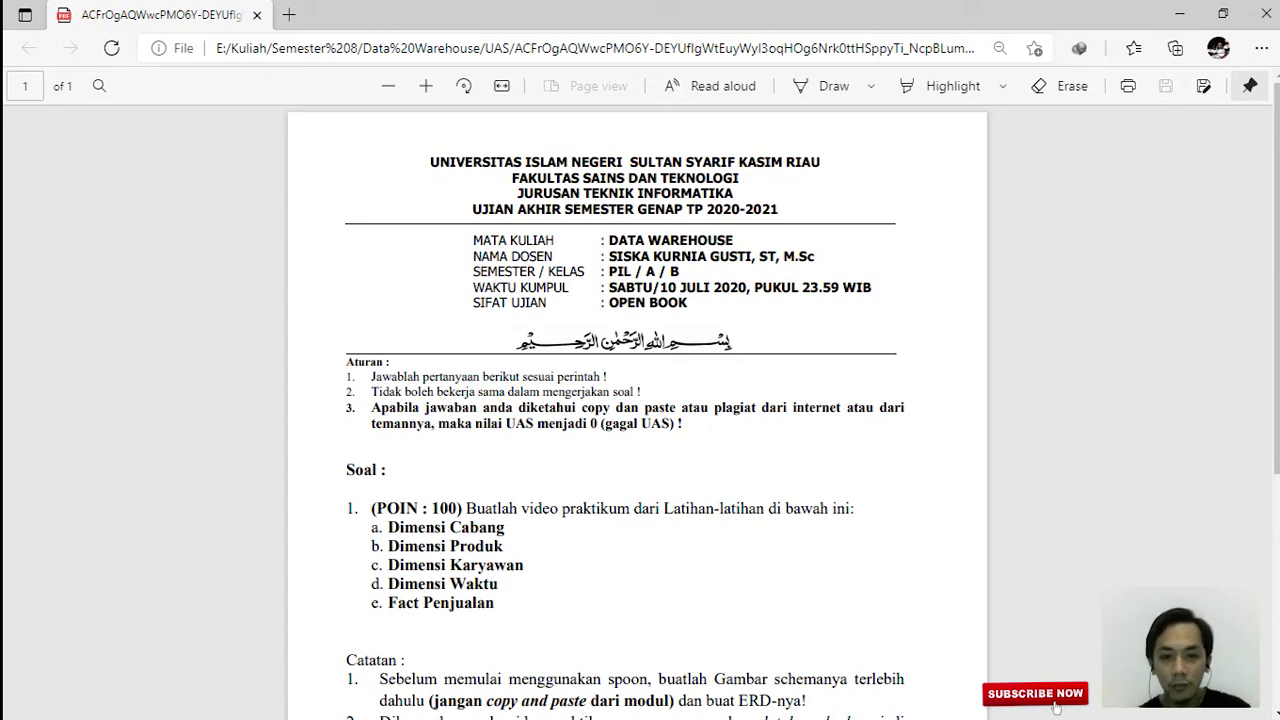
Read the exam rules, the five exercise topics and the notes in the exam PDF.
{"action": "scroll", "coordinate": [637, 400], "scroll_direction": "down", "scroll_amount": 2}
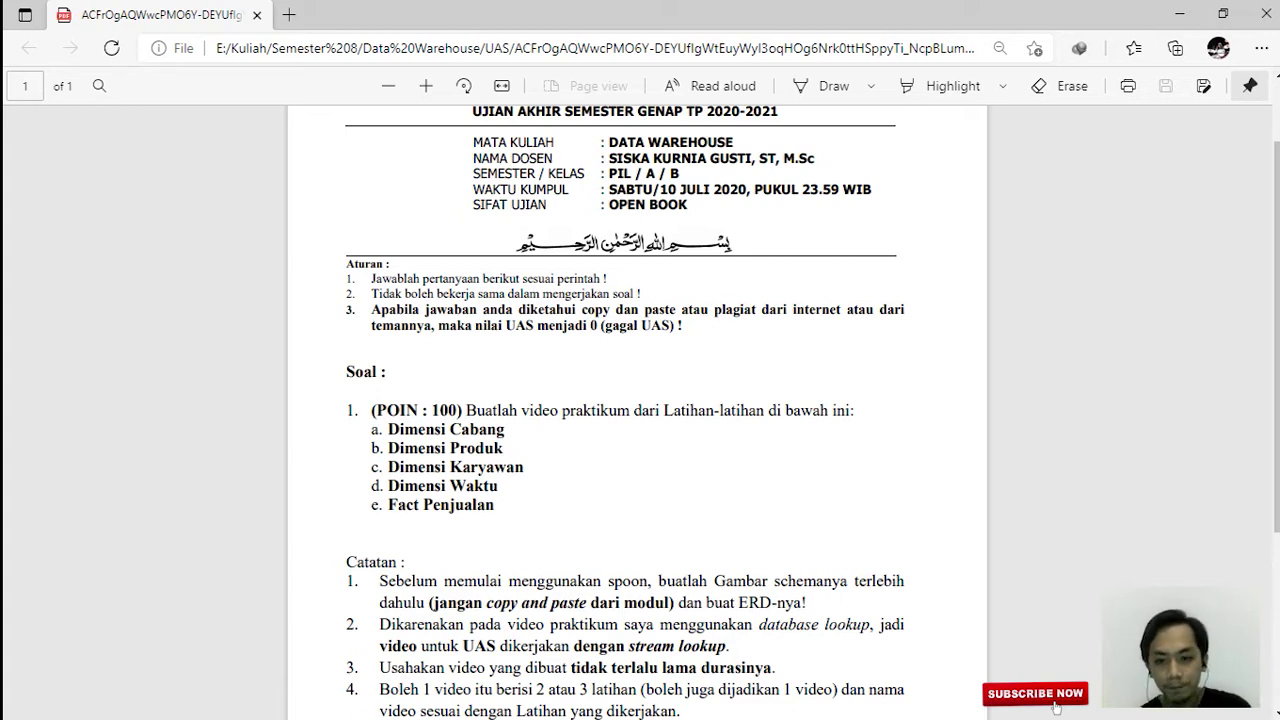
{"action": "scroll", "coordinate": [640, 410], "scroll_direction": "down", "scroll_amount": 2}
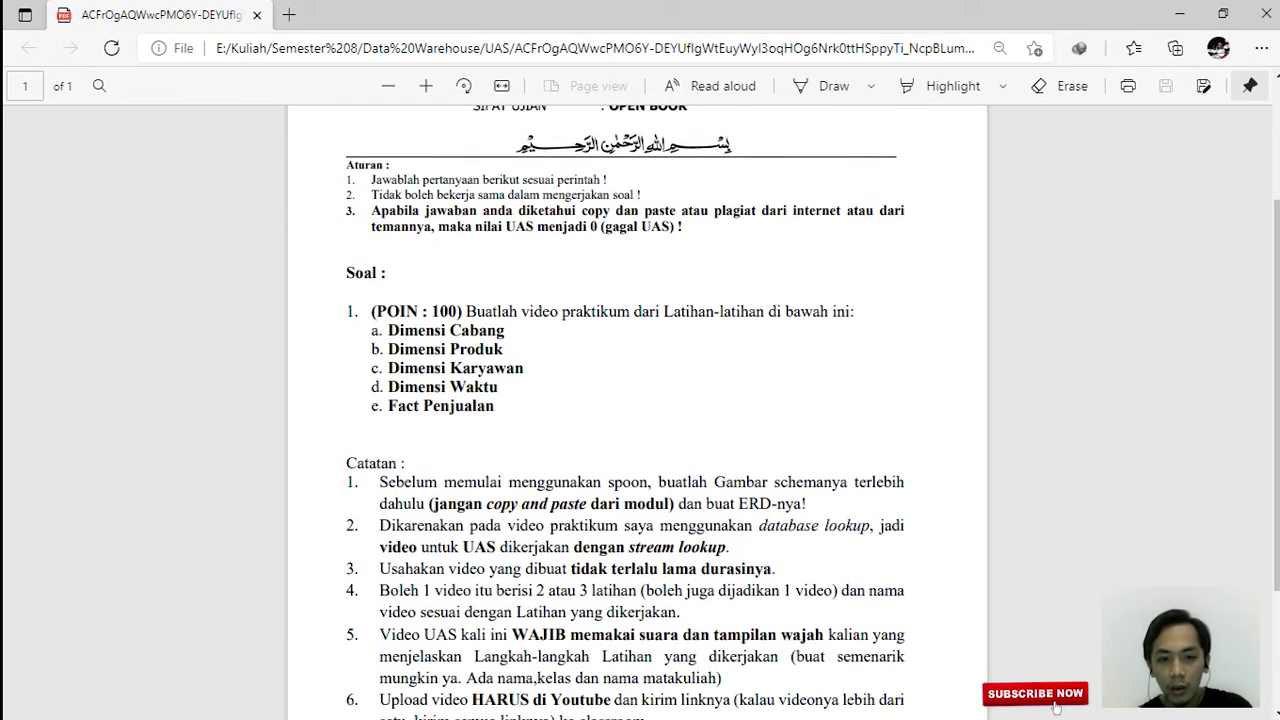
{"action": "scroll", "coordinate": [640, 410], "scroll_direction": "down", "scroll_amount": 2}
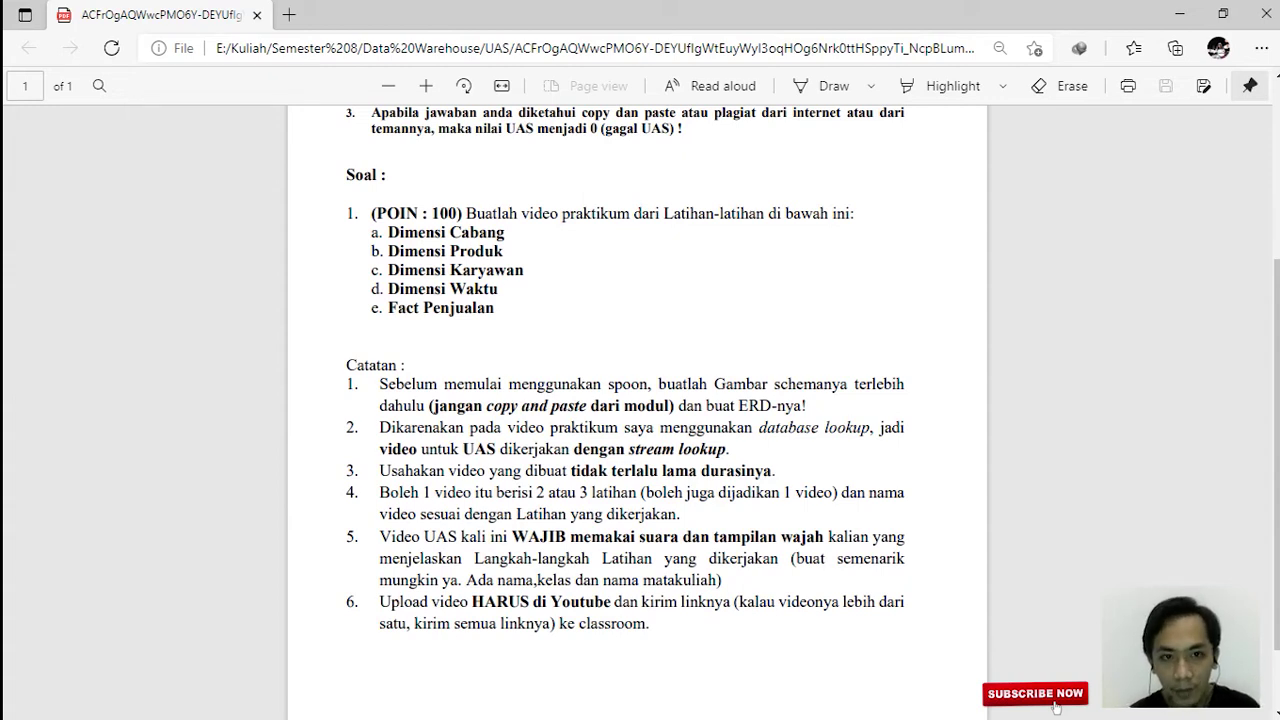
{"action": "scroll", "coordinate": [640, 410], "scroll_direction": "up", "scroll_amount": 3}
{"action": "scroll", "coordinate": [640, 410], "scroll_direction": "down", "scroll_amount": 2}
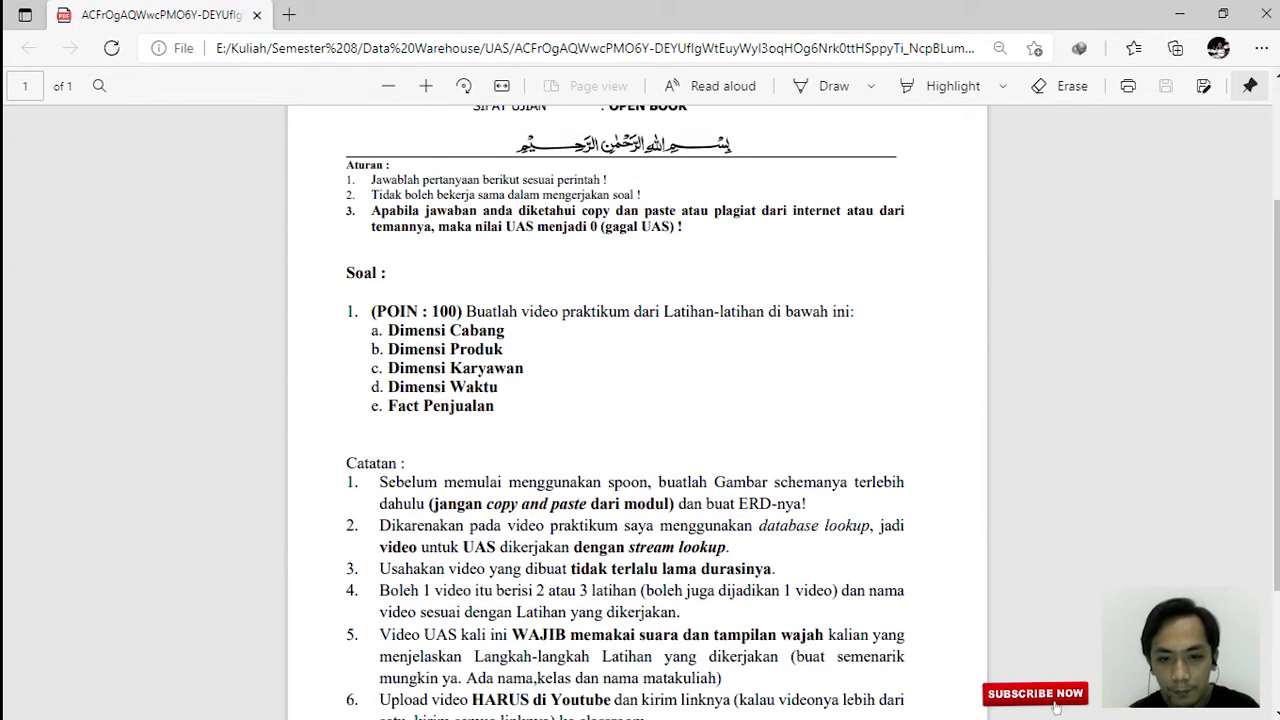
Switch to the ERD UAS.drawio diagram in diagrams.net and examine the fact_penjualan and dim_karyawan tables.
{"action": "key", "text": "alt+Tab"}
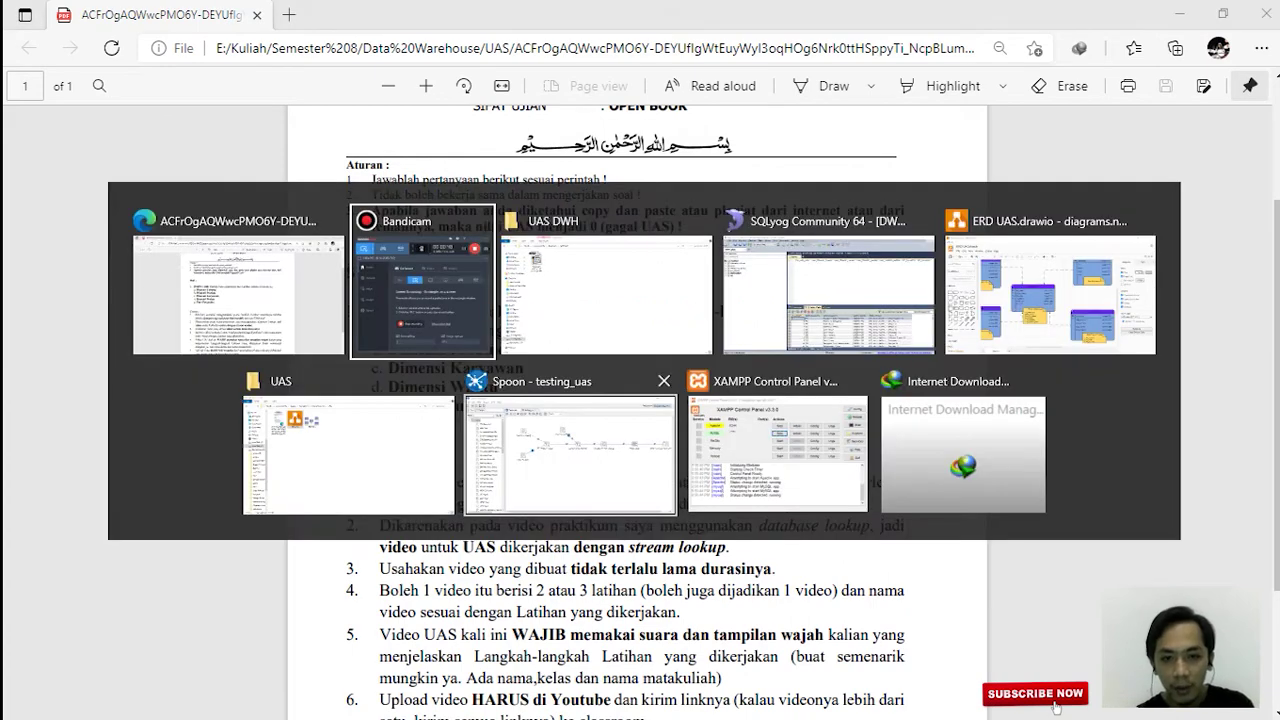
{"action": "key", "text": "alt+Tab"}
{"action": "key", "text": "alt+Tab"}
{"action": "key", "text": "alt+Tab"}
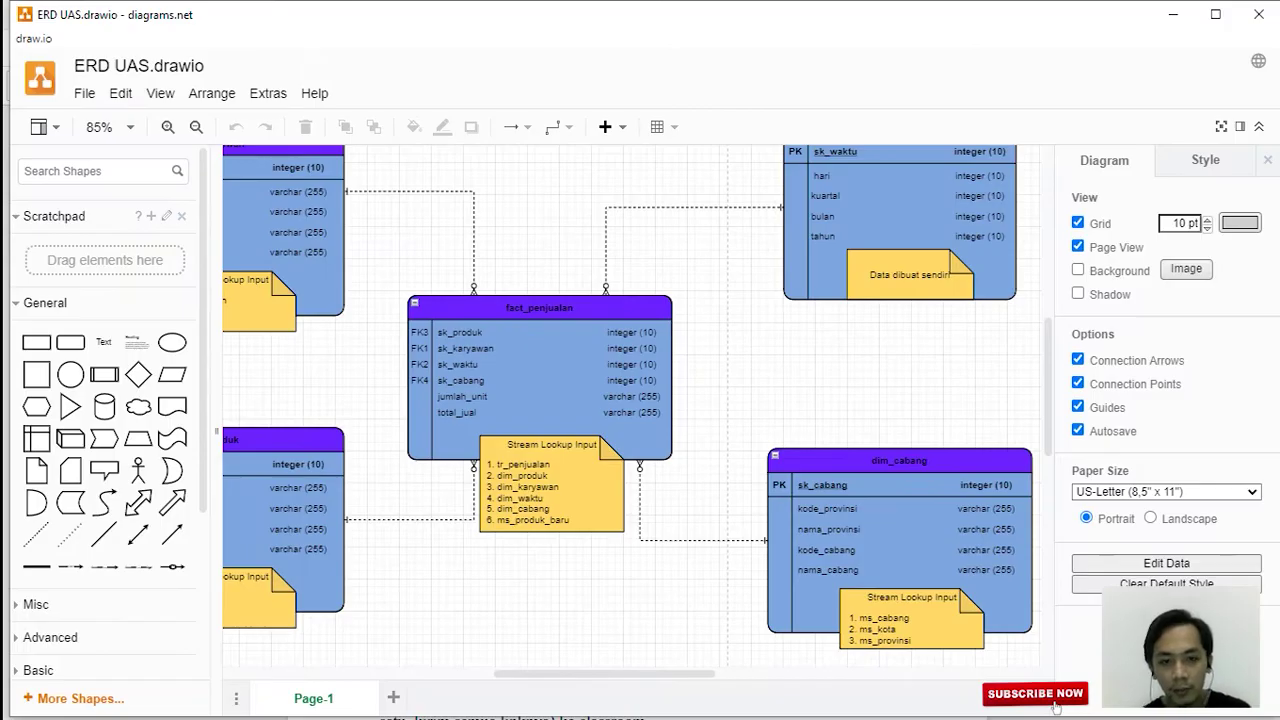
{"action": "scroll", "coordinate": [560, 342], "scroll_direction": "up", "scroll_amount": 2}
{"action": "scroll", "coordinate": [560, 342], "scroll_direction": "up", "scroll_amount": 1}
{"action": "scroll", "coordinate": [561, 344], "scroll_direction": "up", "scroll_amount": 1}
{"action": "scroll", "coordinate": [565, 308], "scroll_direction": "down", "scroll_amount": 3}
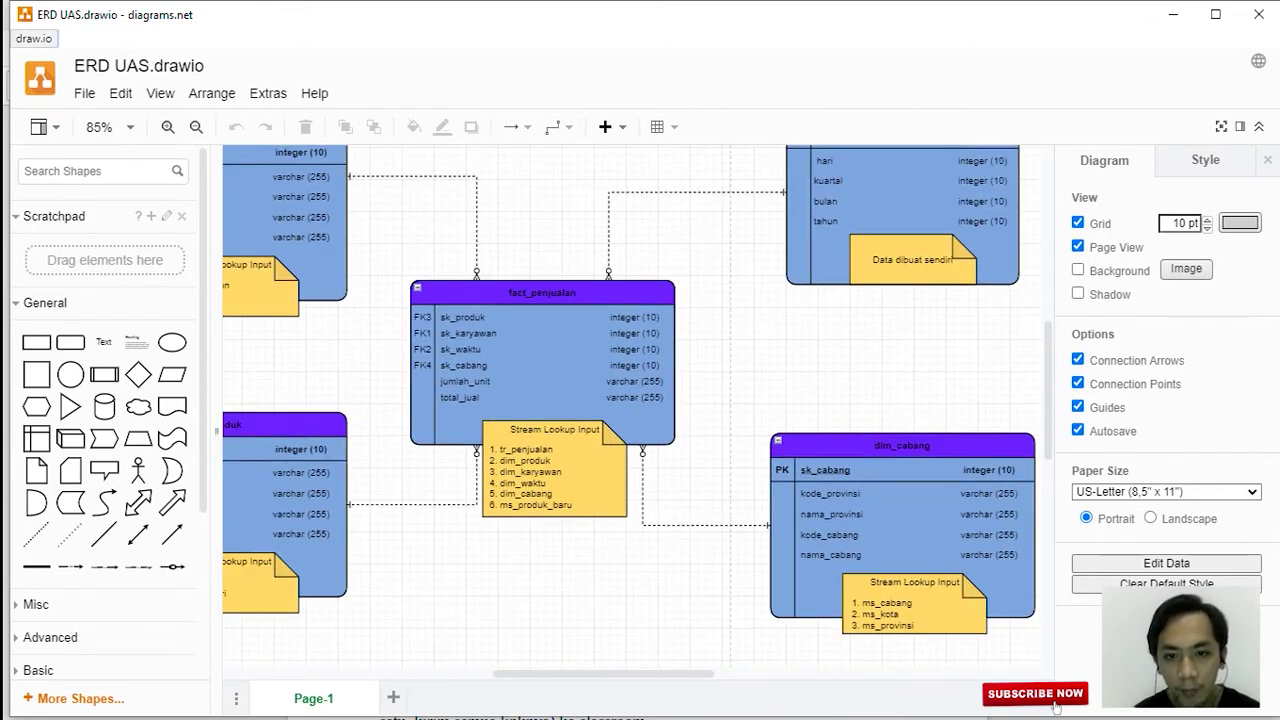
{"action": "scroll", "coordinate": [555, 347], "scroll_direction": "up", "scroll_amount": 2}
{"action": "scroll", "coordinate": [553, 370], "scroll_direction": "up", "scroll_amount": 1}
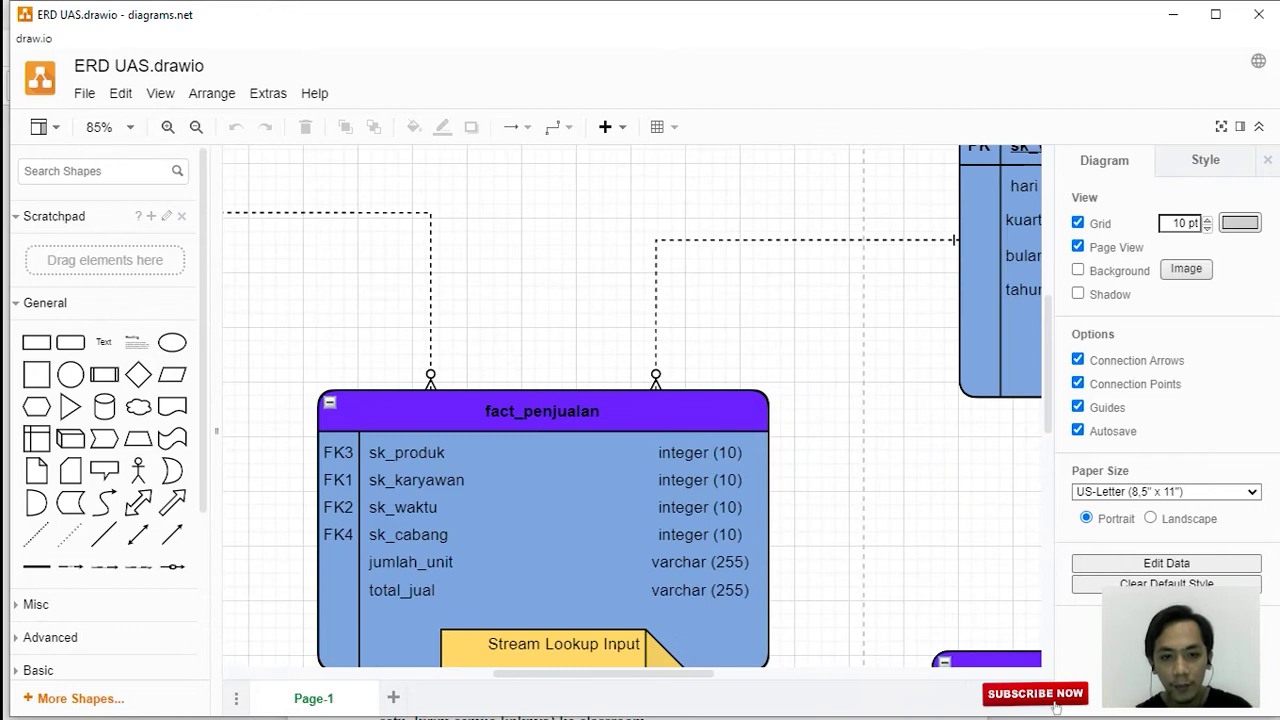
{"action": "scroll", "coordinate": [553, 370], "scroll_direction": "down", "scroll_amount": 3}
{"action": "left_click_drag", "start_coordinate": [450, 270], "coordinate": [717, 313]}
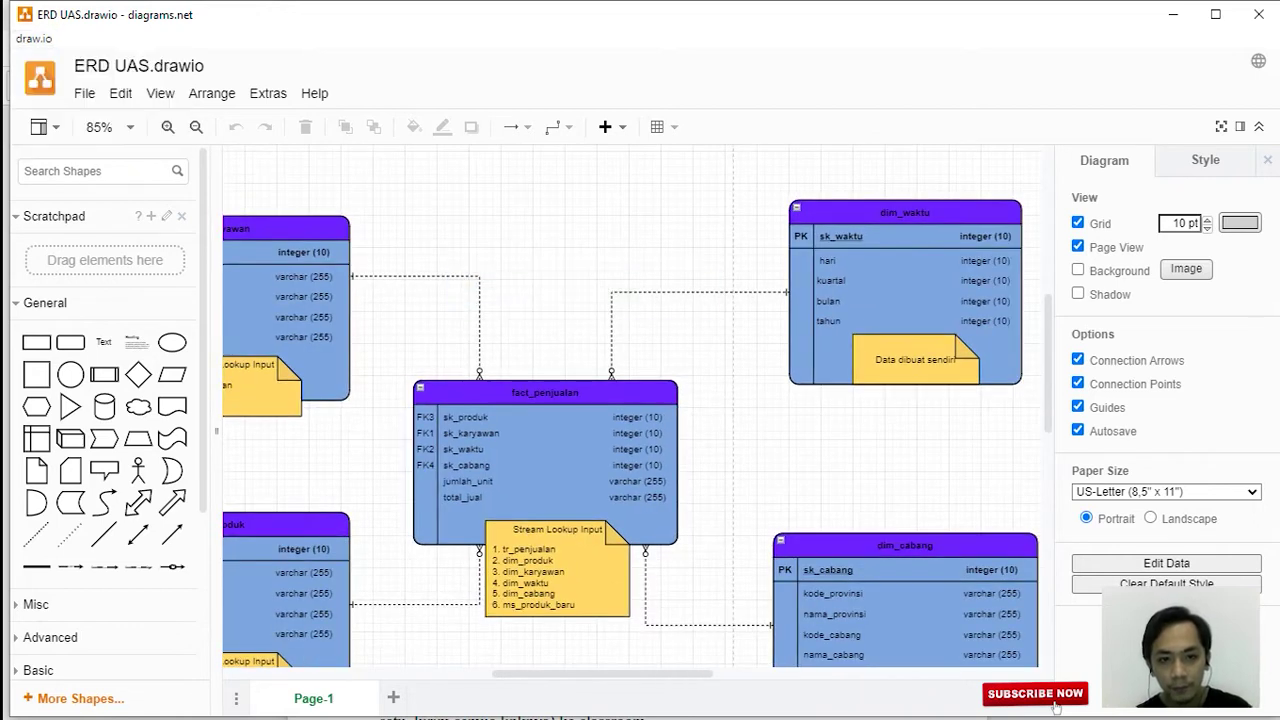
{"action": "left_click_drag", "start_coordinate": [450, 270], "coordinate": [805, 327]}
{"action": "scroll", "coordinate": [555, 312], "scroll_direction": "up", "scroll_amount": 4}
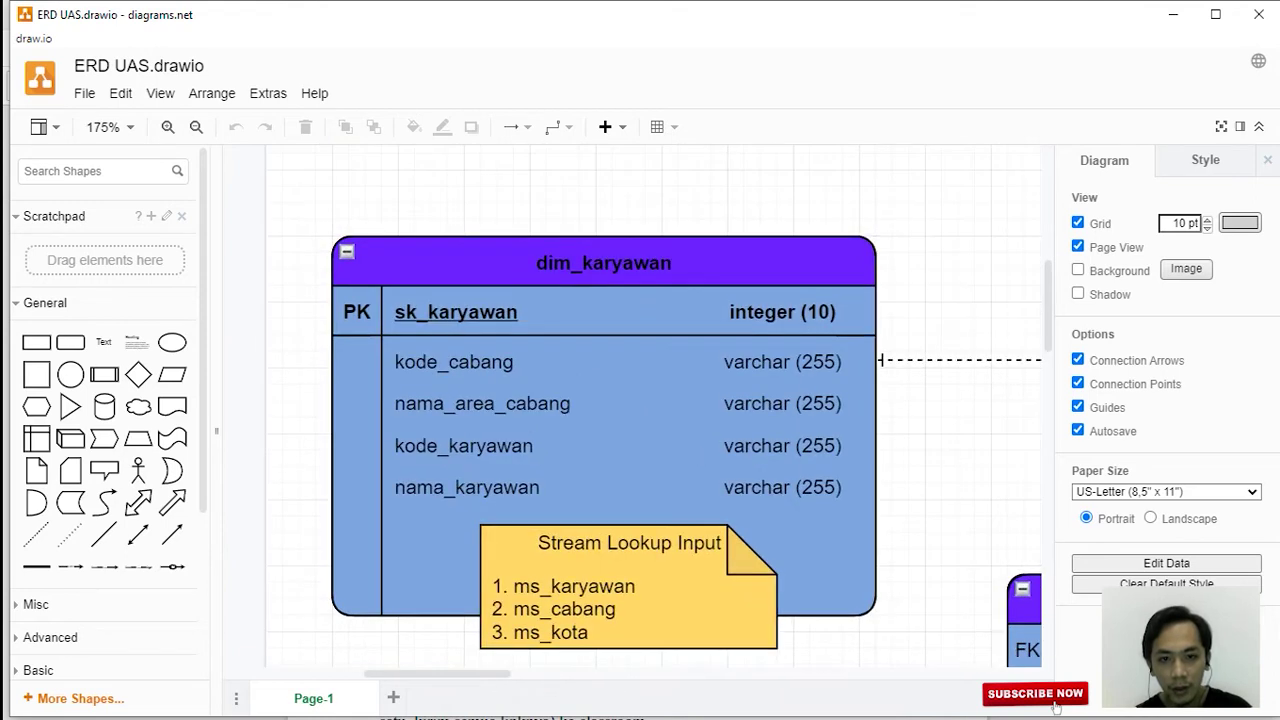
{"action": "scroll", "coordinate": [549, 318], "scroll_direction": "down", "scroll_amount": 1}
{"action": "key", "text": "alt"}
{"action": "left_click_drag", "start_coordinate": [480, 457], "coordinate": [480, 305]}
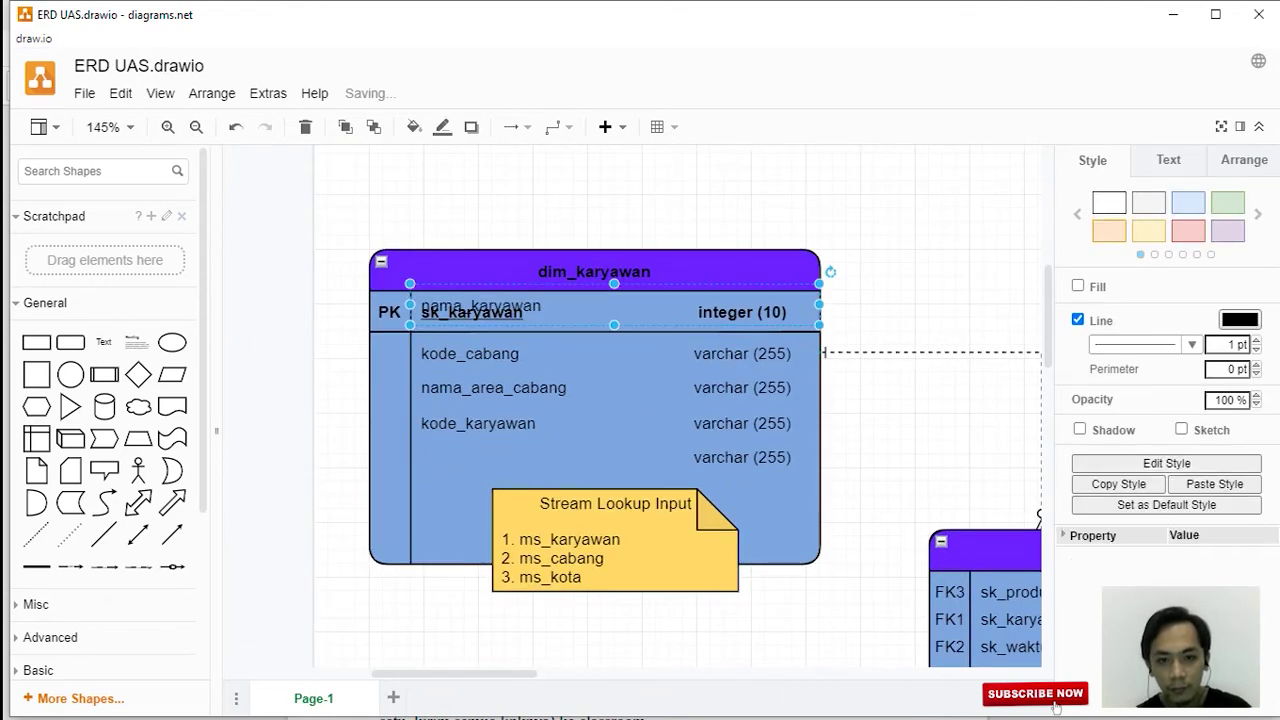
{"action": "key", "text": "ctrl+z"}
{"action": "key", "text": "Escape"}
Examine the dim_produk, dim_cabang and dim_waktu tables and how they connect to fact_penjualan.
{"action": "scroll", "coordinate": [630, 400], "scroll_direction": "down", "scroll_amount": 5}
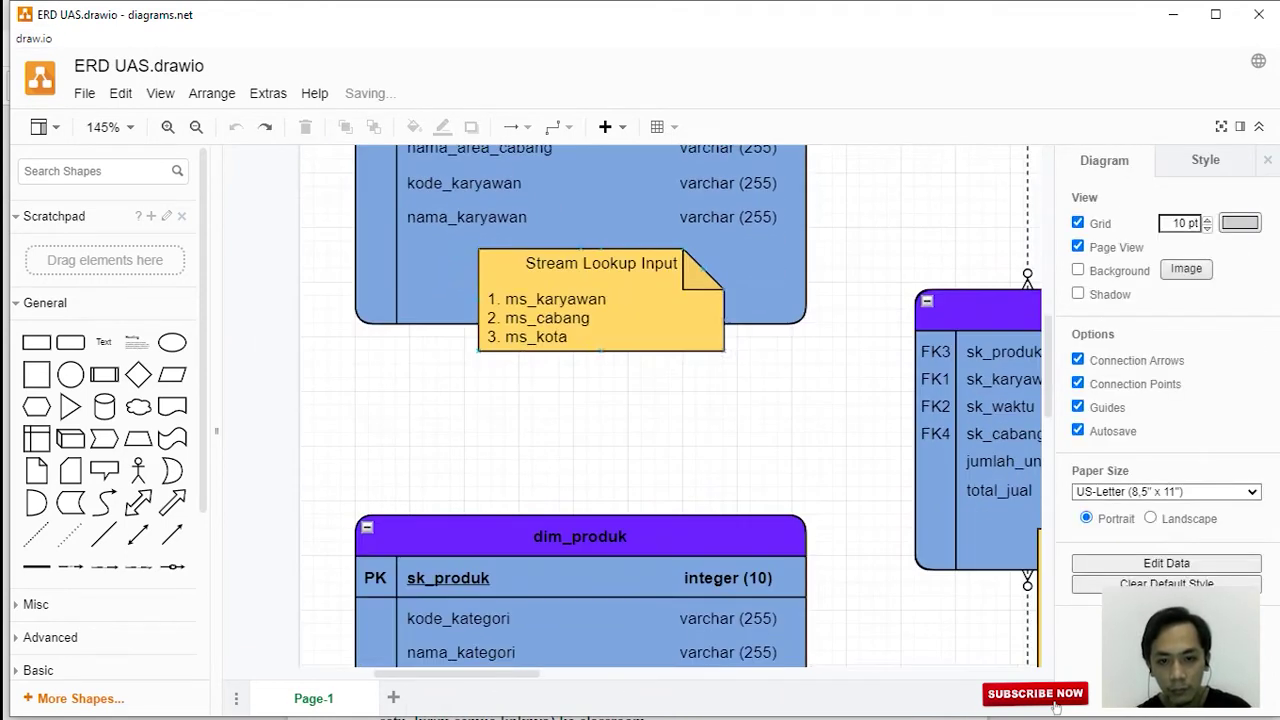
{"action": "scroll", "coordinate": [630, 400], "scroll_direction": "right", "scroll_amount": 1}
{"action": "scroll", "coordinate": [630, 400], "scroll_direction": "right", "scroll_amount": 6}
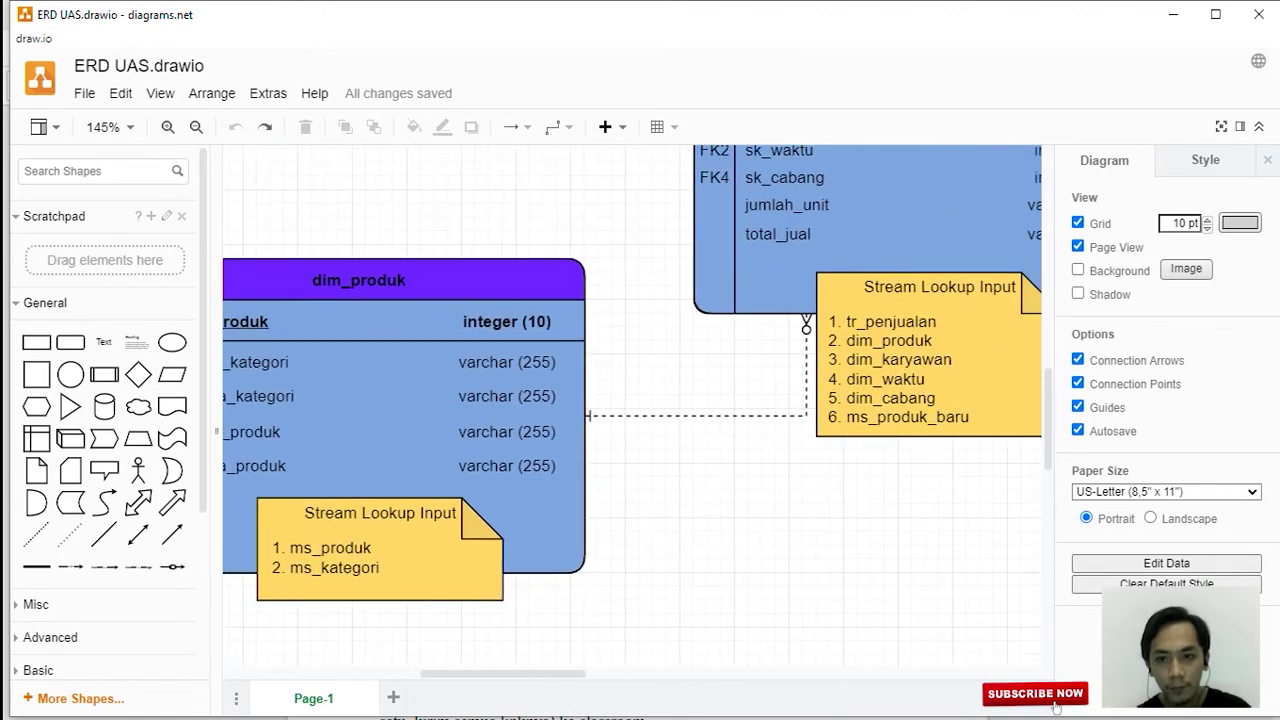
{"action": "scroll", "coordinate": [630, 400], "scroll_direction": "up", "scroll_amount": 1}
{"action": "scroll", "coordinate": [630, 400], "scroll_direction": "down", "scroll_amount": 2}
{"action": "scroll", "coordinate": [630, 400], "scroll_direction": "right", "scroll_amount": 2}
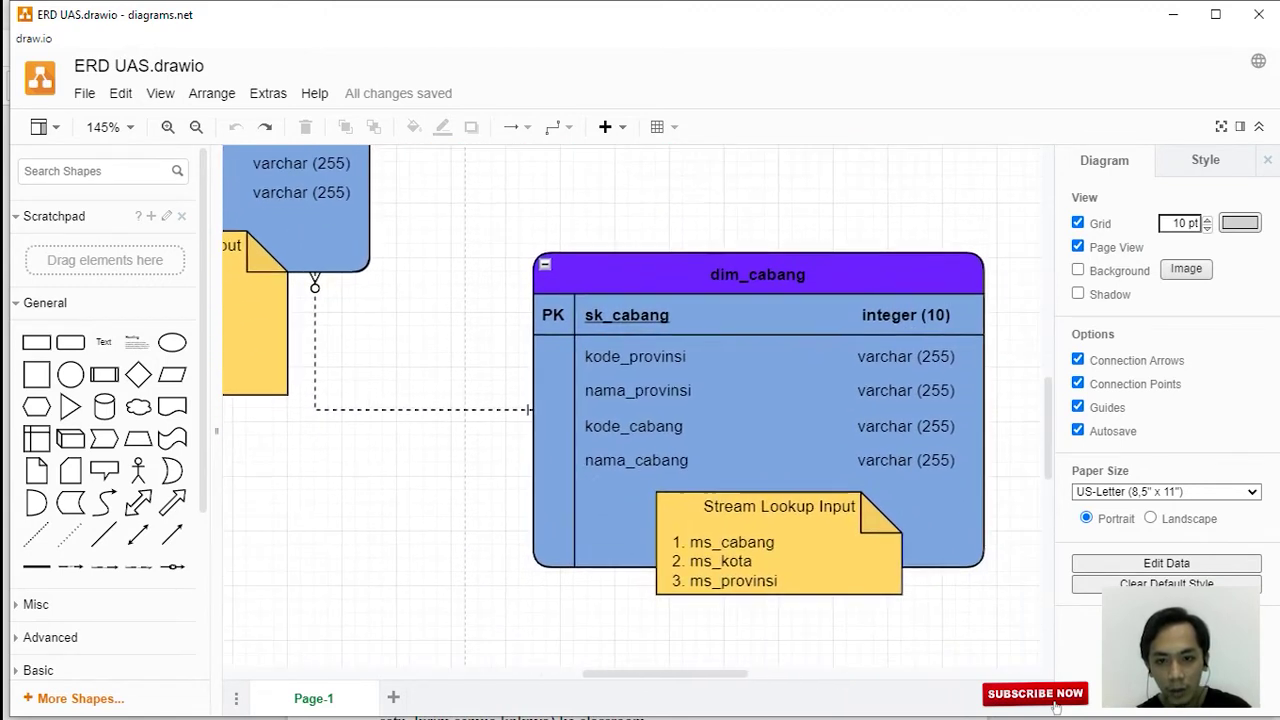
{"action": "scroll", "coordinate": [630, 400], "scroll_direction": "up", "scroll_amount": 6}
{"action": "scroll", "coordinate": [630, 400], "scroll_direction": "left", "scroll_amount": 1}
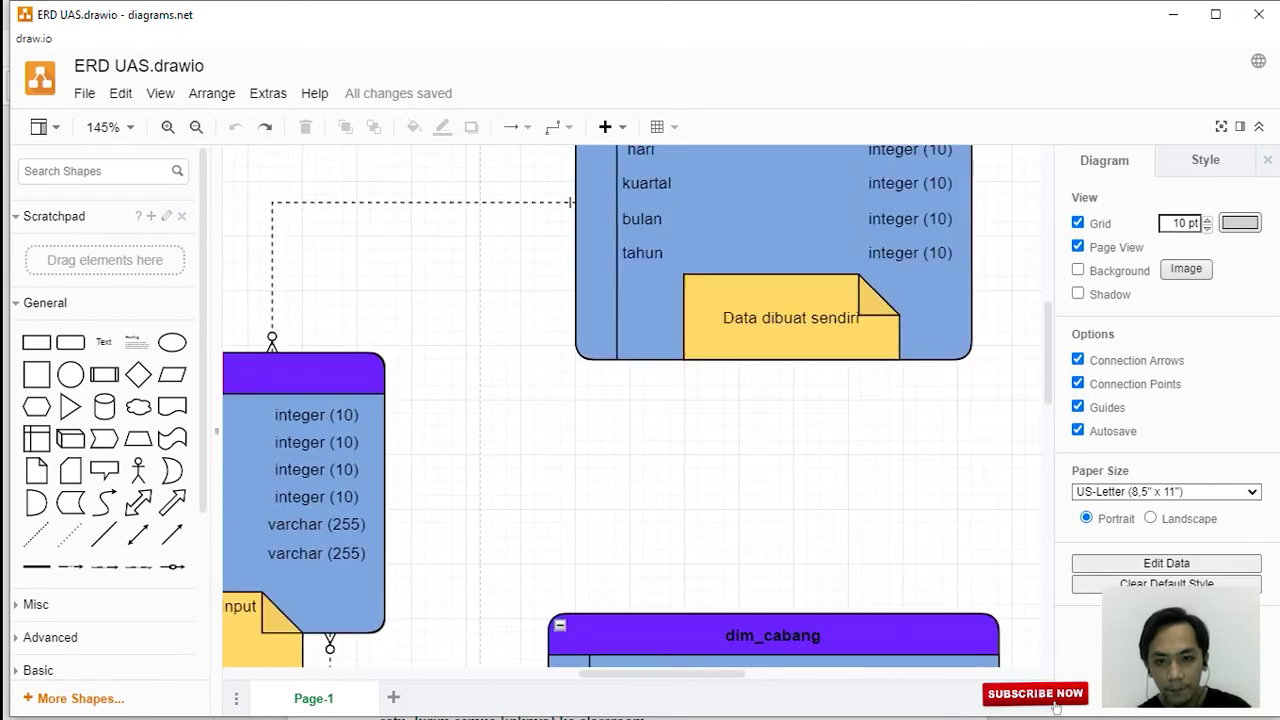
{"action": "scroll", "coordinate": [630, 400], "scroll_direction": "down", "scroll_amount": 2}
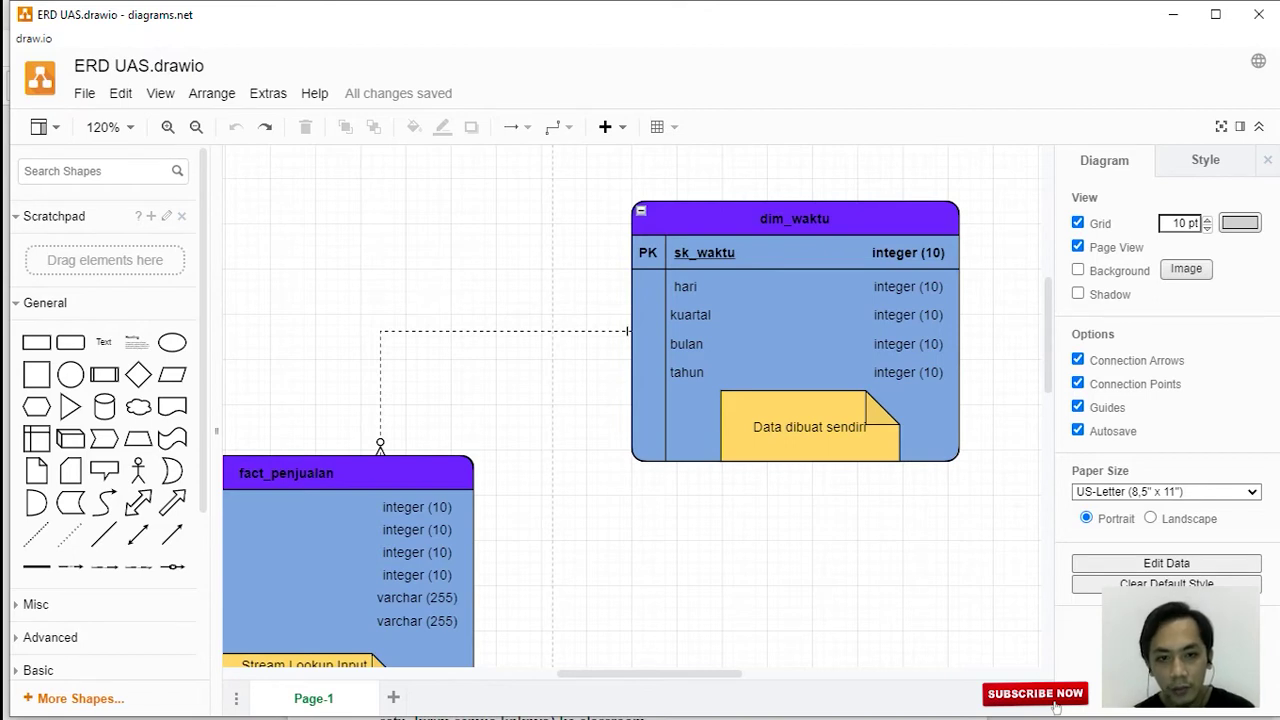
Examine the fields and Stream Lookup Input notes of the dim_karyawan and dim_produk tables.
{"action": "scroll", "coordinate": [630, 400], "scroll_direction": "left", "scroll_amount": 10}
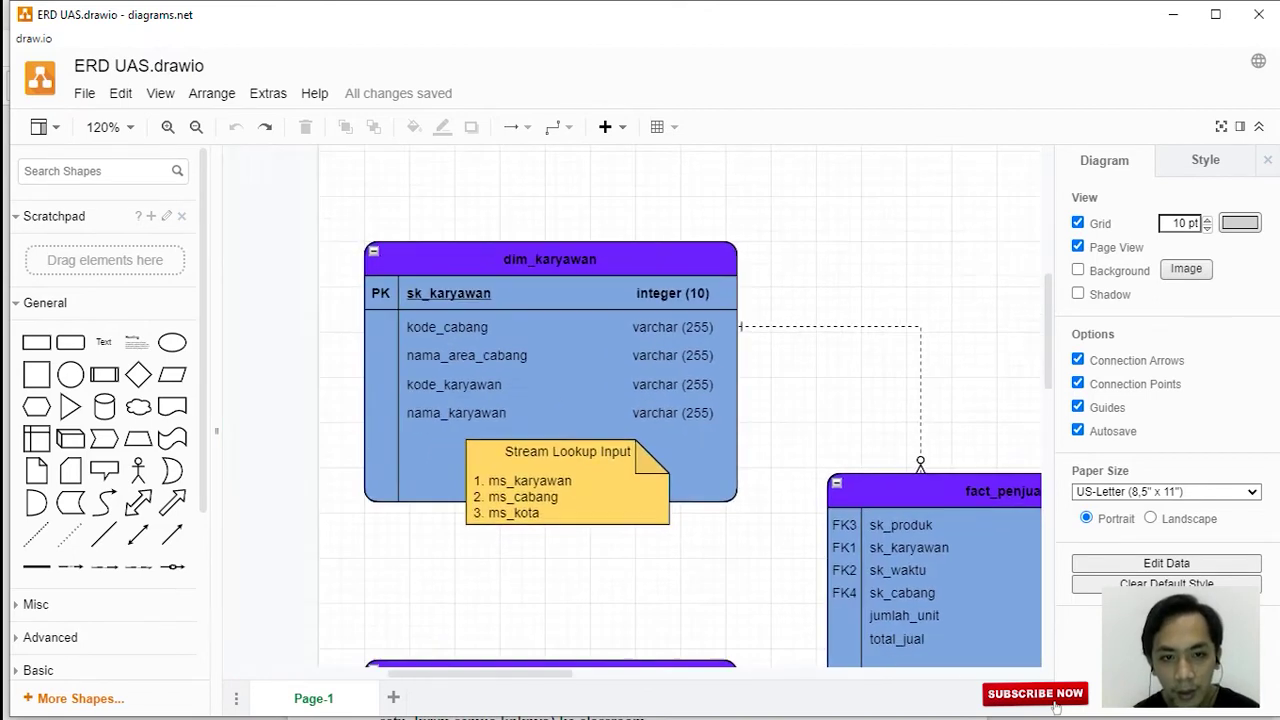
{"action": "scroll", "coordinate": [630, 400], "scroll_direction": "down", "scroll_amount": 1}
{"action": "scroll", "coordinate": [630, 400], "scroll_direction": "left", "scroll_amount": 1}
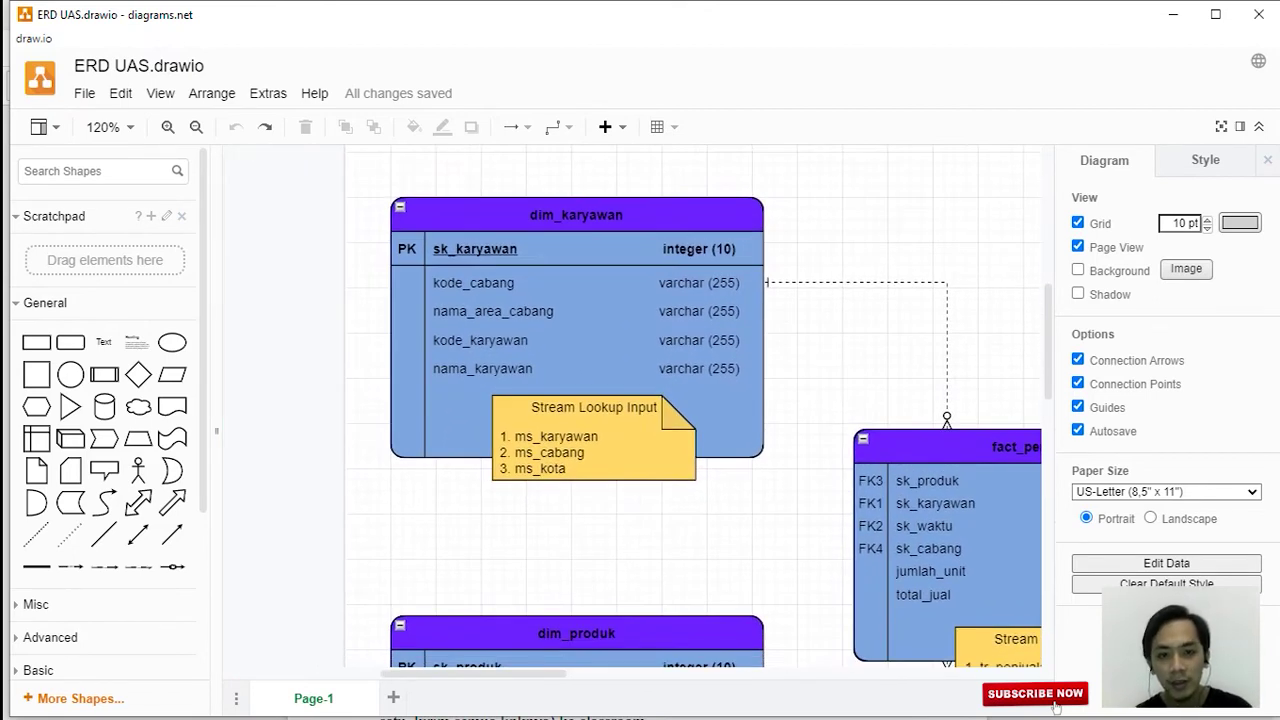
{"action": "scroll", "coordinate": [591, 446], "scroll_direction": "up", "scroll_amount": 1}
{"action": "scroll", "coordinate": [541, 437], "scroll_direction": "up", "scroll_amount": 3}
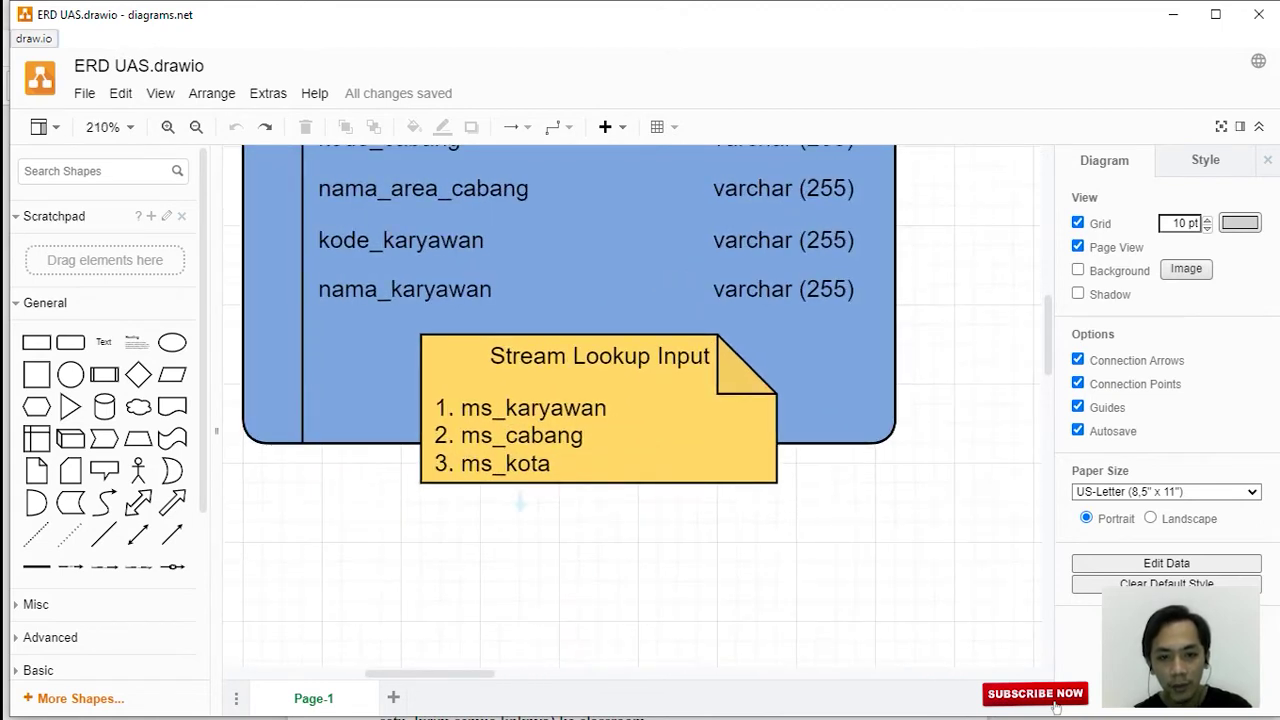
{"action": "scroll", "coordinate": [525, 505], "scroll_direction": "down", "scroll_amount": 4}
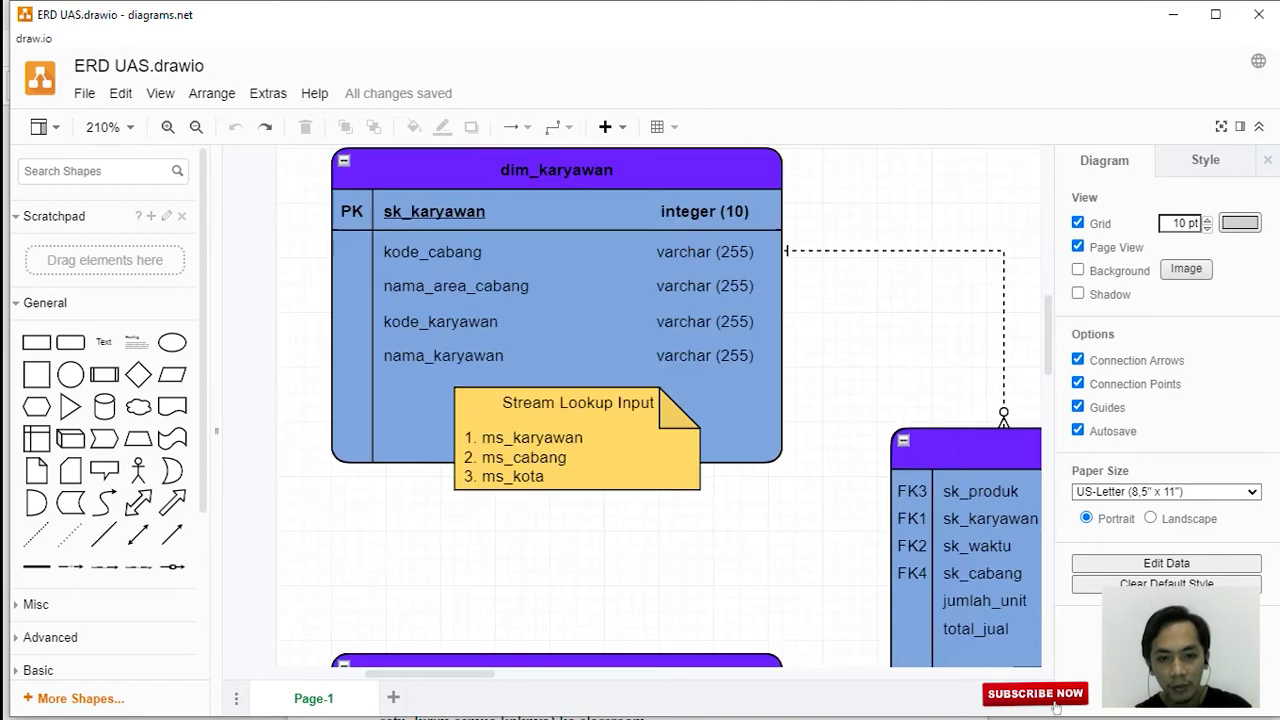
{"action": "scroll", "coordinate": [700, 400], "scroll_direction": "down", "scroll_amount": 5}
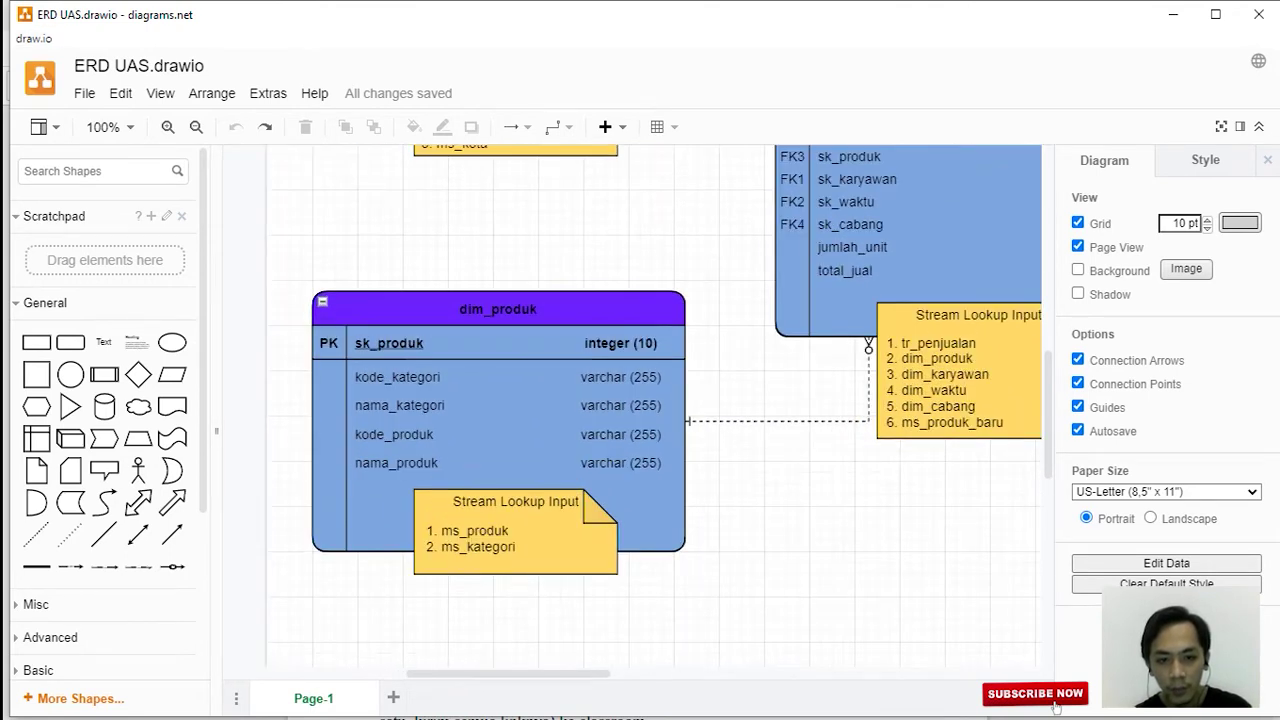
{"action": "scroll", "coordinate": [520, 430], "scroll_direction": "up", "scroll_amount": 3}
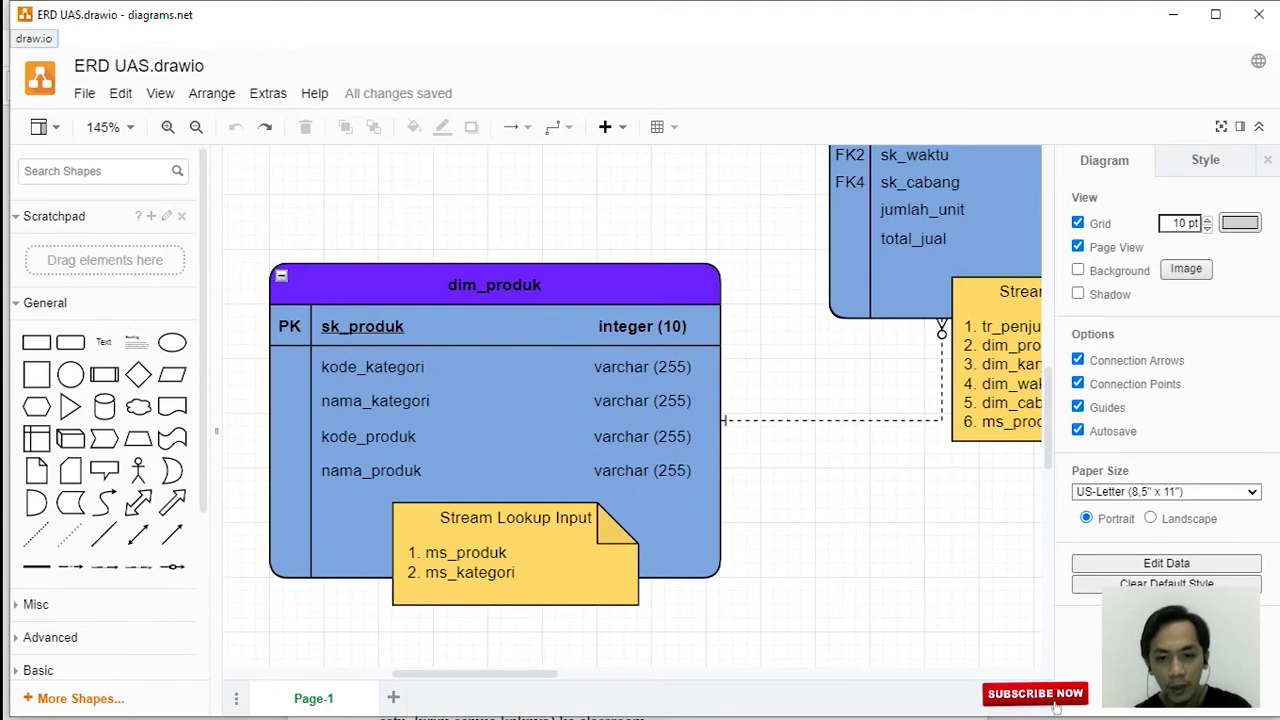
{"action": "scroll", "coordinate": [632, 406], "scroll_direction": "right", "scroll_amount": 7}
{"action": "scroll", "coordinate": [632, 406], "scroll_direction": "up", "scroll_amount": 3}
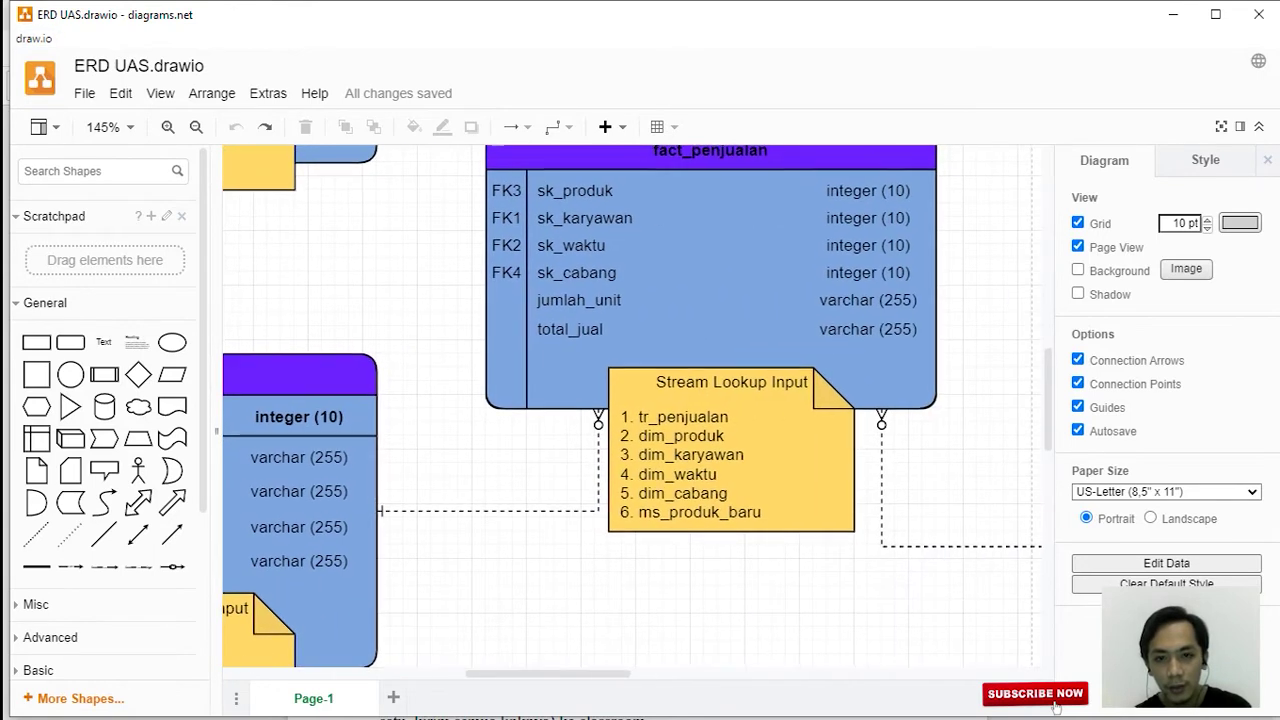
Examine the fields and source notes of the dim_cabang, dim_waktu and fact_penjualan tables.
{"action": "scroll", "coordinate": [632, 406], "scroll_direction": "down", "scroll_amount": 3}
{"action": "scroll", "coordinate": [632, 406], "scroll_direction": "right", "scroll_amount": 5}
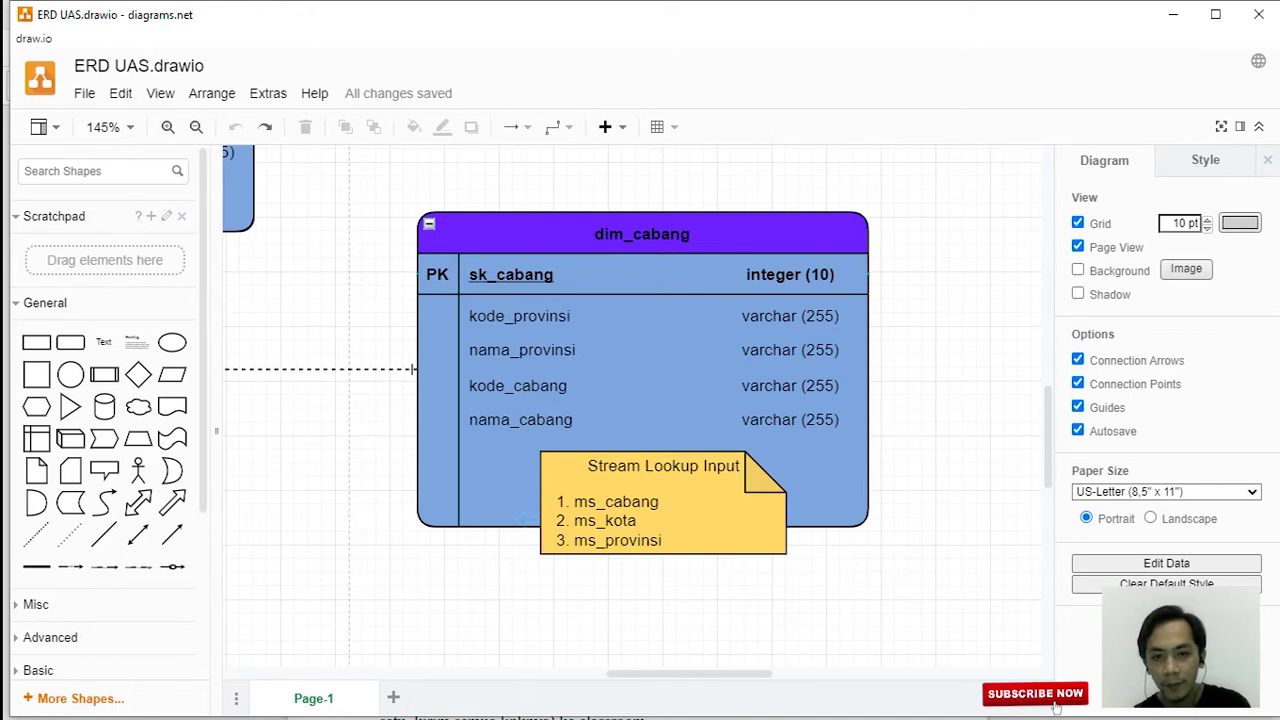
{"action": "scroll", "coordinate": [631, 406], "scroll_direction": "up", "scroll_amount": 10}
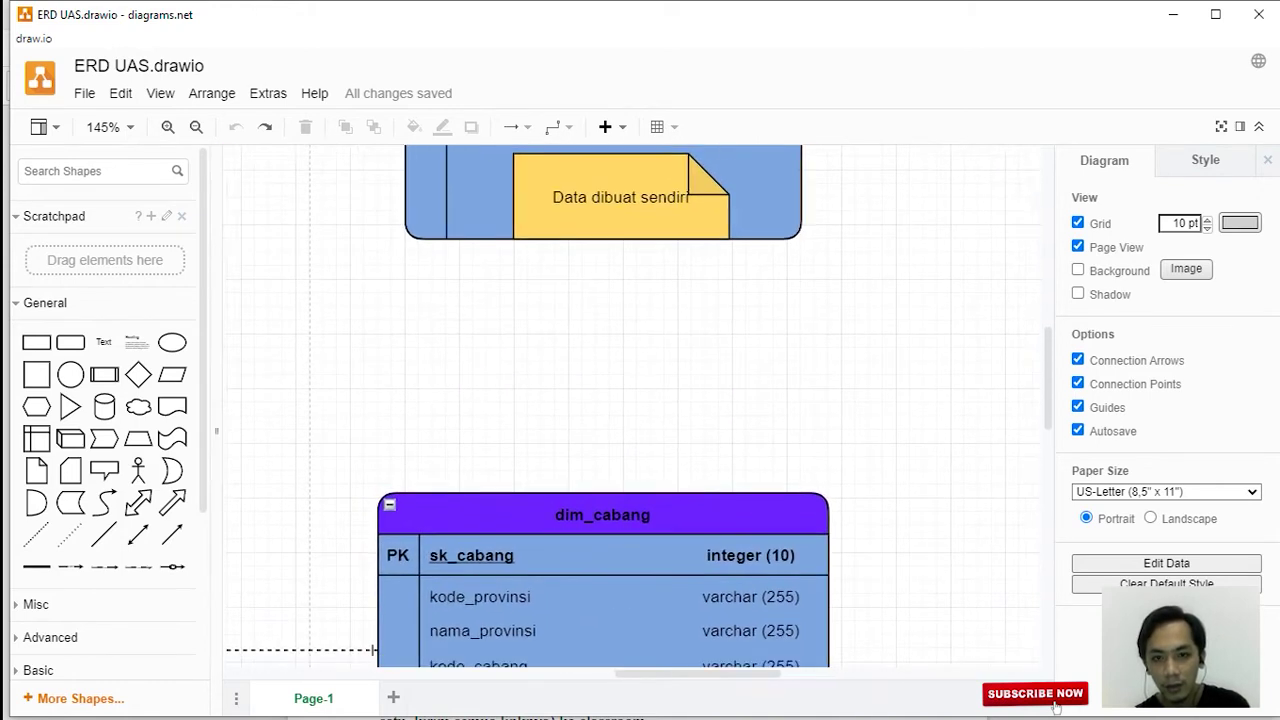
{"action": "scroll", "coordinate": [631, 406], "scroll_direction": "up", "scroll_amount": 2}
{"action": "scroll", "coordinate": [631, 406], "scroll_direction": "left", "scroll_amount": 1}
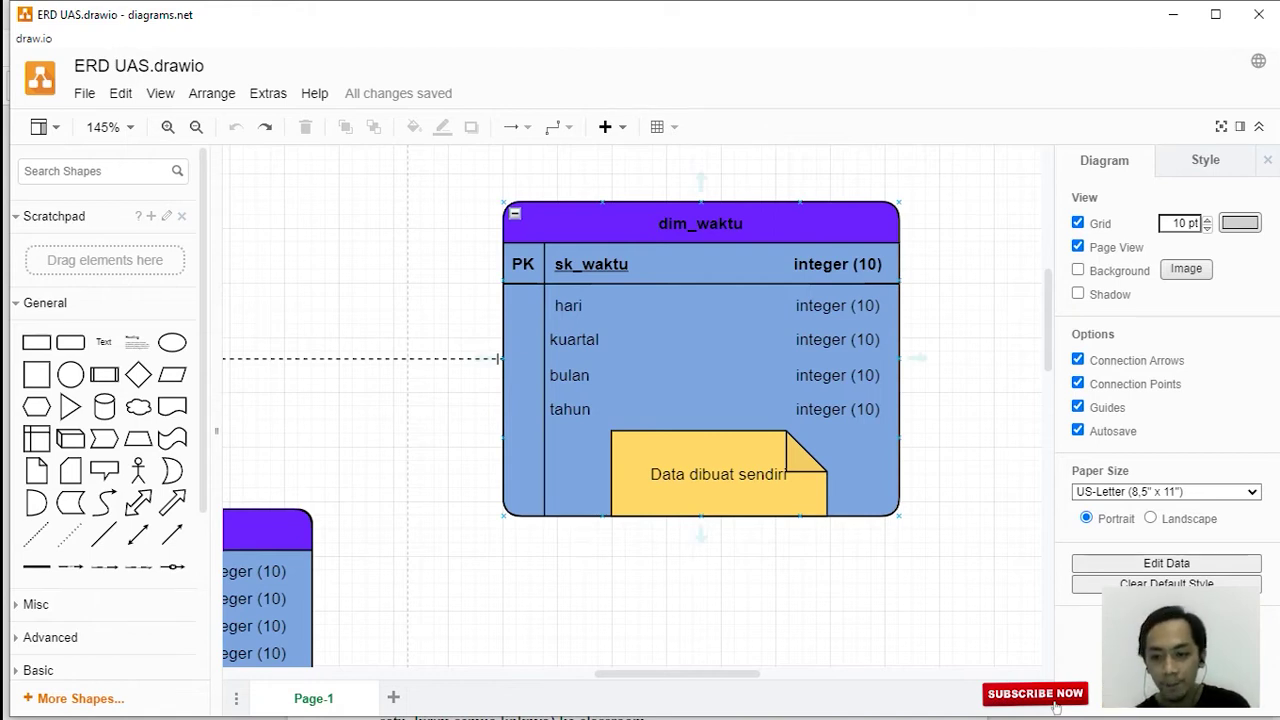
{"action": "scroll", "coordinate": [632, 406], "scroll_direction": "down", "scroll_amount": 3}
{"action": "scroll", "coordinate": [632, 406], "scroll_direction": "left", "scroll_amount": 4}
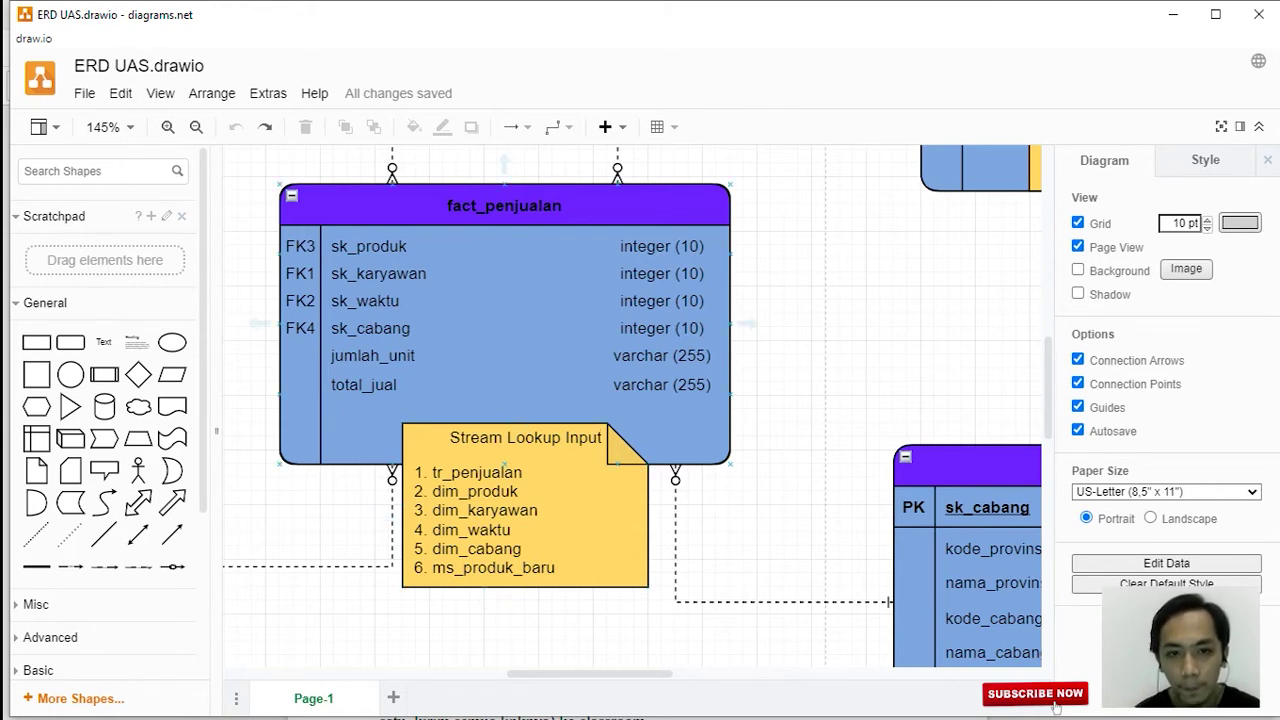
{"action": "scroll", "coordinate": [650, 432], "scroll_direction": "down", "scroll_amount": 1}
Switch to Spoon, close the testing_uas transformation and create a new empty transformation.
{"action": "key", "text": "alt+Tab"}
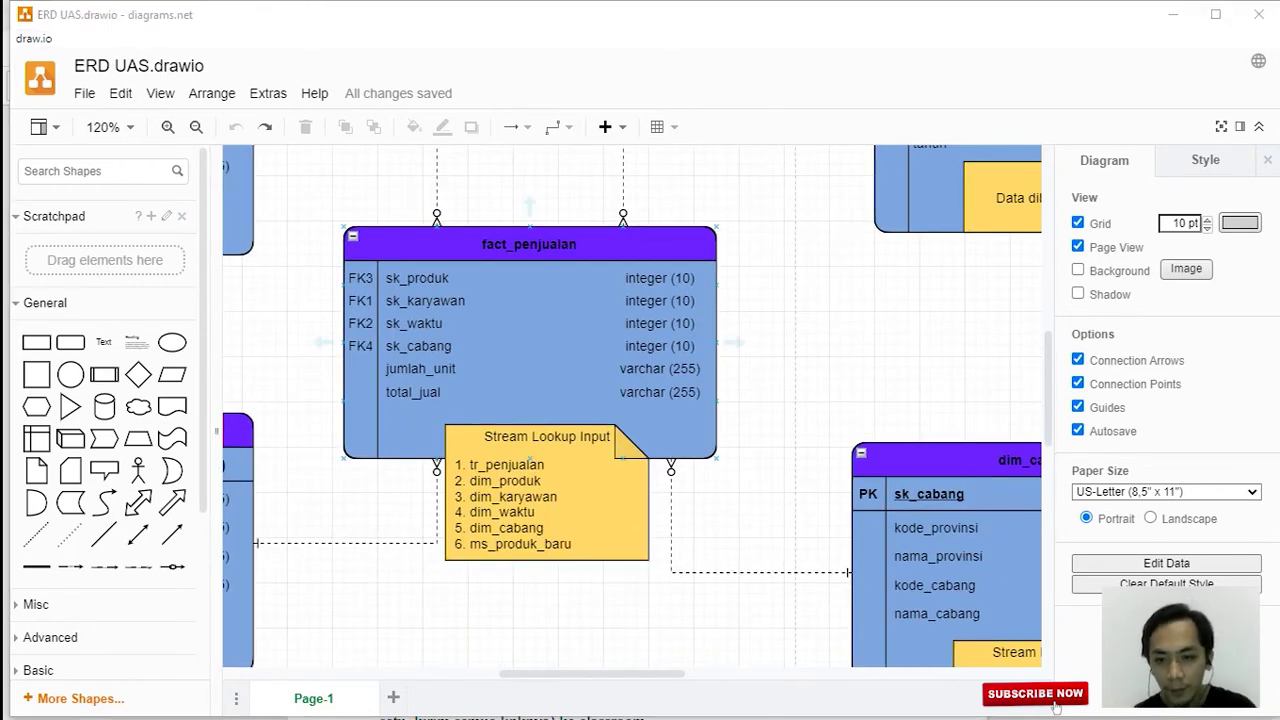
{"action": "key", "text": "alt+Tab"}
{"action": "key", "text": "alt+Tab"}
{"action": "key", "text": "alt+Tab"}
{"action": "key", "text": "alt+Tab"}
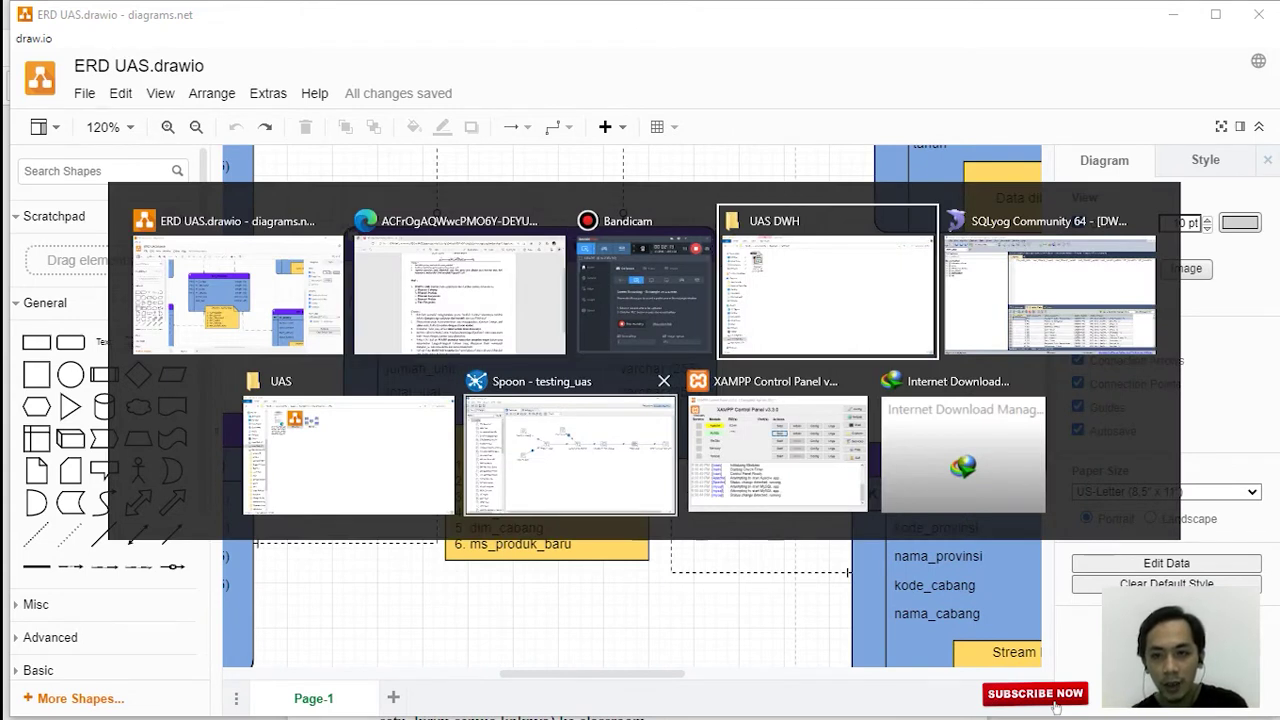
{"action": "key", "text": "alt+Tab"}
{"action": "key", "text": "alt+Tab"}
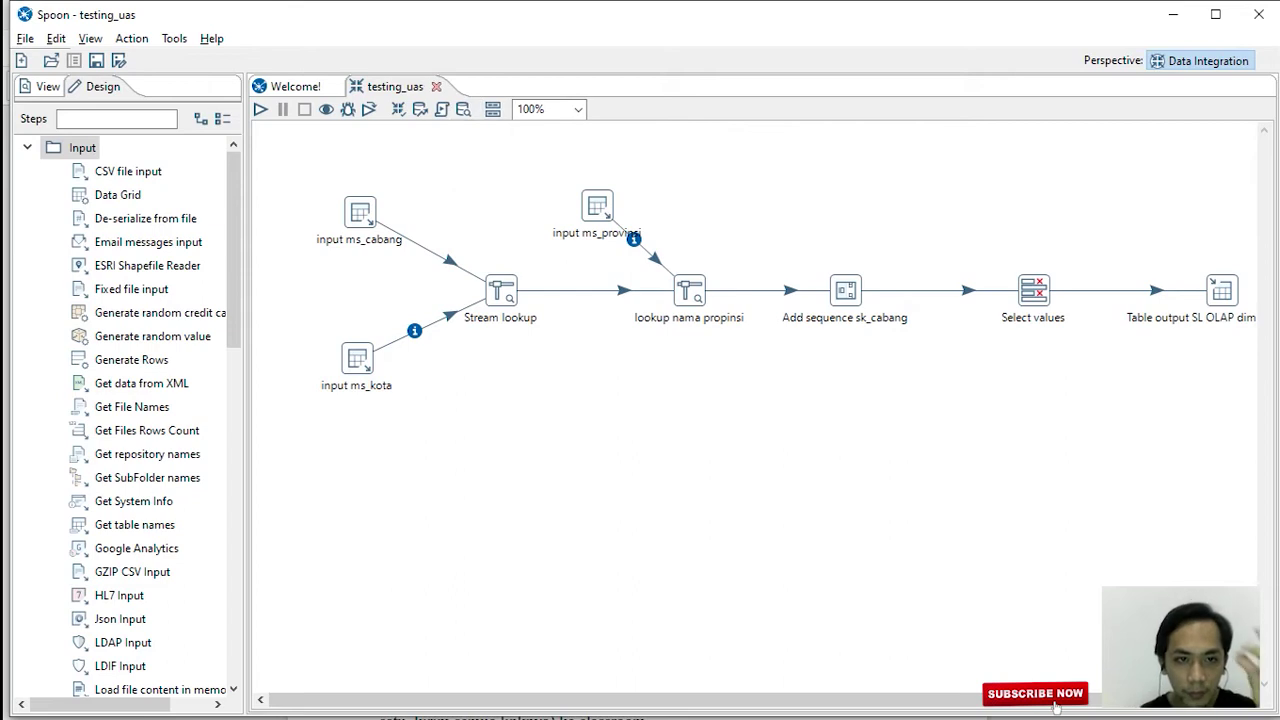
{"action": "left_click", "coordinate": [435, 86]}
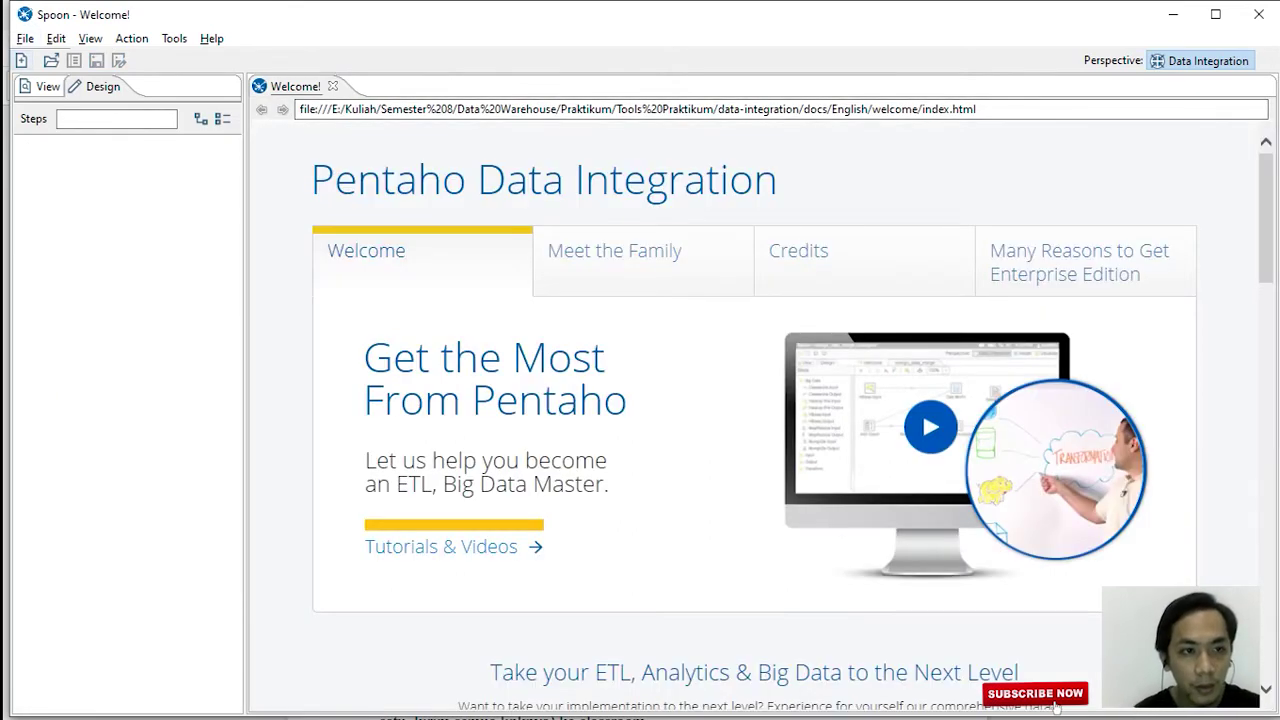
{"action": "left_click", "coordinate": [47, 86]}
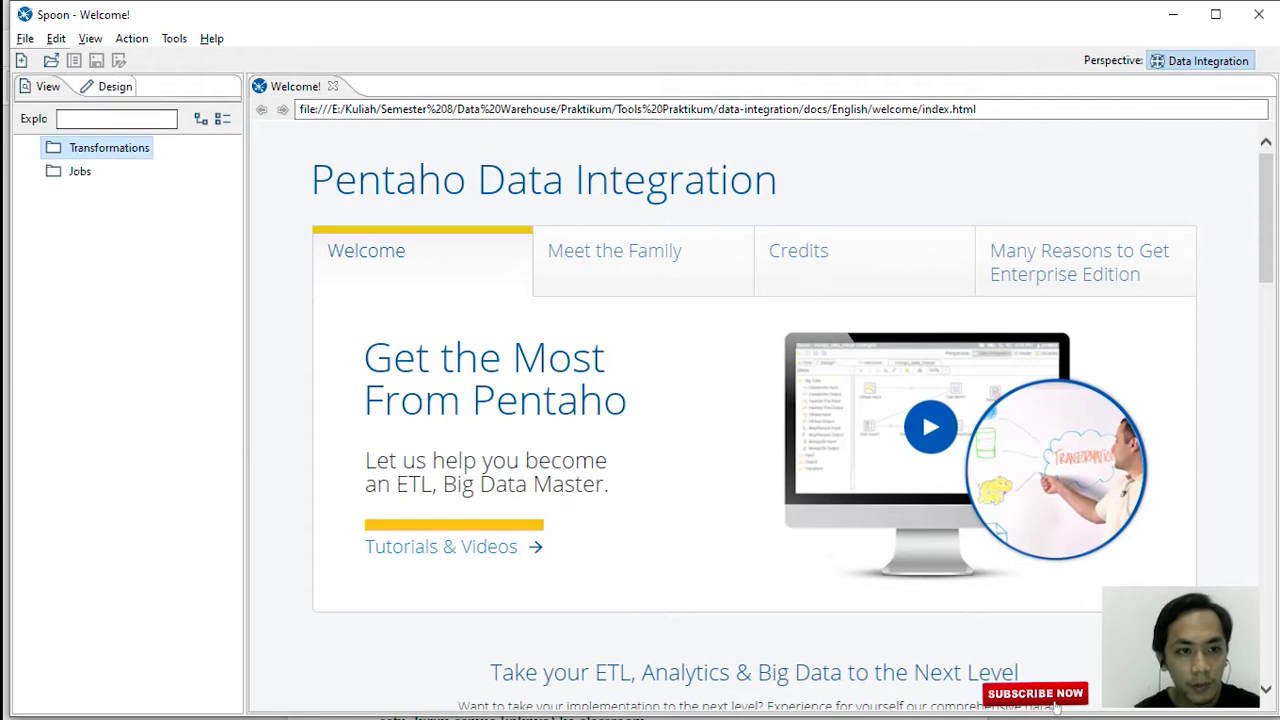
{"action": "double_click", "coordinate": [109, 147]}
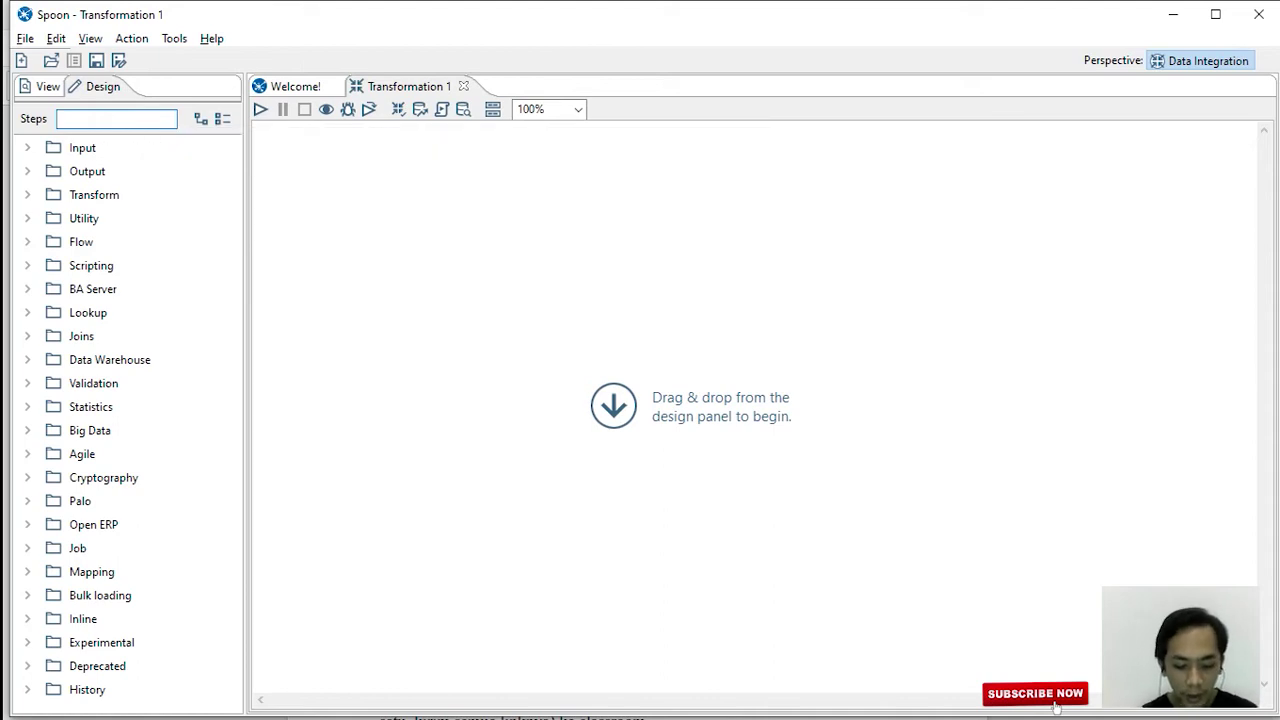
{"action": "type", "text": "input"}
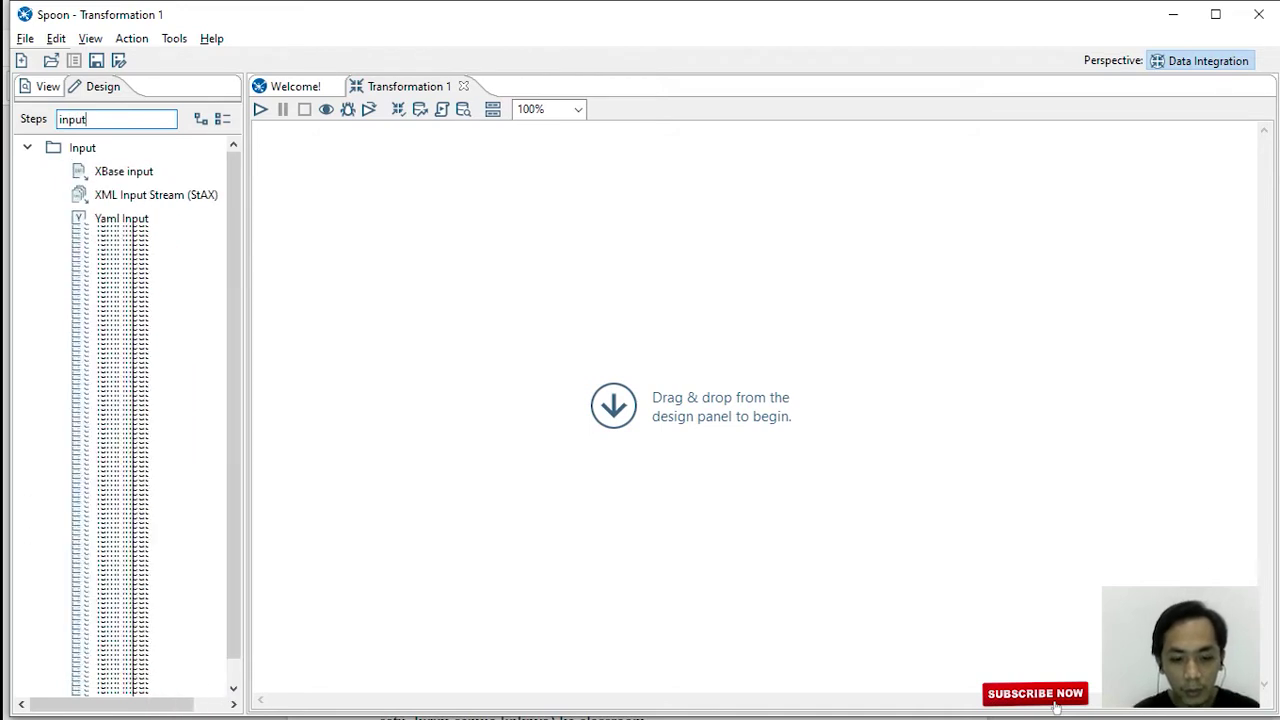
{"action": "type", "text": " tab"}
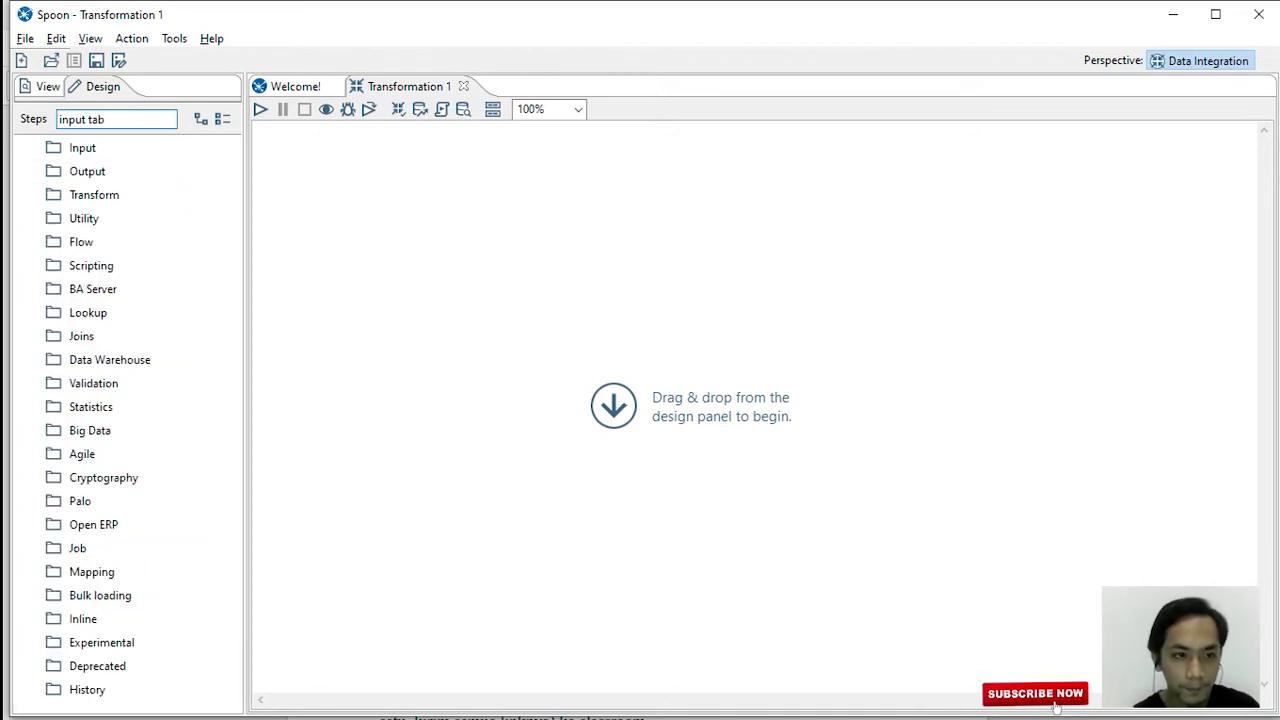
{"action": "key", "text": "BackSpace"}
{"action": "key", "text": "BackSpace"}
{"action": "key", "text": "BackSpace"}
{"action": "key", "text": "BackSpace"}
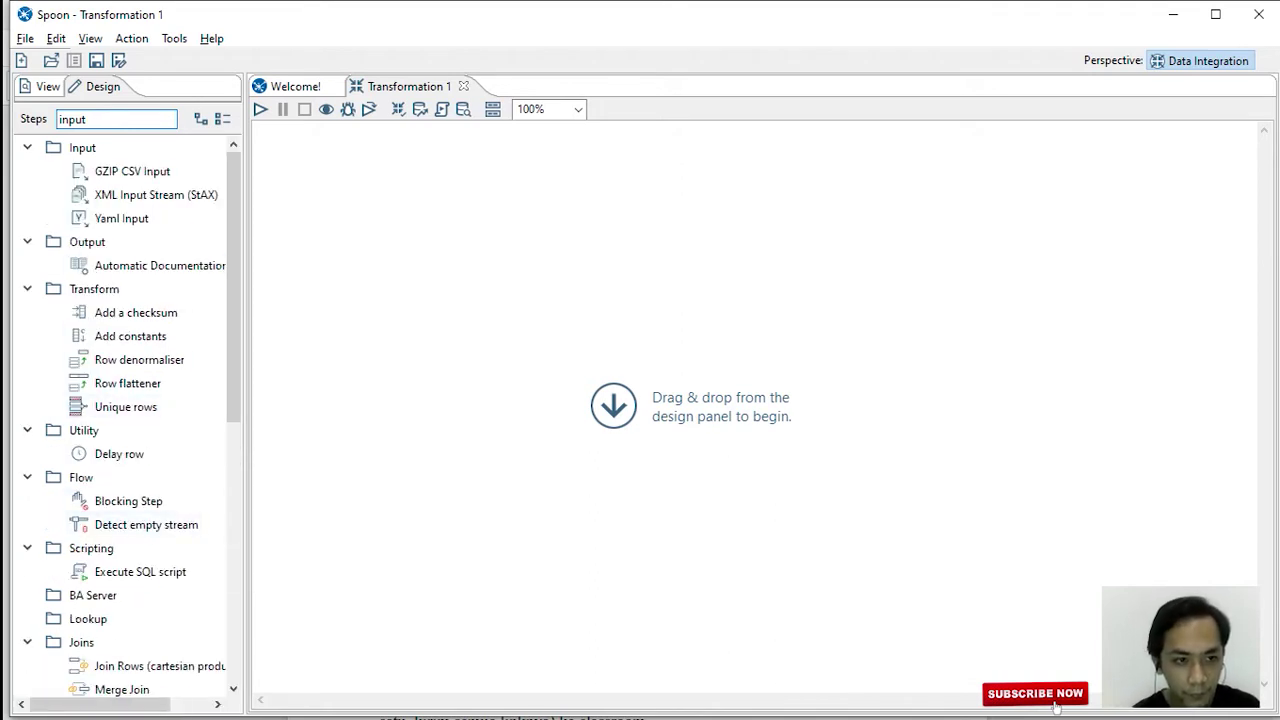
{"action": "scroll", "coordinate": [127, 360], "scroll_direction": "down", "scroll_amount": 1}
{"action": "scroll", "coordinate": [127, 415], "scroll_direction": "down", "scroll_amount": 4}
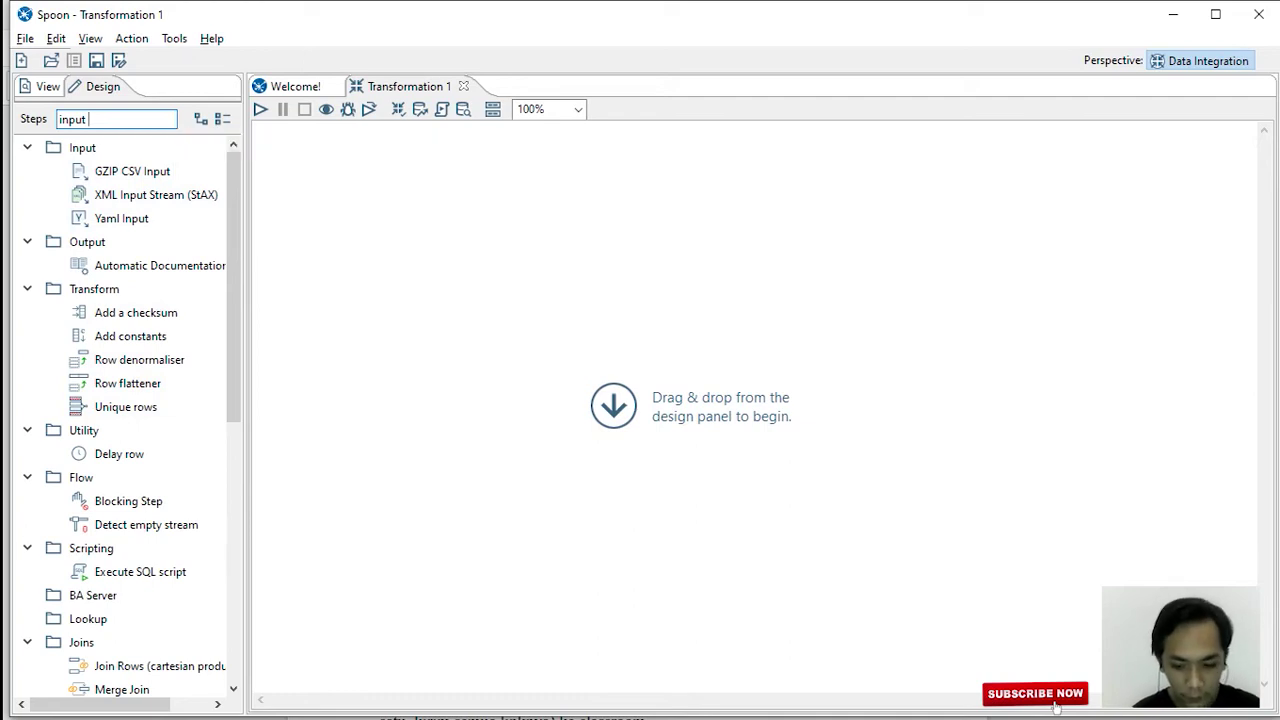
{"action": "key", "text": "BackSpace"}
{"action": "key", "text": "BackSpace"}
{"action": "key", "text": "BackSpace"}
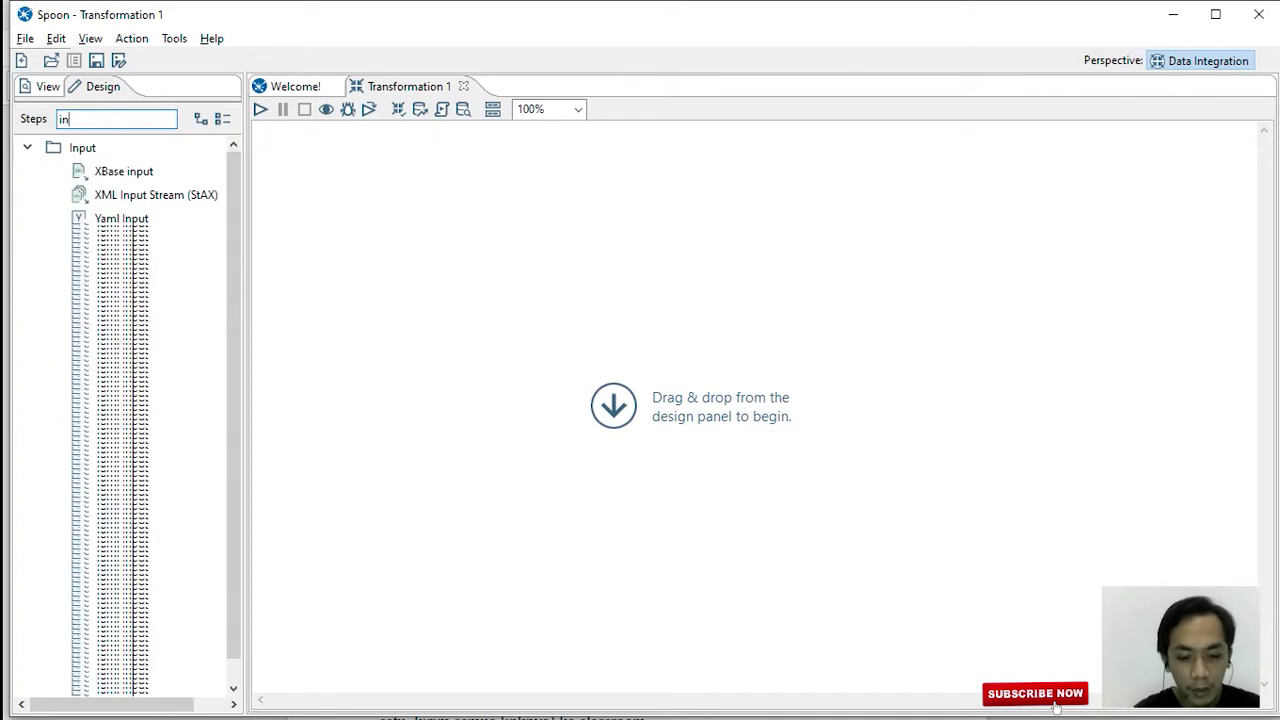
{"action": "key", "text": "BackSpace"}
{"action": "key", "text": "BackSpace"}
Search the available steps for "table" and add a Table input step to the empty transformation canvas.
{"action": "type", "text": "t"}
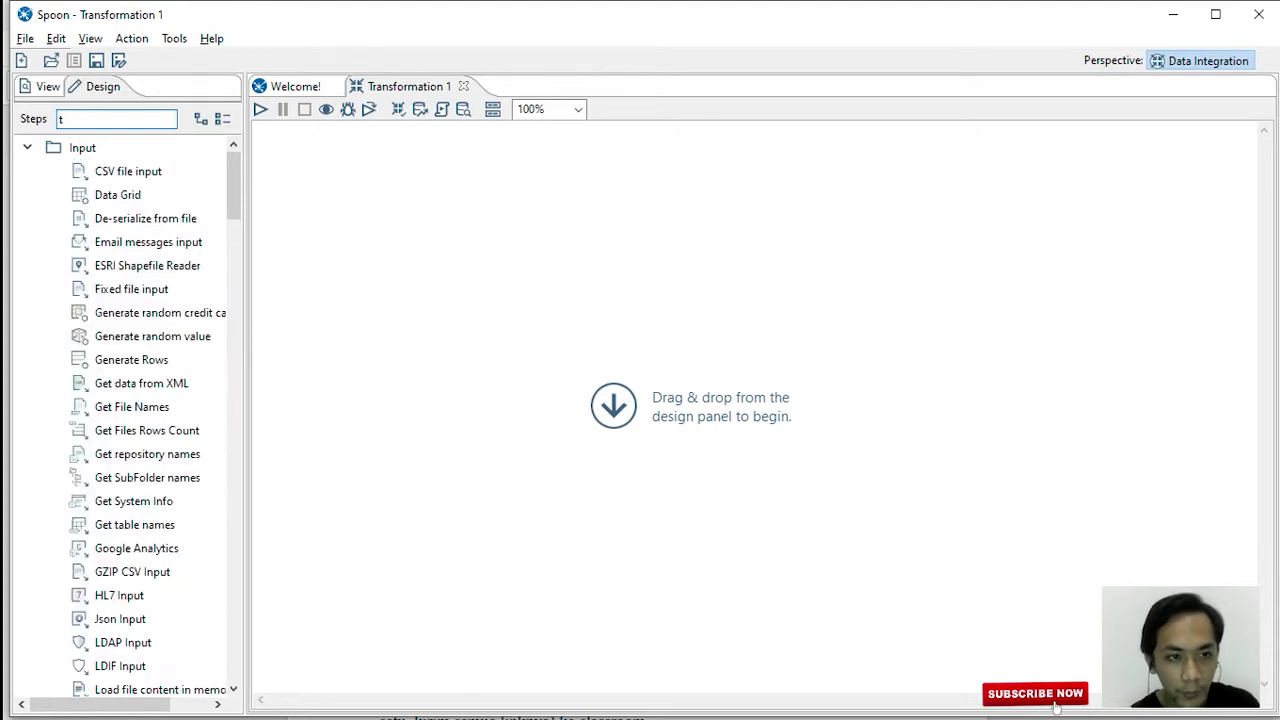
{"action": "type", "text": "able"}
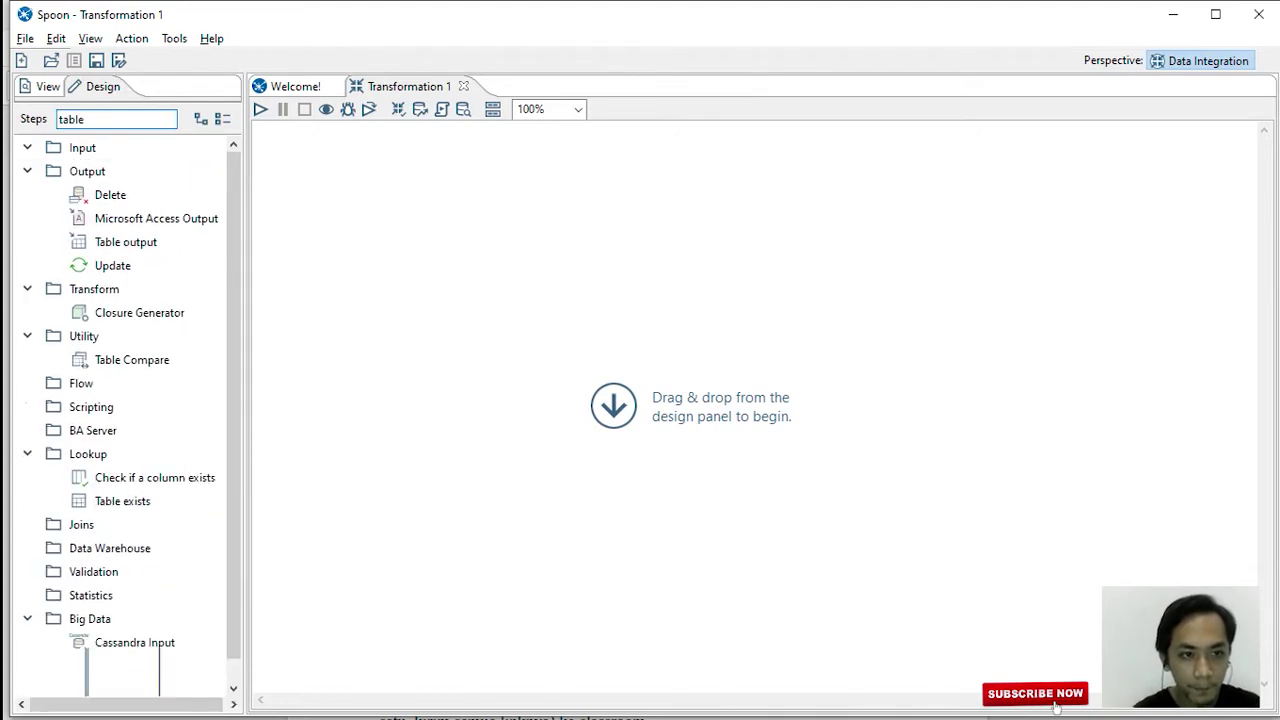
{"action": "left_click_drag", "start_coordinate": [122, 195], "coordinate": [364, 221]}
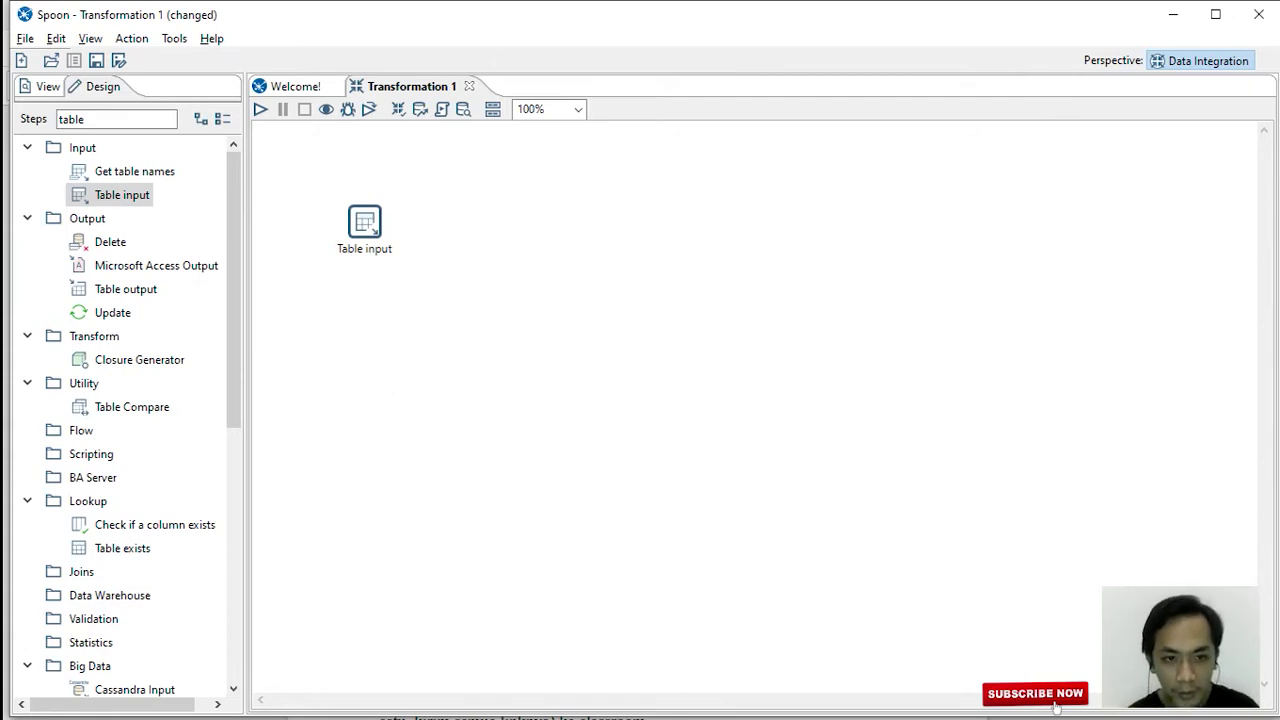
Open the Table input step's settings, name it "input ms_cabang" and check the available database connections.
{"action": "double_click", "coordinate": [364, 222]}
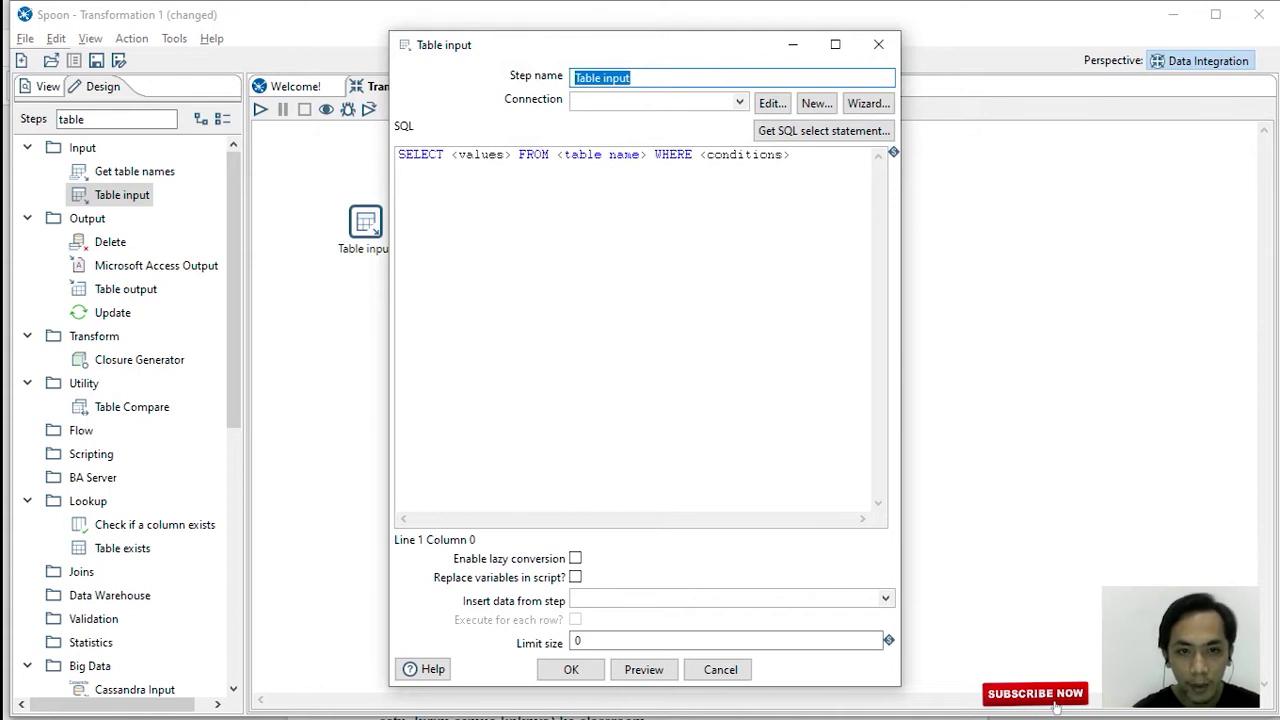
{"action": "type", "text": "inp"}
{"action": "key", "text": "BackSpace"}
{"action": "type", "text": "put ms_"}
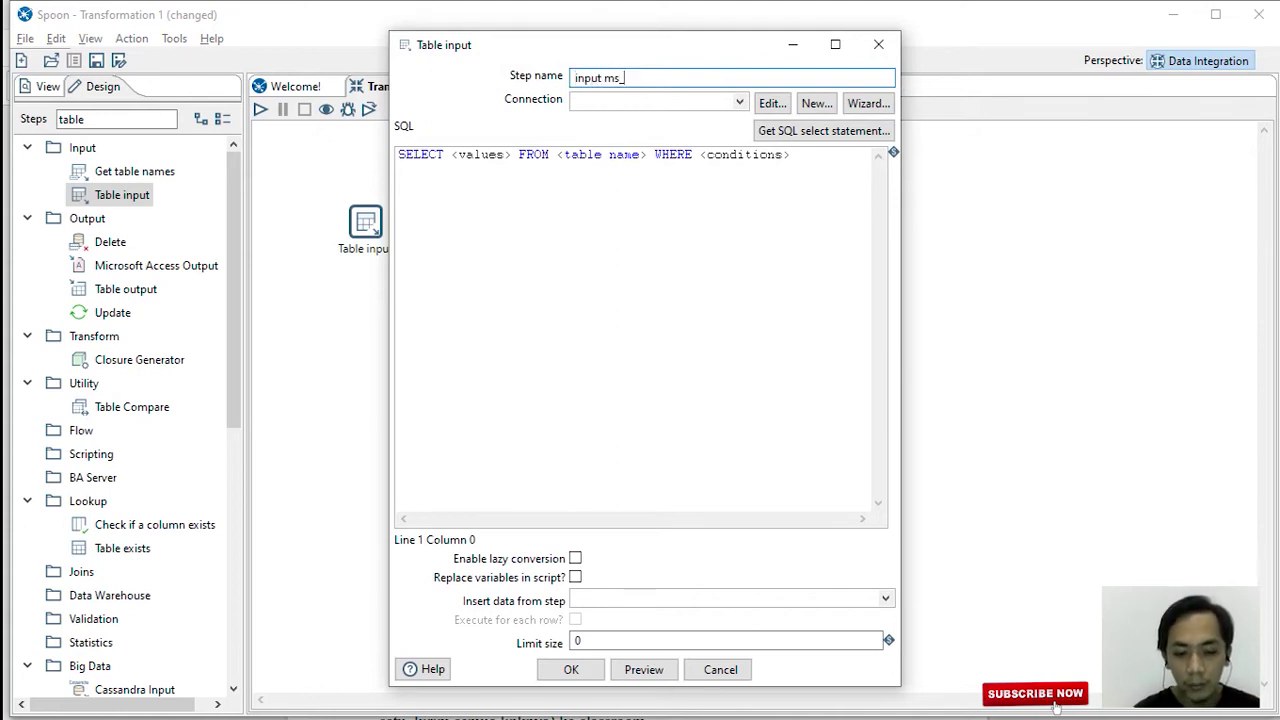
{"action": "type", "text": "cabang"}
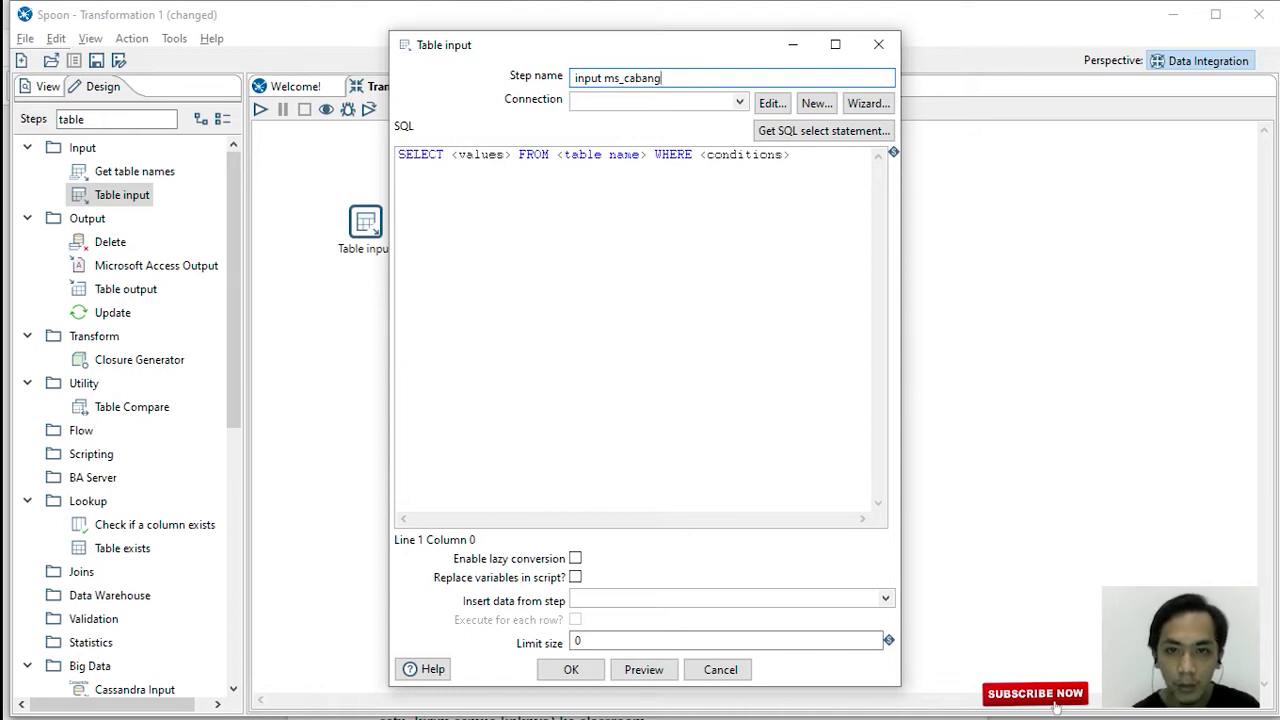
{"action": "left_click", "coordinate": [739, 101]}
{"action": "left_click", "coordinate": [739, 101]}
{"action": "key", "text": "Tab"}
{"action": "key", "text": "Tab"}
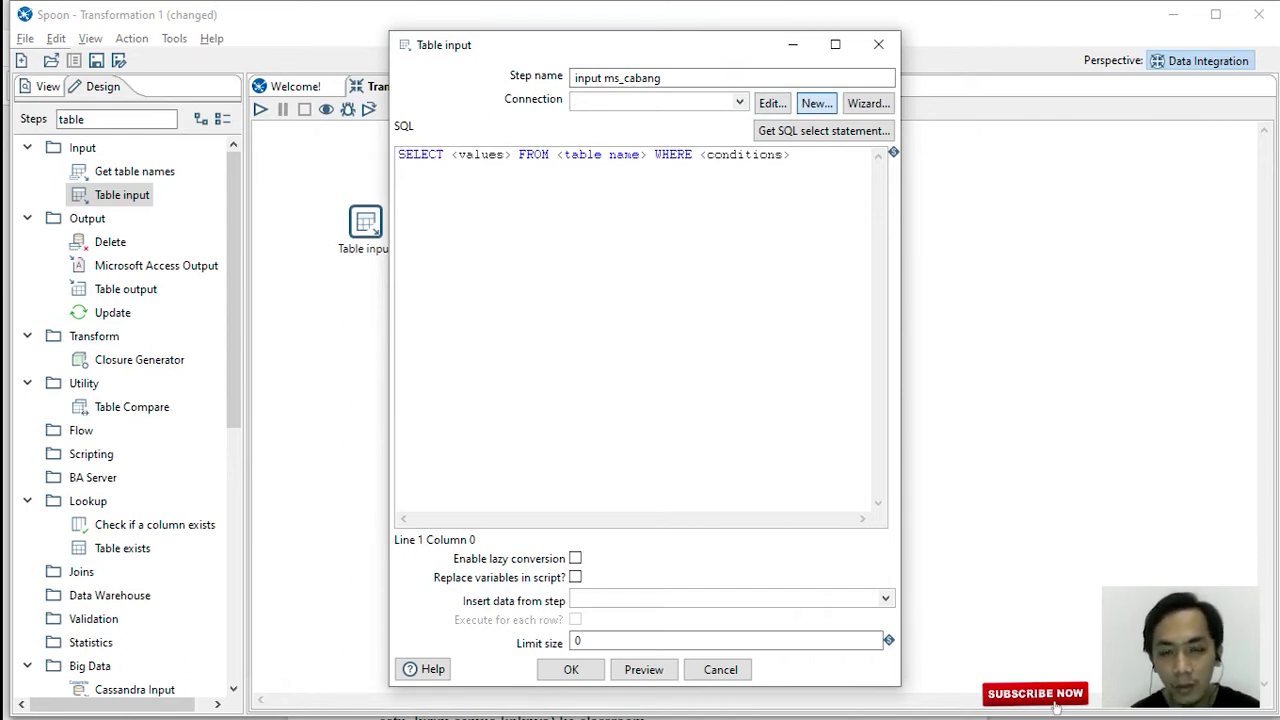
Switch to SQLyog, create a database named phi_olap_2021 with default charset and collation, and expand its tables.
{"action": "key", "text": "alt+Tab"}
{"action": "key", "text": "alt+Tab"}
{"action": "key", "text": "alt+Tab"}
{"action": "key", "text": "alt+Tab"}
{"action": "key", "text": "alt+Tab"}
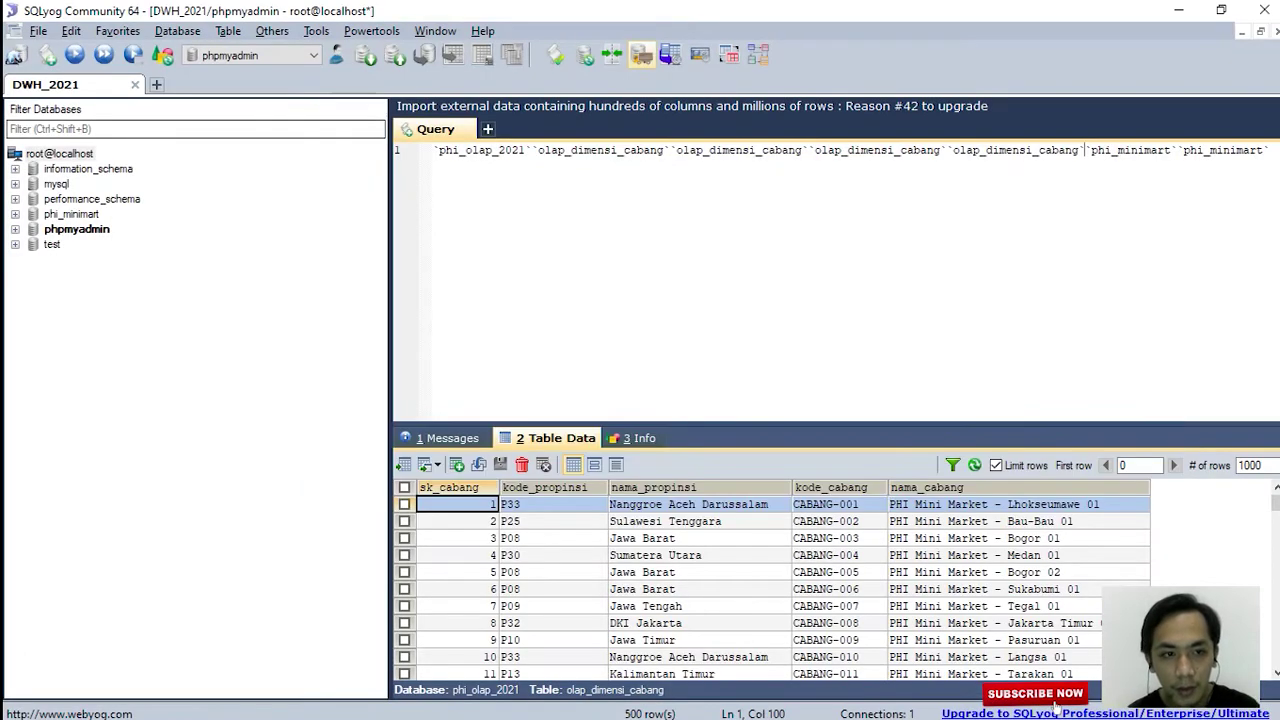
{"action": "left_click", "coordinate": [59, 153]}
{"action": "right_click", "coordinate": [187, 271]}
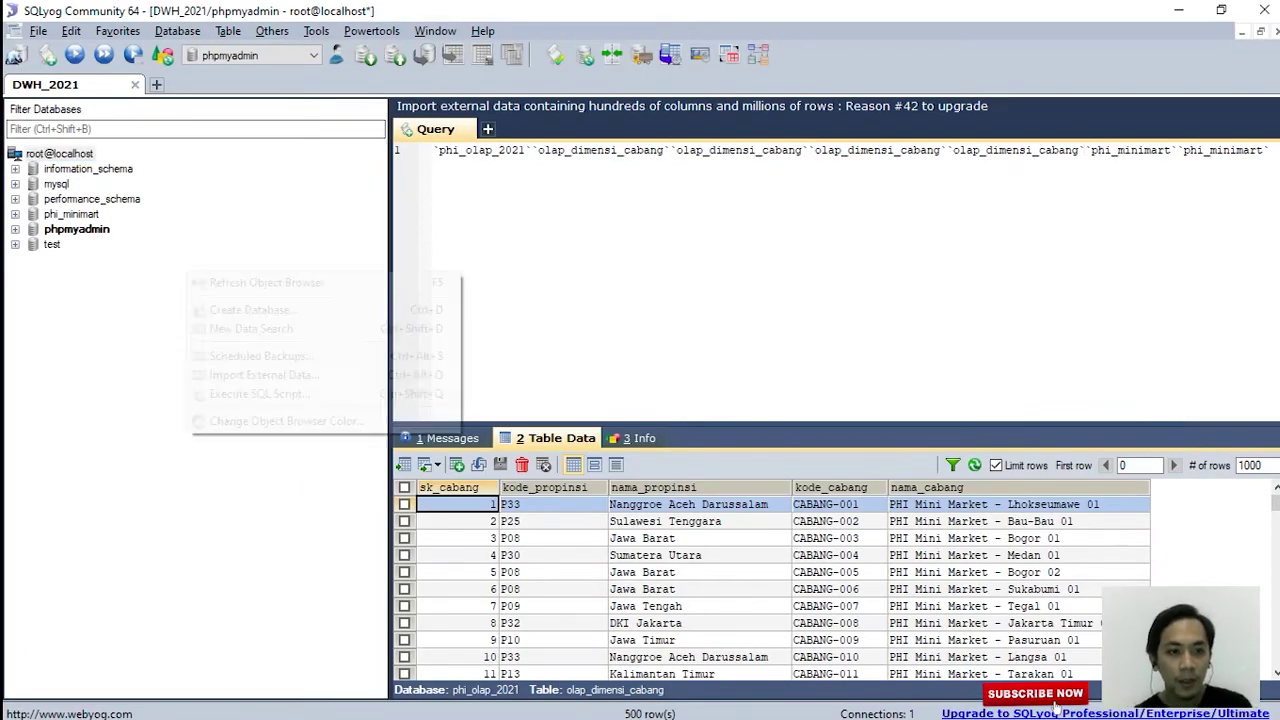
{"action": "left_click", "coordinate": [250, 310]}
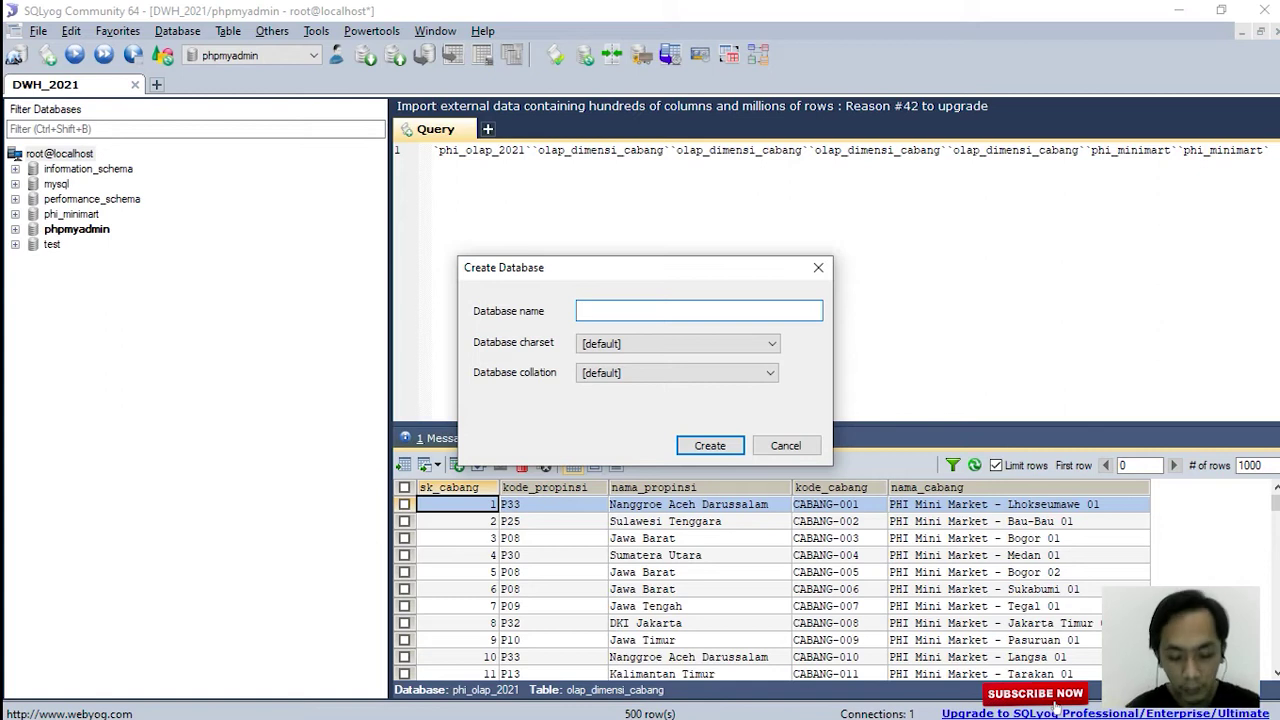
{"action": "type", "text": "ph"}
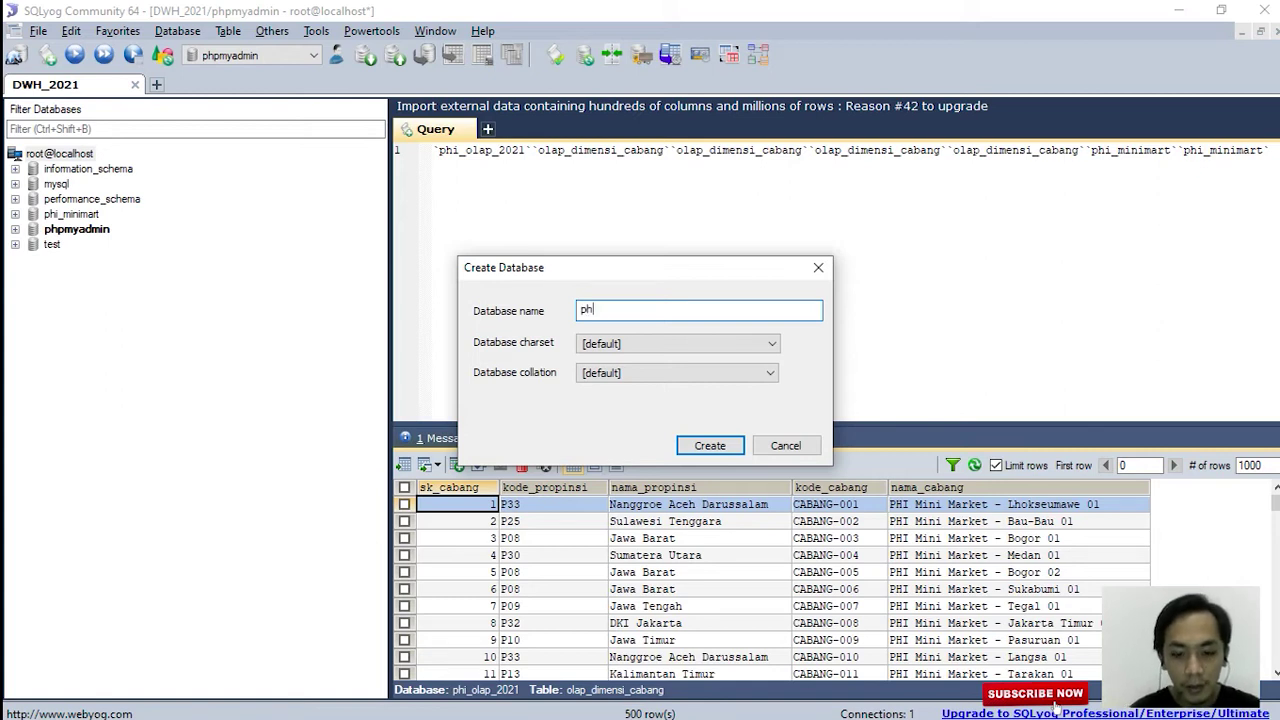
{"action": "type", "text": "i_olap_2021"}
{"action": "key", "text": "Return"}
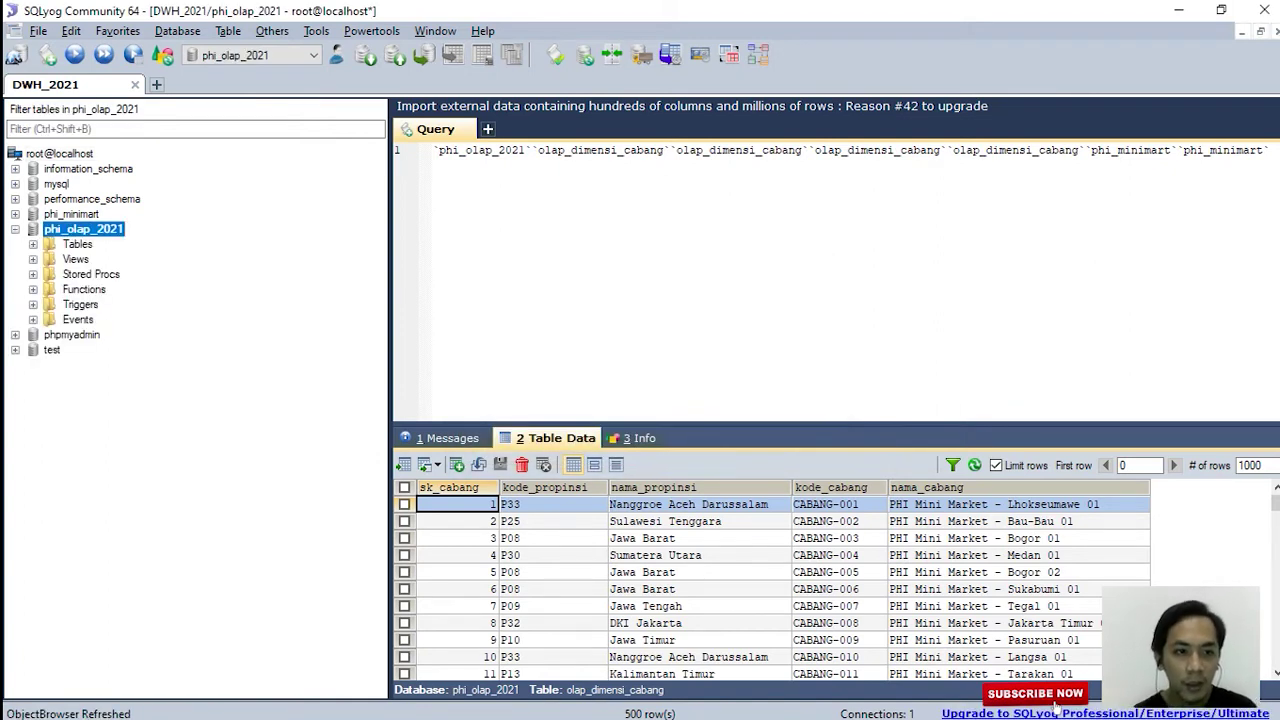
{"action": "key", "text": "Down"}
{"action": "left_click", "coordinate": [33, 244]}
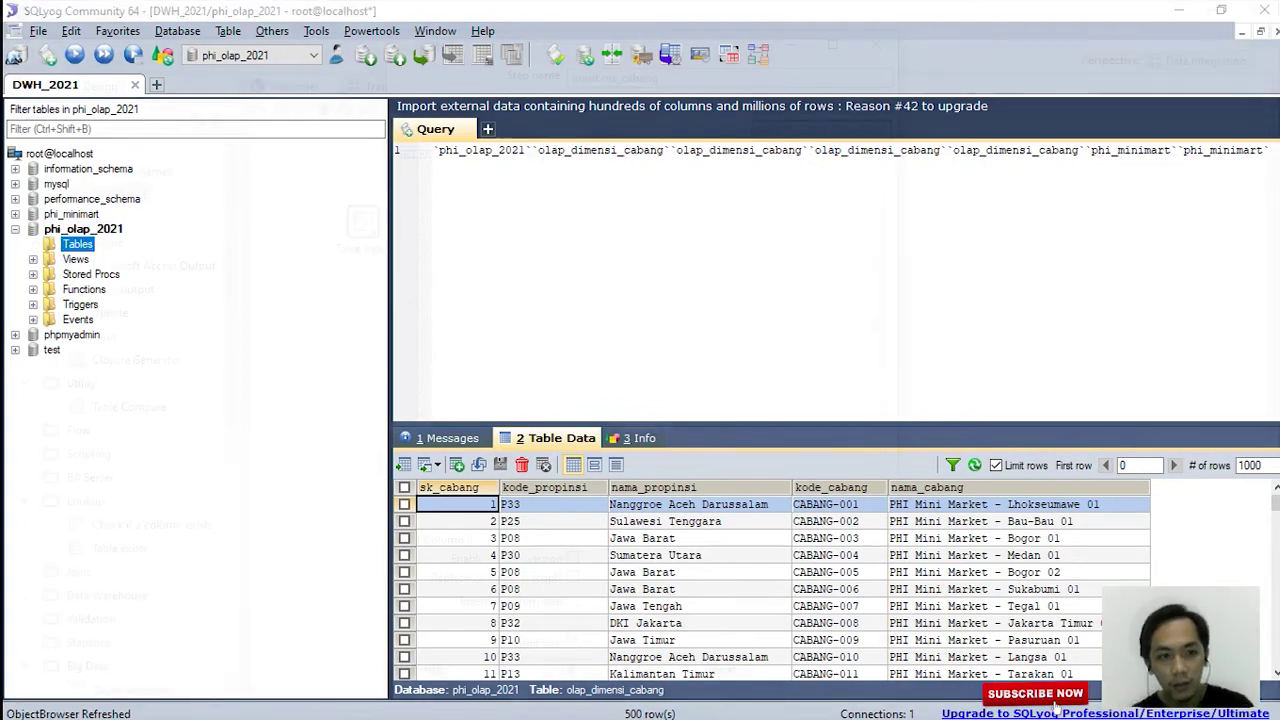
Switch back to Spoon and start a new database connection of type MySQL from the input ms_cabang settings.
{"action": "key", "text": "alt+Tab"}
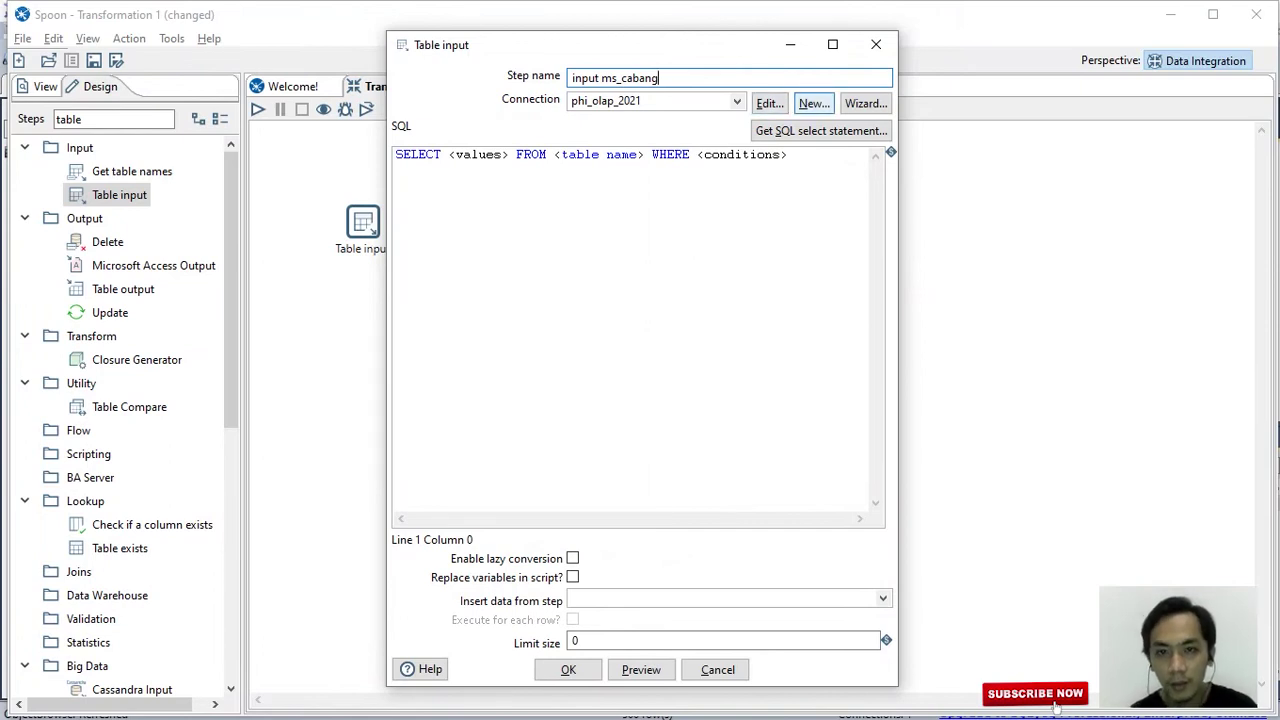
{"action": "key", "text": "alt+Tab"}
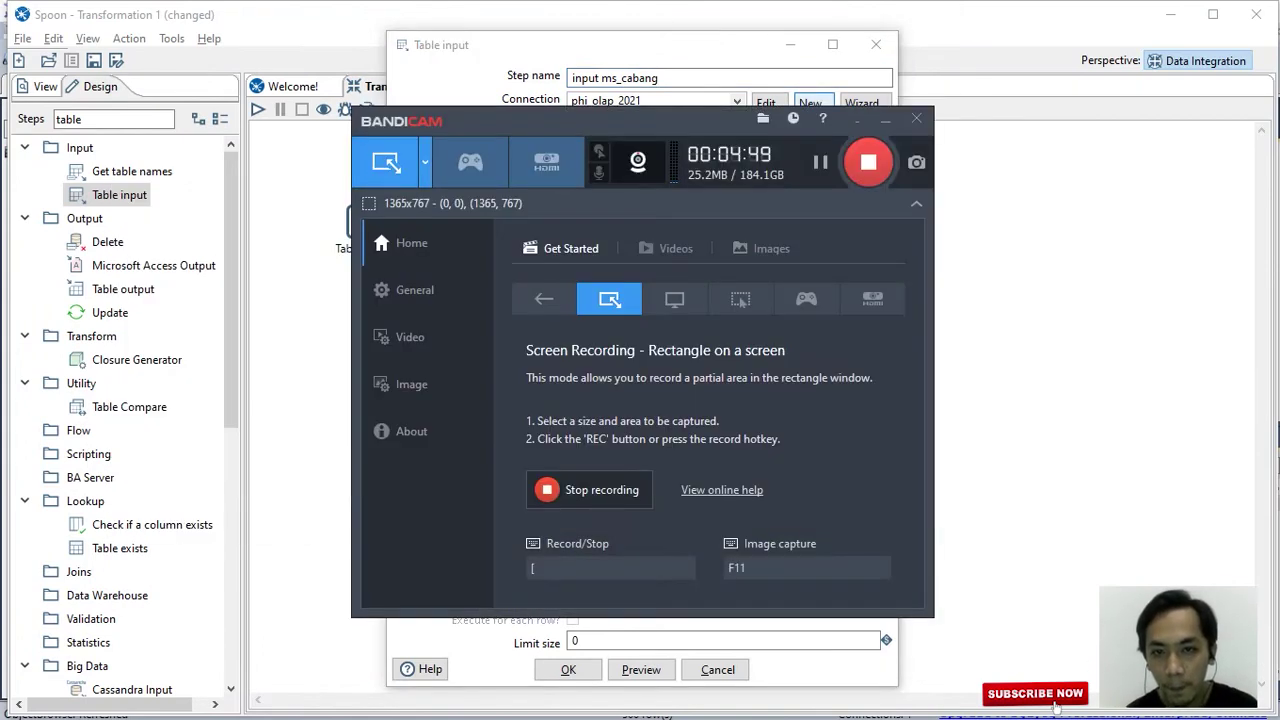
{"action": "key", "text": "alt+Tab"}
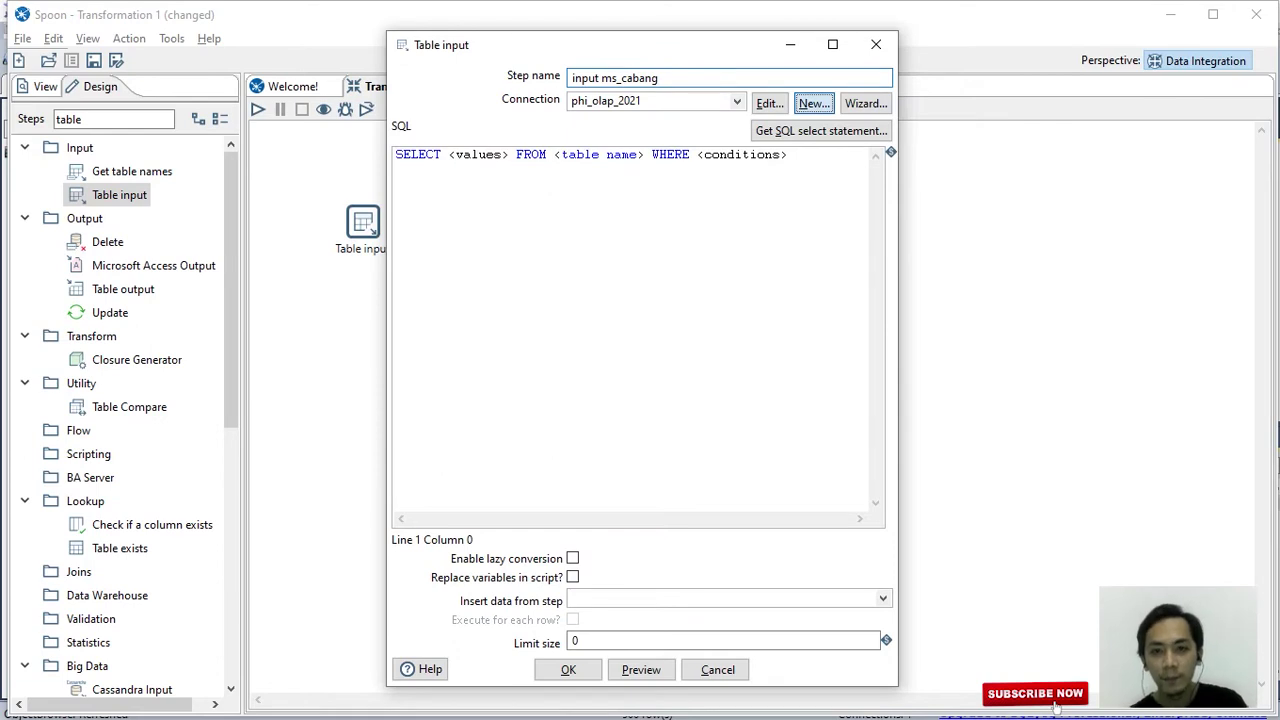
{"action": "left_click", "coordinate": [814, 103]}
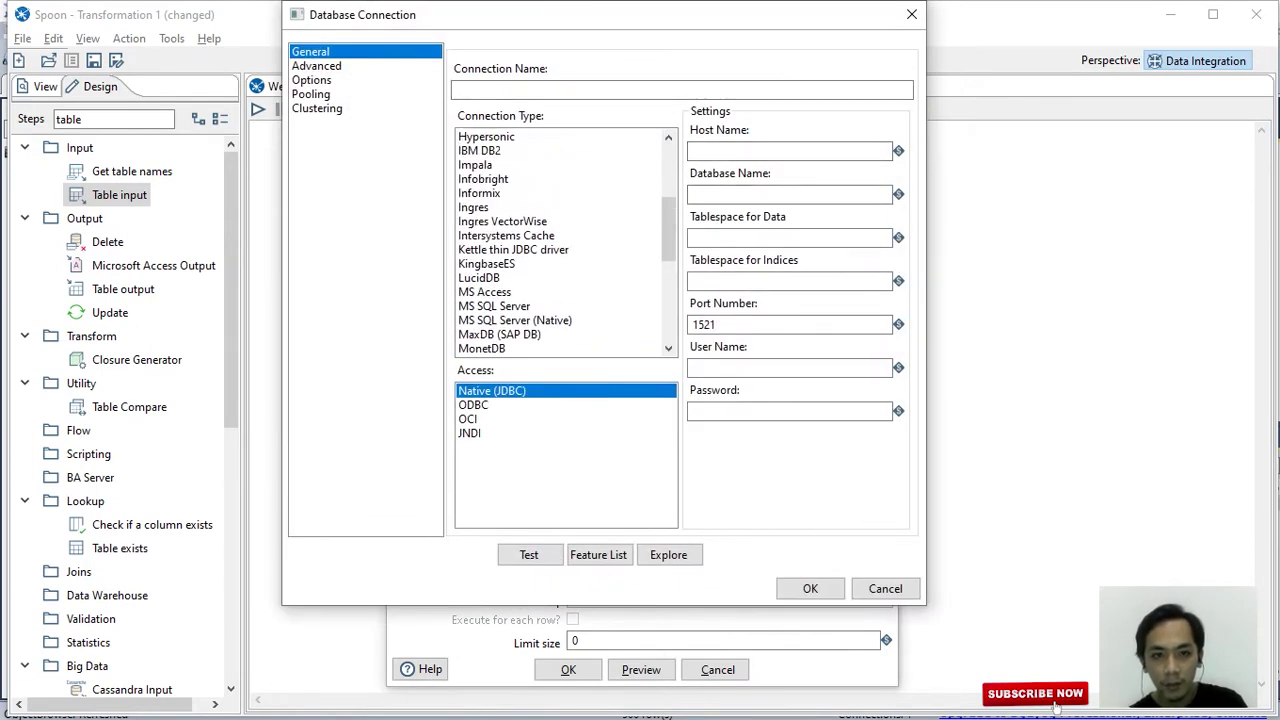
{"action": "scroll", "coordinate": [566, 242], "scroll_direction": "up", "scroll_amount": 3}
{"action": "scroll", "coordinate": [566, 242], "scroll_direction": "up", "scroll_amount": 2}
{"action": "scroll", "coordinate": [566, 242], "scroll_direction": "down", "scroll_amount": 1}
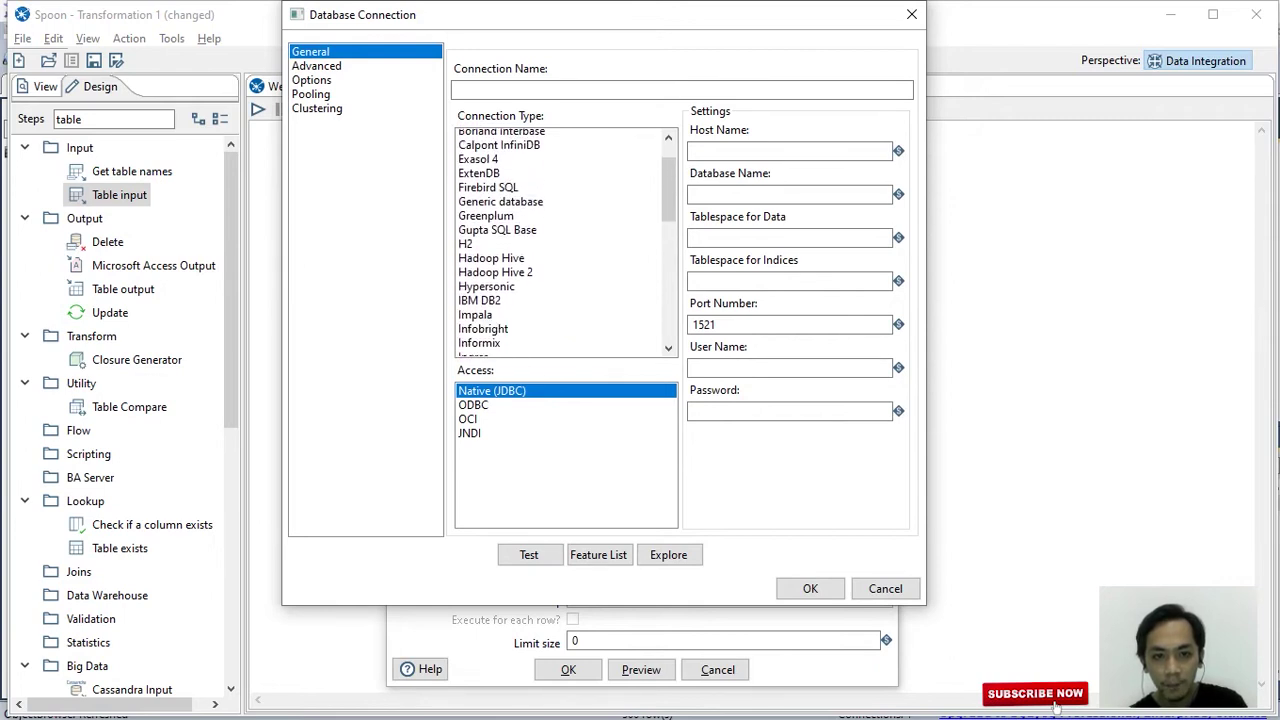
{"action": "scroll", "coordinate": [566, 242], "scroll_direction": "down", "scroll_amount": 5}
{"action": "left_click", "coordinate": [476, 291]}
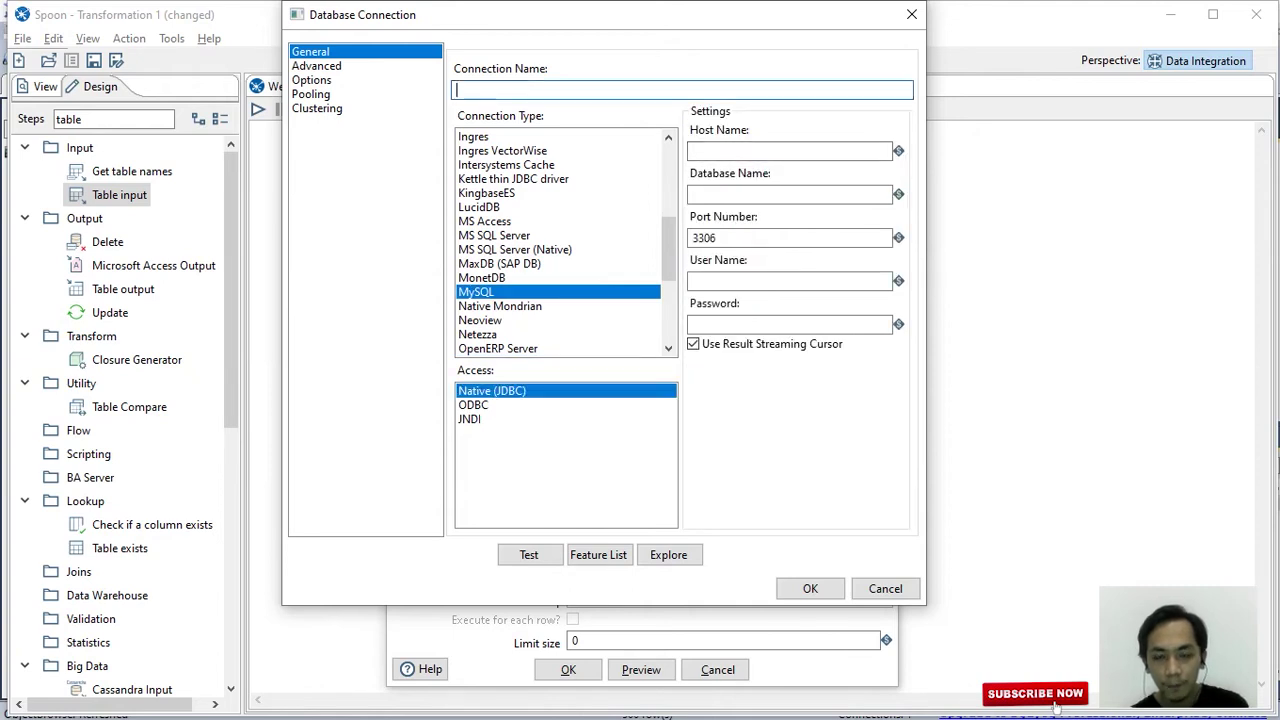
Switch to SQLyog and examine the tables of the phi_minimart database to use as the source.
{"action": "key", "text": "alt+Tab"}
{"action": "key", "text": "Tab"}
{"action": "key", "text": "Tab"}
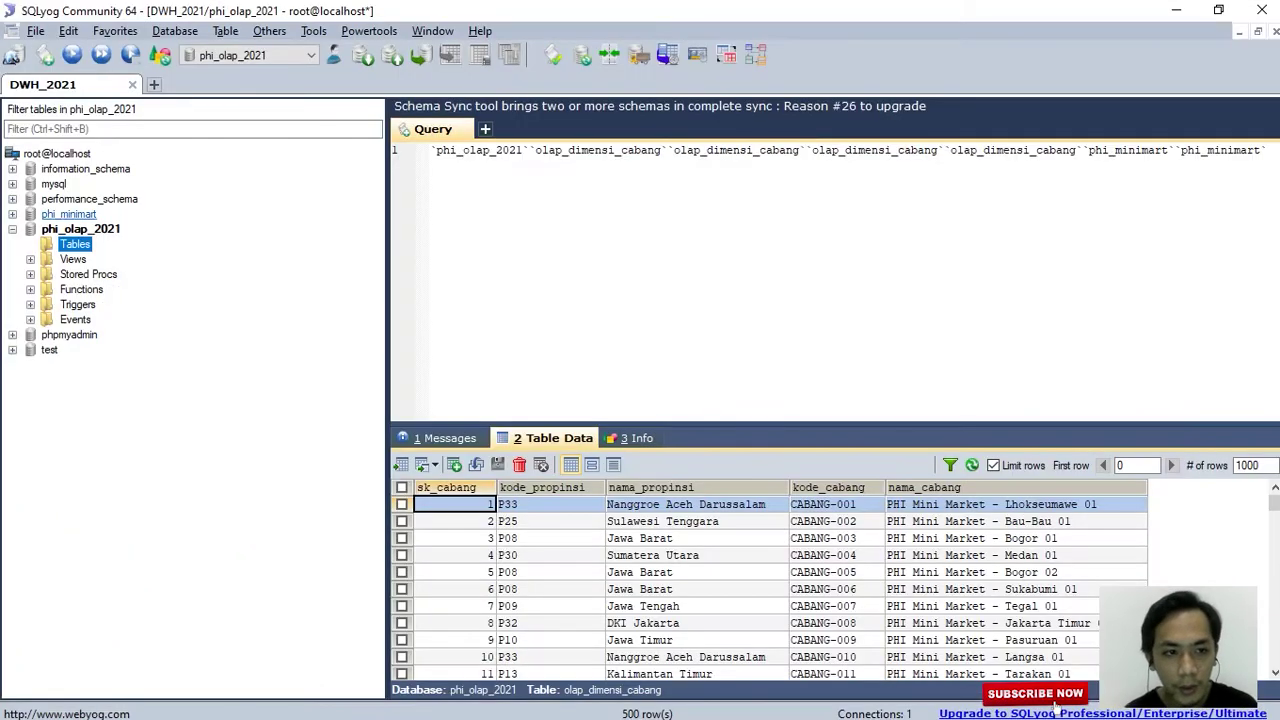
{"action": "left_click", "coordinate": [74, 214]}
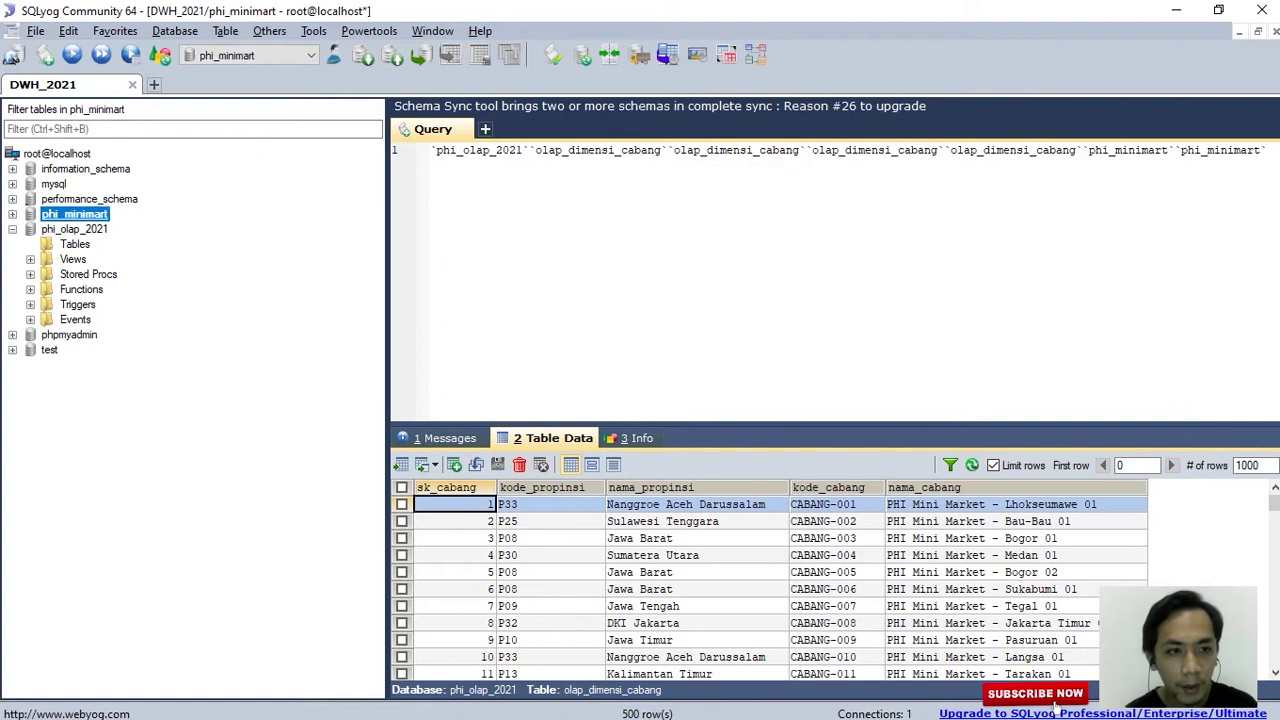
{"action": "key", "text": "Right"}
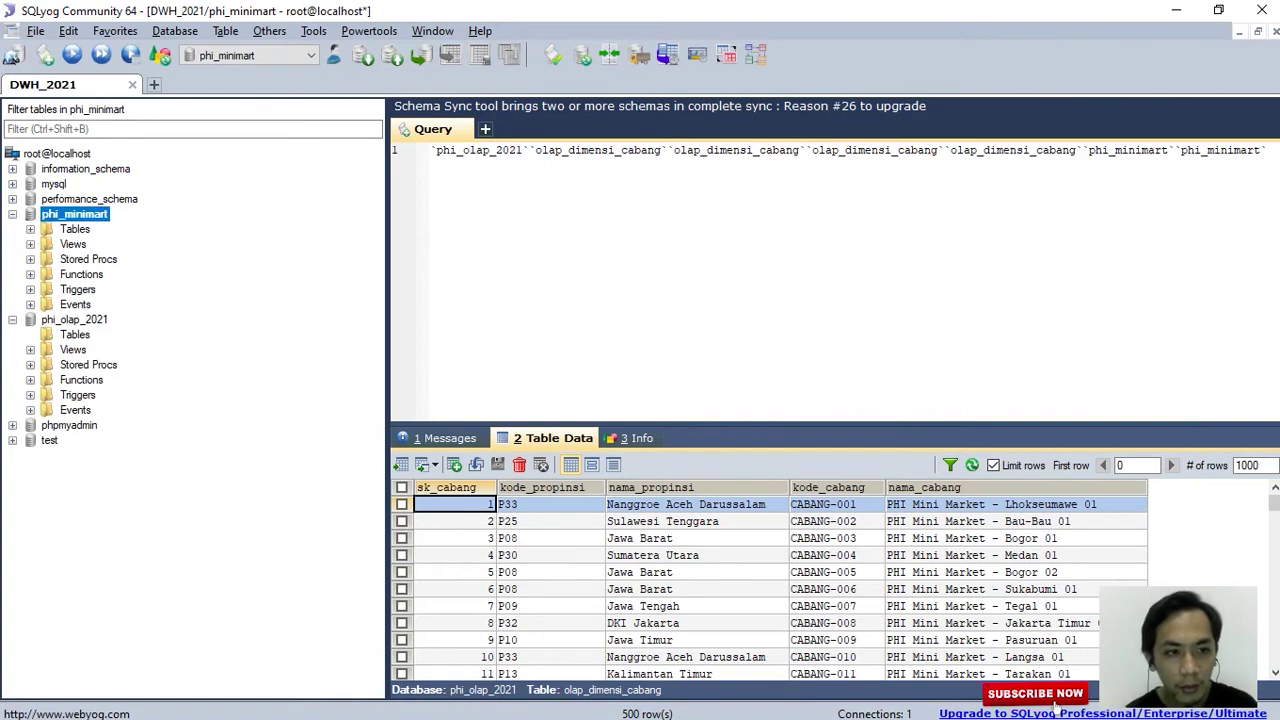
{"action": "key", "text": "Down"}
{"action": "key", "text": "Right"}
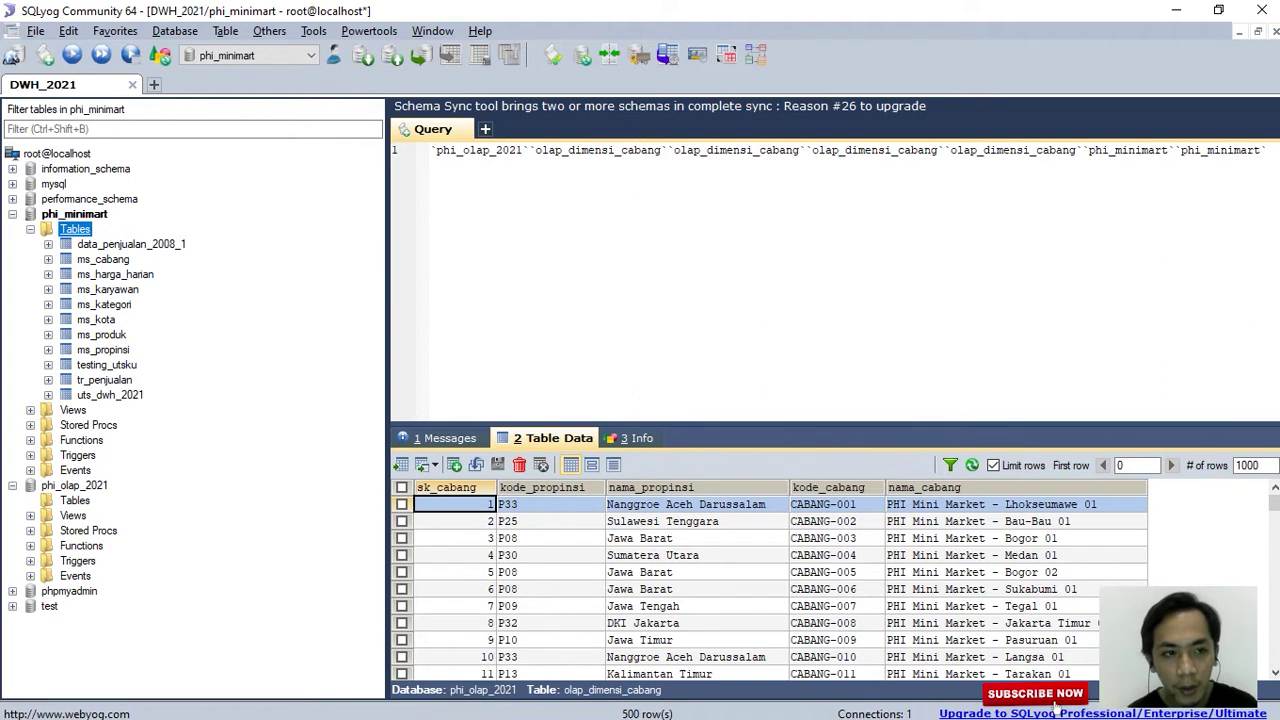
{"action": "double_click", "coordinate": [74, 214]}
Switch back to Spoon, name the new MySQL connection phi_minimart and set its host to localhost.
{"action": "key", "text": "alt+Tab"}
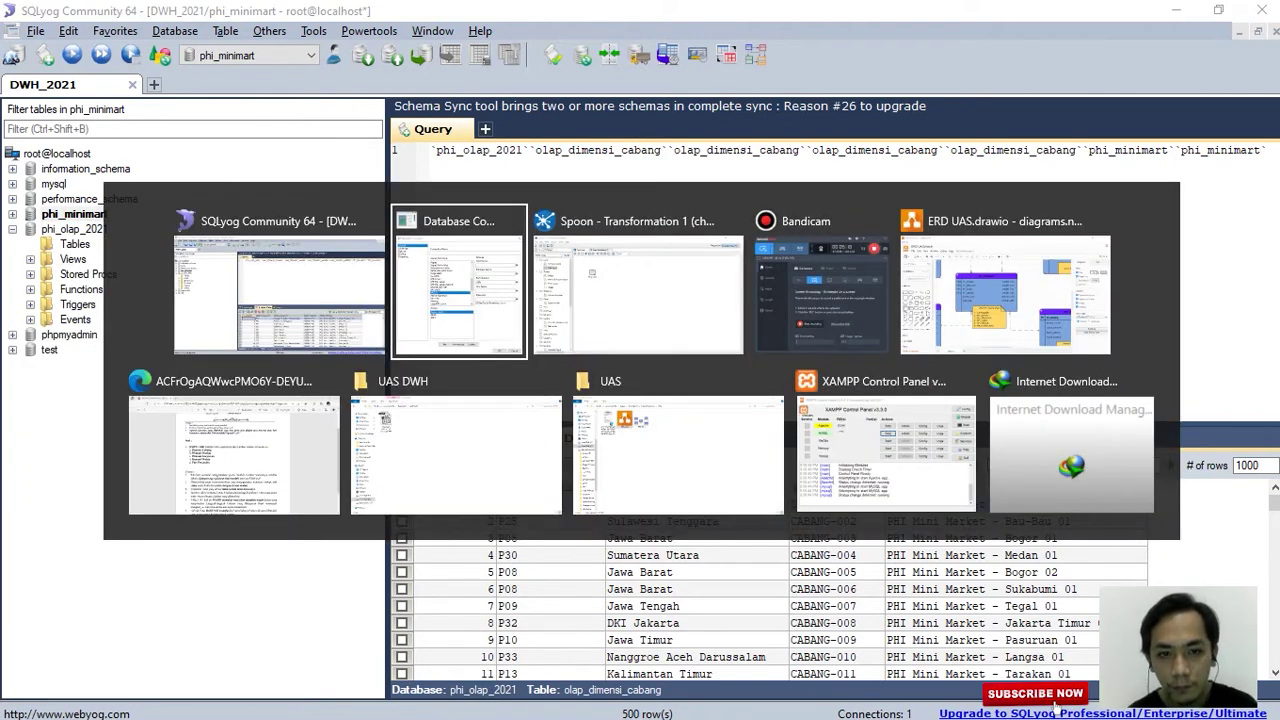
{"action": "type", "text": "phi_minimart"}
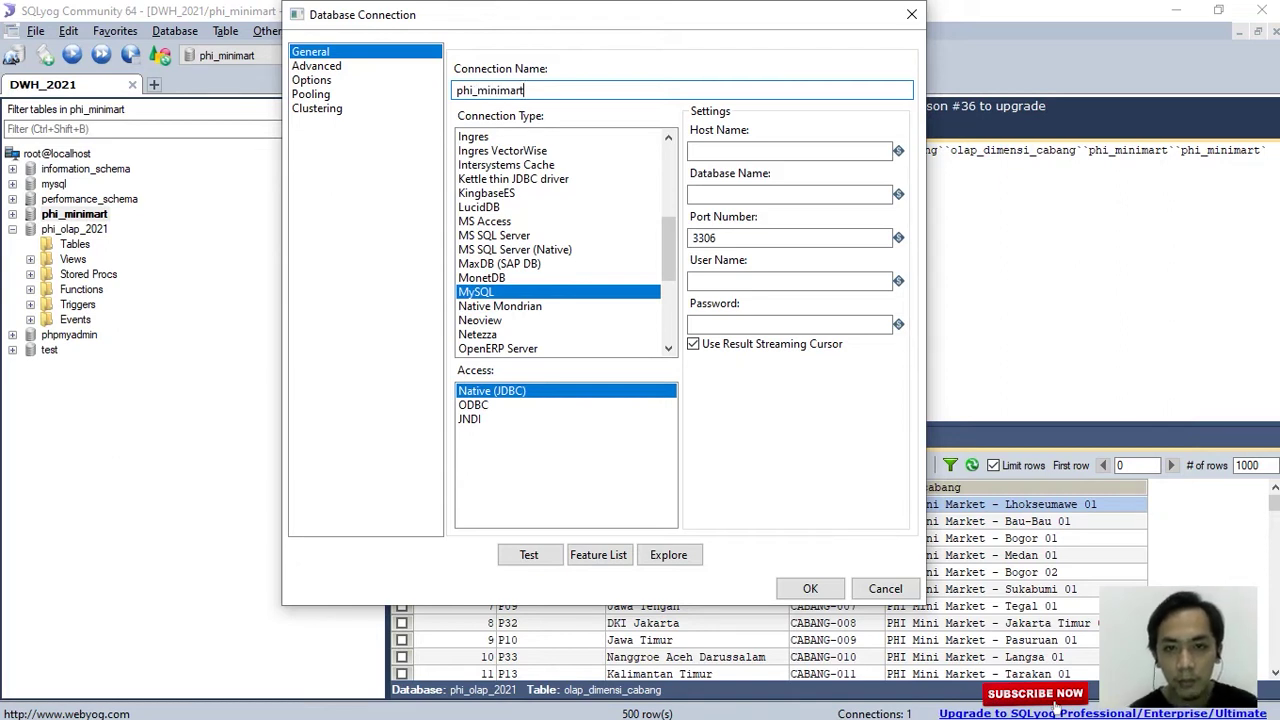
{"action": "key", "text": "Tab"}
{"action": "type", "text": "lo"}
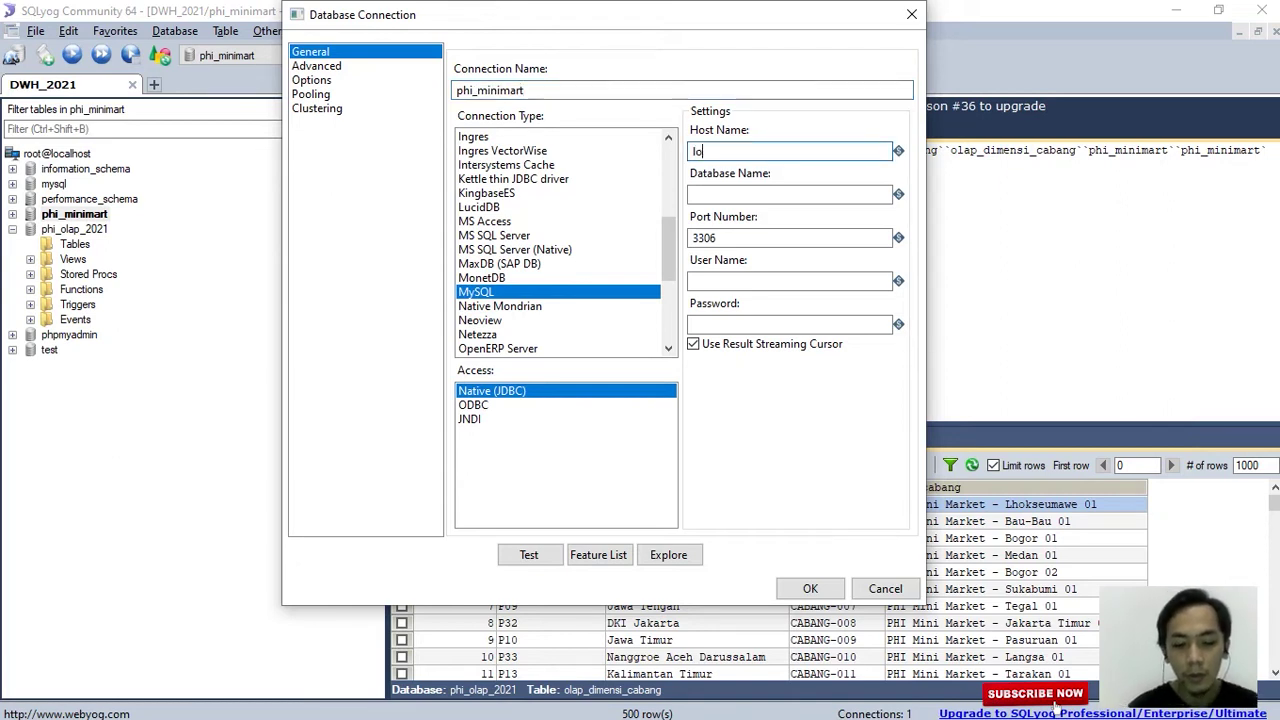
{"action": "type", "text": "calhost"}
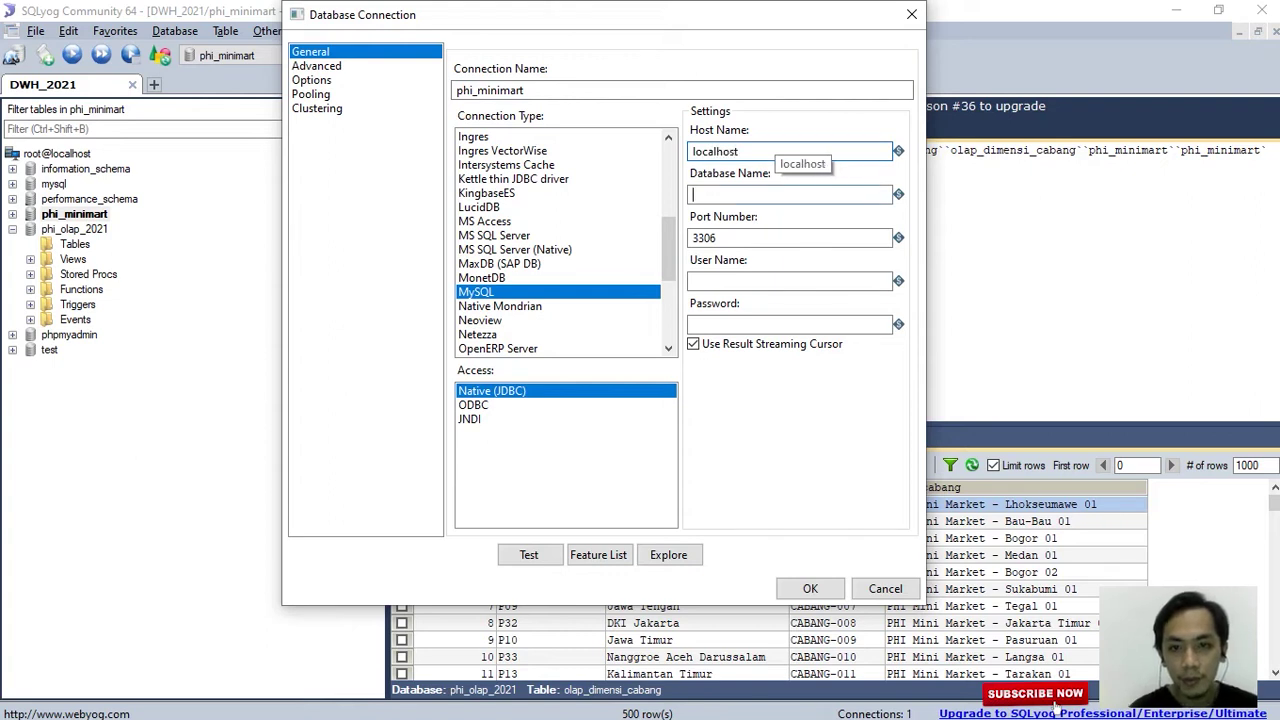
Set the connection's database to phi_minimart and its user name to root, and test the connection.
{"action": "type", "text": "phi_minimart"}
{"action": "key", "text": "Tab"}
{"action": "key", "text": "Tab"}
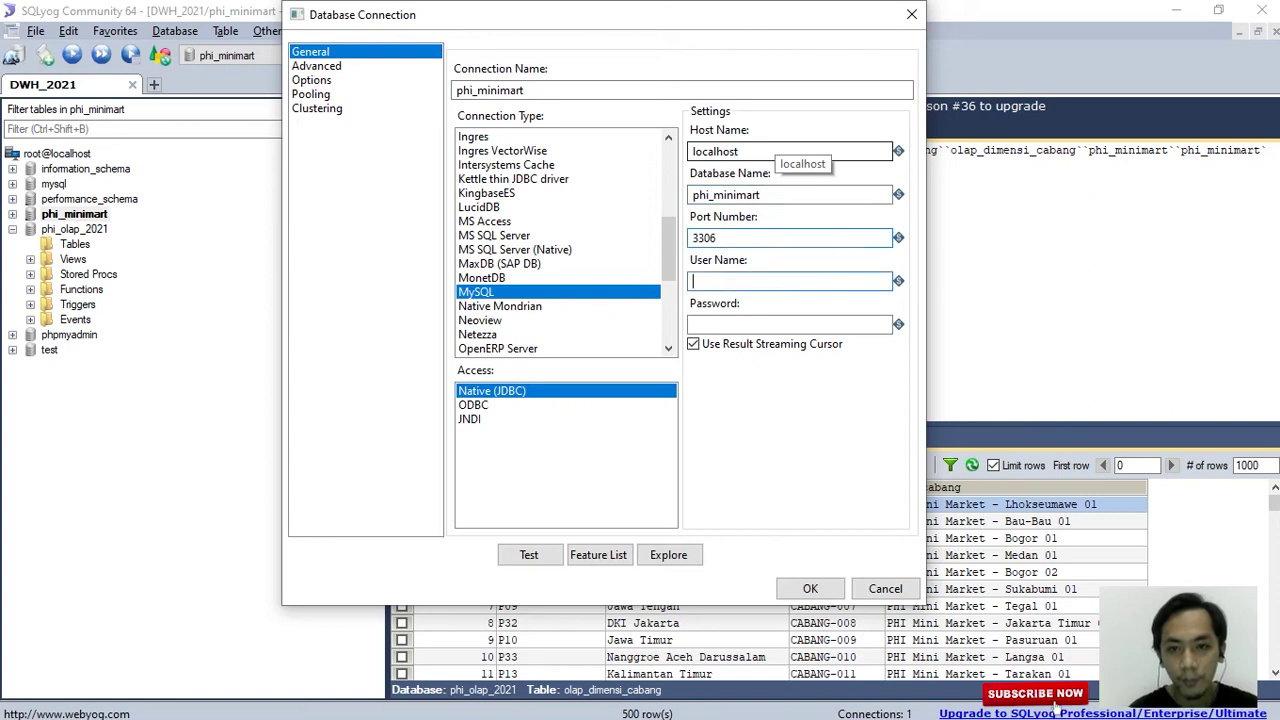
{"action": "type", "text": "root"}
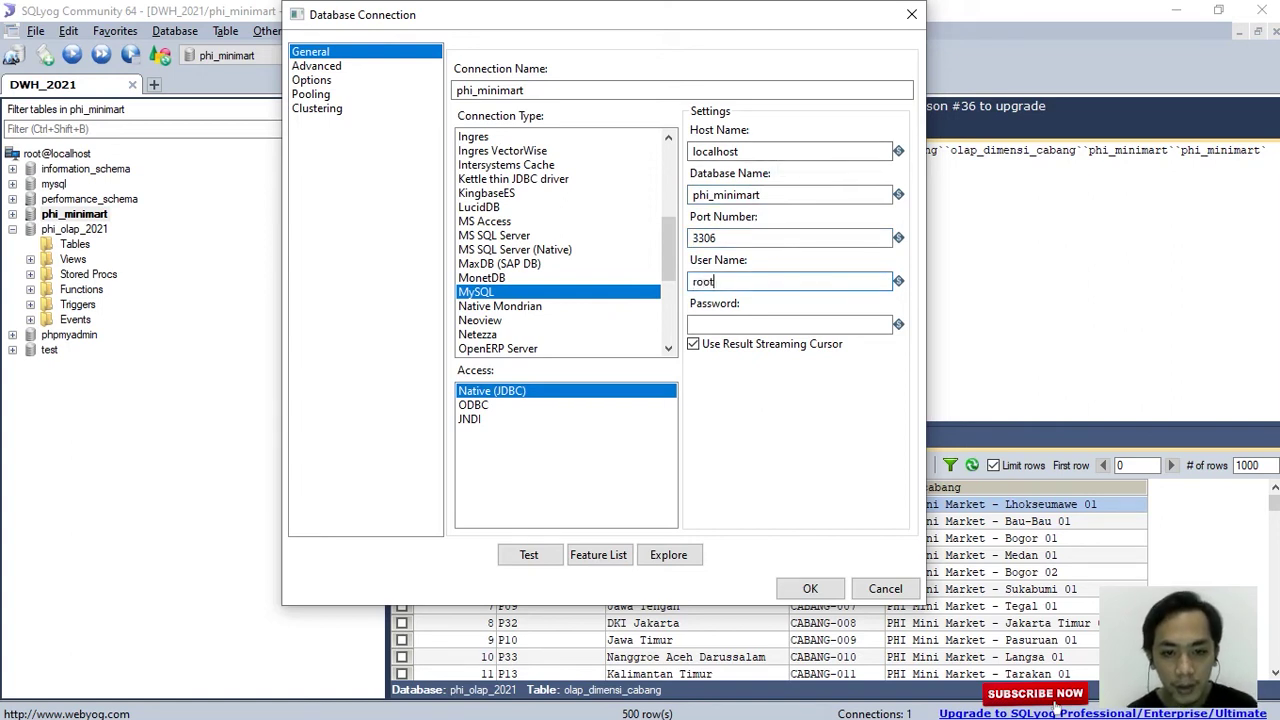
{"action": "left_click", "coordinate": [528, 554]}
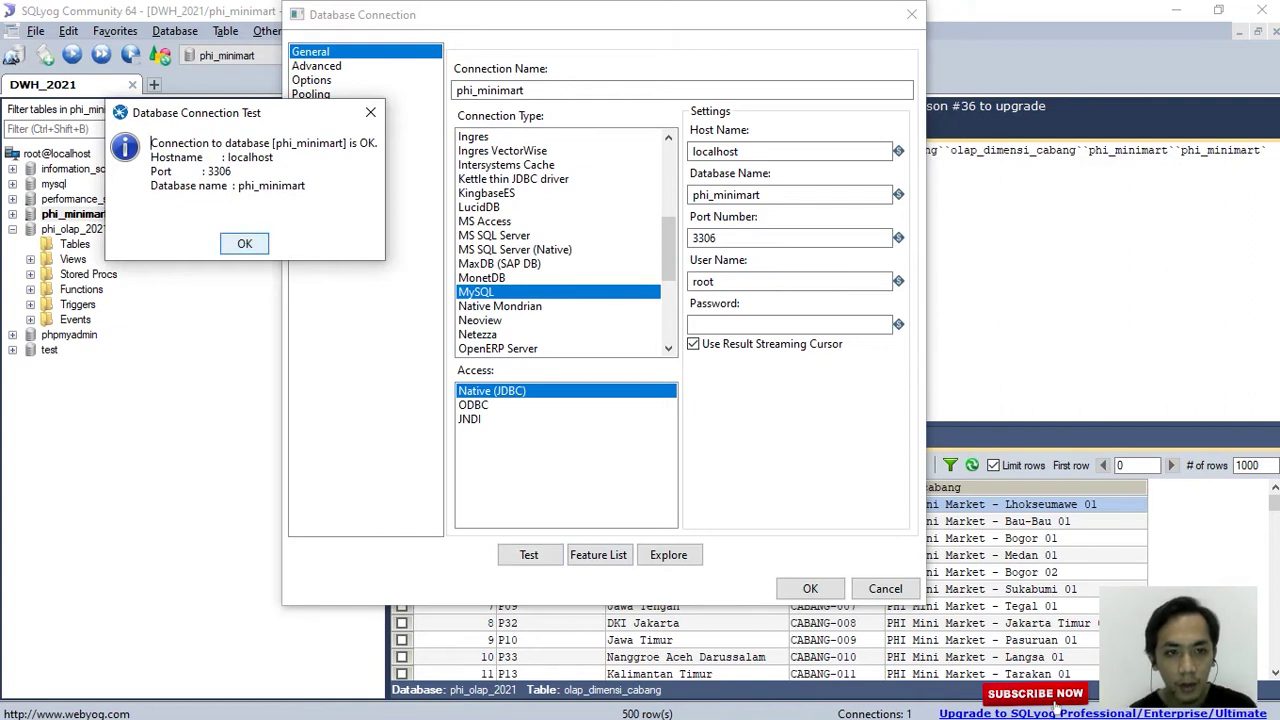
Save the phi_minimart database connection and select it as the connection for the input ms_cabang step.
{"action": "left_click", "coordinate": [244, 243]}
{"action": "left_click", "coordinate": [809, 588]}
{"action": "key", "text": "alt+Tab"}
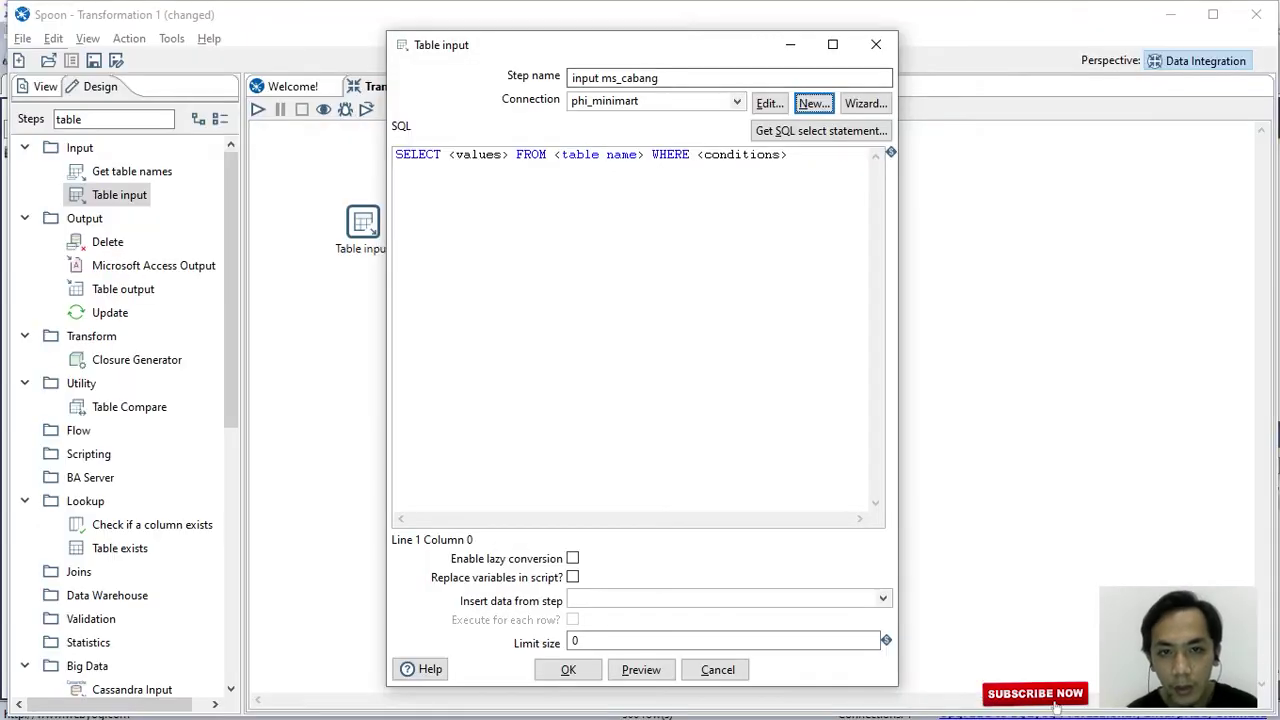
{"action": "left_click", "coordinate": [736, 101]}
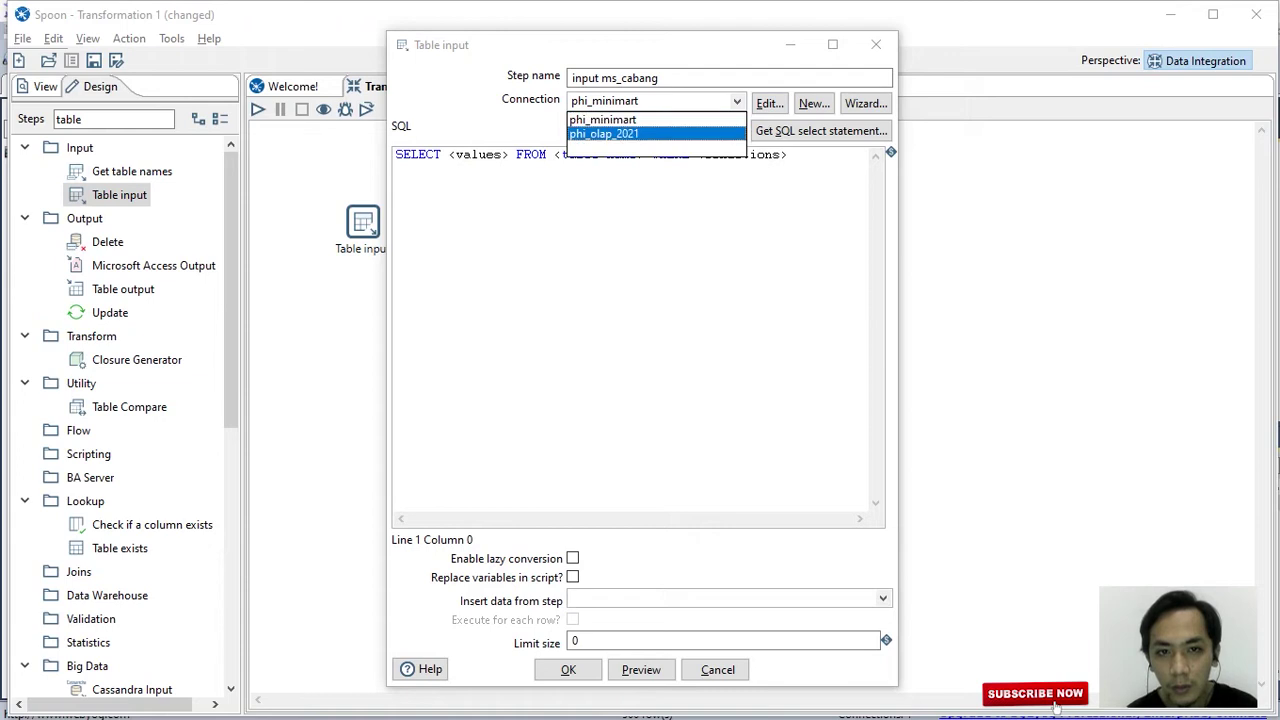
{"action": "left_click", "coordinate": [604, 133]}
{"action": "left_click", "coordinate": [769, 103]}
{"action": "key", "text": "alt+Down"}
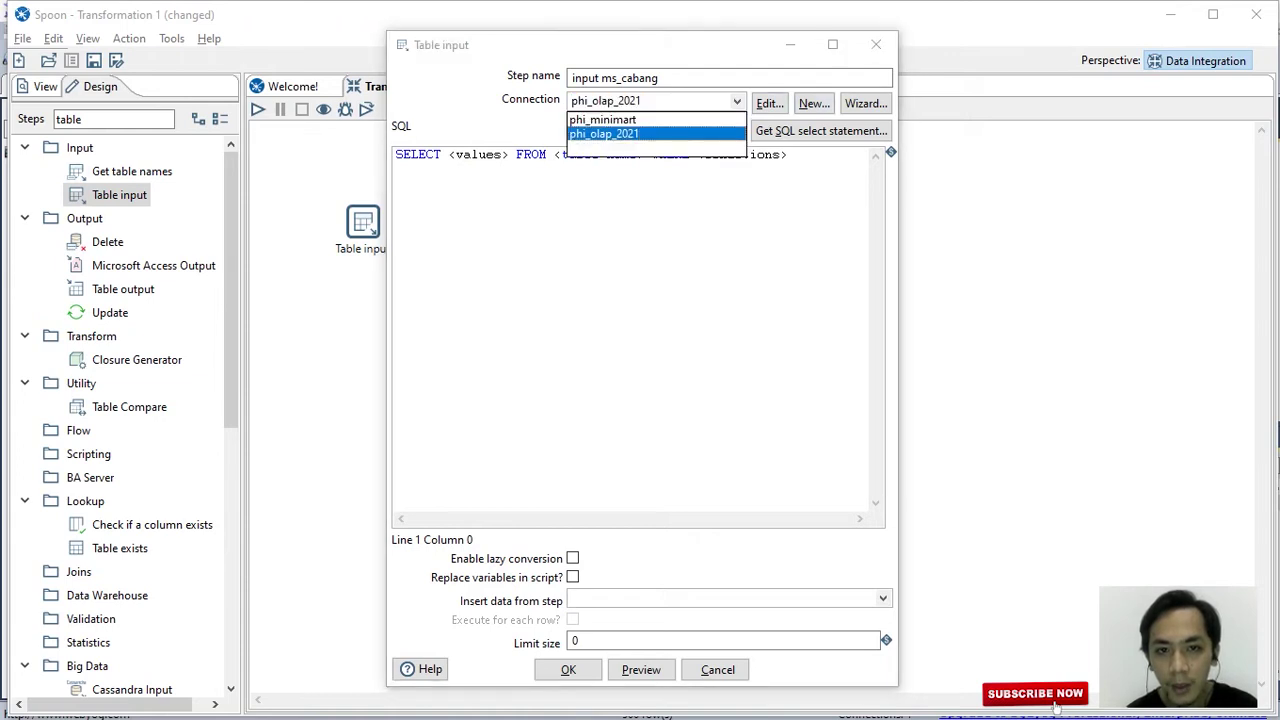
{"action": "left_click", "coordinate": [603, 119]}
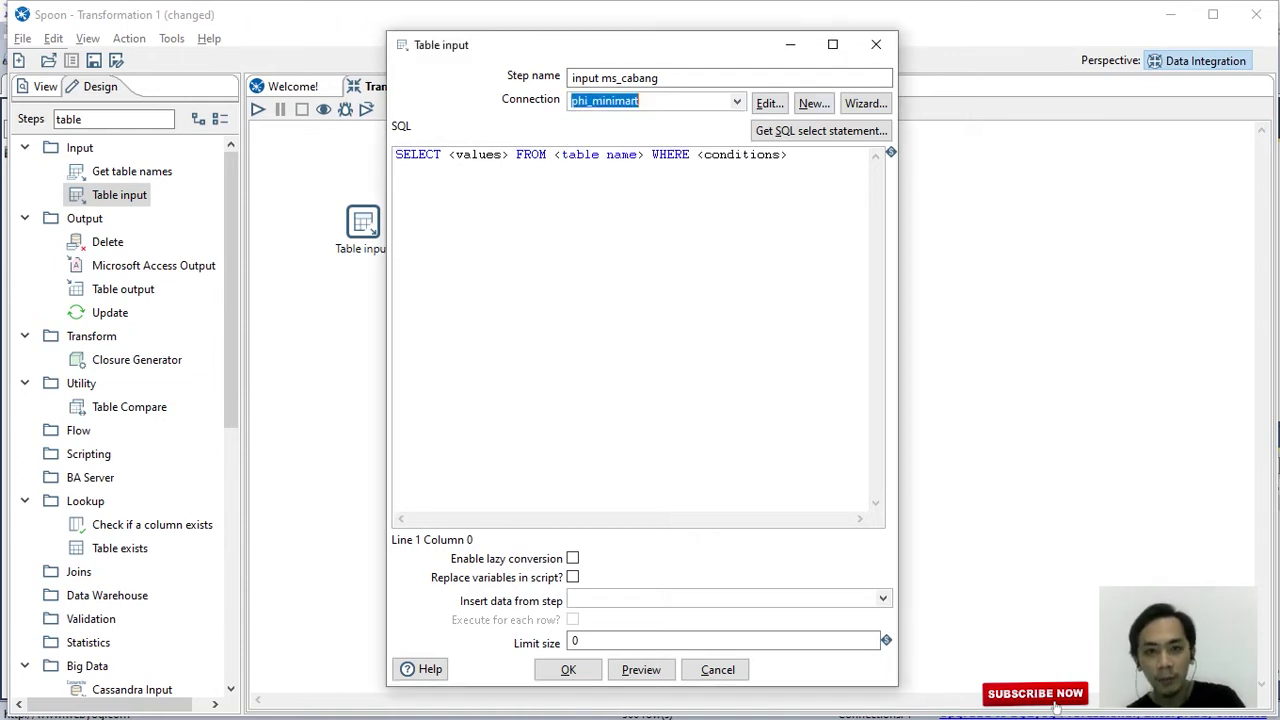
Generate the SQL select statement from phi_minimart's ms_cabang table with its field names included, and save the input's settings.
{"action": "left_click", "coordinate": [820, 131]}
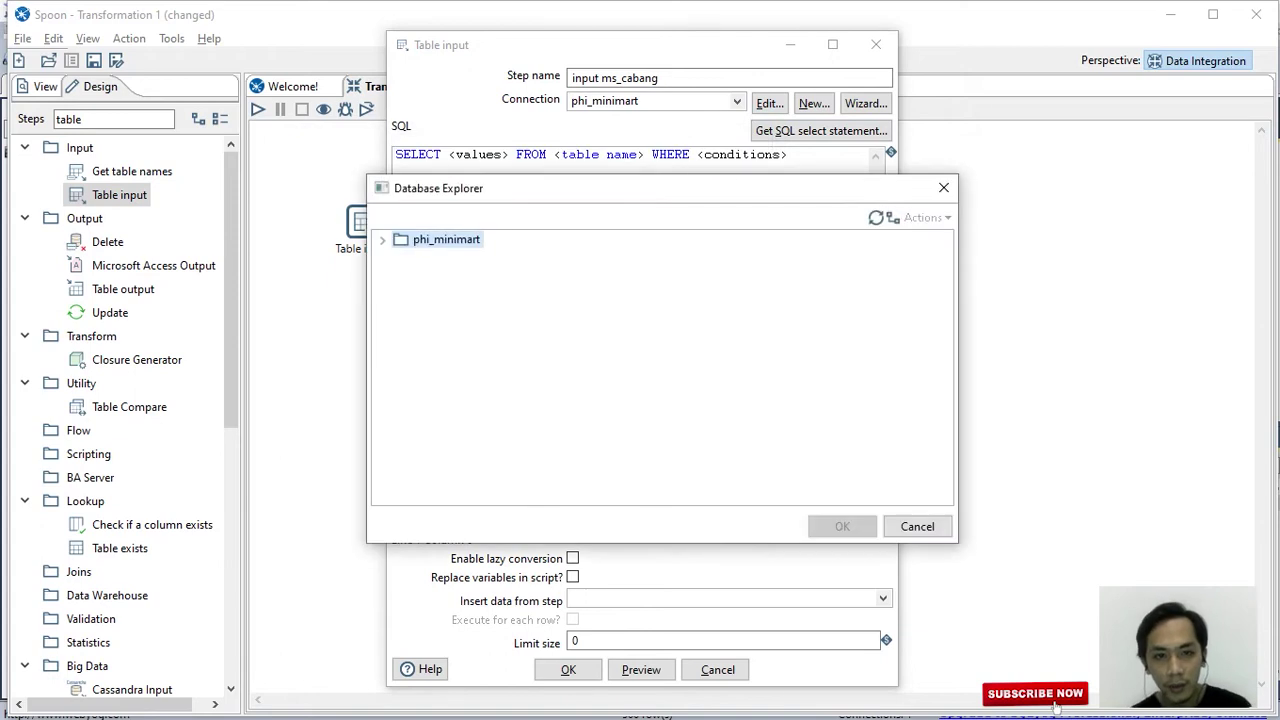
{"action": "left_click", "coordinate": [382, 240]}
{"action": "left_click", "coordinate": [400, 273]}
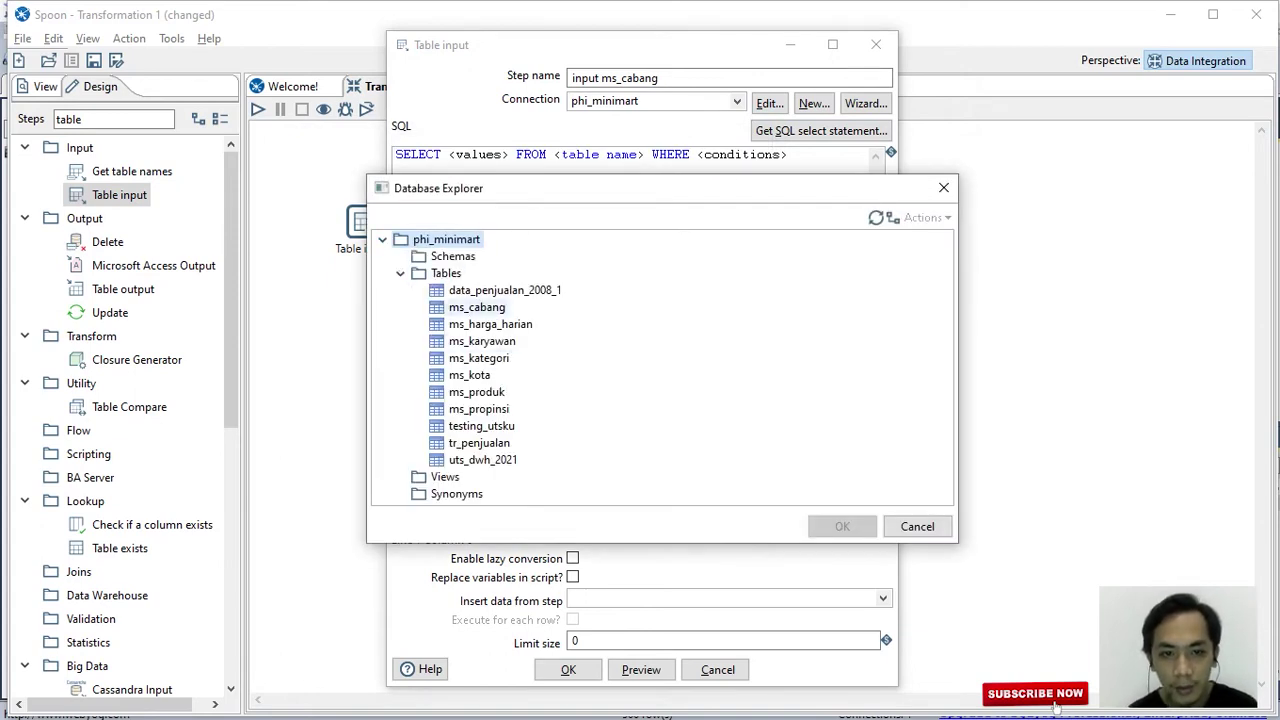
{"action": "left_click", "coordinate": [477, 307]}
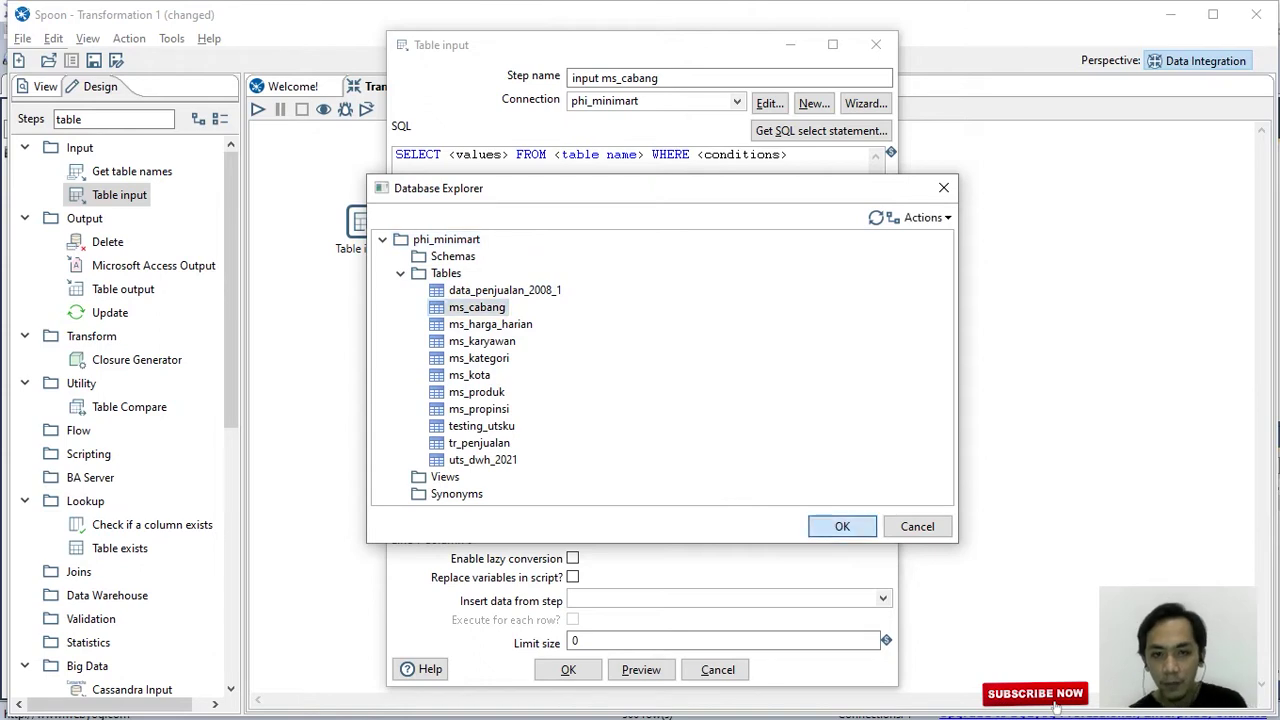
{"action": "left_click", "coordinate": [842, 526]}
{"action": "key", "text": "Return"}
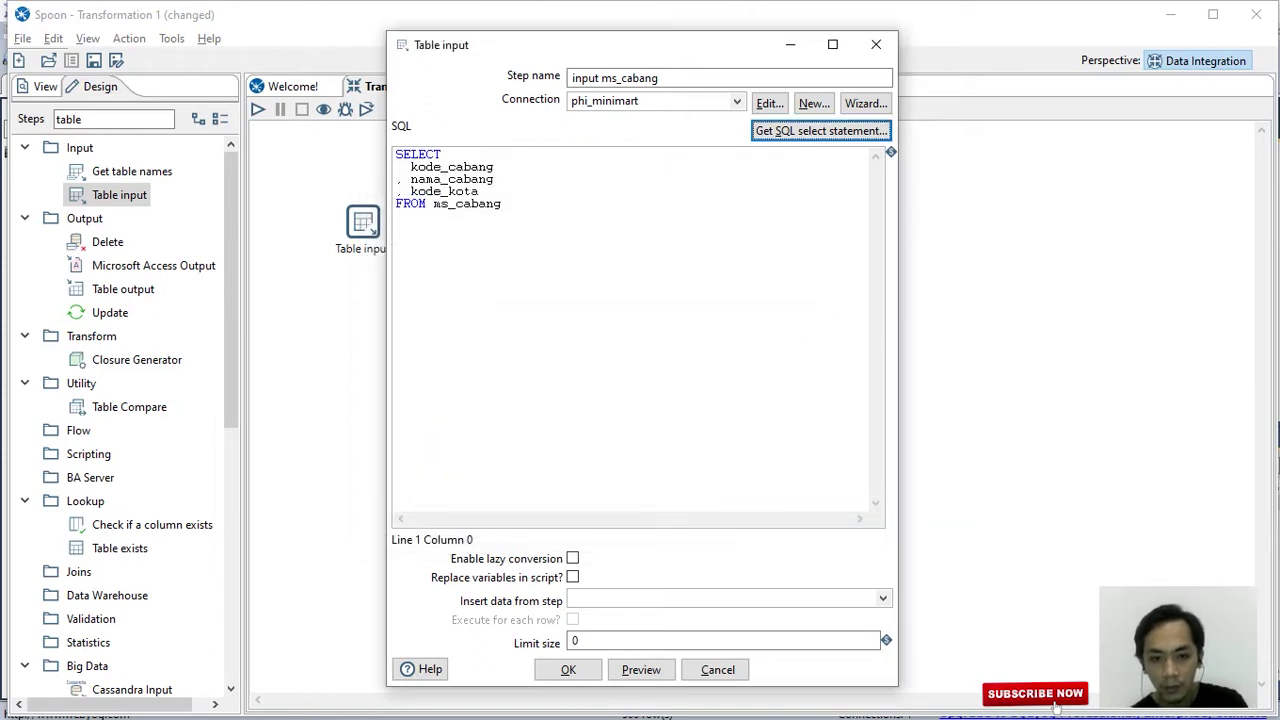
{"action": "left_click", "coordinate": [567, 669]}
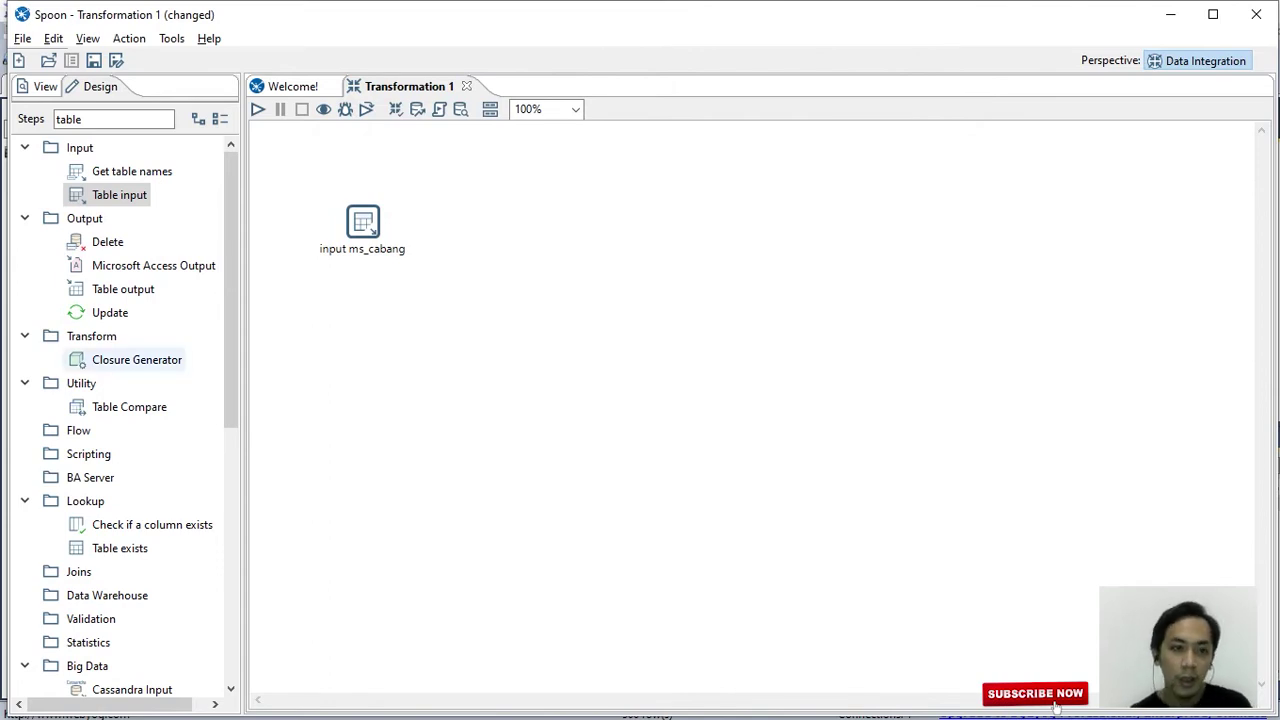
Add a second Table input below input ms_cabang and name it input ms_kota.
{"action": "left_click_drag", "start_coordinate": [125, 195], "coordinate": [364, 353]}
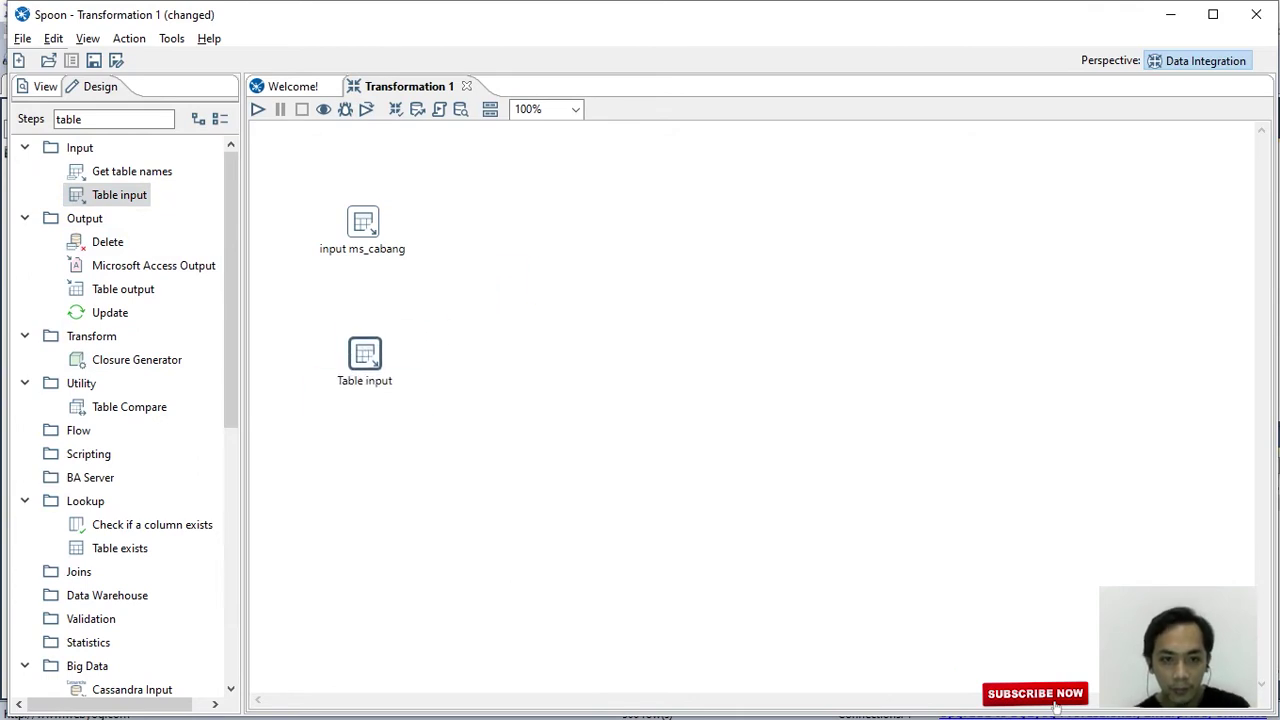
{"action": "double_click", "coordinate": [364, 353]}
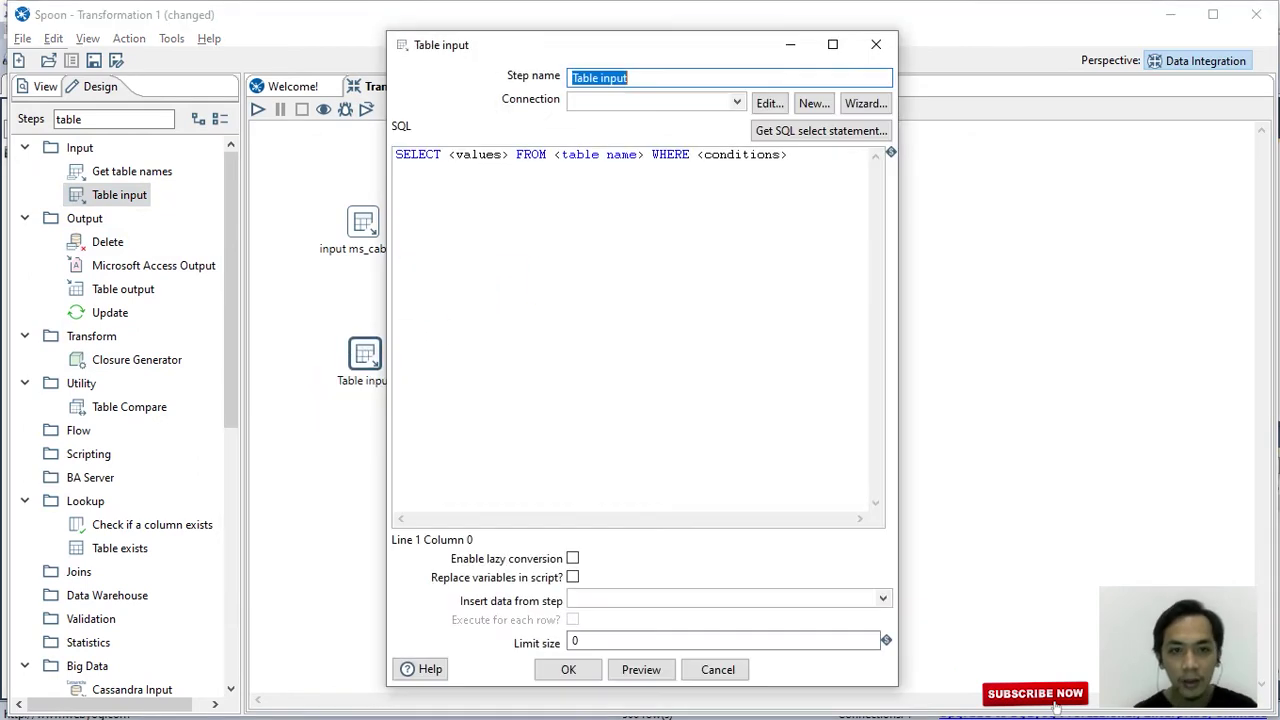
{"action": "type", "text": "in"}
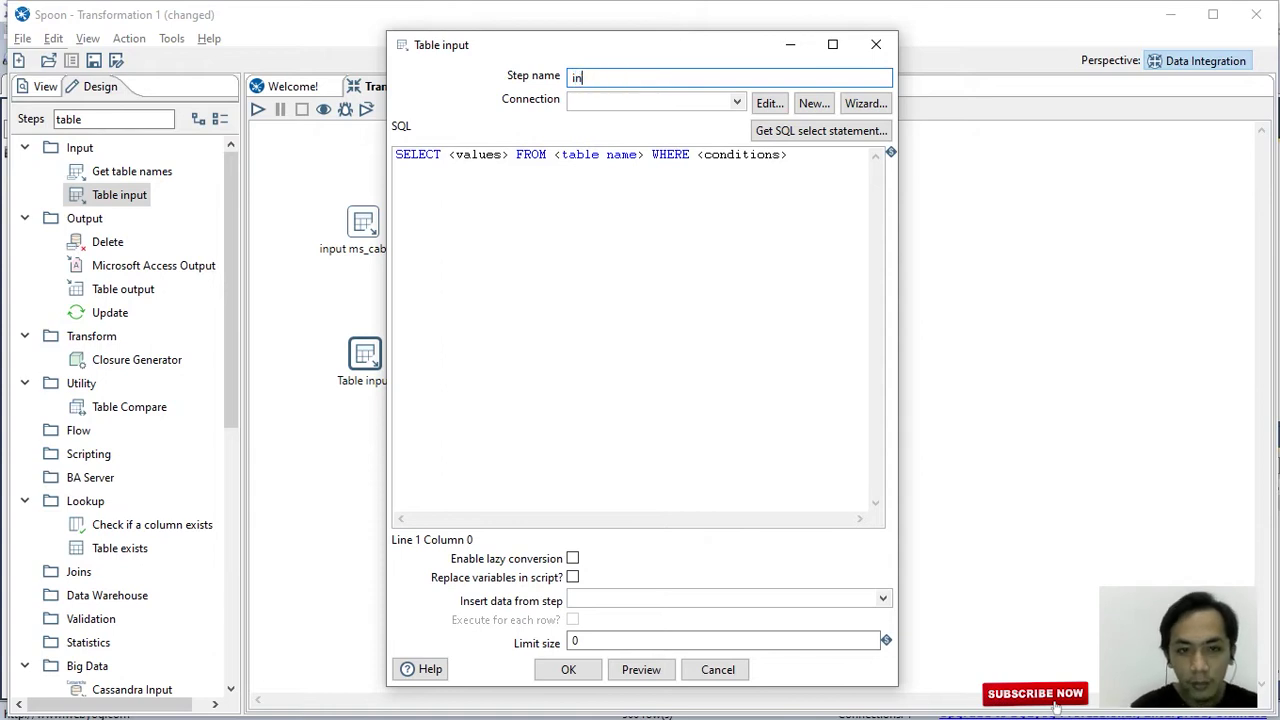
{"action": "type", "text": "put "}
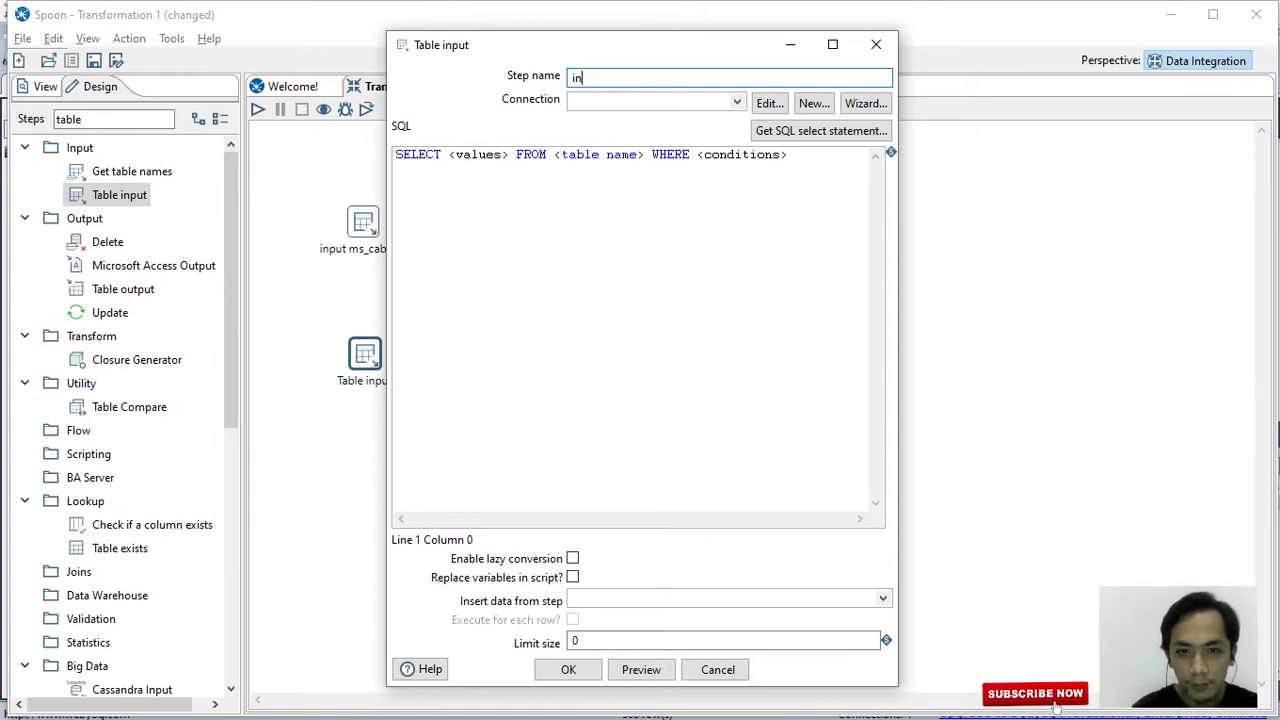
{"action": "type", "text": "m"}
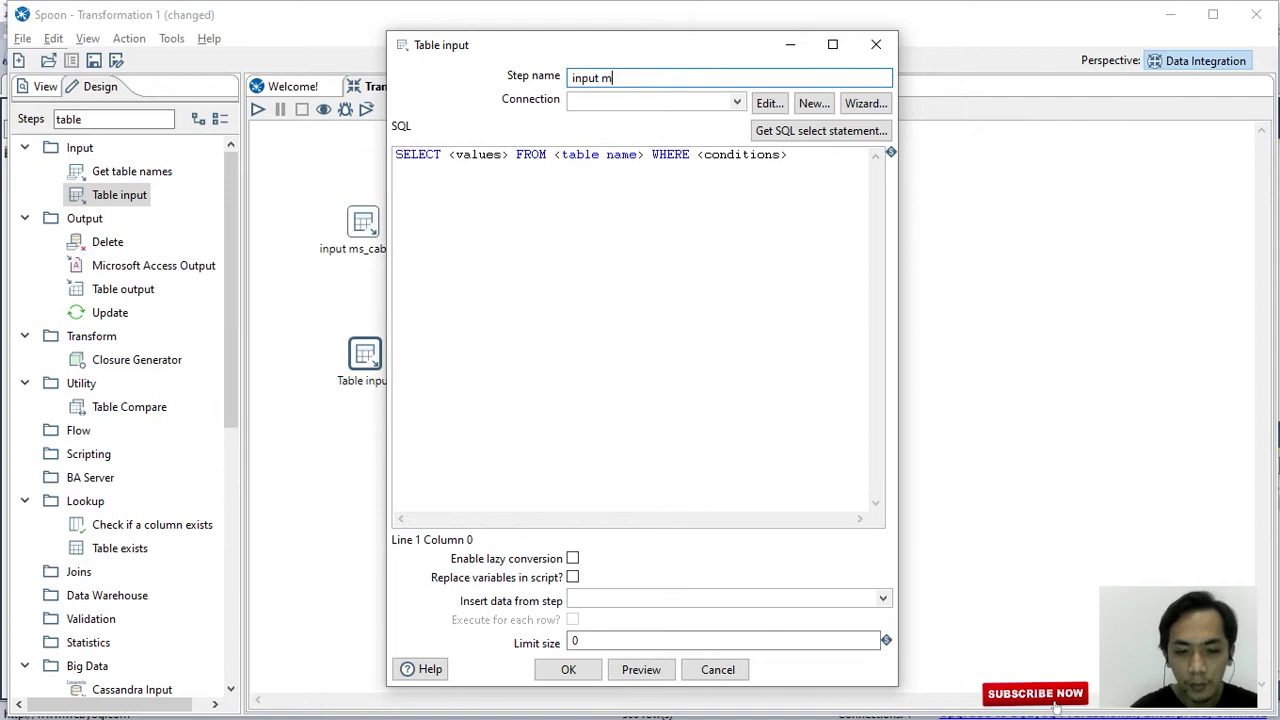
{"action": "type", "text": "s_kota"}
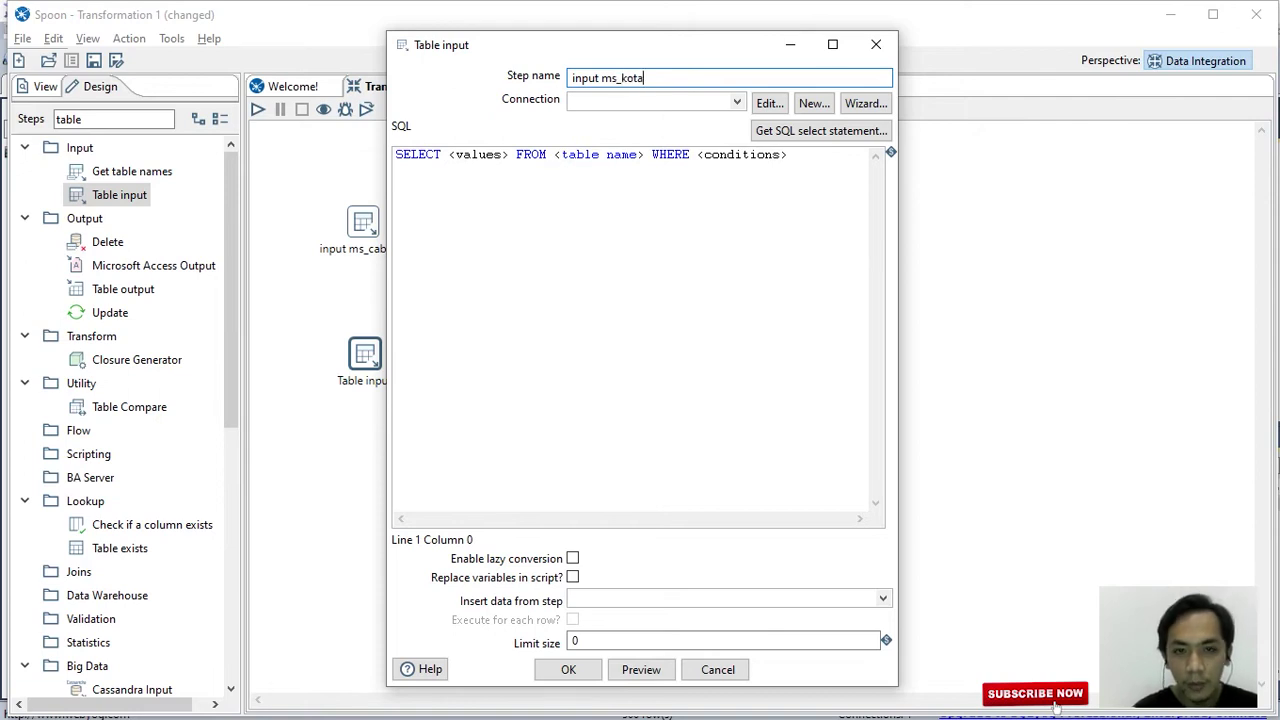
Set the connection to phi_minimart and generate the select statement for the ms_kota table, including its field names.
{"action": "left_click", "coordinate": [736, 101]}
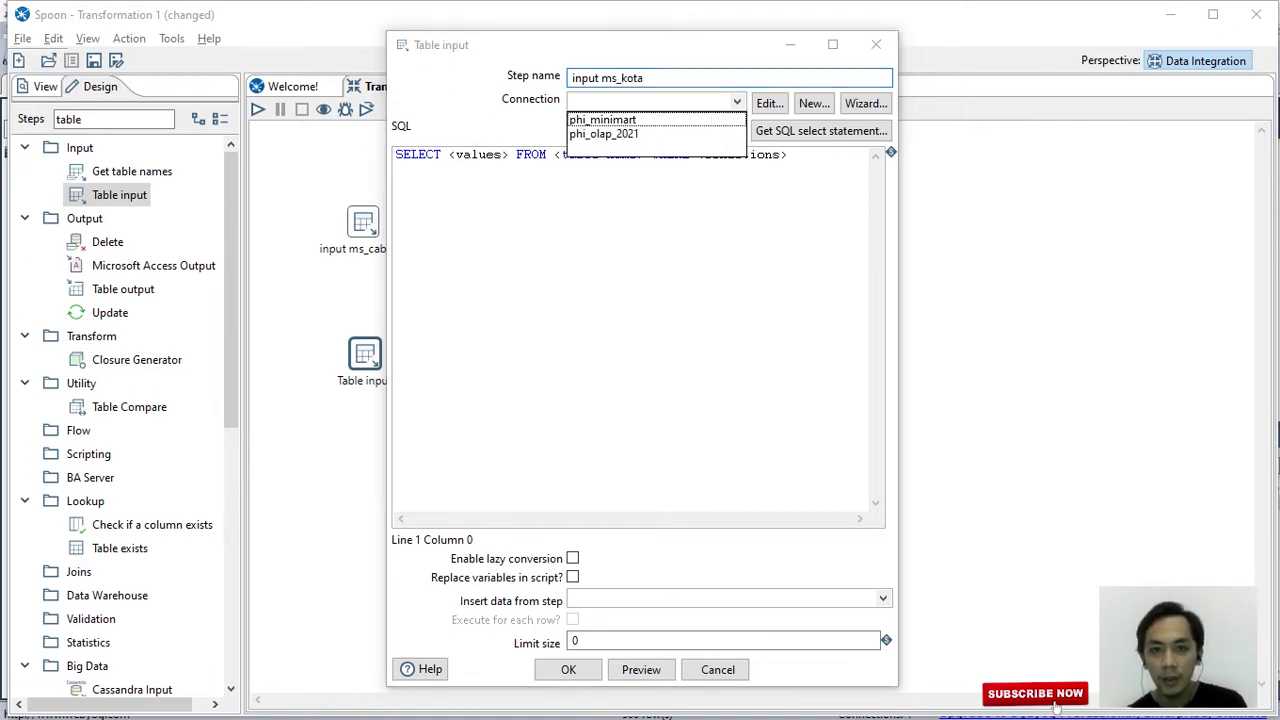
{"action": "left_click", "coordinate": [605, 119]}
{"action": "left_click", "coordinate": [821, 131]}
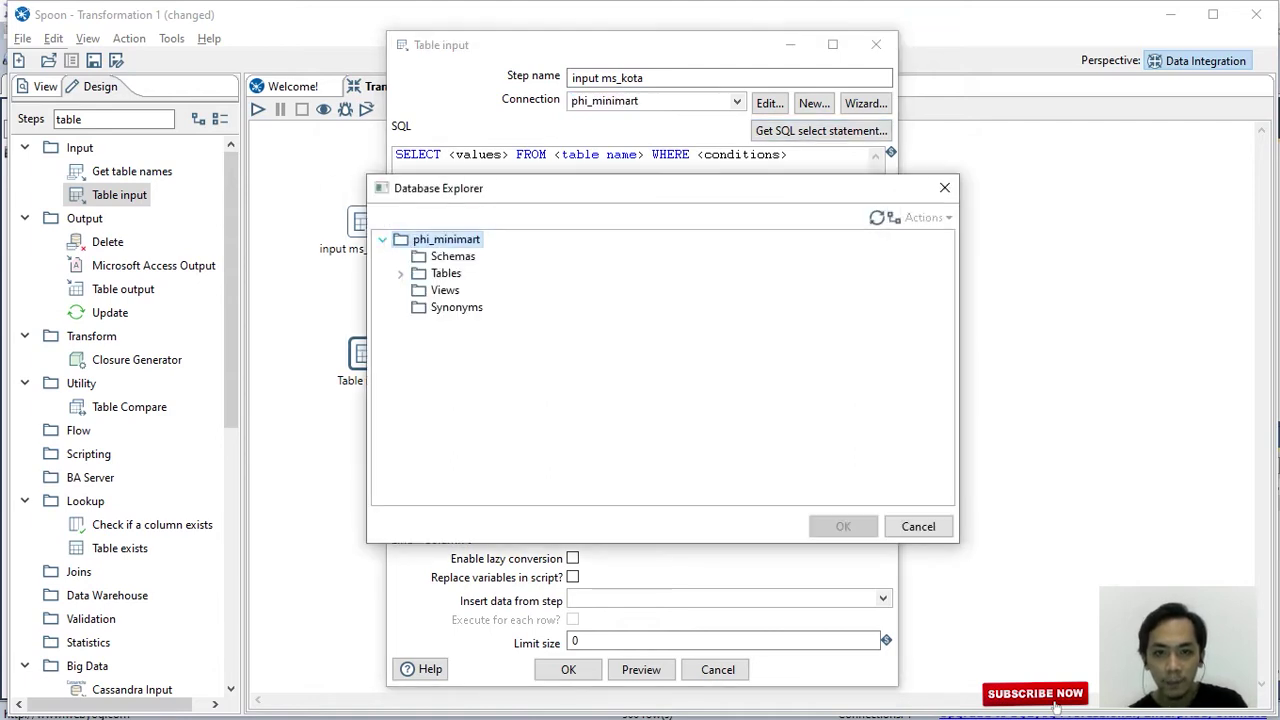
{"action": "left_click", "coordinate": [400, 273]}
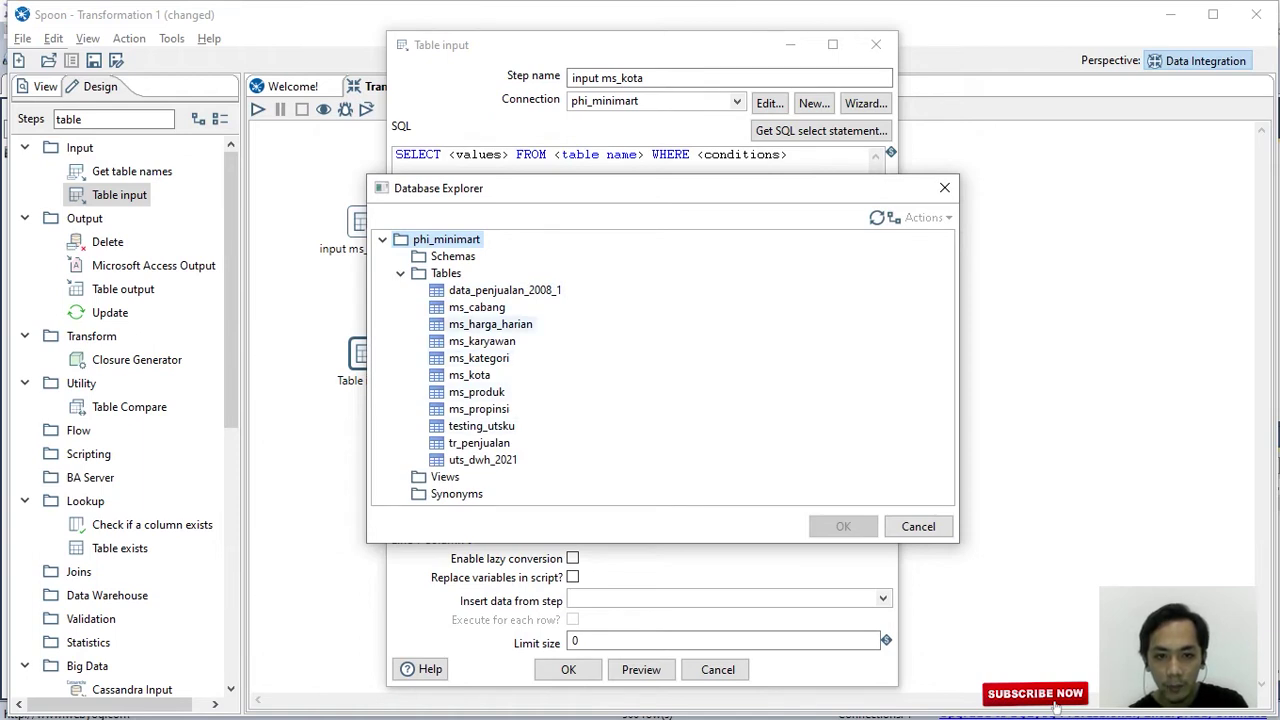
{"action": "left_click", "coordinate": [469, 375]}
{"action": "left_click", "coordinate": [842, 526]}
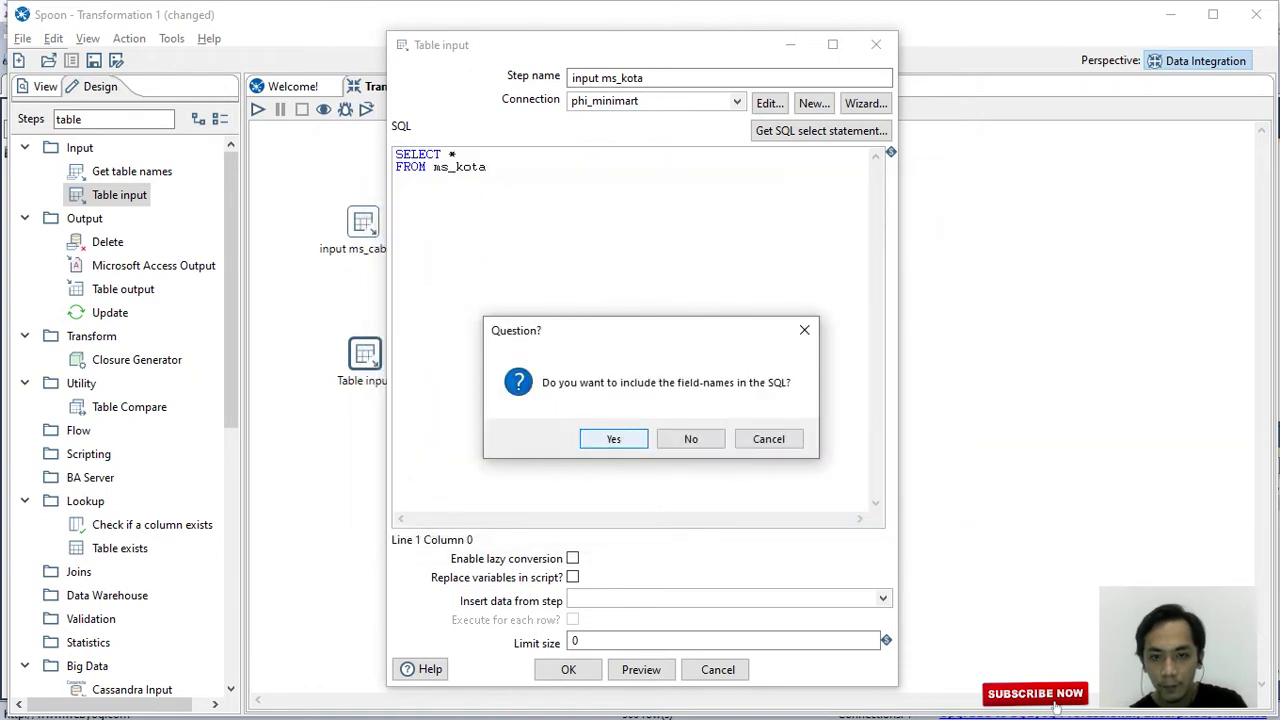
{"action": "key", "text": "Return"}
{"action": "left_click", "coordinate": [567, 669]}
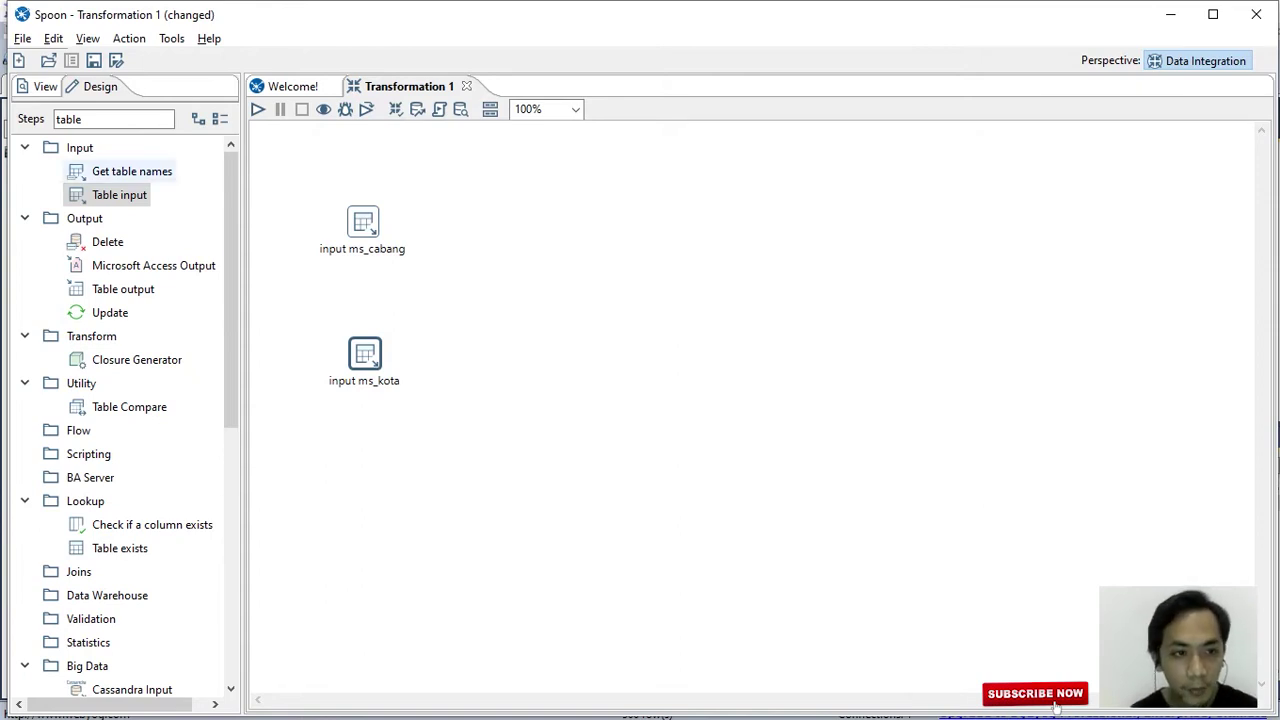
Find the Stream lookup step and place it on the canvas between and beyond the two table inputs.
{"action": "key", "text": "BackSpace"}
{"action": "key", "text": "BackSpace"}
{"action": "key", "text": "BackSpace"}
{"action": "key", "text": "BackSpace"}
{"action": "key", "text": "BackSpace"}
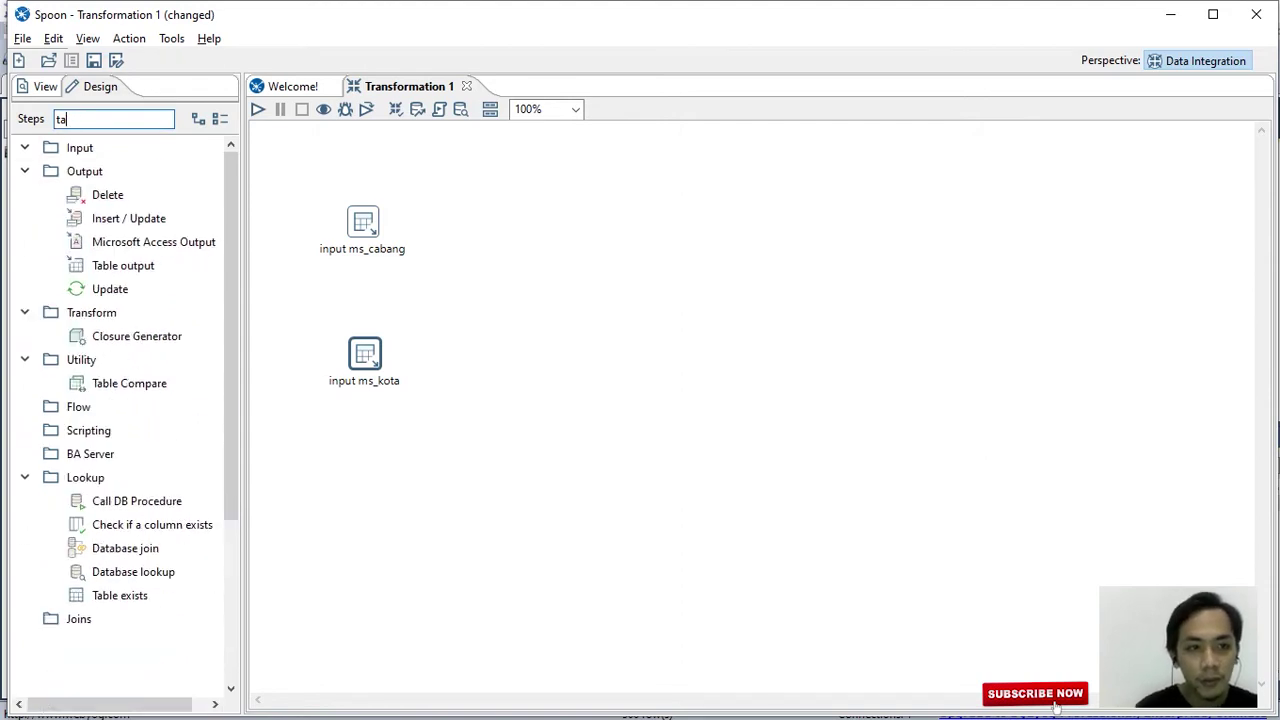
{"action": "type", "text": "st"}
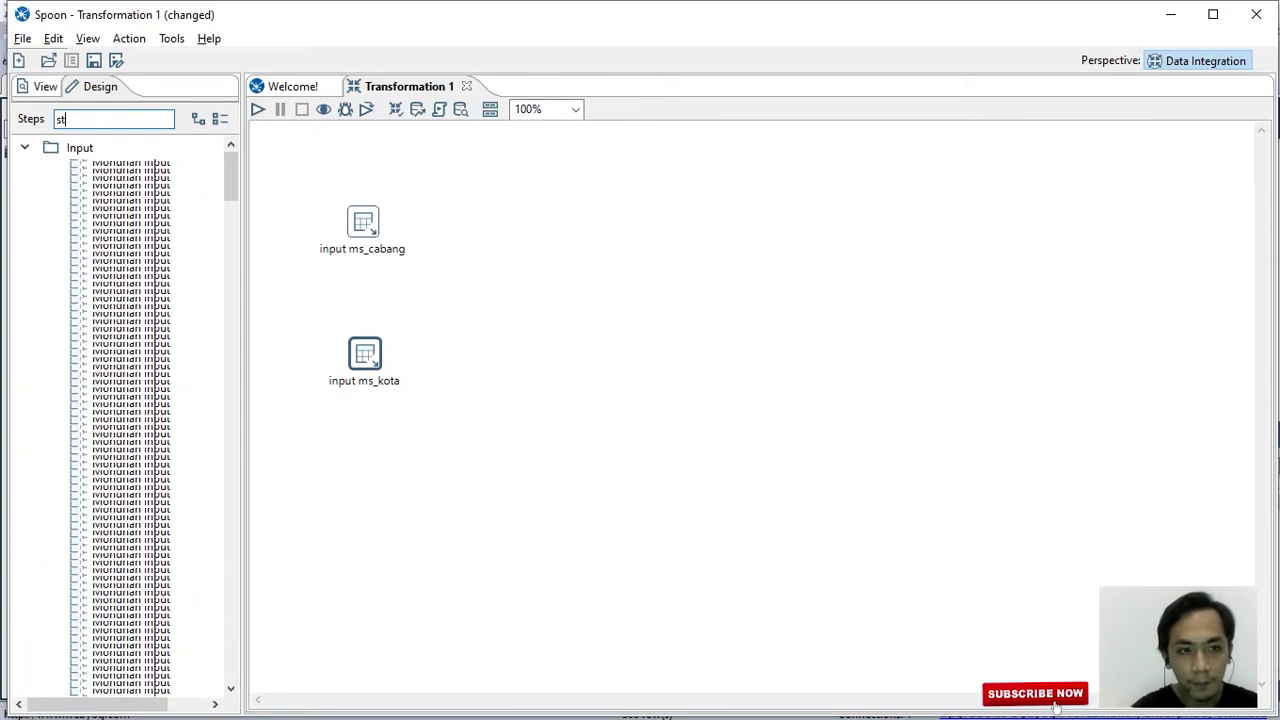
{"action": "type", "text": "ream lo"}
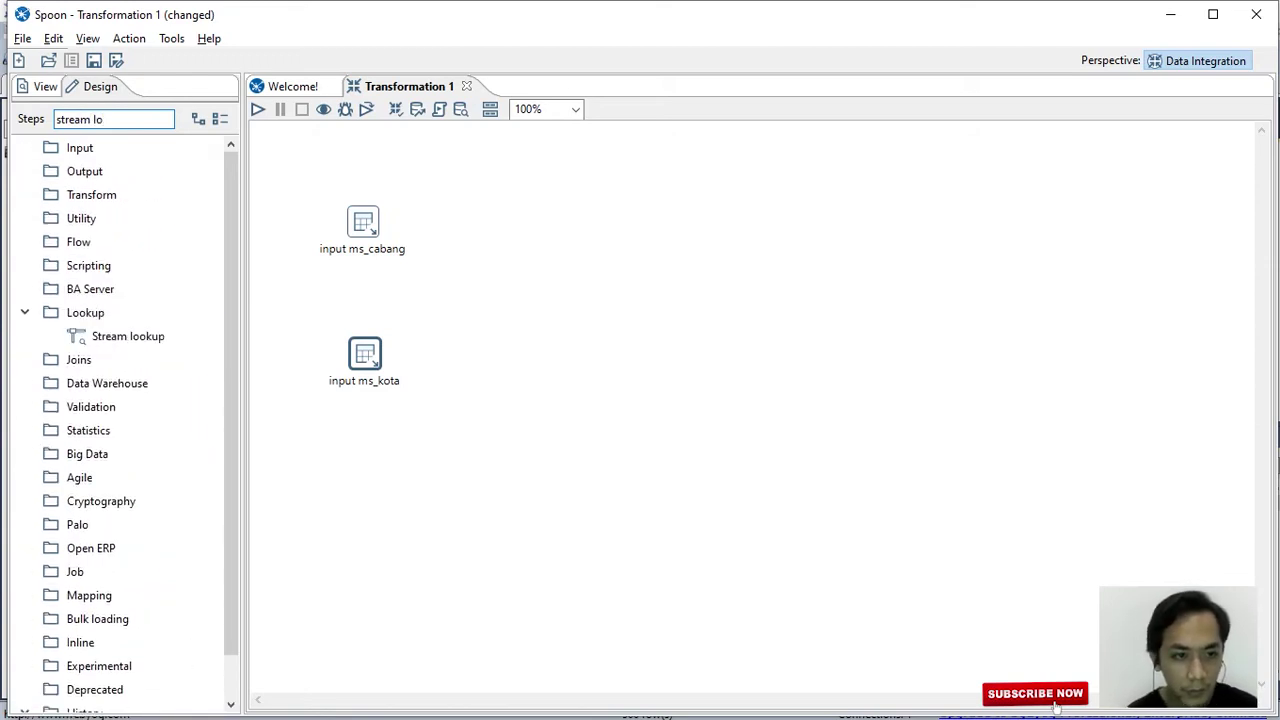
{"action": "left_click_drag", "start_coordinate": [128, 336], "coordinate": [511, 295]}
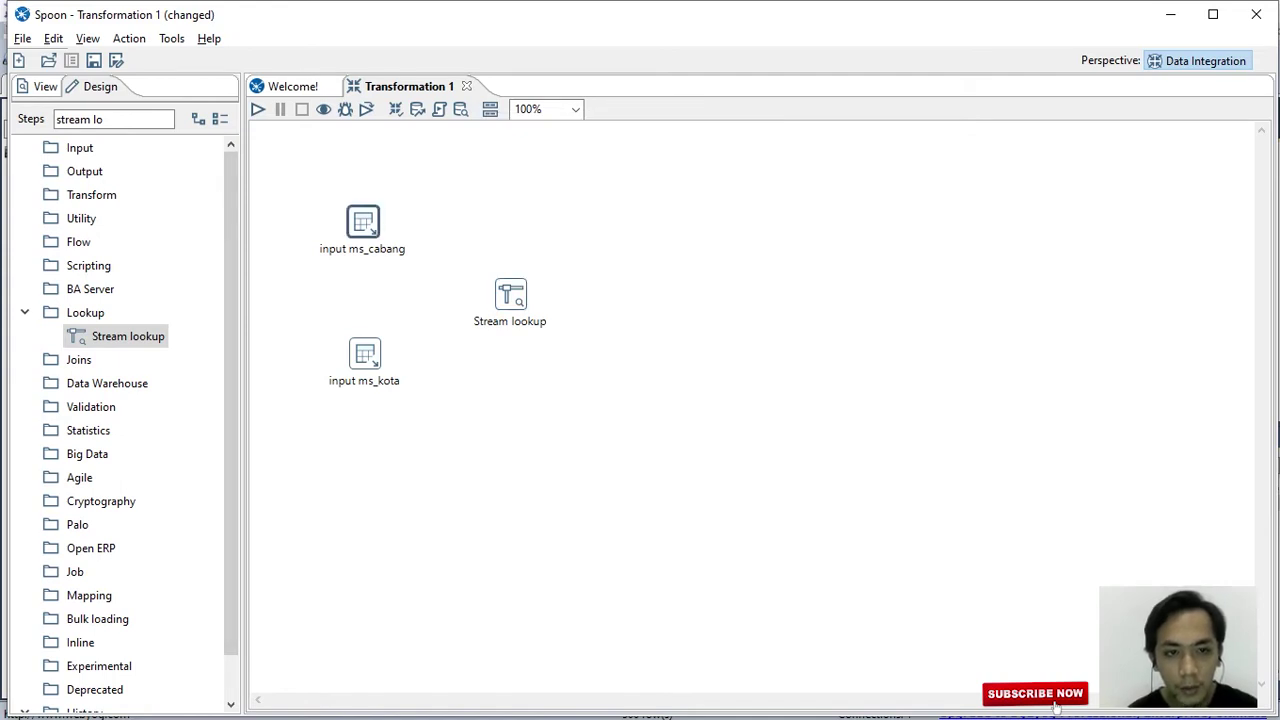
Connect input ms_cabang and input ms_kota to the Stream lookup step with hops.
{"action": "mouse_move", "coordinate": [363, 222]}
{"action": "left_click_drag", "start_coordinate": [386, 280], "coordinate": [510, 294]}
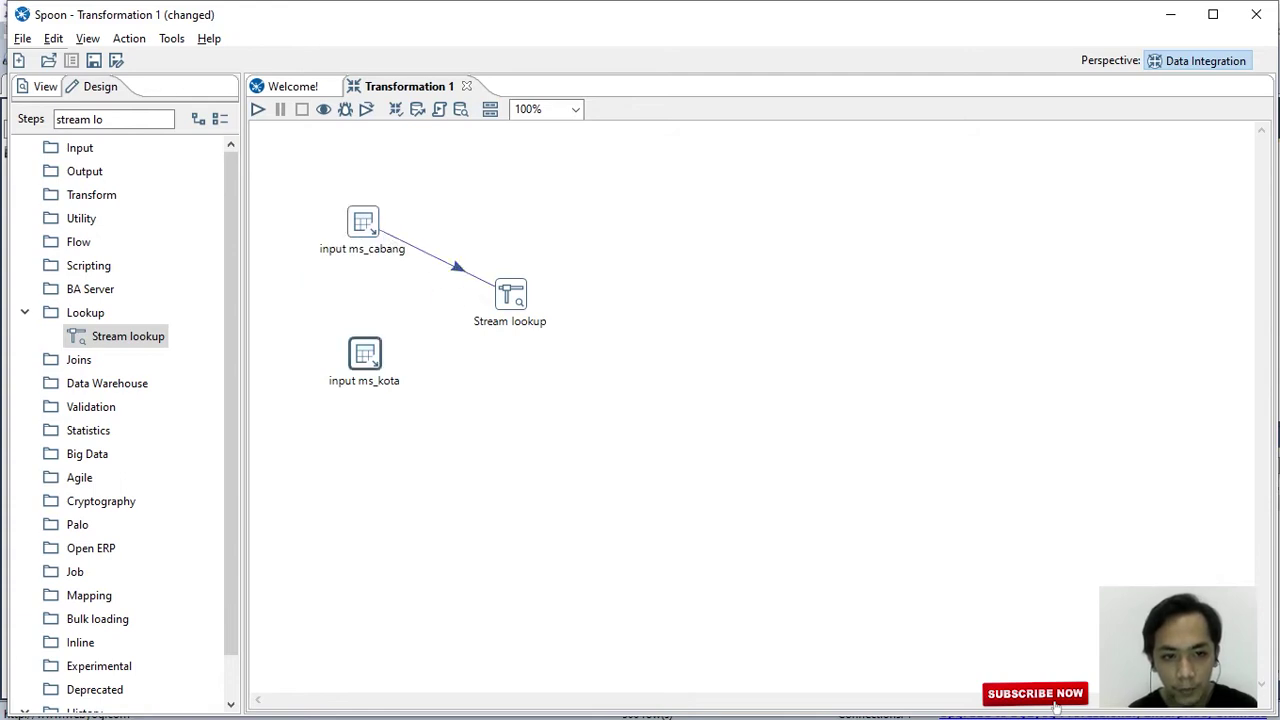
{"action": "mouse_move", "coordinate": [364, 353]}
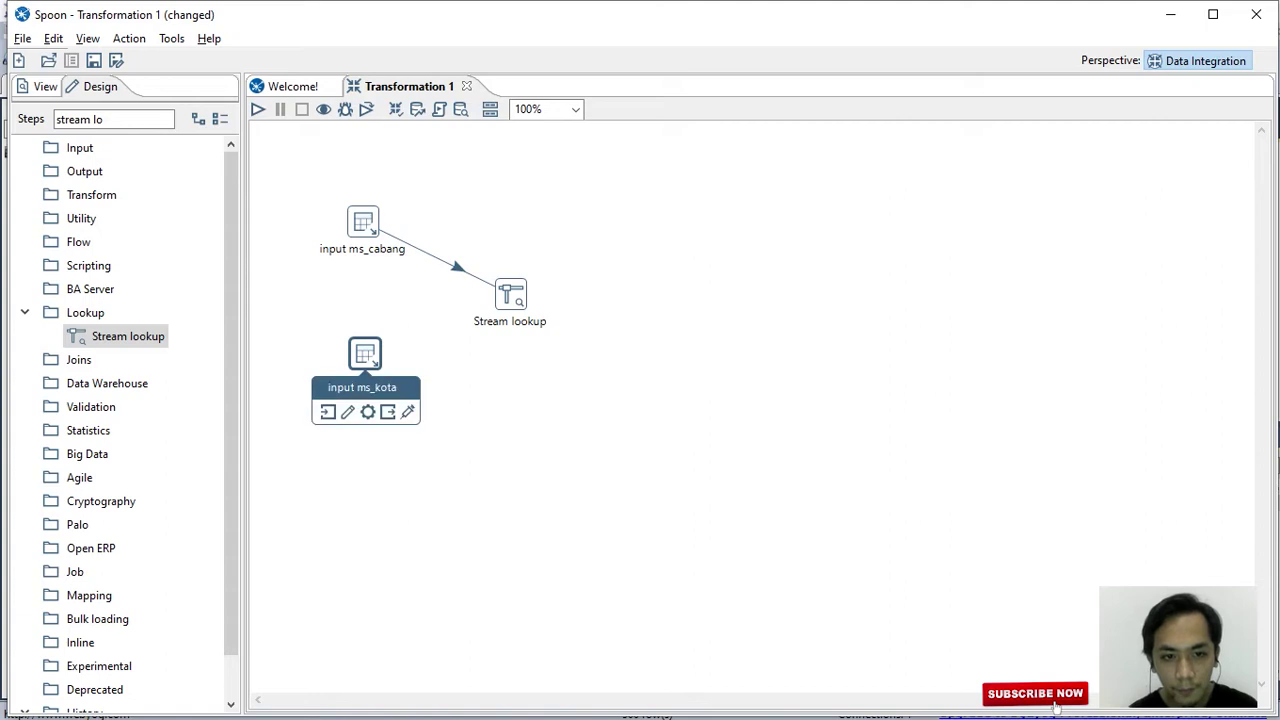
{"action": "left_click_drag", "start_coordinate": [328, 412], "coordinate": [510, 294]}
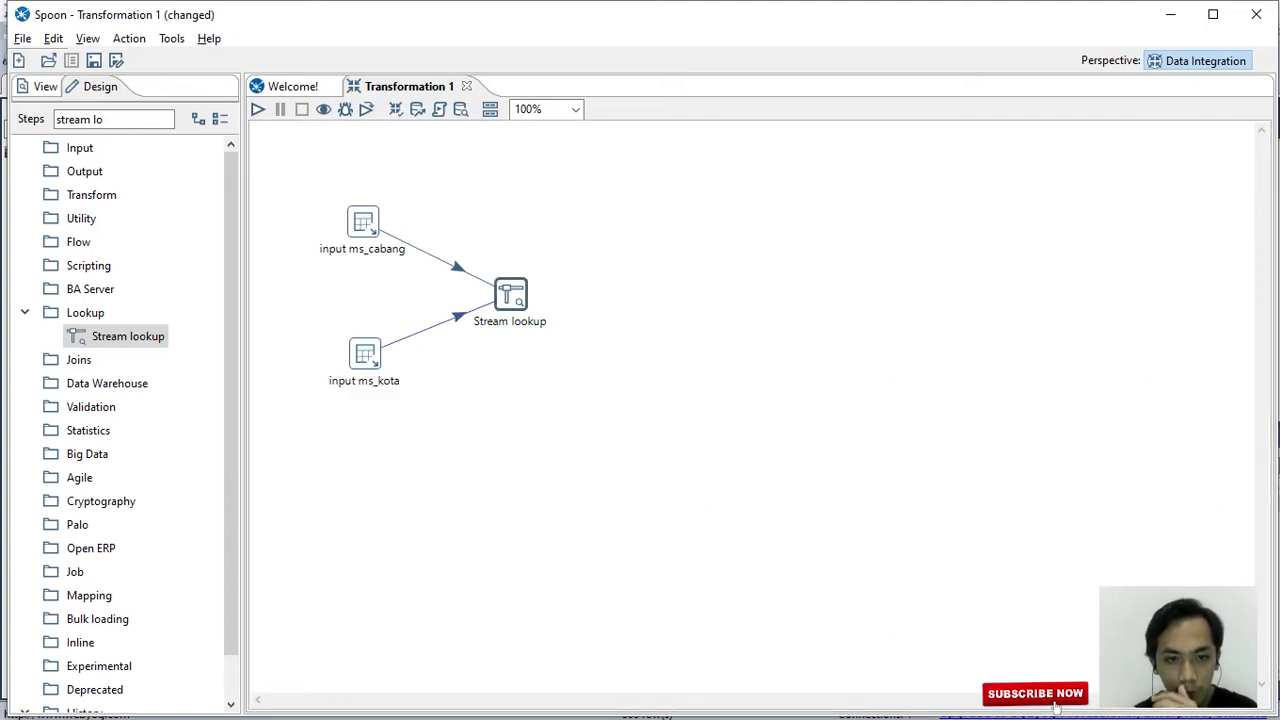
Rename the Stream lookup to Stream lookup kode propinsi and choose input ms_kota as its lookup step.
{"action": "double_click", "coordinate": [510, 294]}
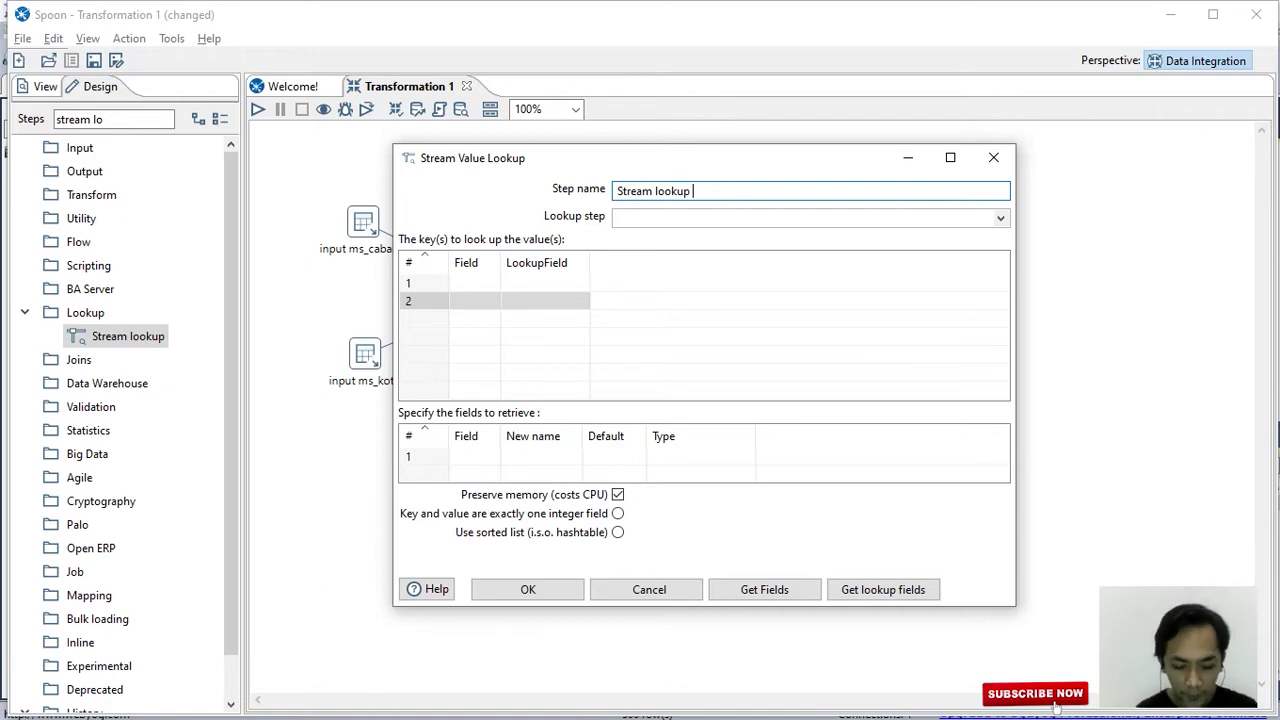
{"action": "type", "text": "kode pro"}
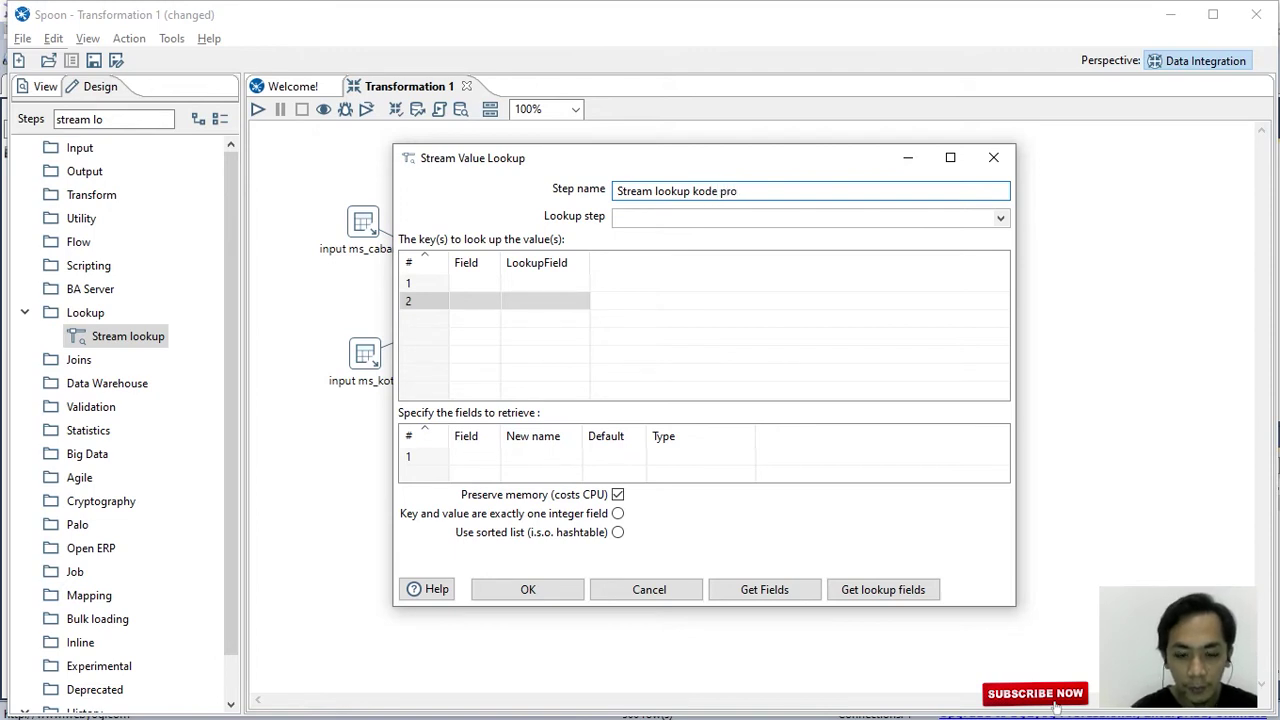
{"action": "key", "text": "BackSpace"}
{"action": "type", "text": "opinsi"}
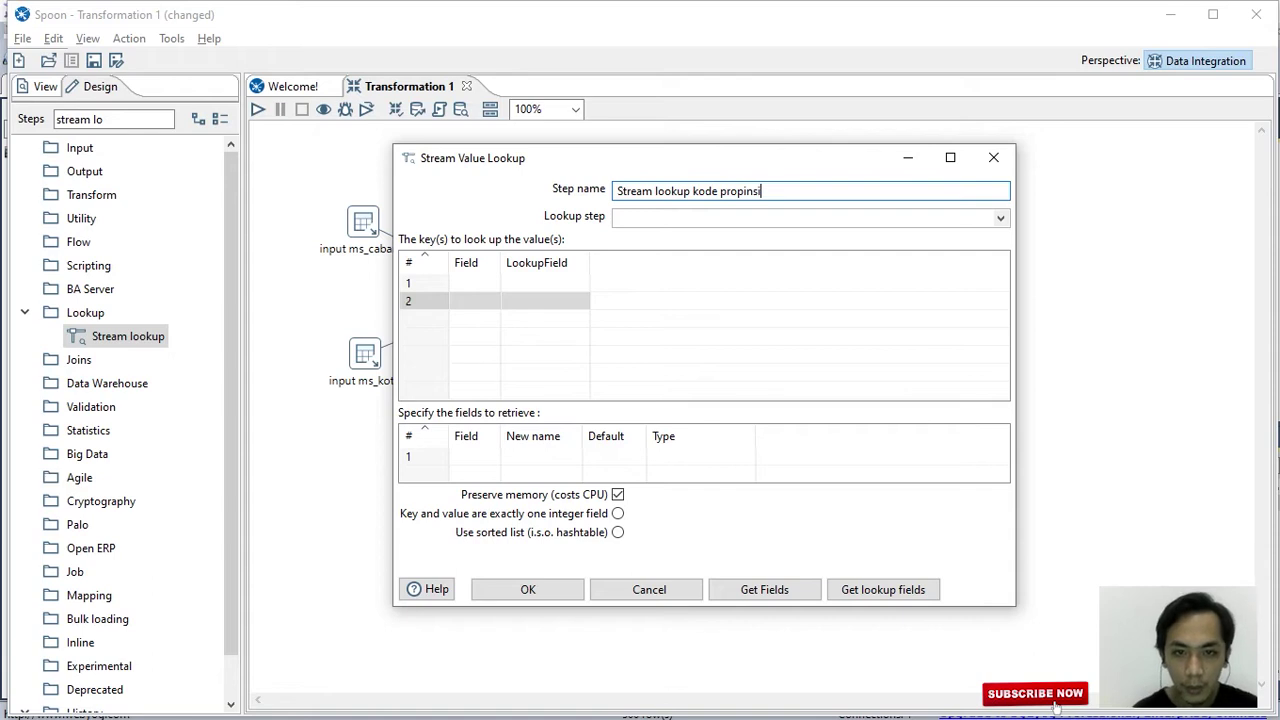
{"action": "left_click", "coordinate": [616, 217]}
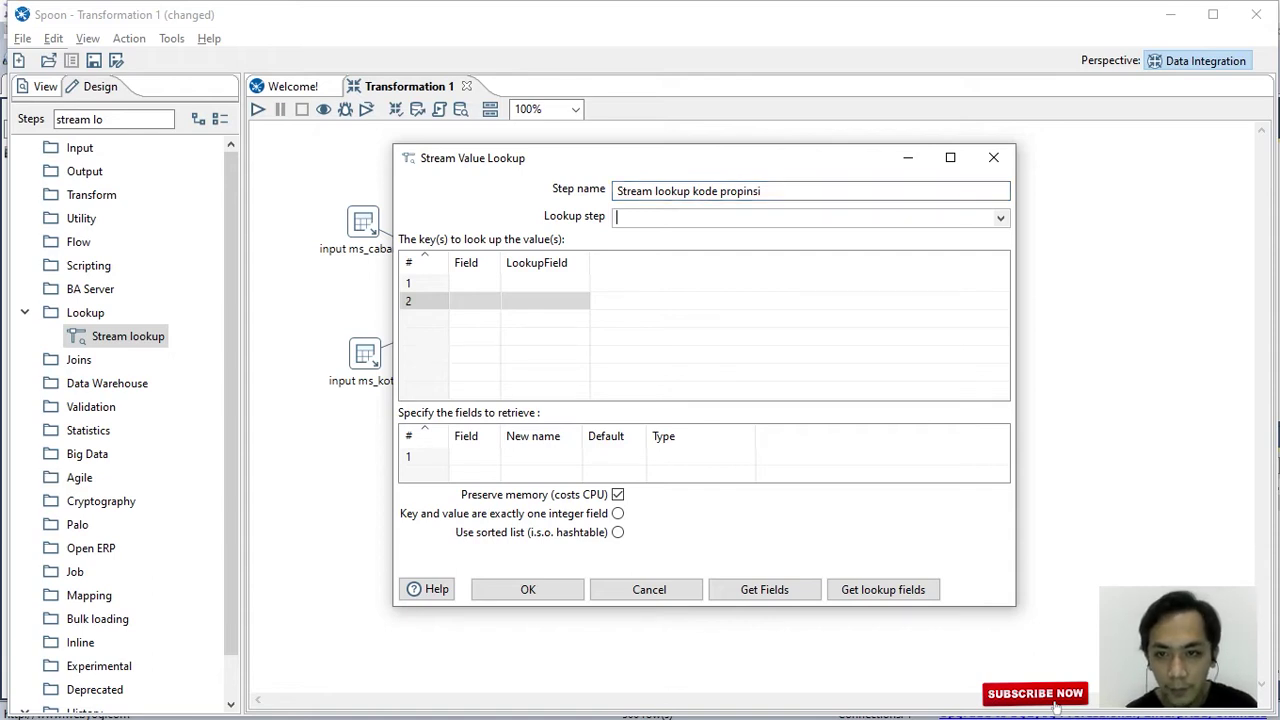
{"action": "left_click", "coordinate": [1000, 217]}
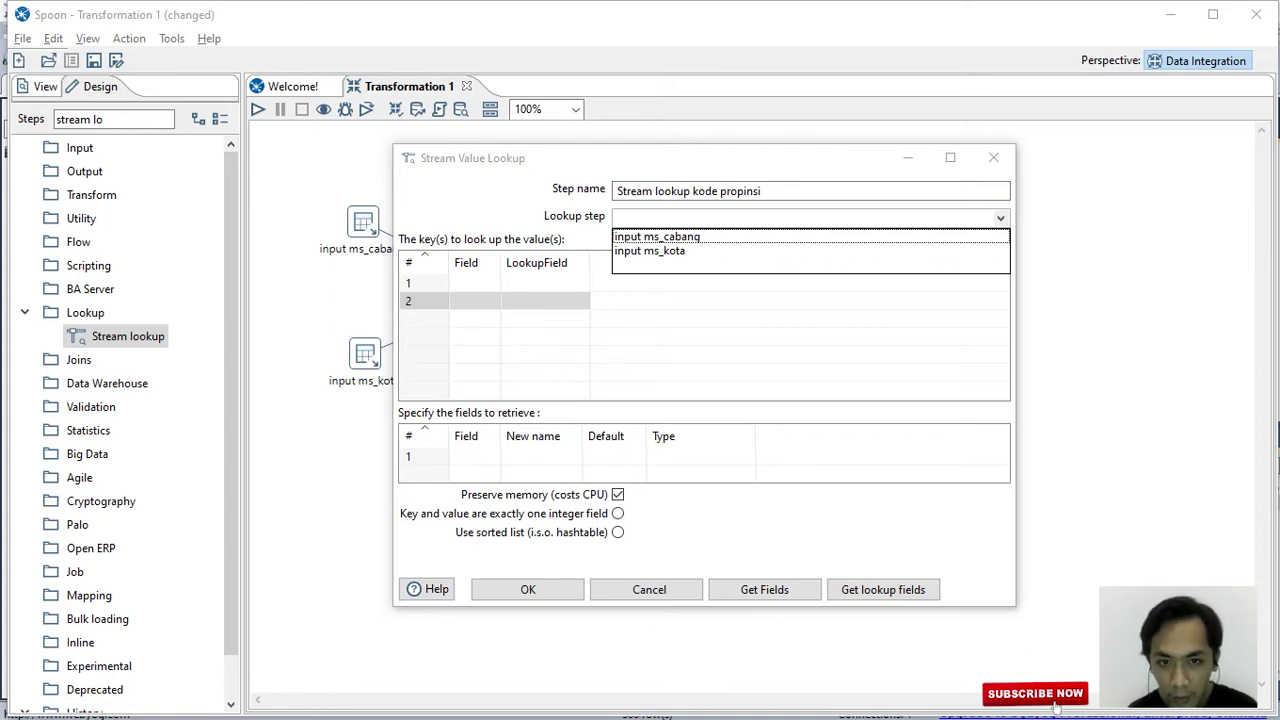
{"action": "key", "text": "Down"}
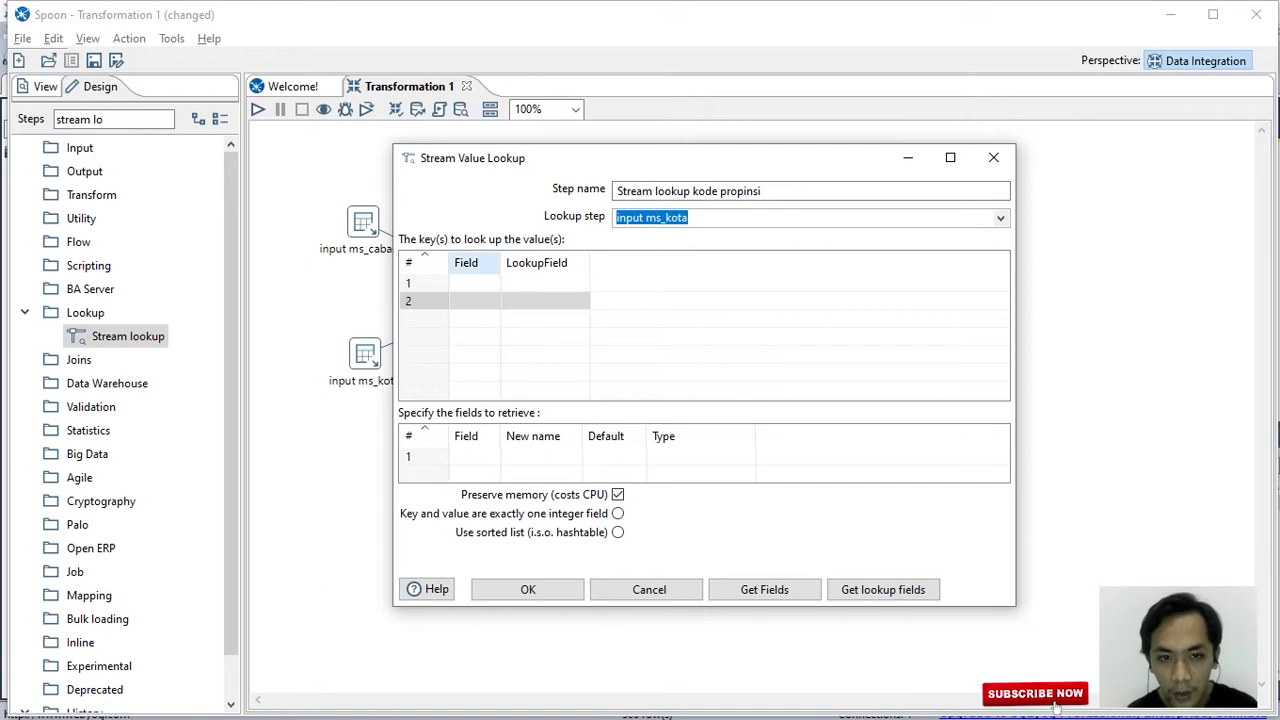
Match kode_kota with lookup field kode_kota as the only lookup key, deleting the empty second key row.
{"action": "left_click_drag", "start_coordinate": [500, 262], "coordinate": [590, 262]}
{"action": "left_click", "coordinate": [540, 283]}
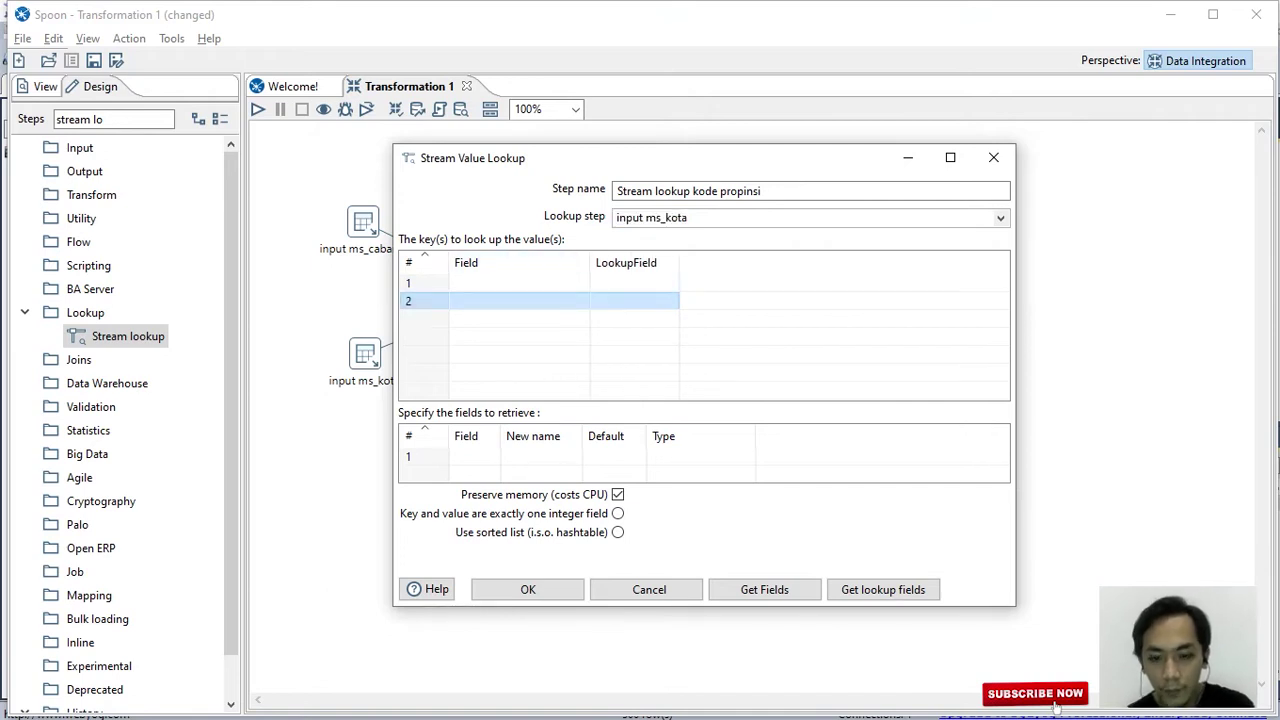
{"action": "left_click", "coordinate": [518, 282]}
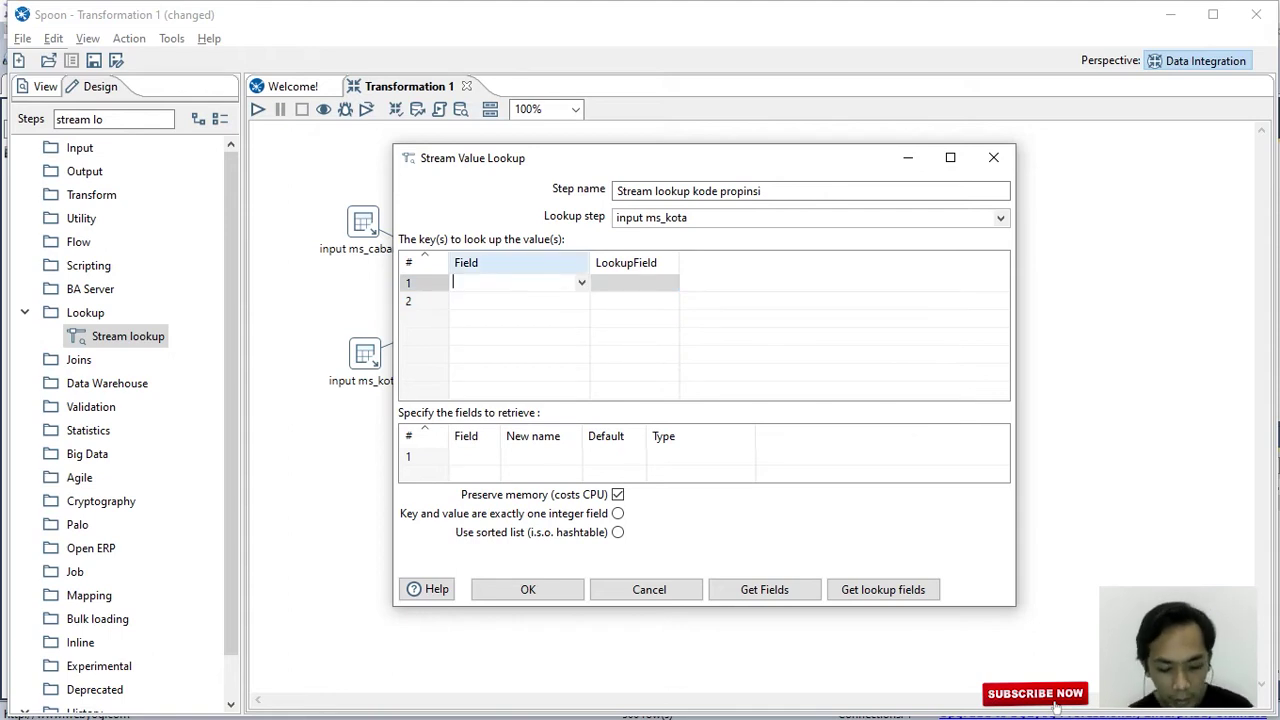
{"action": "left_click", "coordinate": [581, 282]}
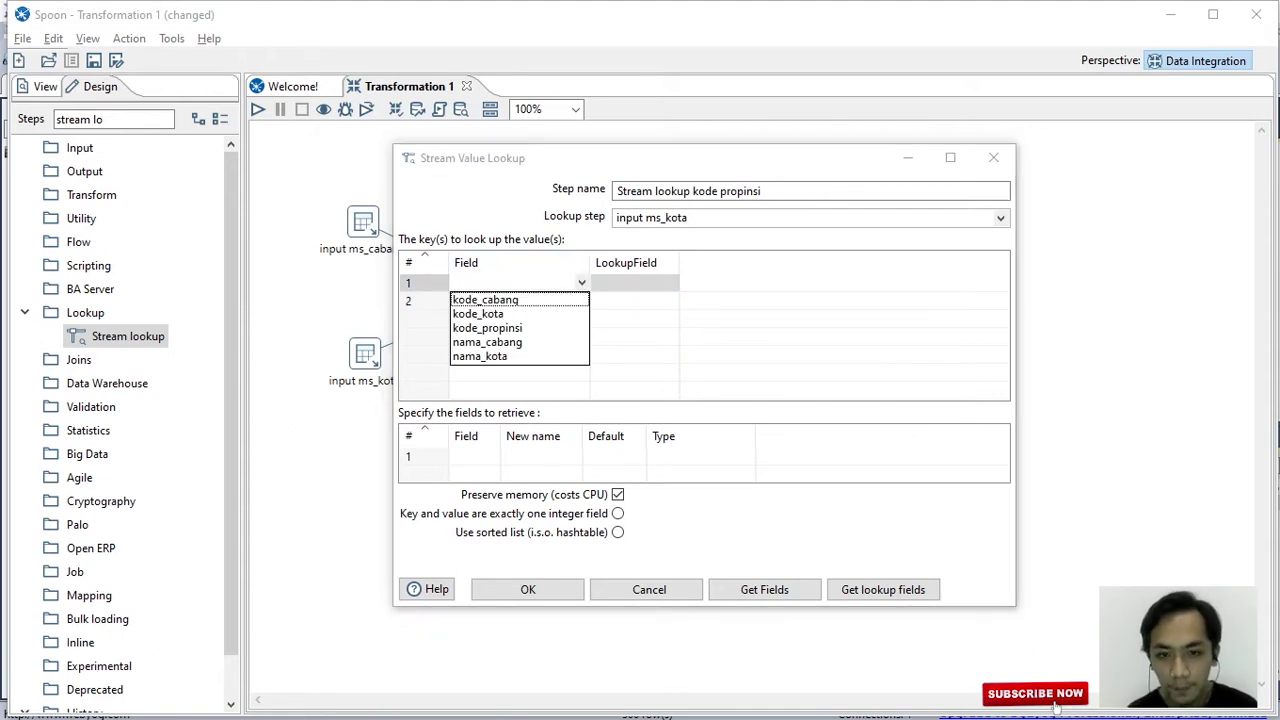
{"action": "key", "text": "Down"}
{"action": "key", "text": "Return"}
{"action": "key", "text": "Tab"}
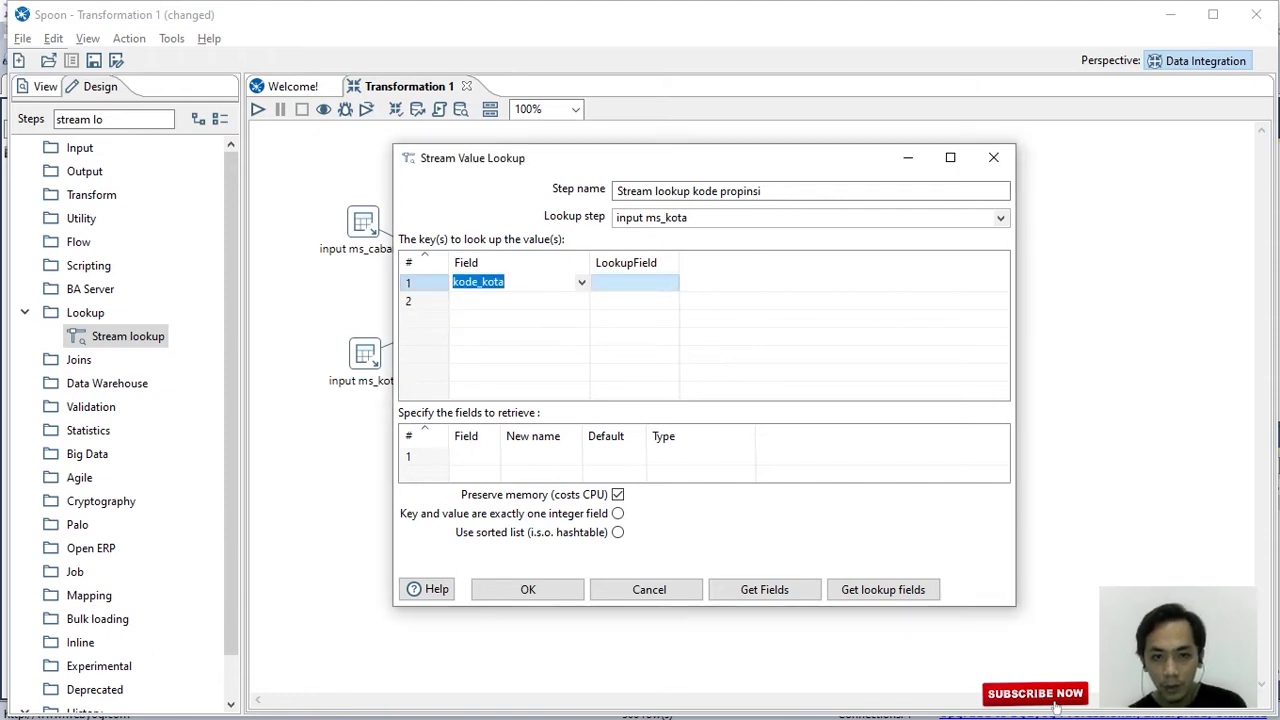
{"action": "key", "text": "alt+Down"}
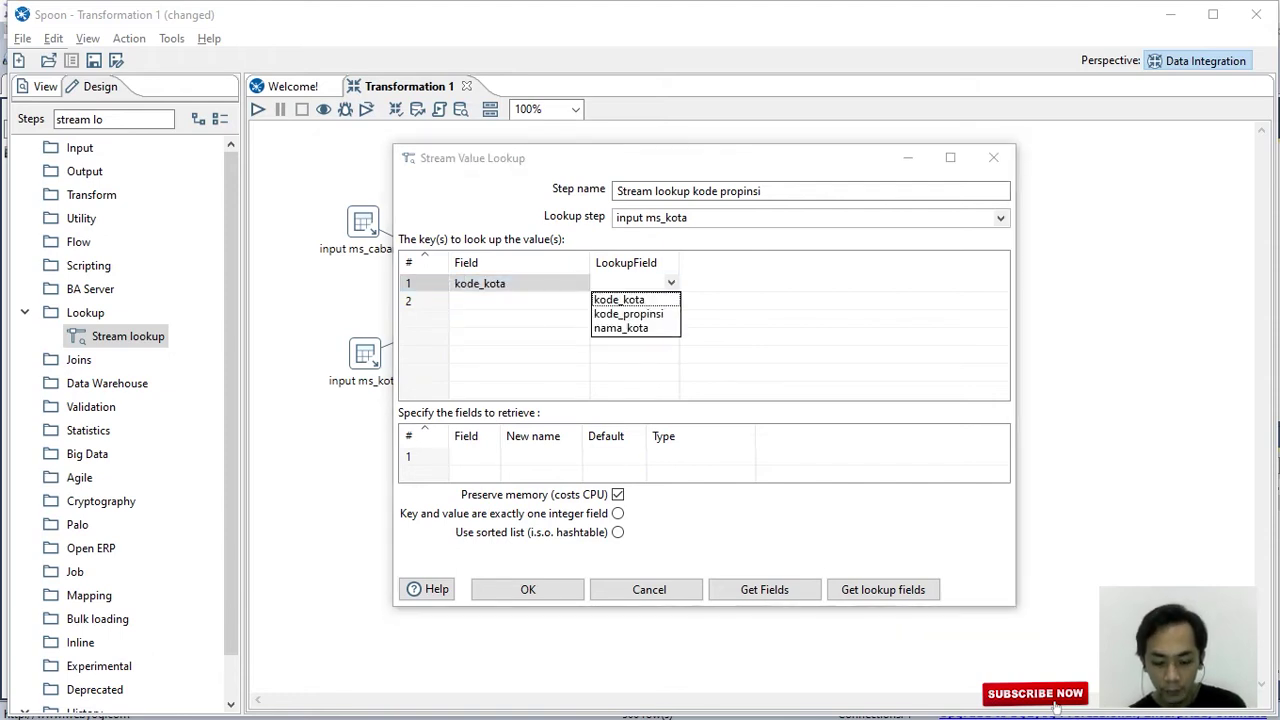
{"action": "key", "text": "Return"}
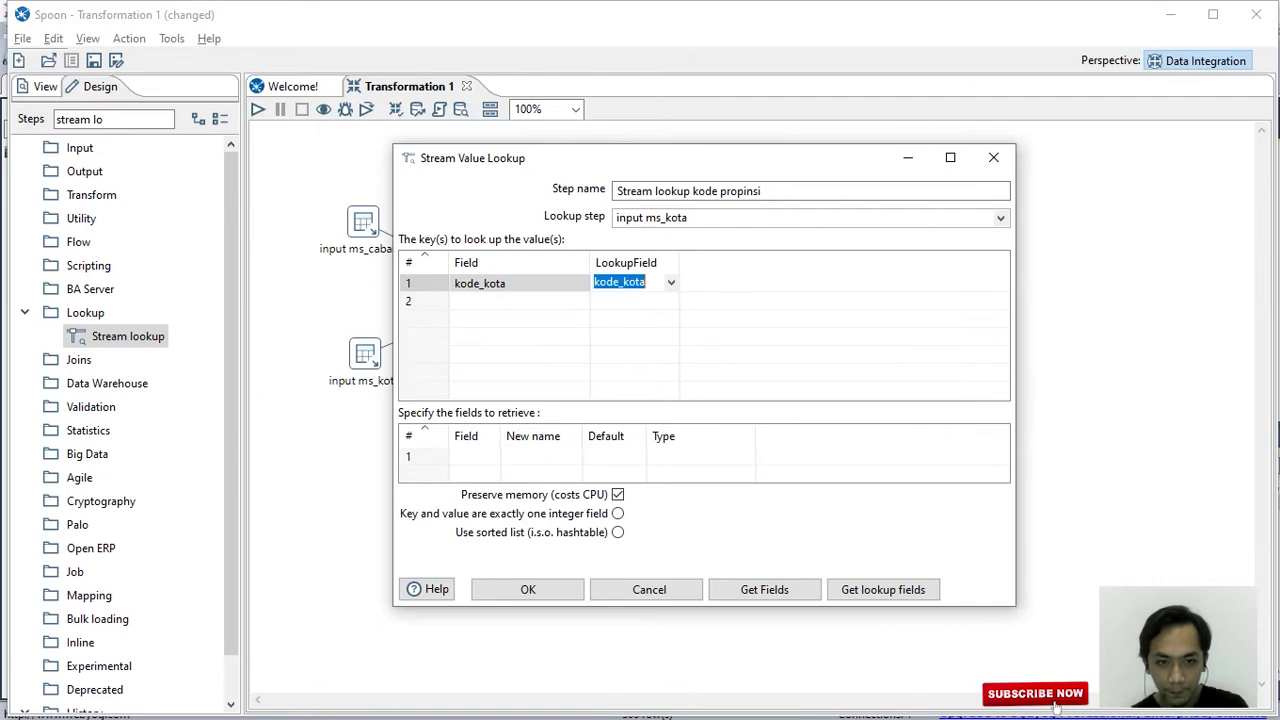
{"action": "left_click", "coordinate": [420, 301]}
{"action": "key", "text": "Delete"}
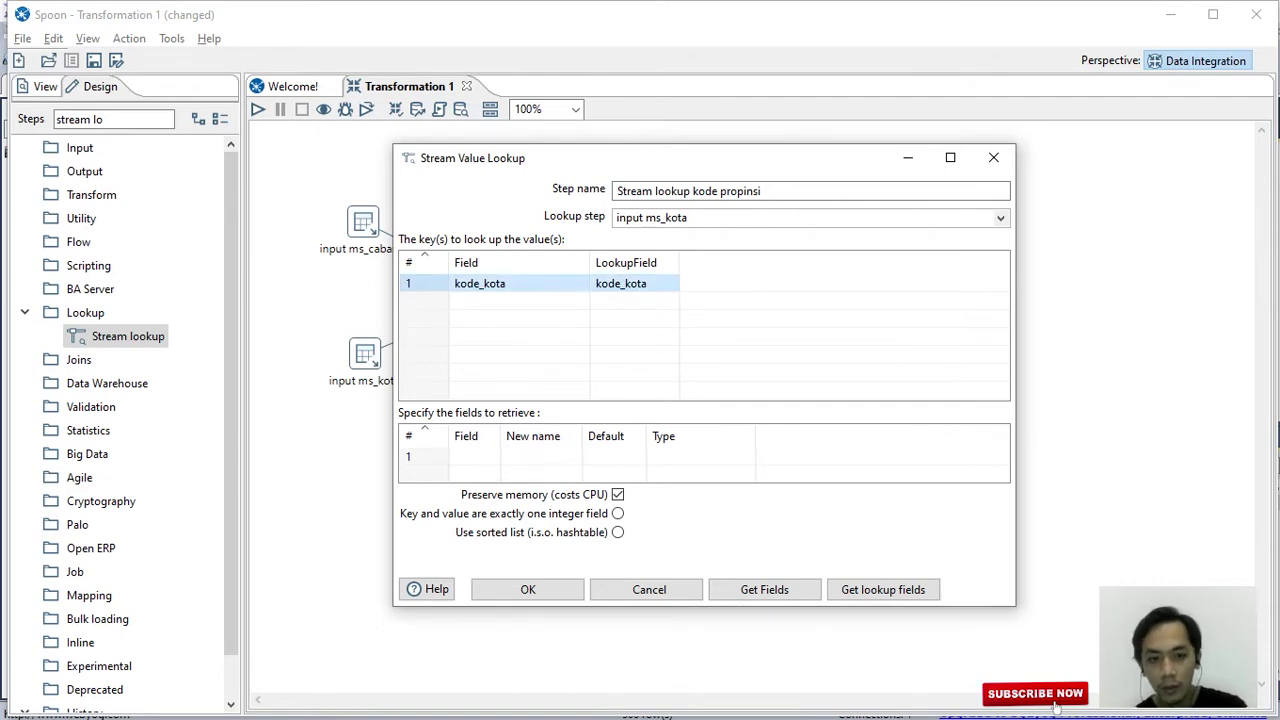
Retrieve the kode_propinsi field as type String and confirm the Stream lookup kode propinsi settings.
{"action": "left_click_drag", "start_coordinate": [500, 436], "coordinate": [540, 436]}
{"action": "left_click", "coordinate": [494, 456]}
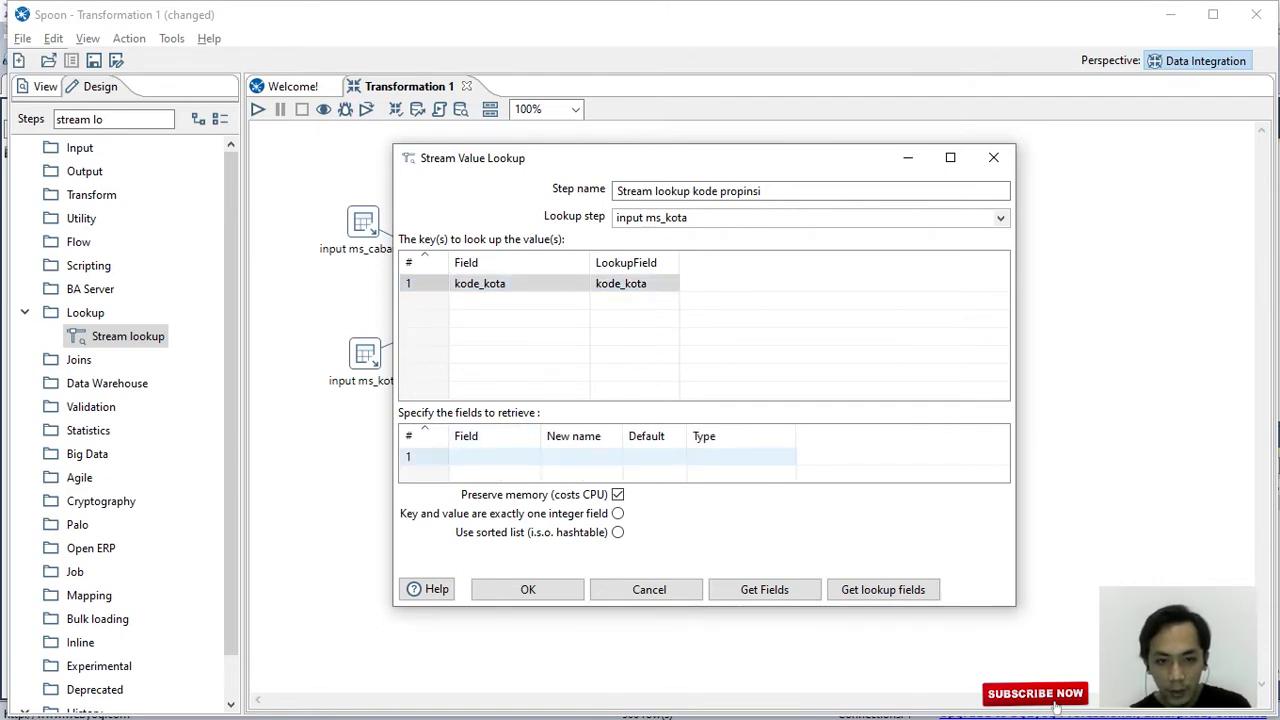
{"action": "left_click", "coordinate": [466, 456]}
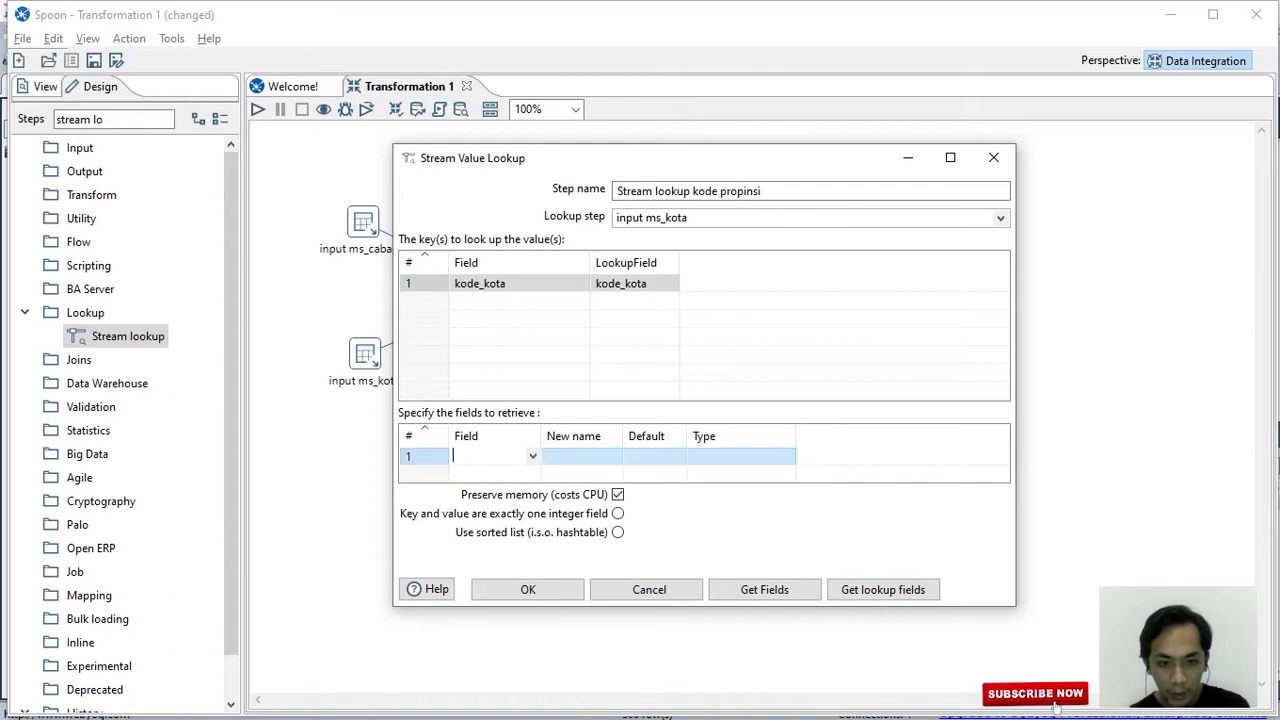
{"action": "left_click", "coordinate": [532, 456]}
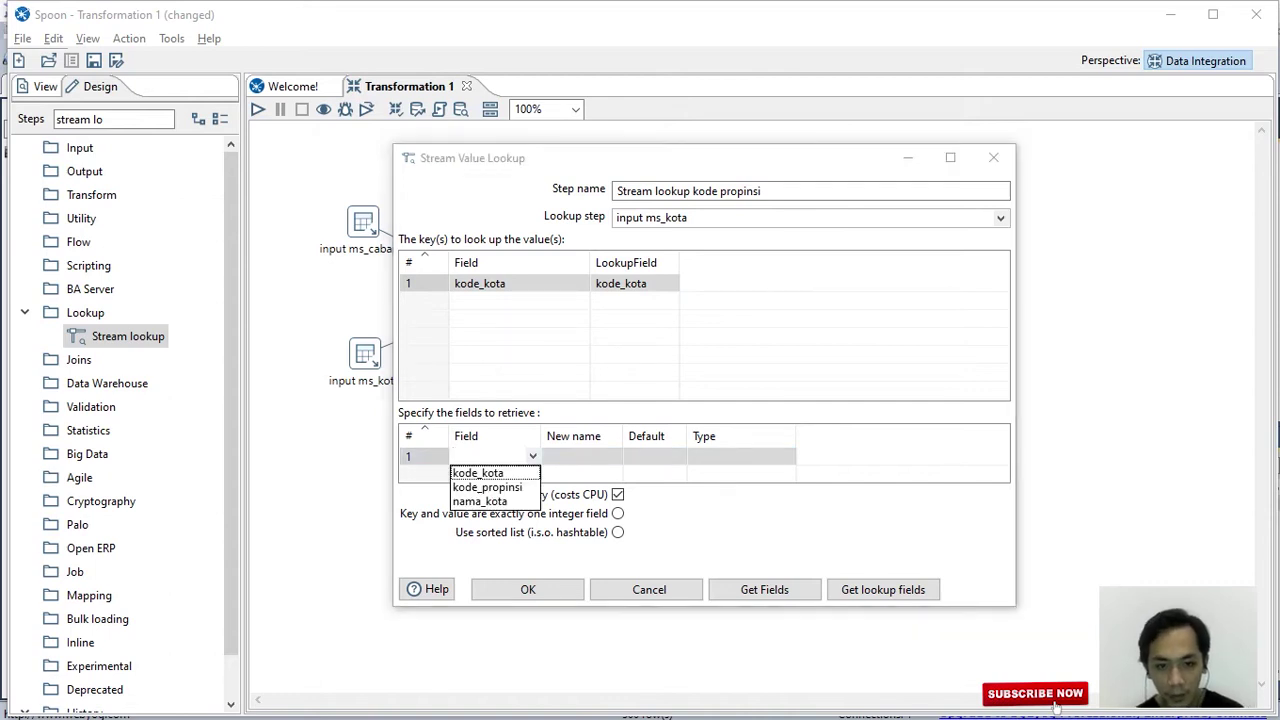
{"action": "left_click", "coordinate": [487, 487]}
{"action": "left_click", "coordinate": [740, 436]}
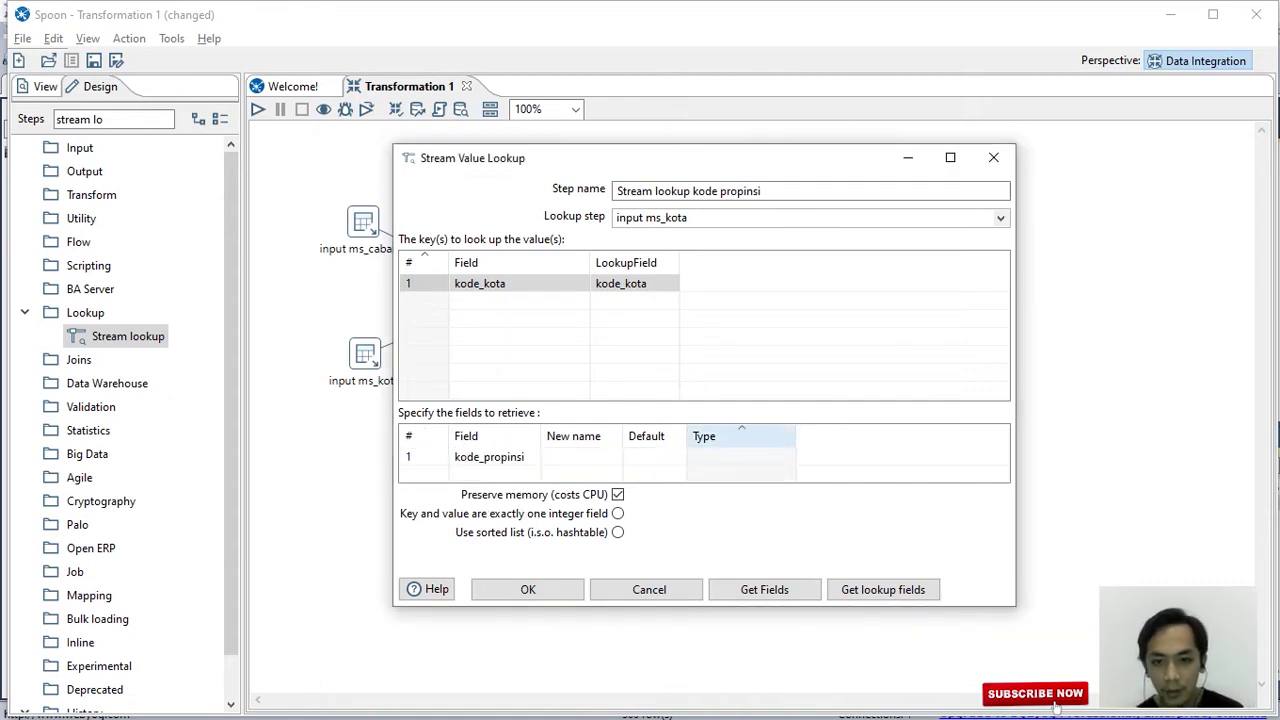
{"action": "left_click", "coordinate": [740, 456]}
{"action": "key", "text": "alt+Down"}
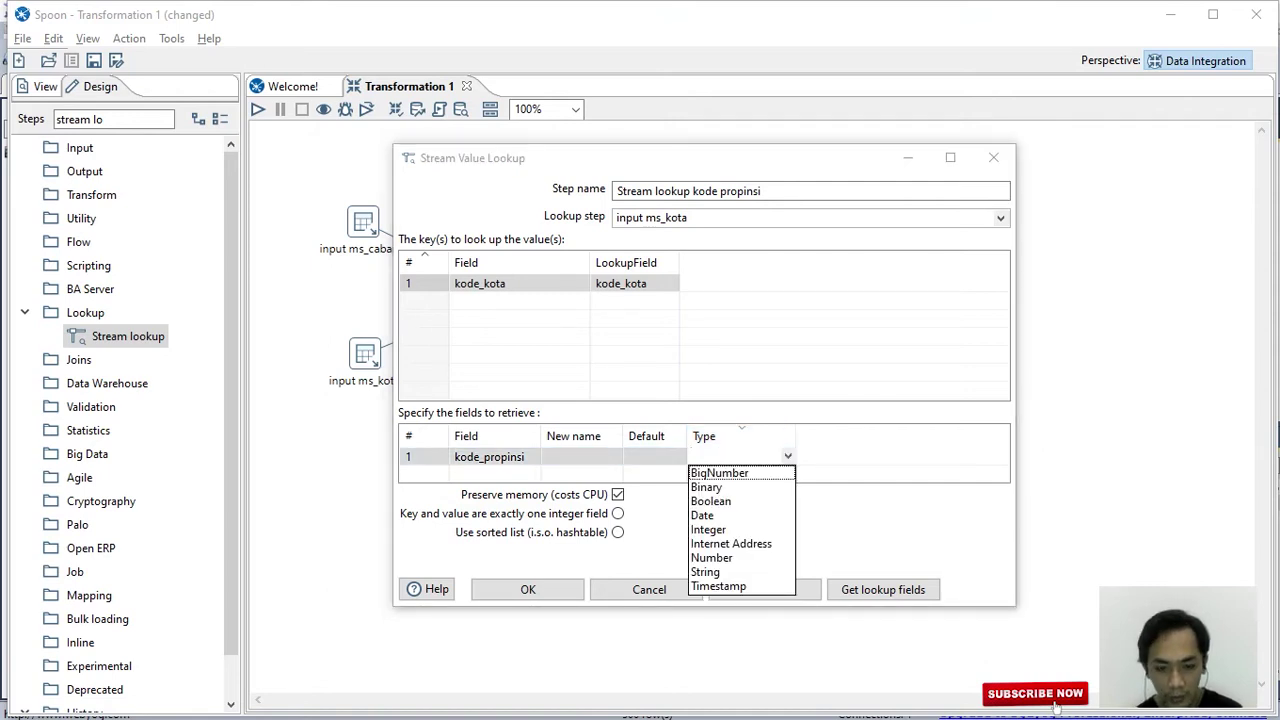
{"action": "left_click", "coordinate": [705, 571]}
{"action": "left_click", "coordinate": [527, 589]}
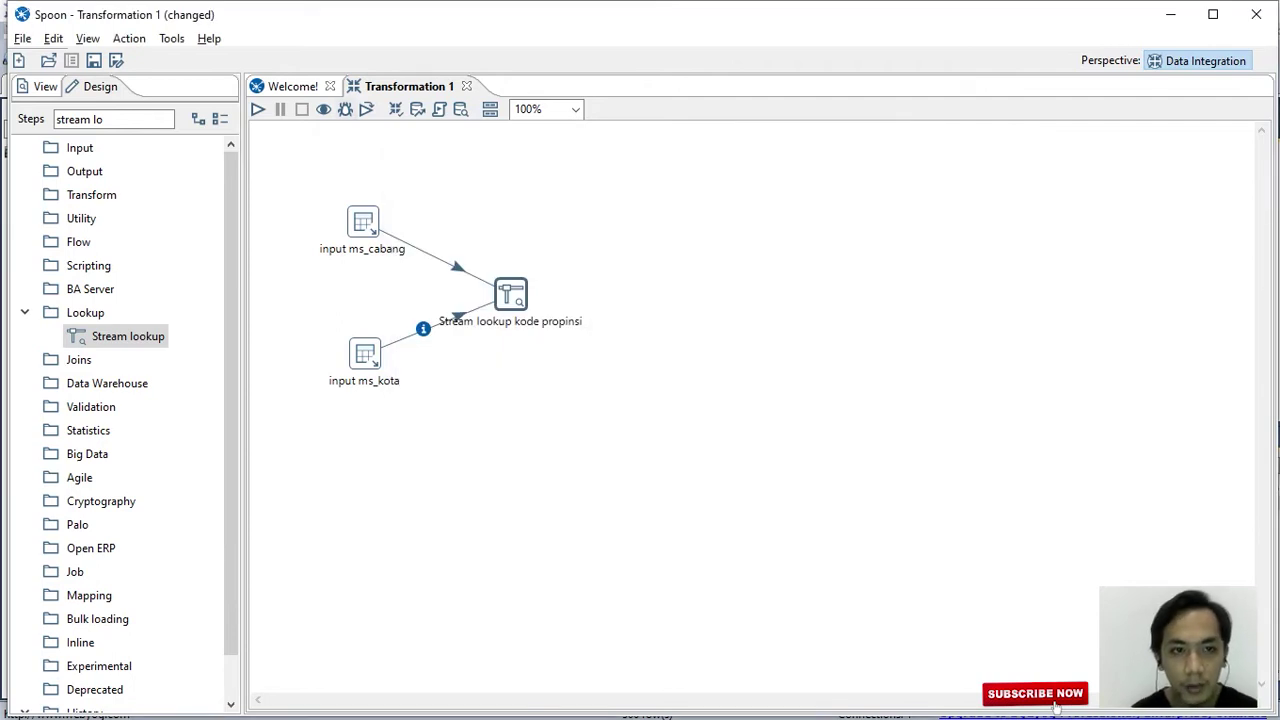
Launch the transformation with local execution and browse to the UAS folder inside Data Warehouse for saving it.
{"action": "left_click", "coordinate": [258, 109]}
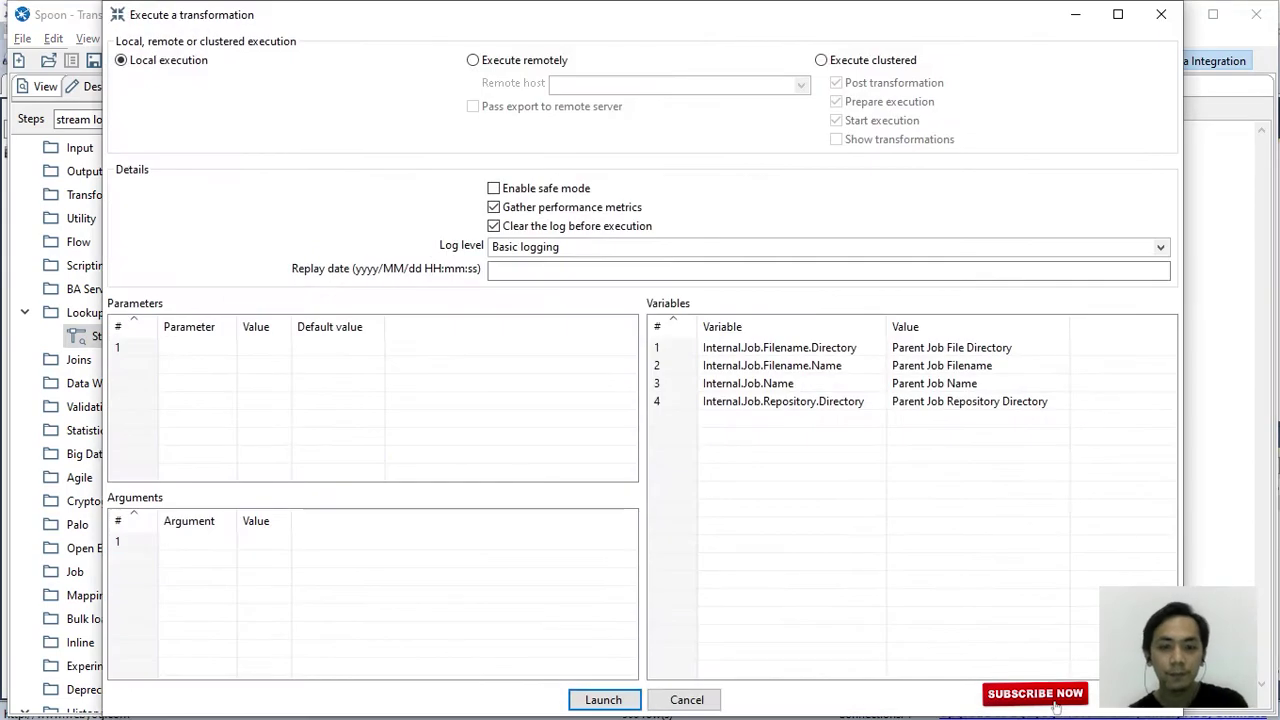
{"action": "left_click", "coordinate": [603, 699]}
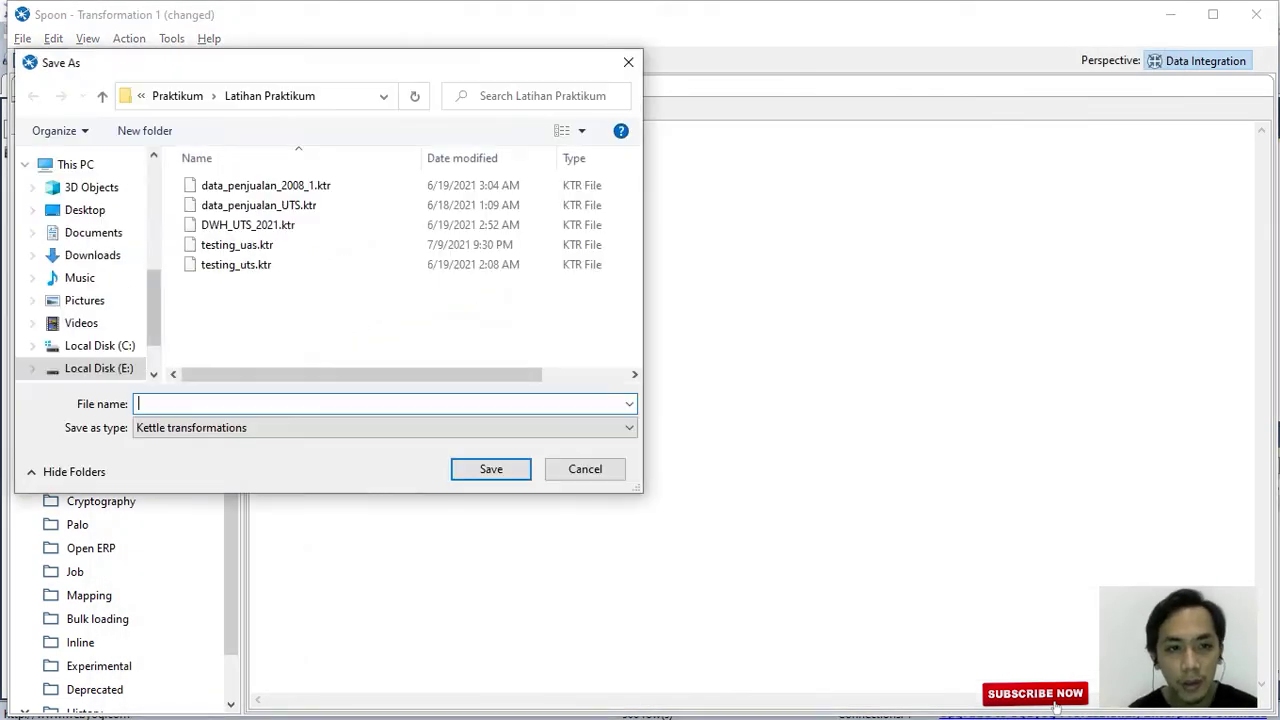
{"action": "left_click", "coordinate": [178, 96]}
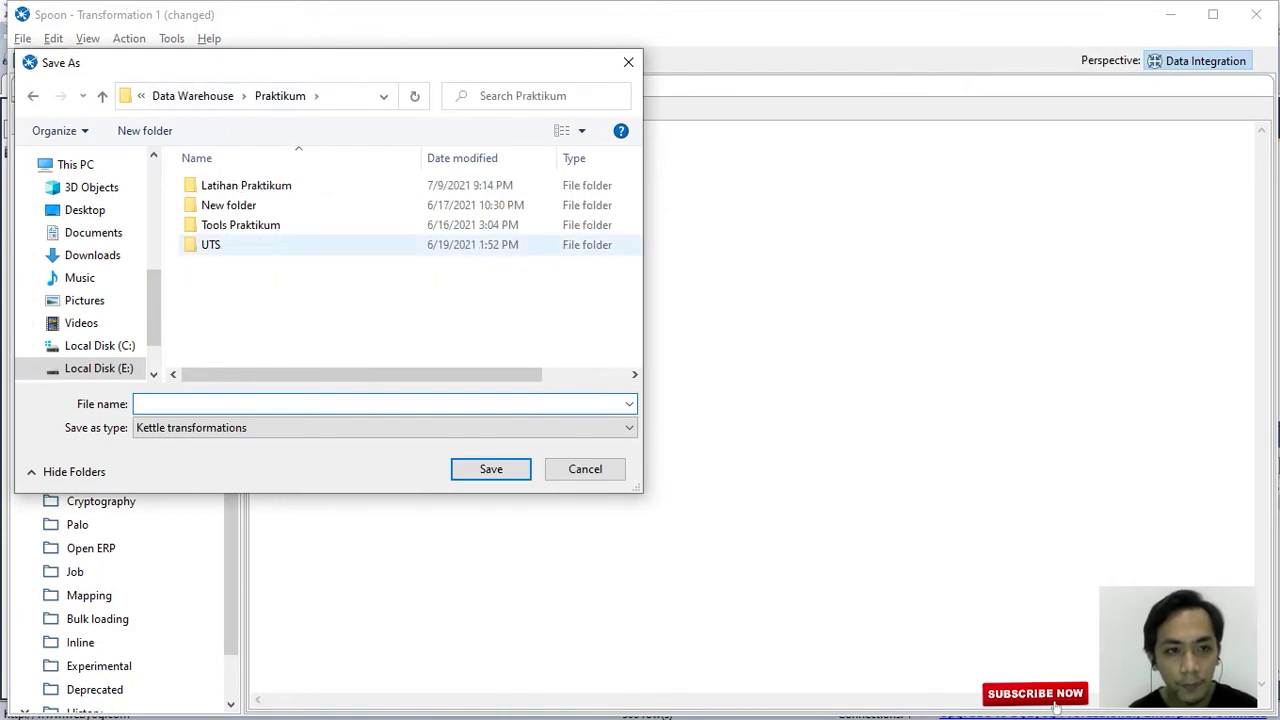
{"action": "left_click", "coordinate": [192, 96]}
{"action": "left_click", "coordinate": [215, 245]}
{"action": "key", "text": "Return"}
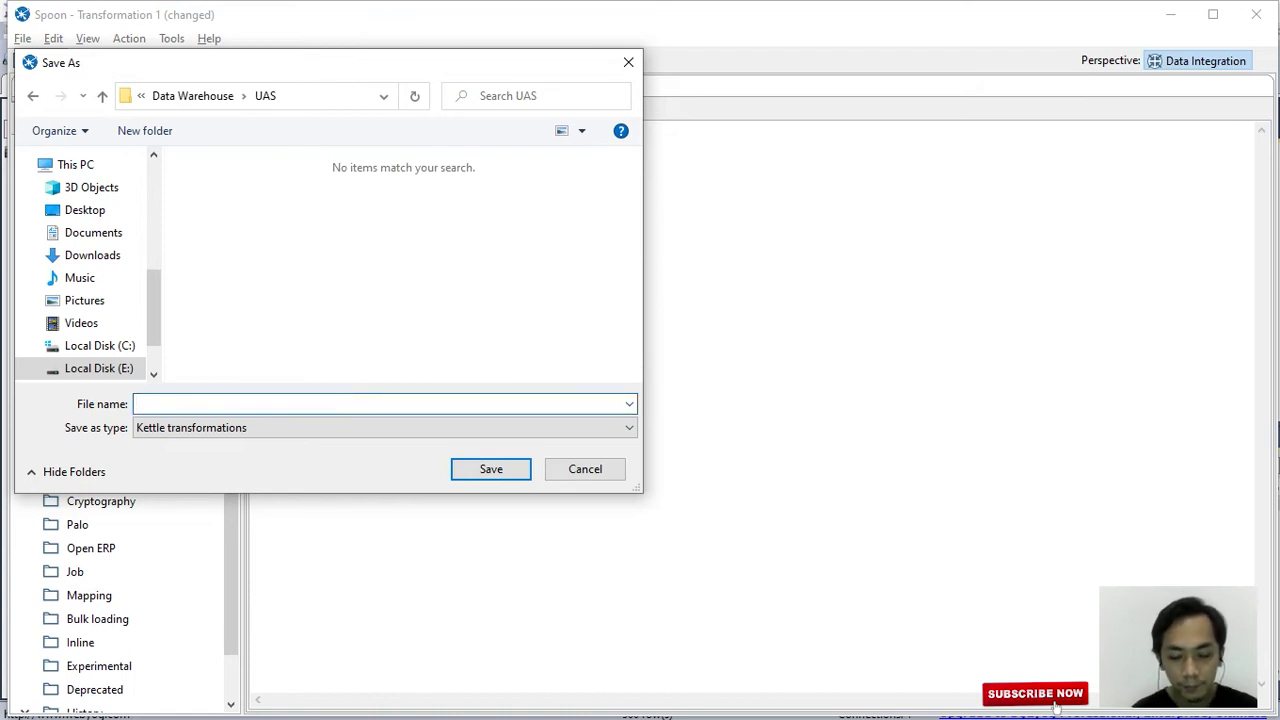
Switch to the ERD UAS.drawio diagram to check the table names before naming the transformation file.
{"action": "type", "text": "sk"}
{"action": "key", "text": "BackSpace"}
{"action": "key", "text": "BackSpace"}
{"action": "type", "text": "sk"}
{"action": "key", "text": "BackSpace"}
{"action": "key", "text": "BackSpace"}
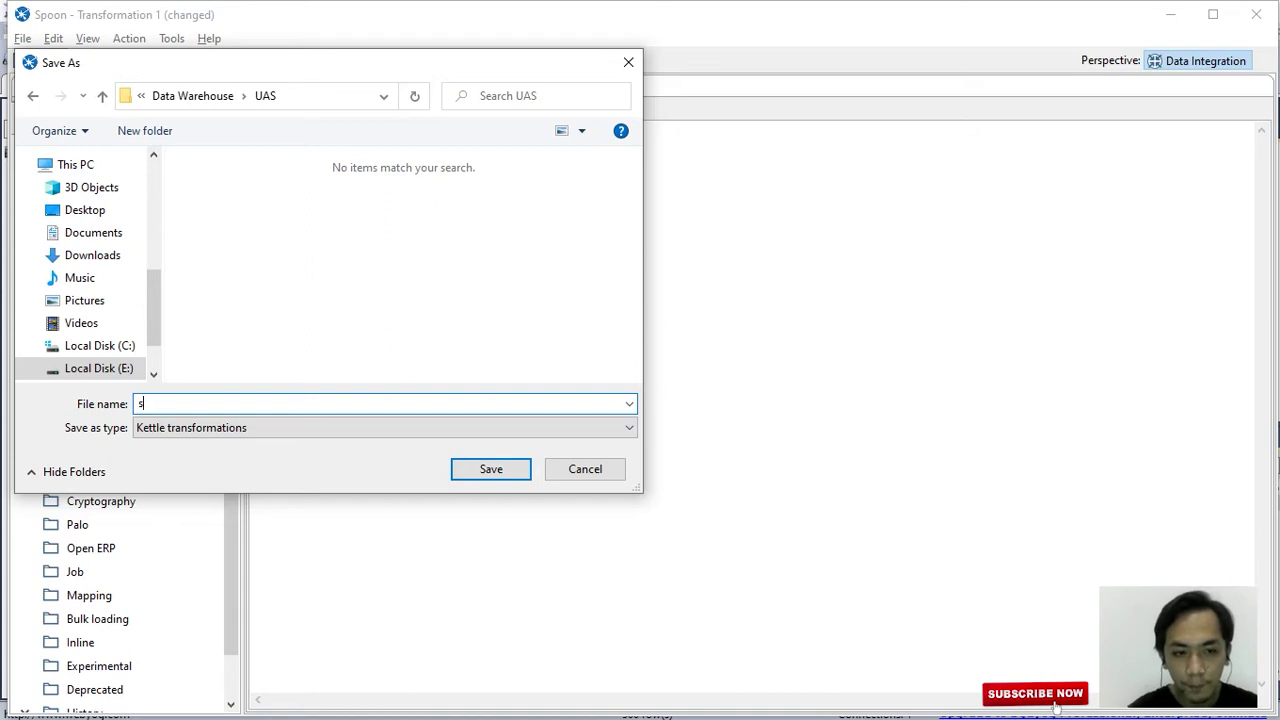
{"action": "key", "text": "alt+Tab"}
{"action": "key", "text": "alt+Tab"}
{"action": "key", "text": "alt+Tab"}
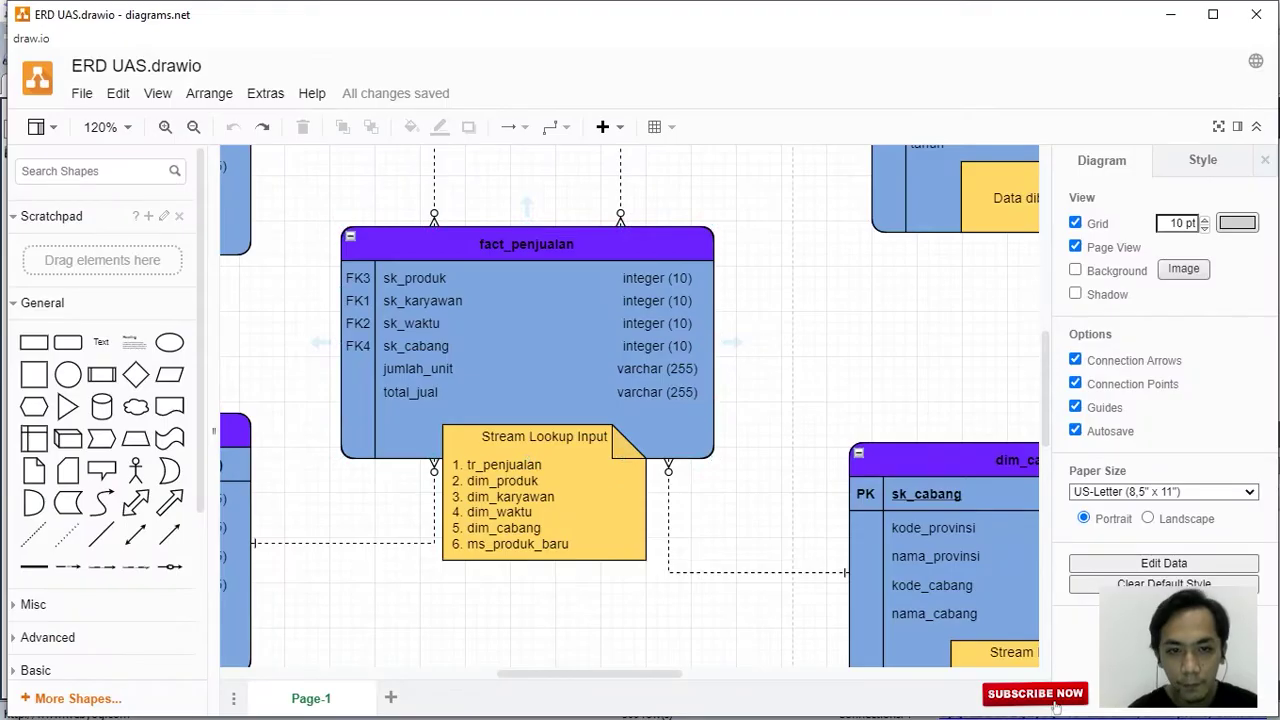
{"action": "key", "text": "alt+Tab"}
{"action": "key", "text": "alt+Tab"}
{"action": "key", "text": "alt+Tab"}
{"action": "key", "text": "alt+Tab"}
{"action": "key", "text": "alt+Tab"}
{"action": "key", "text": "alt+Tab"}
{"action": "key", "text": "alt+Tab"}
{"action": "key", "text": "alt+Tab"}
{"action": "key", "text": "alt+Tab"}
{"action": "key", "text": "alt+Tab"}
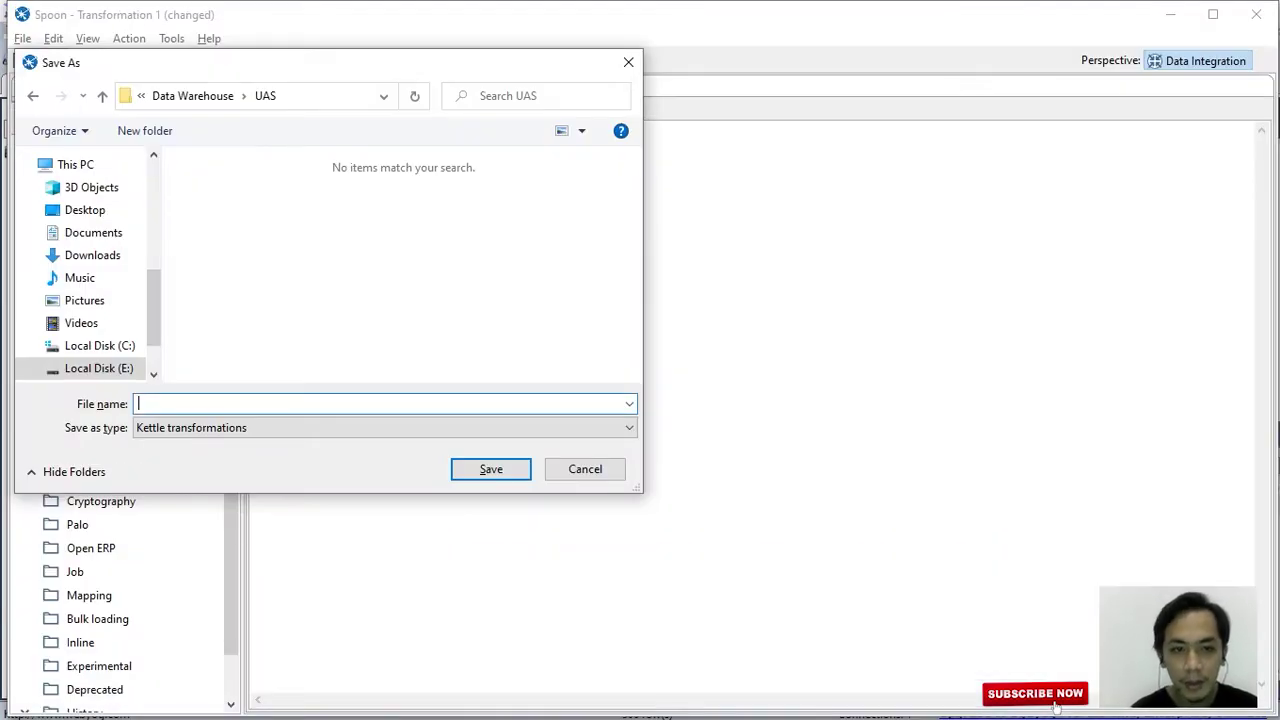
Save the transformation as dim_cabang in the UAS folder and let it run.
{"action": "type", "text": "dim_cabang"}
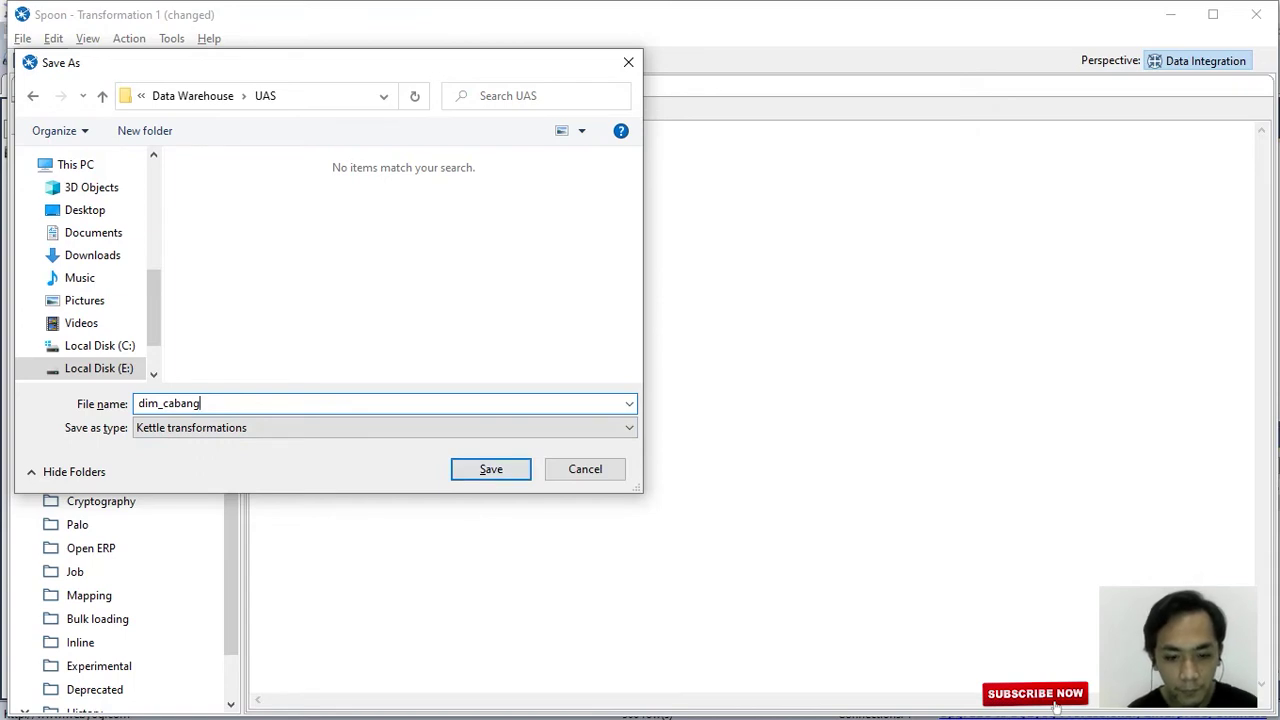
{"action": "key", "text": "Return"}
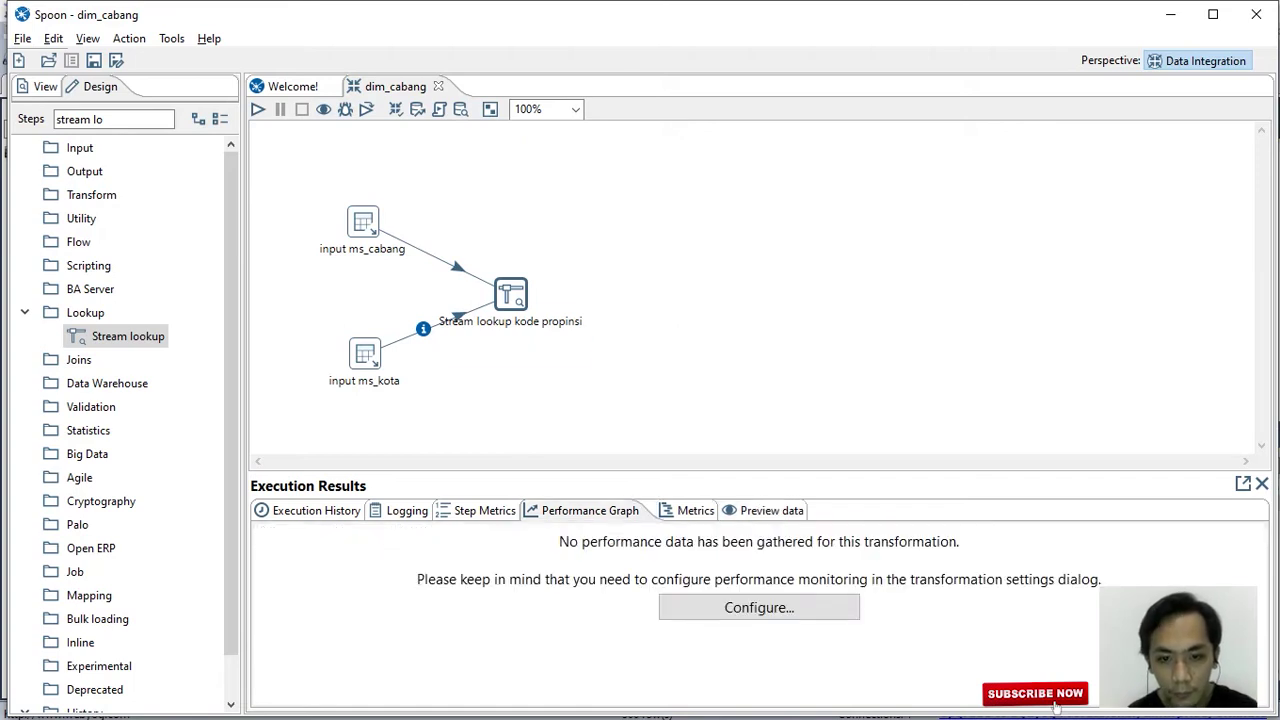
Switch to the XAMPP Control Panel to check the Apache and MySQL services, and minimize it.
{"action": "key", "text": "alt+Tab"}
{"action": "key", "text": "alt+Tab"}
{"action": "key", "text": "alt+Tab"}
{"action": "key", "text": "alt+Tab"}
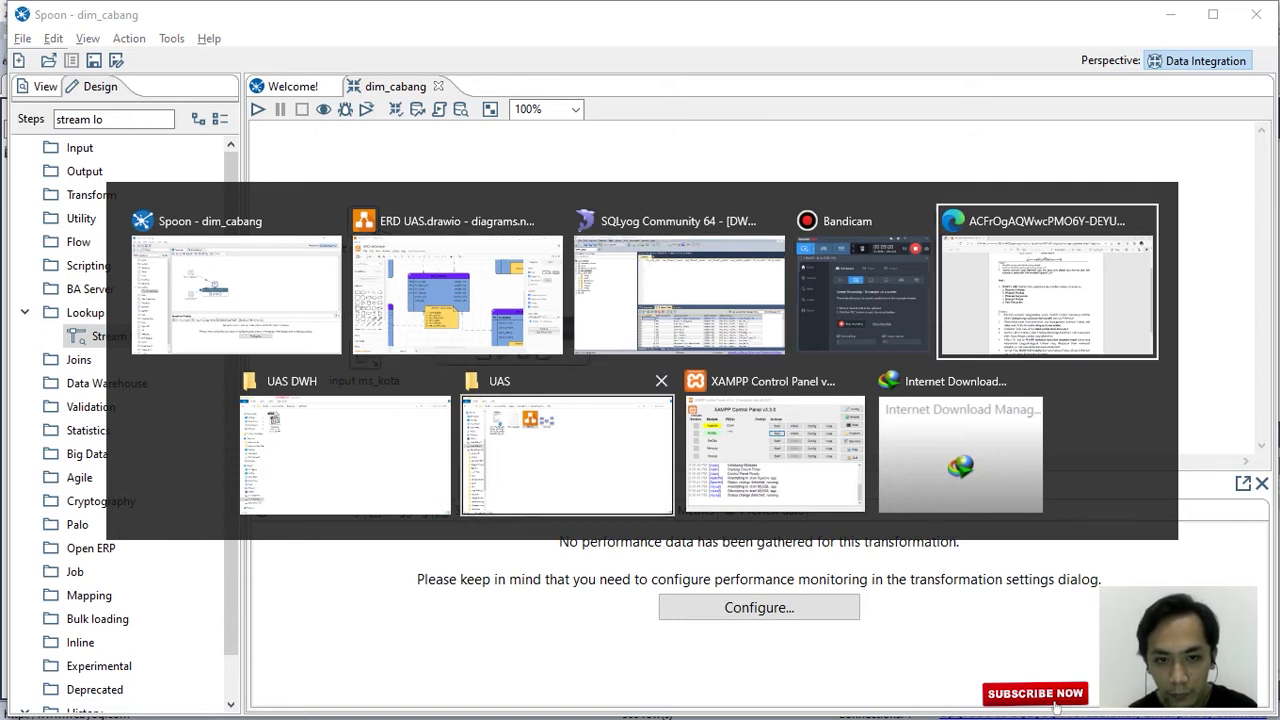
{"action": "key", "text": "alt+Tab"}
{"action": "key", "text": "alt+Tab"}
{"action": "key", "text": "alt+Tab"}
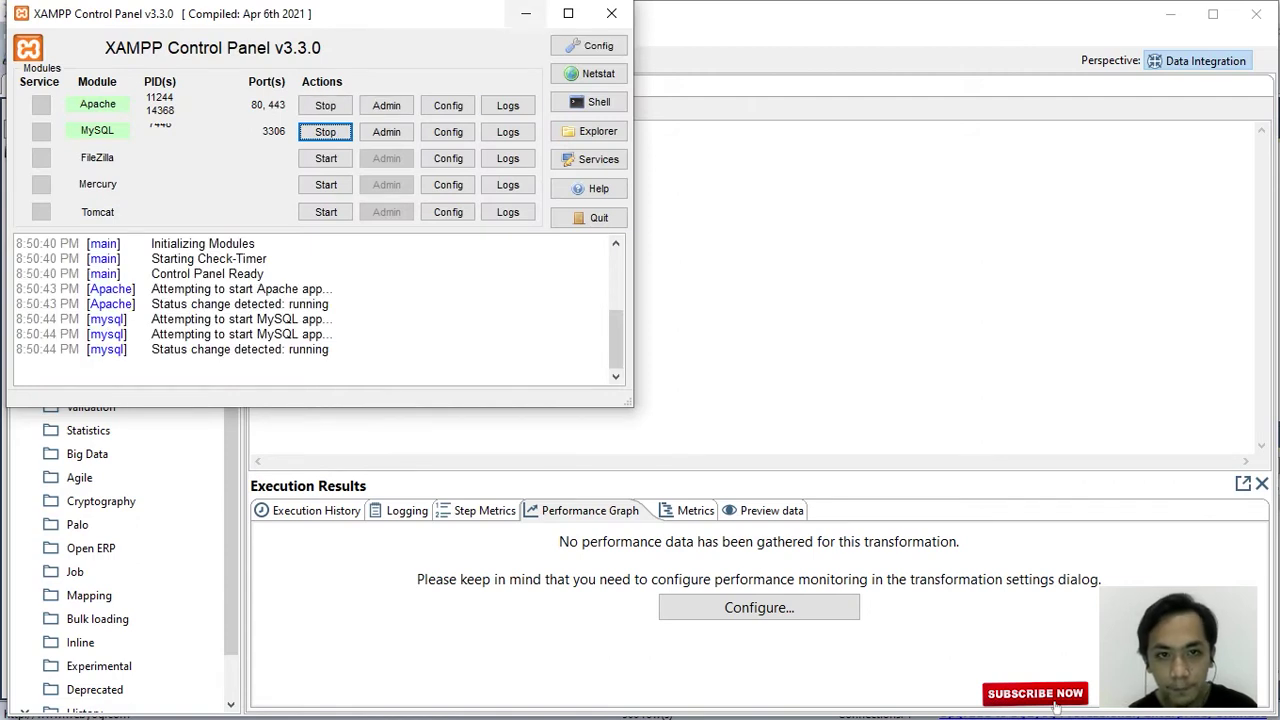
{"action": "left_click", "coordinate": [526, 13]}
Try to rerun the dim_cabang transformation, and dismiss its performance monitoring settings.
{"action": "key", "text": "F9"}
{"action": "key", "text": "Return"}
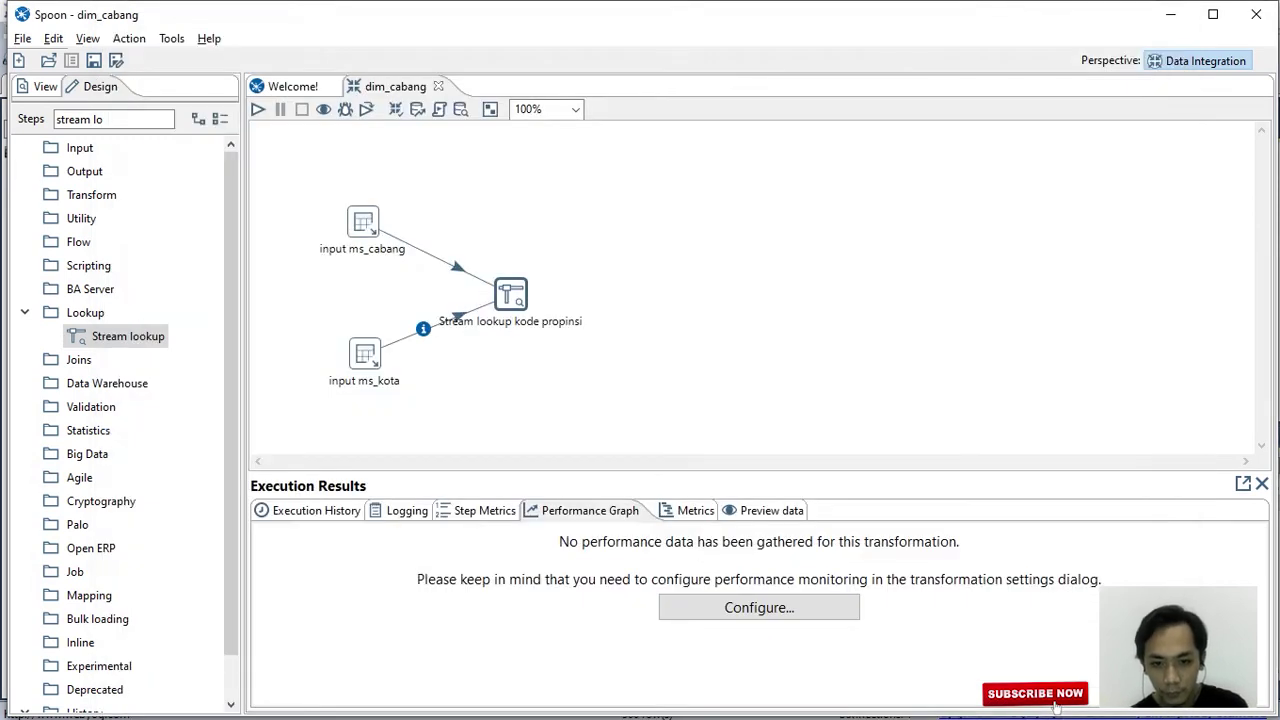
{"action": "key", "text": "Return"}
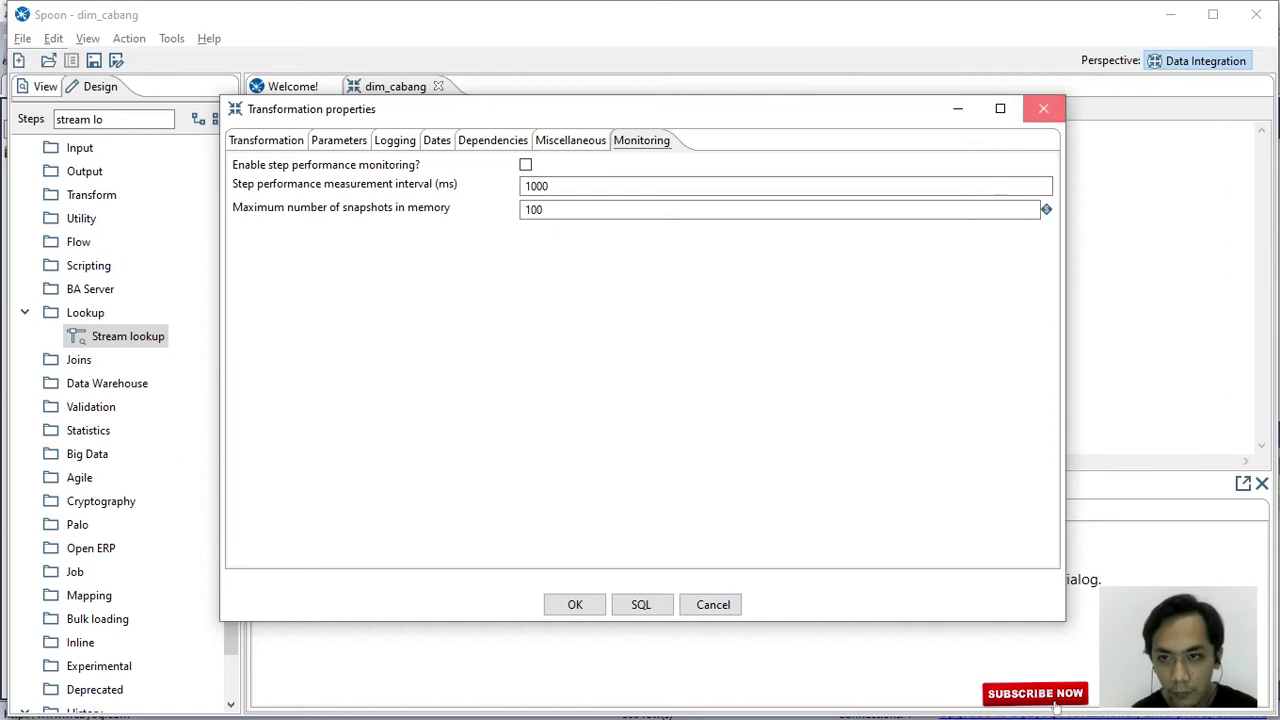
{"action": "key", "text": "Escape"}
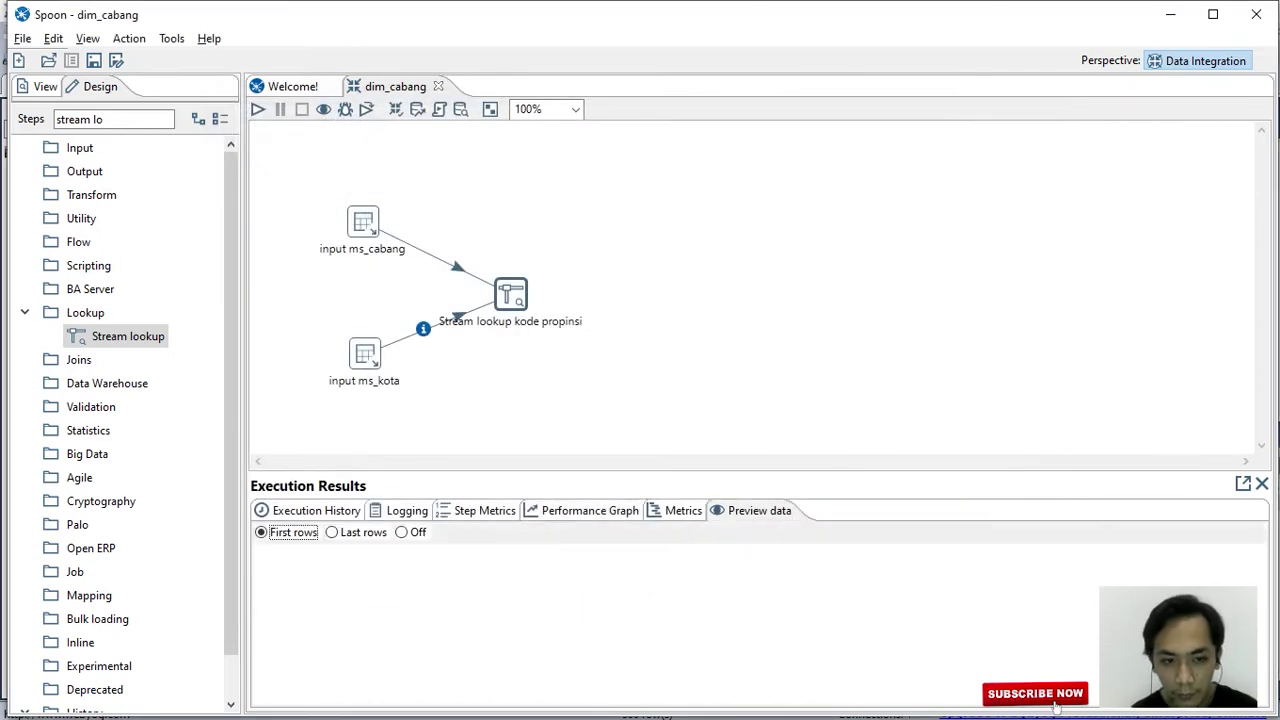
Run dim_cabang locally and preview the rows of input ms_kota and Stream lookup kode propinsi.
{"action": "left_click", "coordinate": [364, 353]}
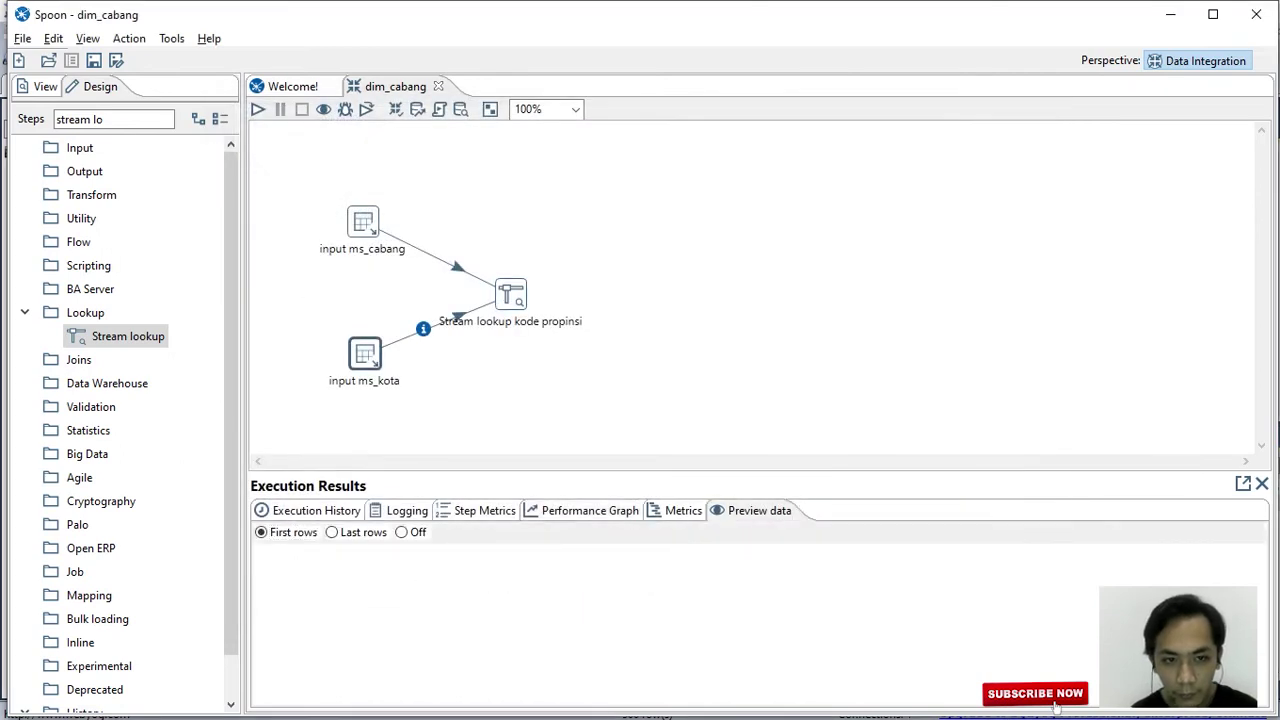
{"action": "left_click", "coordinate": [510, 294]}
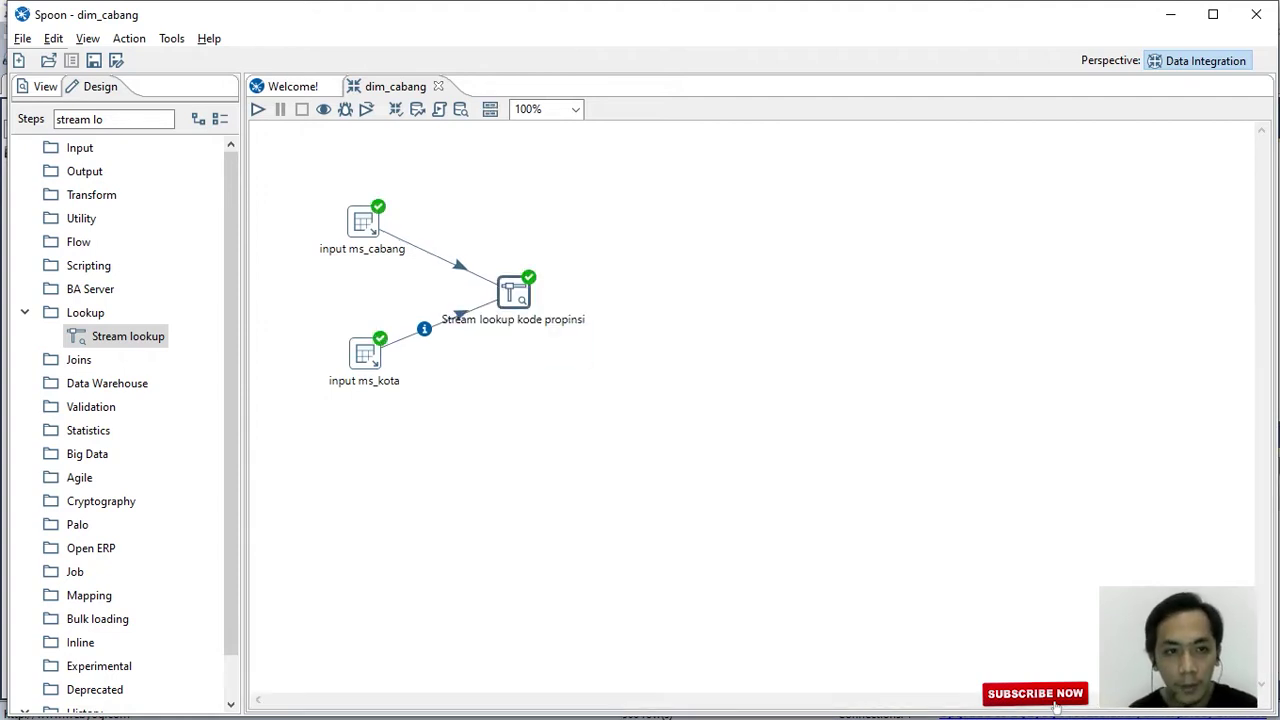
{"action": "left_click", "coordinate": [258, 109]}
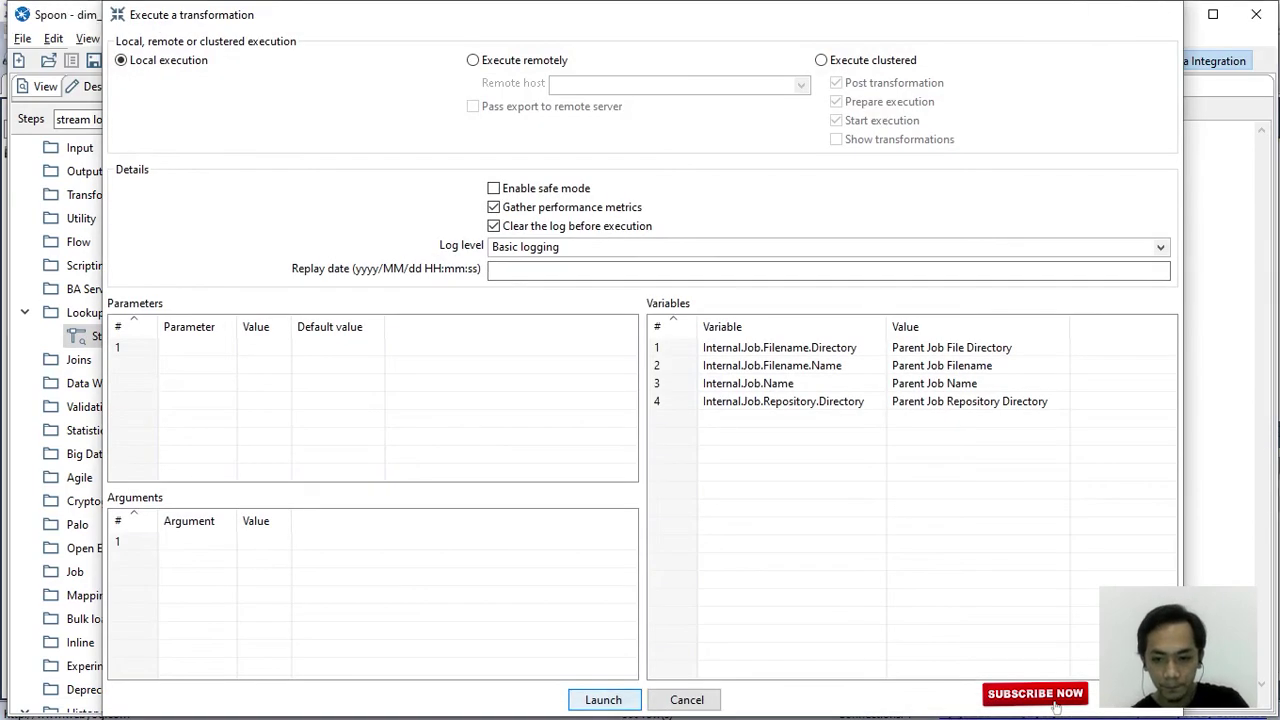
{"action": "key", "text": "Return"}
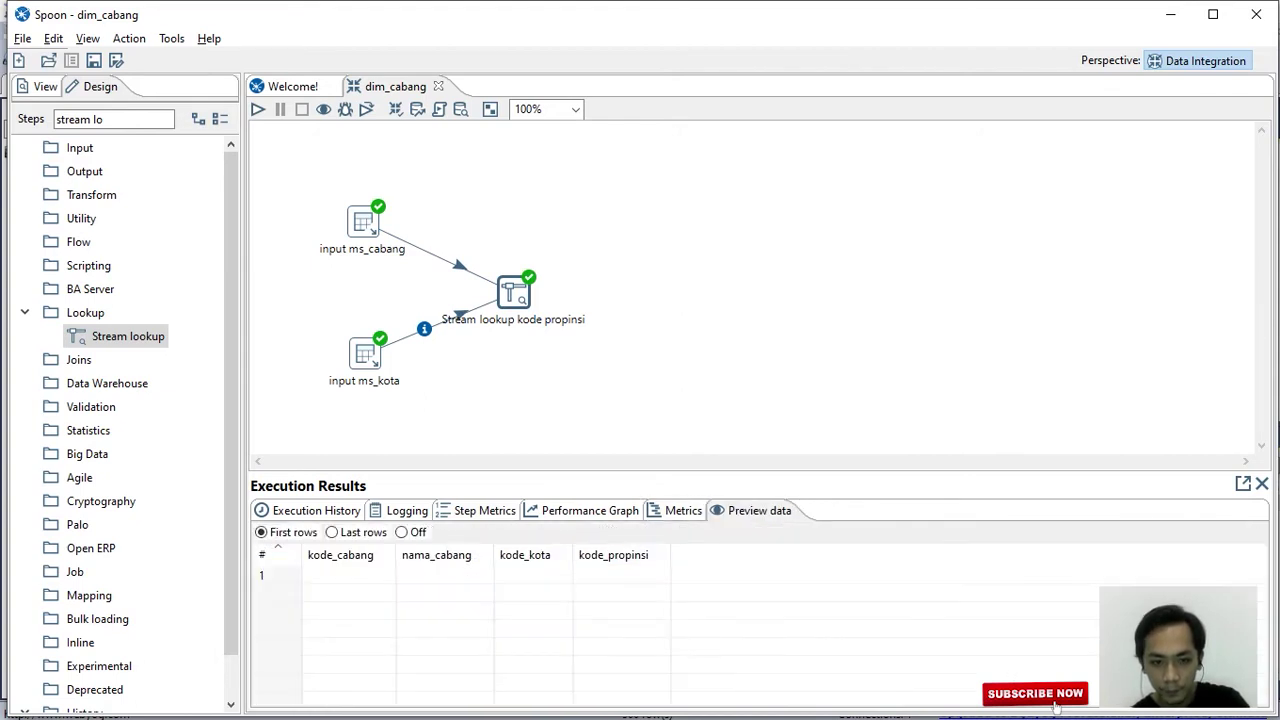
{"action": "left_click", "coordinate": [514, 292]}
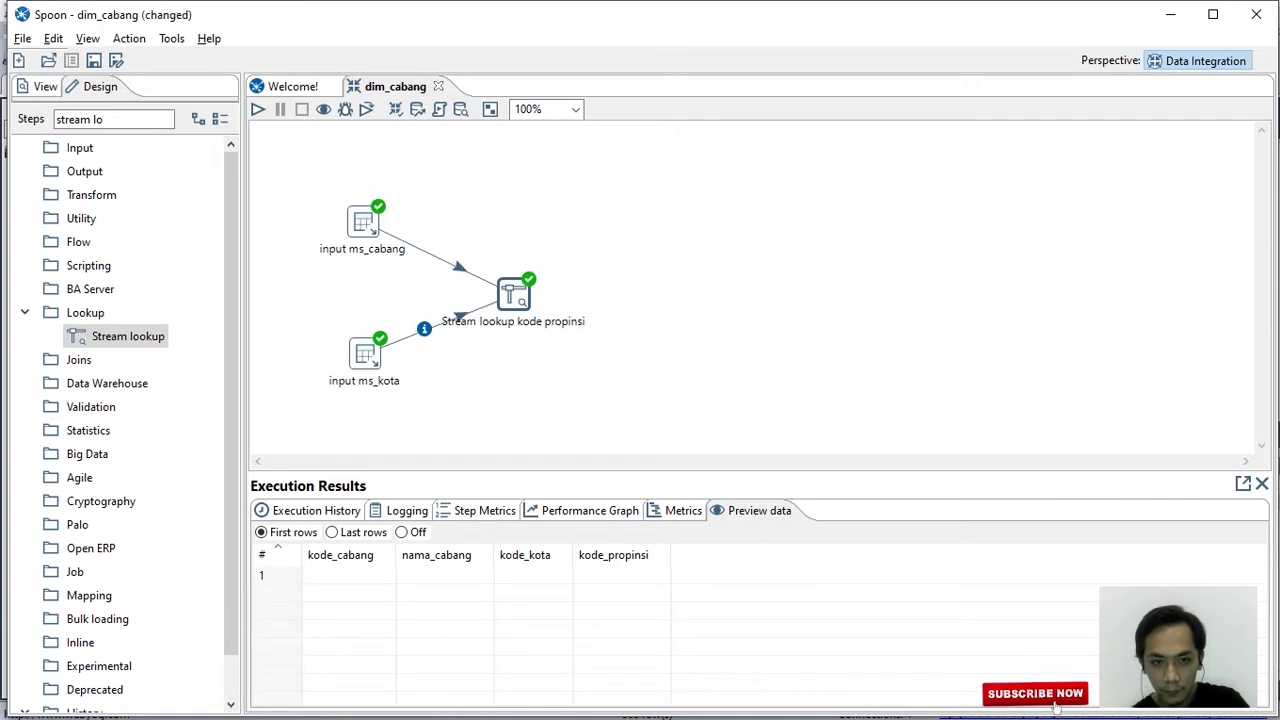
{"action": "left_click", "coordinate": [257, 109]}
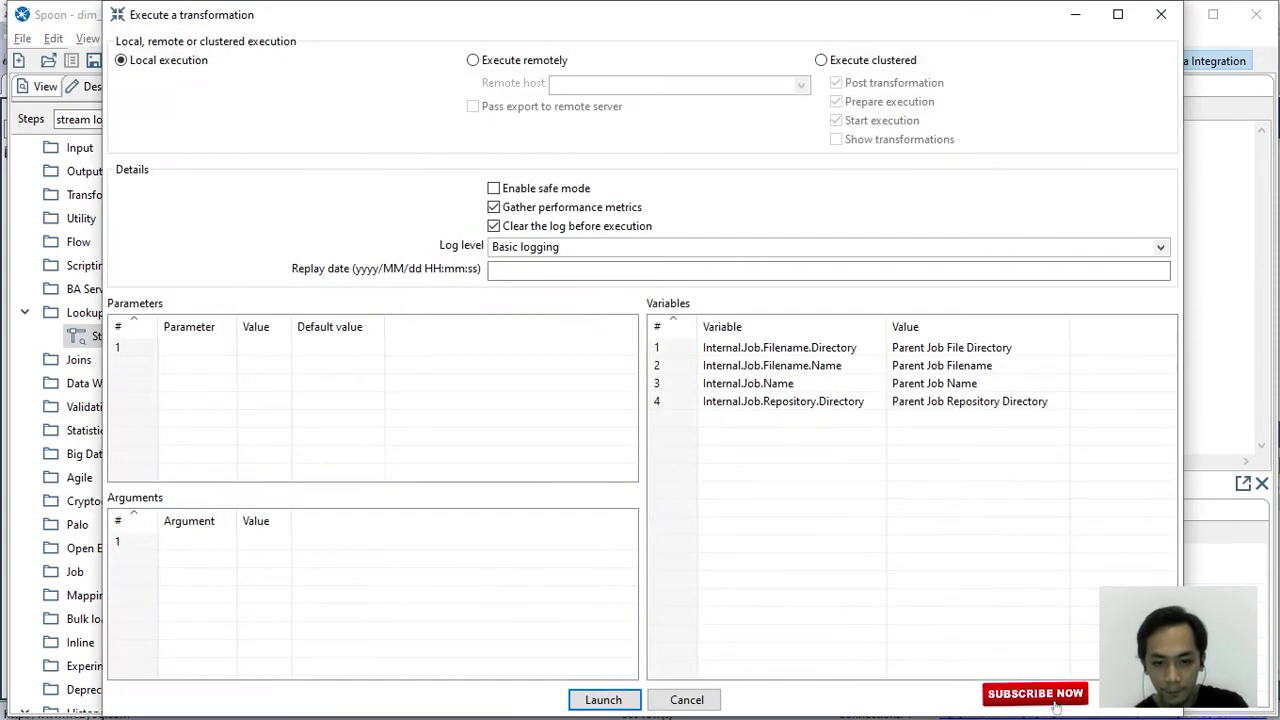
{"action": "key", "text": "Return"}
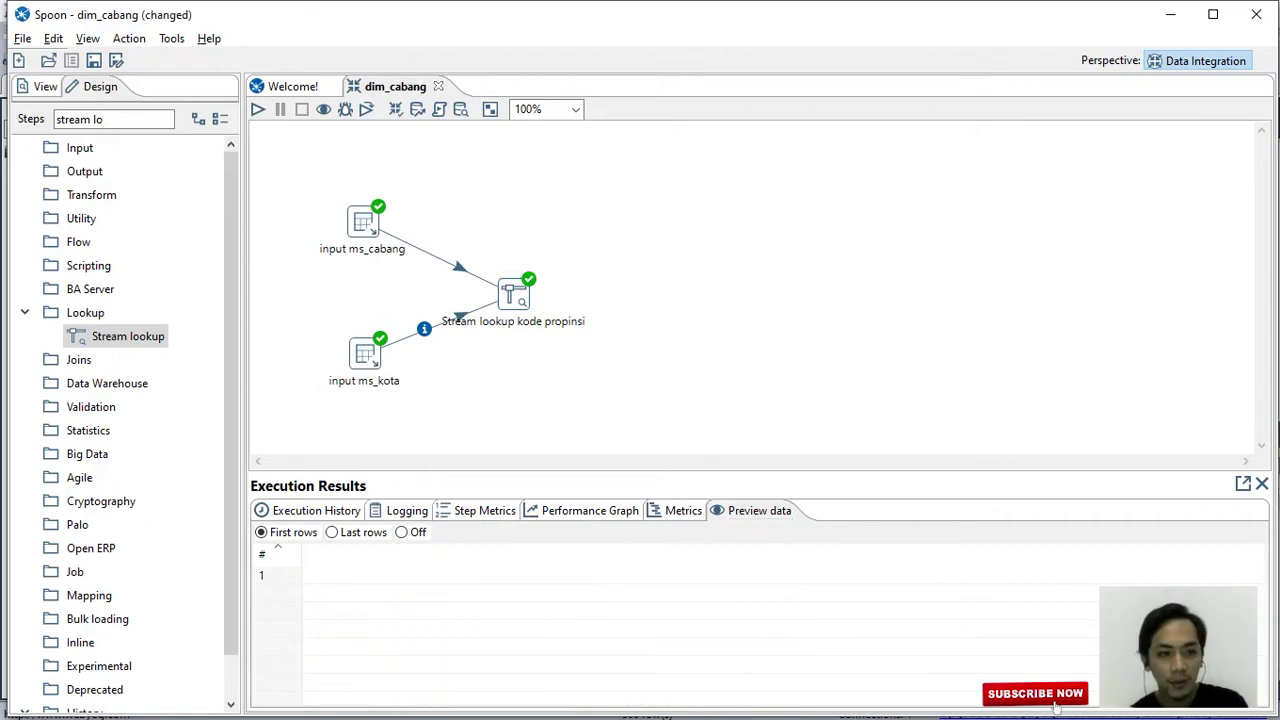
Add a second Stream lookup step to the canvas beyond Stream lookup kode propinsi.
{"action": "left_click_drag", "start_coordinate": [108, 336], "coordinate": [693, 295]}
{"action": "mouse_move", "coordinate": [692, 295]}
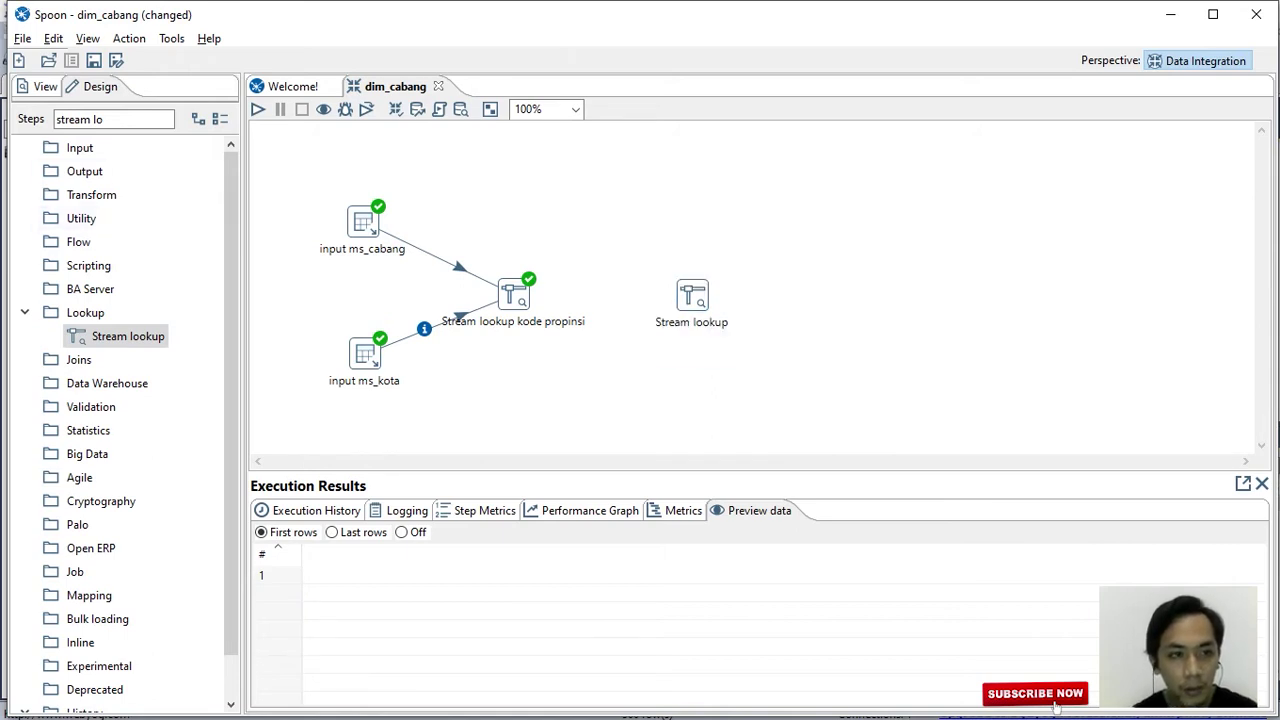
Find the Table input step in the design palette and place it on the canvas above the two Stream lookup steps.
{"action": "left_click", "coordinate": [110, 119]}
{"action": "key", "text": "BackSpace"}
{"action": "key", "text": "BackSpace"}
{"action": "key", "text": "BackSpace"}
{"action": "key", "text": "BackSpace"}
{"action": "key", "text": "BackSpace"}
{"action": "key", "text": "BackSpace"}
{"action": "key", "text": "BackSpace"}
{"action": "key", "text": "BackSpace"}
{"action": "key", "text": "BackSpace"}
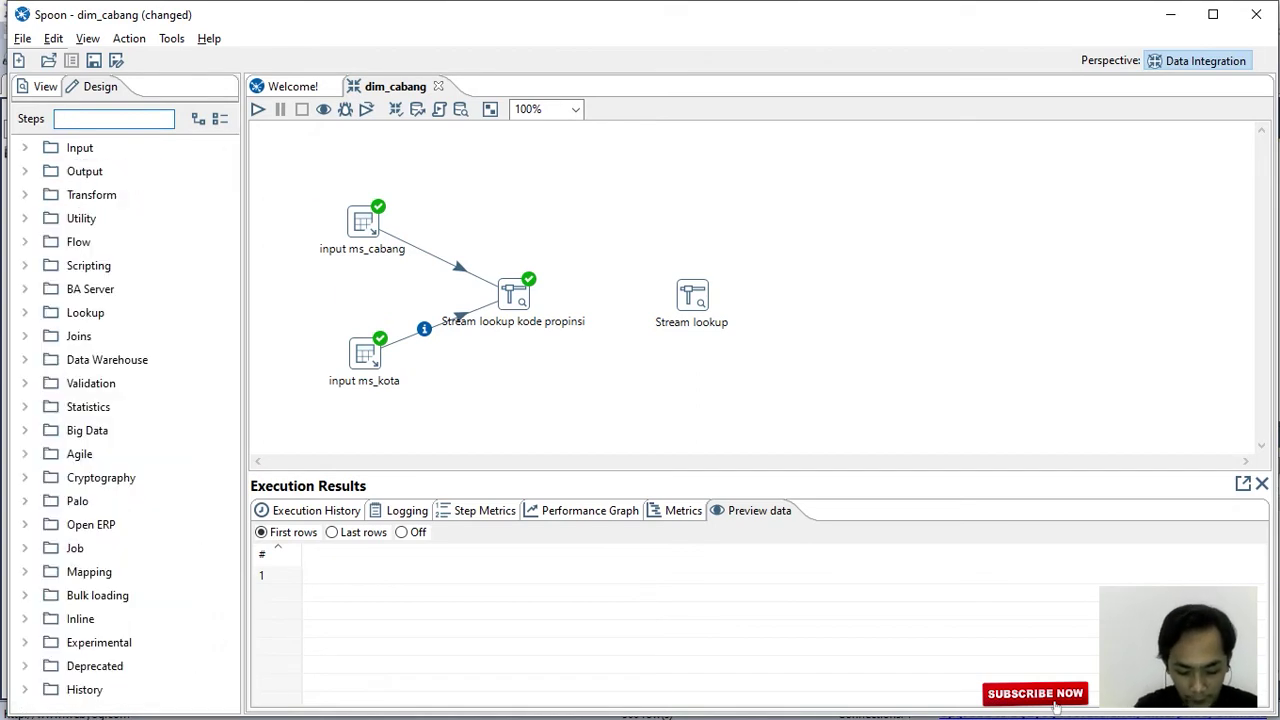
{"action": "type", "text": "i"}
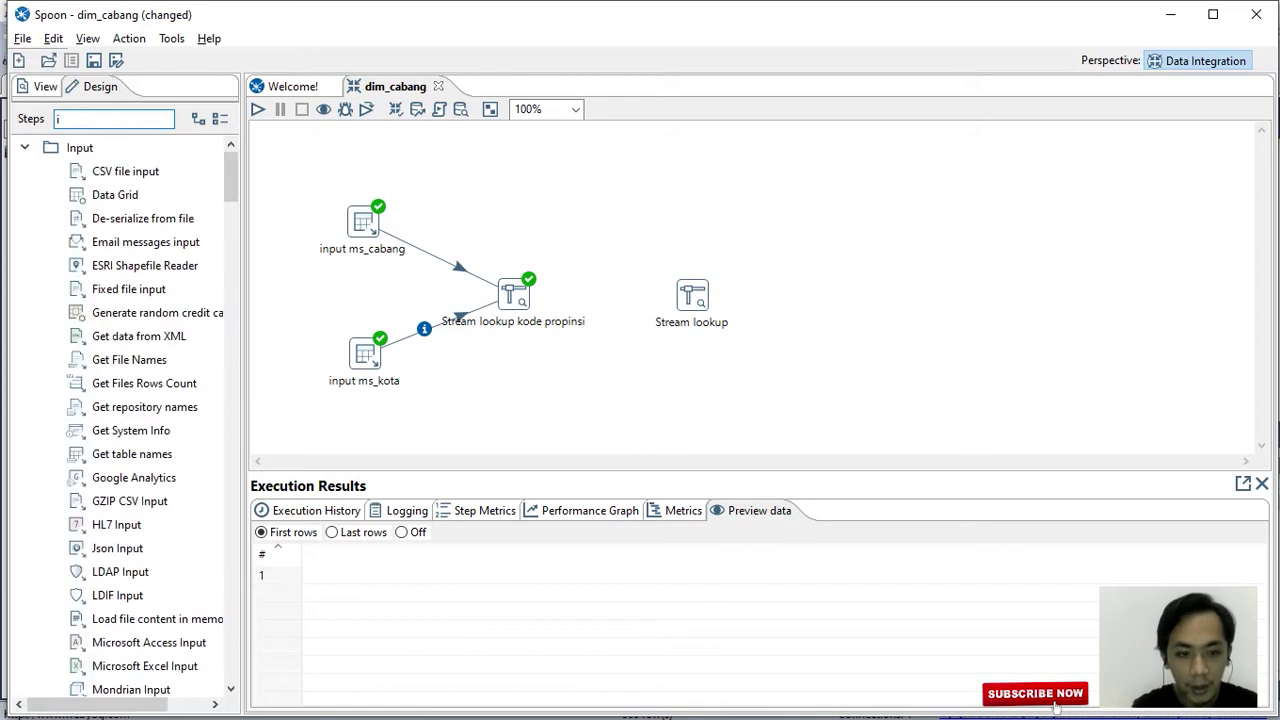
{"action": "type", "text": "npu"}
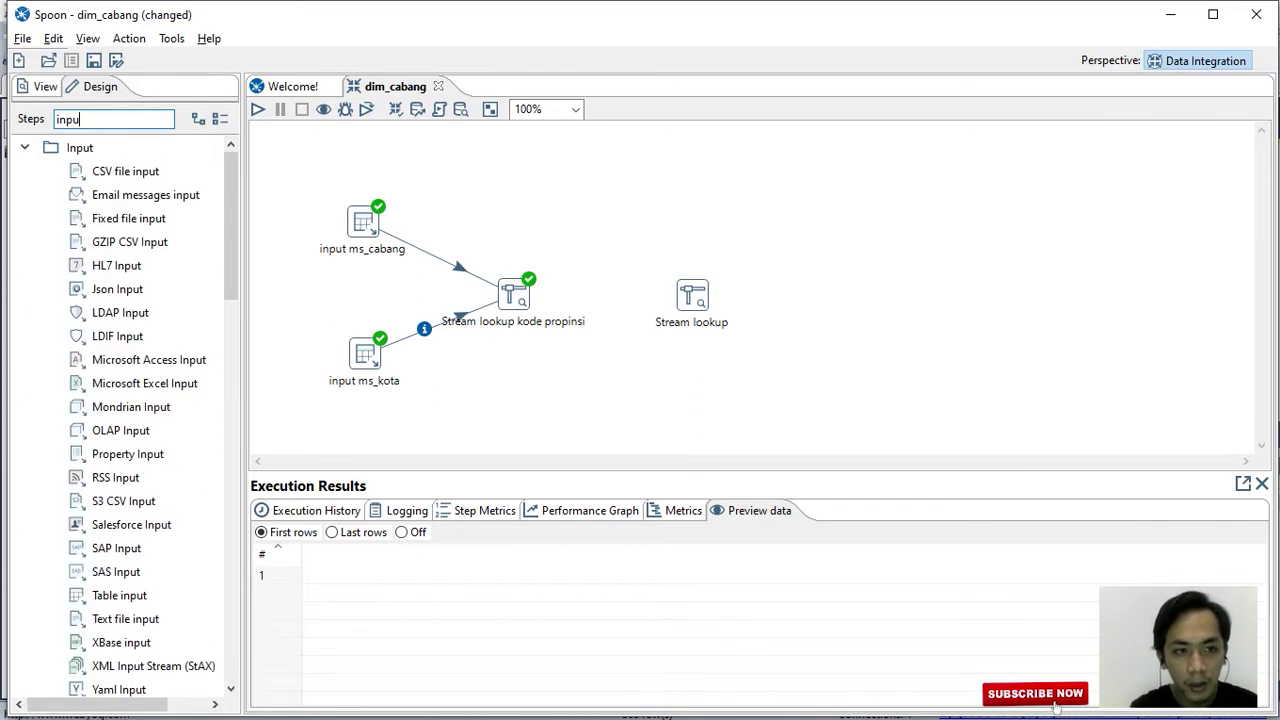
{"action": "key", "text": "BackSpace"}
{"action": "key", "text": "BackSpace"}
{"action": "key", "text": "BackSpace"}
{"action": "key", "text": "BackSpace"}
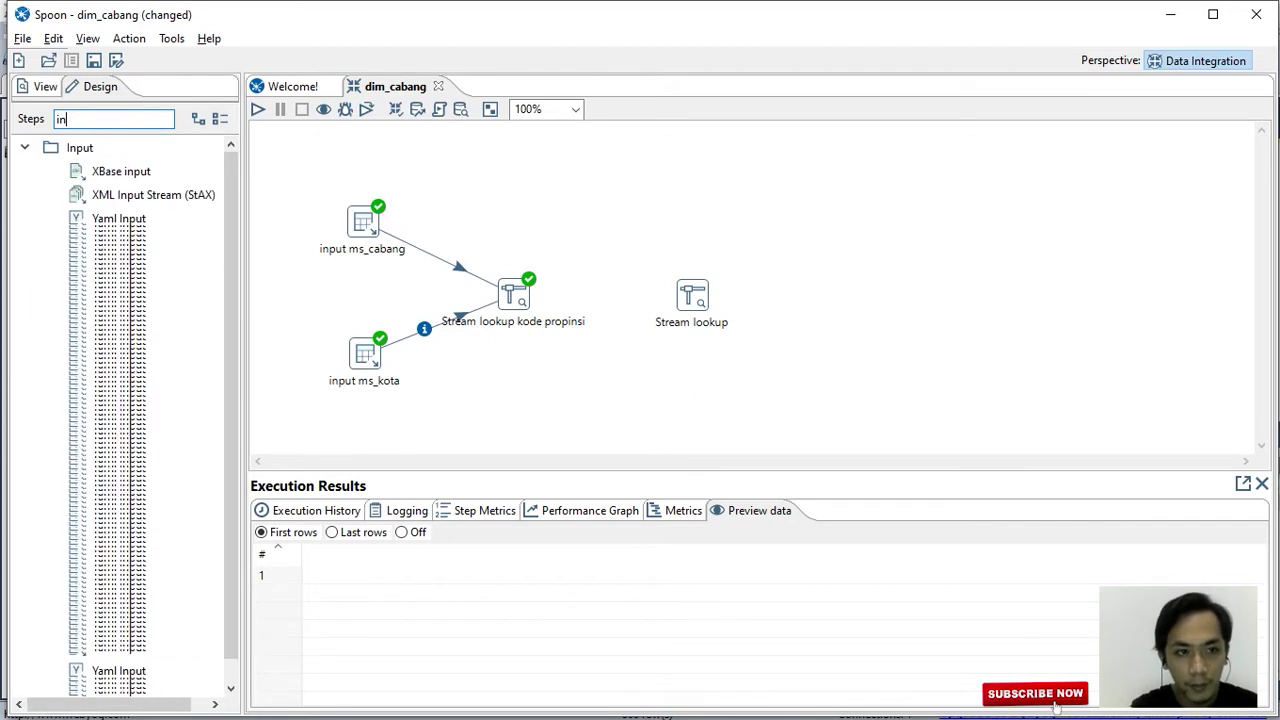
{"action": "type", "text": "table"}
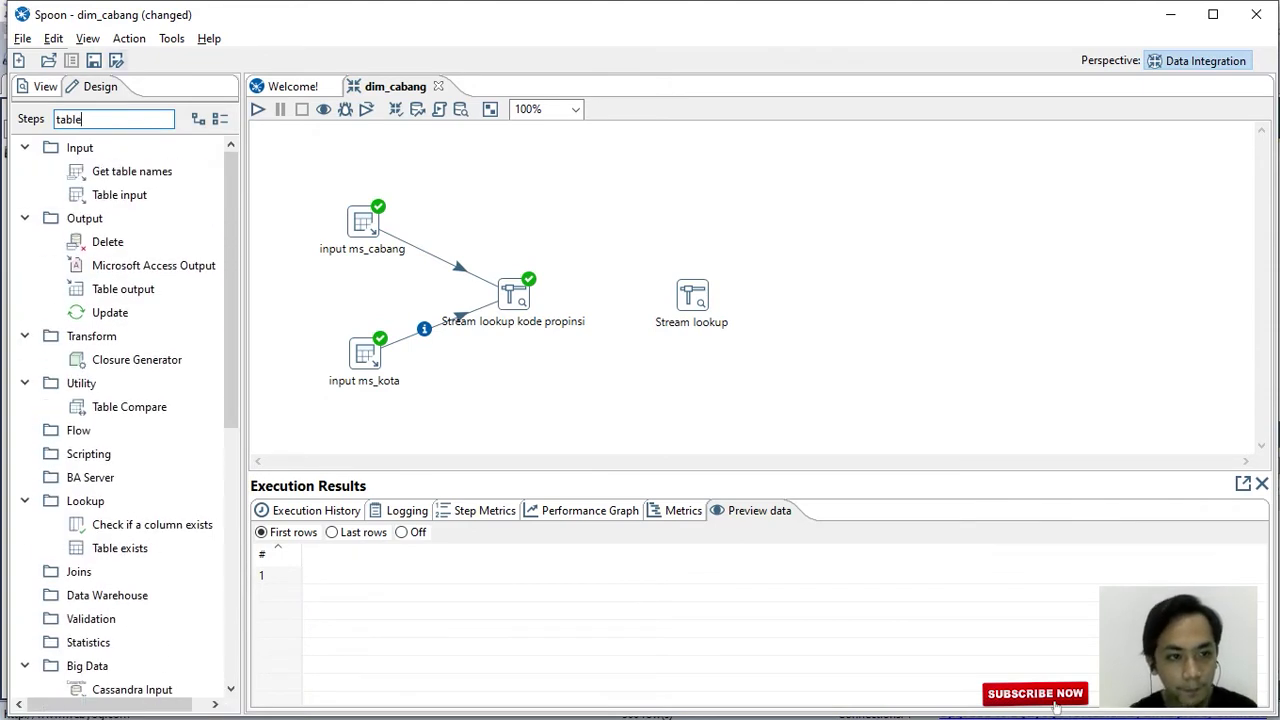
{"action": "left_click_drag", "start_coordinate": [119, 195], "coordinate": [599, 197]}
Open the new Table input step's settings and name it input ms_propinsi.
{"action": "double_click", "coordinate": [599, 197]}
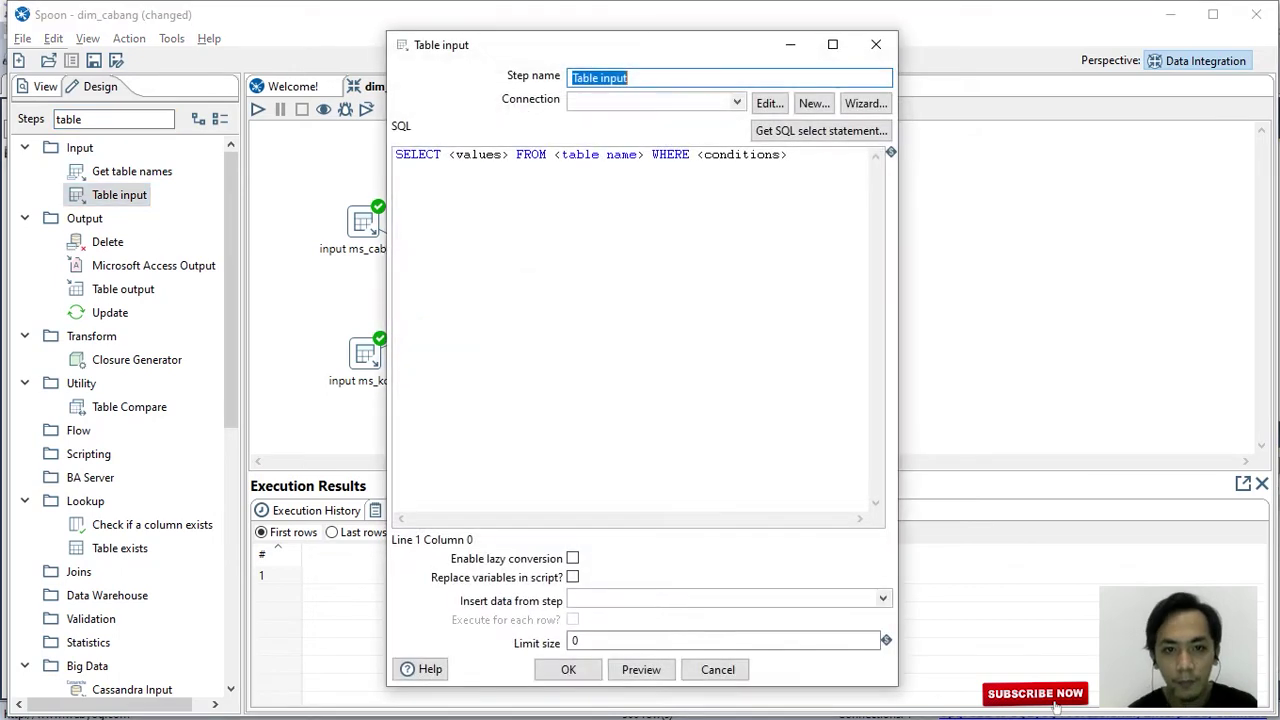
{"action": "type", "text": "input ms"}
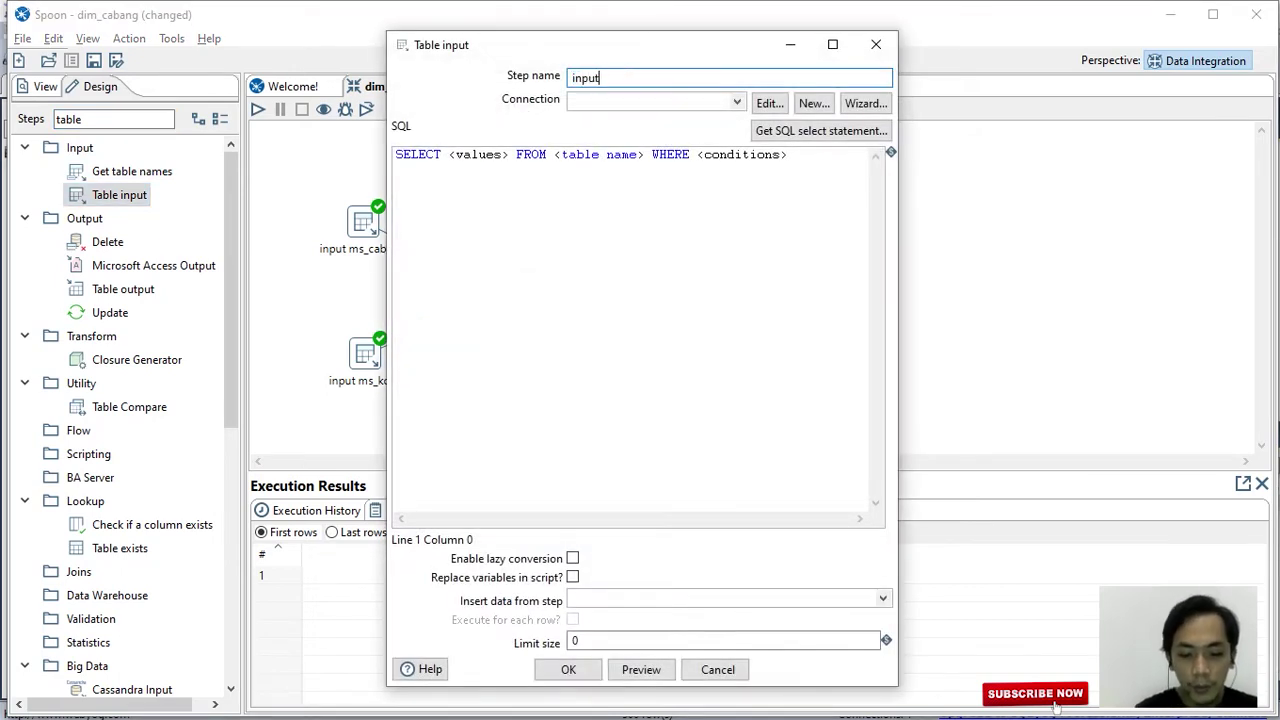
{"action": "type", "text": "_ppro"}
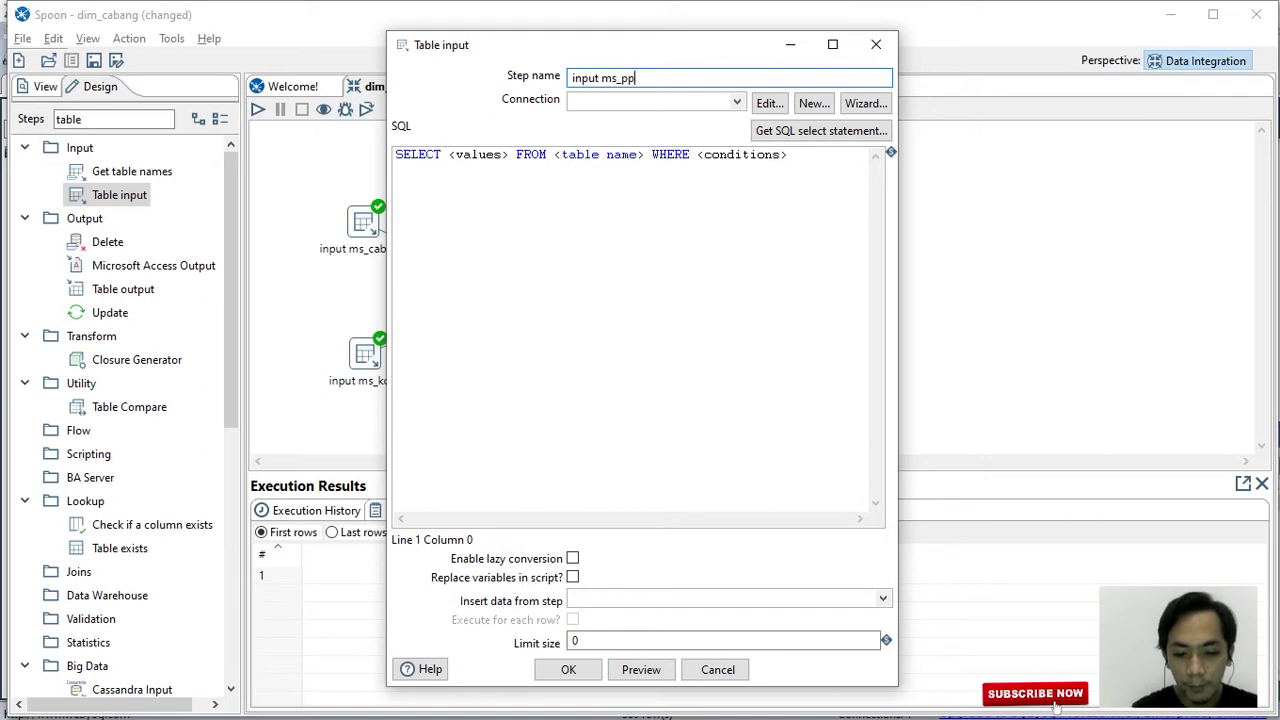
{"action": "key", "text": "BackSpace"}
{"action": "key", "text": "BackSpace"}
{"action": "key", "text": "BackSpace"}
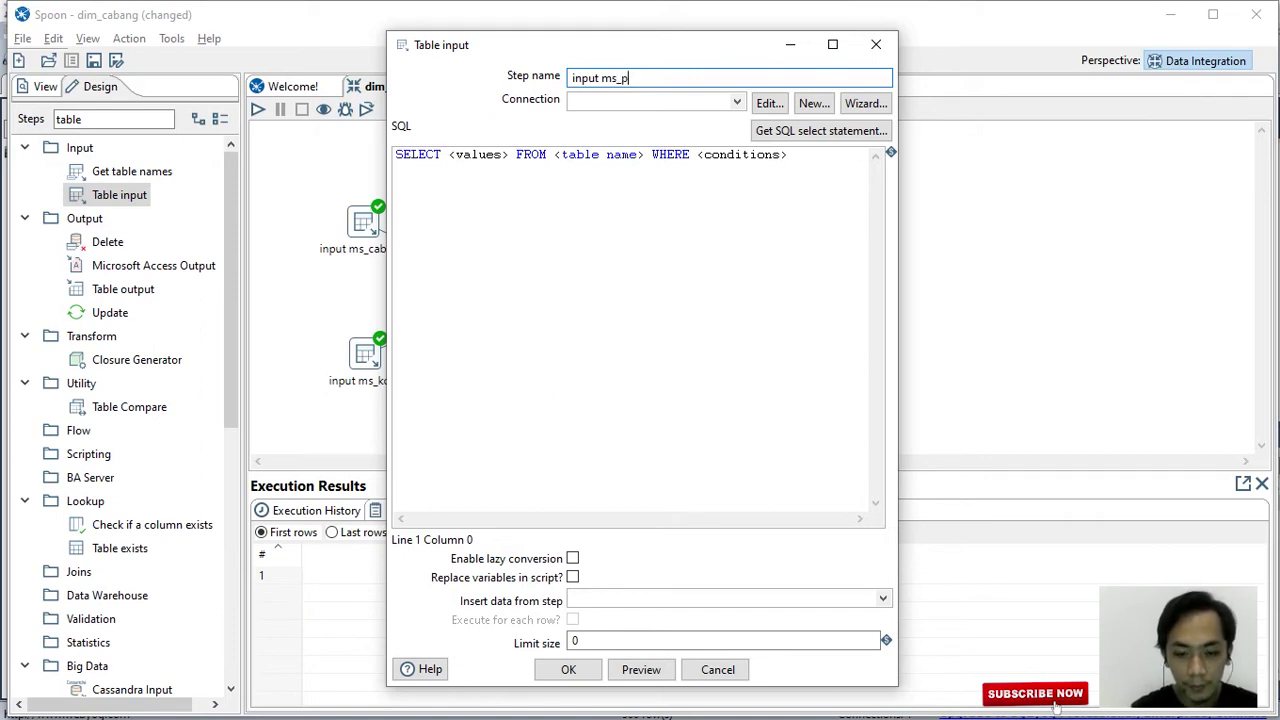
{"action": "type", "text": "ropinsi"}
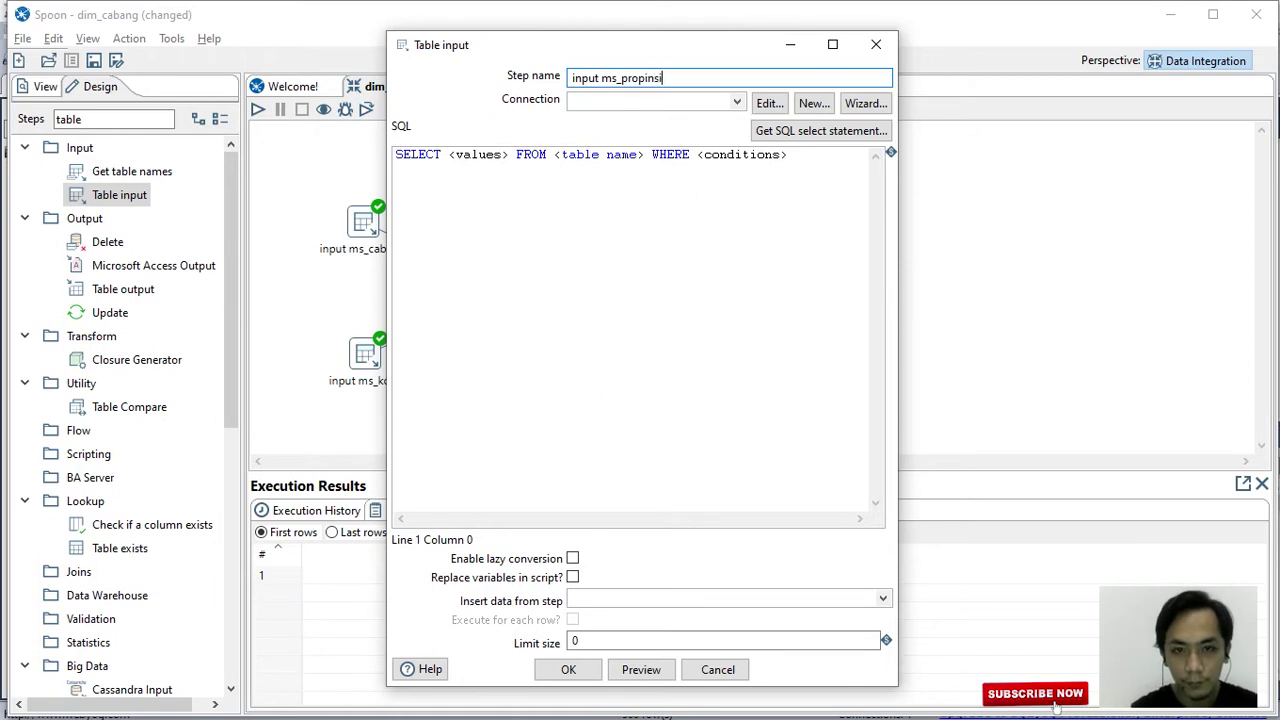
Set the phi_minimart connection for input ms_propinsi and generate its SELECT statement from the ms_propinsi table with the field names included.
{"action": "left_click", "coordinate": [736, 102]}
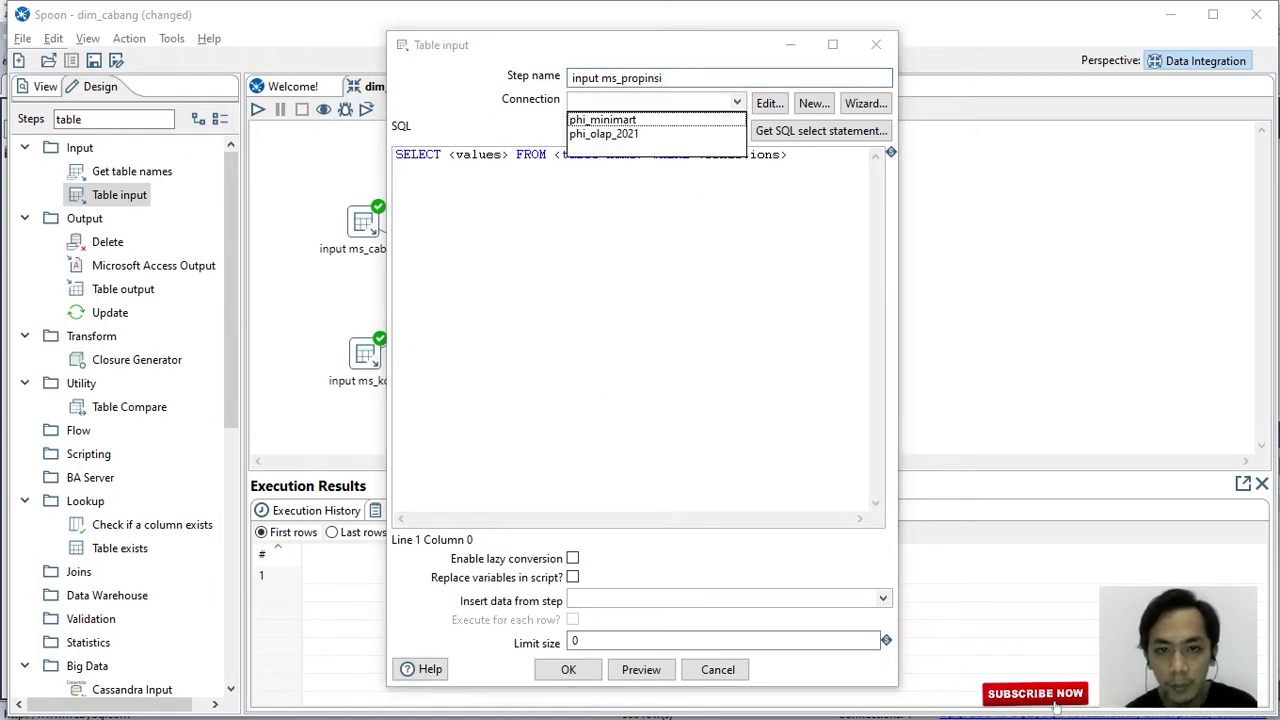
{"action": "key", "text": "Return"}
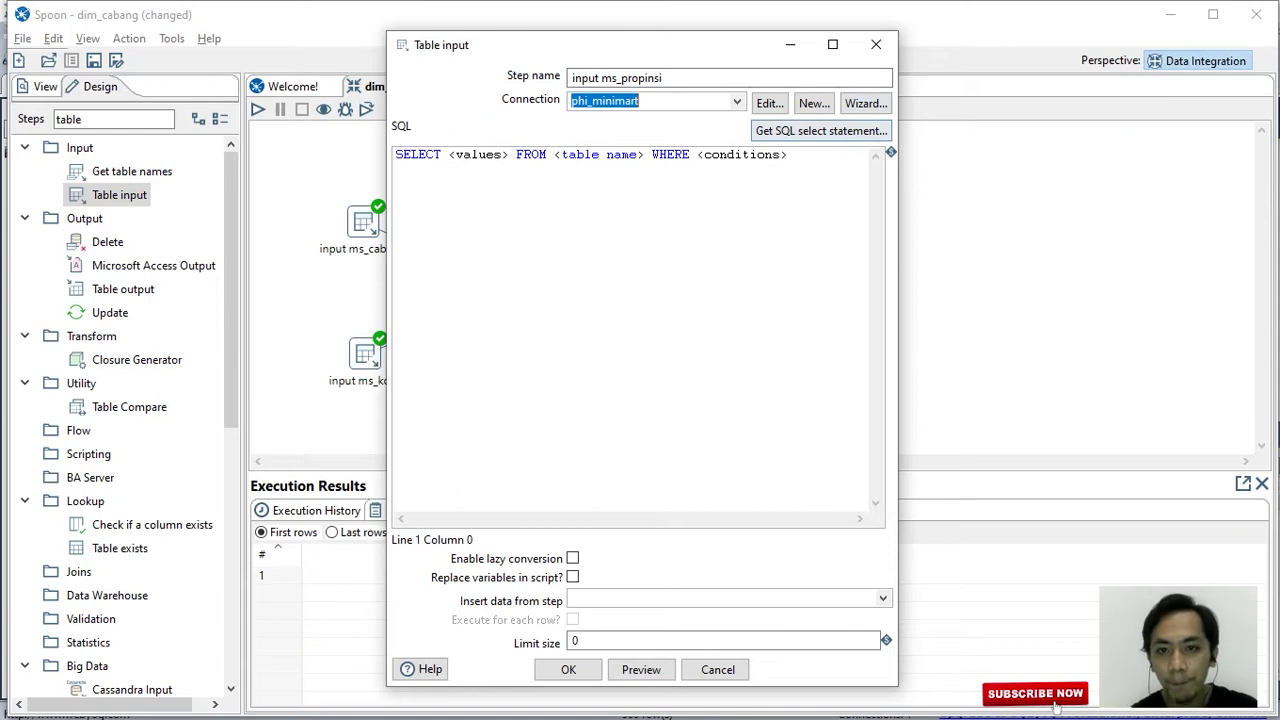
{"action": "key", "text": "Tab"}
{"action": "key", "text": "Return"}
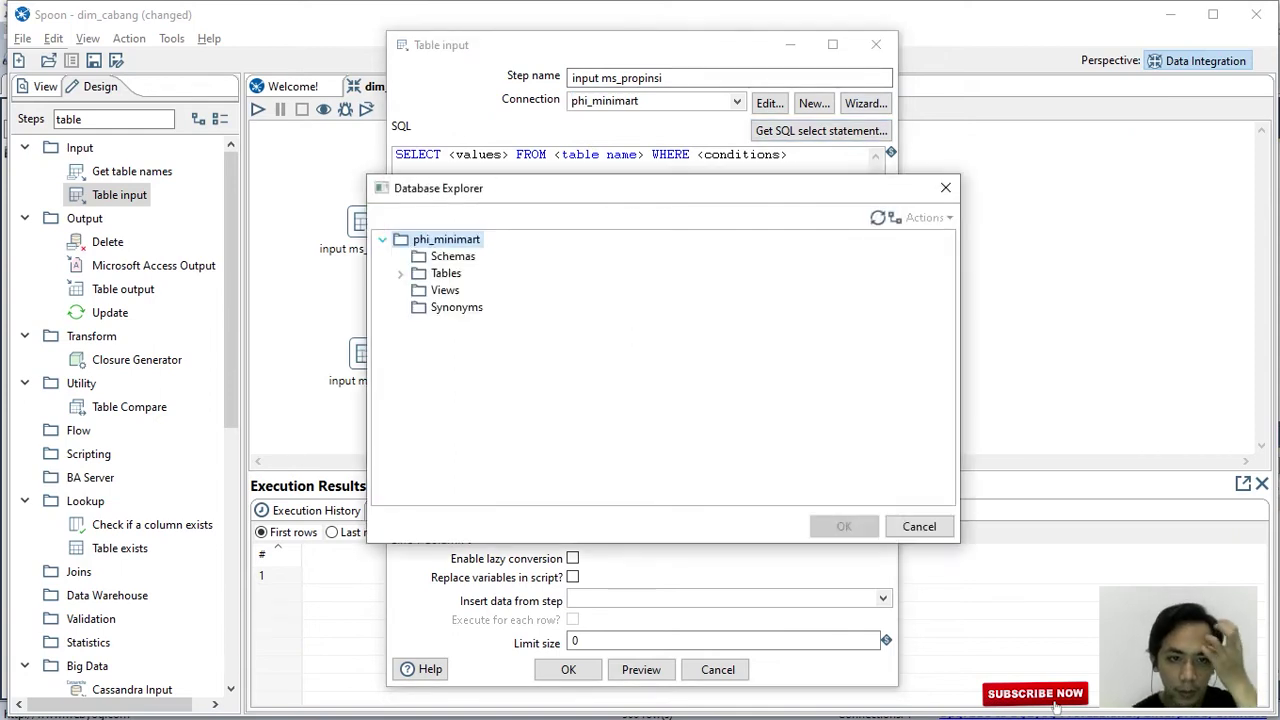
{"action": "left_click", "coordinate": [400, 273]}
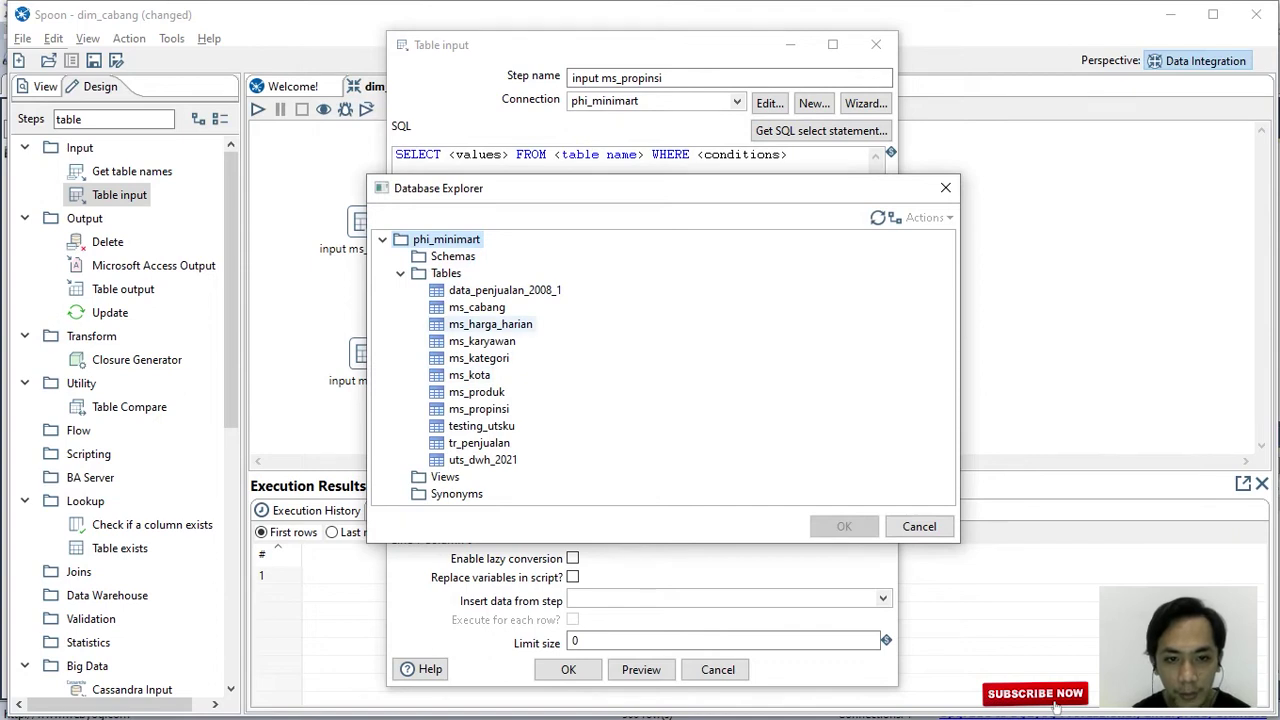
{"action": "left_click", "coordinate": [479, 409]}
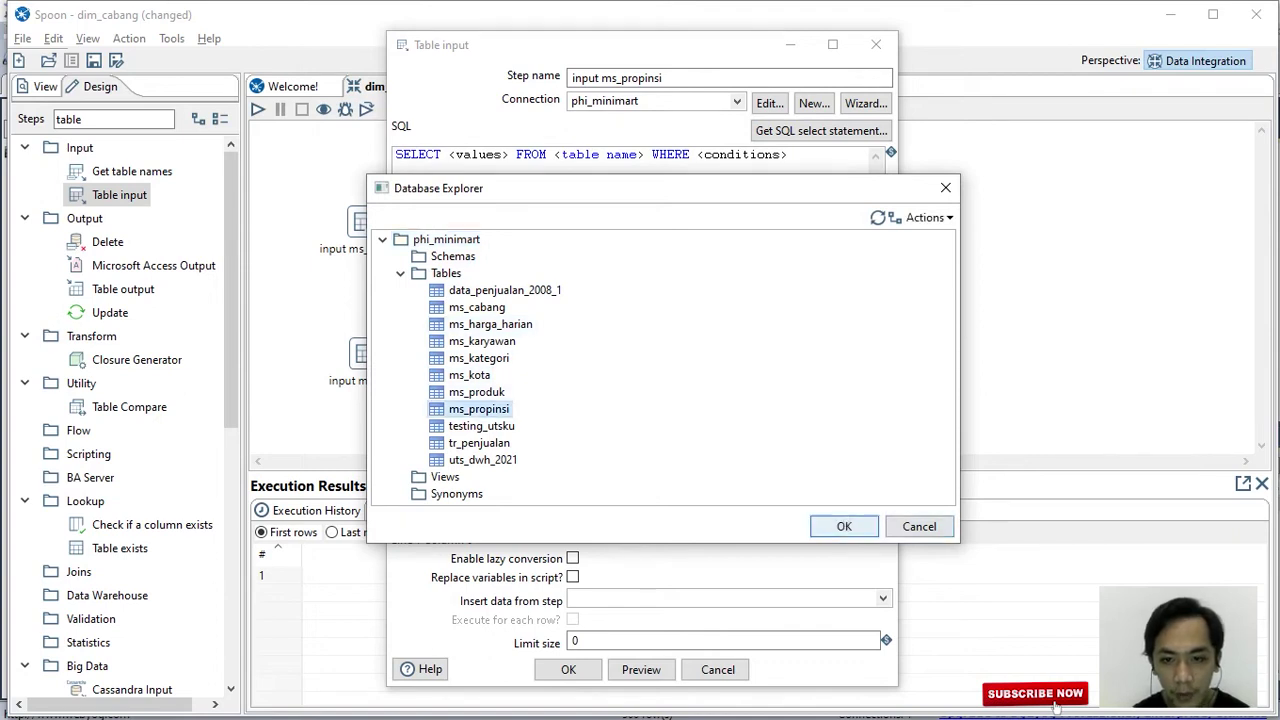
{"action": "left_click", "coordinate": [844, 526]}
{"action": "left_click", "coordinate": [603, 438]}
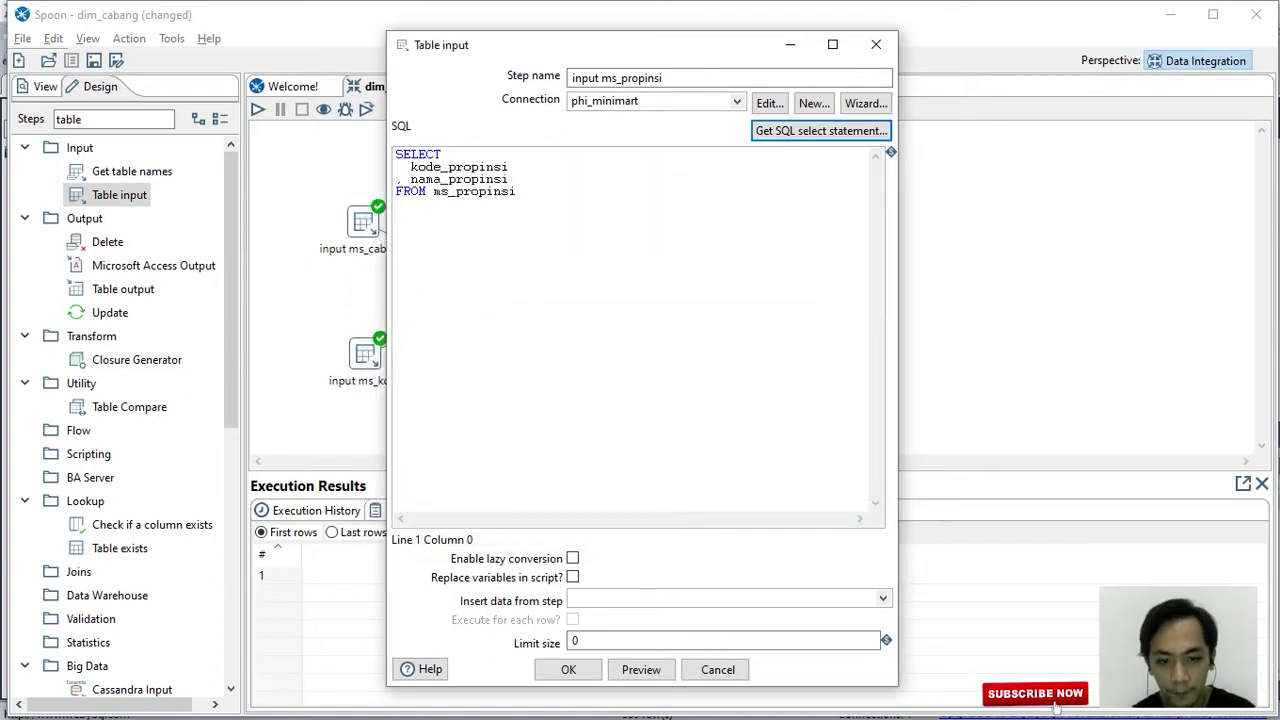
{"action": "left_click", "coordinate": [568, 669]}
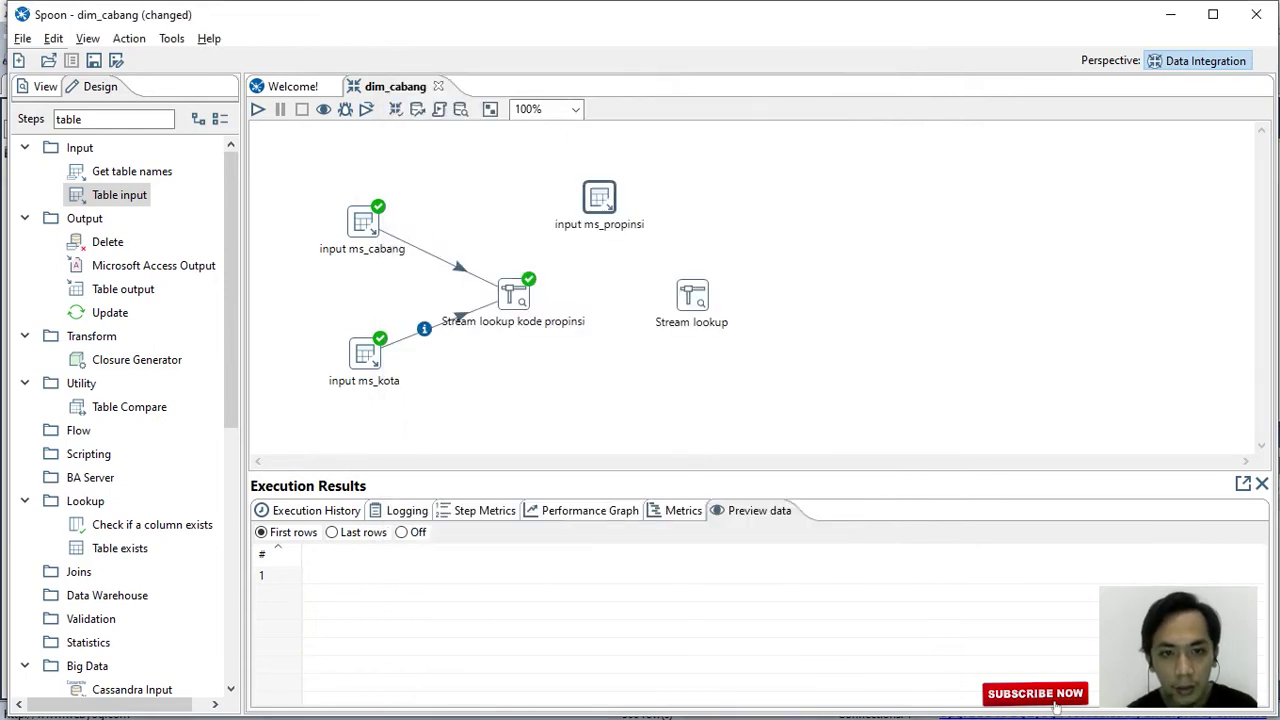
Switch to ERD UAS.drawio in diagrams.net, check the dim_cabang table's fields and lookup inputs, and return to Spoon.
{"action": "key", "text": "alt+Tab"}
{"action": "key", "text": "alt+Tab"}
{"action": "key", "text": "alt+Tab"}
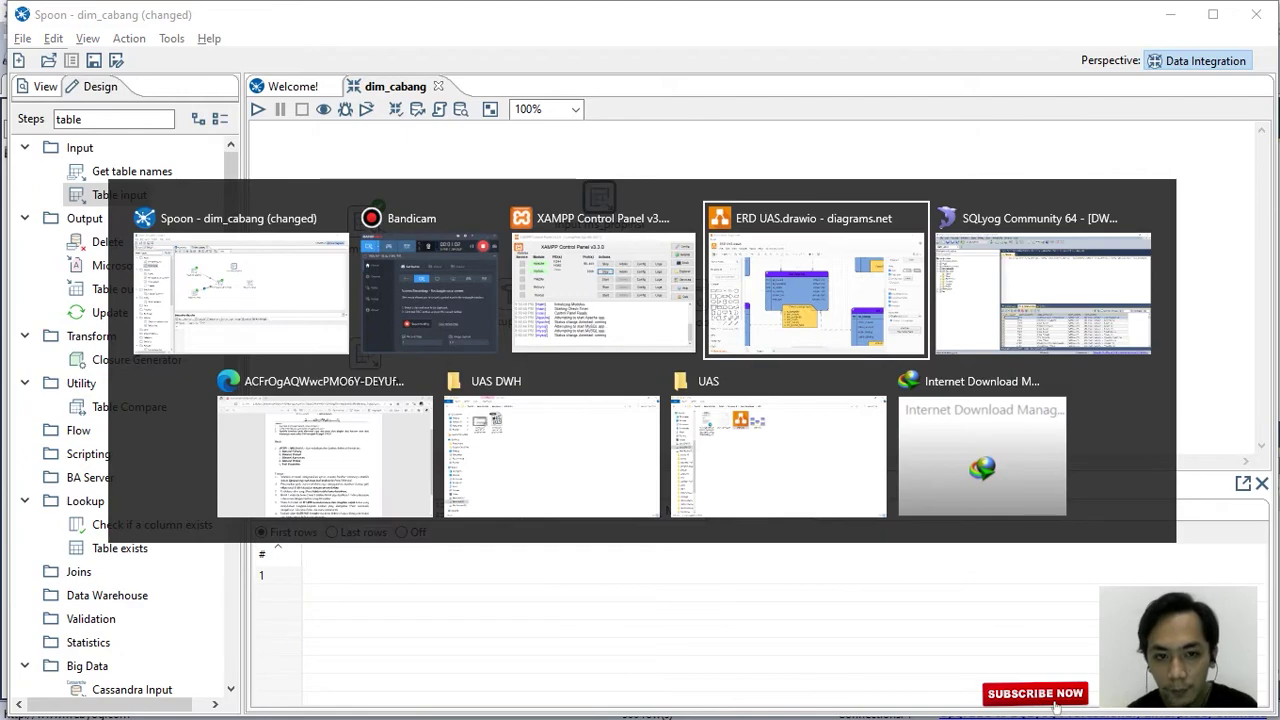
{"action": "left_click_drag", "start_coordinate": [527, 341], "coordinate": [338, 358]}
{"action": "left_click_drag", "start_coordinate": [635, 405], "coordinate": [430, 208]}
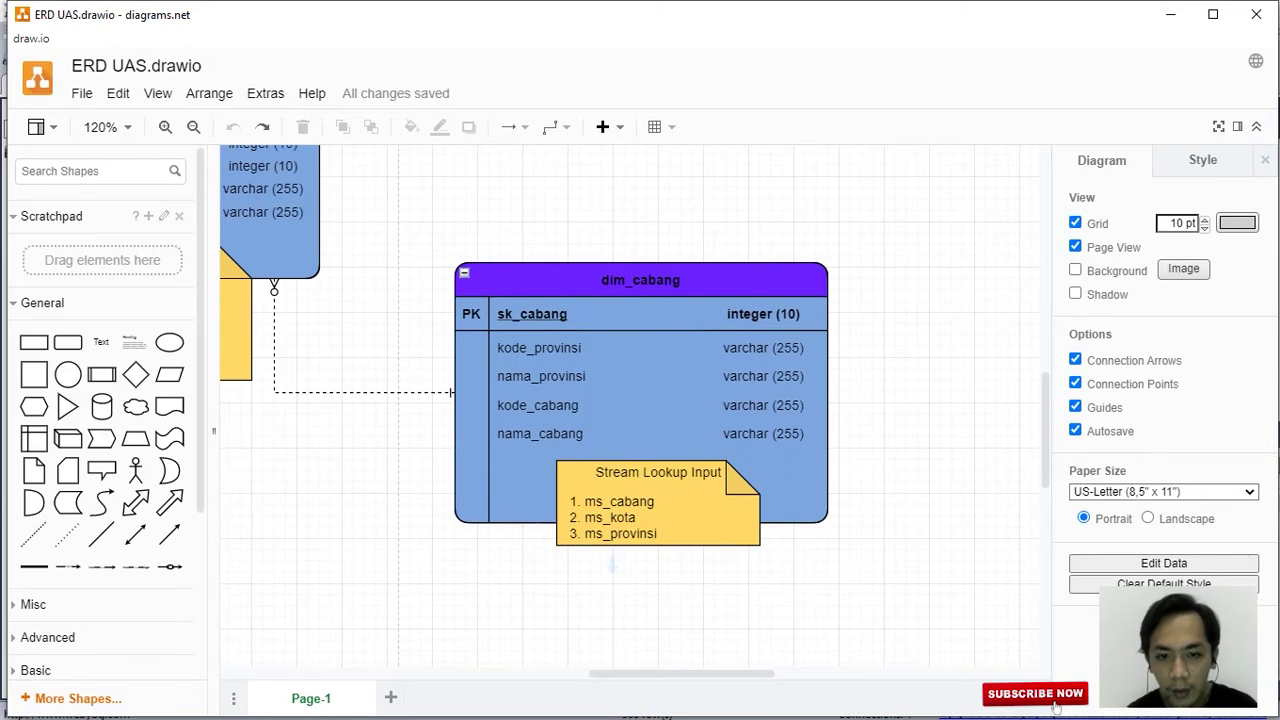
{"action": "key", "text": "alt+Tab"}
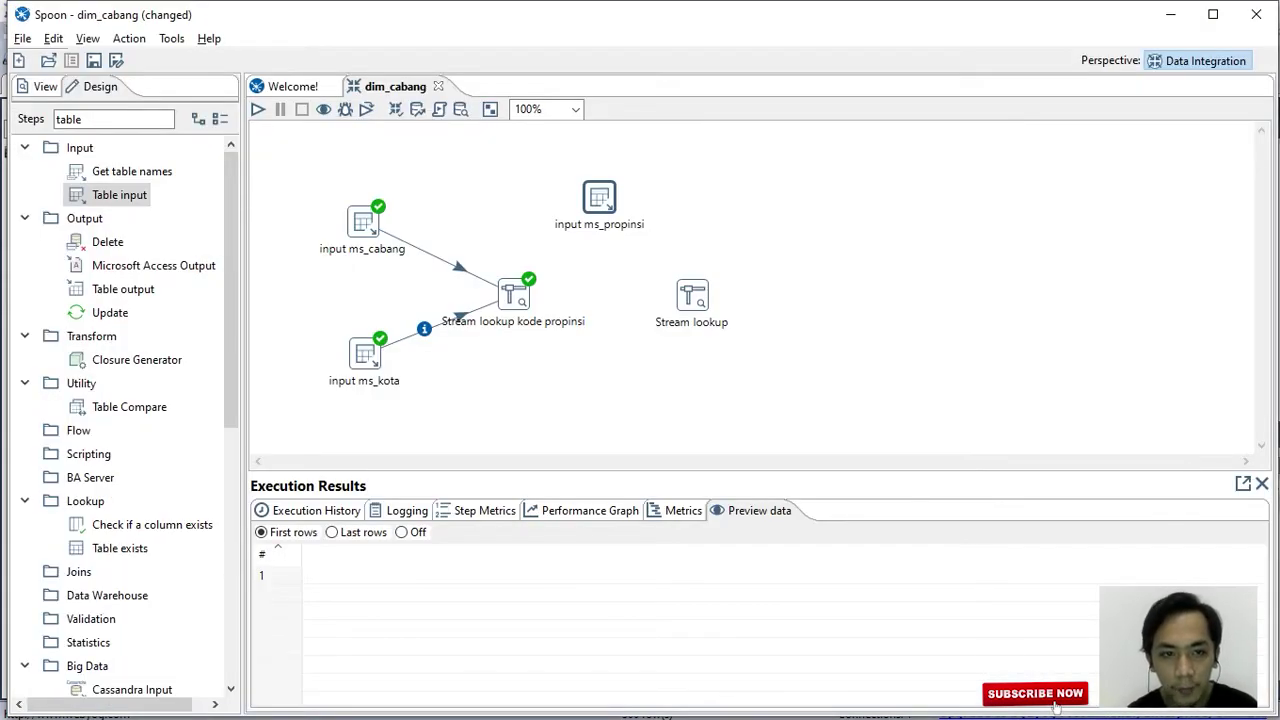
Create hops from input ms_propinsi and from Stream lookup kode propinsi to the second Stream lookup step.
{"action": "right_click", "coordinate": [372, 358]}
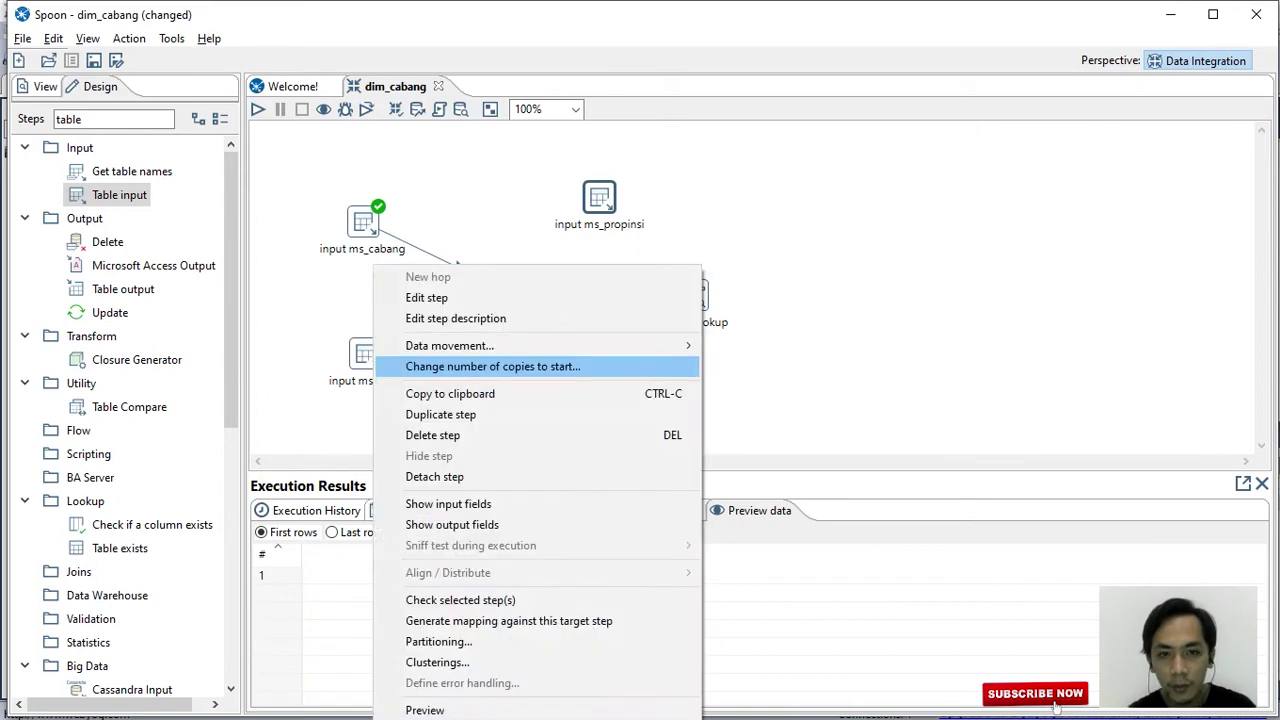
{"action": "key", "text": "Escape"}
{"action": "left_click", "coordinate": [599, 197]}
{"action": "mouse_move", "coordinate": [599, 197]}
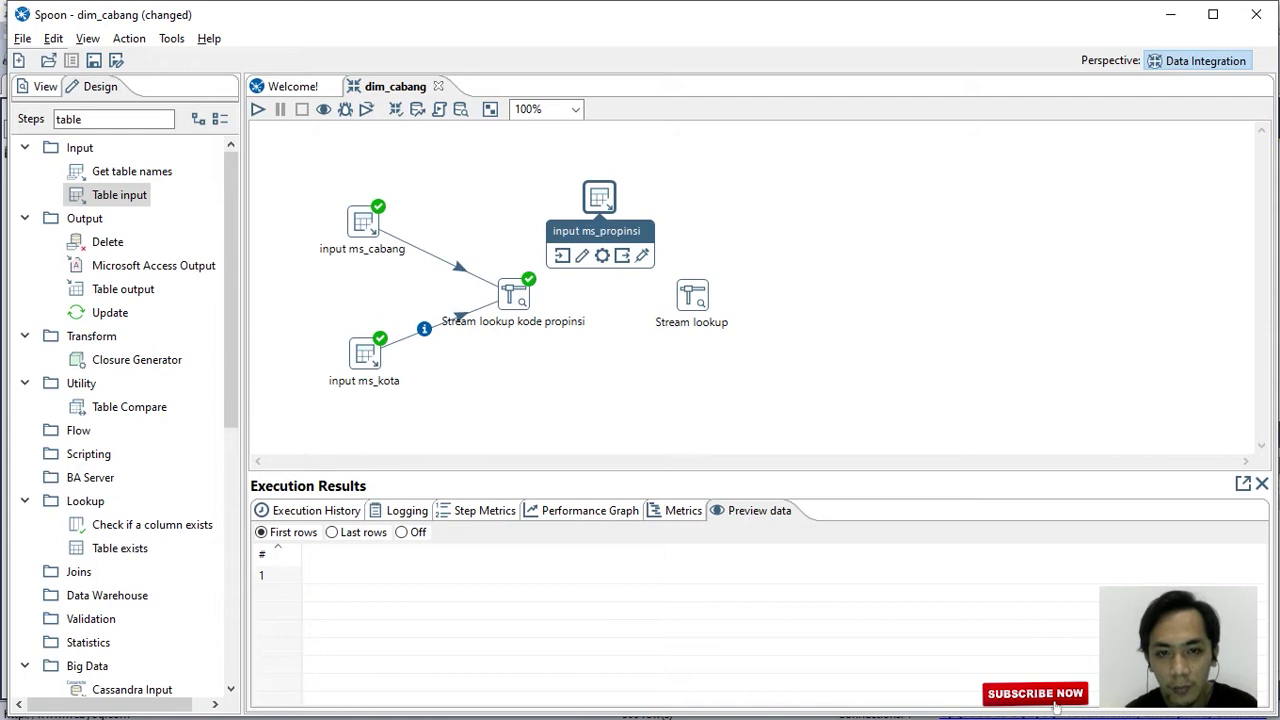
{"action": "left_click_drag", "start_coordinate": [622, 255], "coordinate": [692, 295]}
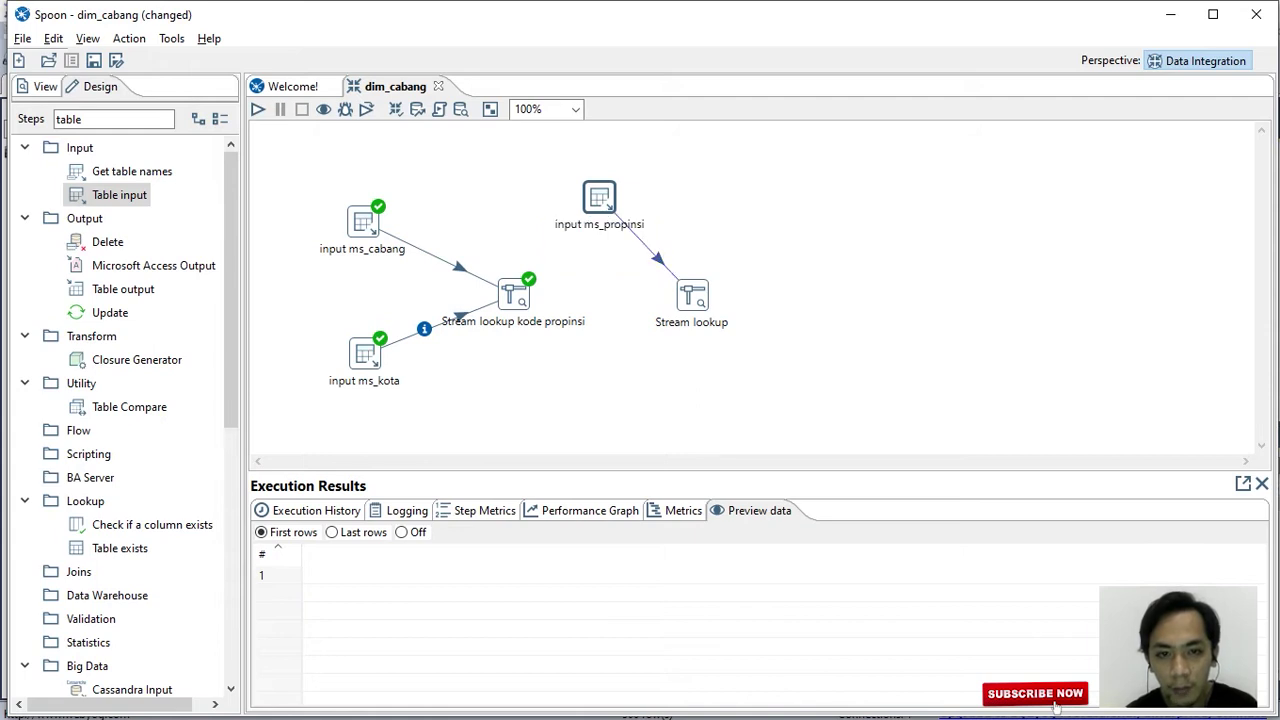
{"action": "left_click", "coordinate": [514, 293]}
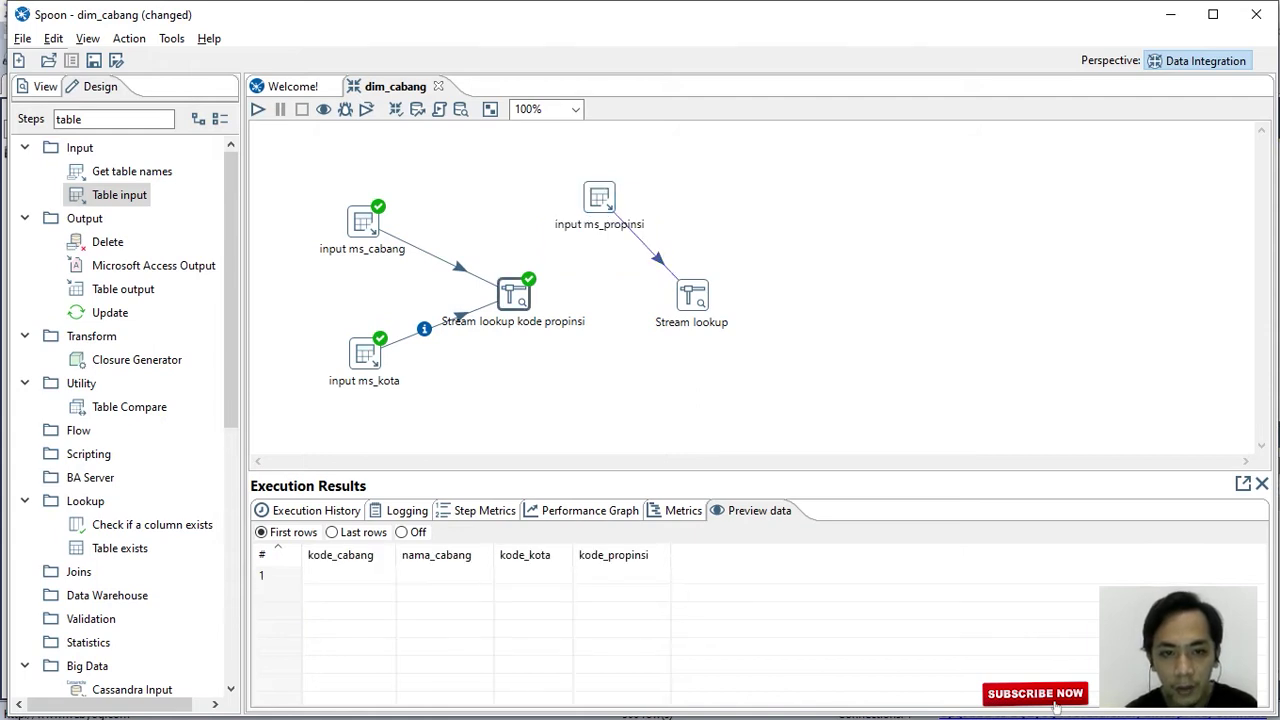
{"action": "mouse_move", "coordinate": [513, 292]}
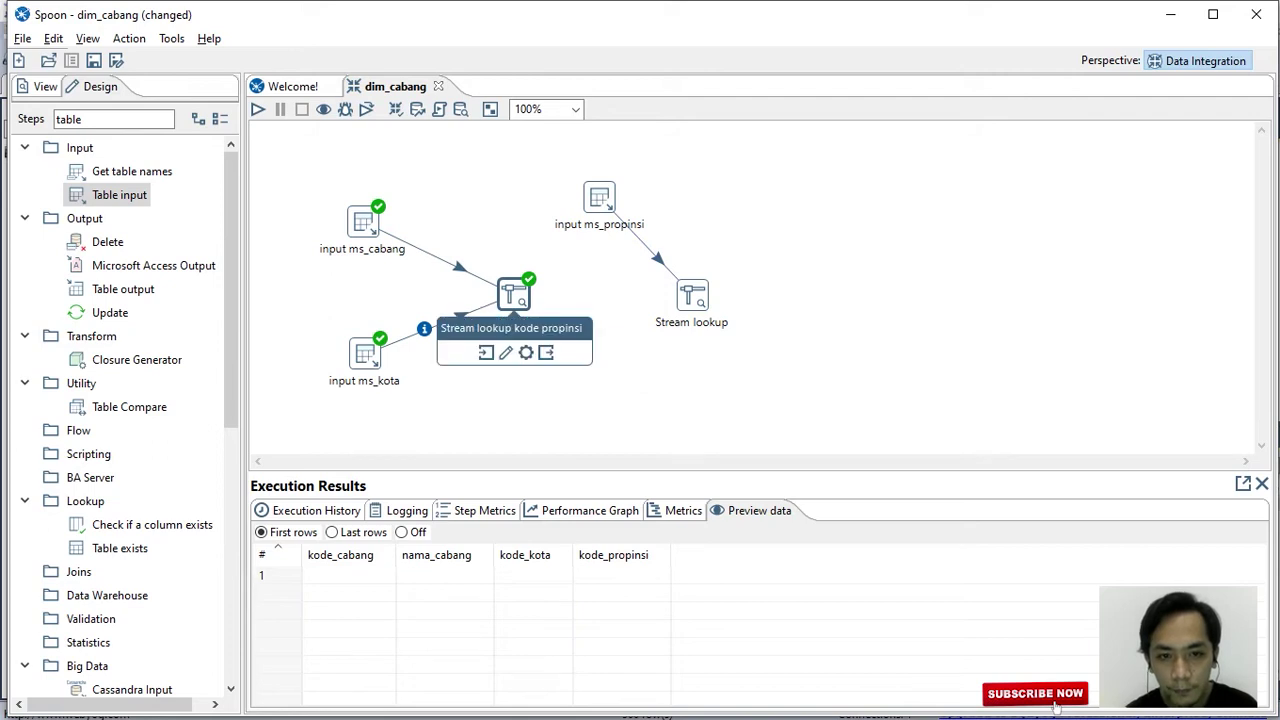
{"action": "left_click_drag", "start_coordinate": [545, 352], "coordinate": [692, 295]}
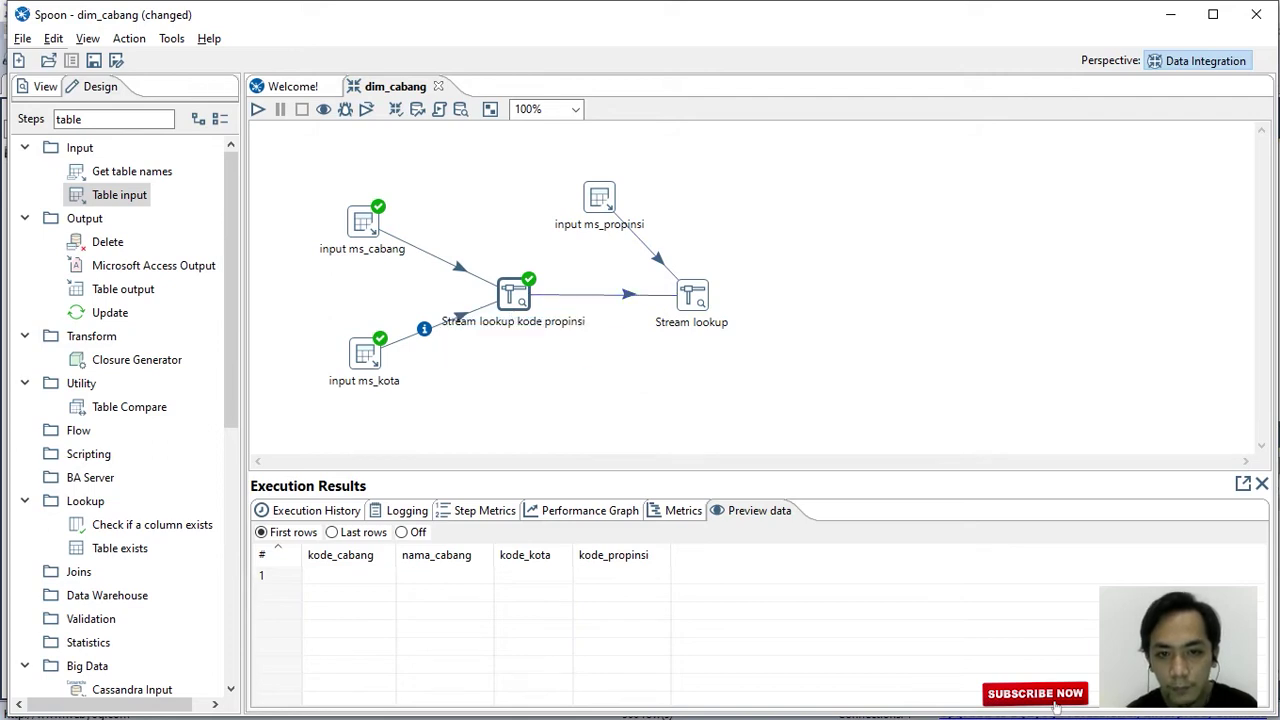
Rename the second Stream lookup step Stream lookup nama propinsi and set its lookup step to input ms_propinsi.
{"action": "double_click", "coordinate": [692, 295]}
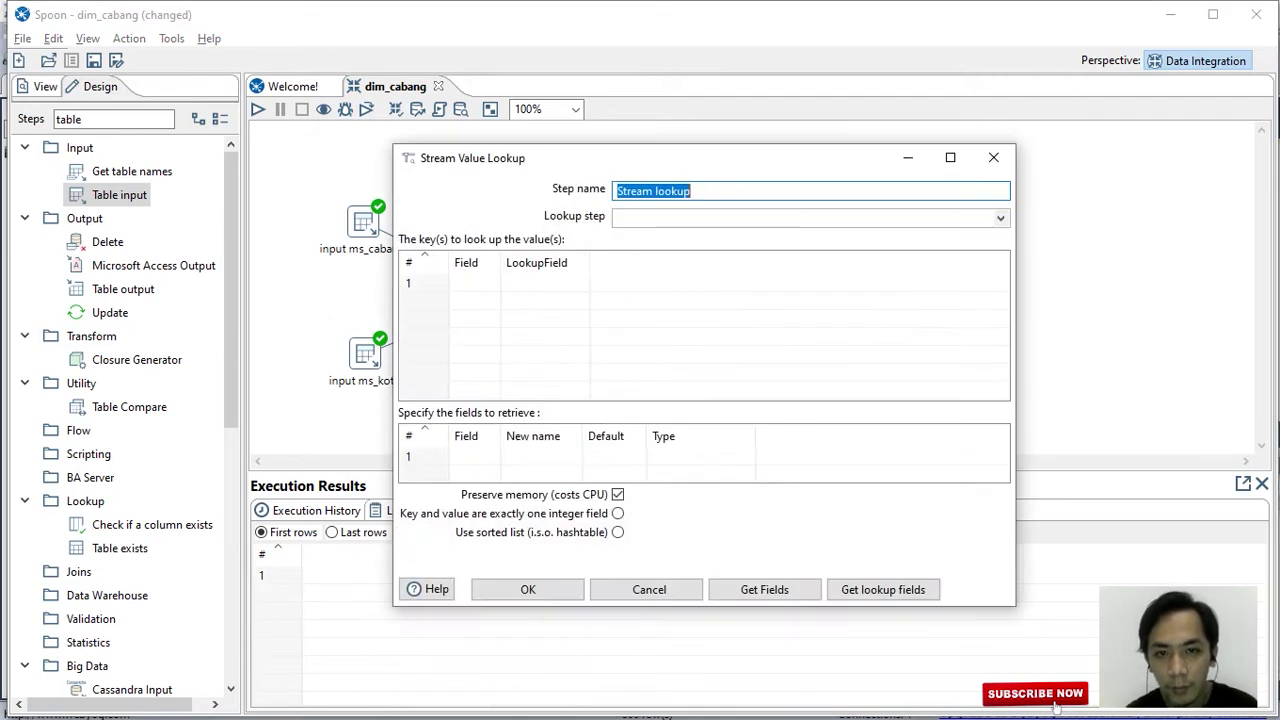
{"action": "left_click", "coordinate": [691, 191]}
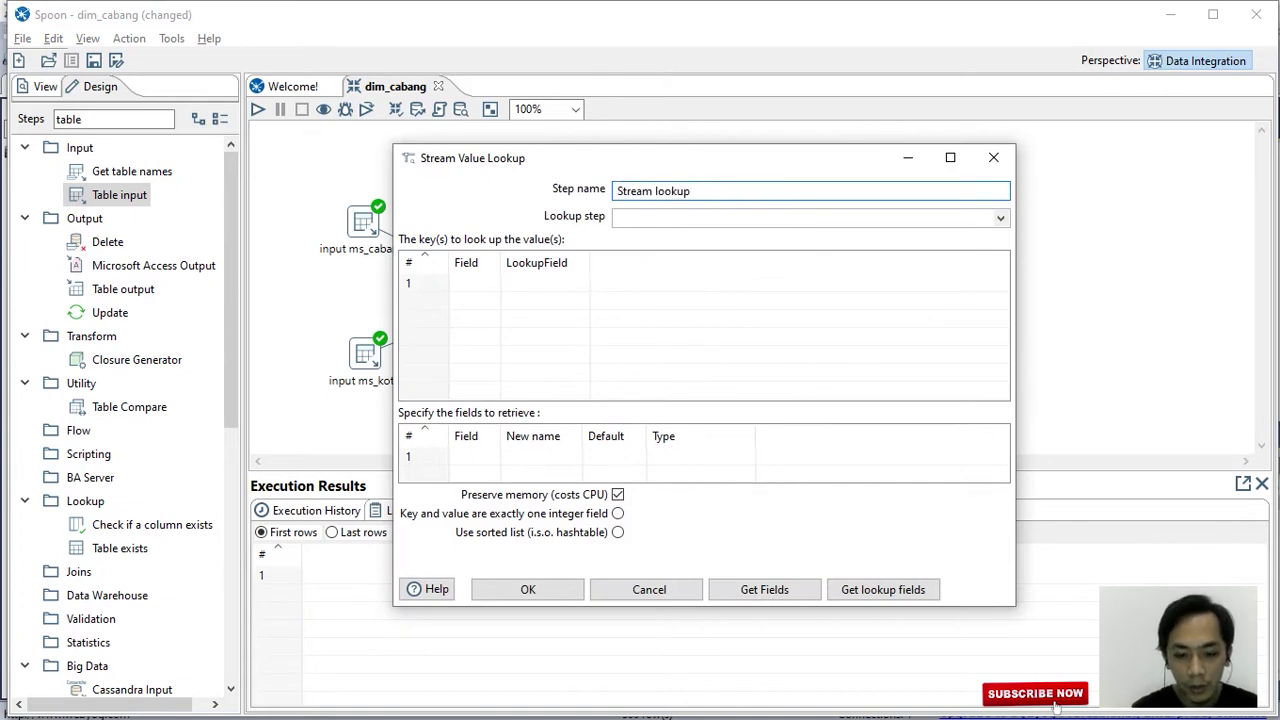
{"action": "type", "text": "nam"}
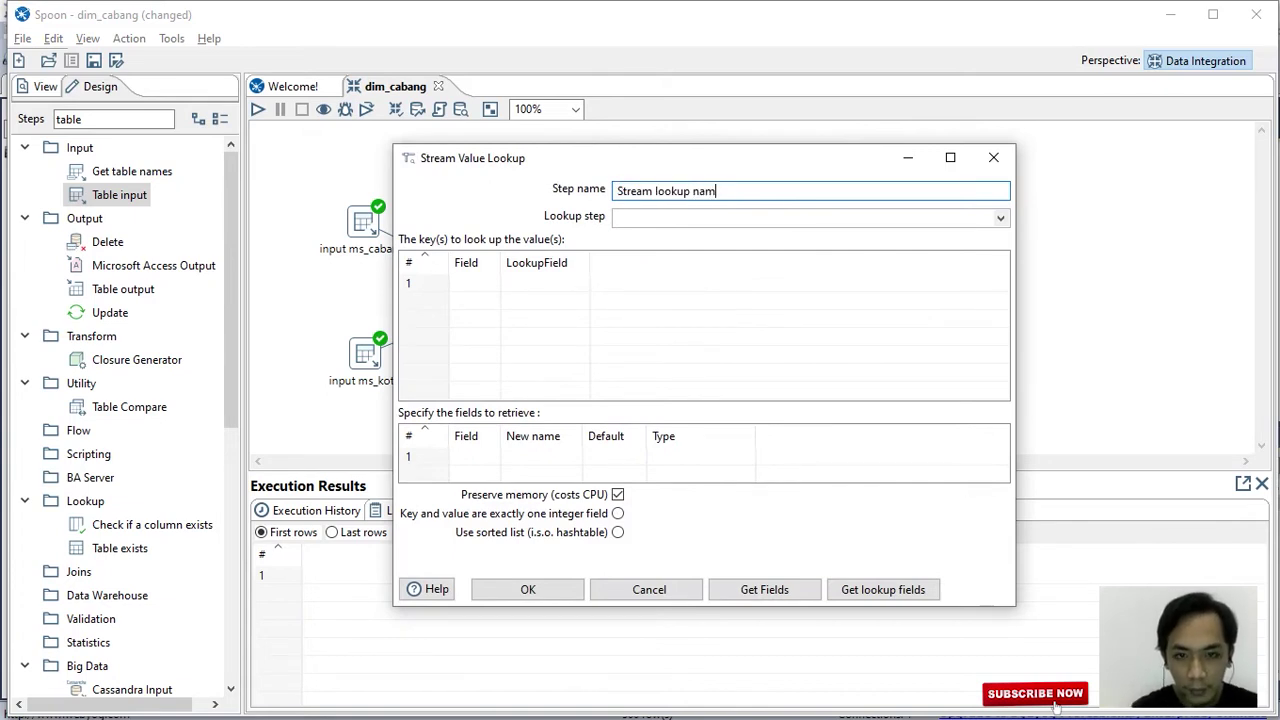
{"action": "type", "text": "a propinsi"}
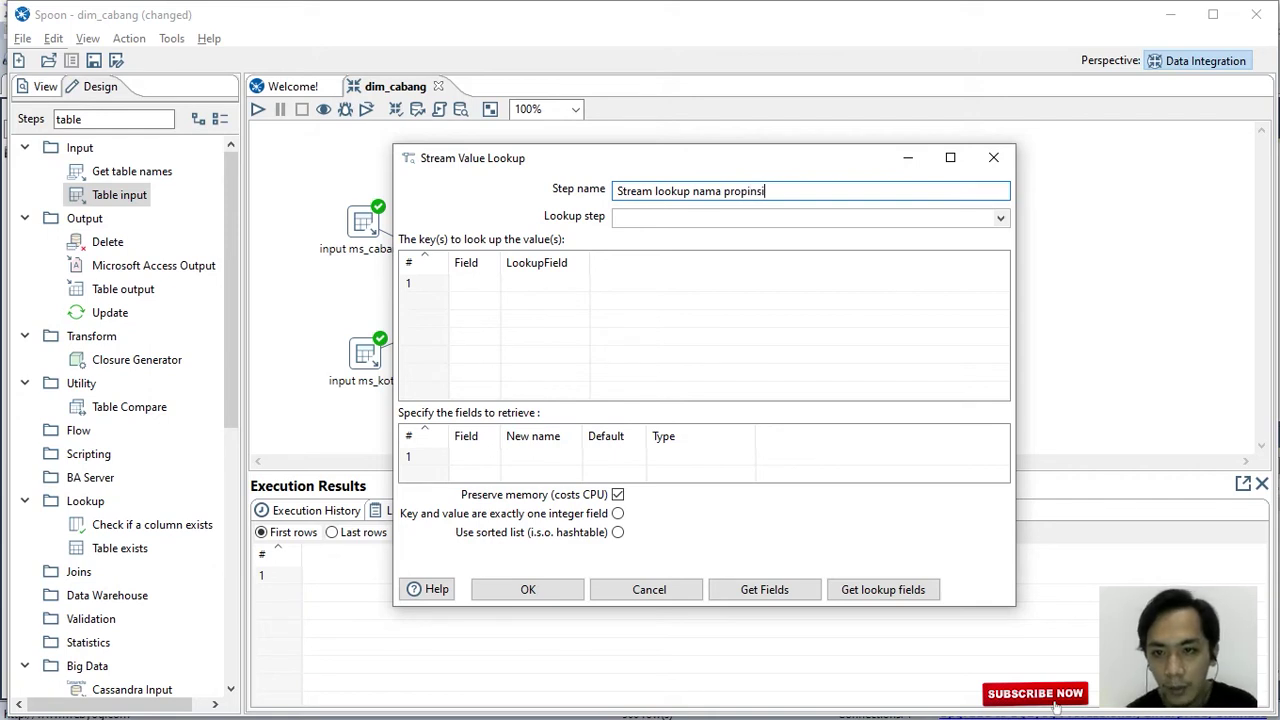
{"action": "left_click", "coordinate": [1000, 217]}
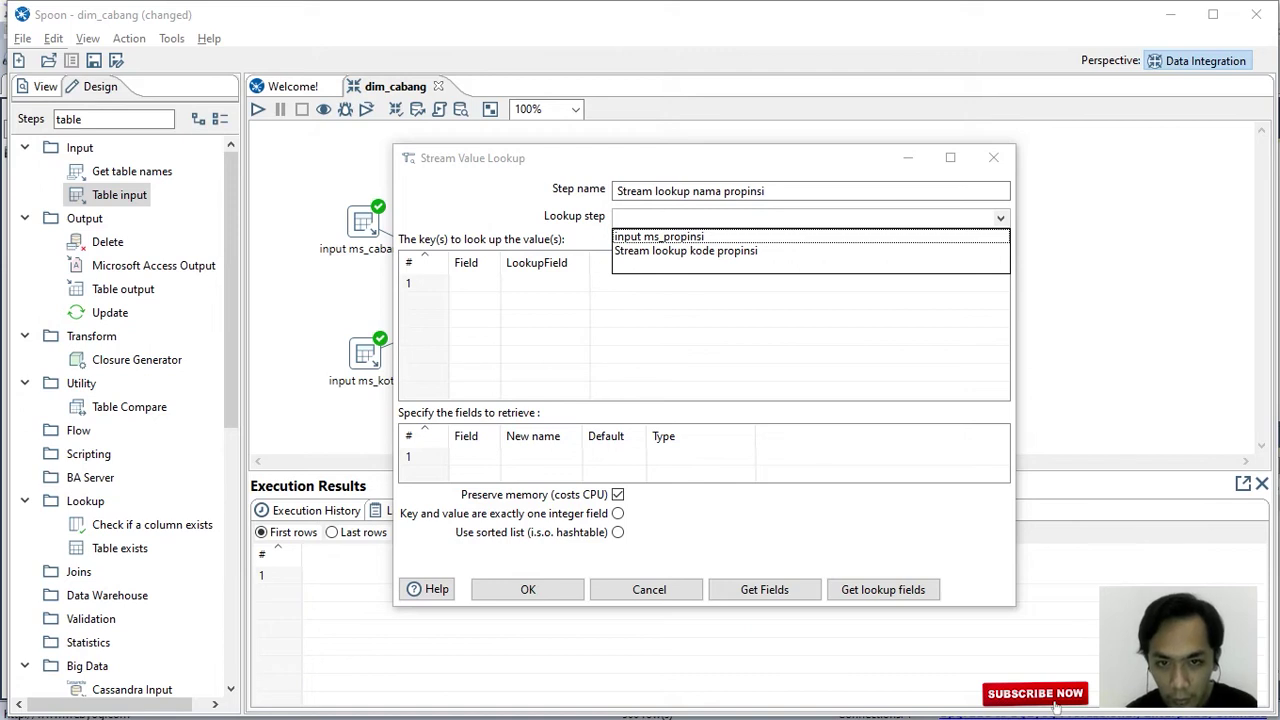
{"action": "key", "text": "Return"}
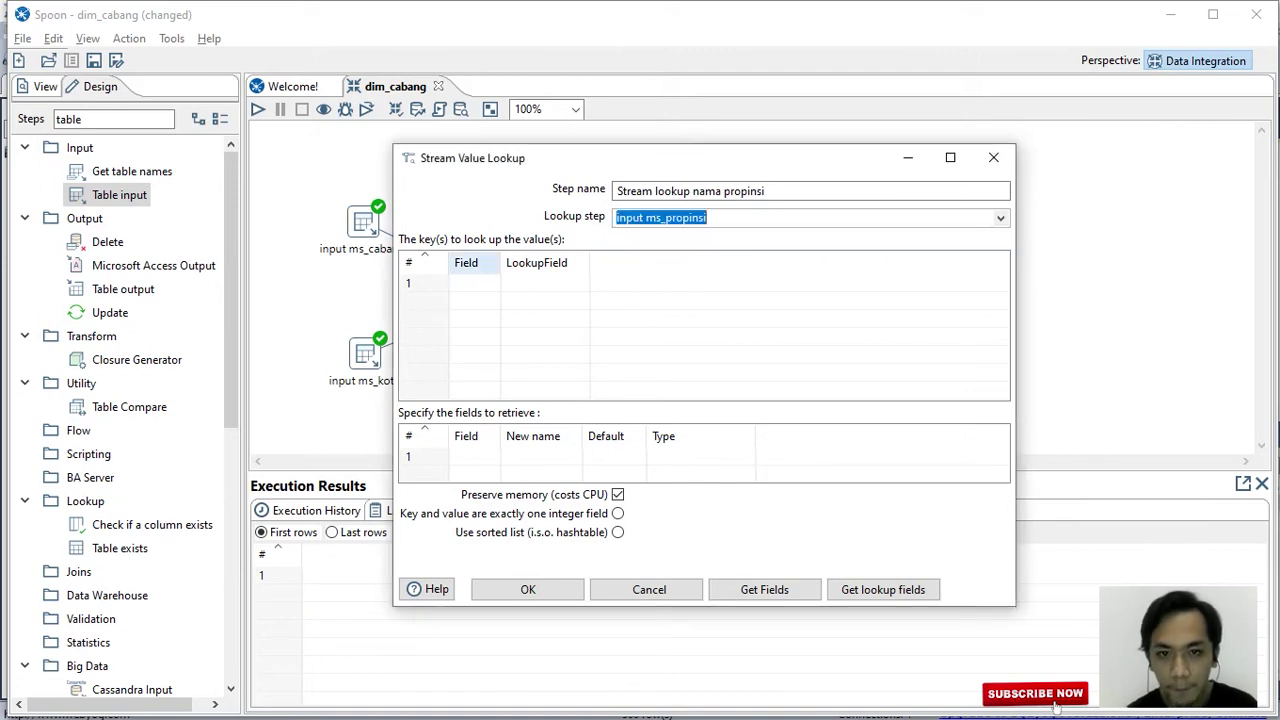
Set the lookup key of Stream lookup nama propinsi to match field kode_propinsi with lookup field kode_propinsi.
{"action": "key", "text": "Tab"}
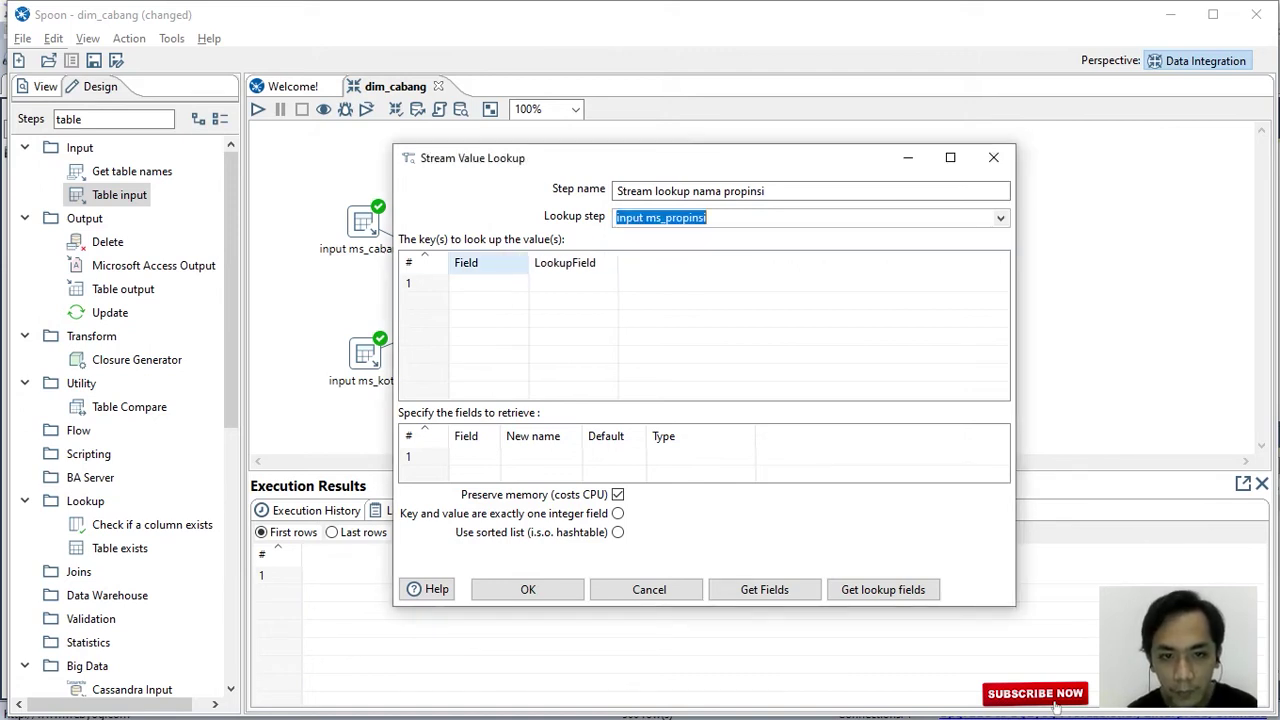
{"action": "key", "text": "Return"}
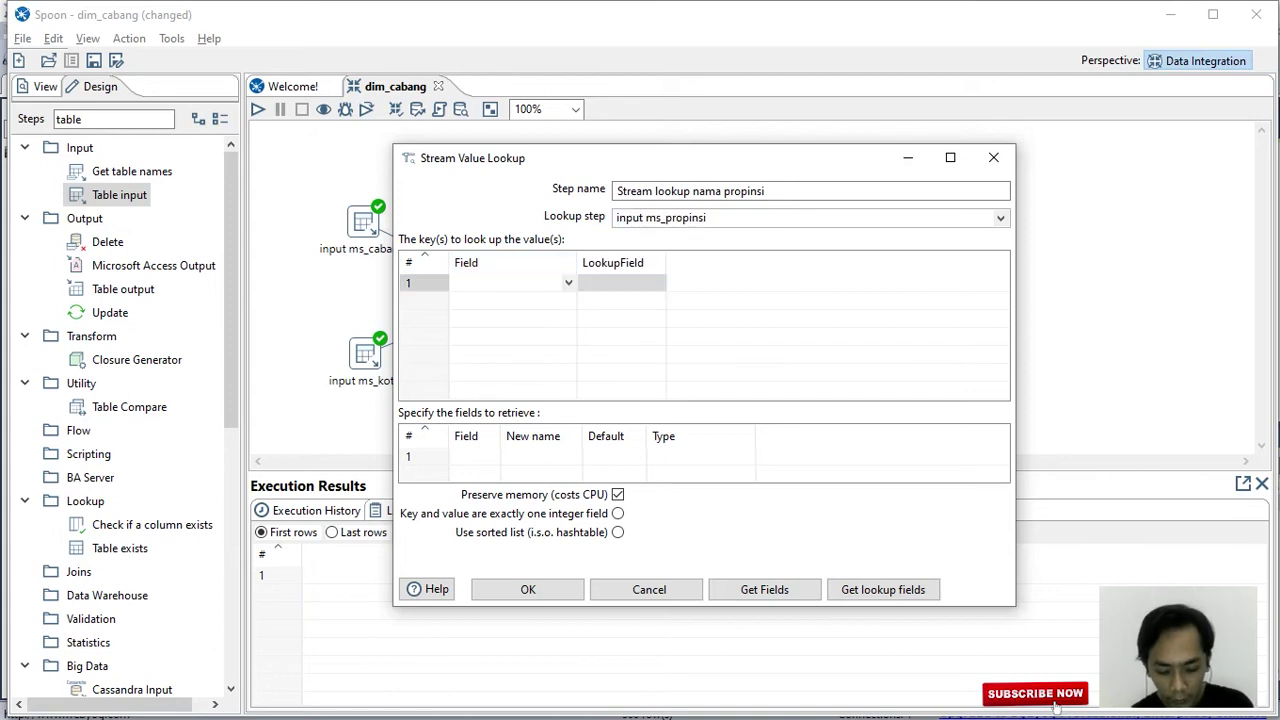
{"action": "type", "text": "ko"}
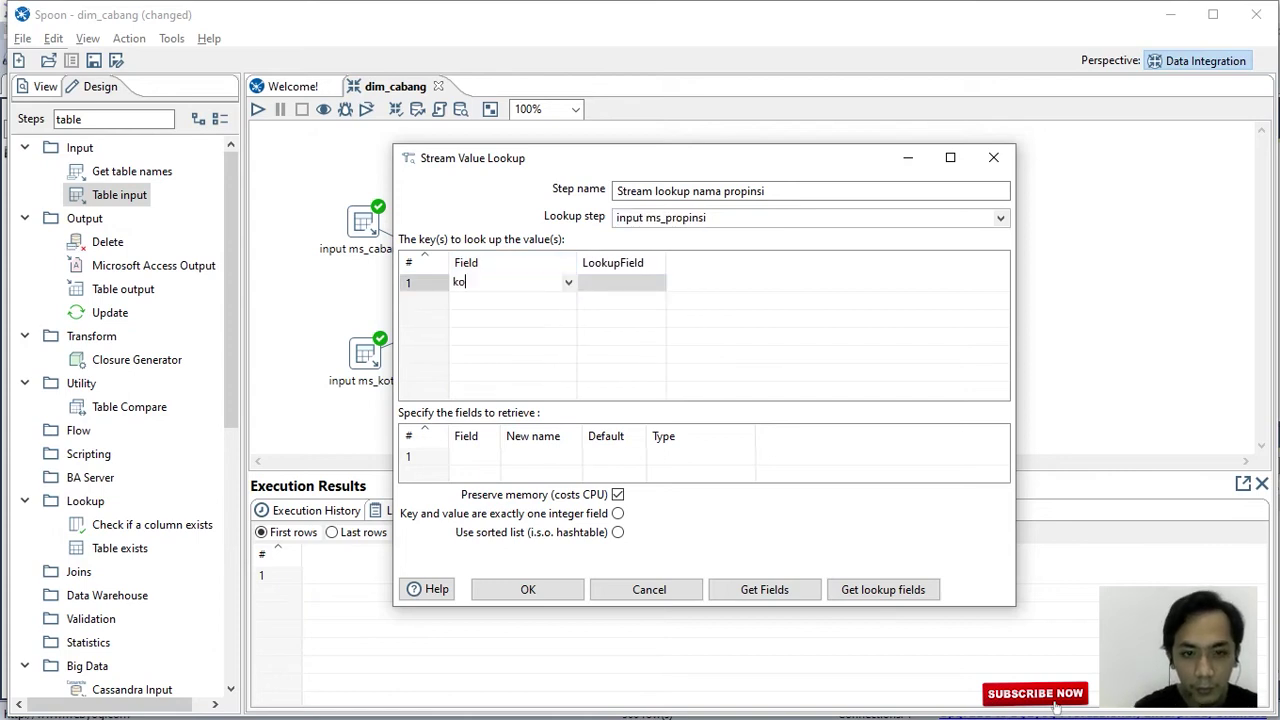
{"action": "key", "text": "BackSpace"}
{"action": "key", "text": "BackSpace"}
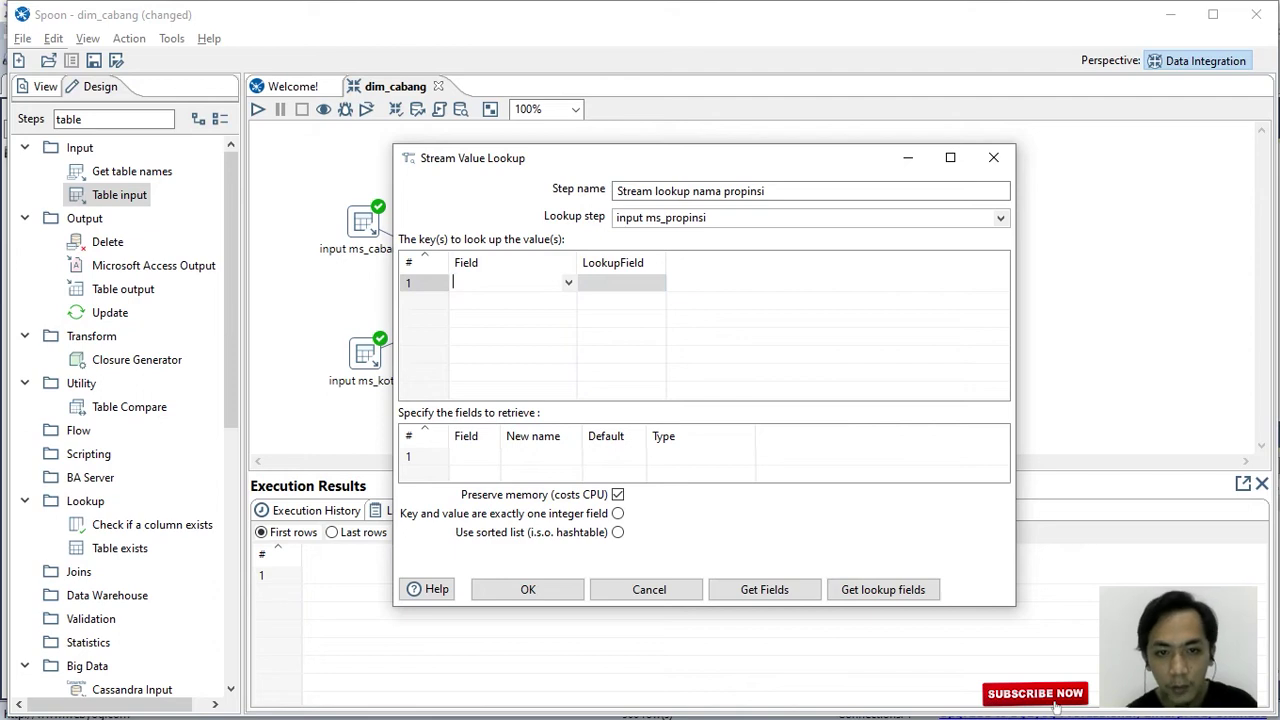
{"action": "key", "text": "alt+Down"}
{"action": "left_click", "coordinate": [487, 328]}
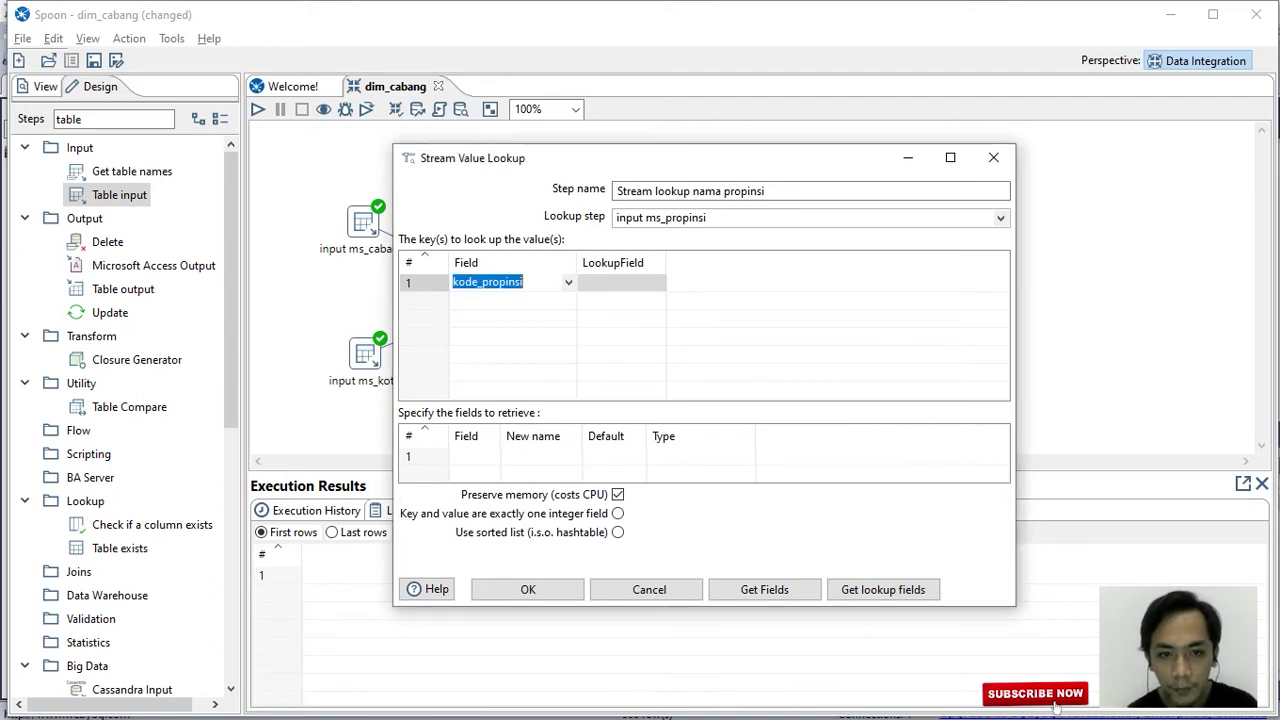
{"action": "left_click", "coordinate": [620, 283]}
{"action": "left_click", "coordinate": [657, 283]}
{"action": "key", "text": "Return"}
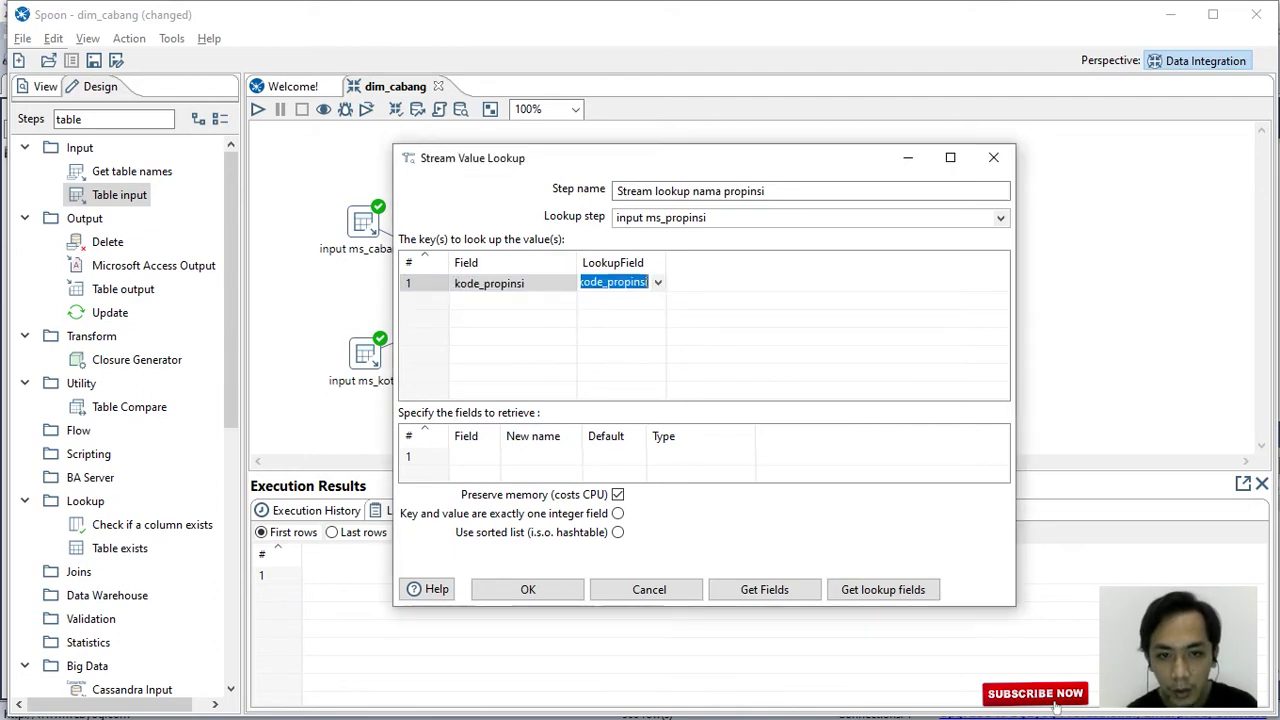
Retrieve nama_propinsi as a String in Stream lookup nama propinsi and run the transformation locally.
{"action": "left_click_drag", "start_coordinate": [500, 436], "coordinate": [548, 436]}
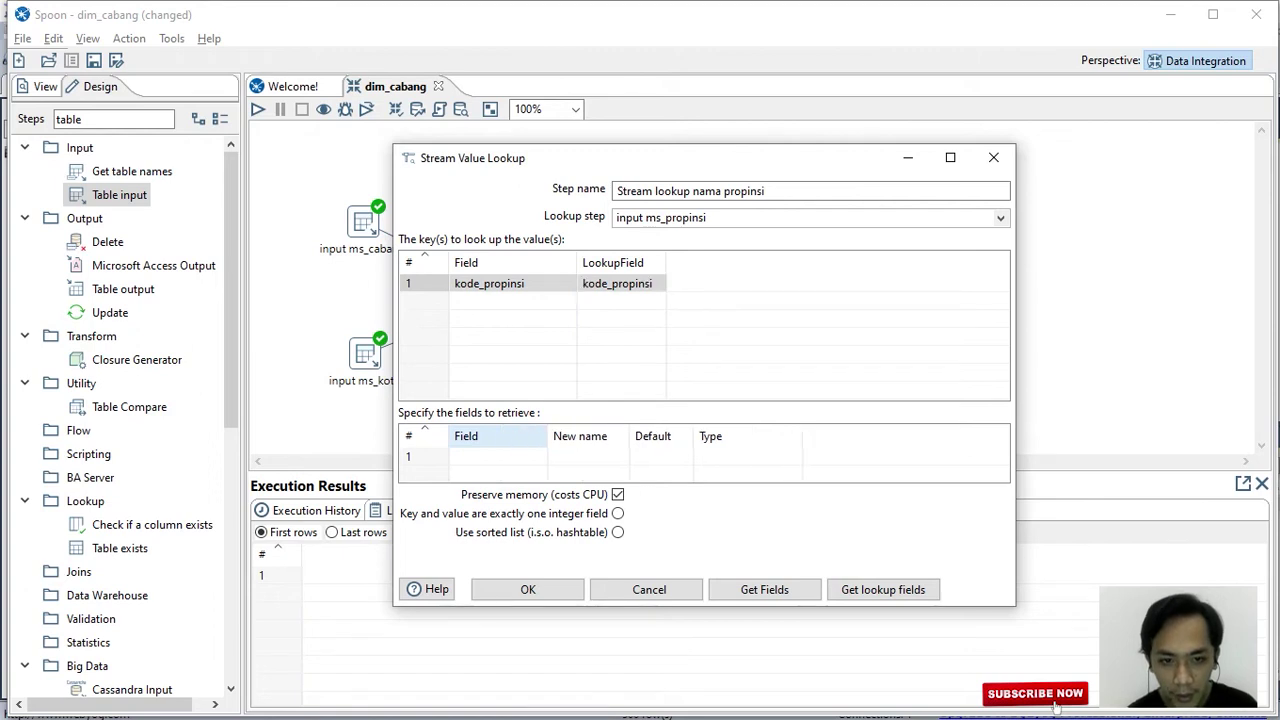
{"action": "left_click", "coordinate": [495, 456]}
{"action": "key", "text": "alt+Down"}
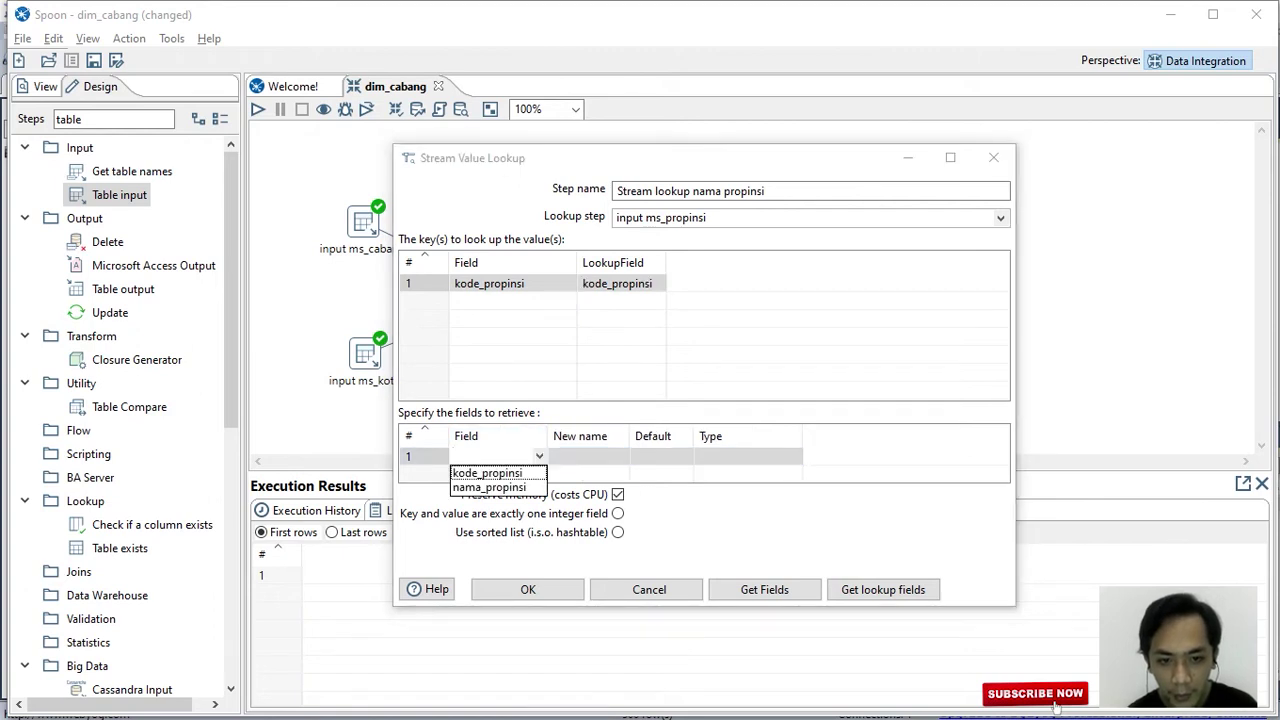
{"action": "left_click", "coordinate": [490, 487]}
{"action": "left_click", "coordinate": [744, 456]}
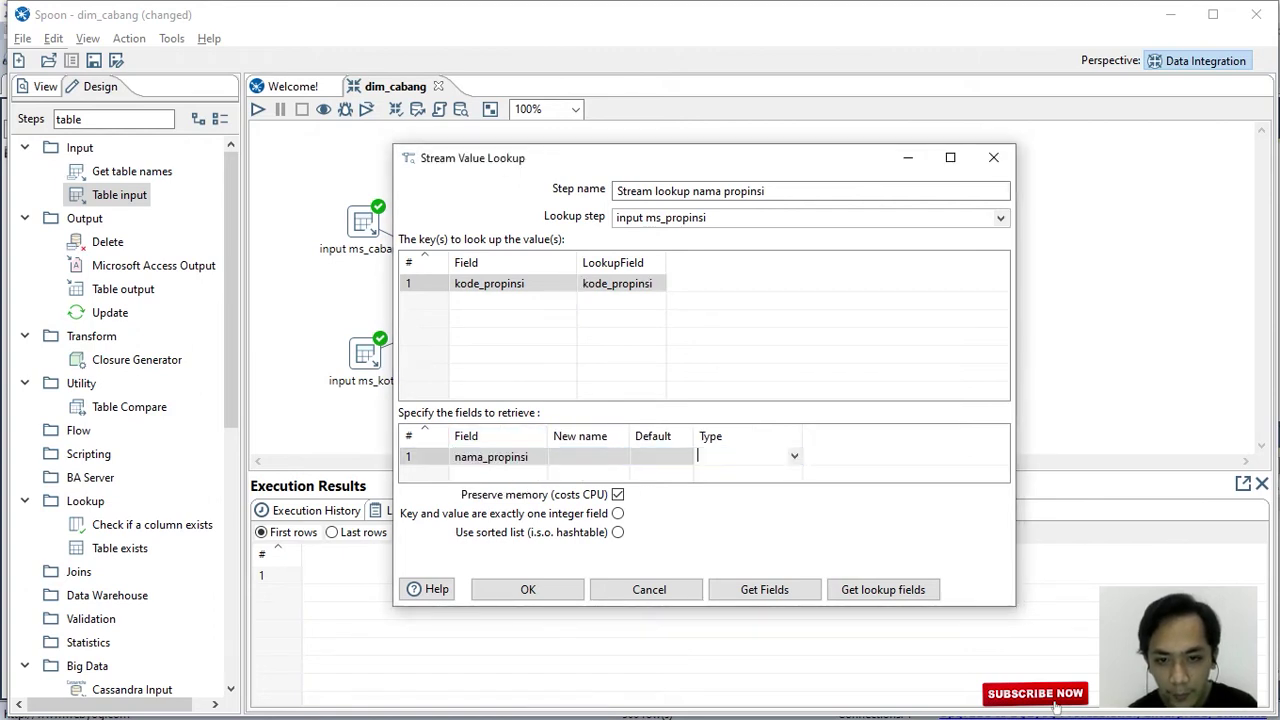
{"action": "left_click", "coordinate": [794, 456]}
{"action": "left_click", "coordinate": [714, 571]}
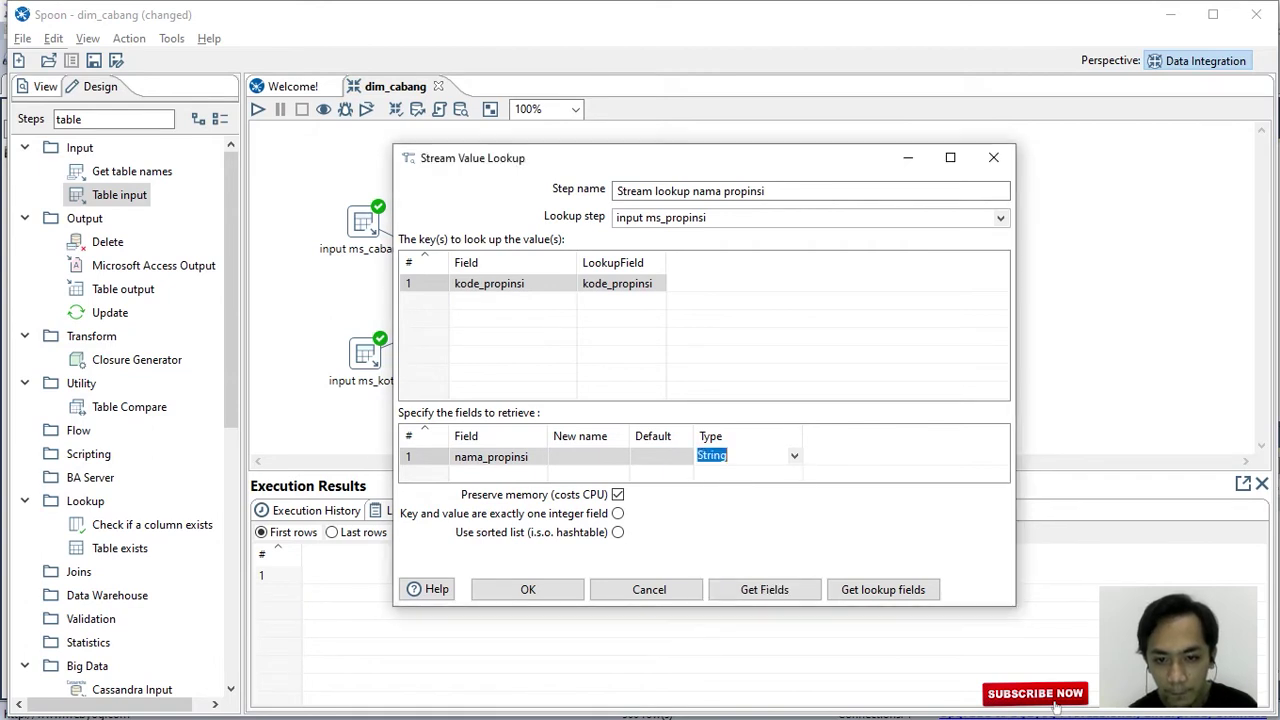
{"action": "key", "text": "Return"}
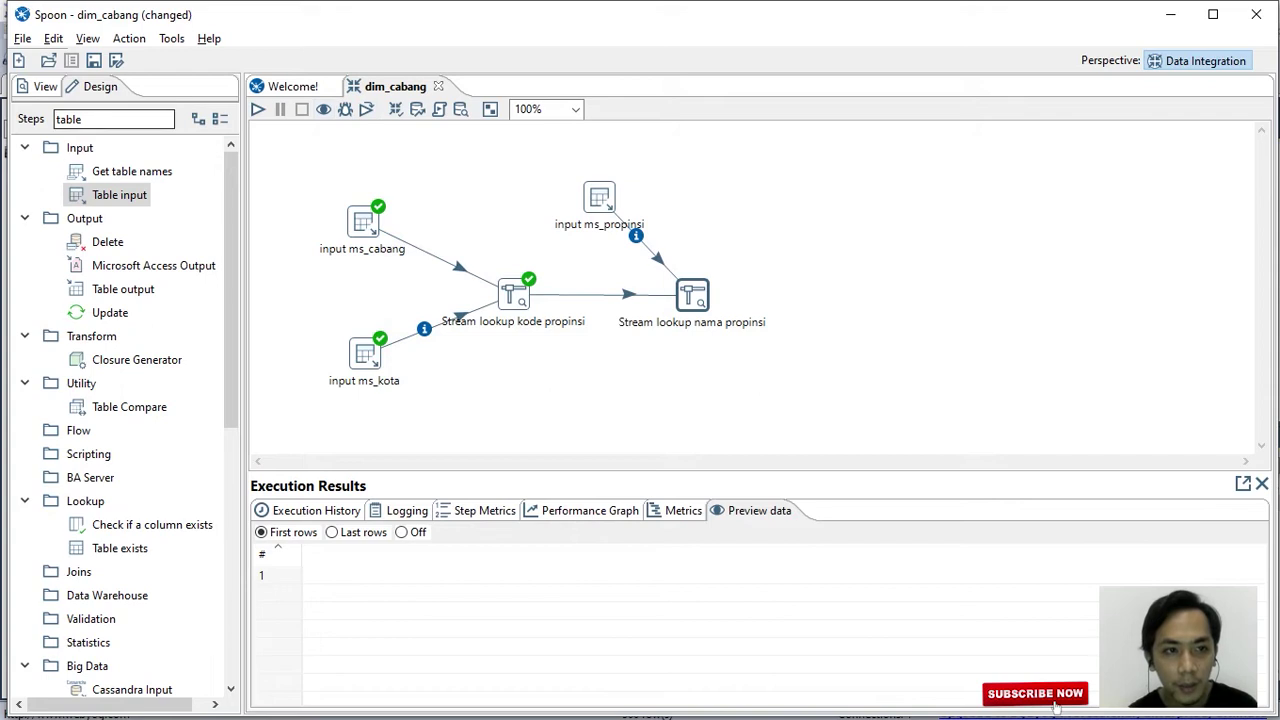
{"action": "key", "text": "F9"}
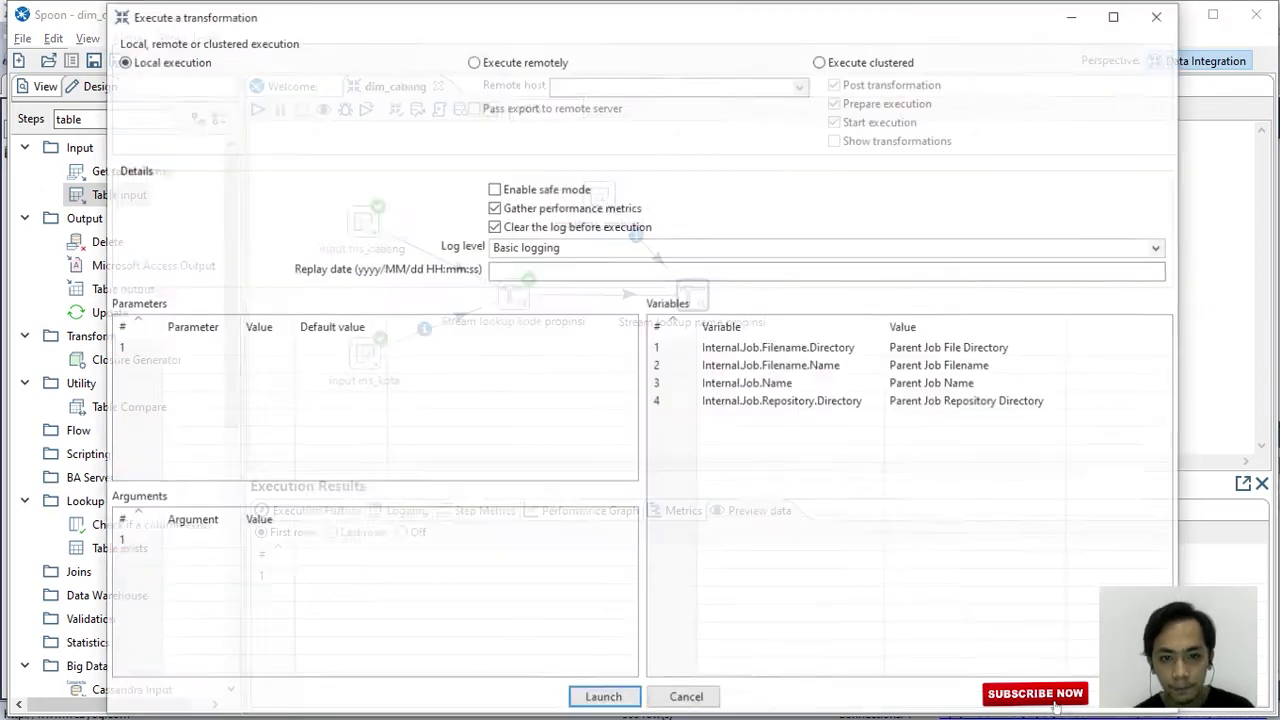
{"action": "key", "text": "Return"}
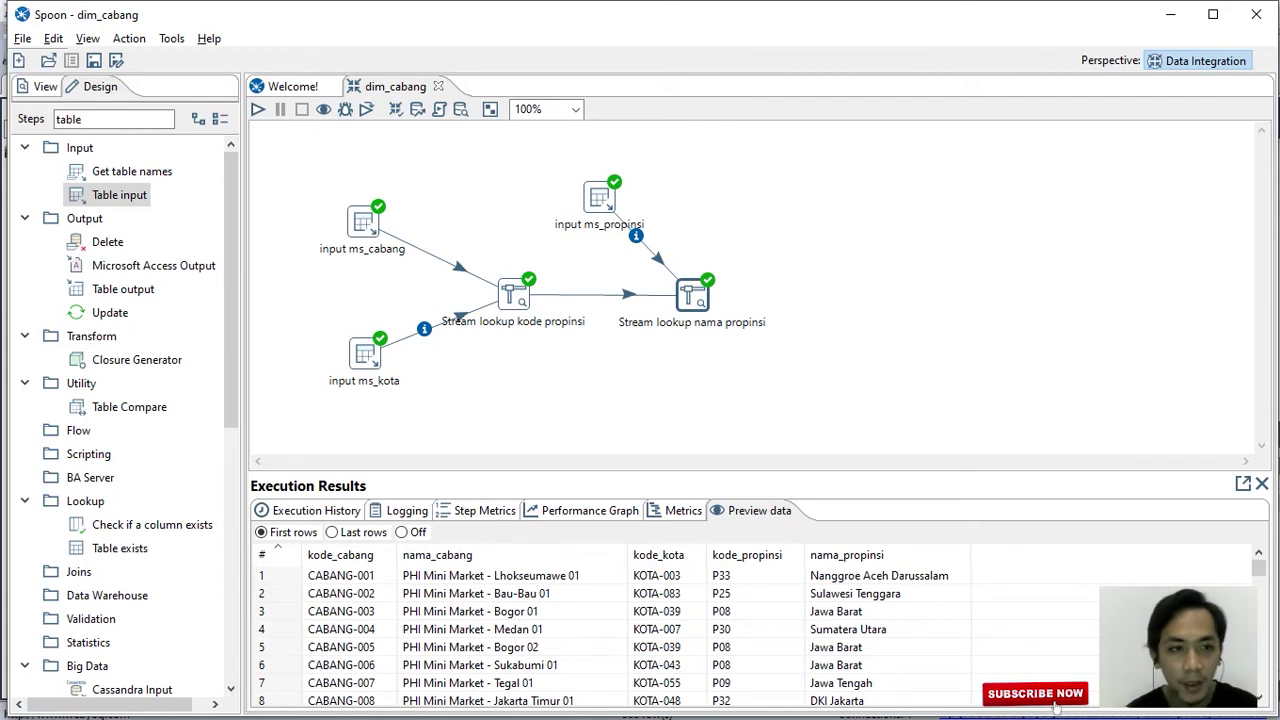
Find the Add sequence step and add it after Stream lookup nama propinsi.
{"action": "left_click", "coordinate": [82, 119]}
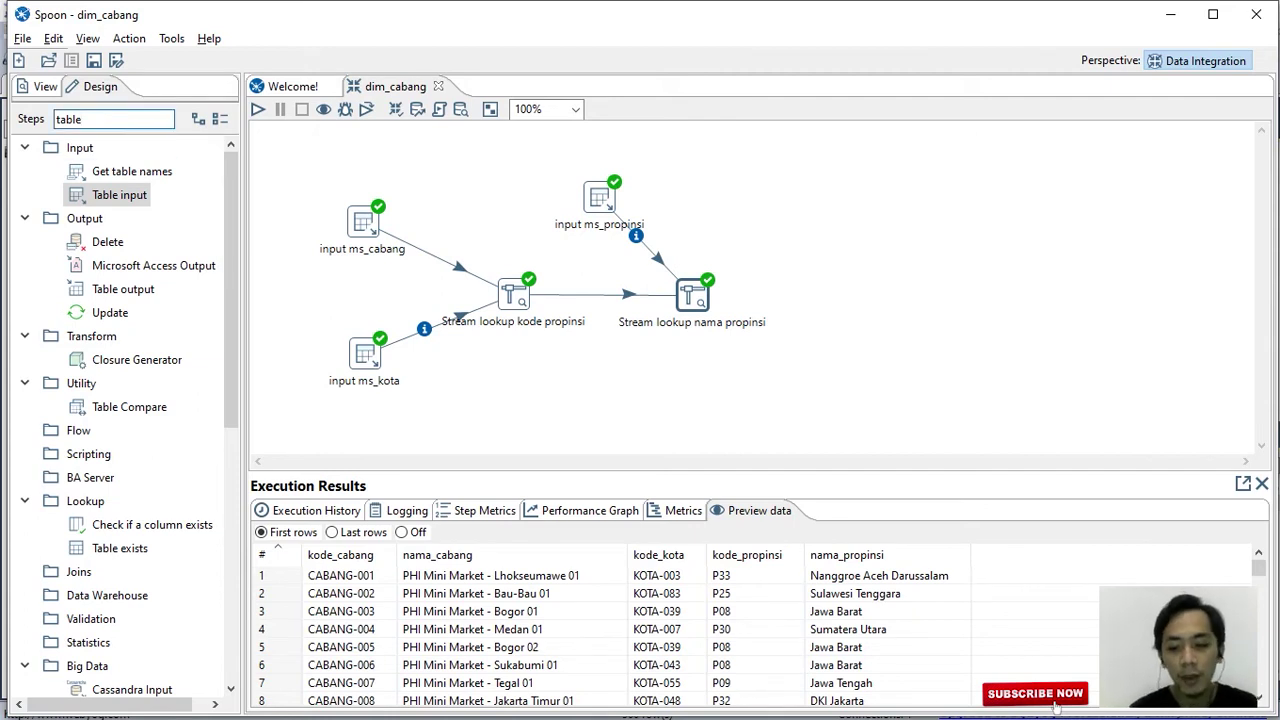
{"action": "key", "text": "BackSpace"}
{"action": "key", "text": "BackSpace"}
{"action": "key", "text": "BackSpace"}
{"action": "key", "text": "BackSpace"}
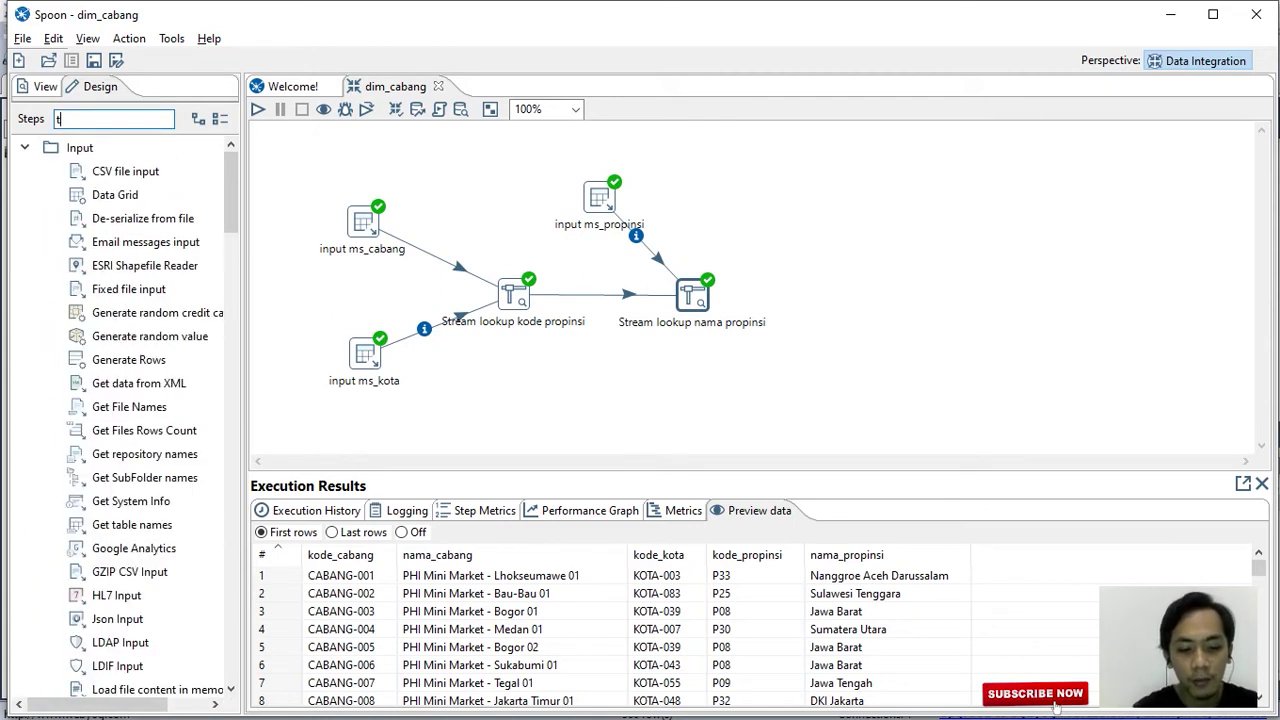
{"action": "key", "text": "BackSpace"}
{"action": "type", "text": "add"}
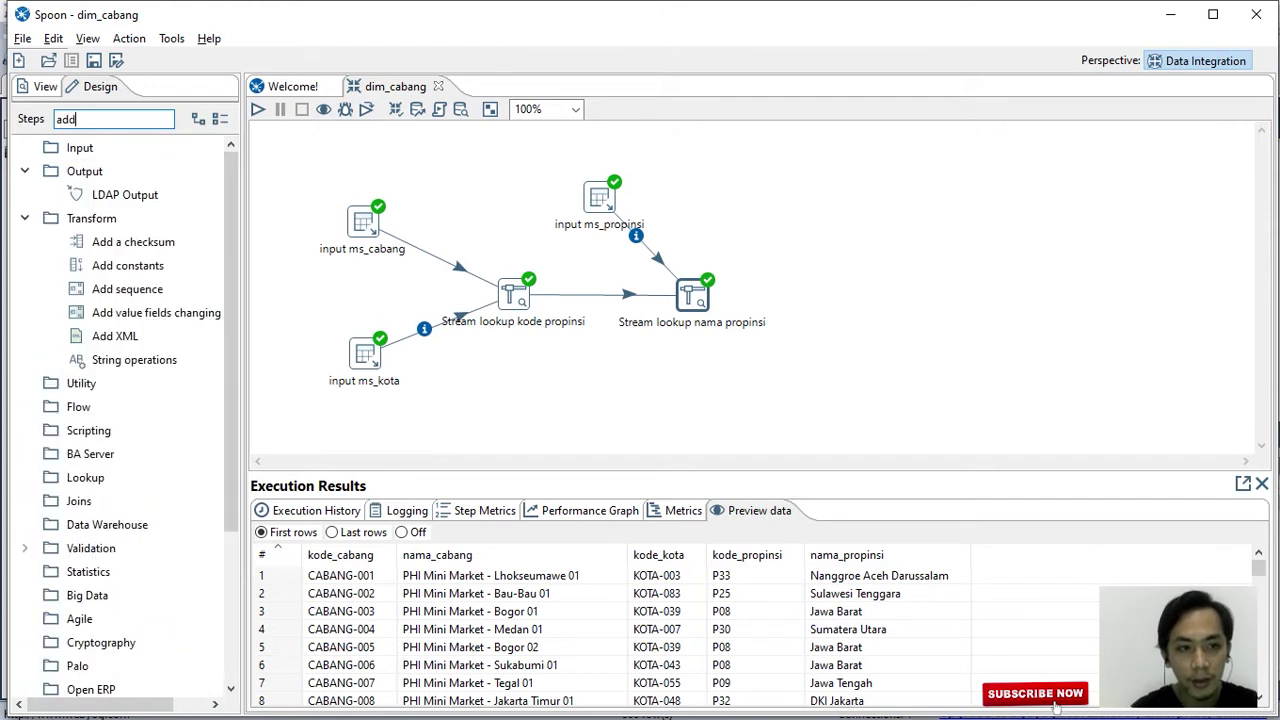
{"action": "type", "text": " se"}
{"action": "type", "text": "q"}
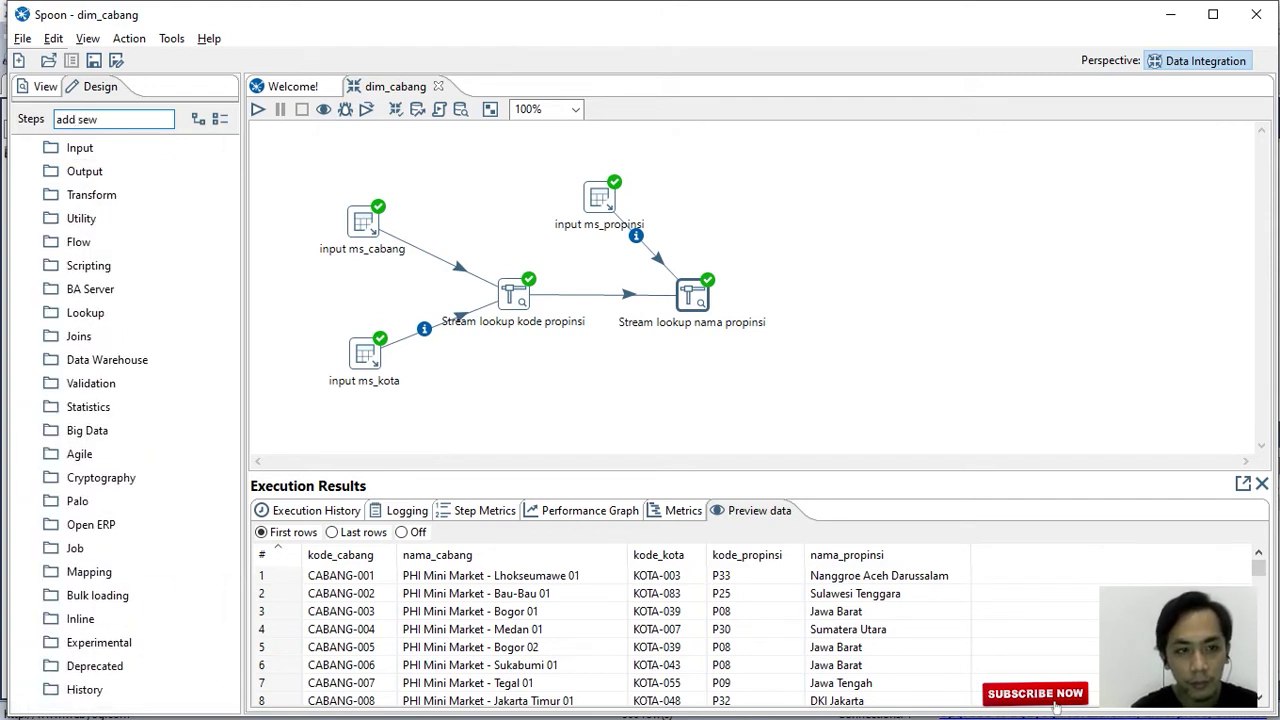
{"action": "type", "text": "u"}
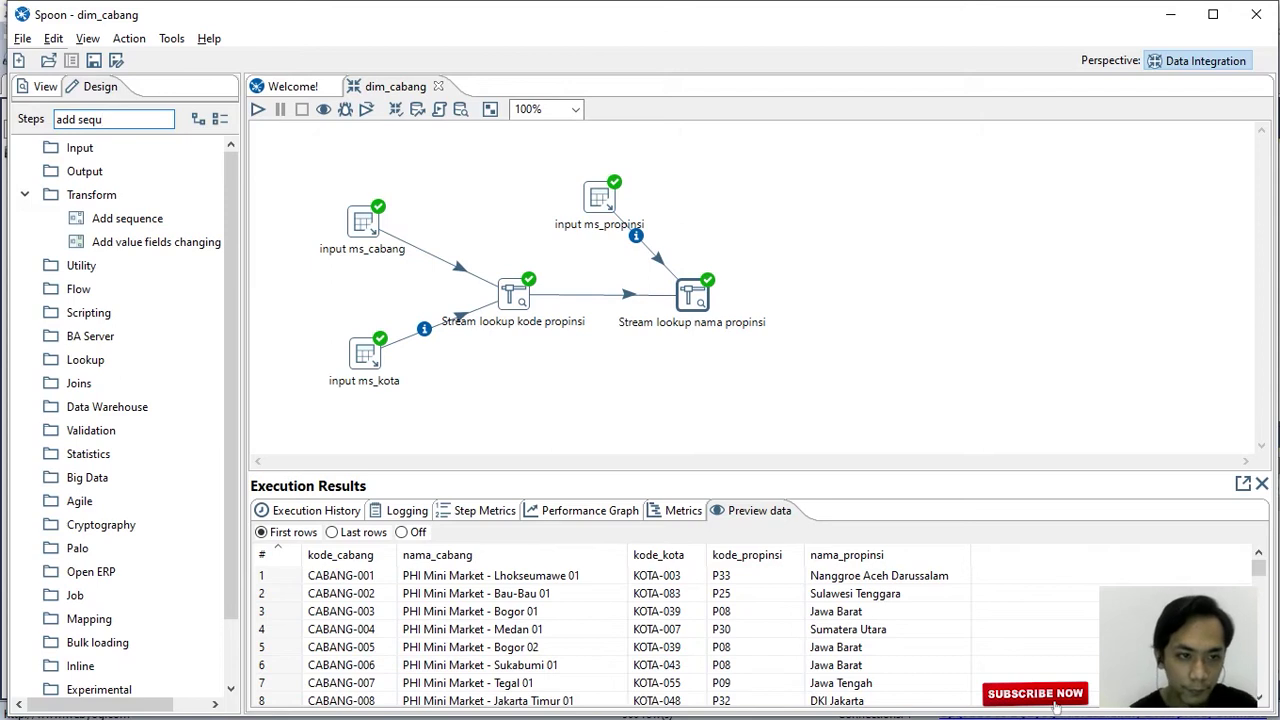
{"action": "double_click", "coordinate": [127, 218]}
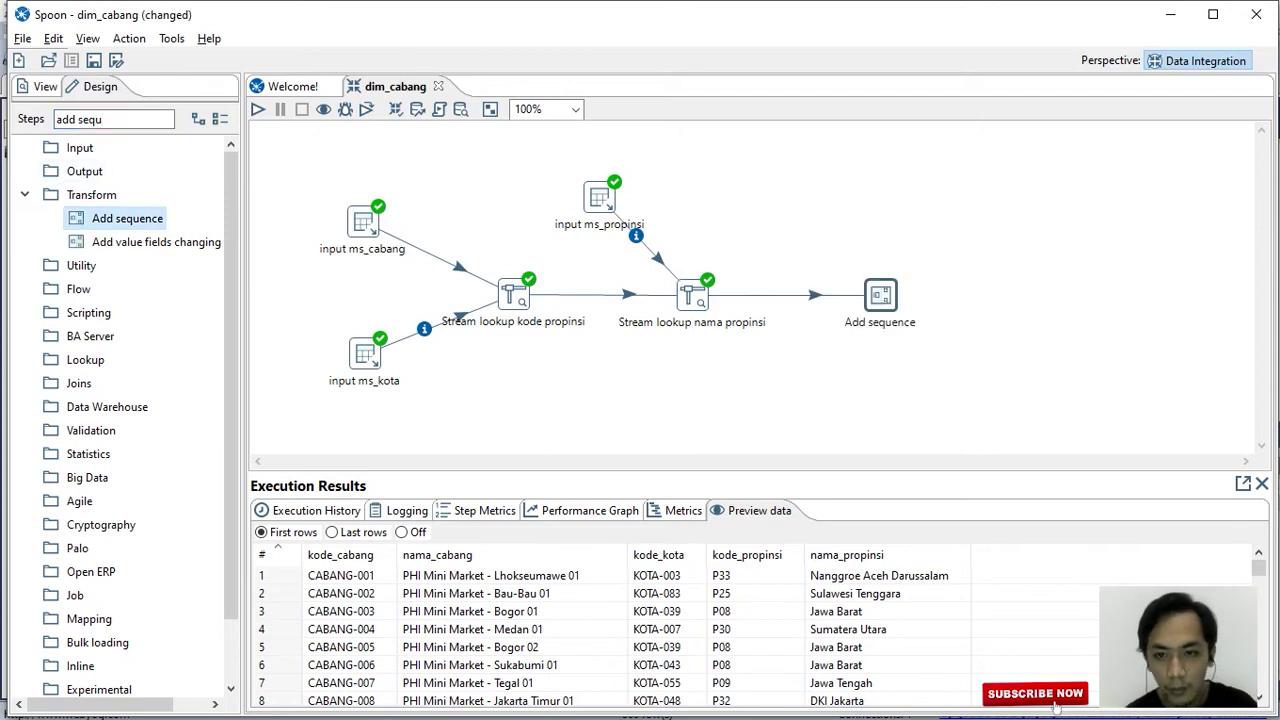
Rename the sequence step Add sequence sk_cabang and set its name of value to sk_cabang.
{"action": "double_click", "coordinate": [880, 295]}
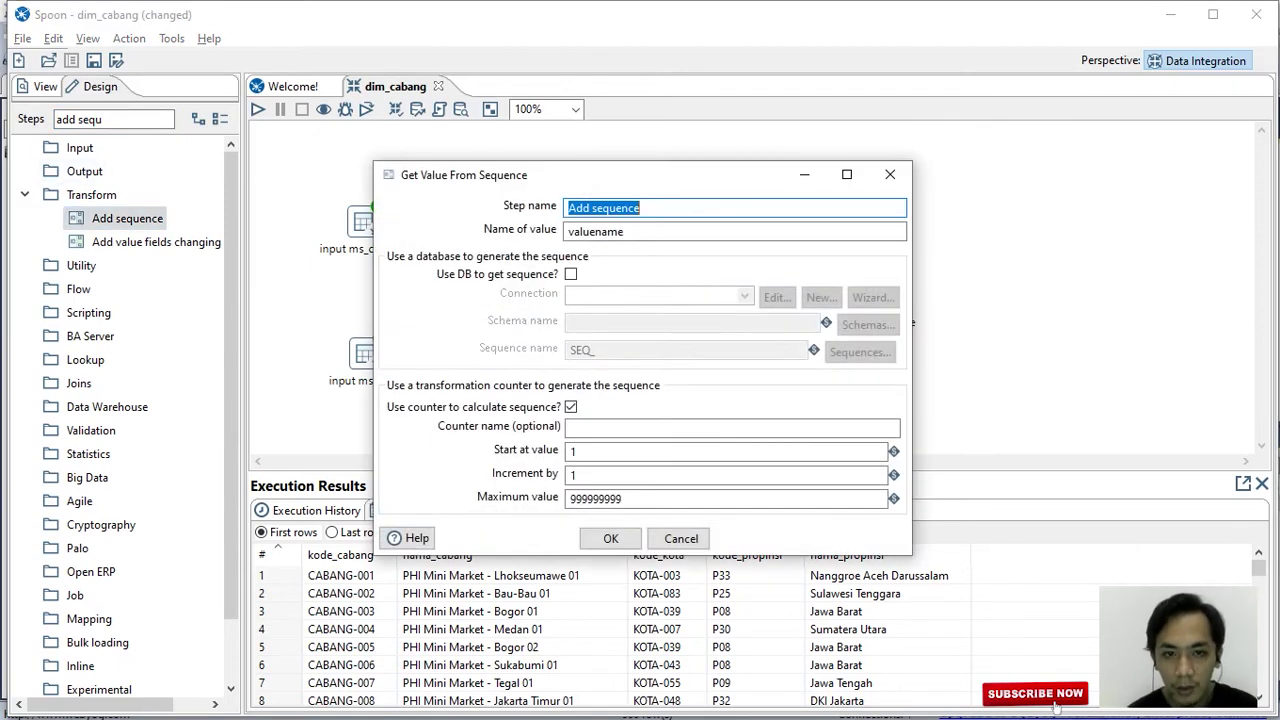
{"action": "left_click", "coordinate": [640, 208]}
{"action": "type", "text": "sk"}
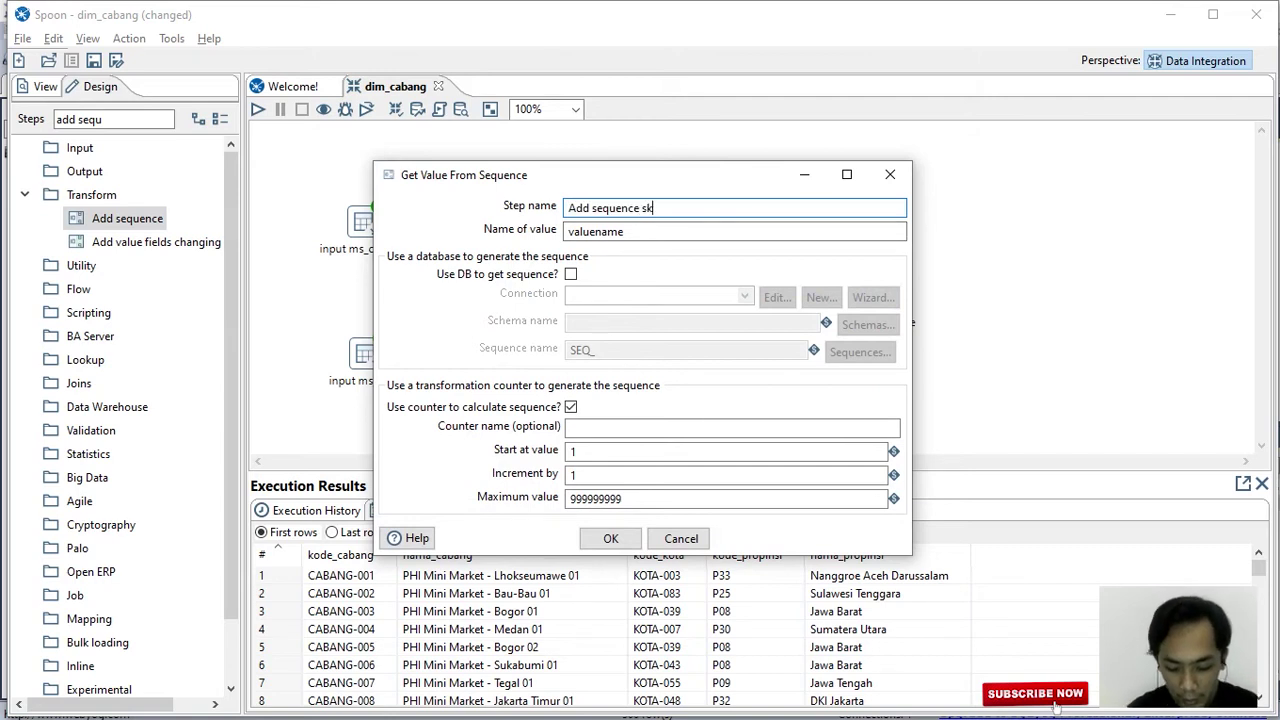
{"action": "type", "text": "_cabang"}
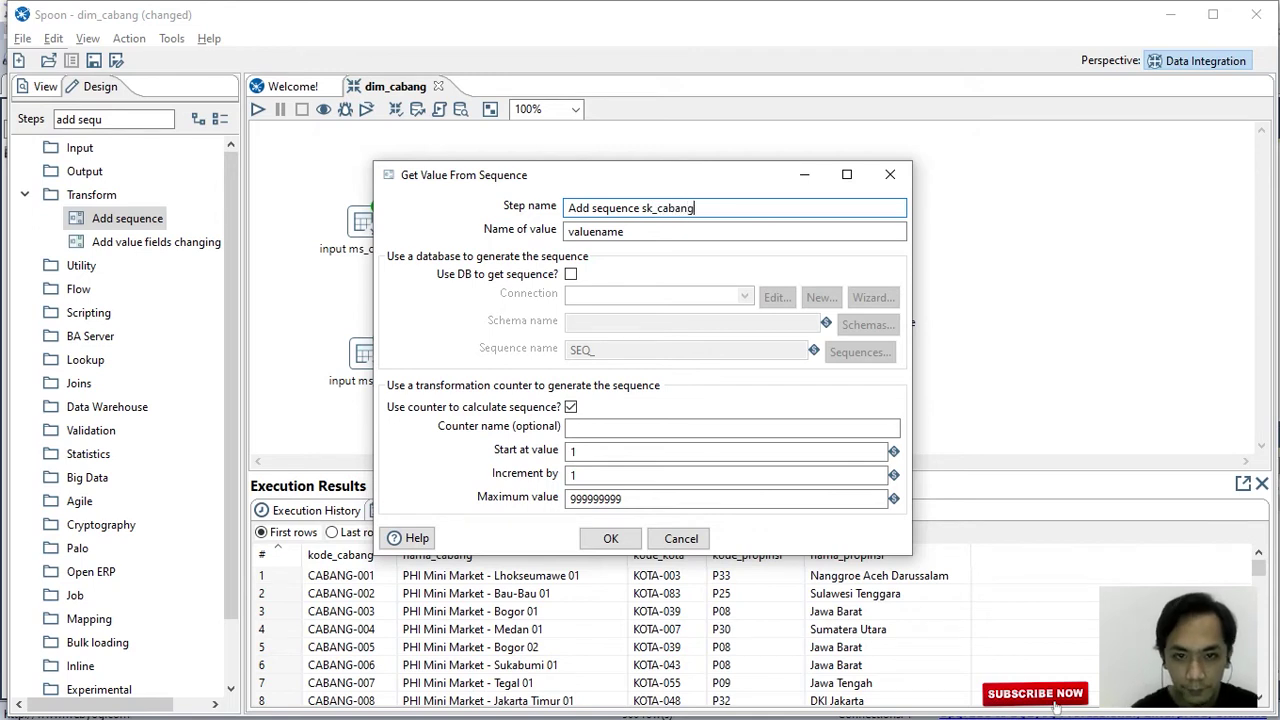
{"action": "key", "text": "Tab"}
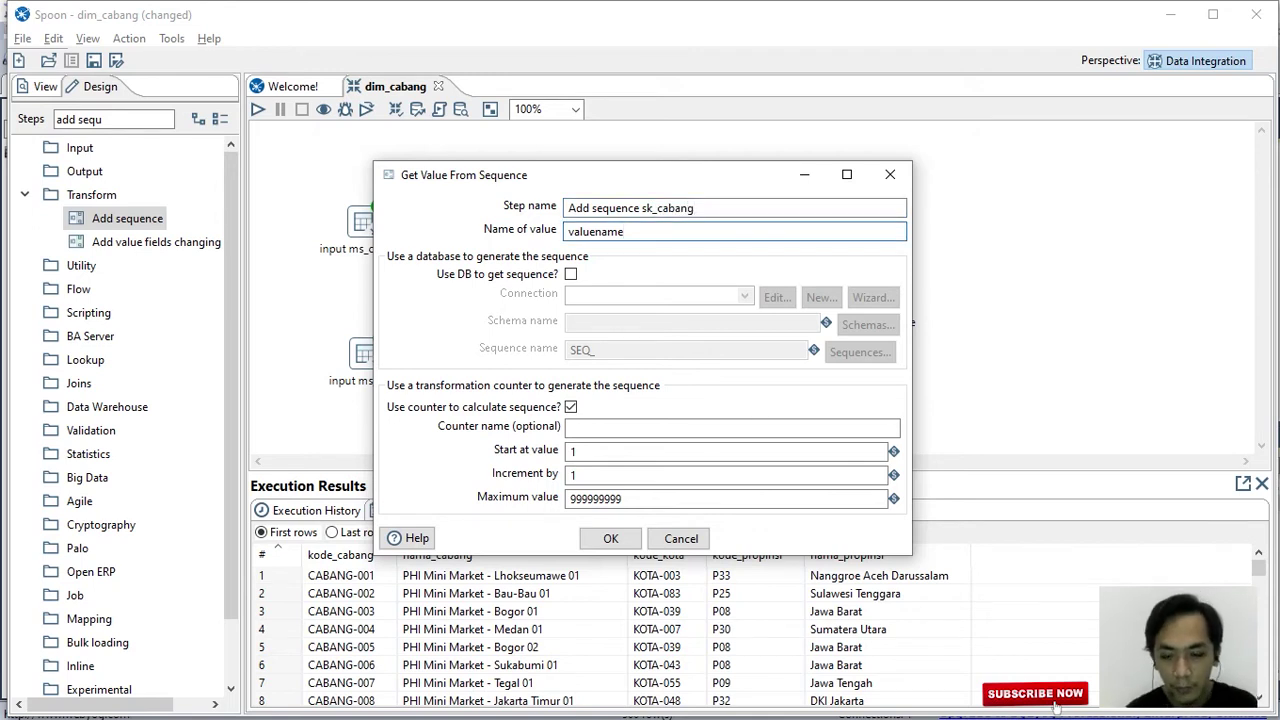
{"action": "key", "text": "BackSpace"}
{"action": "key", "text": "BackSpace"}
{"action": "key", "text": "BackSpace"}
{"action": "key", "text": "BackSpace"}
{"action": "key", "text": "BackSpace"}
{"action": "key", "text": "BackSpace"}
{"action": "key", "text": "BackSpace"}
{"action": "key", "text": "BackSpace"}
{"action": "key", "text": "BackSpace"}
{"action": "type", "text": "sk_cabang"}
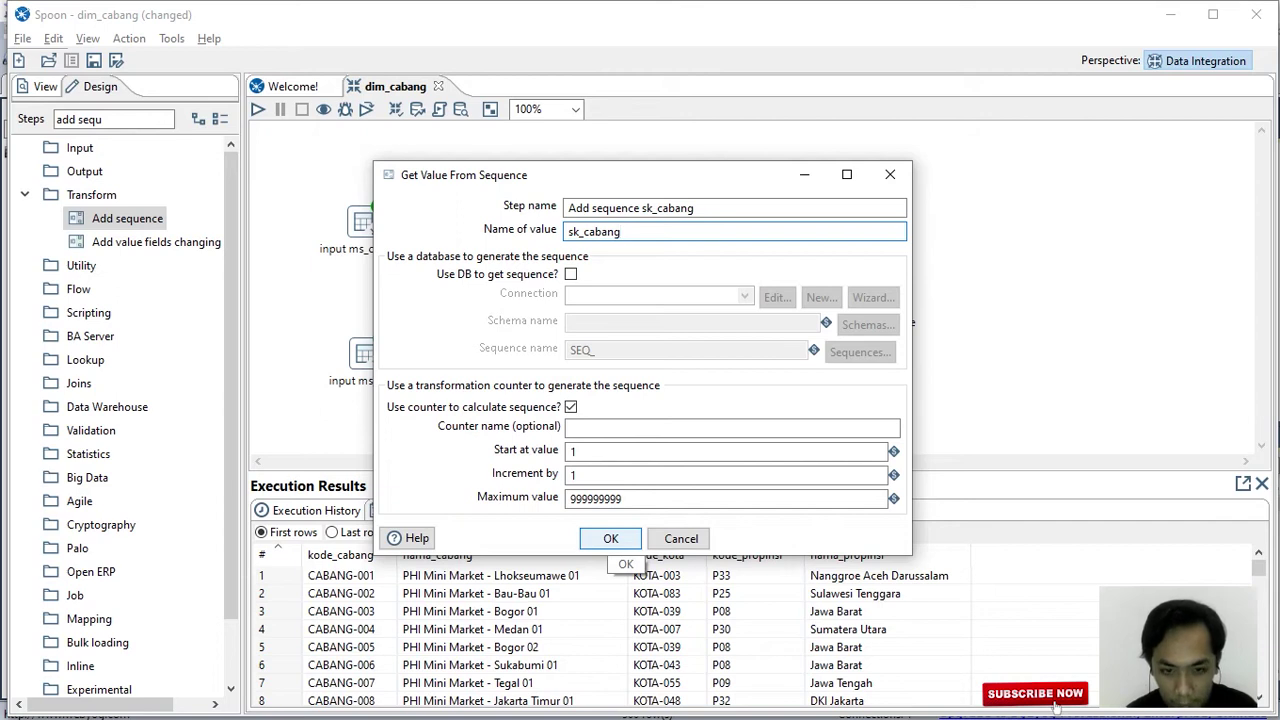
{"action": "left_click", "coordinate": [611, 539]}
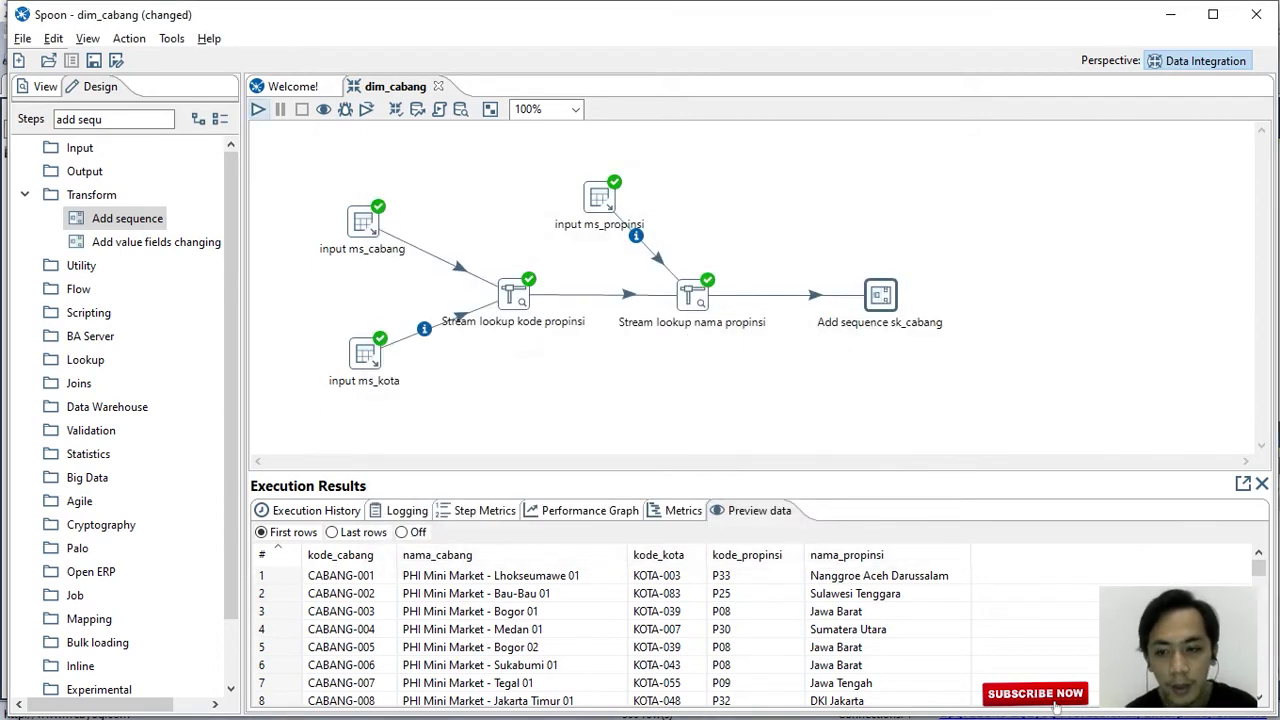
Run the transformation locally and check the sk_cabang values in the preview data.
{"action": "left_click", "coordinate": [257, 109]}
{"action": "key", "text": "Return"}
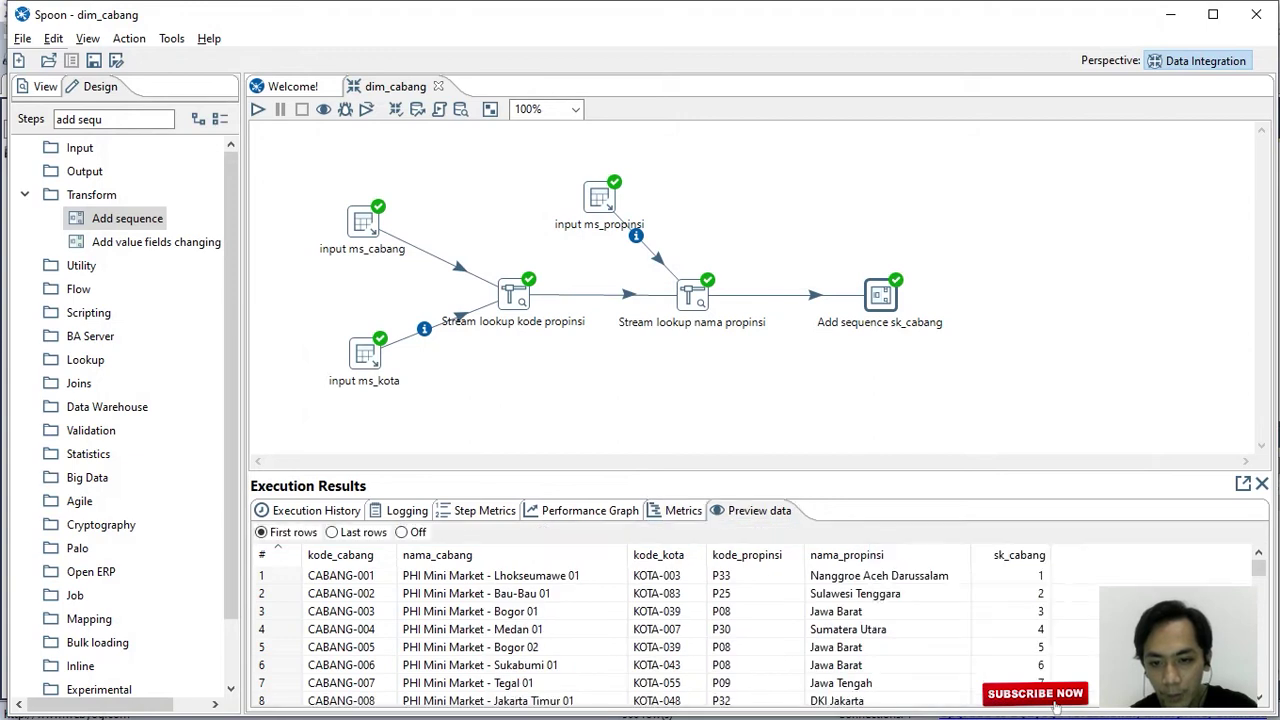
{"action": "scroll", "coordinate": [750, 630], "scroll_direction": "down", "scroll_amount": 6}
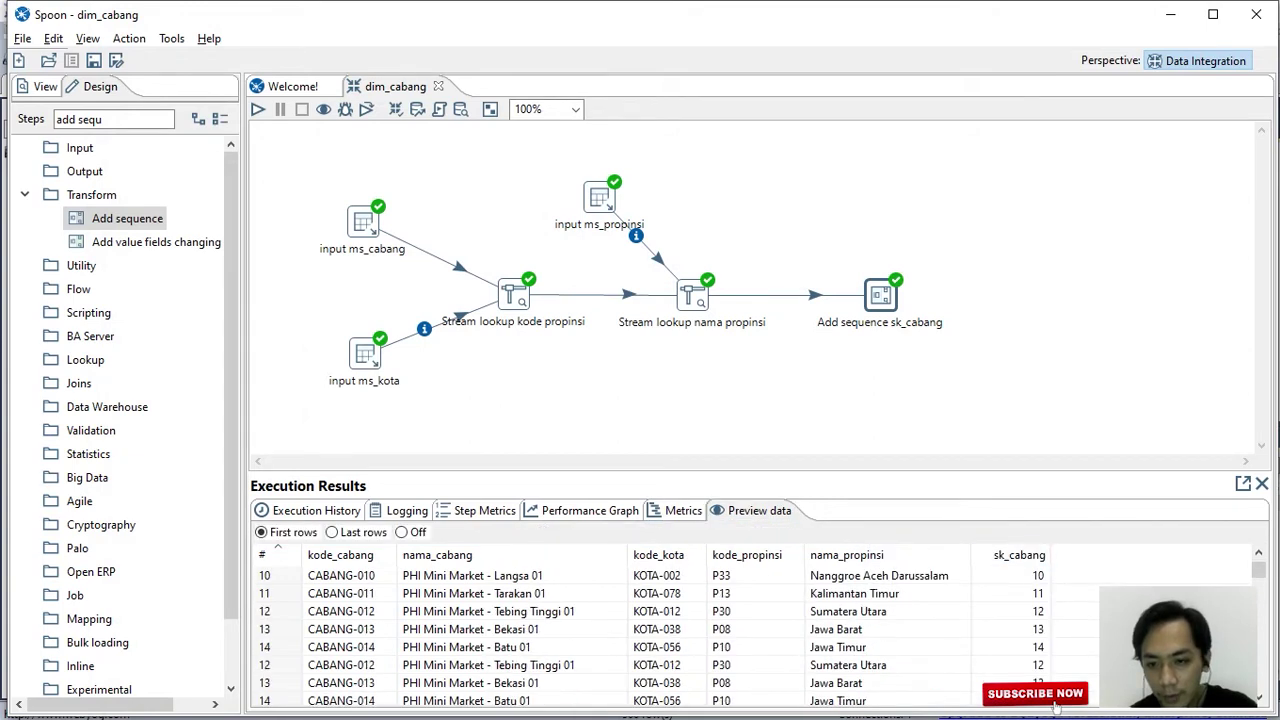
{"action": "scroll", "coordinate": [1055, 700], "scroll_direction": "down", "scroll_amount": 7}
{"action": "scroll", "coordinate": [1055, 700], "scroll_direction": "up", "scroll_amount": 13}
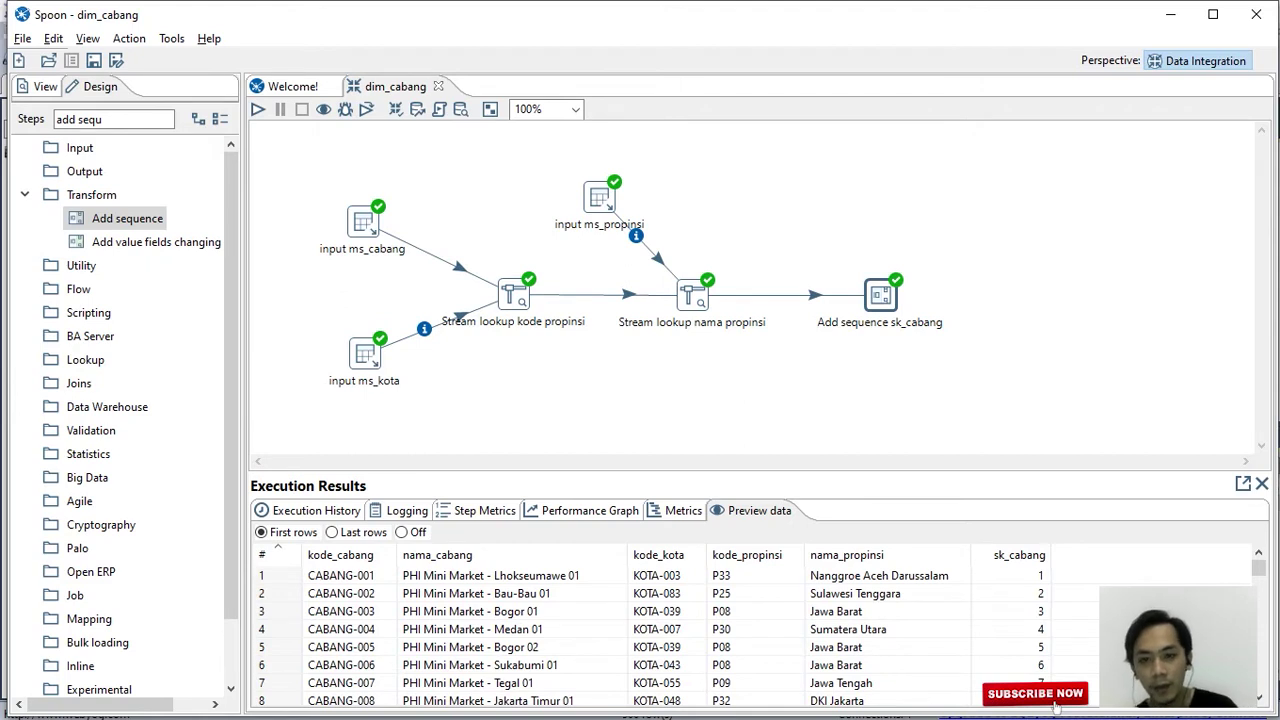
Shift Stream lookup nama propinsi and Add sequence sk_cabang to make room, and add a Select values step after the sequence.
{"action": "left_click_drag", "start_coordinate": [880, 295], "coordinate": [836, 295]}
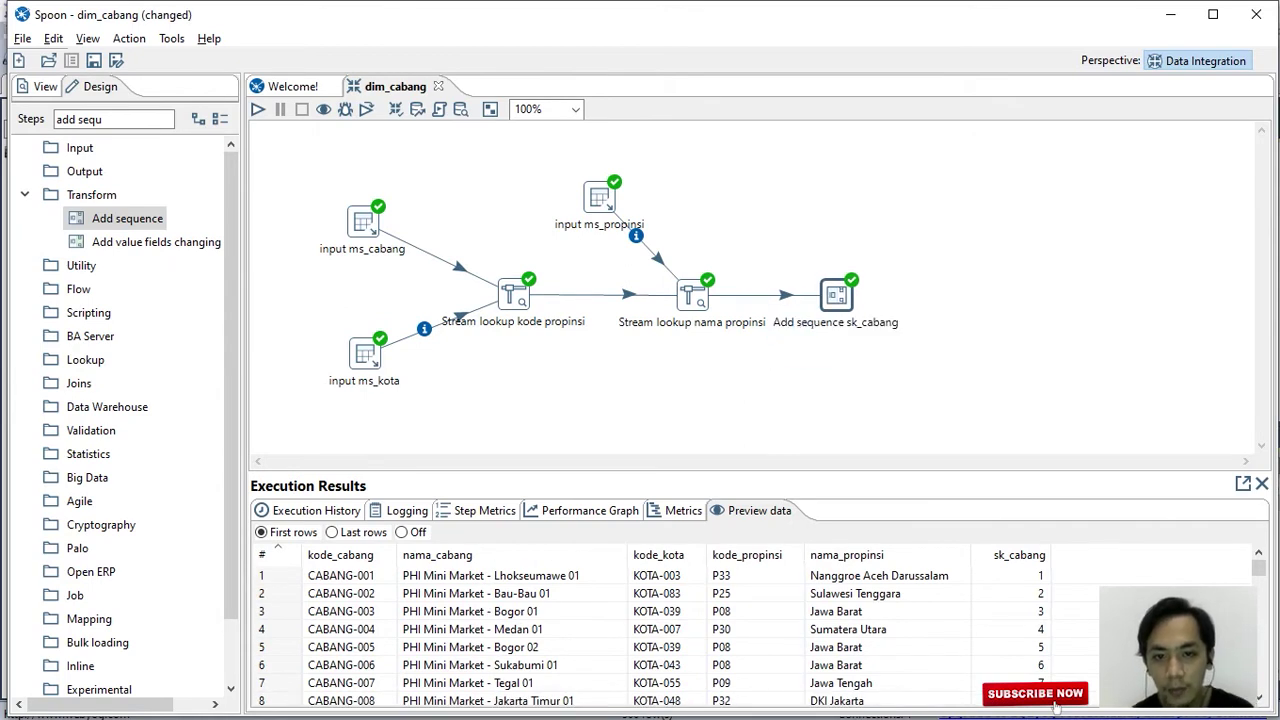
{"action": "left_click_drag", "start_coordinate": [692, 295], "coordinate": [671, 293]}
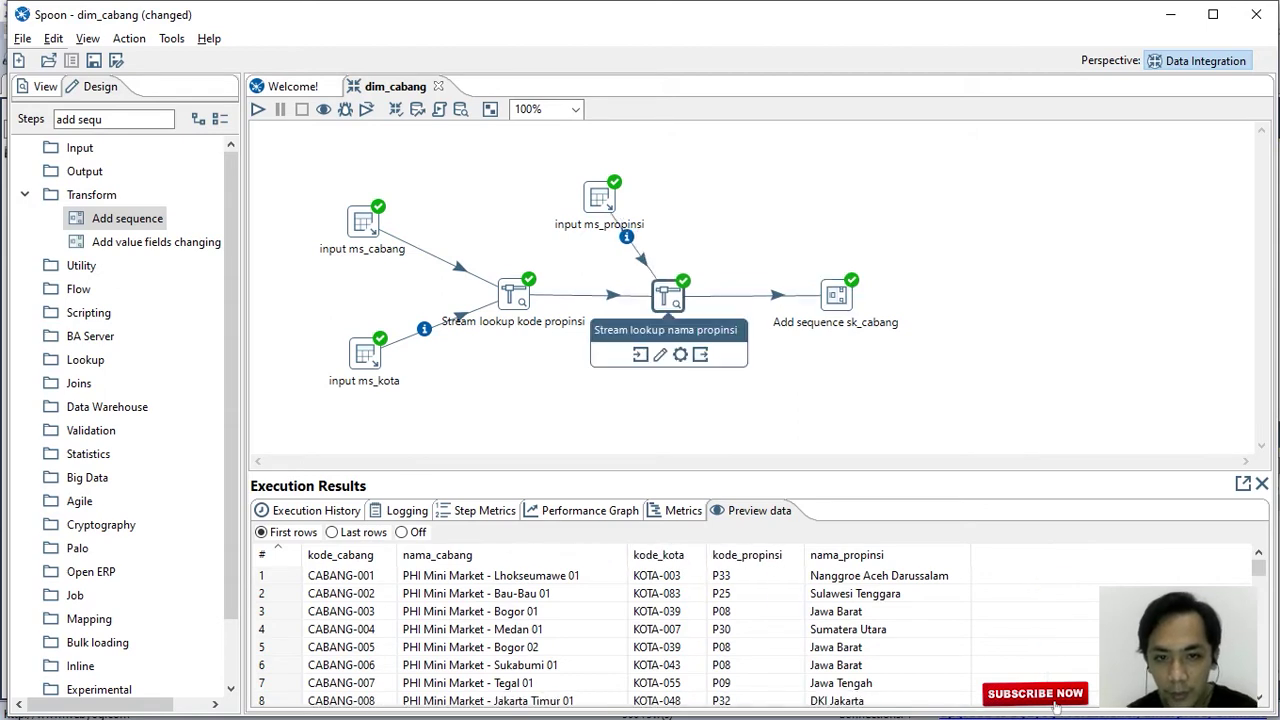
{"action": "left_click", "coordinate": [836, 295]}
{"action": "left_click", "coordinate": [113, 119]}
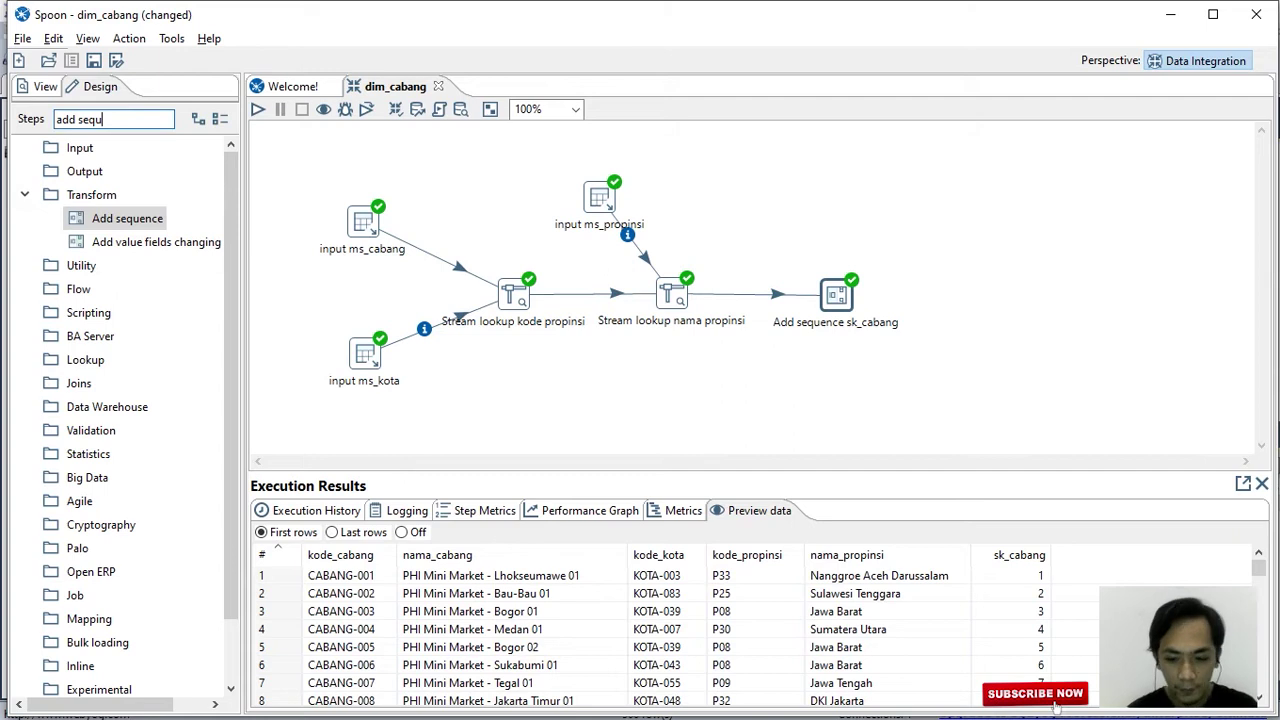
{"action": "key", "text": "BackSpace"}
{"action": "key", "text": "BackSpace"}
{"action": "key", "text": "BackSpace"}
{"action": "key", "text": "BackSpace"}
{"action": "key", "text": "BackSpace"}
{"action": "key", "text": "BackSpace"}
{"action": "key", "text": "BackSpace"}
{"action": "key", "text": "BackSpace"}
{"action": "type", "text": "sel"}
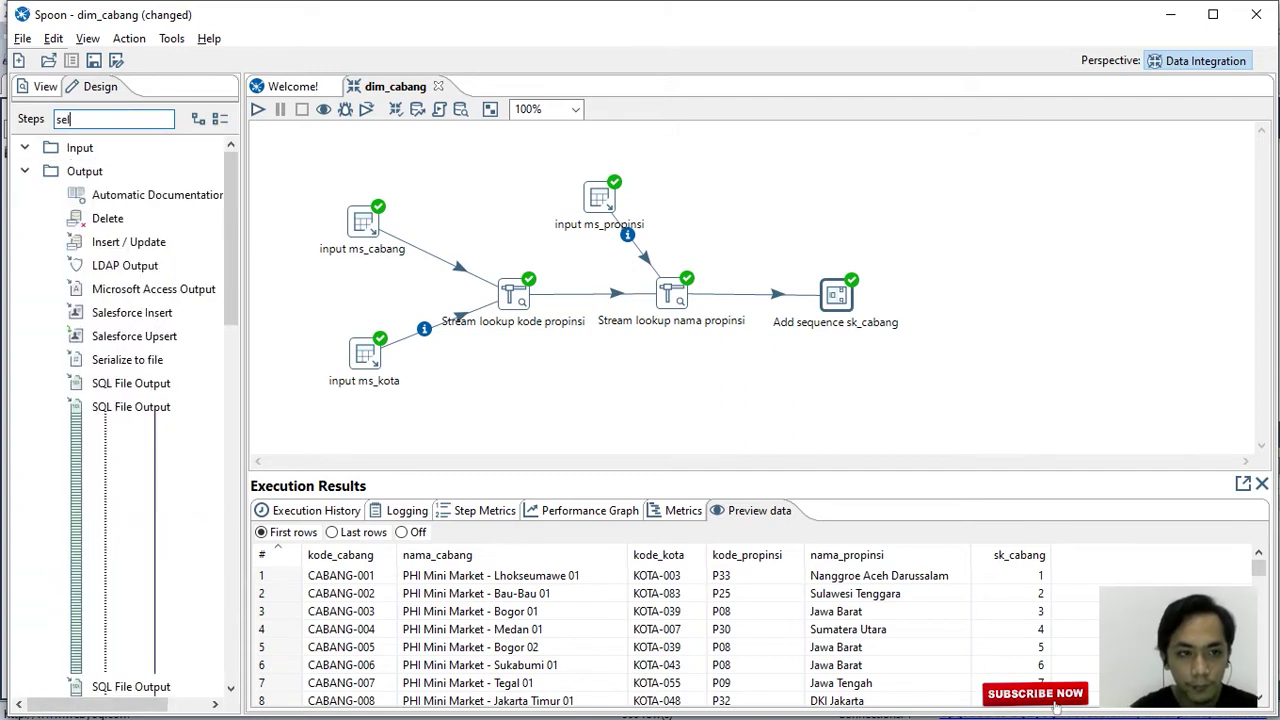
{"action": "type", "text": "ec"}
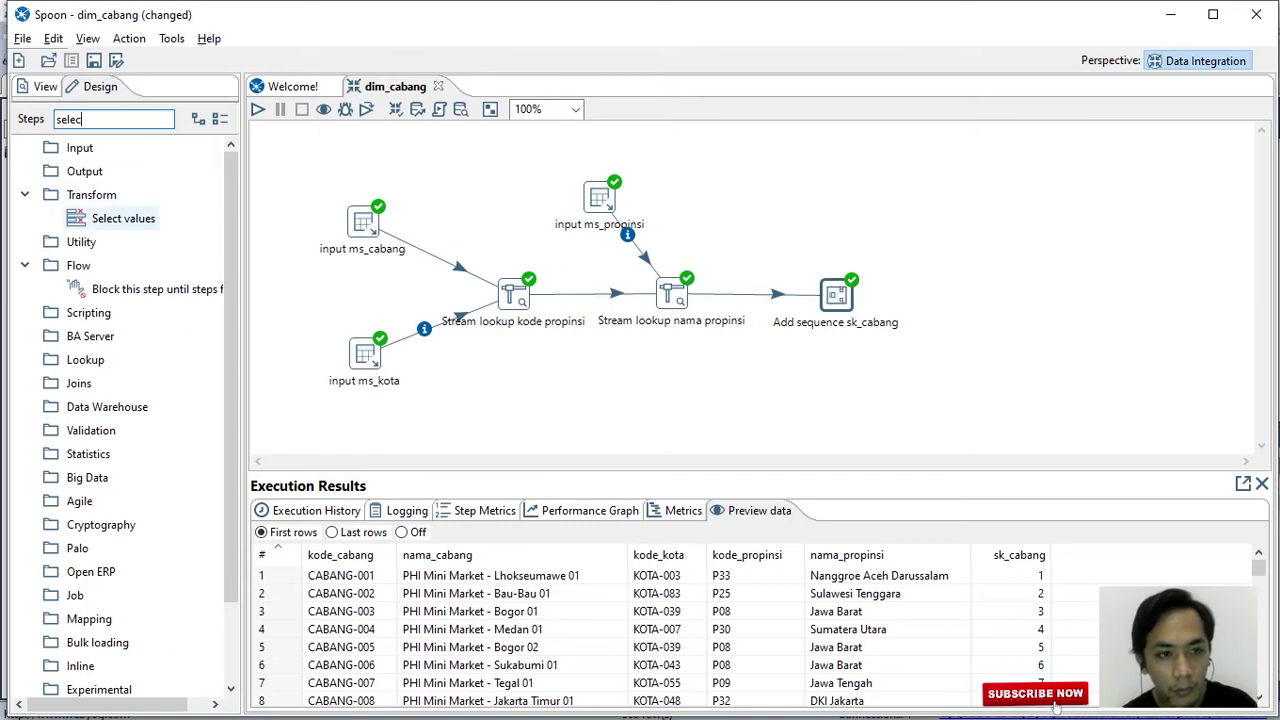
{"action": "double_click", "coordinate": [123, 218]}
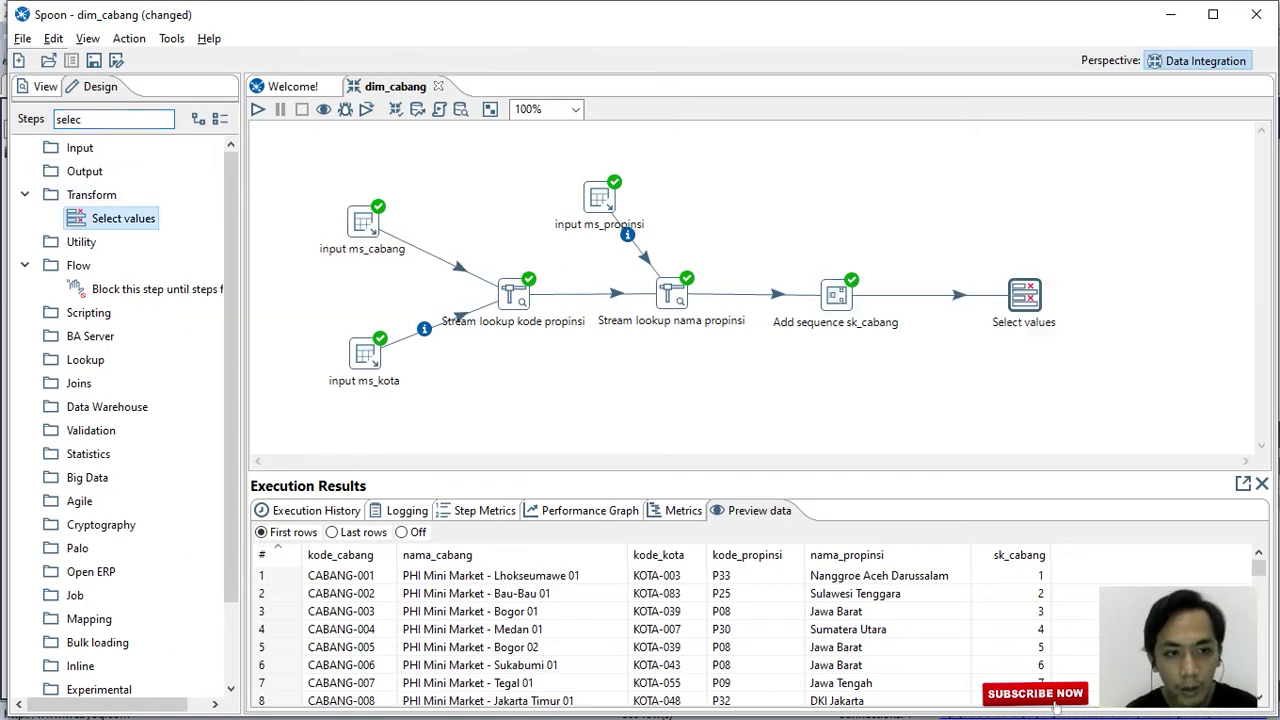
{"action": "left_click_drag", "start_coordinate": [1024, 295], "coordinate": [1005, 295]}
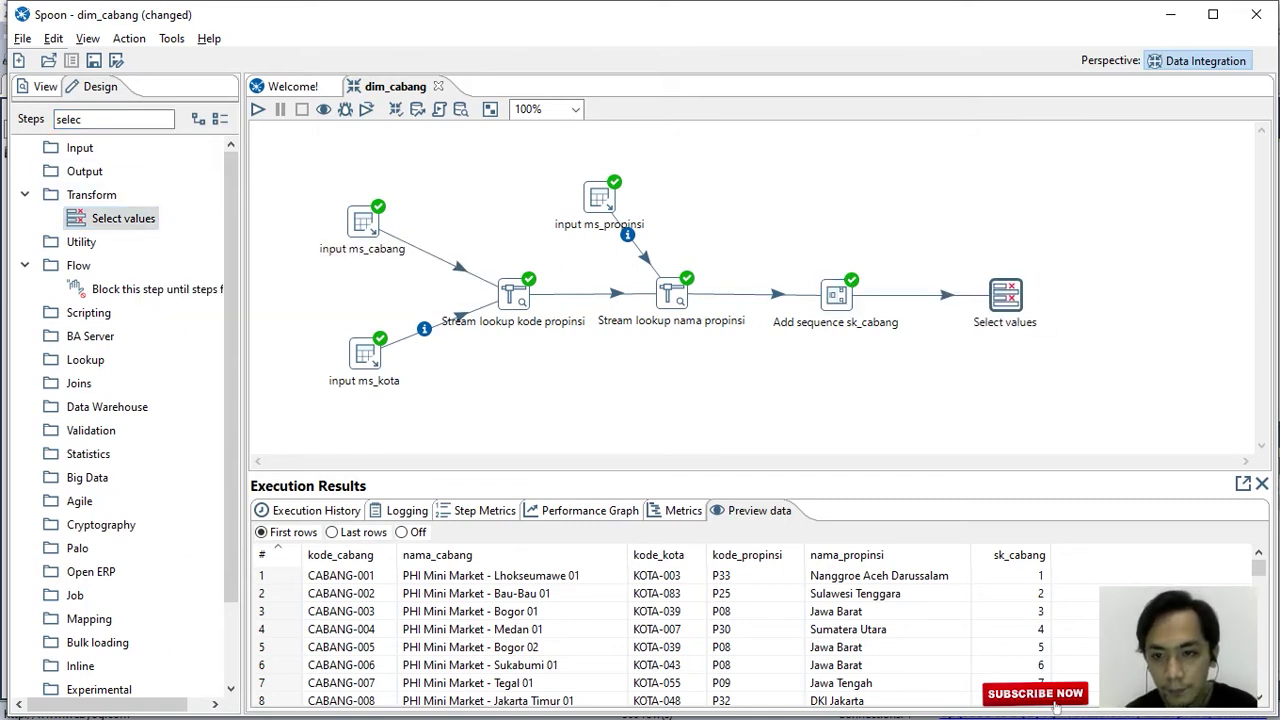
Rename the Select values step as urut data and load all incoming fields into its selection list.
{"action": "double_click", "coordinate": [1005, 295]}
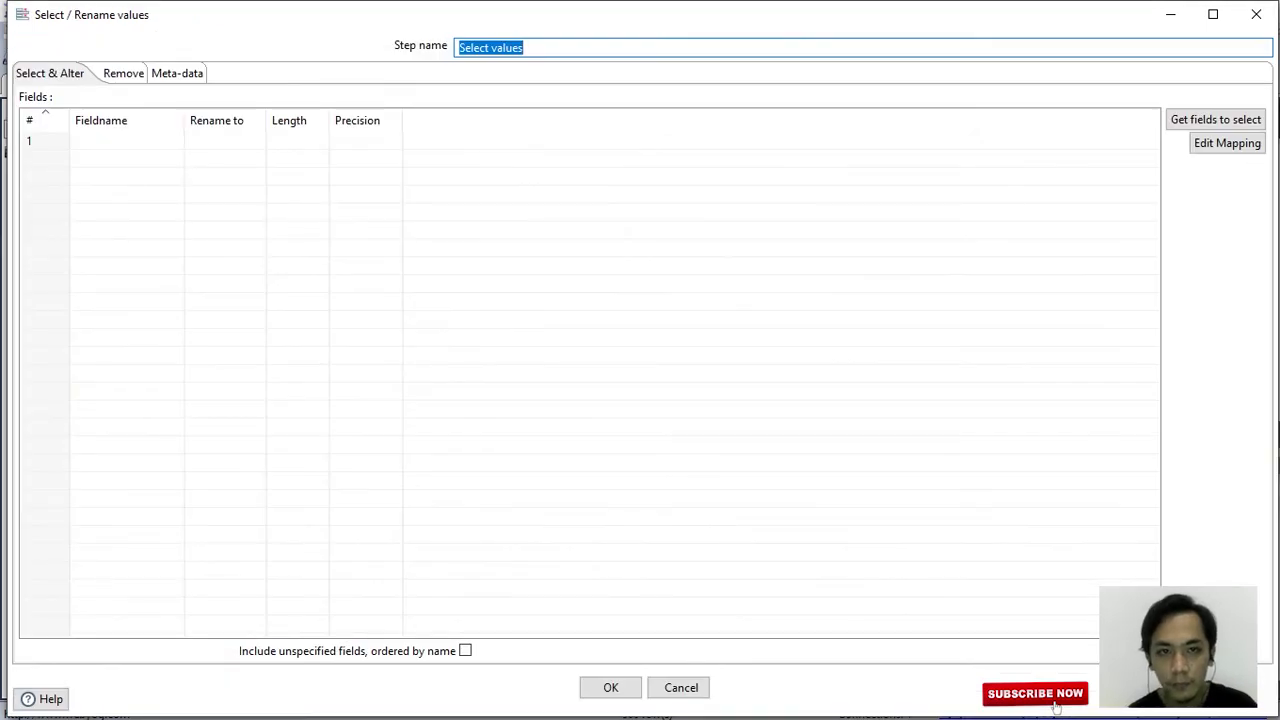
{"action": "type", "text": "urut"}
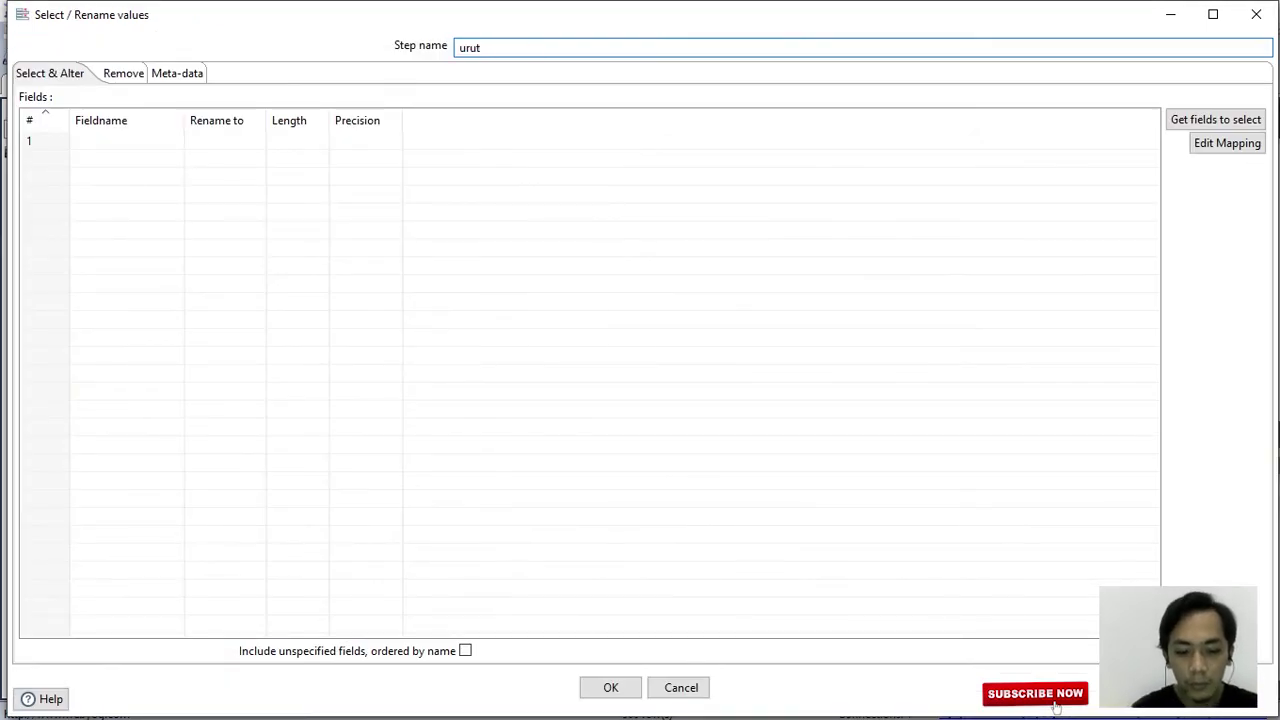
{"action": "type", "text": " data"}
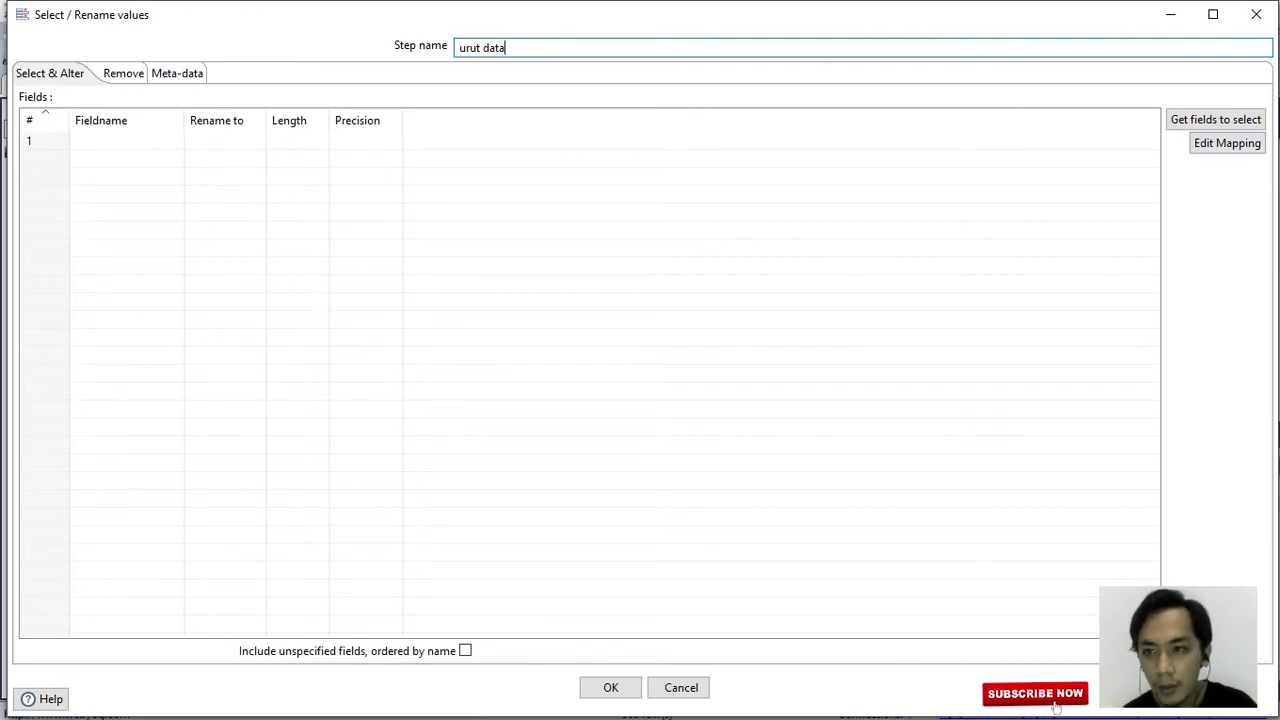
{"action": "left_click", "coordinate": [1215, 119]}
{"action": "key", "text": "alt+Tab"}
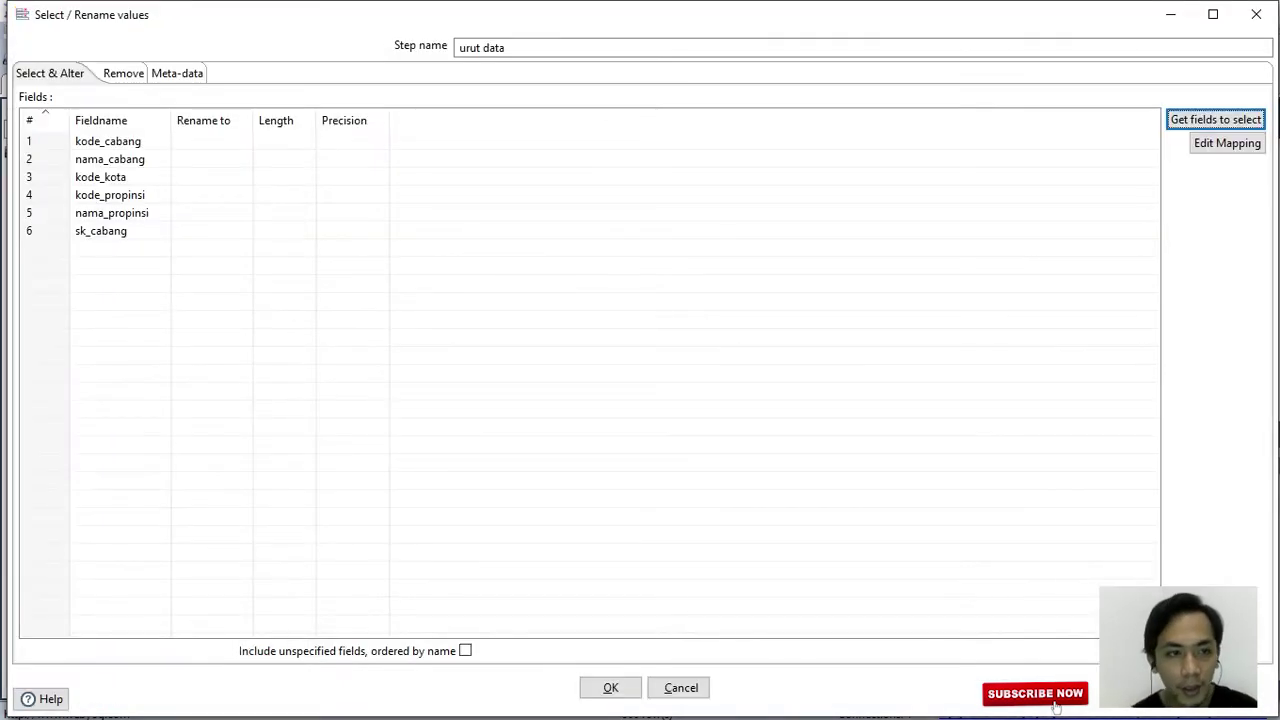
Reorder the selected fields so that sk_cabang comes first.
{"action": "left_click", "coordinate": [40, 231]}
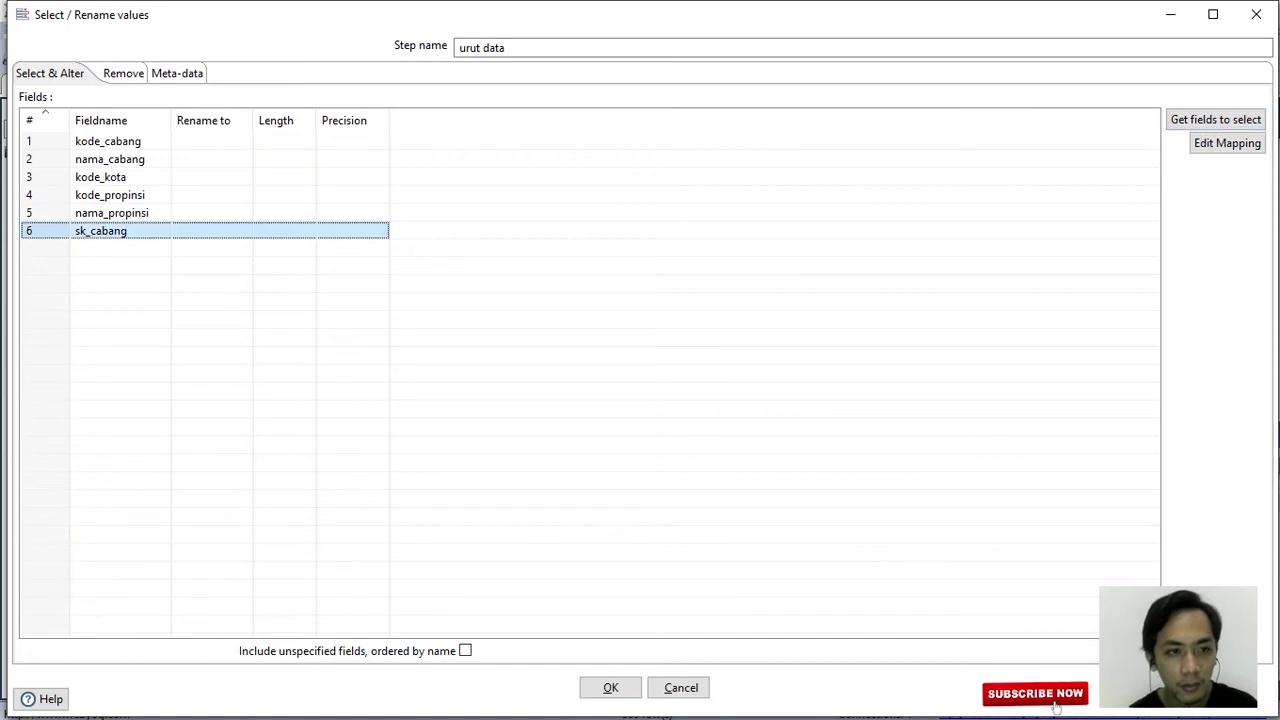
{"action": "key", "text": "ctrl+Up"}
{"action": "key", "text": "ctrl+Up"}
{"action": "key", "text": "ctrl+Up"}
{"action": "key", "text": "ctrl+Up"}
{"action": "key", "text": "ctrl+Up"}
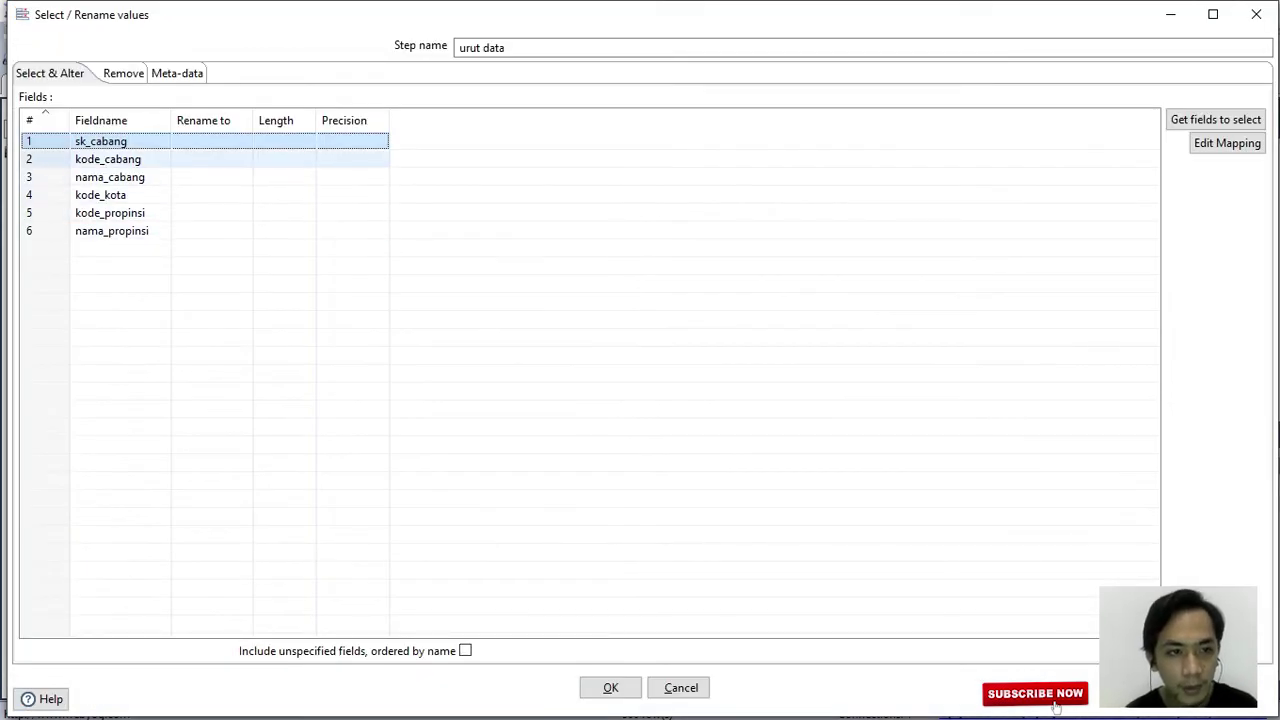
Place kode_propinsi and nama_propinsi directly after sk_cabang, checking the order against the dim_cabang entity in the draw.io ERD.
{"action": "left_click", "coordinate": [110, 212]}
{"action": "left_click", "coordinate": [30, 212]}
{"action": "left_click", "coordinate": [30, 230], "text": "shift"}
{"action": "key", "text": "ctrl+Up"}
{"action": "key", "text": "ctrl+Up"}
{"action": "key", "text": "ctrl+Up"}
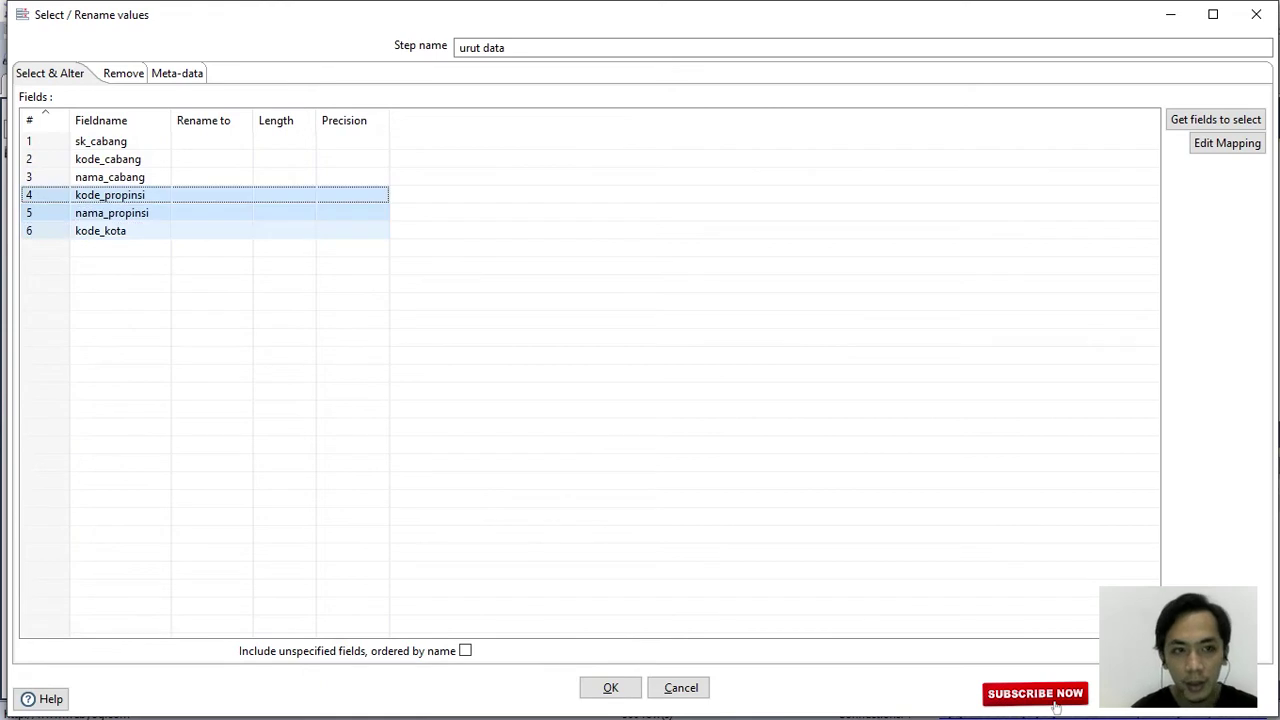
{"action": "key", "text": "alt+Tab"}
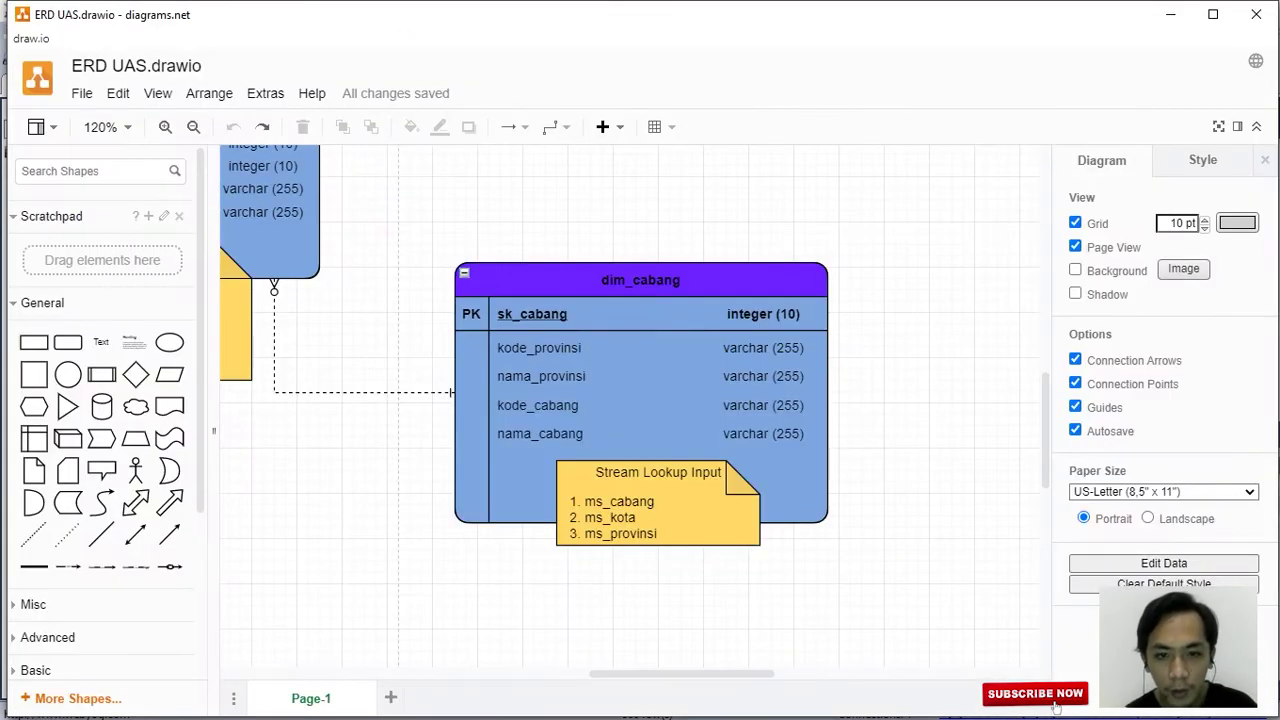
{"action": "key", "text": "alt+Tab"}
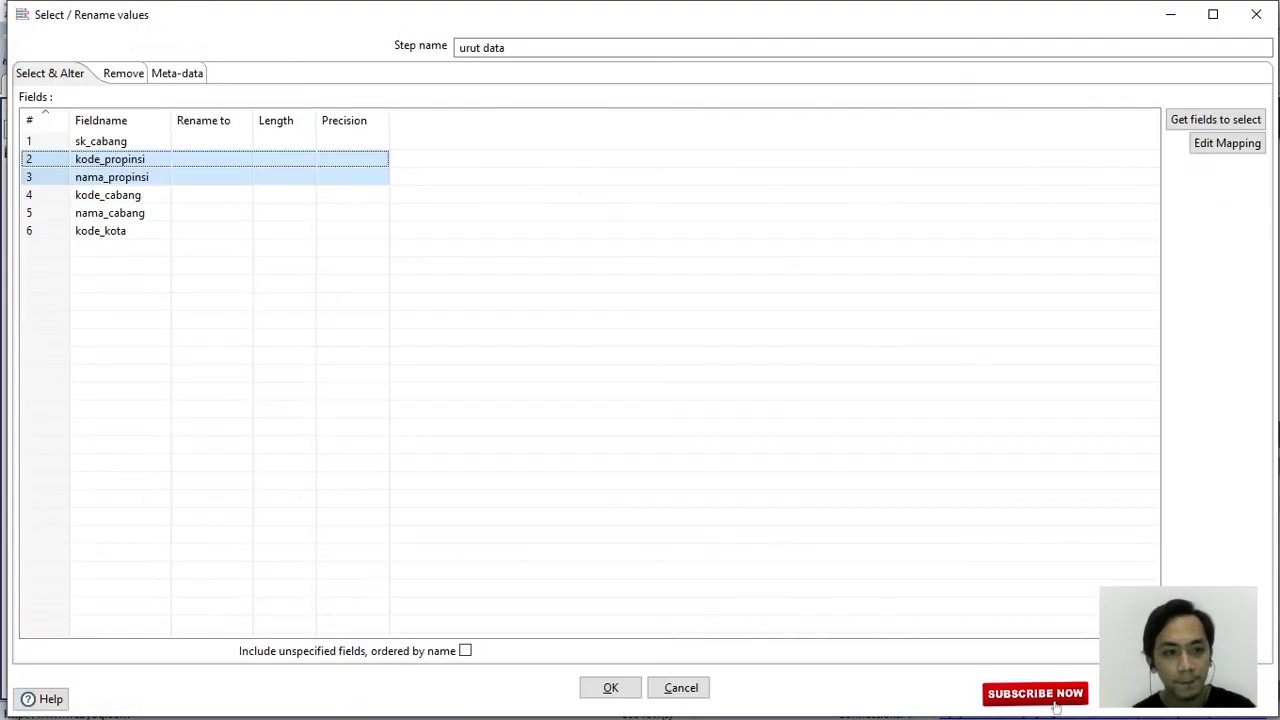
Remove kode_kota from the selected fields and accept the urut data settings.
{"action": "left_click", "coordinate": [100, 230]}
{"action": "key", "text": "Delete"}
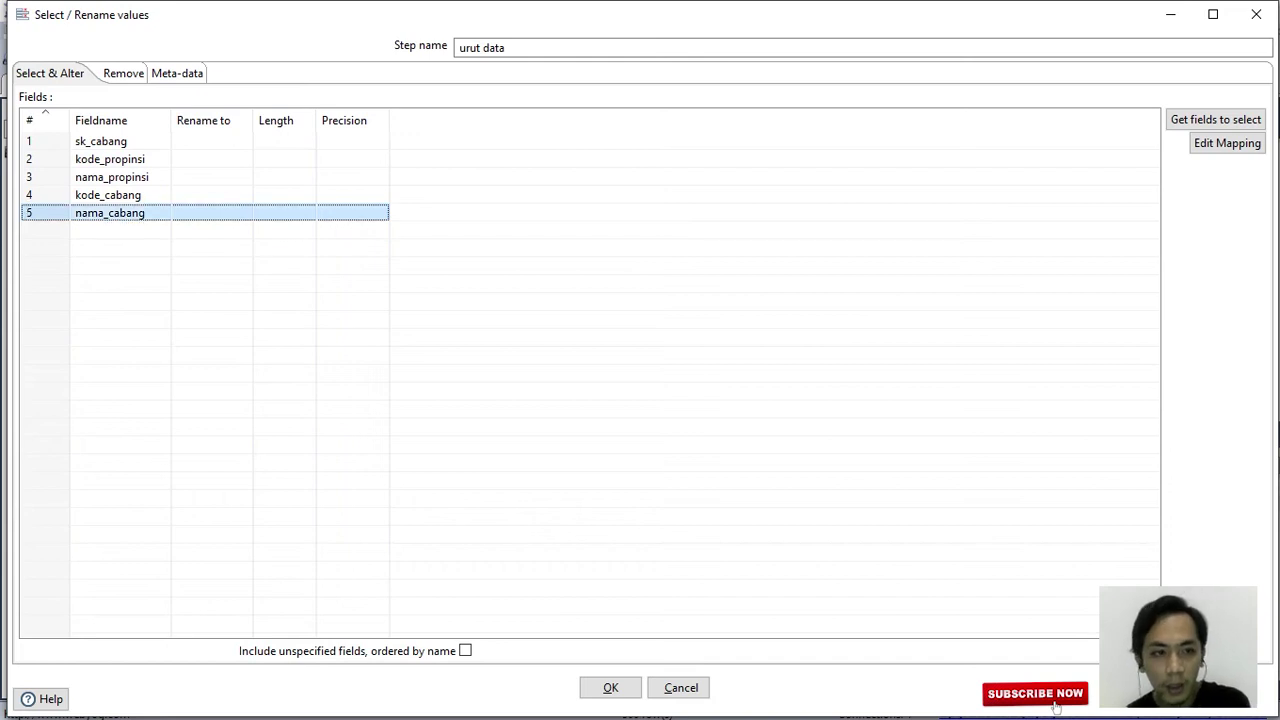
{"action": "key", "text": "Return"}
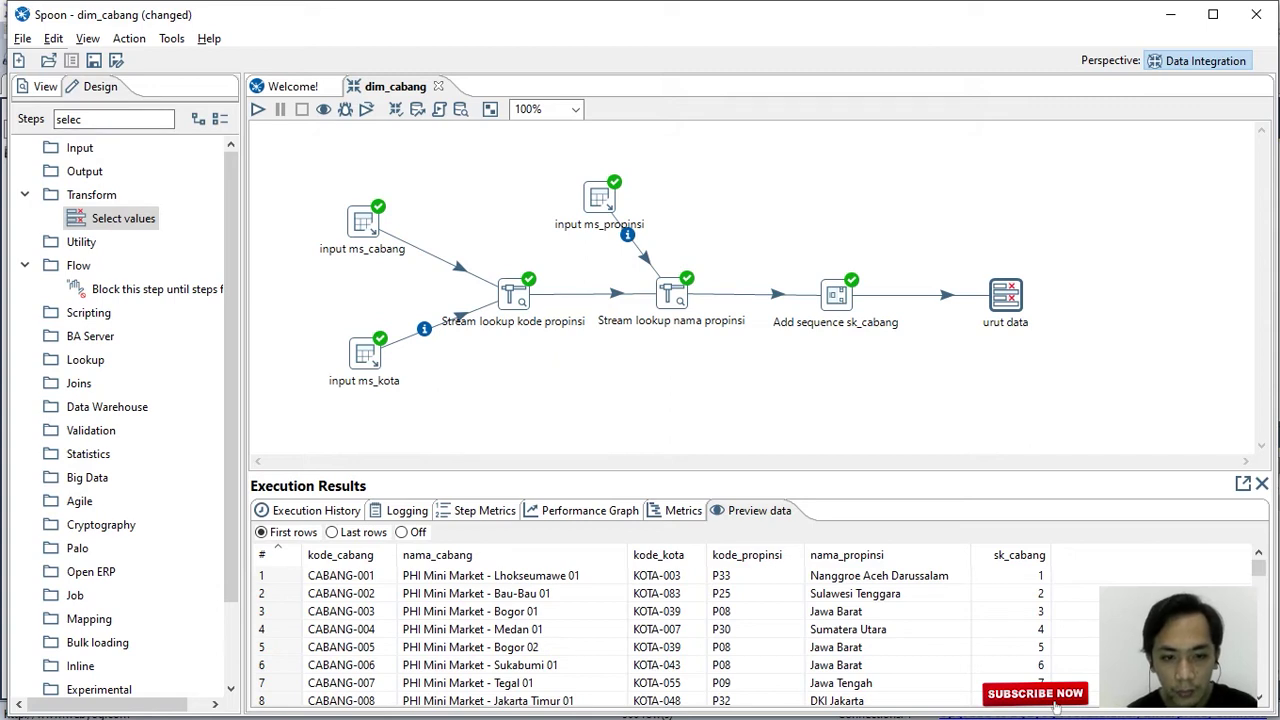
Run the transformation locally and check the reordered columns of urut data in the preview data.
{"action": "key", "text": "F9"}
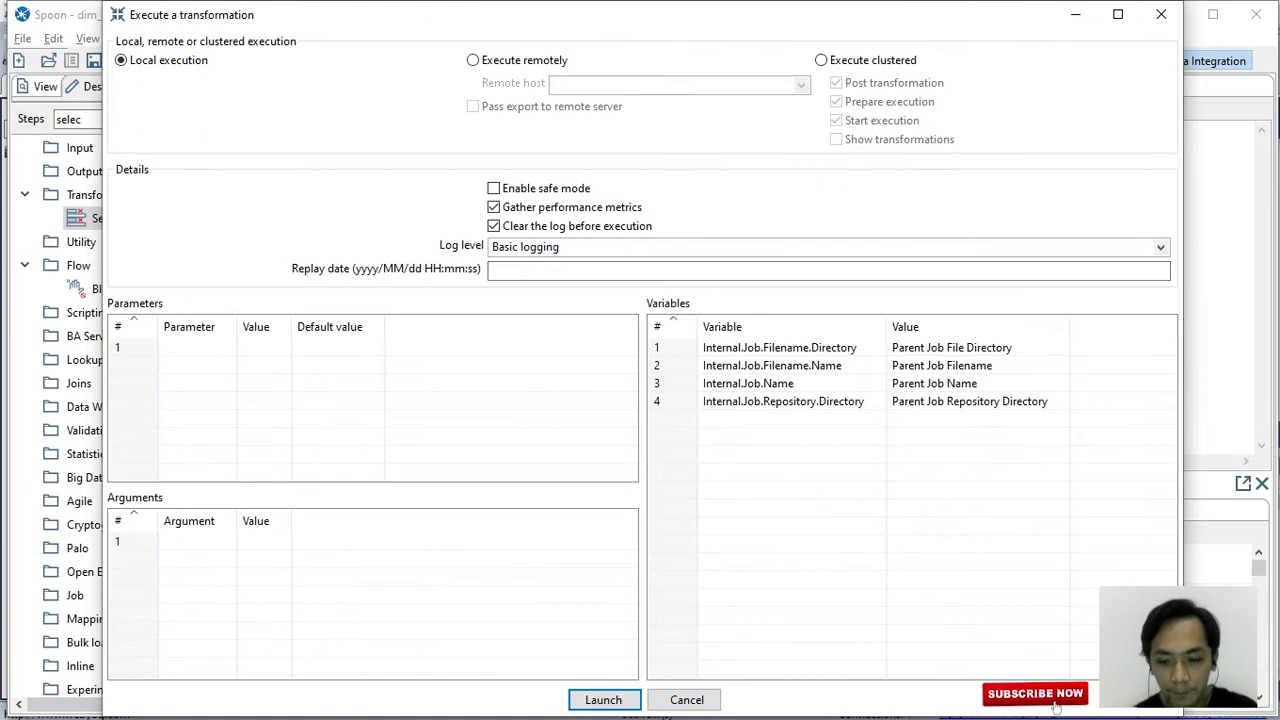
{"action": "key", "text": "Return"}
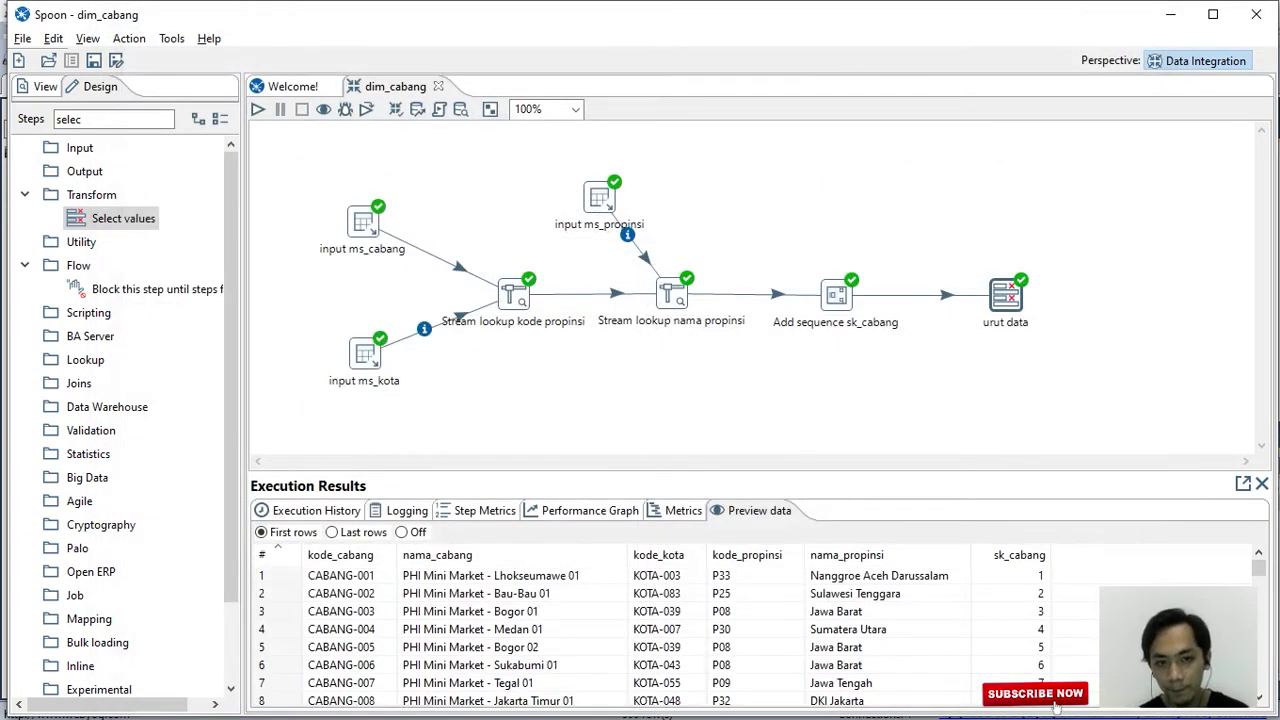
{"action": "left_click", "coordinate": [589, 510]}
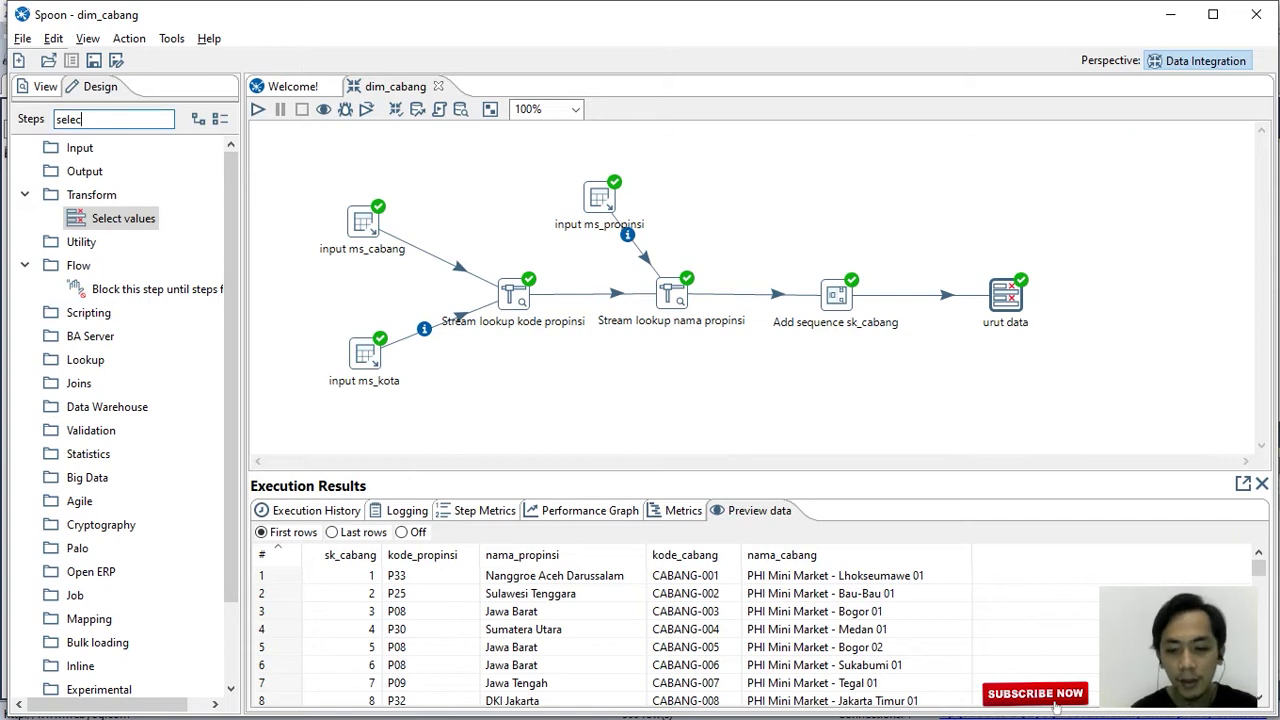
Find the Table output step, add it after urut data, and space the two steps evenly on the canvas.
{"action": "key", "text": "BackSpace"}
{"action": "key", "text": "BackSpace"}
{"action": "key", "text": "BackSpace"}
{"action": "key", "text": "BackSpace"}
{"action": "key", "text": "BackSpace"}
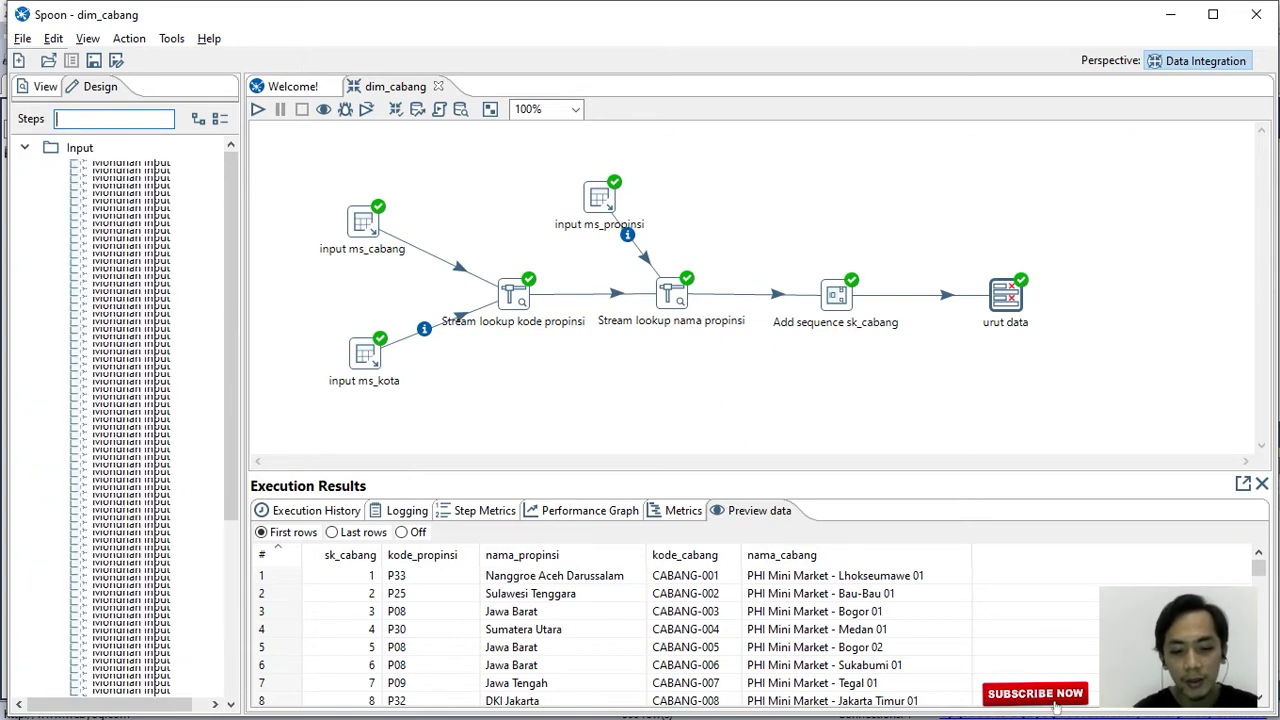
{"action": "type", "text": "out"}
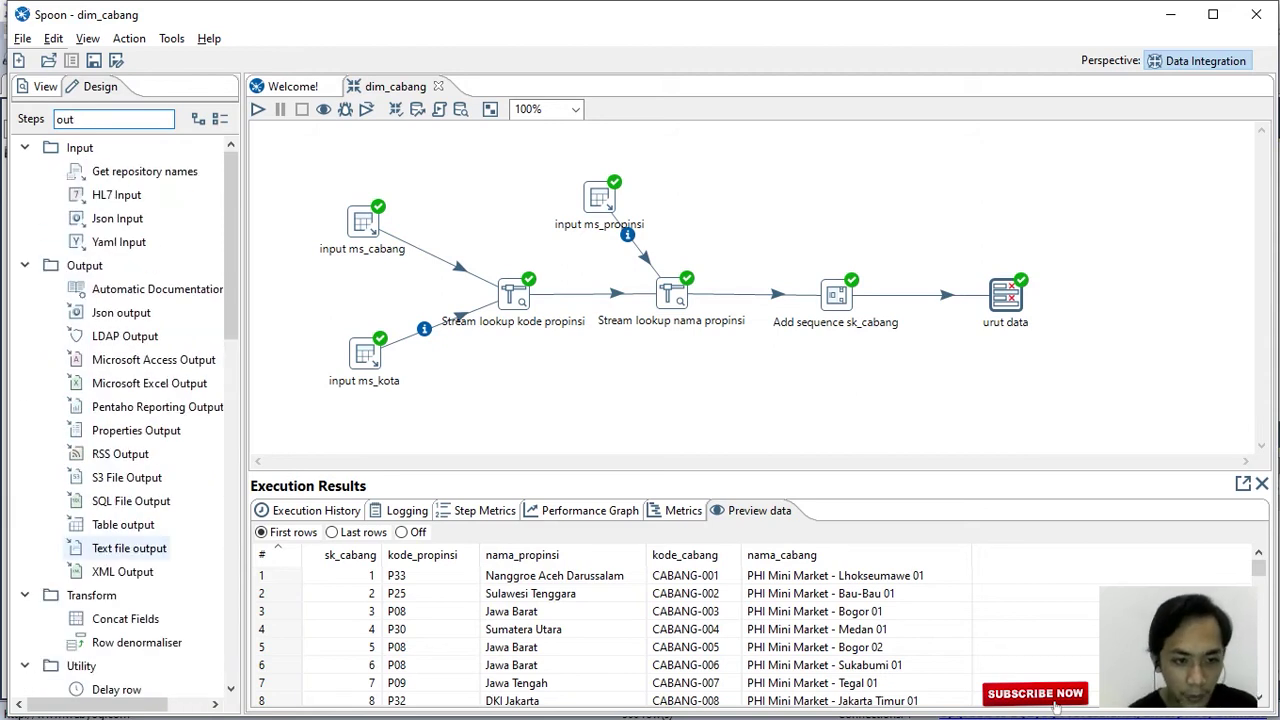
{"action": "double_click", "coordinate": [123, 524]}
{"action": "left_click_drag", "start_coordinate": [1193, 294], "coordinate": [1145, 290]}
{"action": "left_click_drag", "start_coordinate": [1006, 294], "coordinate": [987, 296]}
{"action": "left_click_drag", "start_coordinate": [1145, 291], "coordinate": [1124, 293]}
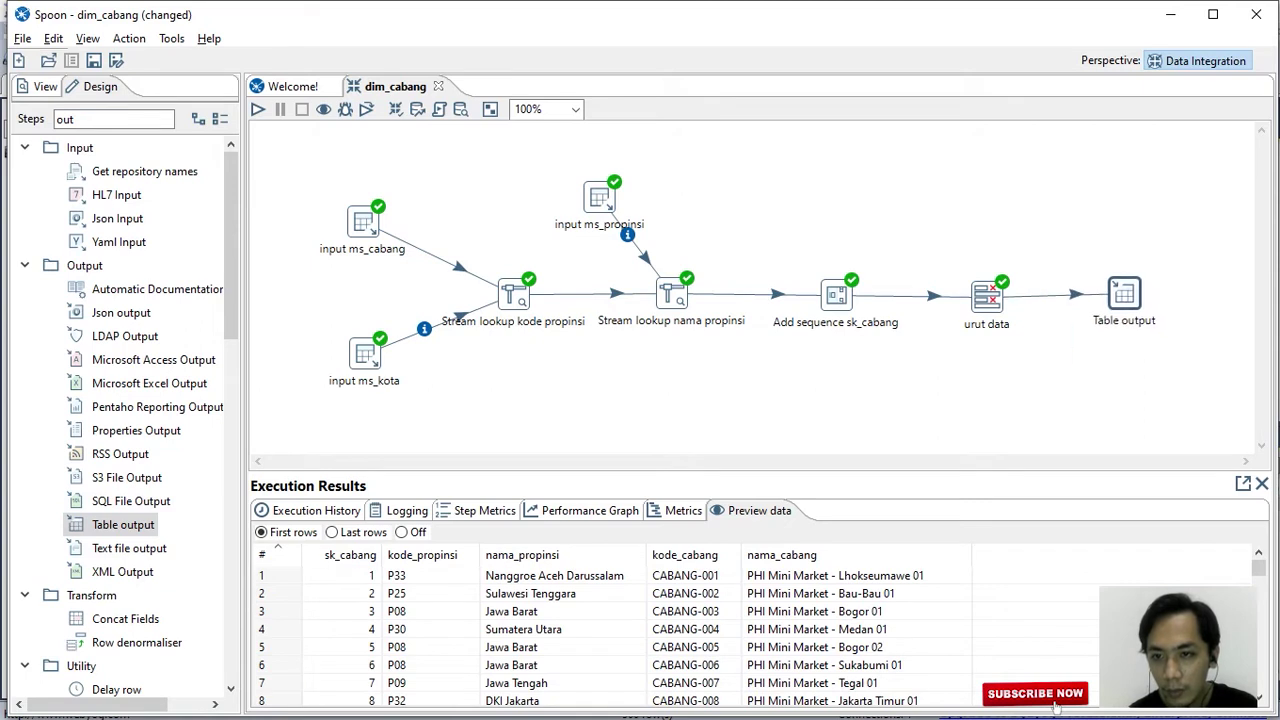
Rename the output step Table output dim_cabang and set its connection to phi_olap_2021.
{"action": "double_click", "coordinate": [1124, 293]}
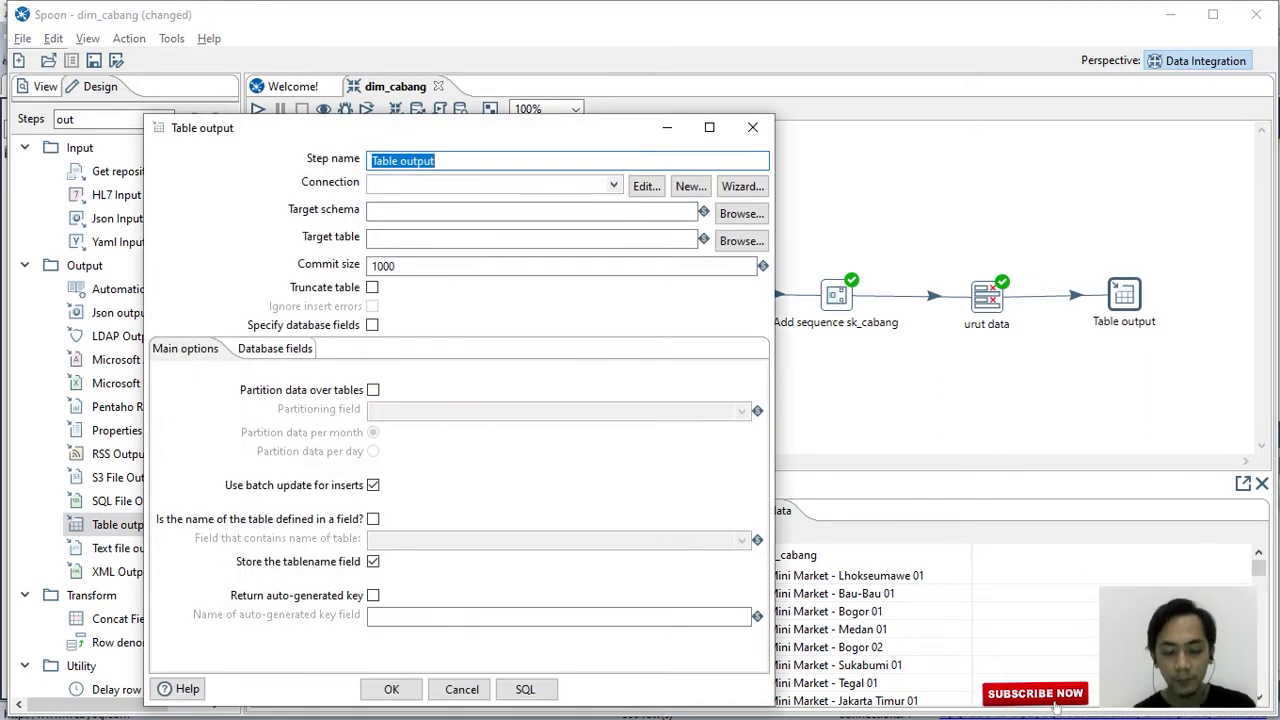
{"action": "key", "text": "End"}
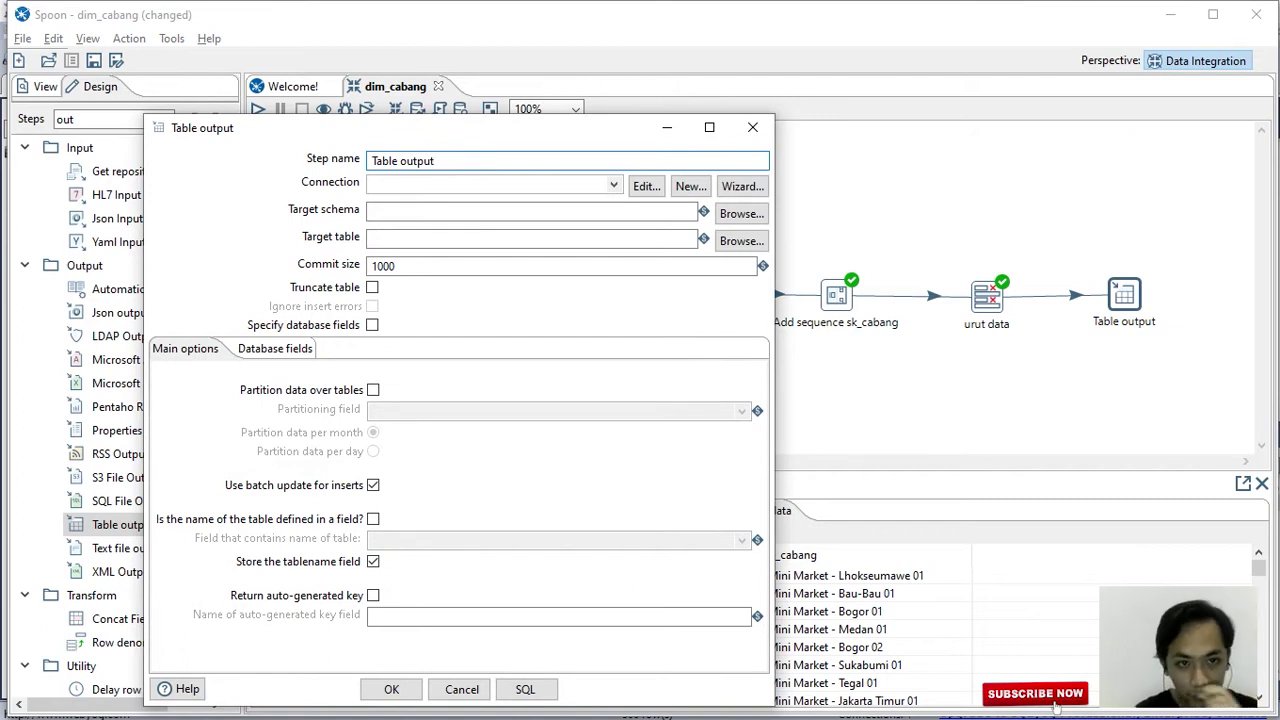
{"action": "type", "text": "d"}
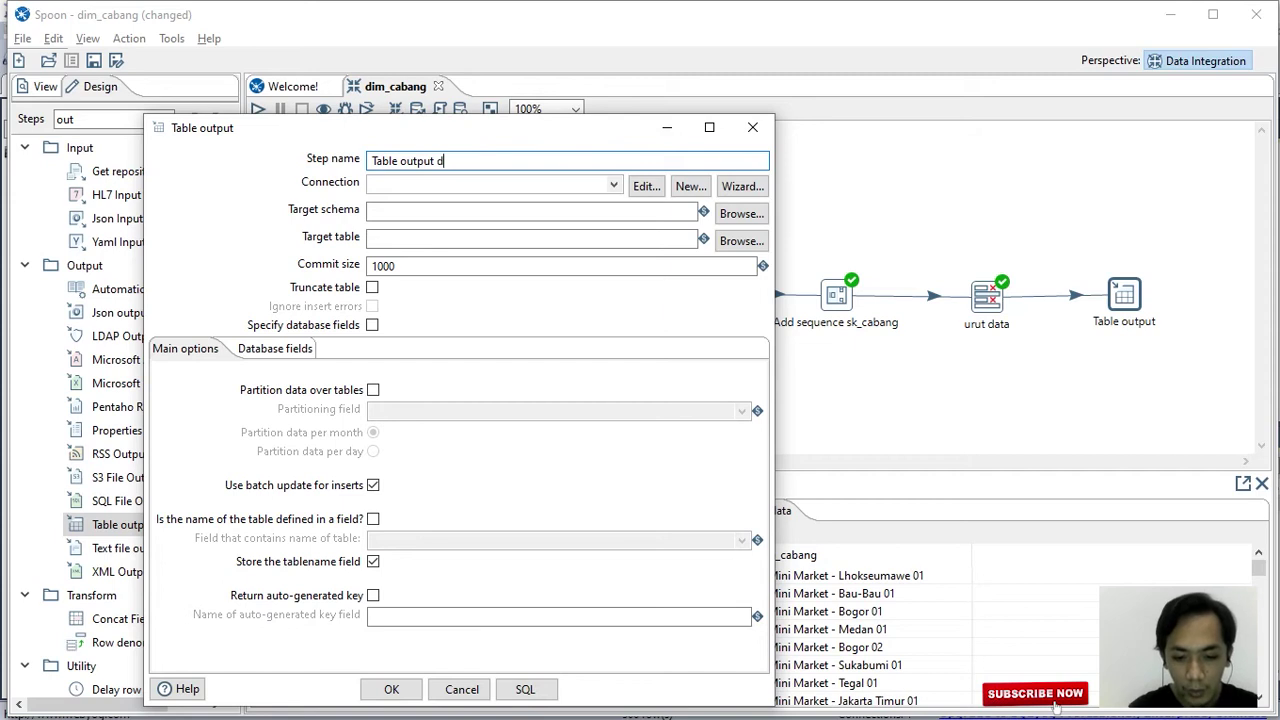
{"action": "type", "text": "im_cabang"}
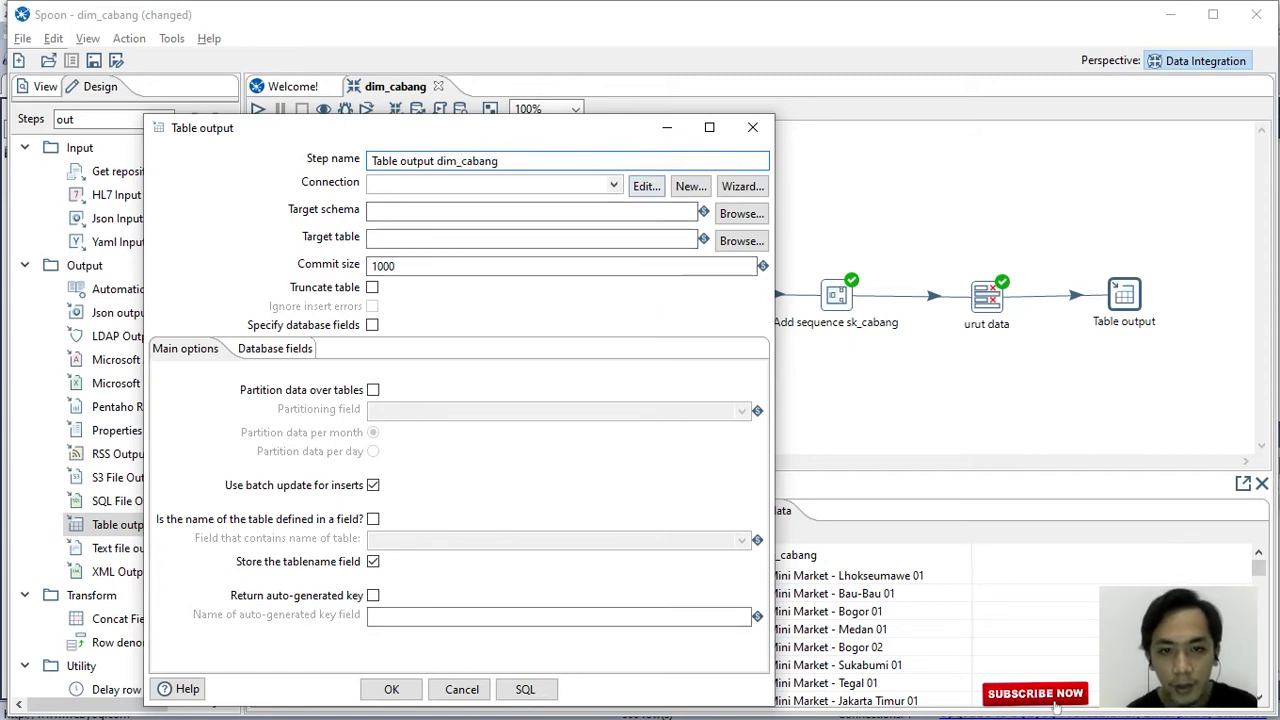
{"action": "left_click", "coordinate": [613, 185]}
{"action": "key", "text": "Down"}
{"action": "key", "text": "Return"}
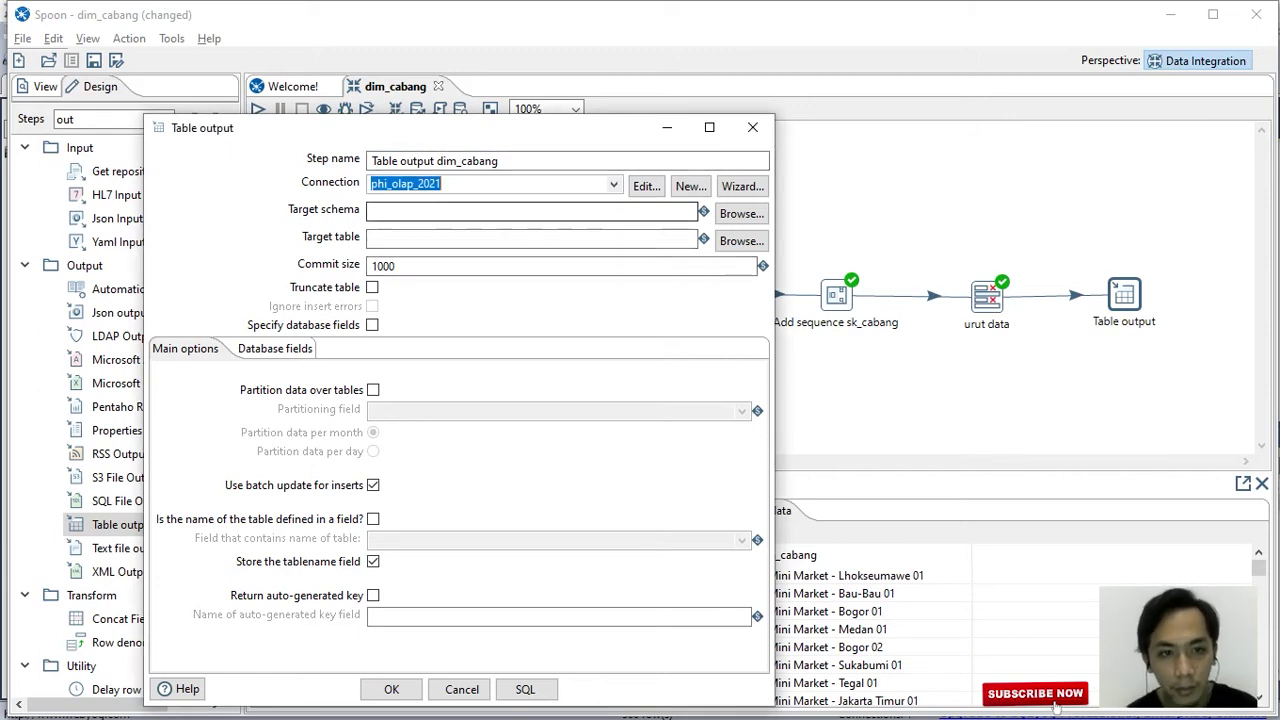
Set the target table of Table output dim_cabang to olap_dim_cabang.
{"action": "key", "text": "Tab"}
{"action": "key", "text": "Tab"}
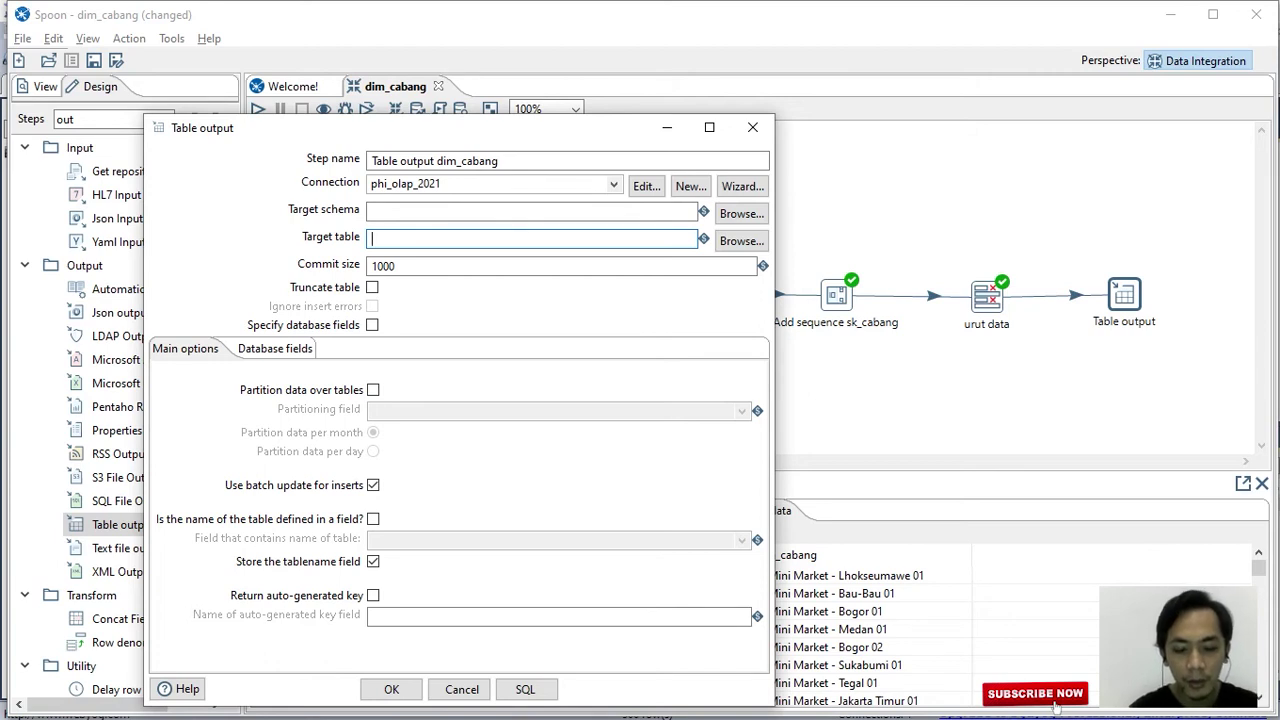
{"action": "type", "text": "olap_dim"}
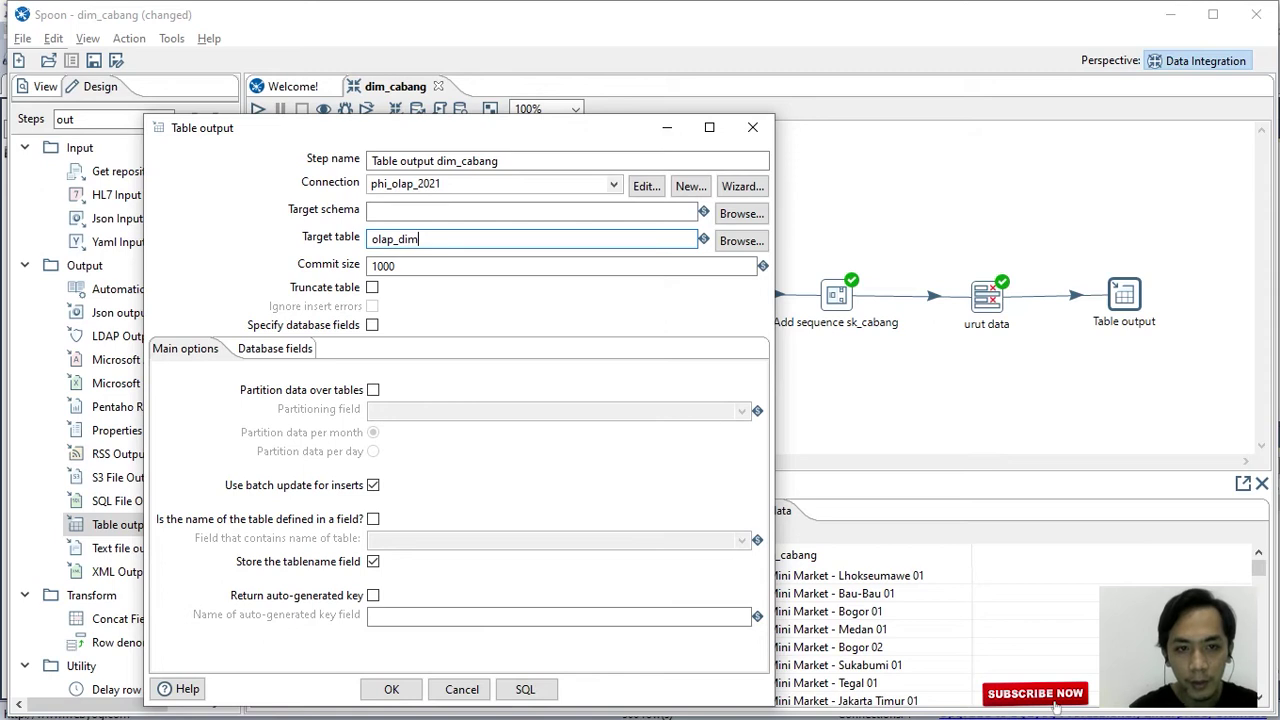
{"action": "type", "text": "_cabang"}
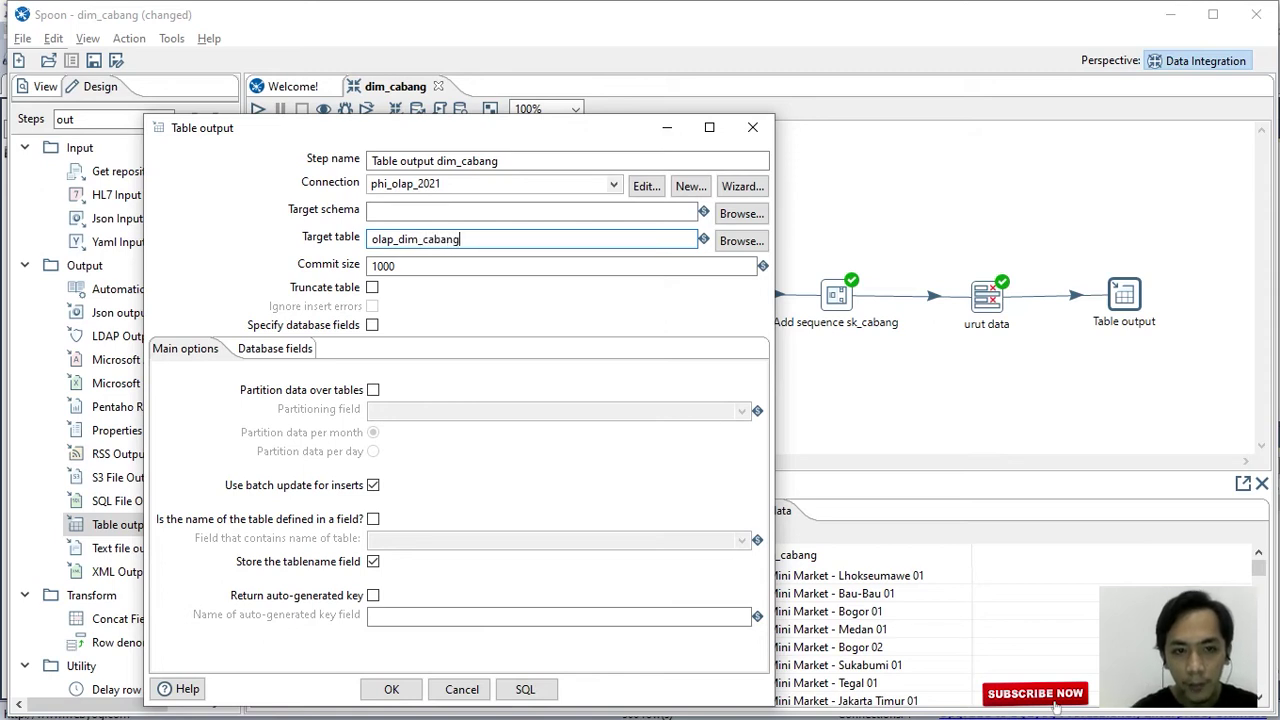
Generate and execute the CREATE TABLE SQL for olap_dim_cabang, and accept the table output settings.
{"action": "key", "text": "Tab"}
{"action": "key", "text": "Tab"}
{"action": "key", "text": "Tab"}
{"action": "key", "text": "Tab"}
{"action": "key", "text": "Tab"}
{"action": "key", "text": "Tab"}
{"action": "key", "text": "Tab"}
{"action": "key", "text": "Tab"}
{"action": "key", "text": "Tab"}
{"action": "key", "text": "Tab"}
{"action": "key", "text": "Tab"}
{"action": "key", "text": "Tab"}
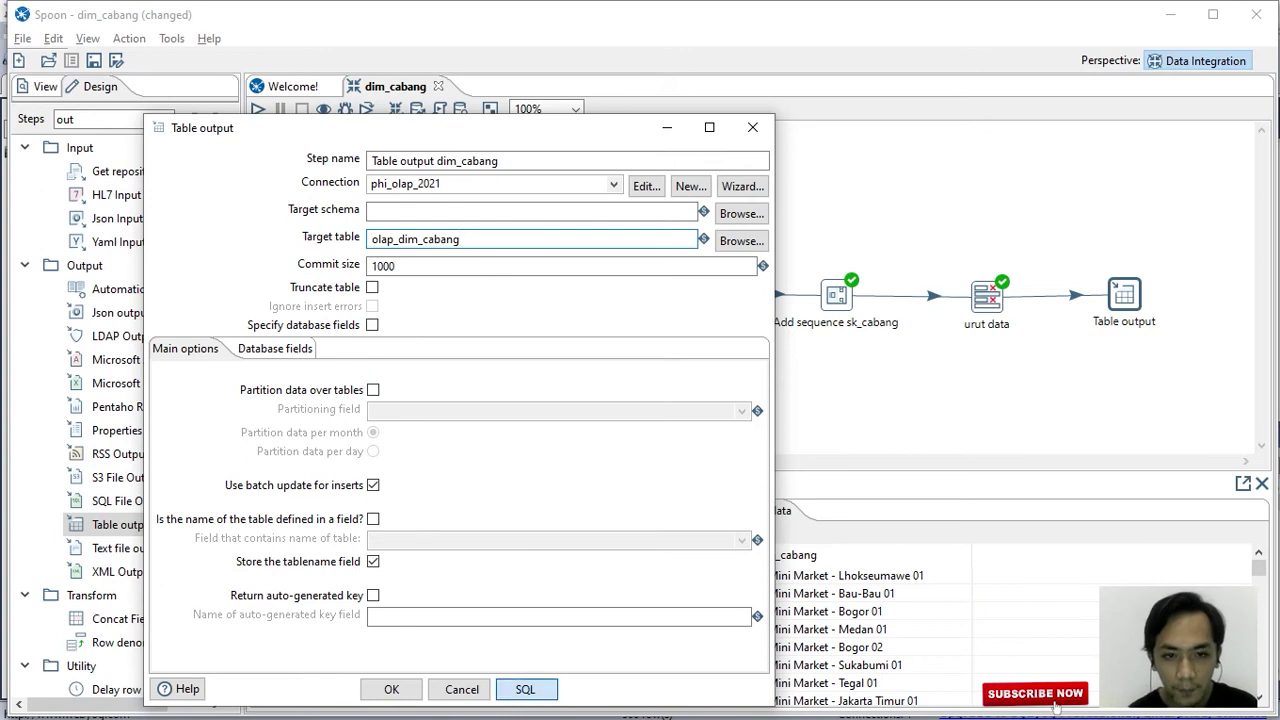
{"action": "key", "text": "Return"}
{"action": "key", "text": "Tab"}
{"action": "key", "text": "Return"}
{"action": "key", "text": "Tab"}
{"action": "key", "text": "Return"}
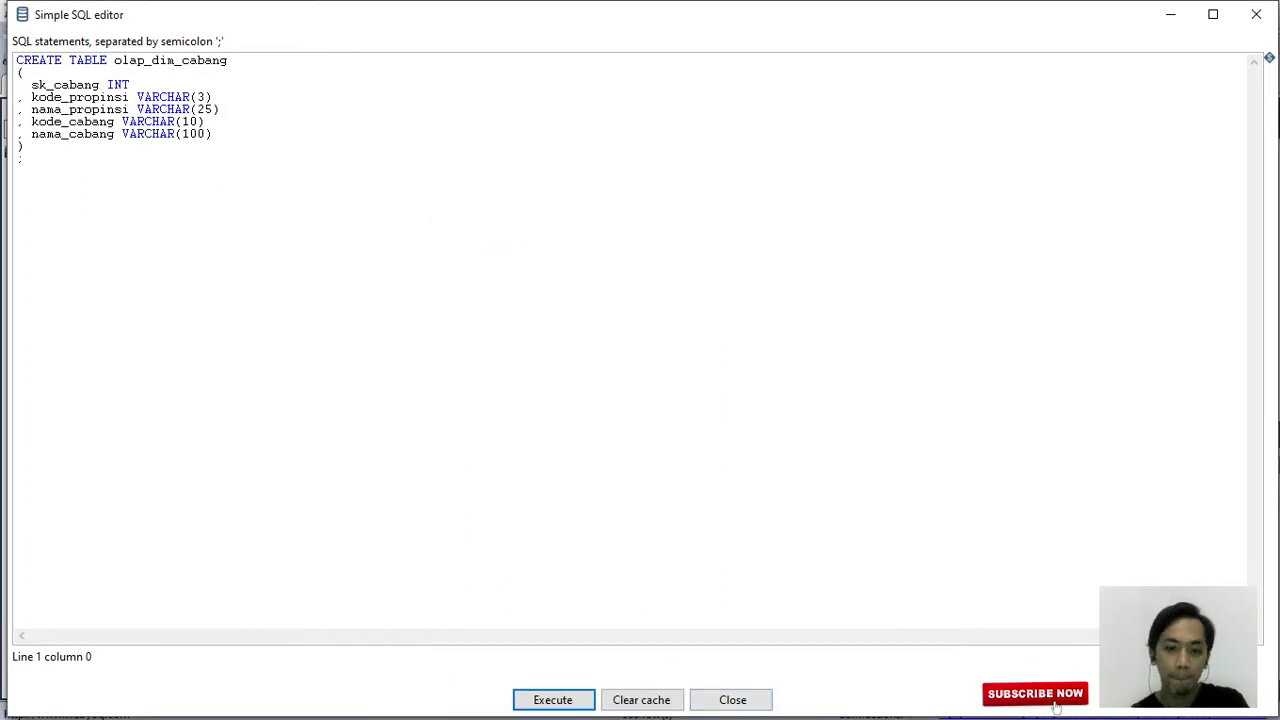
{"action": "key", "text": "Tab"}
{"action": "key", "text": "Tab"}
{"action": "key", "text": "Return"}
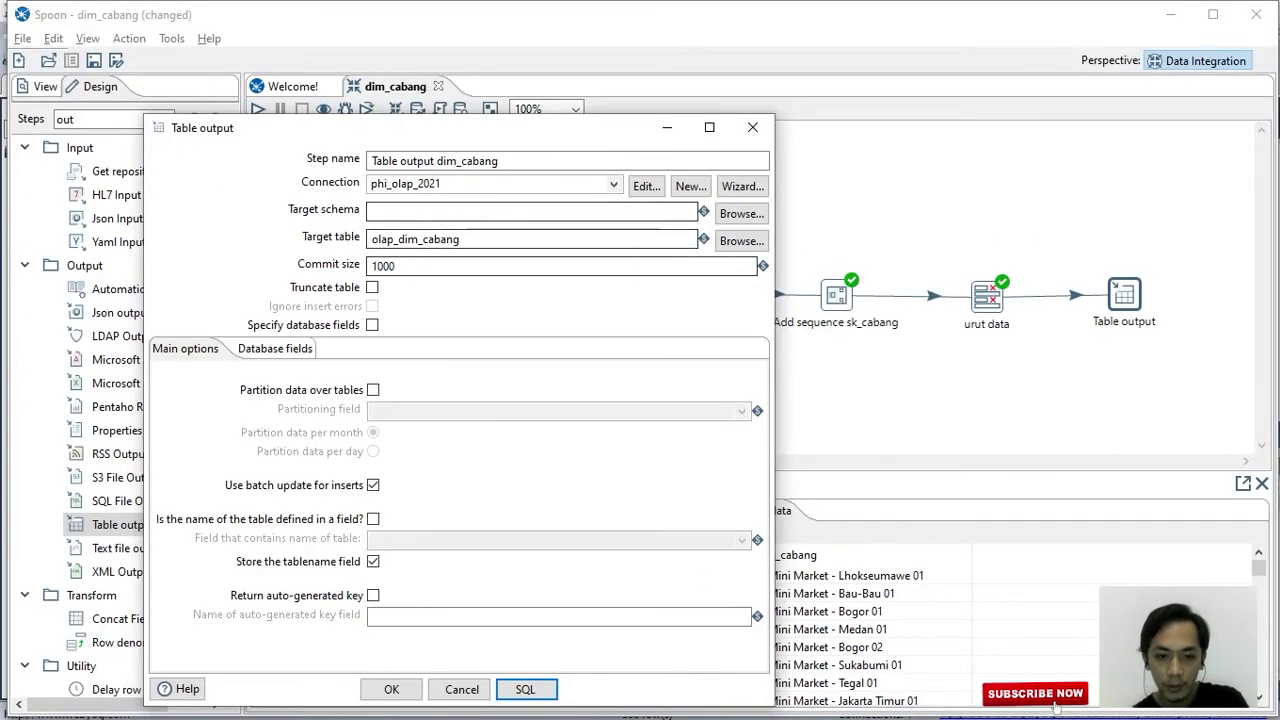
{"action": "key", "text": "Tab"}
{"action": "key", "text": "Return"}
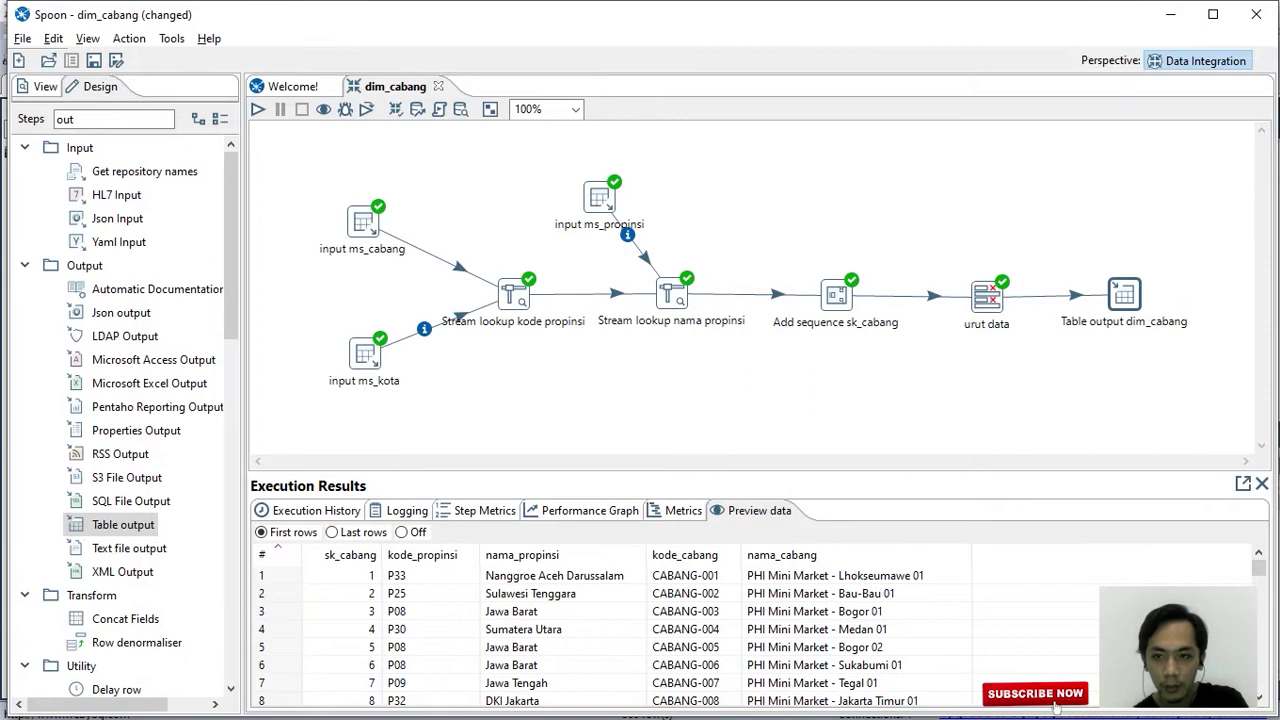
Run the transformation locally to load olap_dim_cabang, and review its metrics and preview data.
{"action": "key", "text": "F9"}
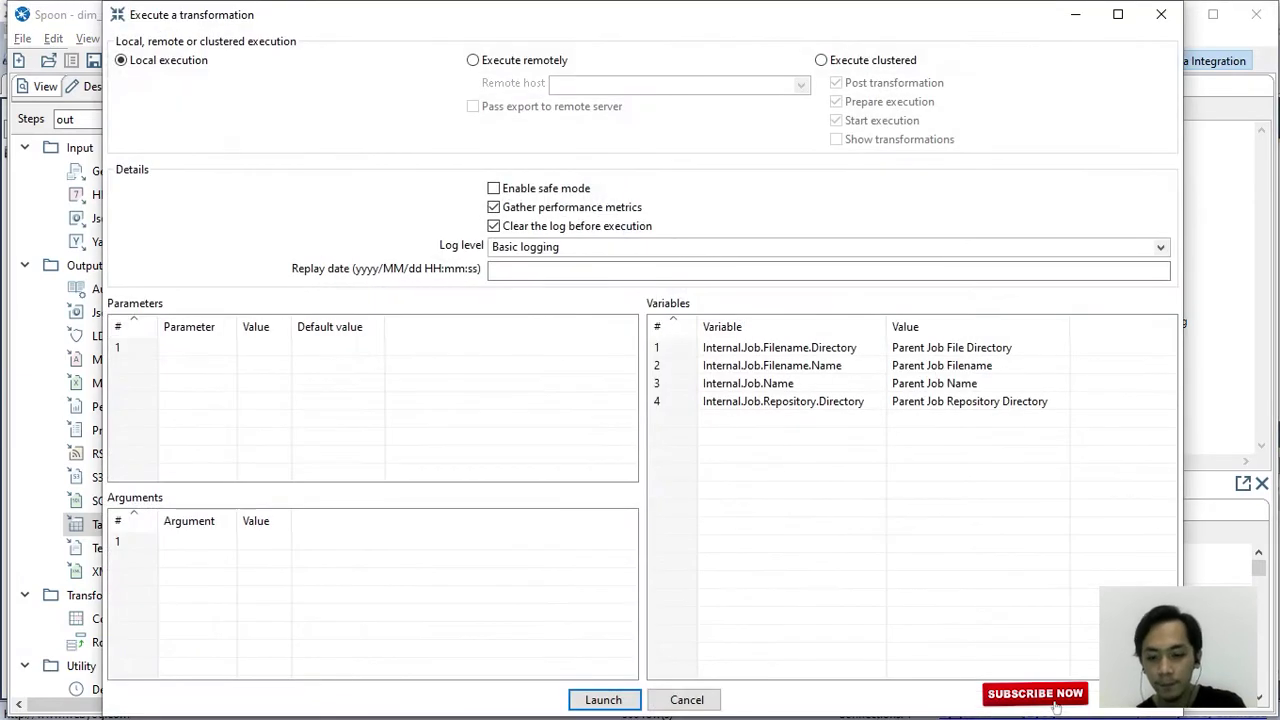
{"action": "key", "text": "Return"}
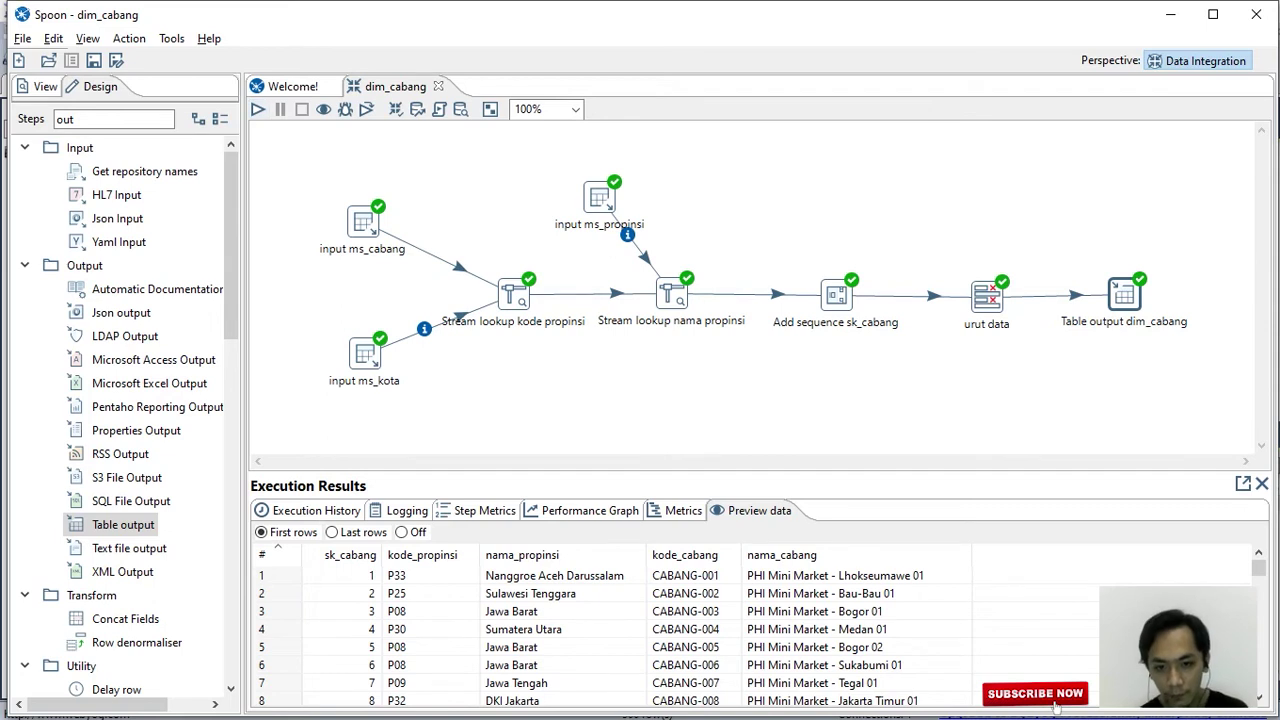
{"action": "left_click", "coordinate": [683, 510]}
{"action": "left_click", "coordinate": [759, 510]}
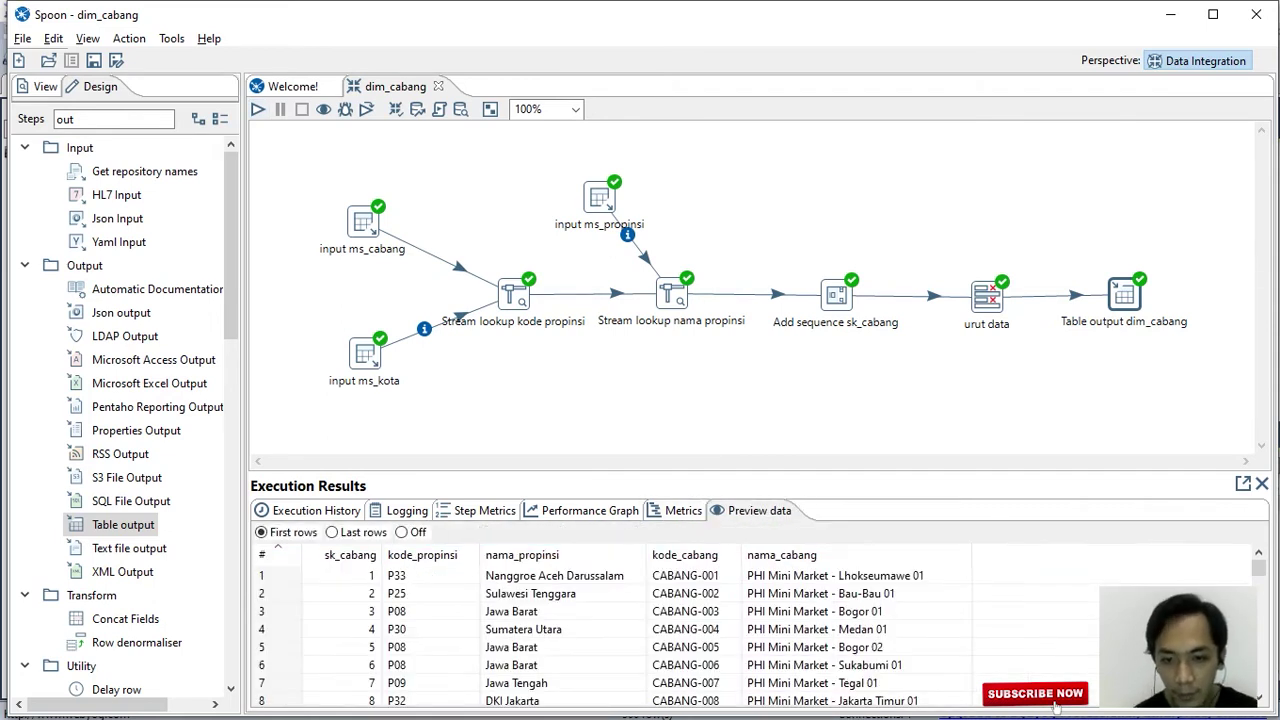
Switch to SQLyog and expand the tables of the phi_olap_2021 database.
{"action": "key", "text": "alt+Tab"}
{"action": "key", "text": "alt+Tab"}
{"action": "key", "text": "alt+Tab"}
{"action": "key", "text": "alt+Tab"}
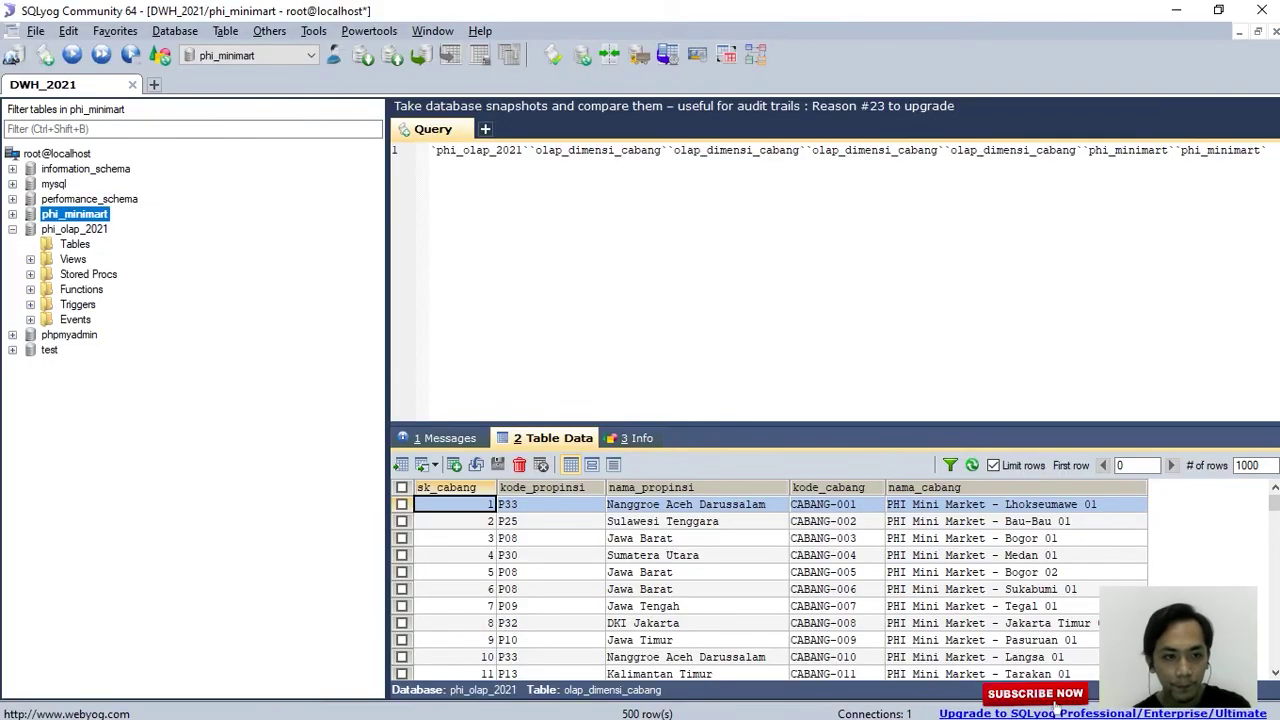
{"action": "key", "text": "Right"}
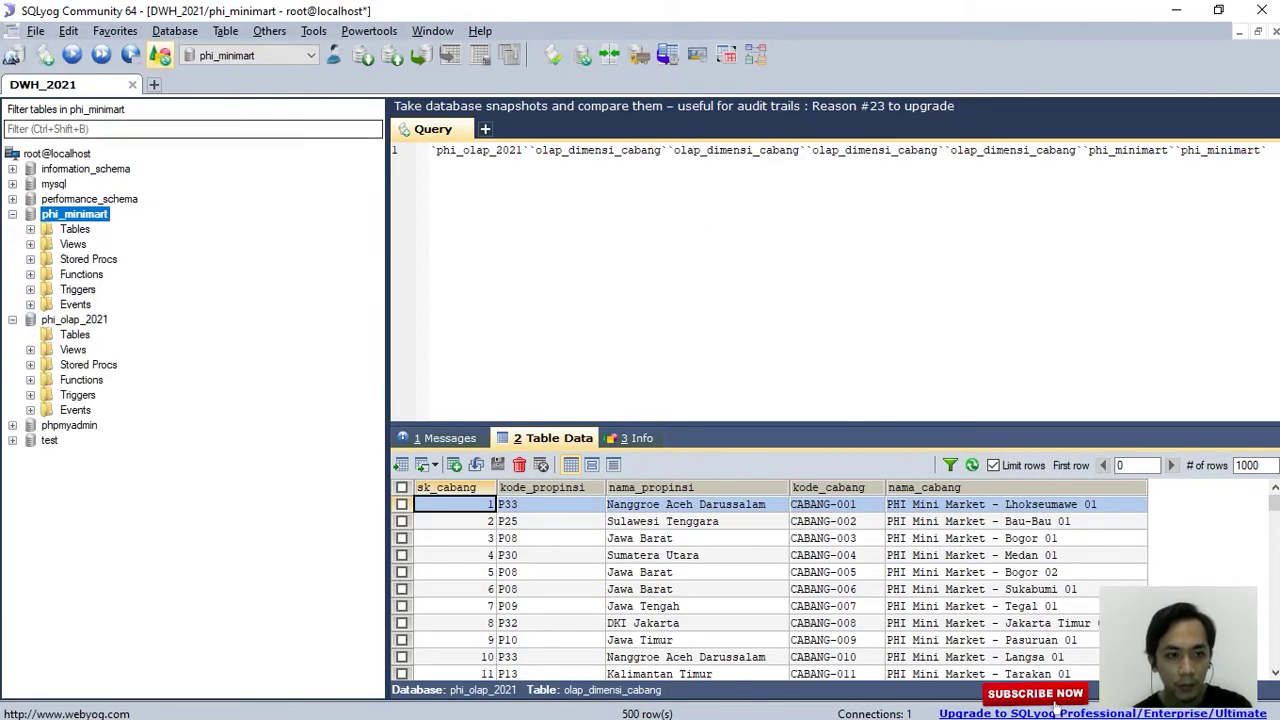
{"action": "key", "text": "Left"}
{"action": "key", "text": "Down"}
{"action": "key", "text": "Down"}
{"action": "key", "text": "Up"}
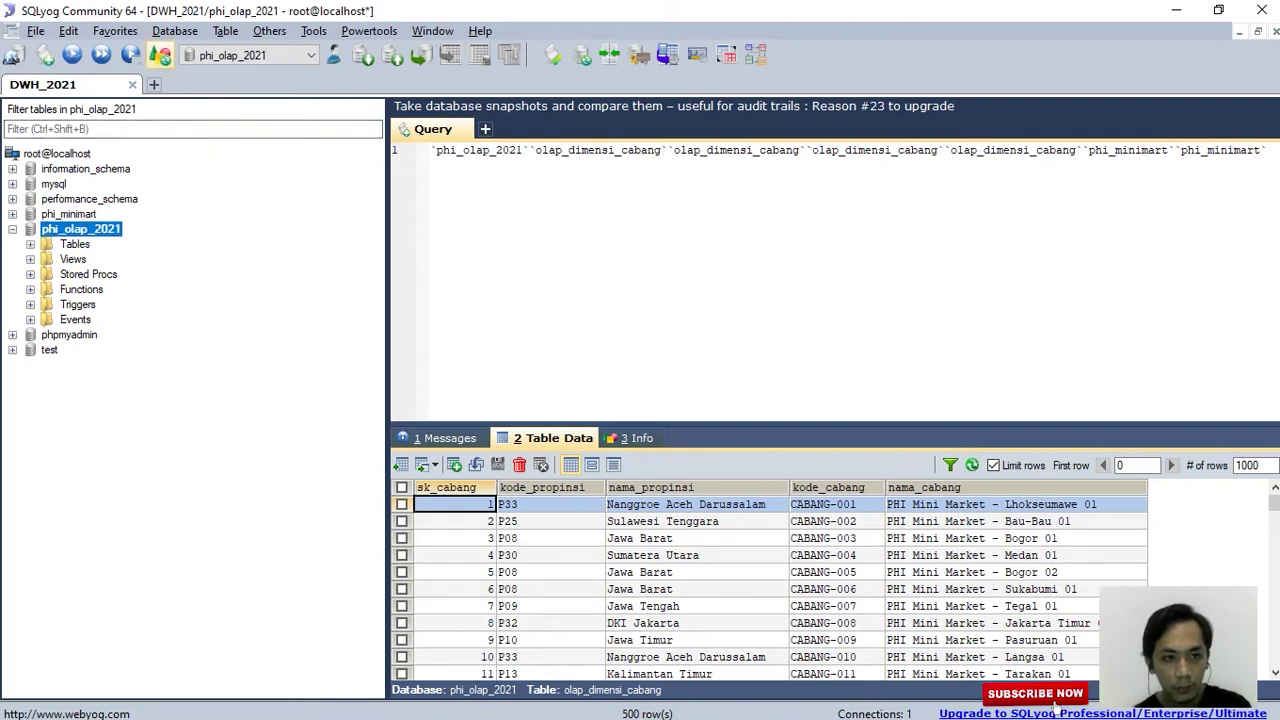
{"action": "key", "text": "Down"}
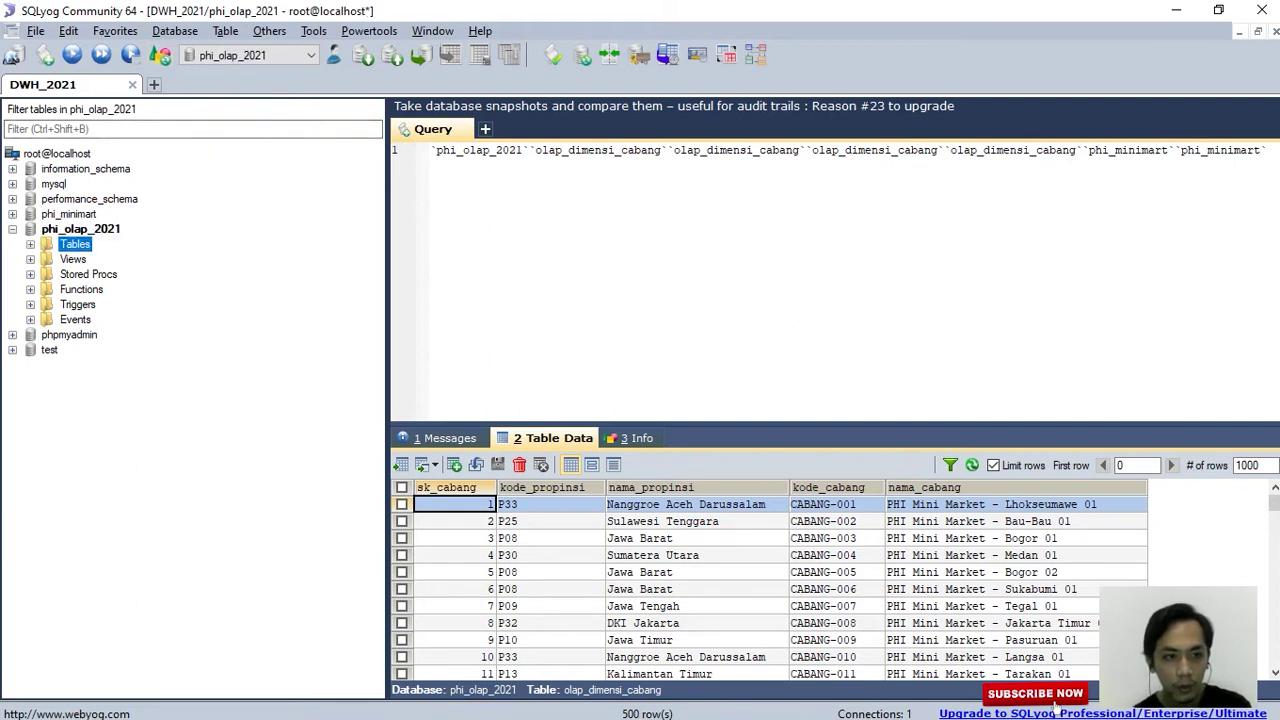
{"action": "key", "text": "Right"}
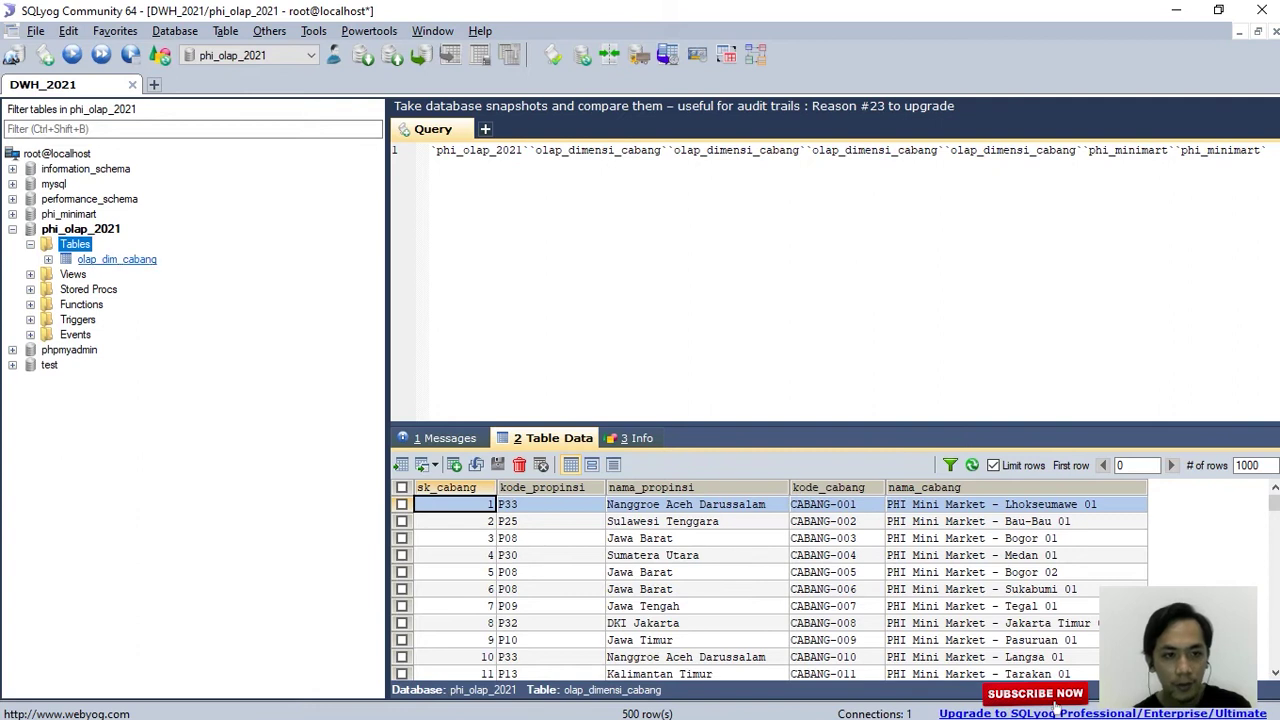
Show the data of olap_dim_cabang and sort it by kode_propinsi, followed by nama_propinsi.
{"action": "key", "text": "Down"}
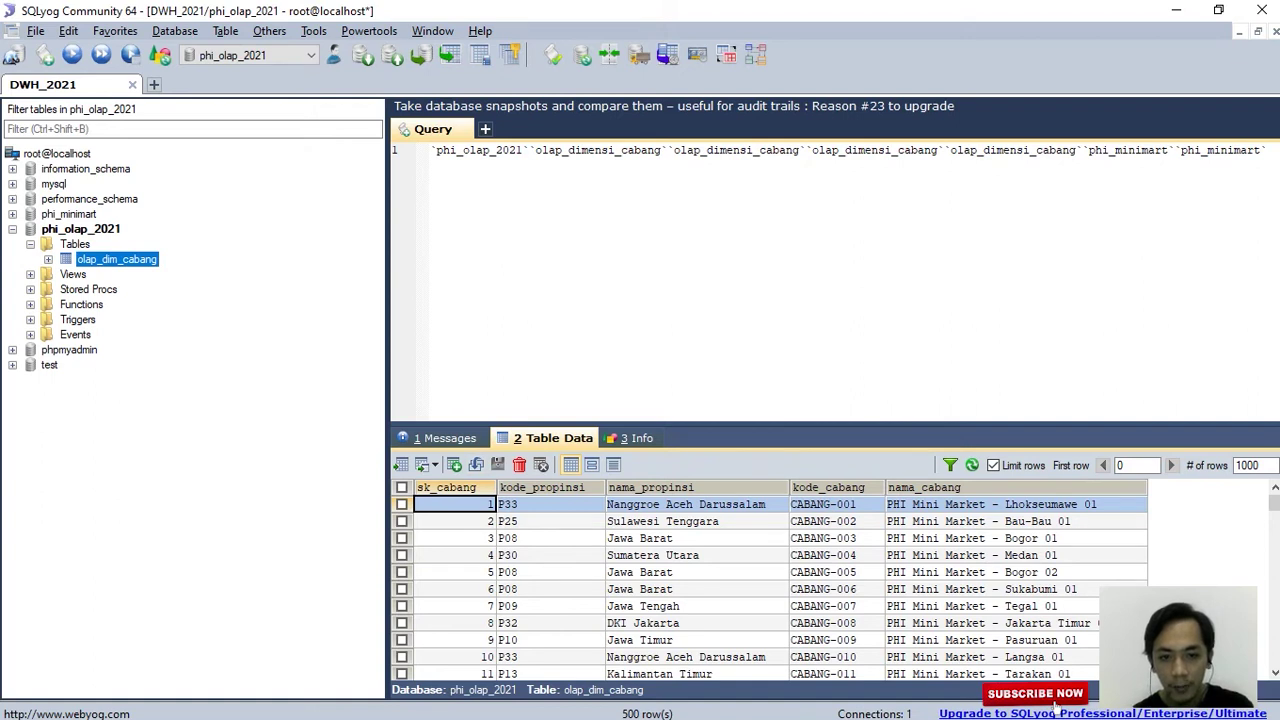
{"action": "left_click", "coordinate": [550, 487]}
{"action": "left_click", "coordinate": [660, 487]}
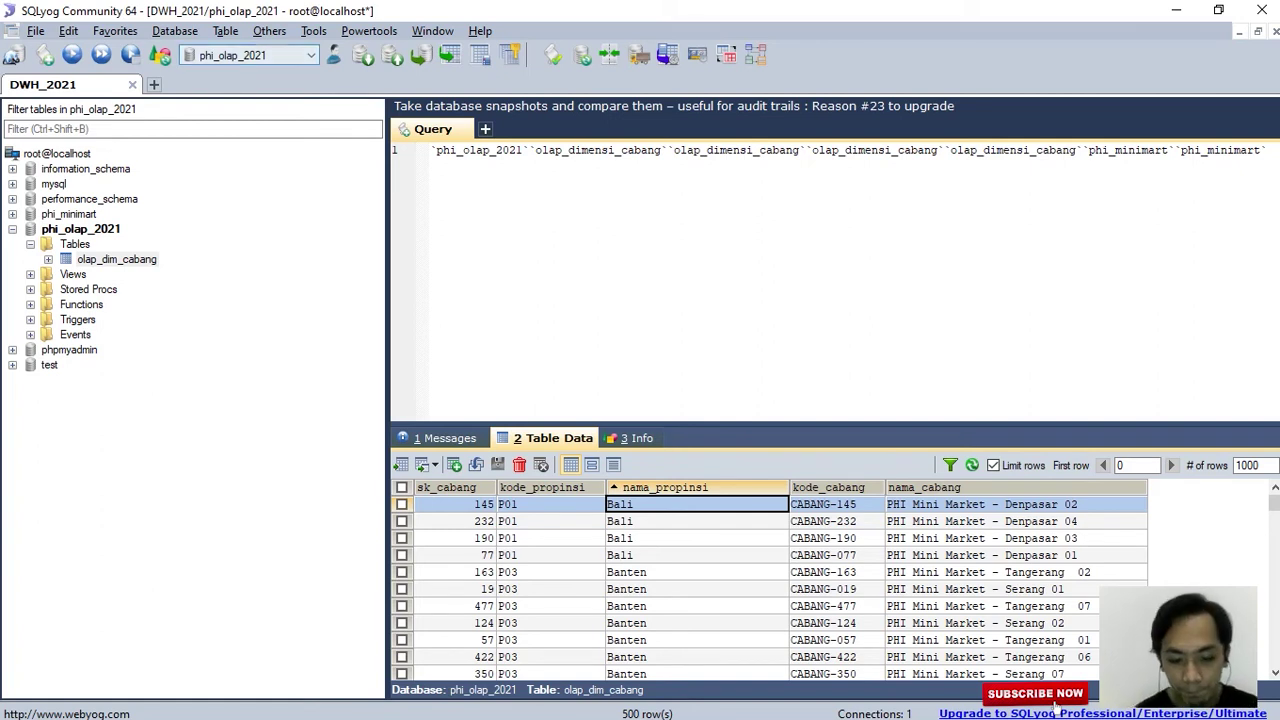
Switch to the exam PDF and review the Dimensi Cabang, Dimensi Produk and Dimensi Karyawan items in the exercise list.
{"action": "key", "text": "alt+Tab"}
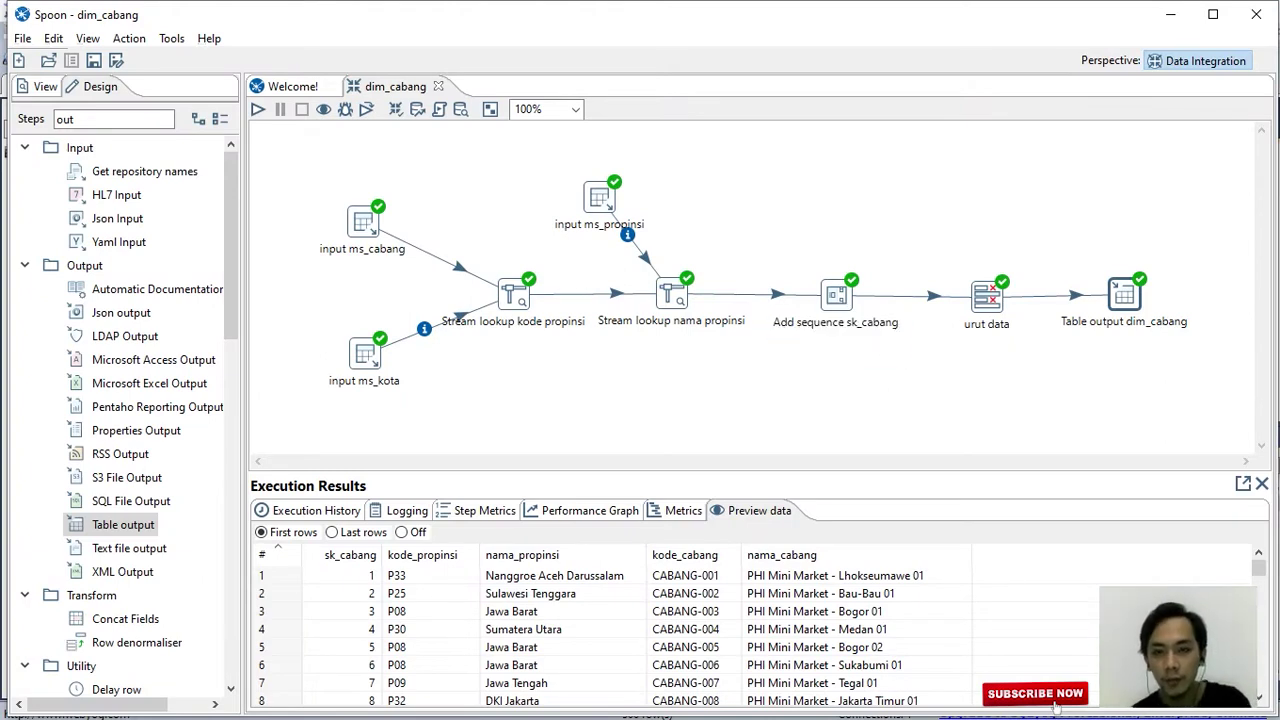
{"action": "key", "text": "alt+Tab"}
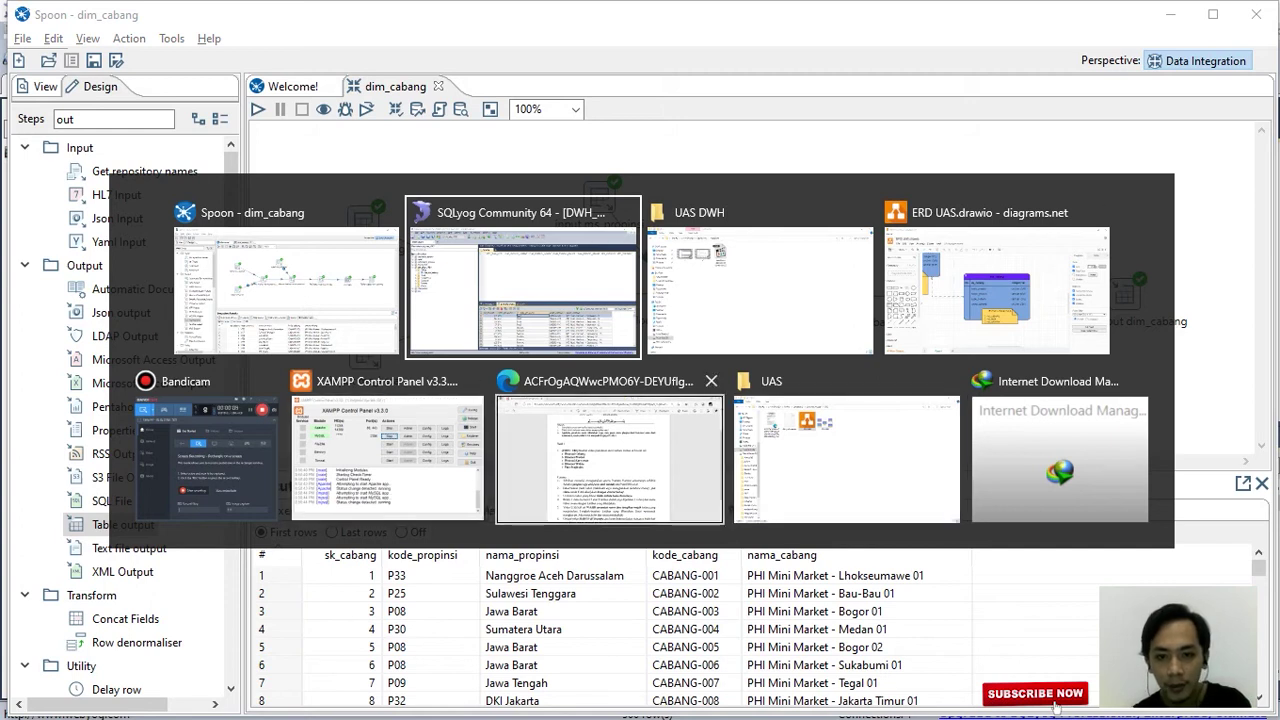
{"action": "left_click", "coordinate": [610, 458]}
{"action": "left_click_drag", "start_coordinate": [386, 330], "coordinate": [502, 331]}
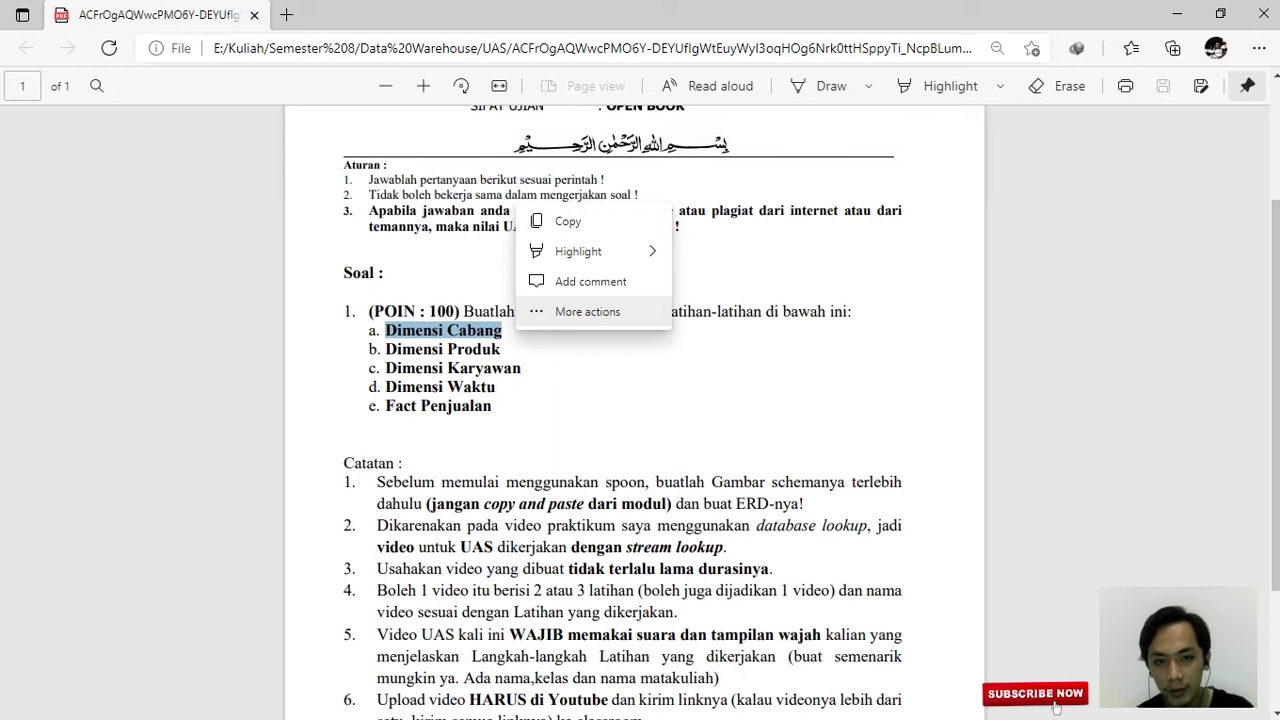
{"action": "key", "text": "Escape"}
{"action": "left_click_drag", "start_coordinate": [386, 349], "coordinate": [512, 368]}
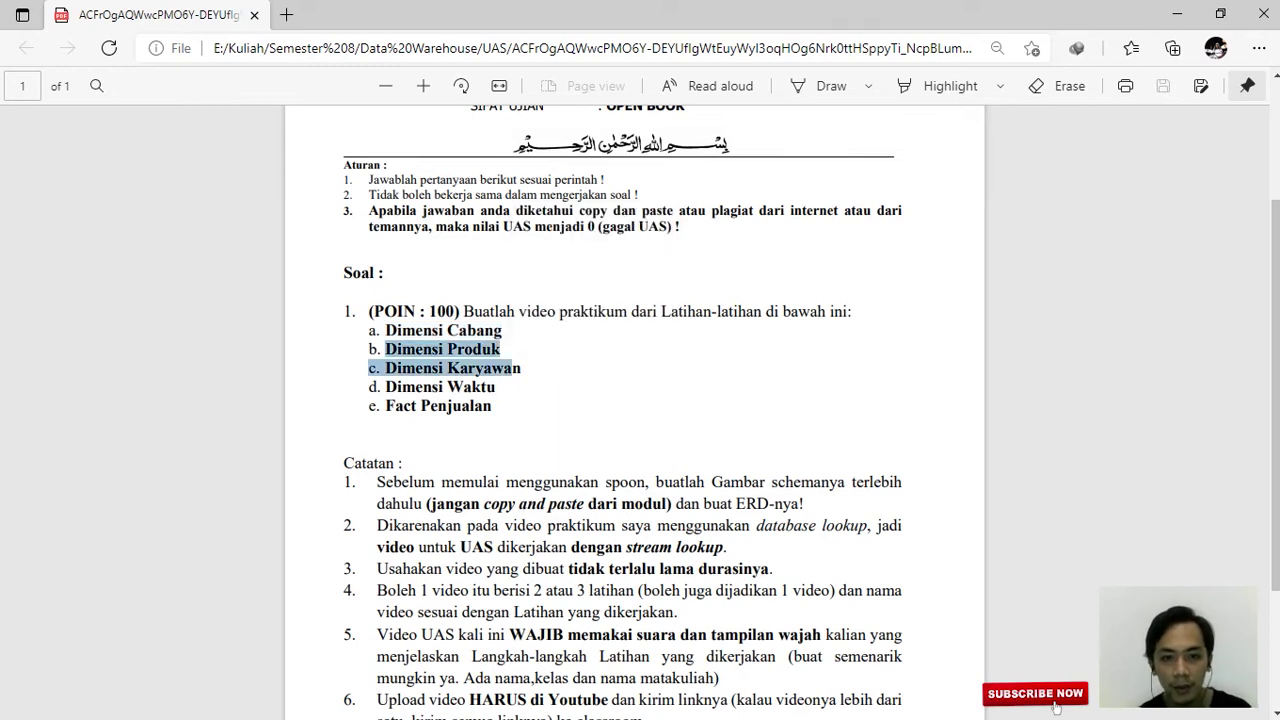
{"action": "left_click", "coordinate": [605, 240]}
Switch to the ERD UAS.drawio diagram and examine the dim_produk table's fields and its stream lookup inputs.
{"action": "key", "text": "alt+Tab"}
{"action": "key", "text": "alt+Tab"}
{"action": "key", "text": "alt+Tab"}
{"action": "key", "text": "alt+Tab"}
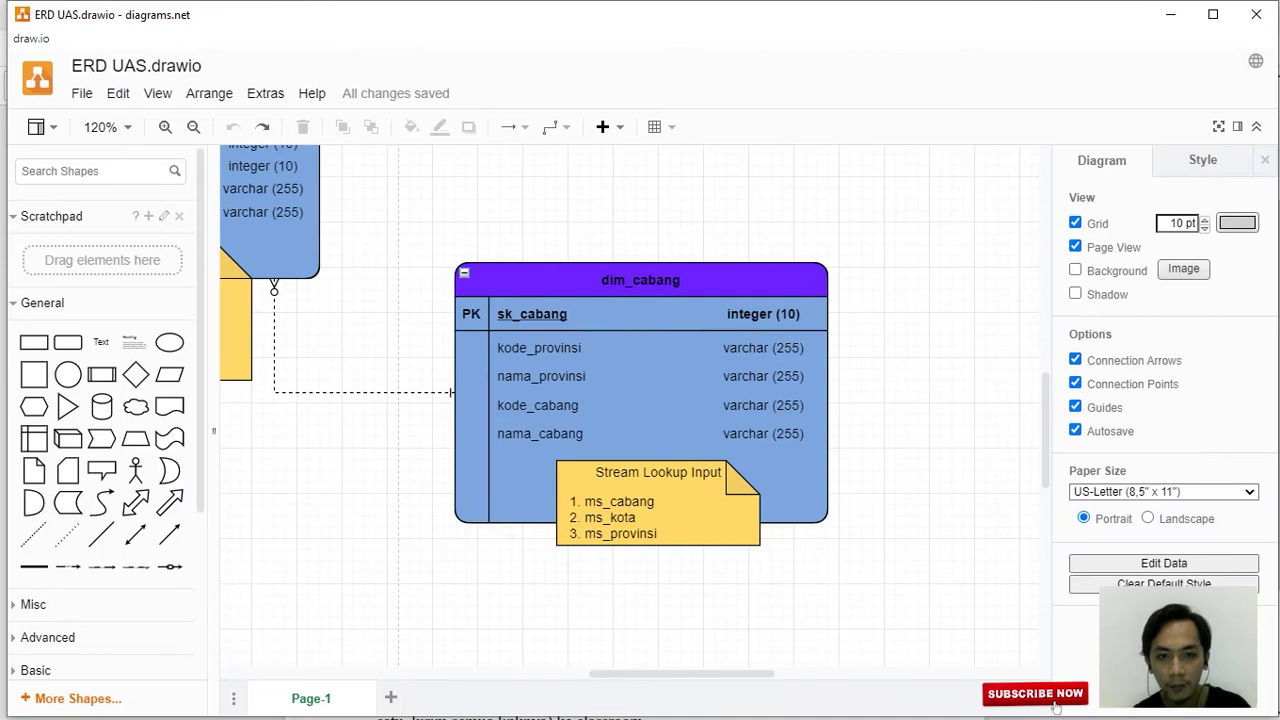
{"action": "scroll", "coordinate": [630, 406], "scroll_direction": "up", "scroll_amount": 5}
{"action": "scroll", "coordinate": [630, 406], "scroll_direction": "left", "scroll_amount": 6}
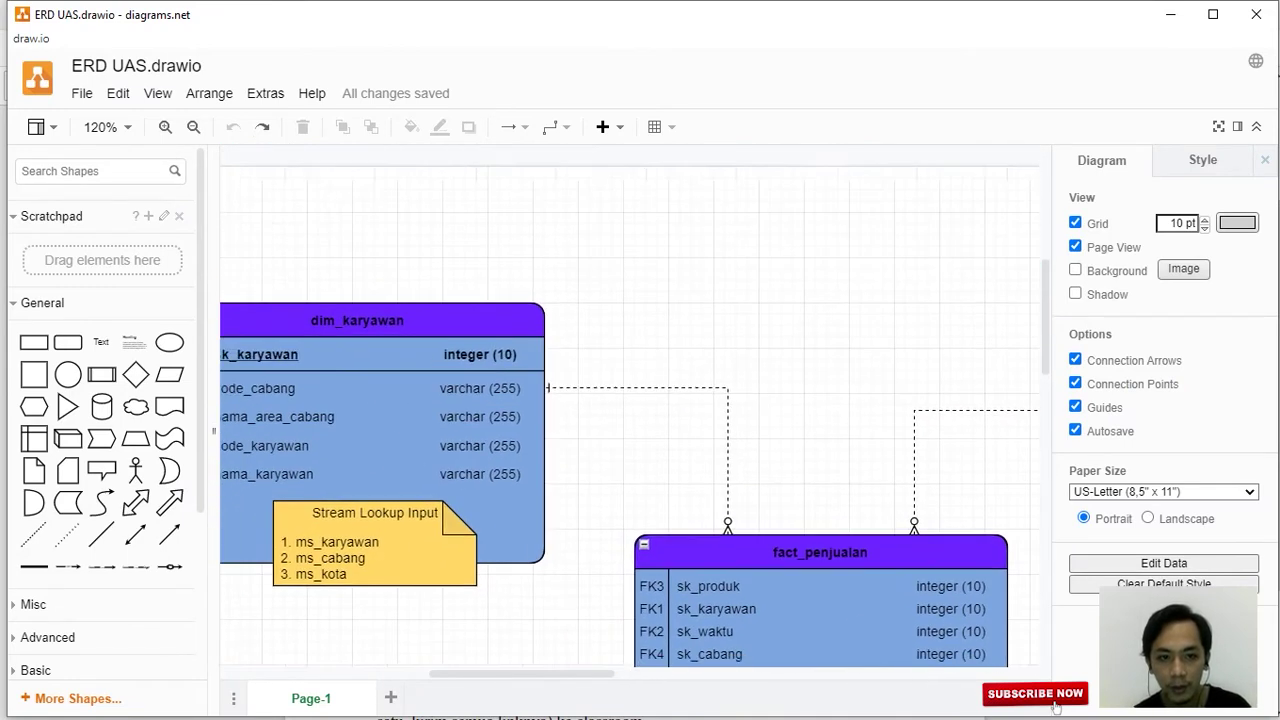
{"action": "scroll", "coordinate": [630, 406], "scroll_direction": "down", "scroll_amount": 8}
{"action": "scroll", "coordinate": [630, 406], "scroll_direction": "left", "scroll_amount": 4}
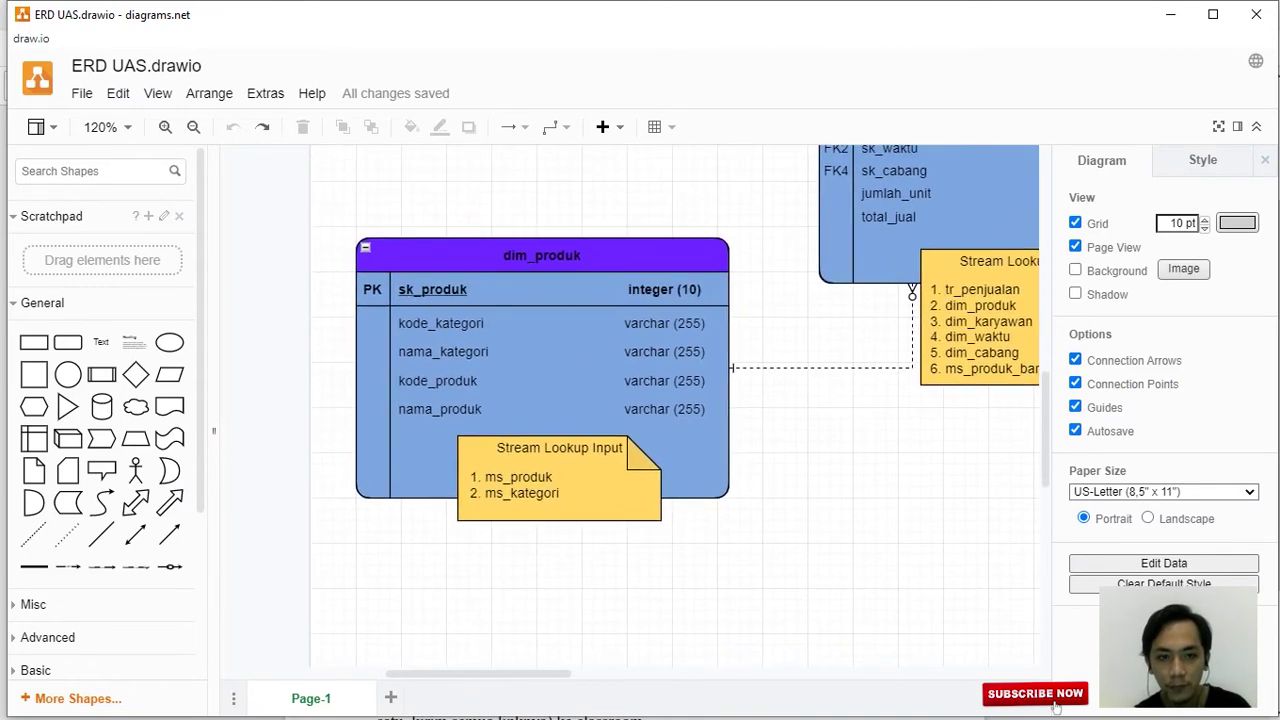
{"action": "scroll", "coordinate": [630, 406], "scroll_direction": "up", "scroll_amount": 1}
{"action": "scroll", "coordinate": [630, 406], "scroll_direction": "left", "scroll_amount": 1}
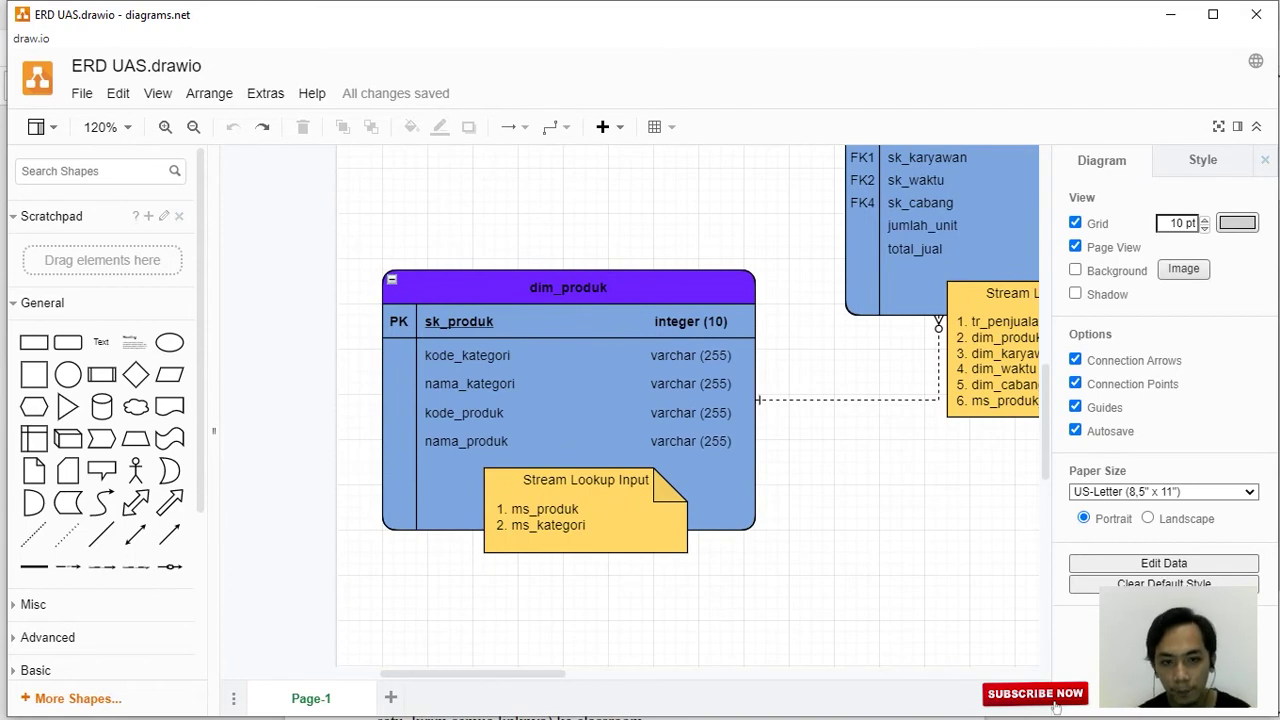
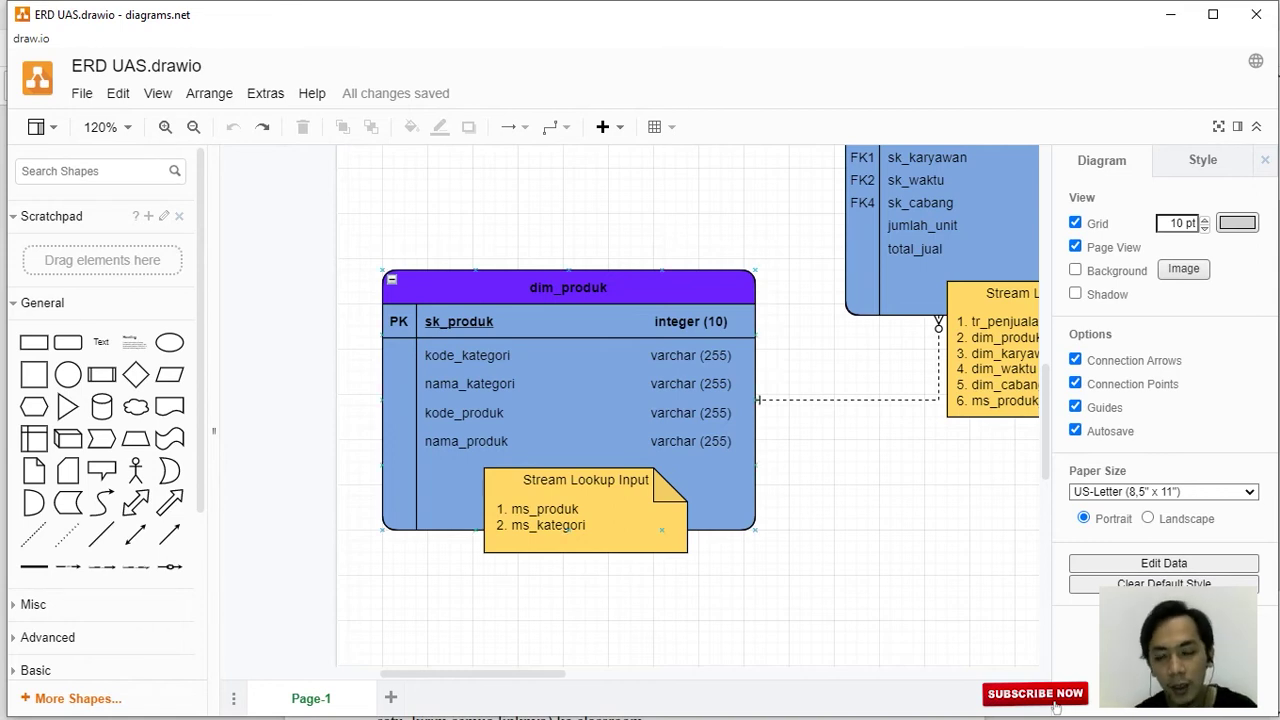
Switch to Spoon and create a new transformation.
{"action": "key", "text": "alt+Tab"}
{"action": "key", "text": "alt+Tab"}
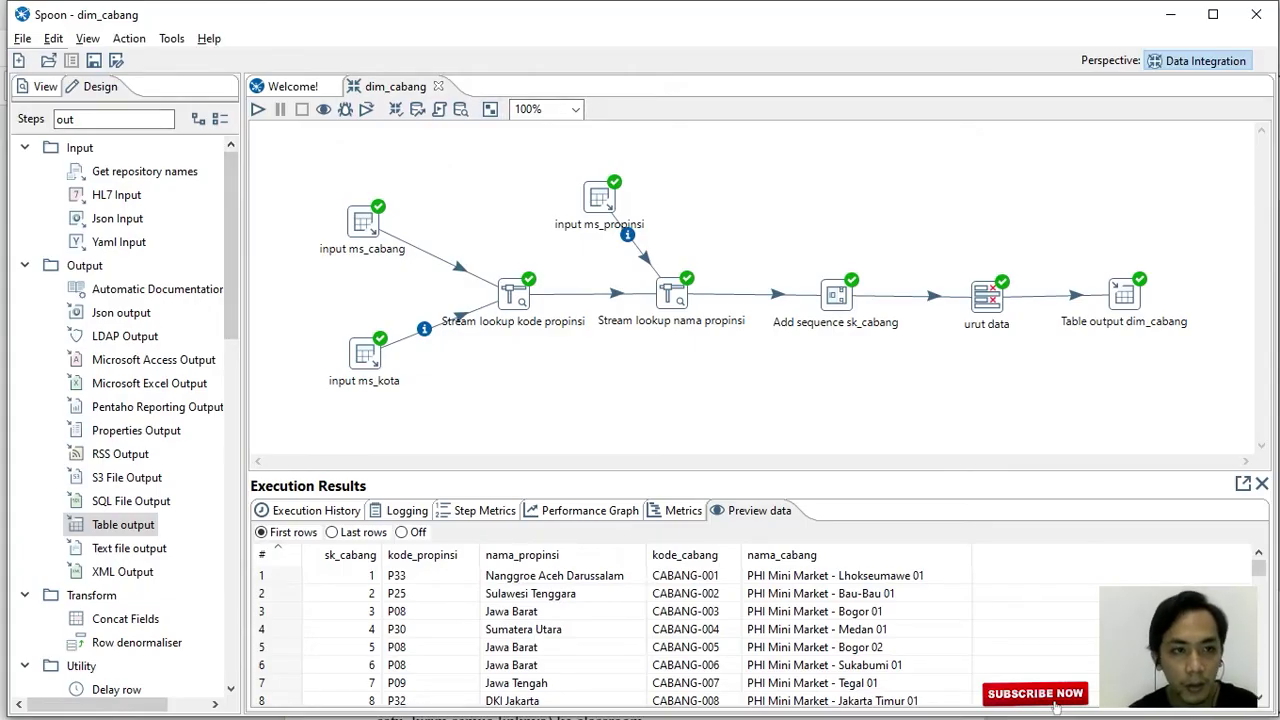
{"action": "left_click", "coordinate": [18, 60]}
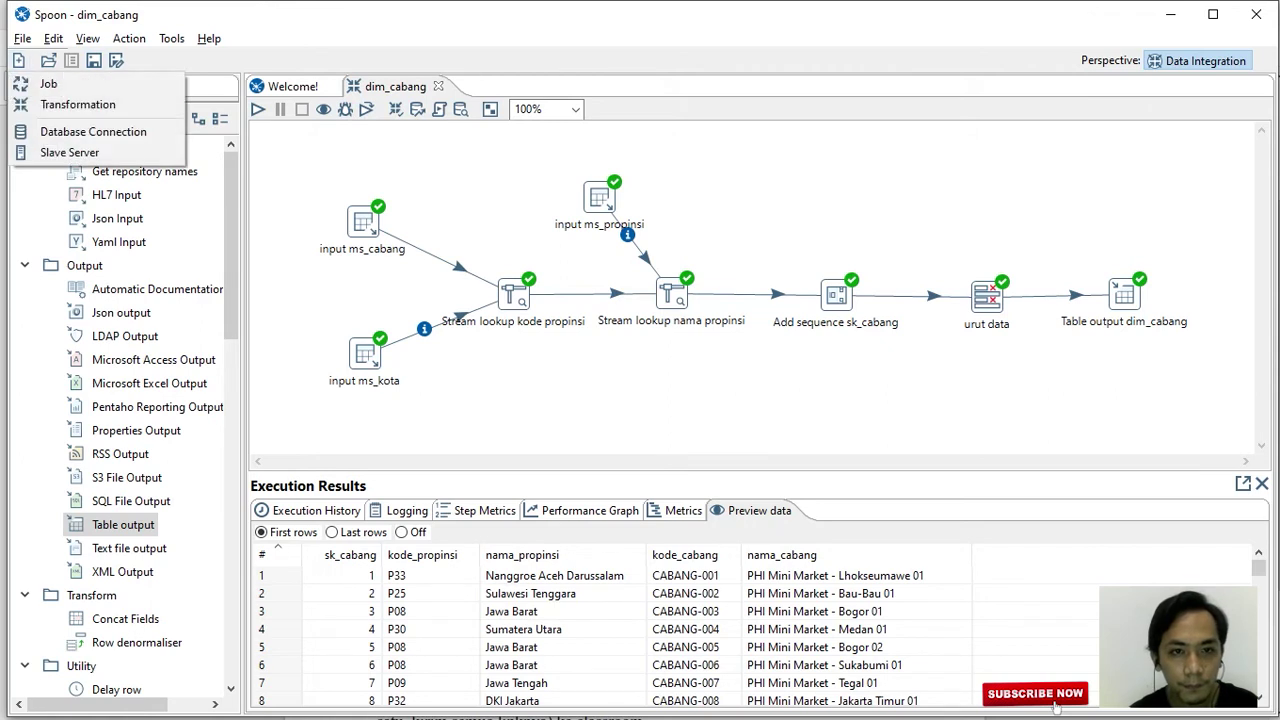
{"action": "left_click", "coordinate": [45, 100]}
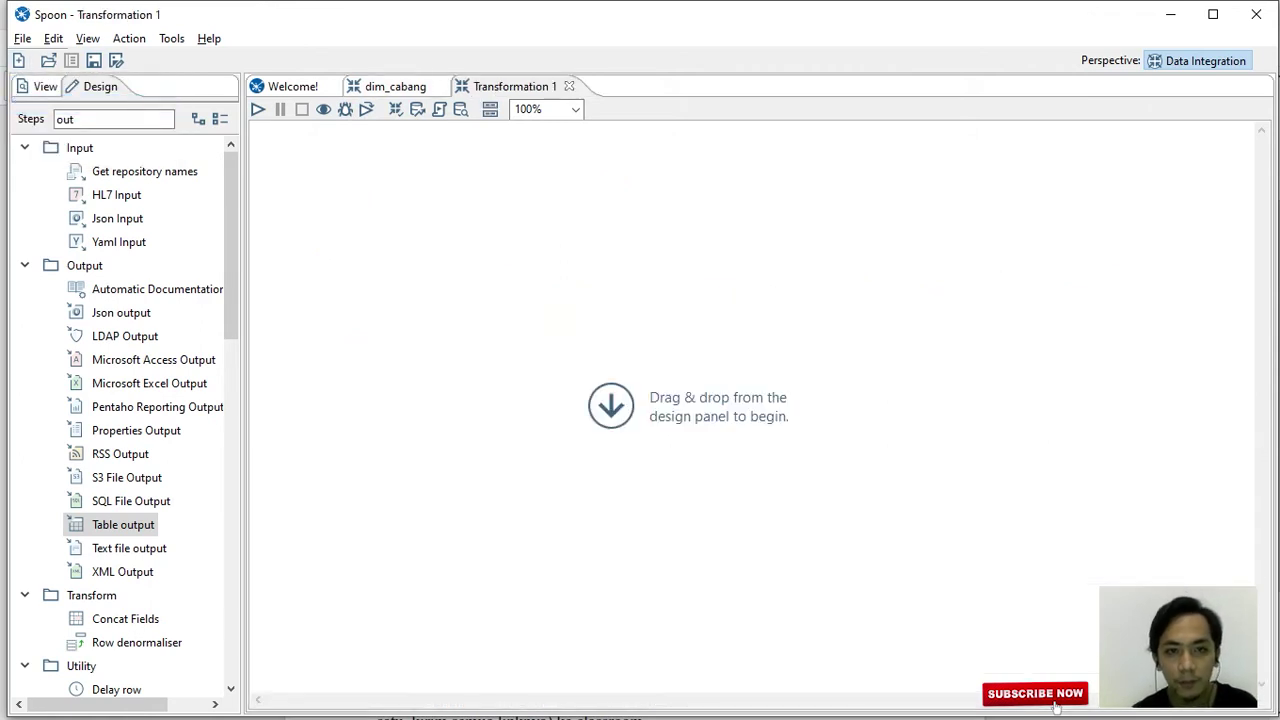
Search the design steps for "table" and place a Table input step on the empty canvas.
{"action": "left_click", "coordinate": [75, 119]}
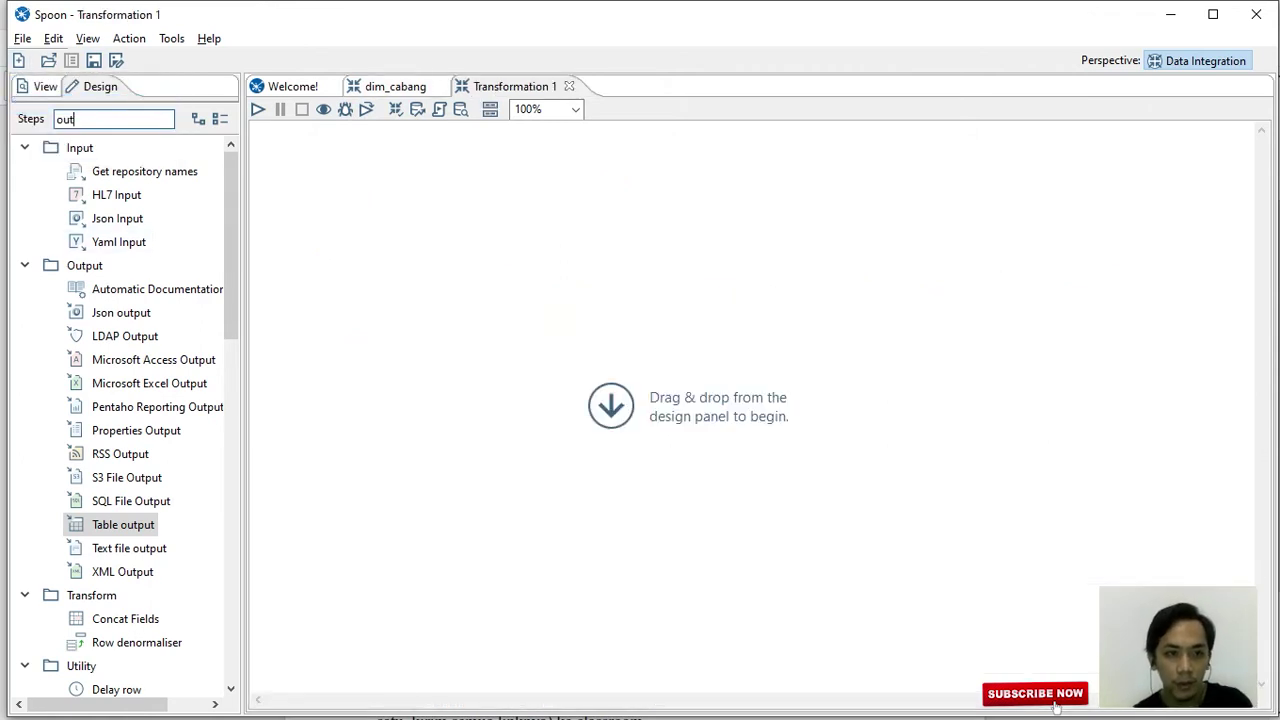
{"action": "key", "text": "BackSpace"}
{"action": "key", "text": "BackSpace"}
{"action": "key", "text": "BackSpace"}
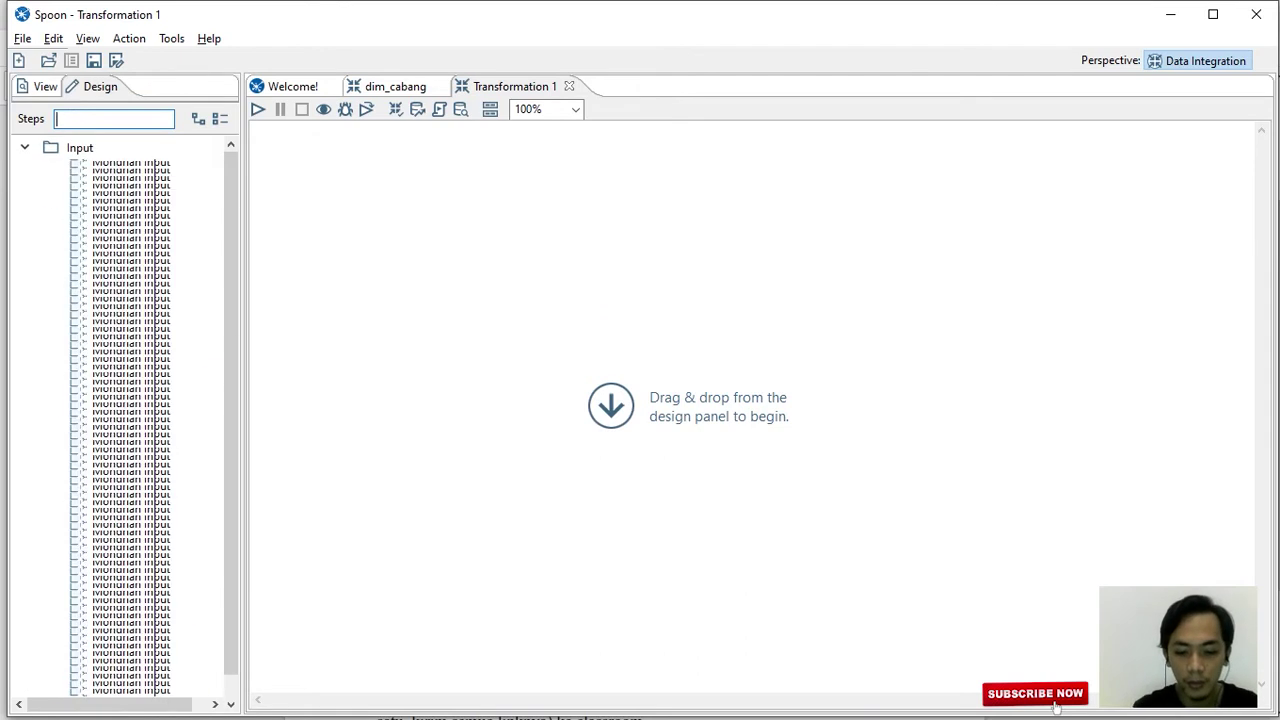
{"action": "type", "text": "tabl"}
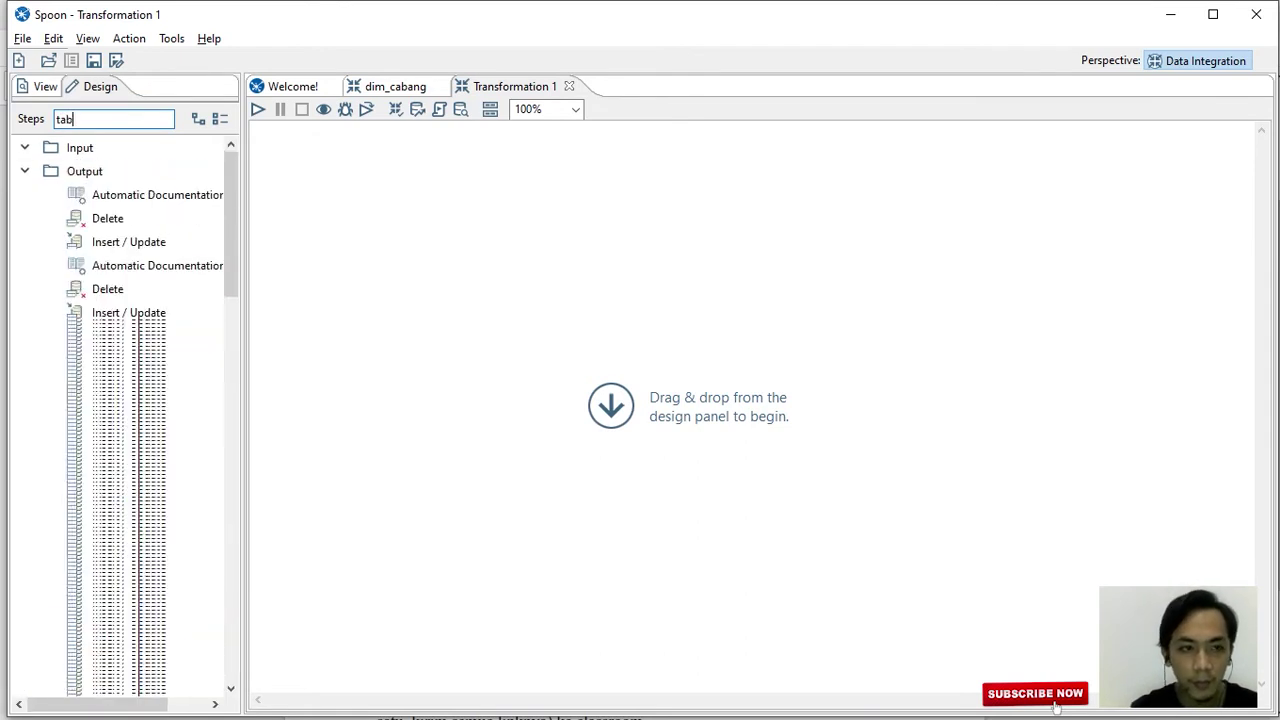
{"action": "type", "text": "e"}
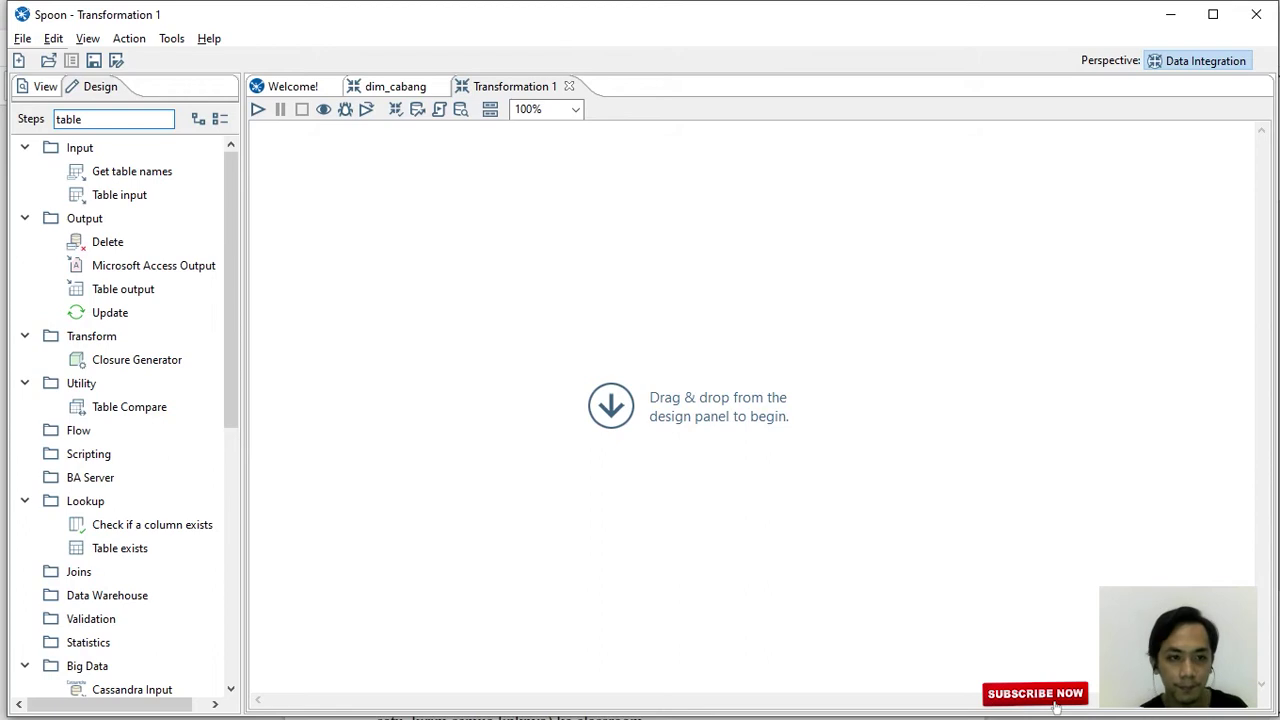
{"action": "left_click_drag", "start_coordinate": [119, 195], "coordinate": [400, 214]}
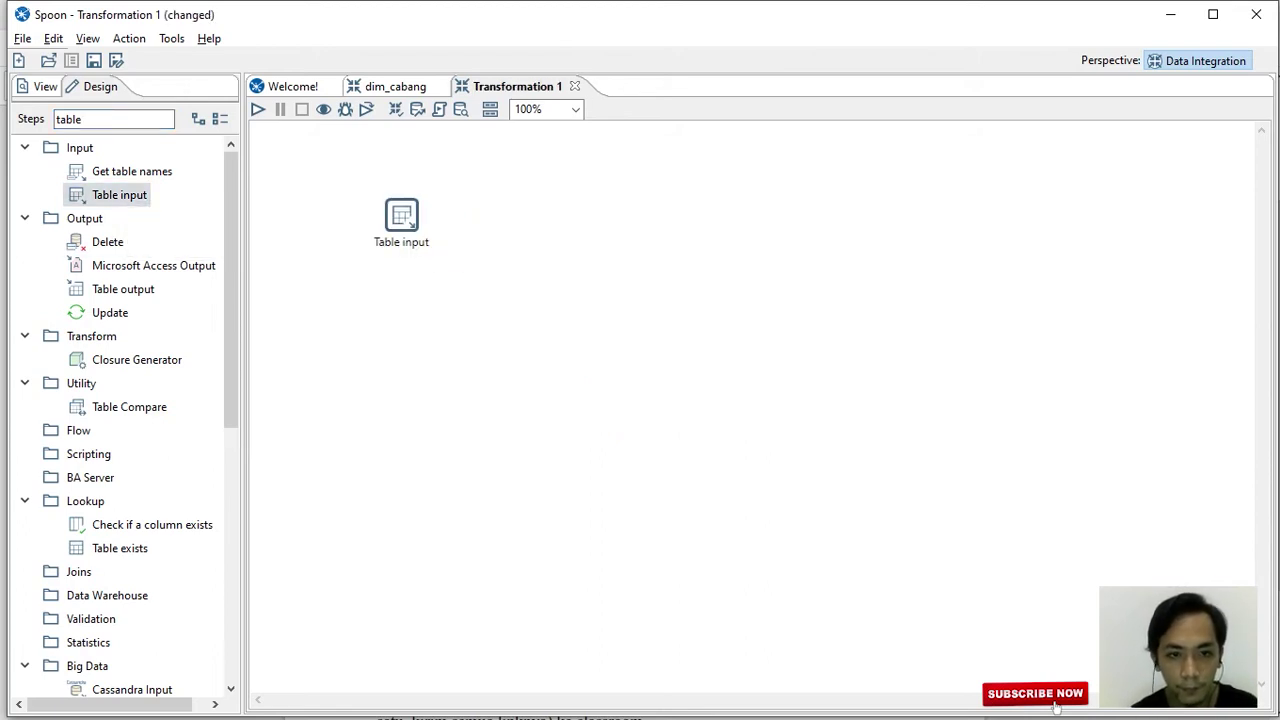
Rename the input step Table input ms_produk and set its connection to phi_minimart.
{"action": "double_click", "coordinate": [400, 214]}
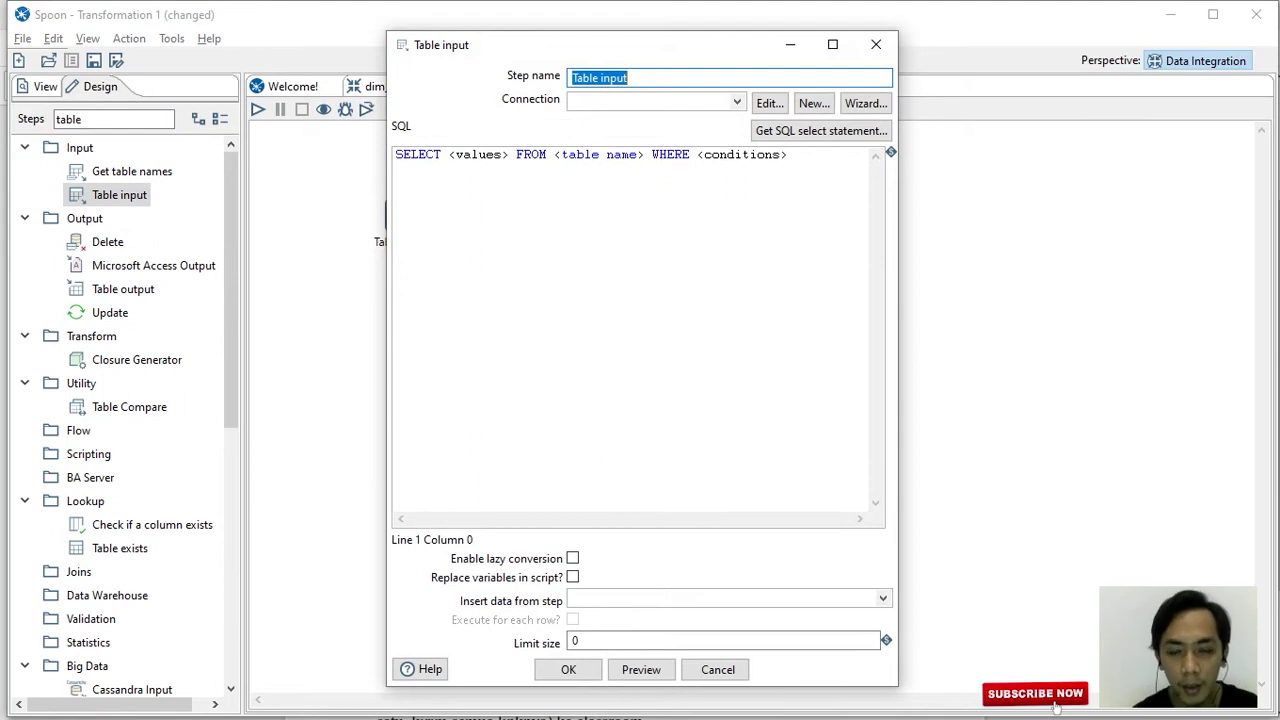
{"action": "key", "text": "End"}
{"action": "type", "text": "ms_produk"}
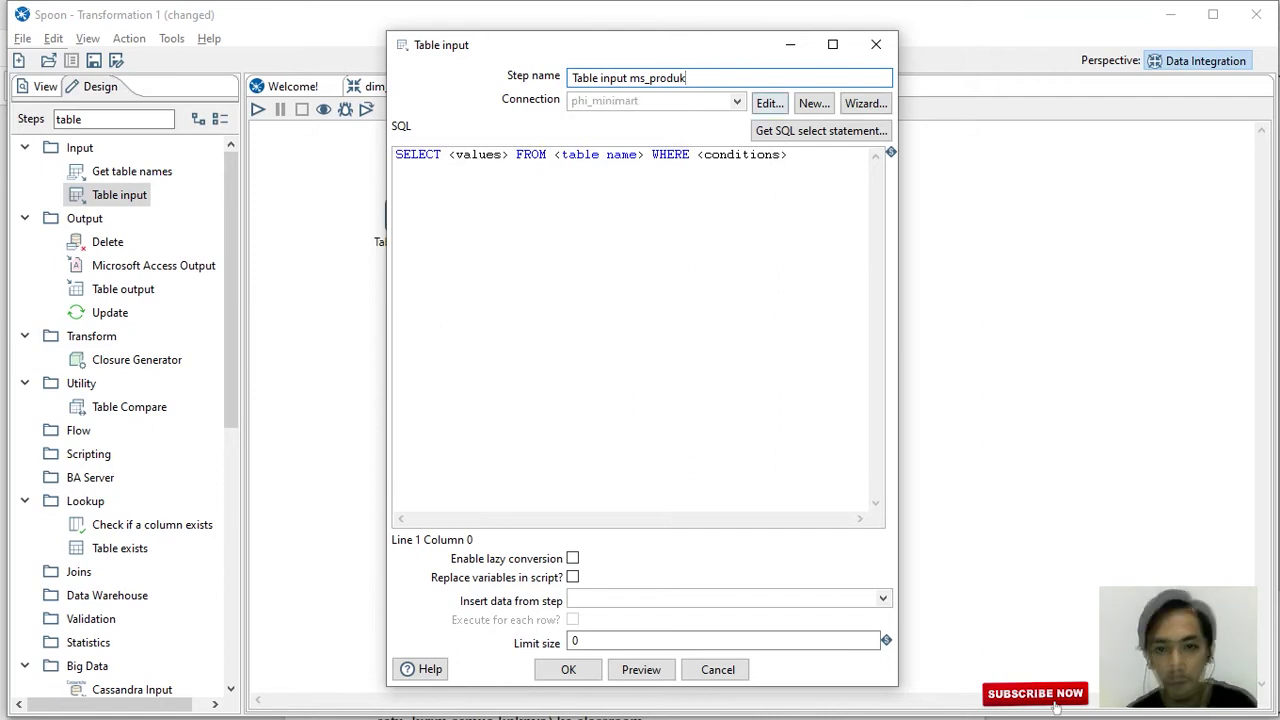
{"action": "left_click", "coordinate": [736, 101]}
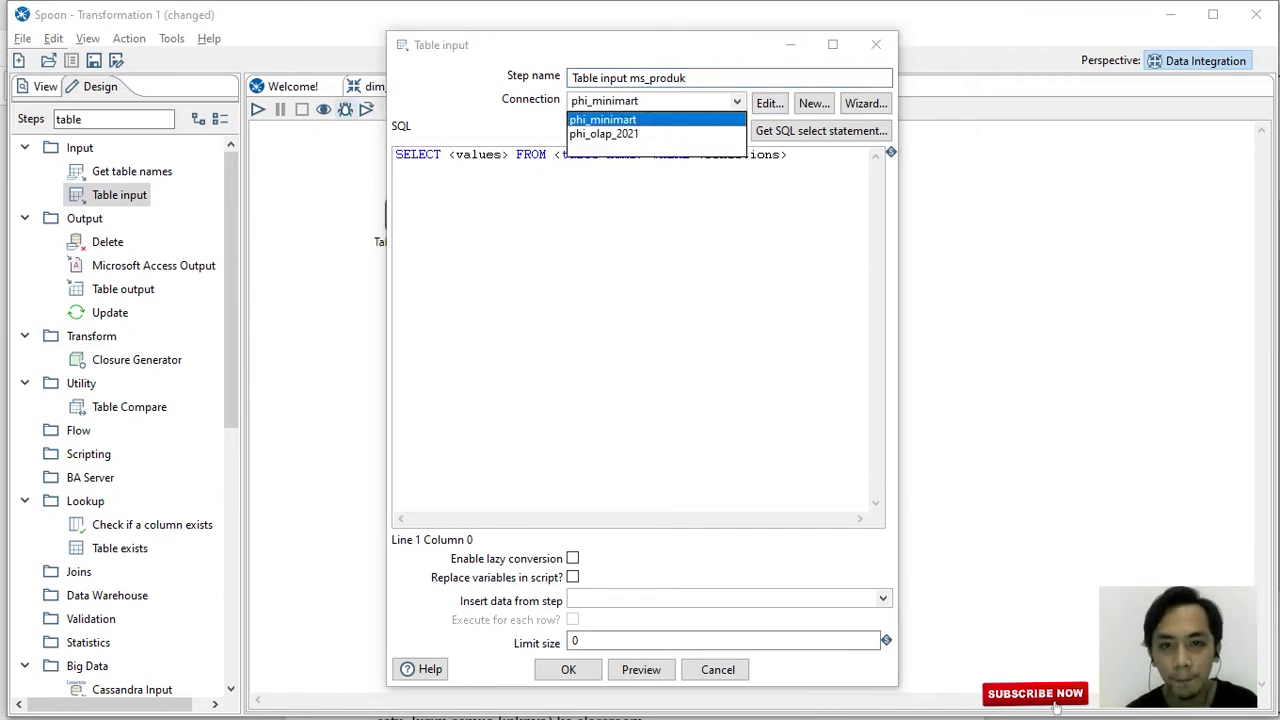
{"action": "left_click", "coordinate": [603, 119]}
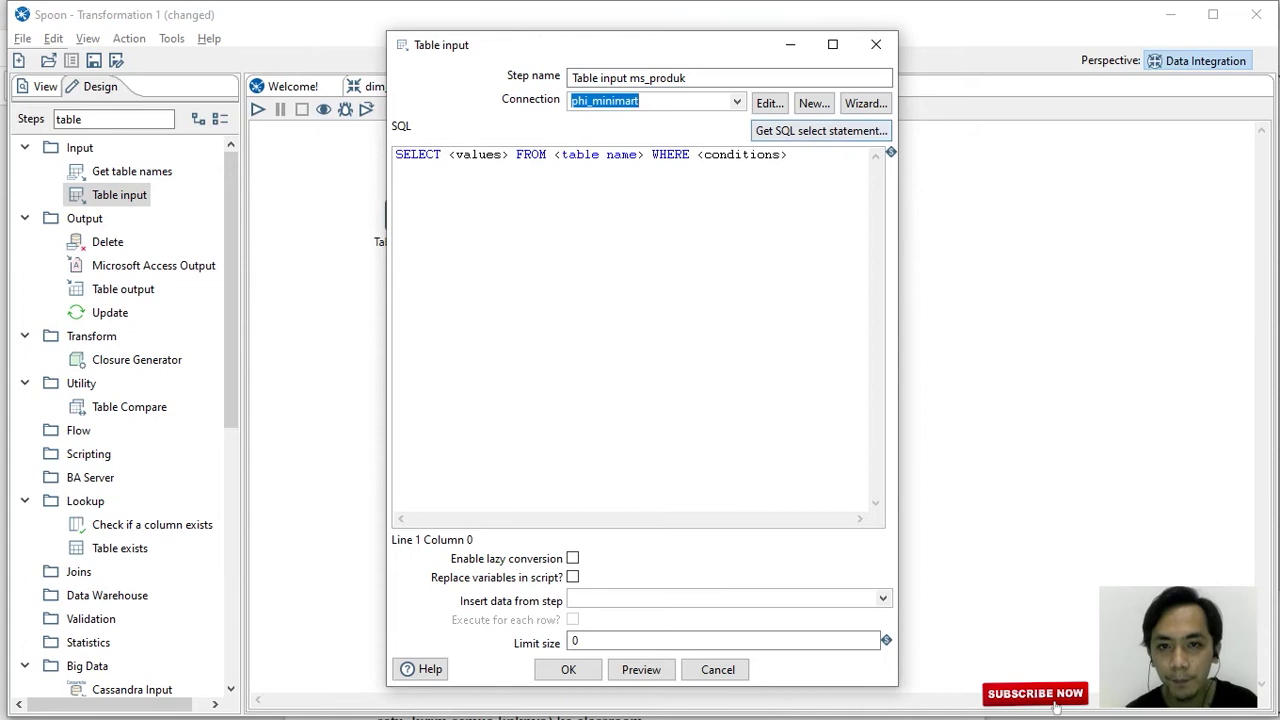
Generate the SQL select statement from the ms_produk table with its field names included, and accept the table input settings.
{"action": "left_click", "coordinate": [820, 131]}
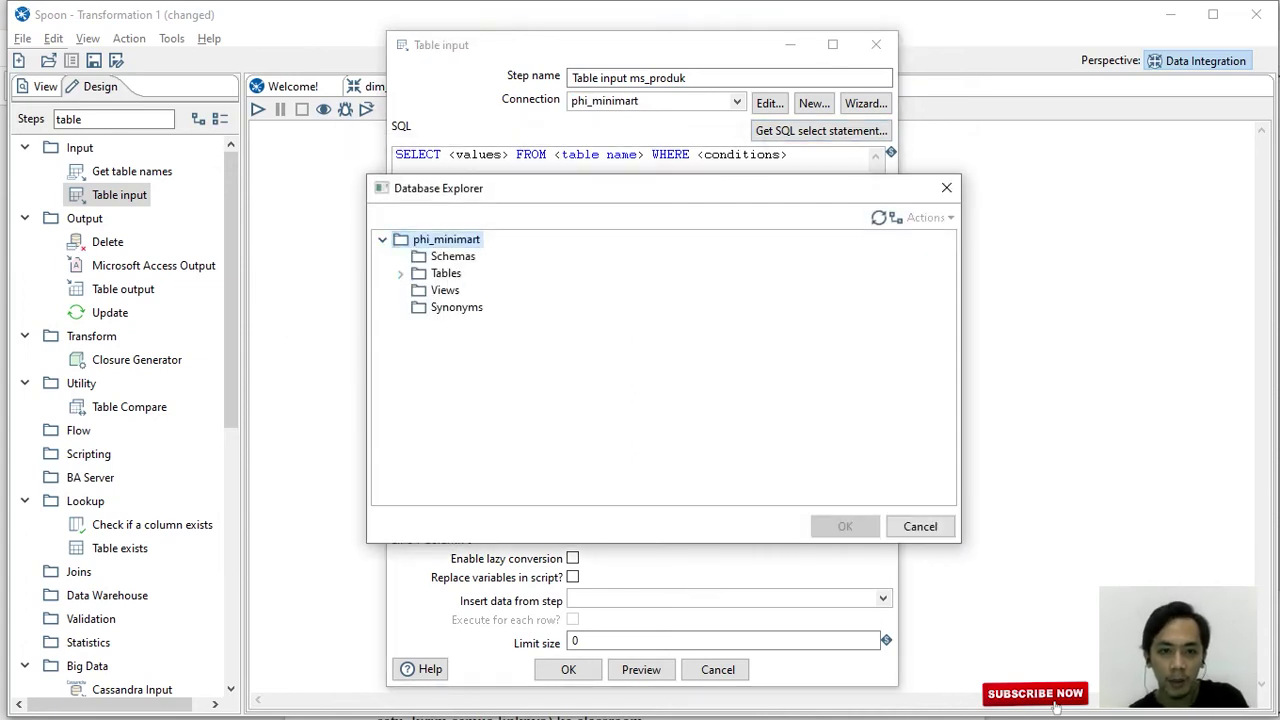
{"action": "left_click", "coordinate": [400, 273]}
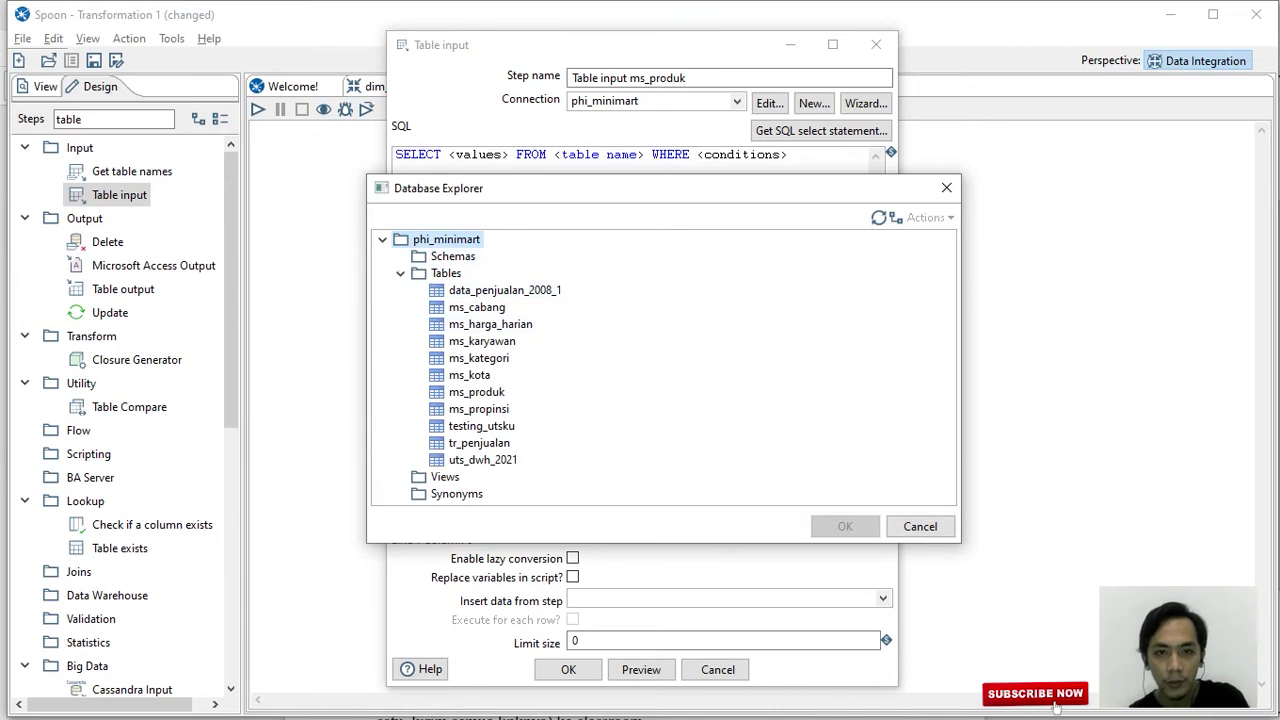
{"action": "left_click", "coordinate": [476, 392]}
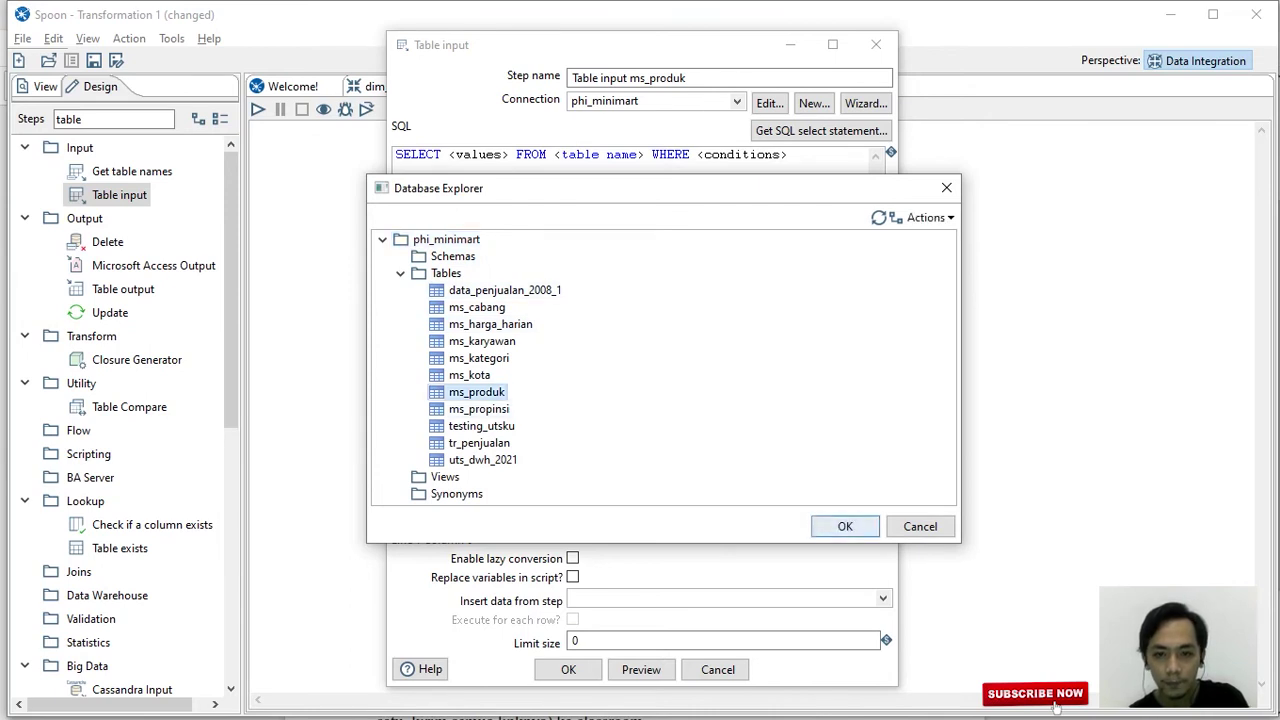
{"action": "left_click", "coordinate": [845, 526]}
{"action": "left_click", "coordinate": [613, 438]}
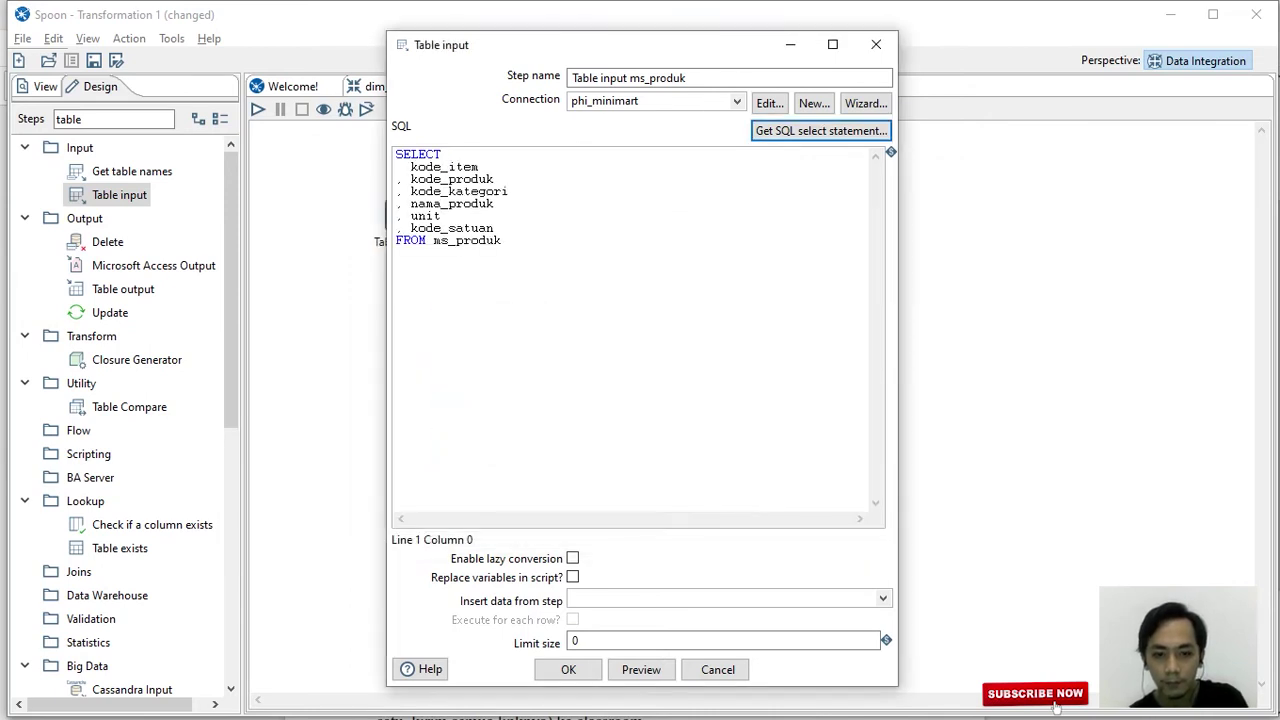
{"action": "left_click", "coordinate": [568, 669]}
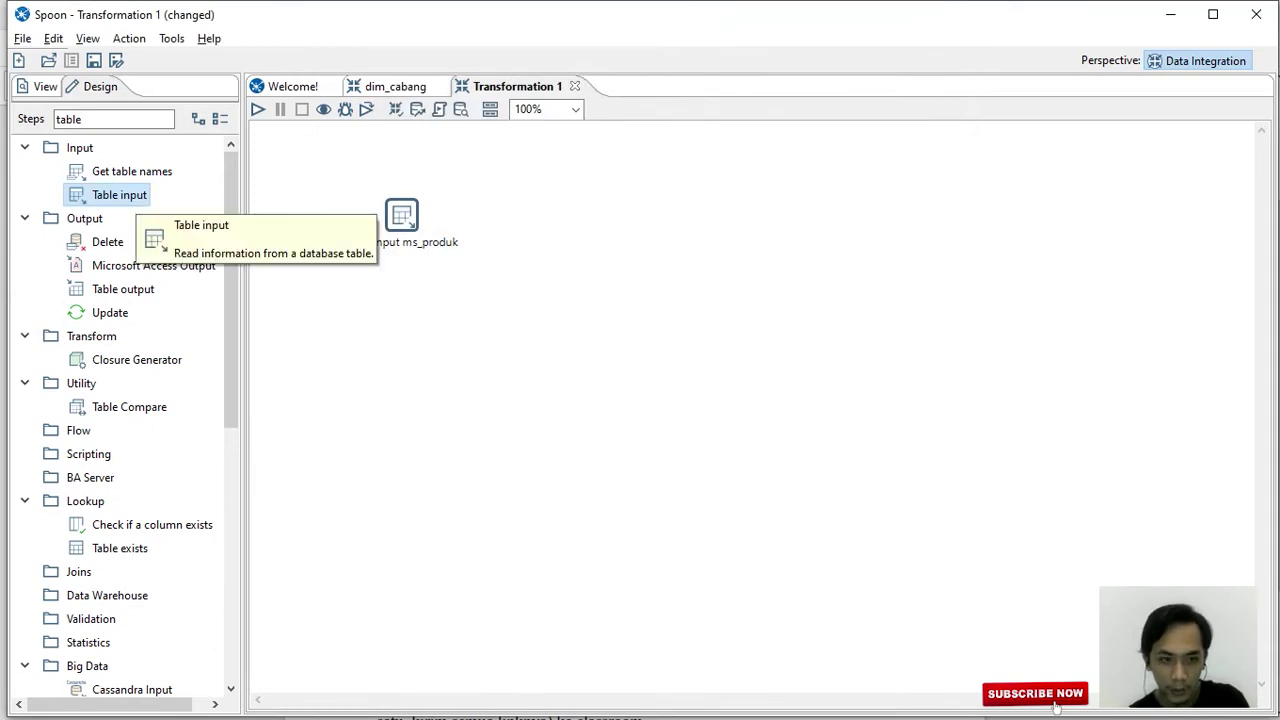
Add a second Table input step, place it unconnected below Table input ms_produk, and align the two steps vertically.
{"action": "double_click", "coordinate": [119, 195]}
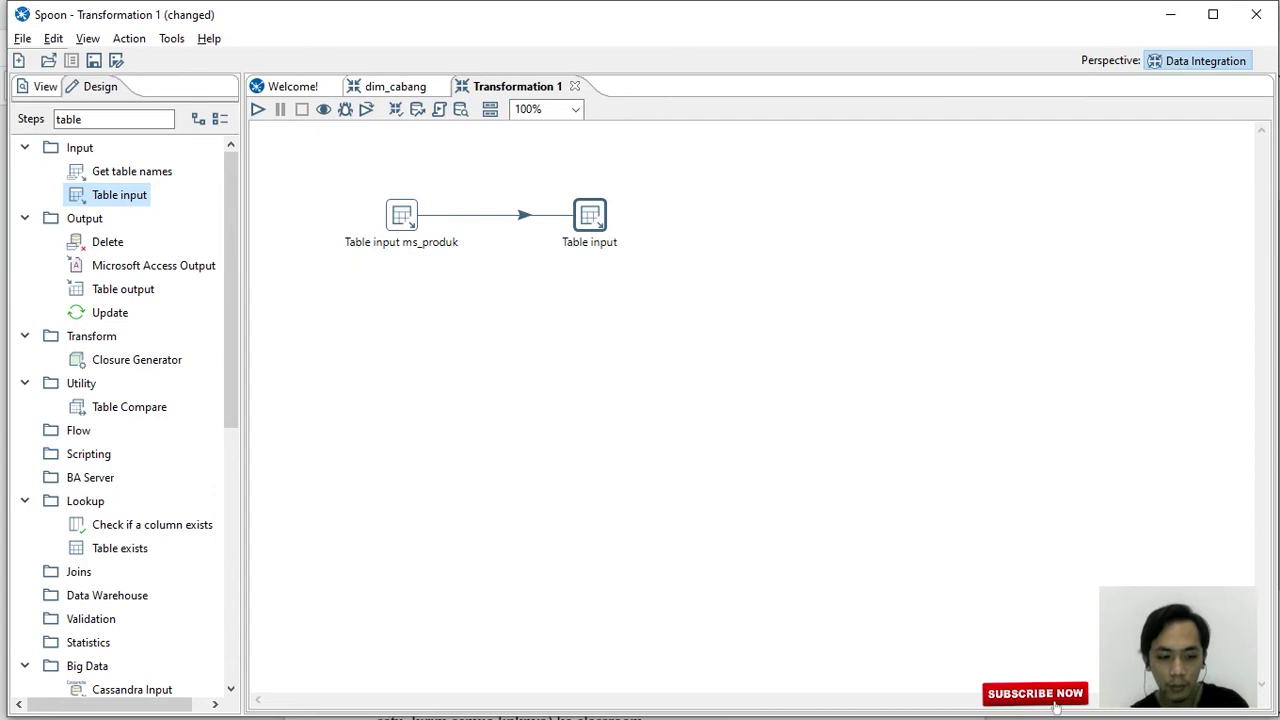
{"action": "left_click_drag", "start_coordinate": [590, 215], "coordinate": [345, 352]}
{"action": "left_click_drag", "start_coordinate": [401, 215], "coordinate": [346, 213]}
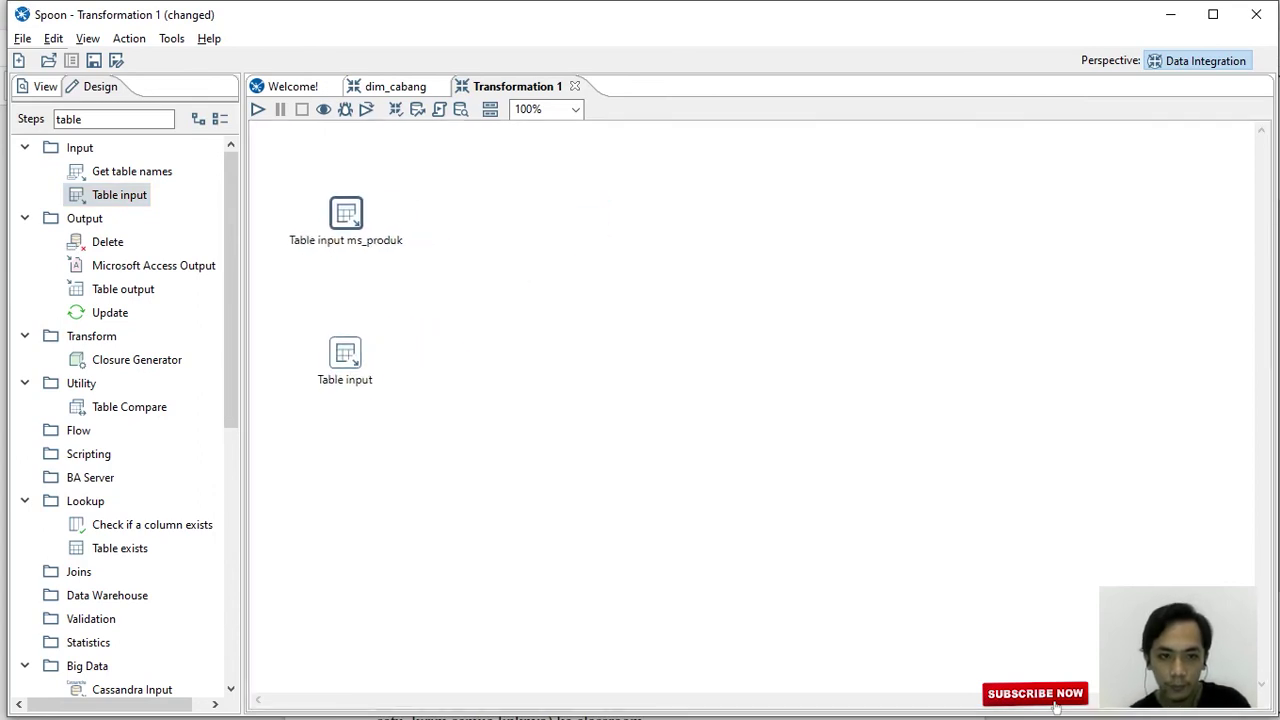
Rename the second input step Table input ms_kategori and set its connection to phi_minimart.
{"action": "double_click", "coordinate": [345, 352]}
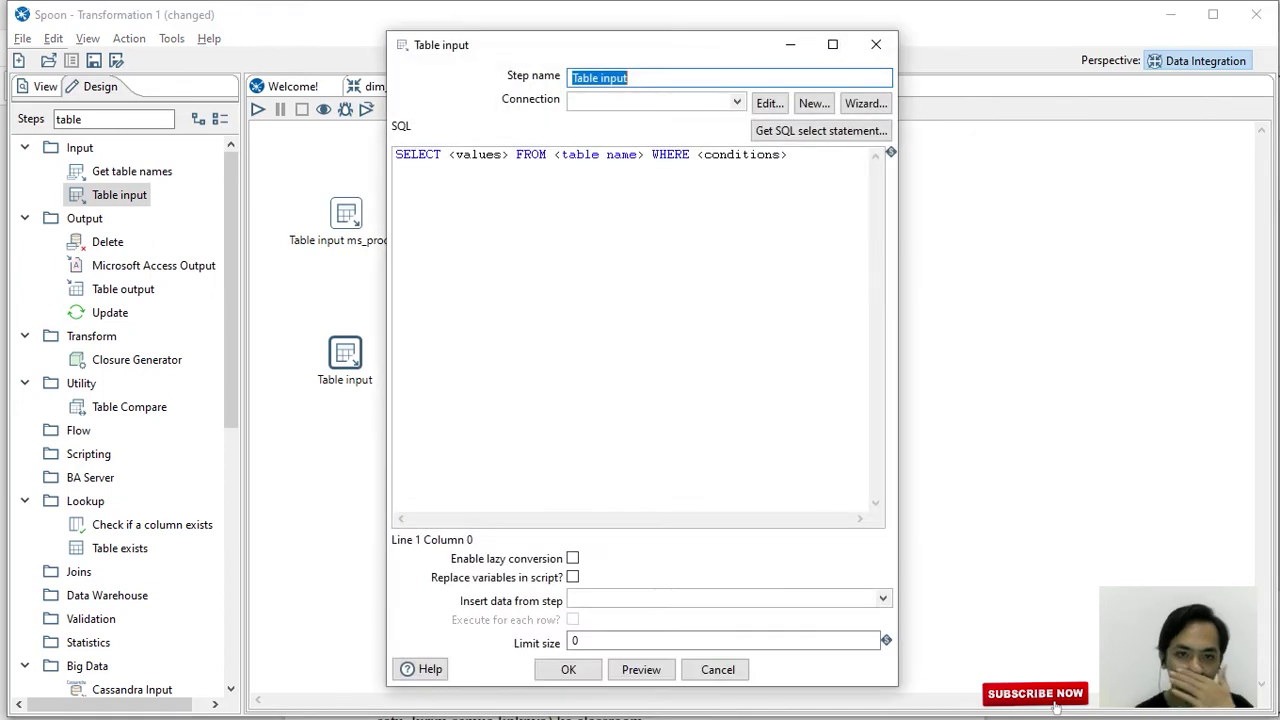
{"action": "key", "text": "End"}
{"action": "type", "text": "ms"}
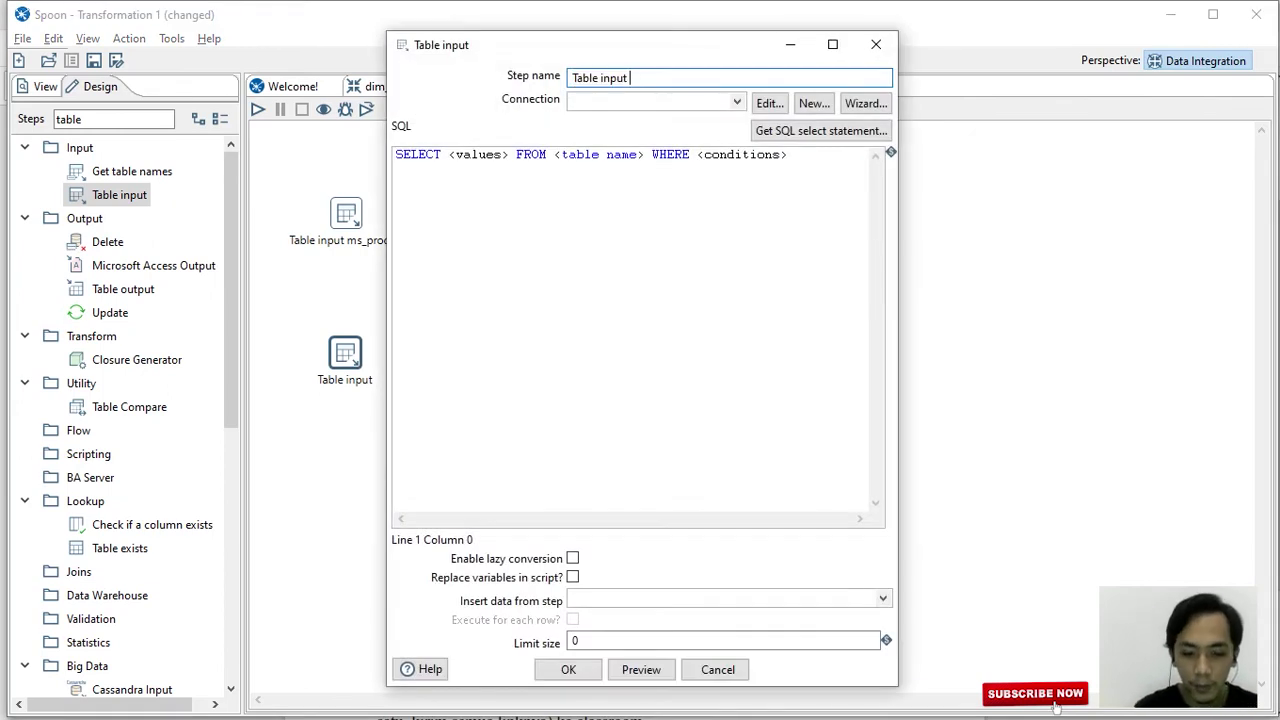
{"action": "type", "text": "_"}
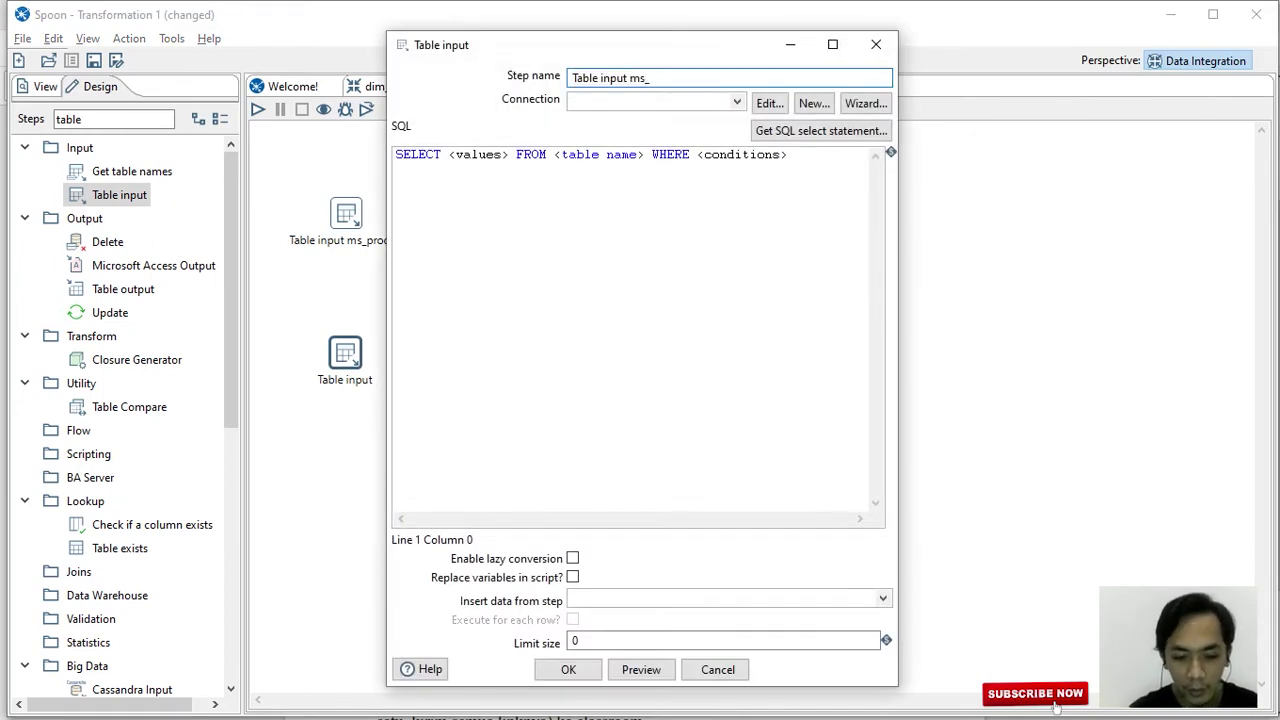
{"action": "type", "text": "kategori"}
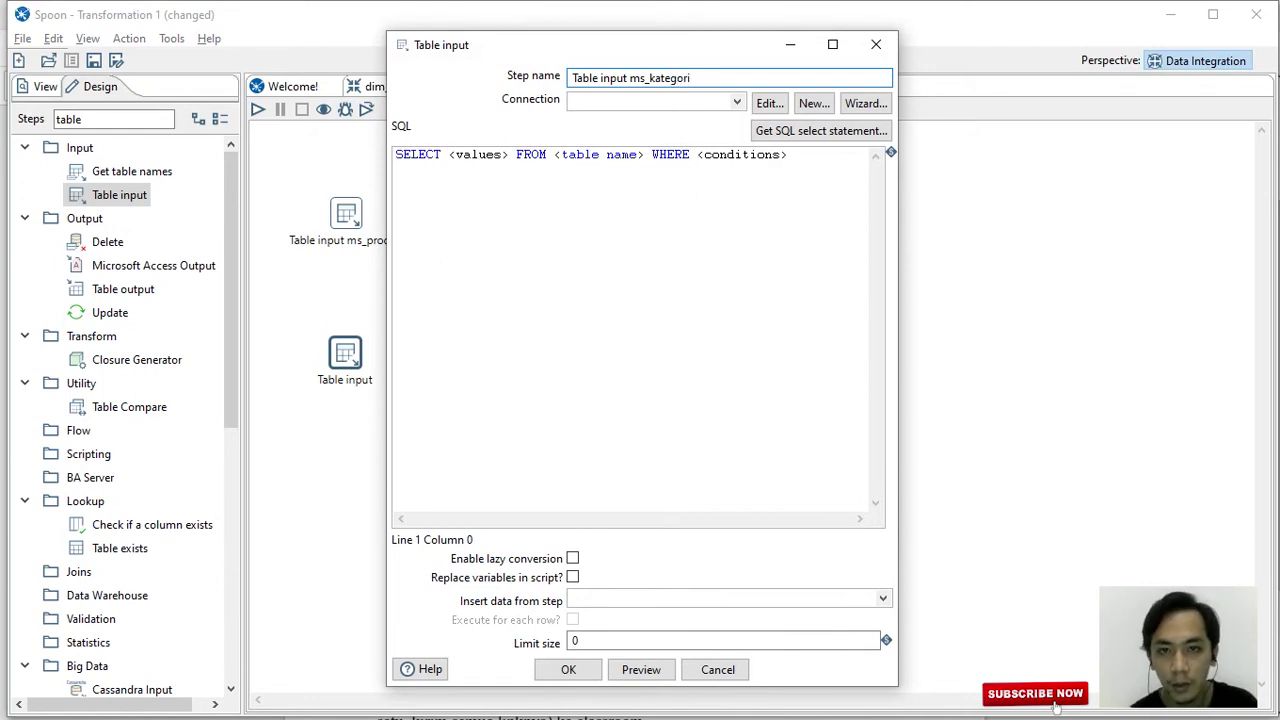
{"action": "left_click", "coordinate": [736, 101]}
{"action": "left_click", "coordinate": [605, 117]}
Generate the SQL select statement from the ms_kategori table with its field names included, and accept the step's settings.
{"action": "left_click", "coordinate": [820, 130]}
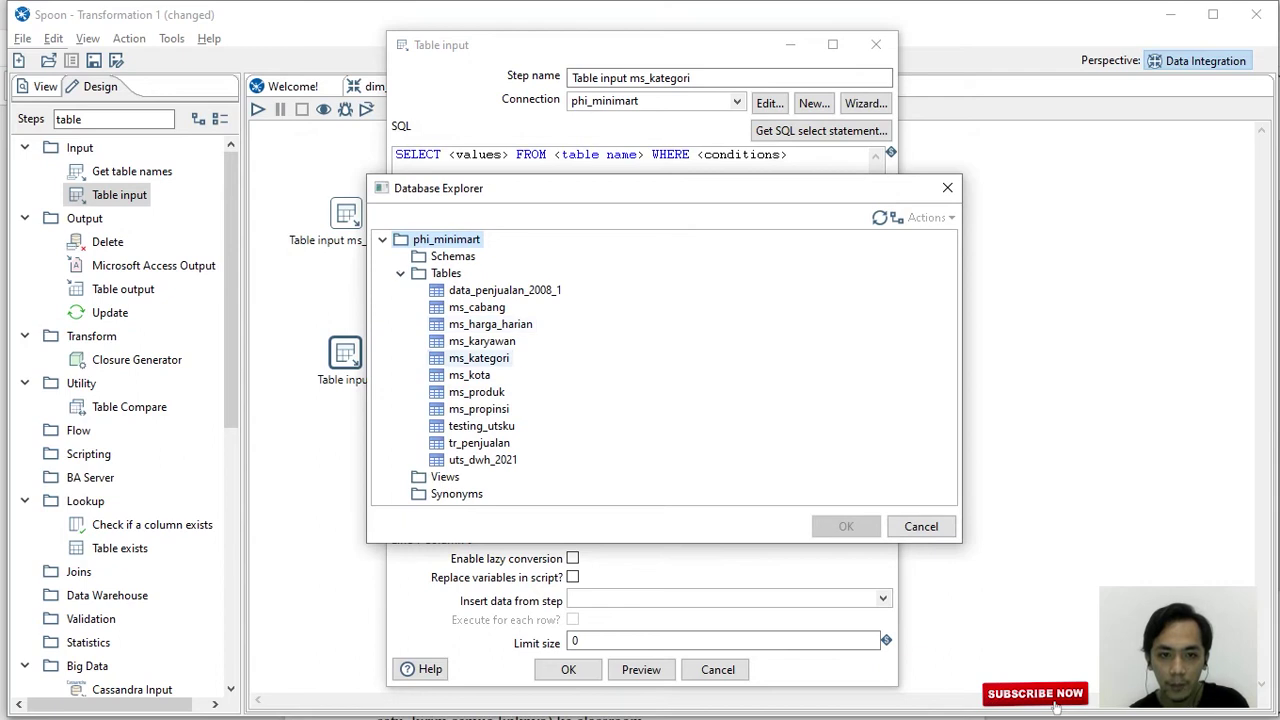
{"action": "left_click", "coordinate": [478, 358]}
{"action": "left_click", "coordinate": [845, 526]}
{"action": "left_click", "coordinate": [613, 437]}
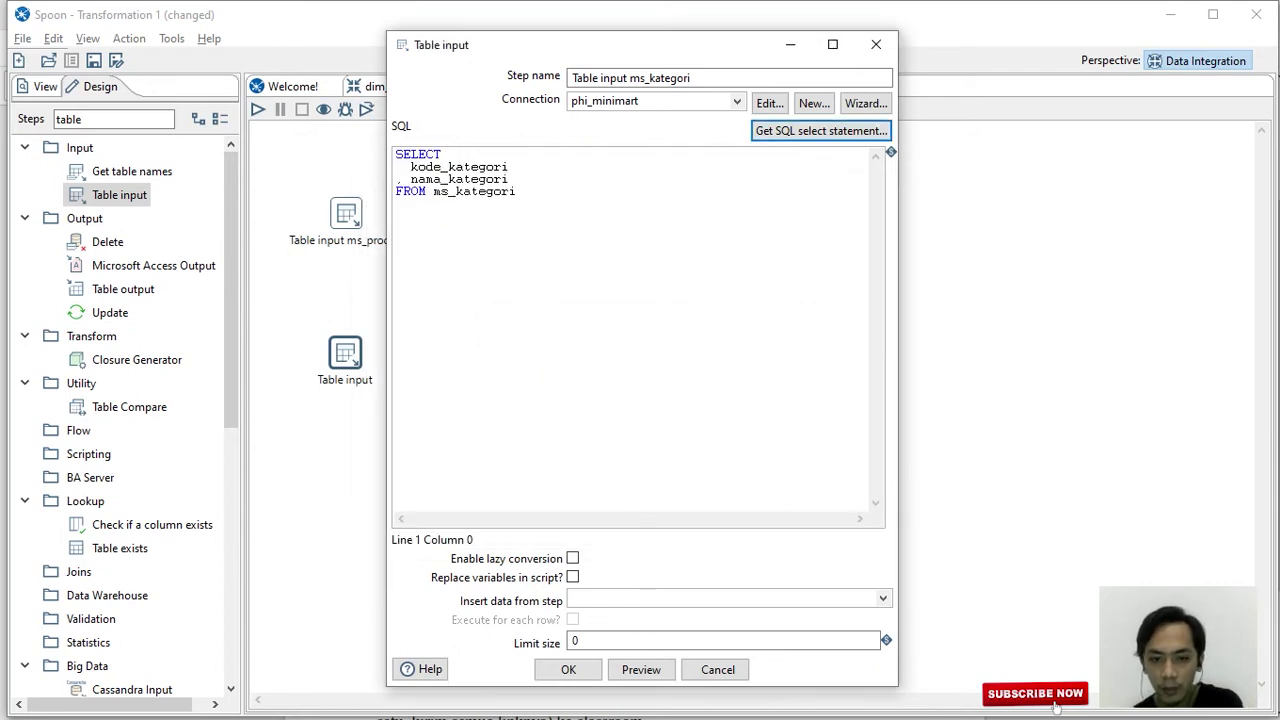
{"action": "left_click", "coordinate": [567, 669]}
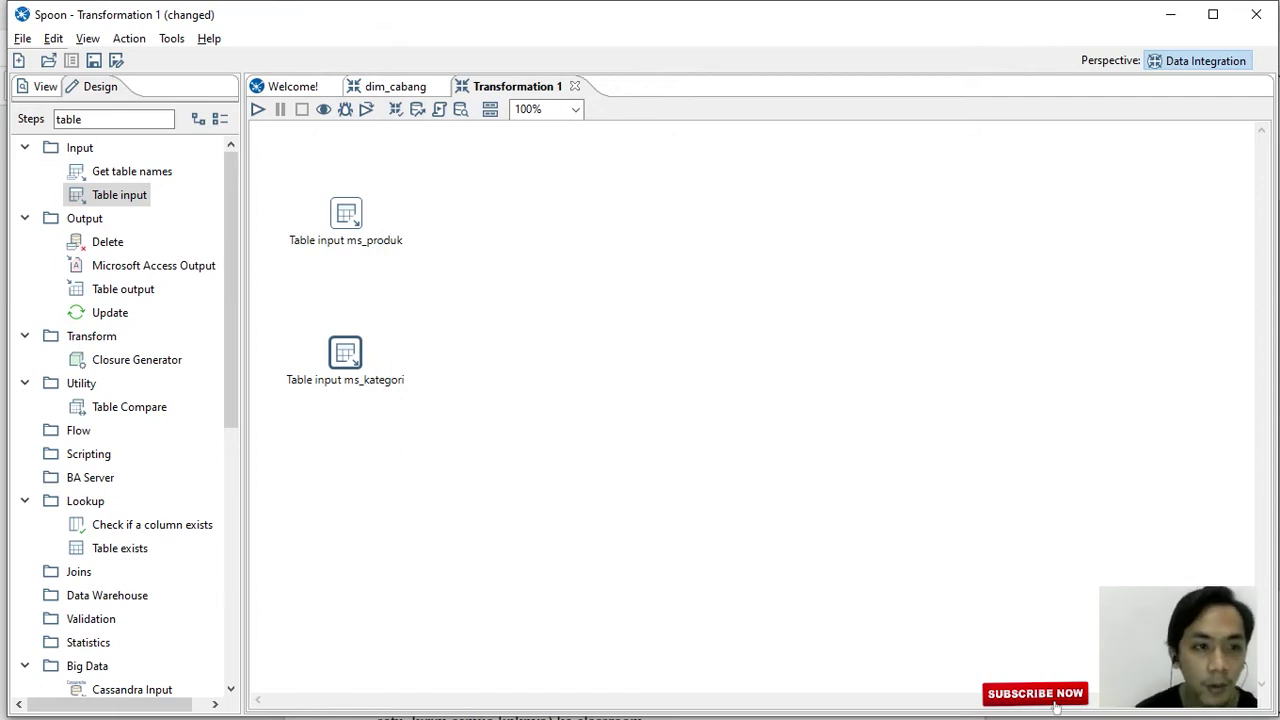
Search the design steps for "stream" and place a Stream lookup step between and beyond the two table inputs.
{"action": "left_click", "coordinate": [82, 119]}
{"action": "key", "text": "BackSpace"}
{"action": "key", "text": "BackSpace"}
{"action": "key", "text": "BackSpace"}
{"action": "key", "text": "BackSpace"}
{"action": "key", "text": "BackSpace"}
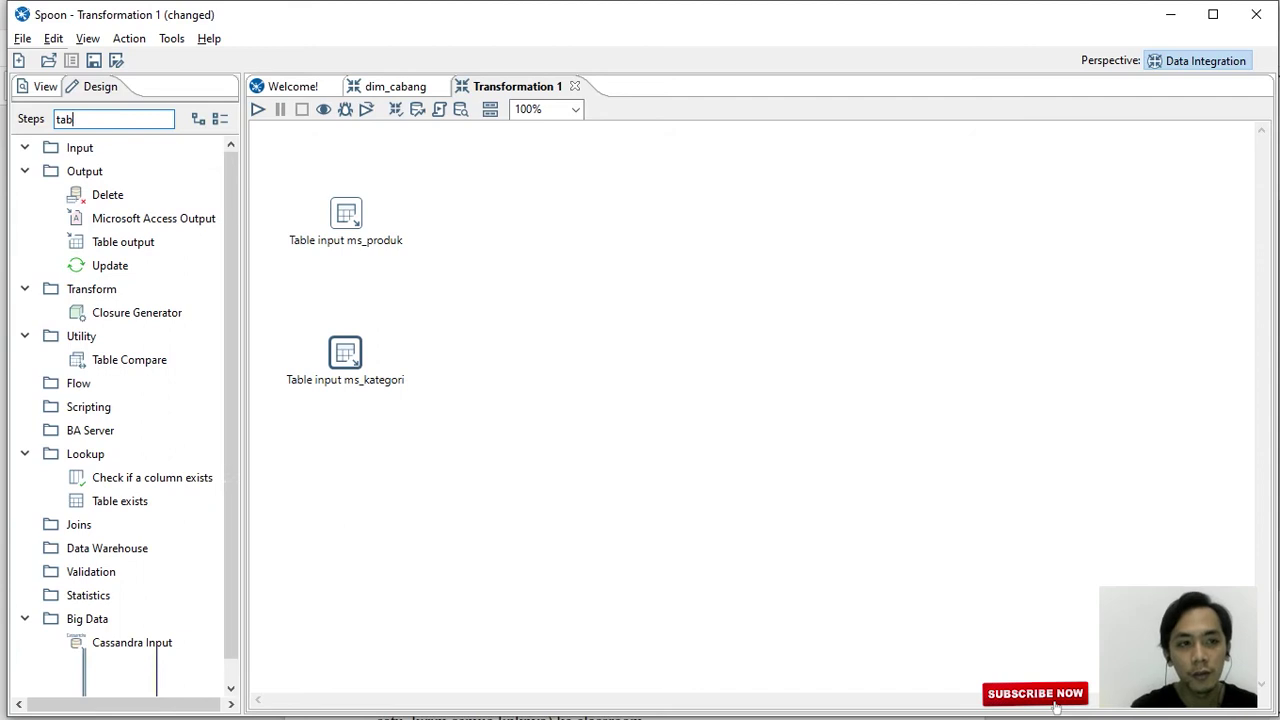
{"action": "type", "text": "stream"}
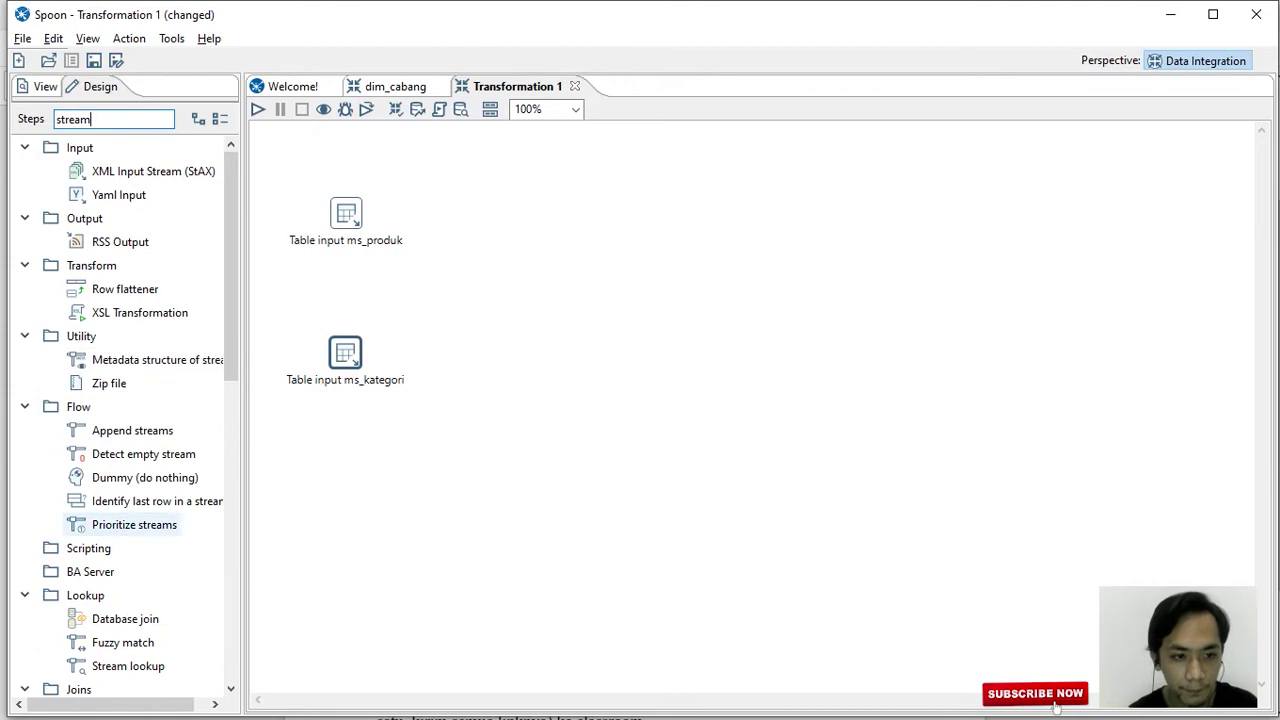
{"action": "left_click_drag", "start_coordinate": [128, 666], "coordinate": [512, 289]}
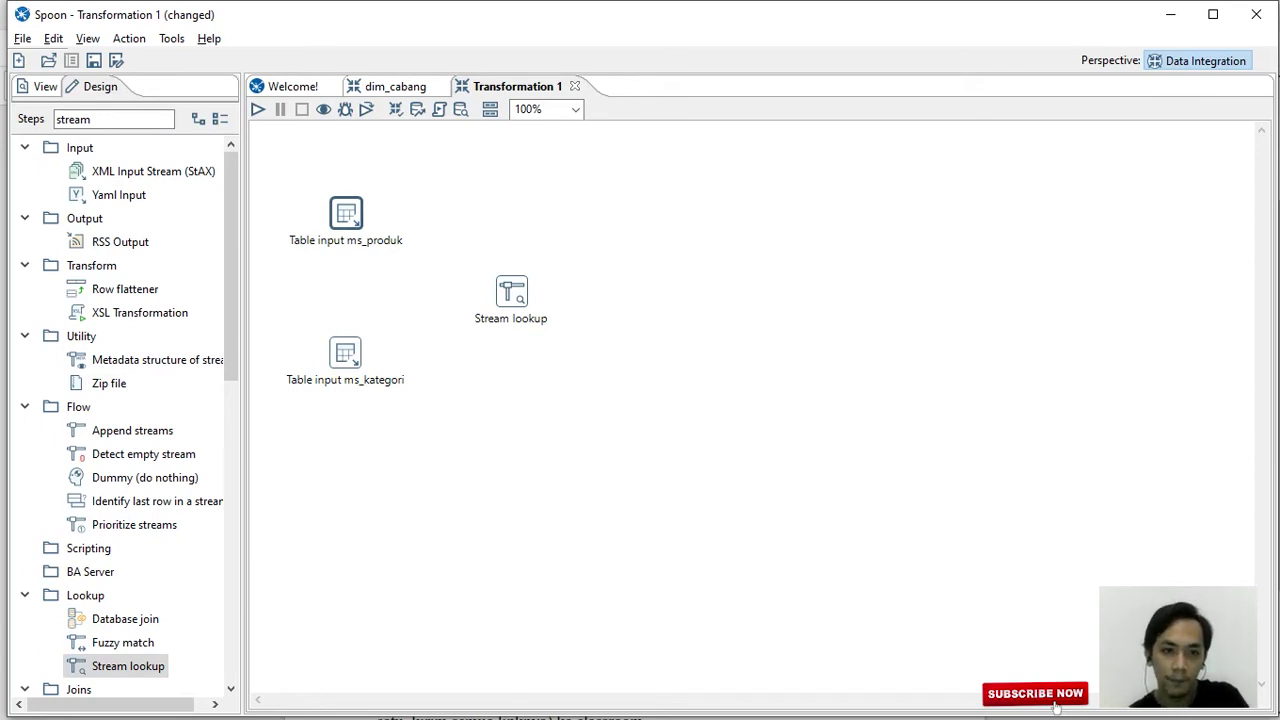
Connect Table input ms_produk and Table input ms_kategori to the Stream lookup step with hops.
{"action": "mouse_move", "coordinate": [346, 215]}
{"action": "left_click_drag", "start_coordinate": [369, 271], "coordinate": [511, 291]}
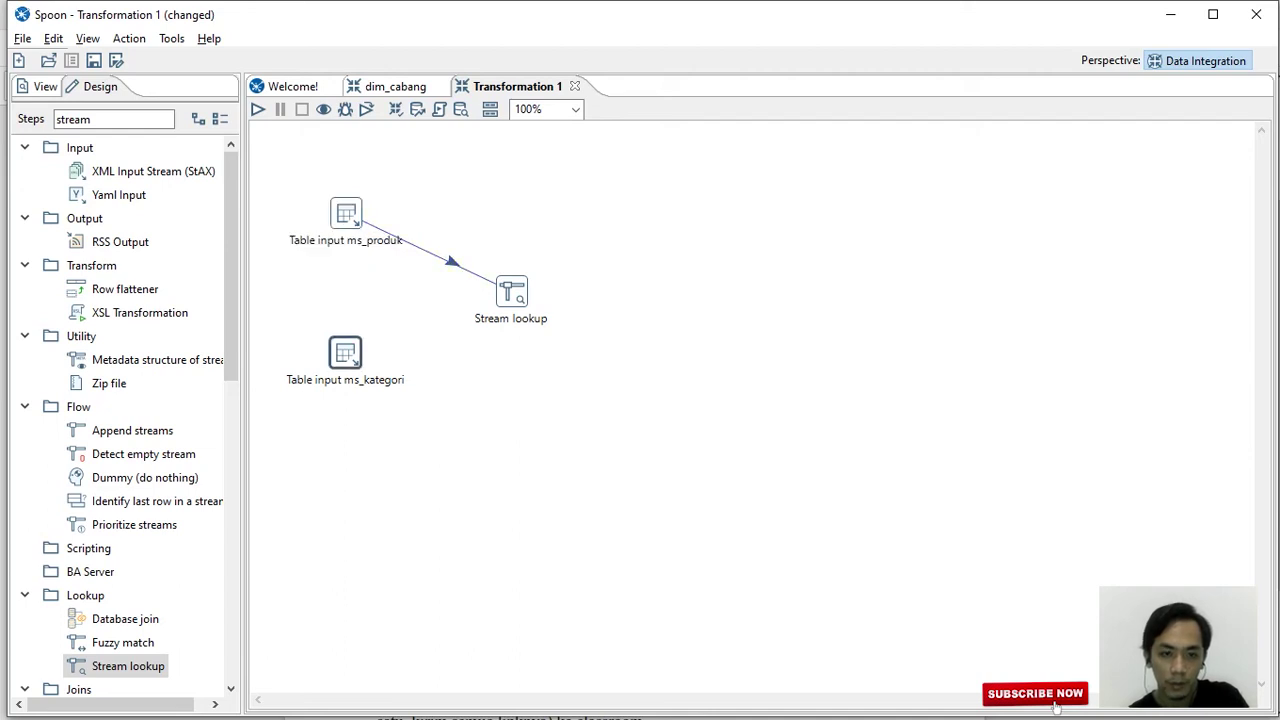
{"action": "mouse_move", "coordinate": [345, 352]}
{"action": "mouse_move", "coordinate": [367, 410]}
{"action": "left_mouse_down"}
{"action": "mouse_move", "coordinate": [457, 349]}
{"action": "mouse_move", "coordinate": [511, 291]}
{"action": "left_mouse_up"}
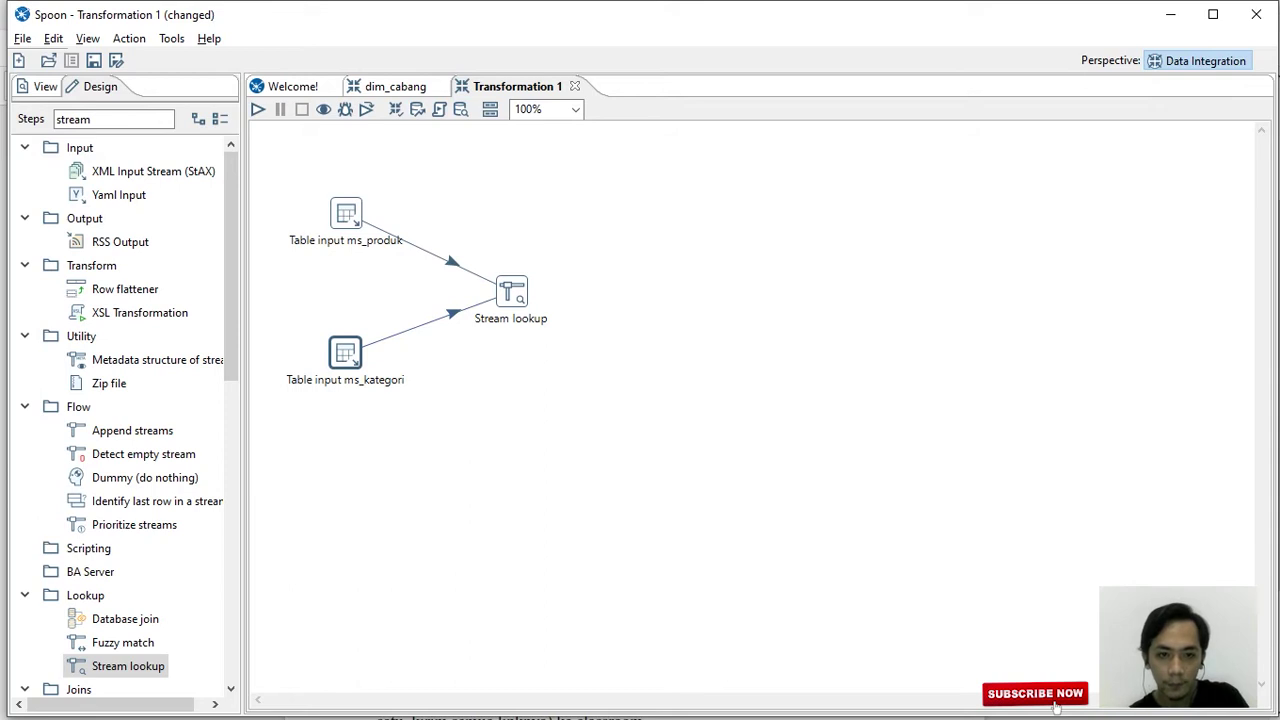
Rename the lookup step Stream lookup kategori and set its lookup step to Table input ms_kategori.
{"action": "double_click", "coordinate": [511, 291]}
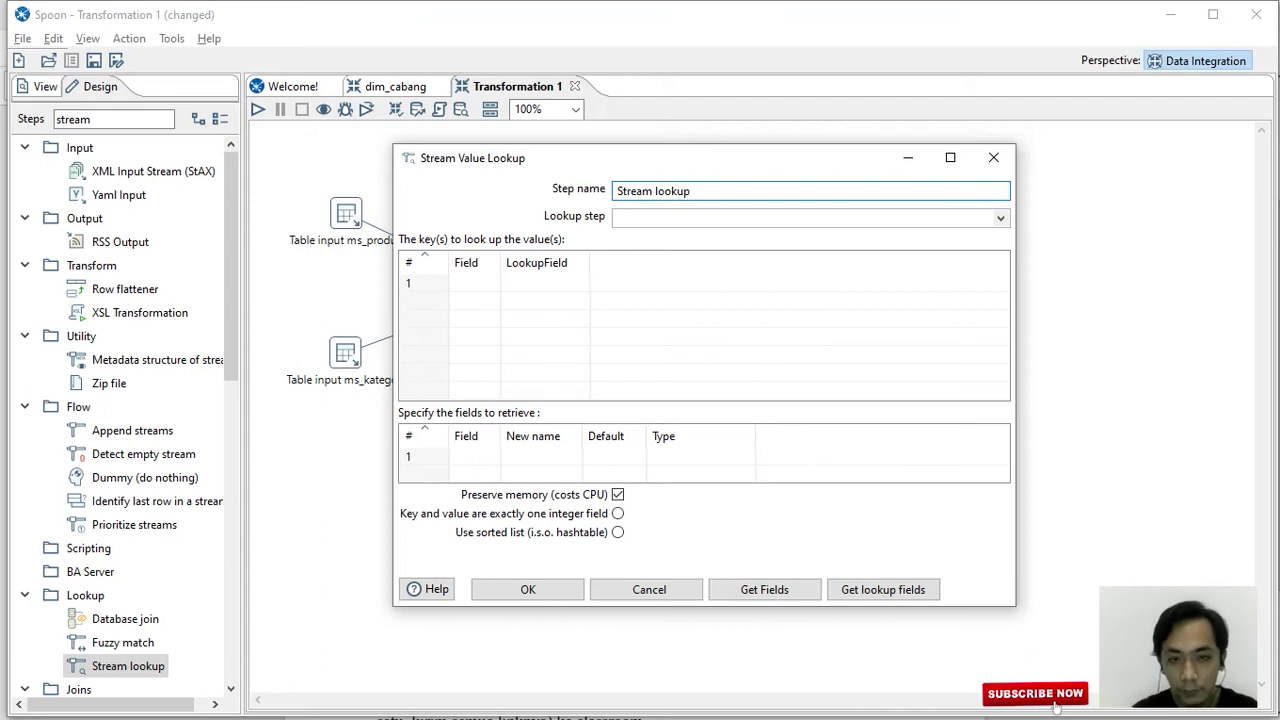
{"action": "type", "text": "kat"}
{"action": "key", "text": "BackSpace"}
{"action": "key", "text": "BackSpace"}
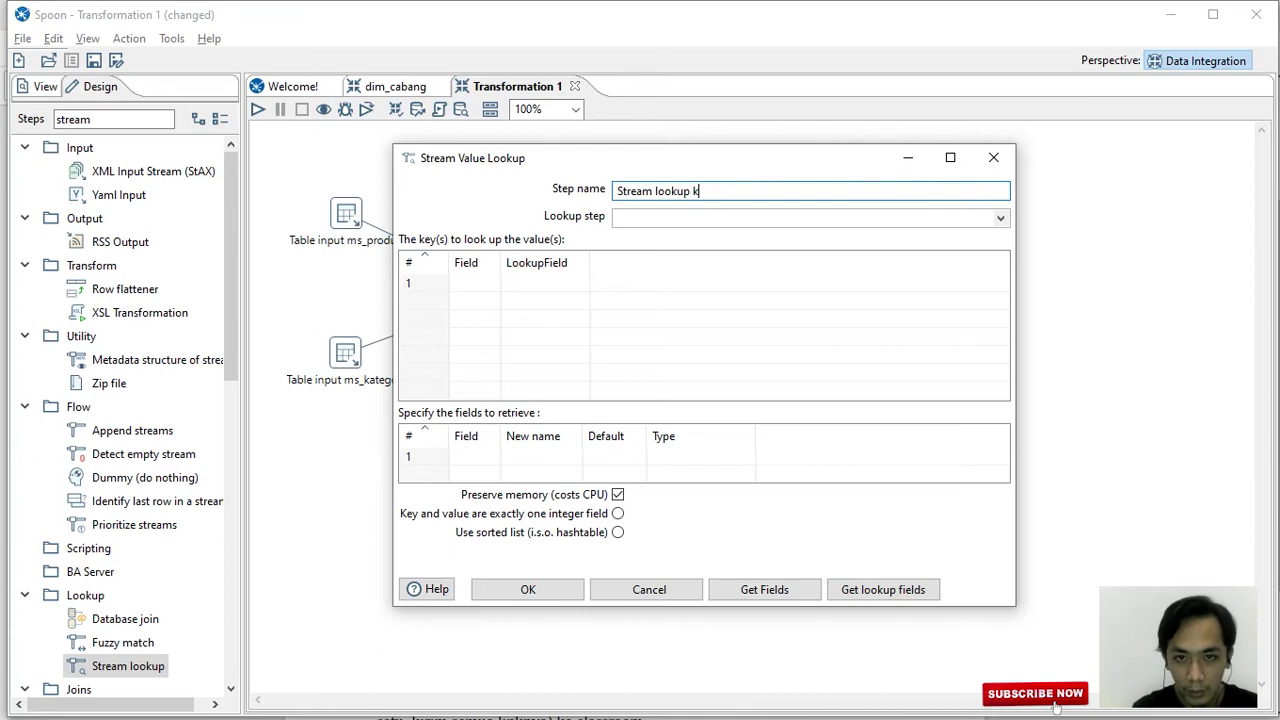
{"action": "type", "text": "ategori"}
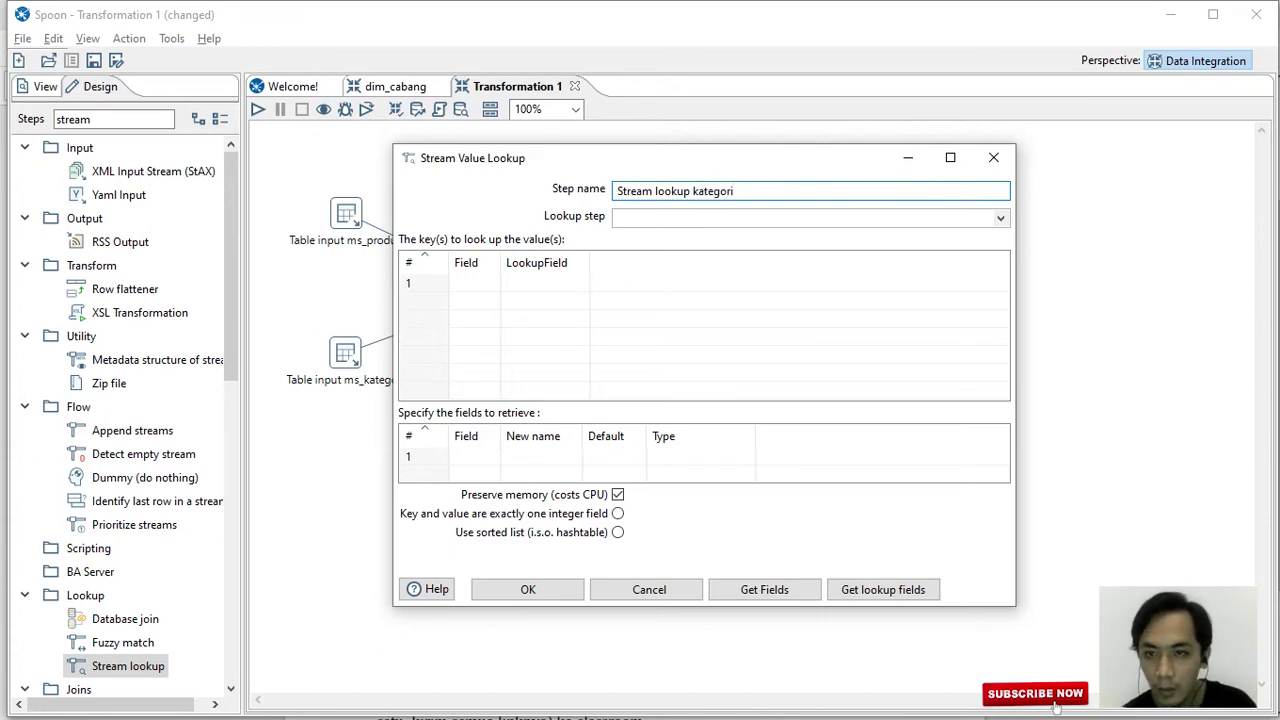
{"action": "left_click", "coordinate": [1000, 217]}
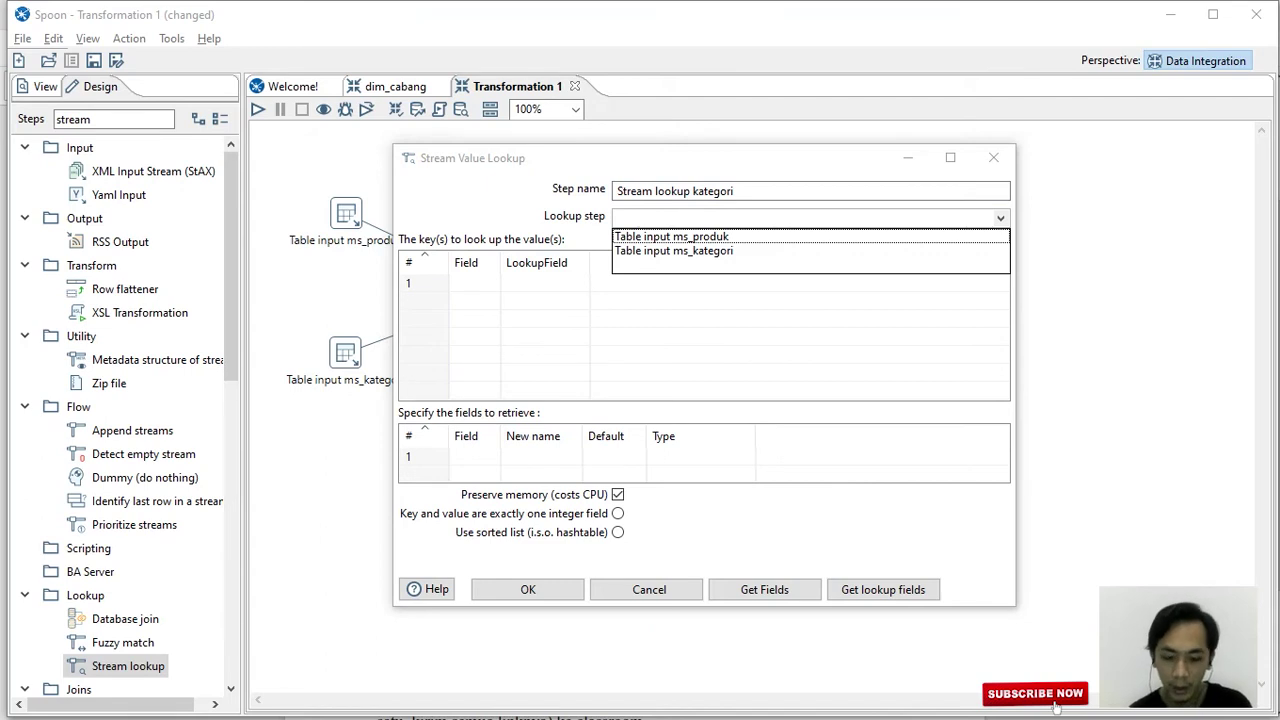
{"action": "key", "text": "Down"}
{"action": "key", "text": "Return"}
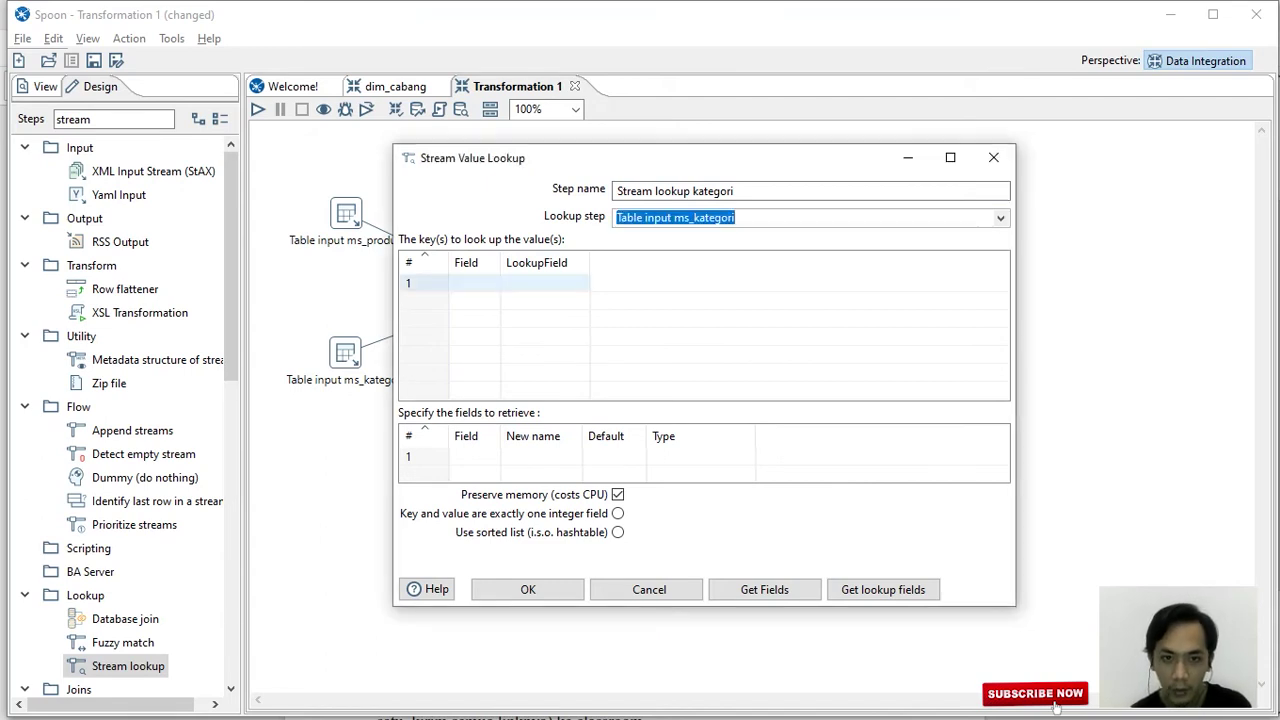
Widen the Field column of the lookup keys table and open the first key's field for editing.
{"action": "left_click_drag", "start_coordinate": [500, 262], "coordinate": [573, 262]}
{"action": "left_click", "coordinate": [510, 282]}
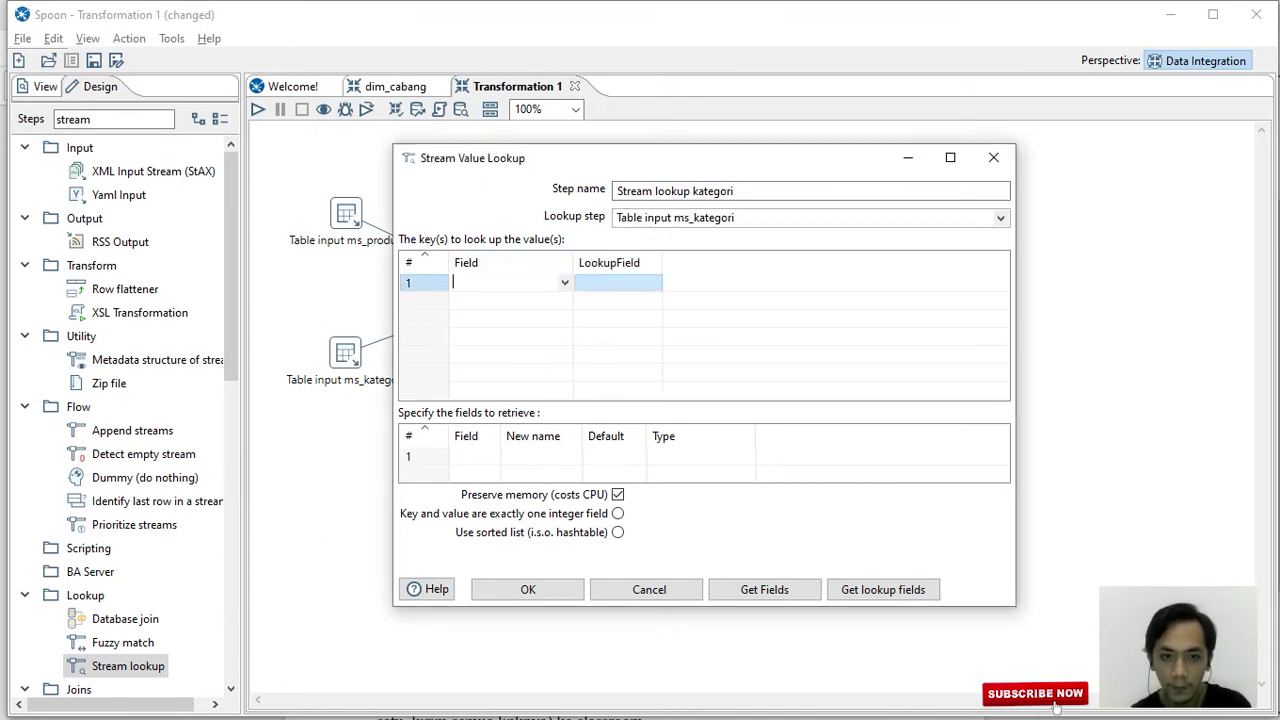
Define the lookup key by matching the field kode_kategori to the lookup field kode_kategori.
{"action": "key", "text": "alt+Down"}
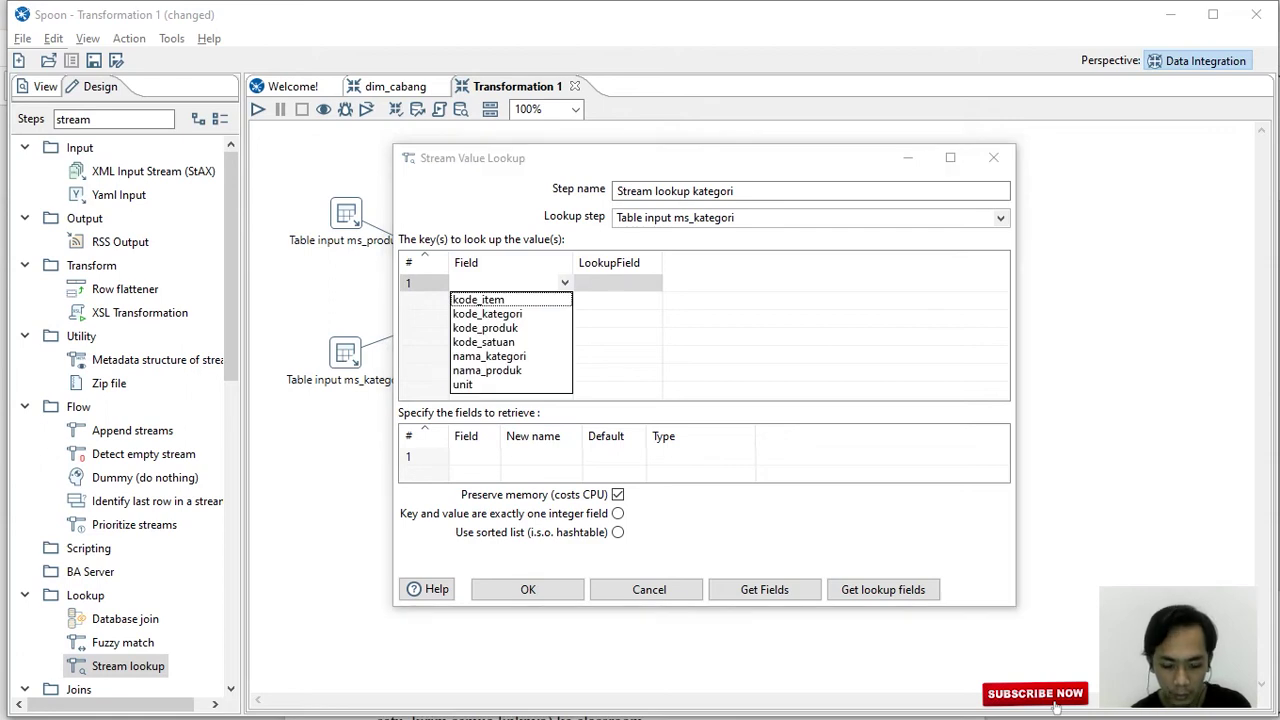
{"action": "key", "text": "Down"}
{"action": "key", "text": "Return"}
{"action": "key", "text": "Tab"}
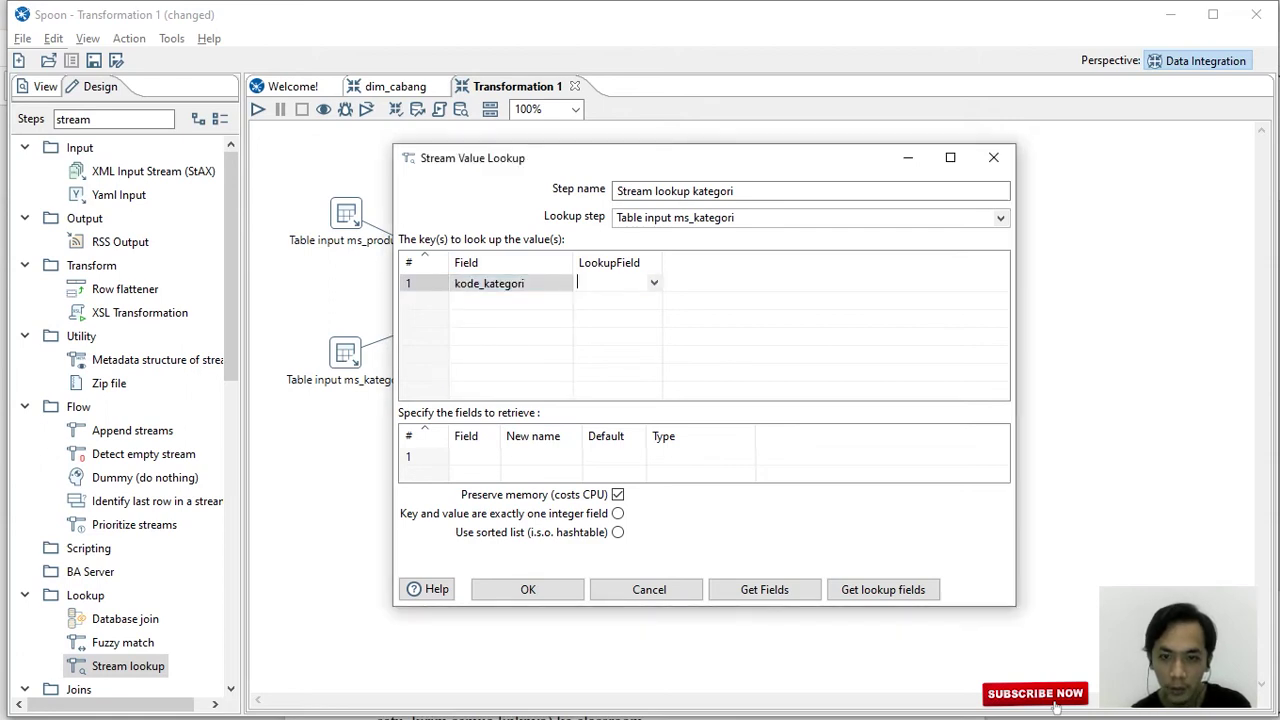
{"action": "key", "text": "alt+Down"}
{"action": "key", "text": "Return"}
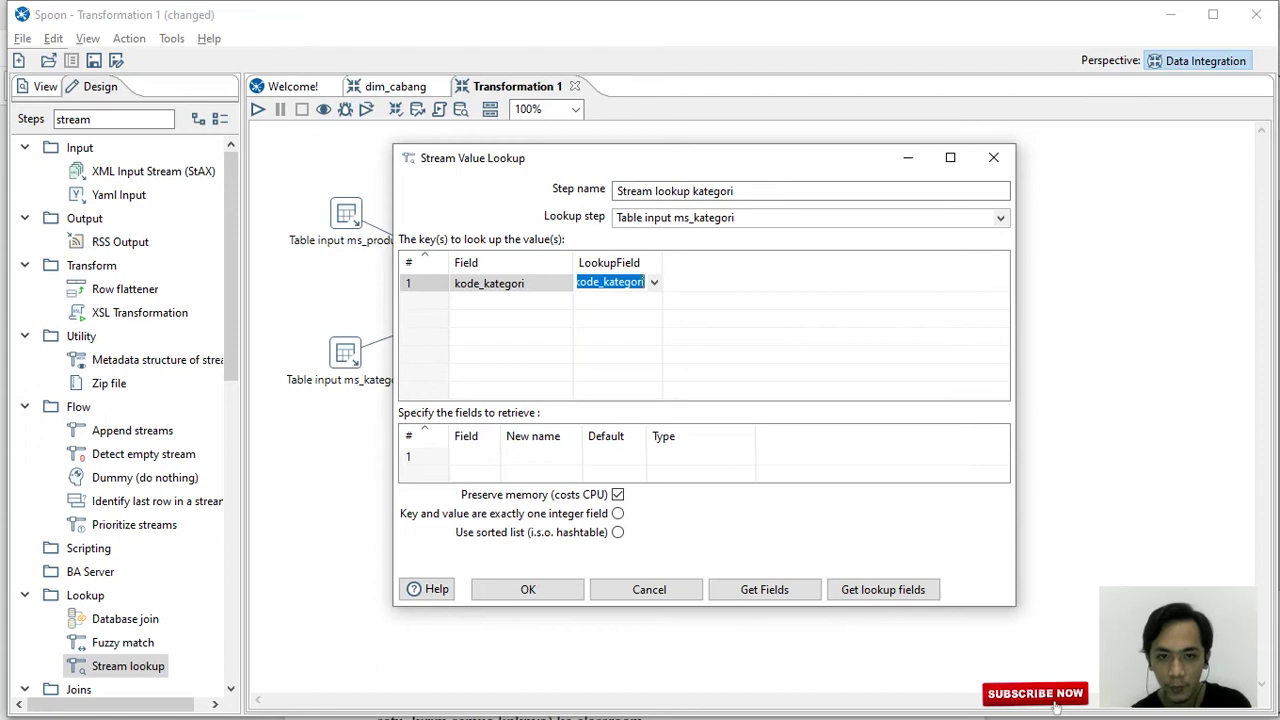
{"action": "key", "text": "Tab"}
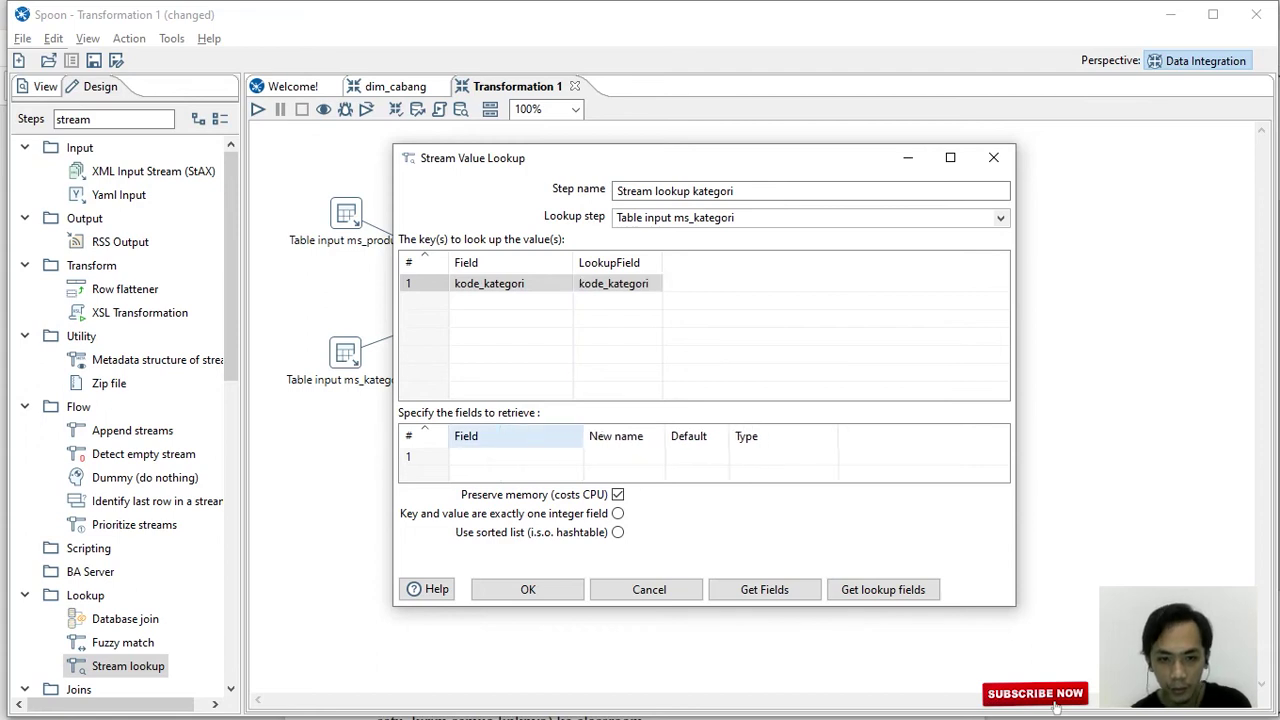
Retrieve the nama_kategori field as type String and apply the stream lookup settings.
{"action": "left_click", "coordinate": [514, 456]}
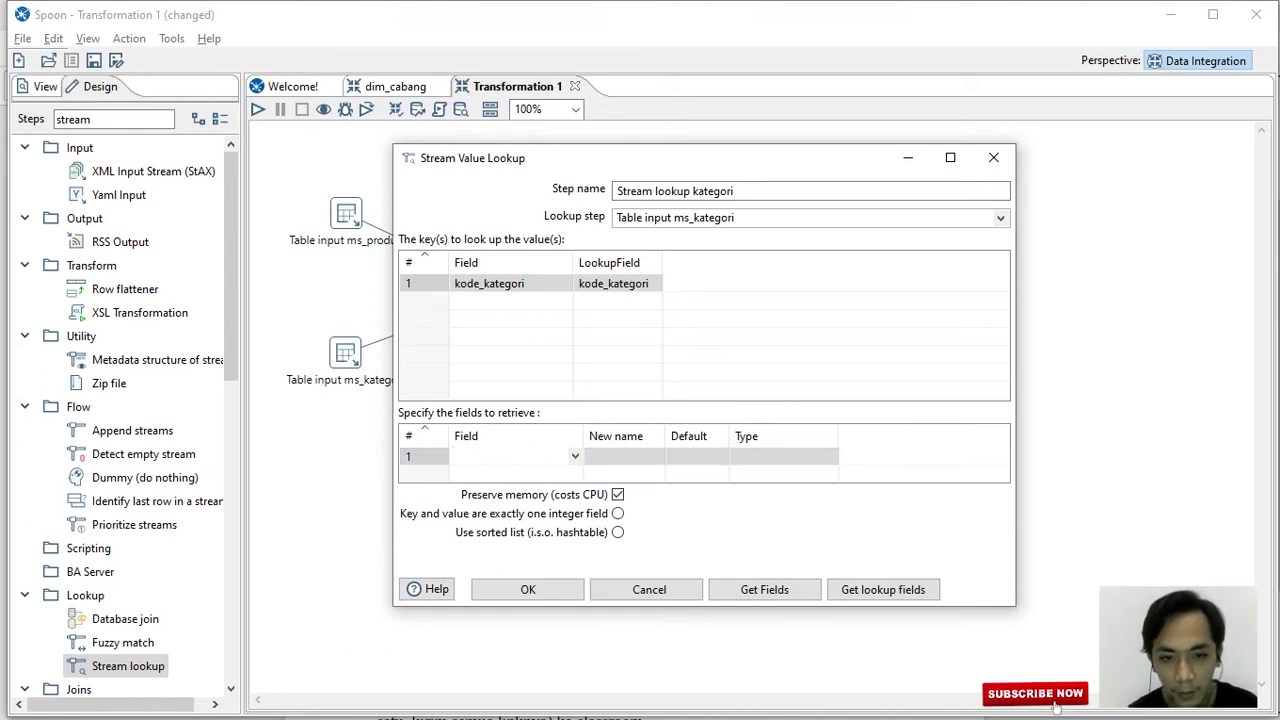
{"action": "key", "text": "alt+Down"}
{"action": "key", "text": "Down"}
{"action": "key", "text": "Return"}
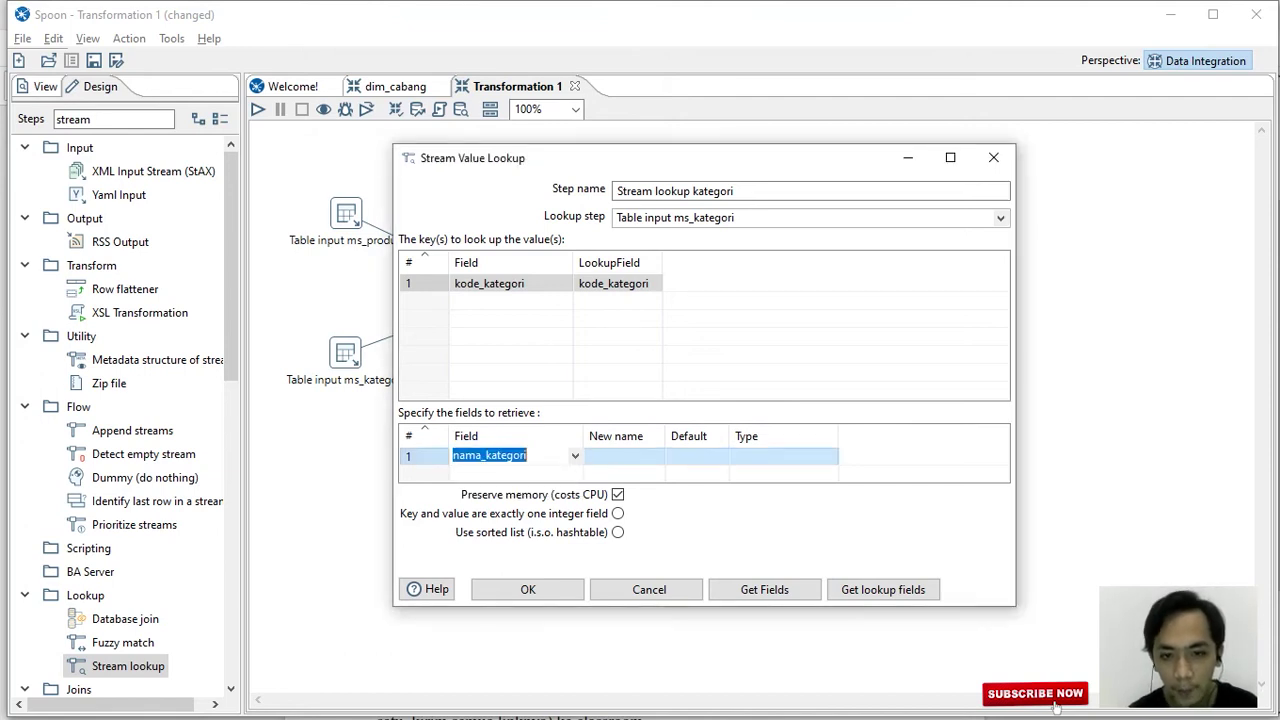
{"action": "key", "text": "Tab"}
{"action": "key", "text": "alt+Down"}
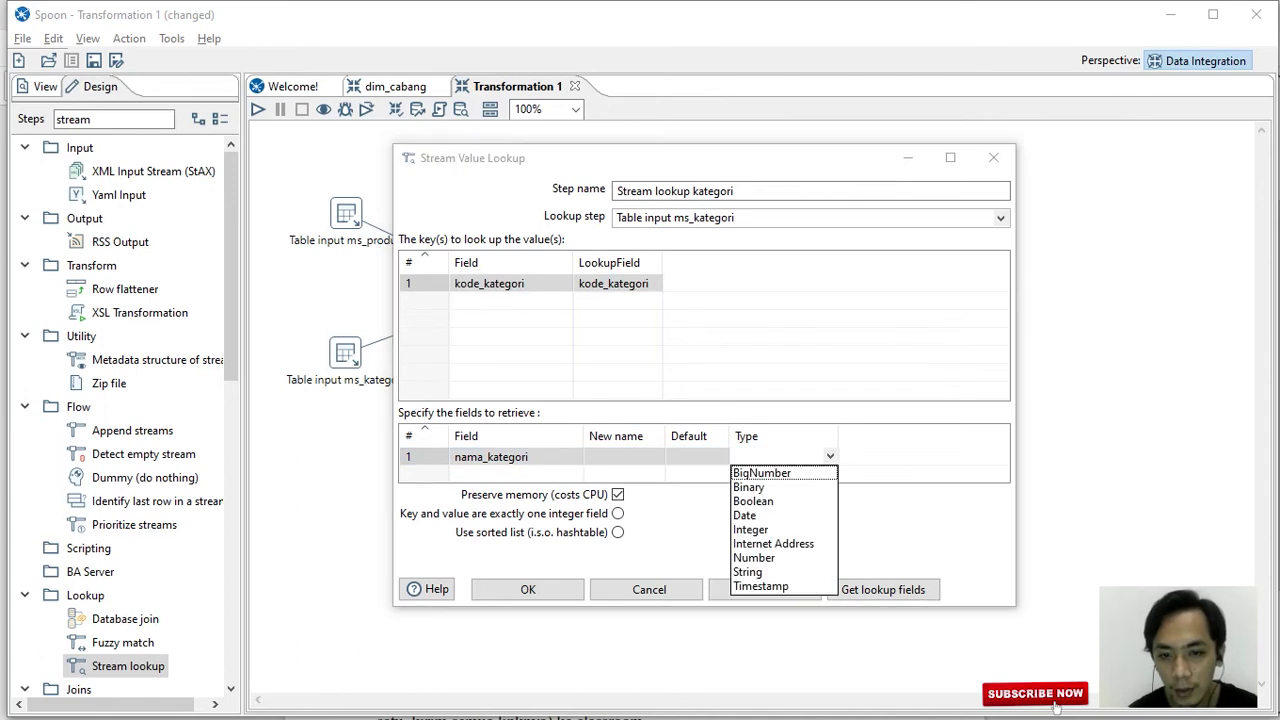
{"action": "left_click", "coordinate": [748, 571]}
{"action": "left_click", "coordinate": [527, 589]}
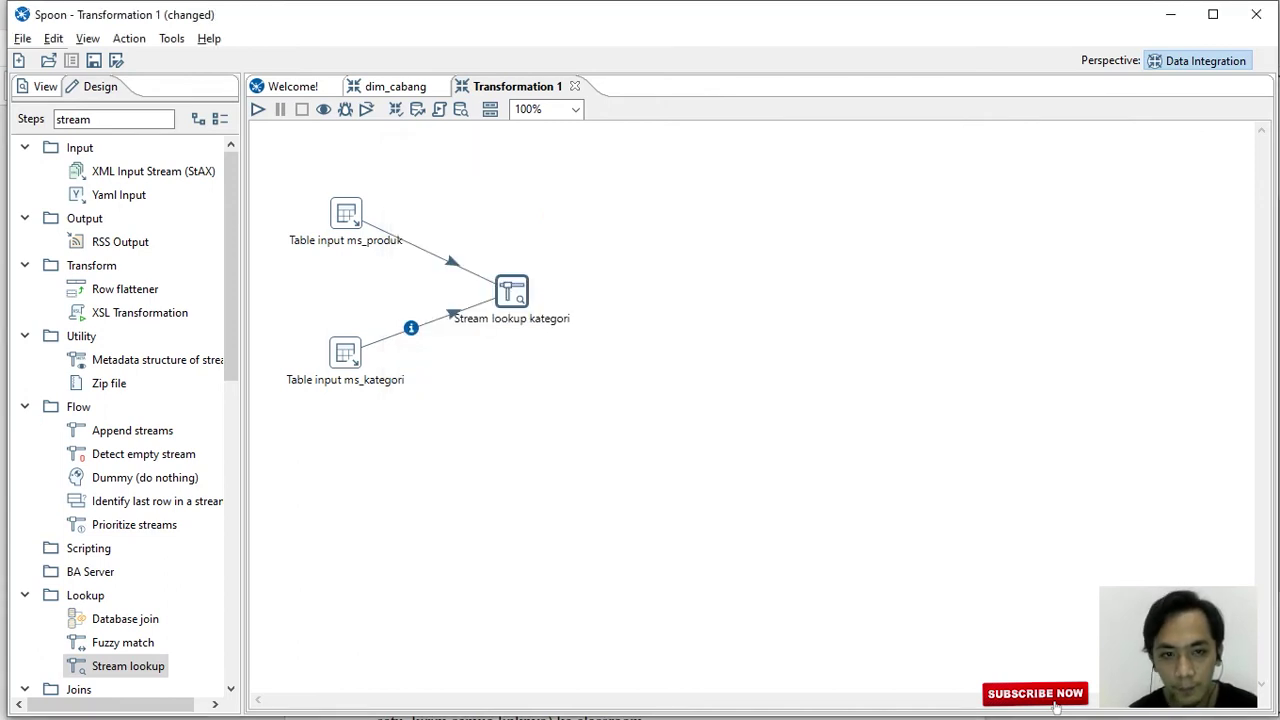
Run the transformation locally, saving it as dim_produk.ktr in the UAS folder.
{"action": "key", "text": "F9"}
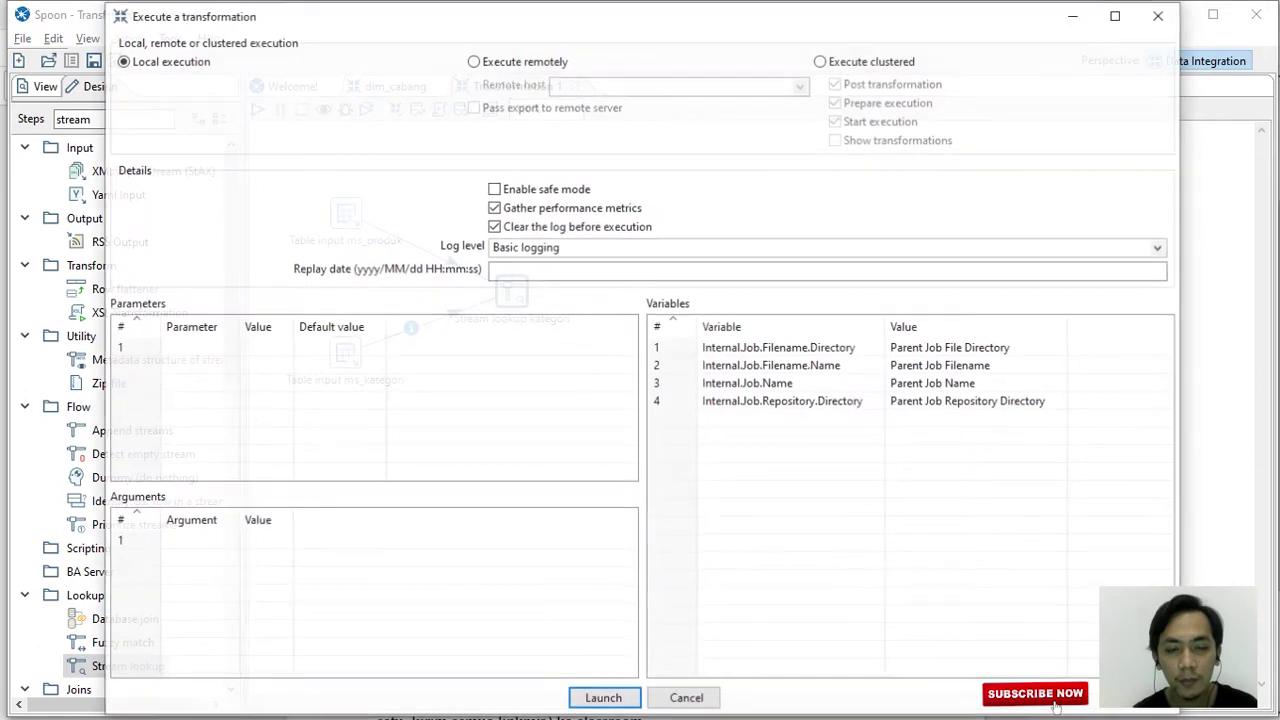
{"action": "key", "text": "Return"}
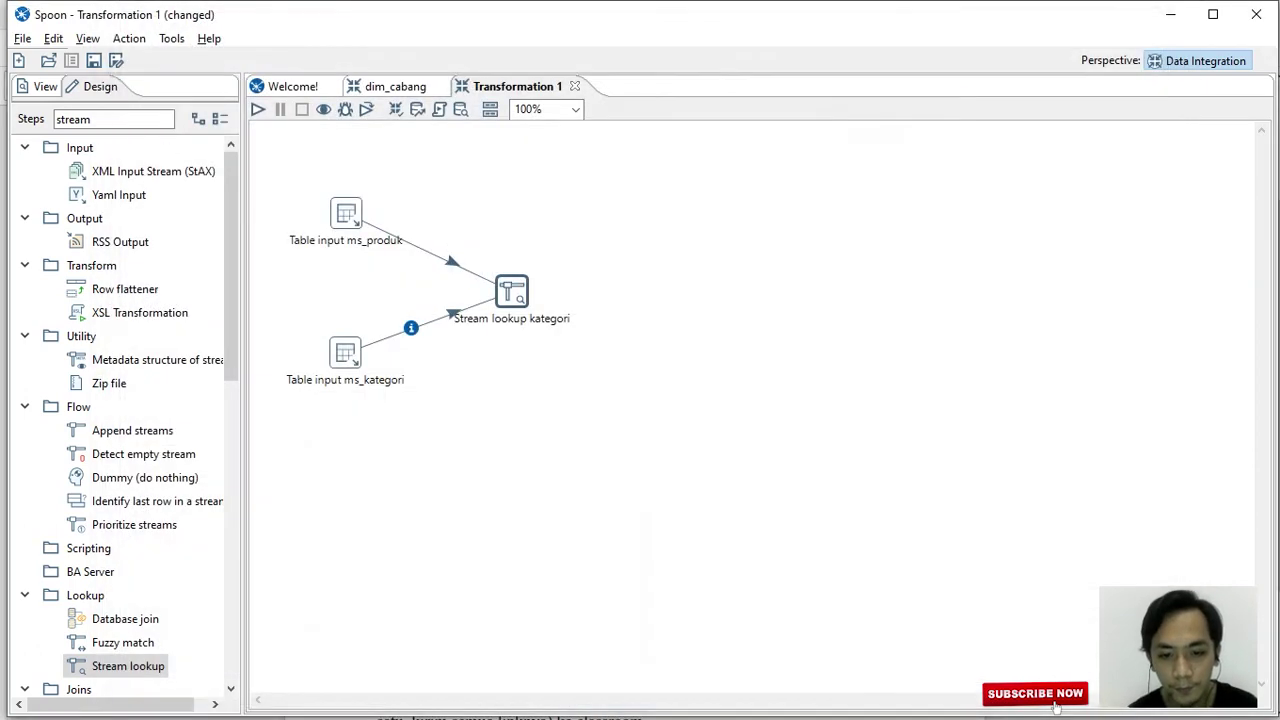
{"action": "left_click", "coordinate": [228, 206]}
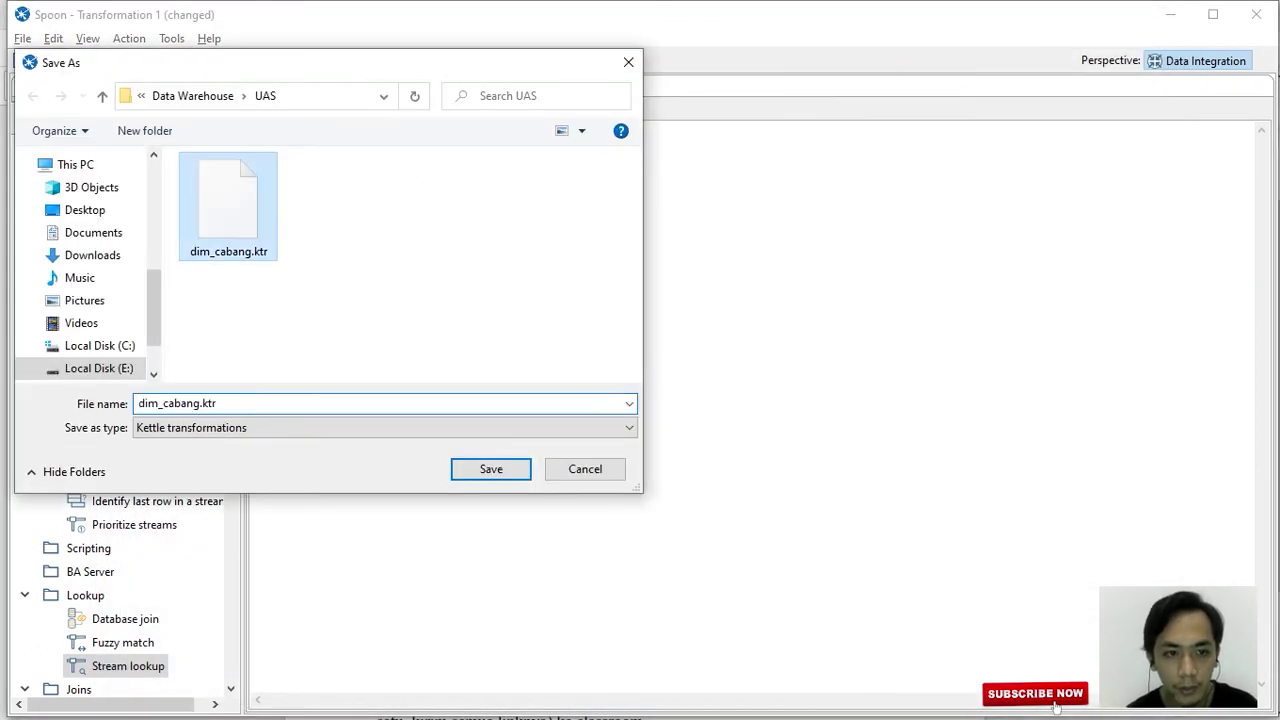
{"action": "left_click", "coordinate": [384, 403]}
{"action": "left_click", "coordinate": [200, 403]}
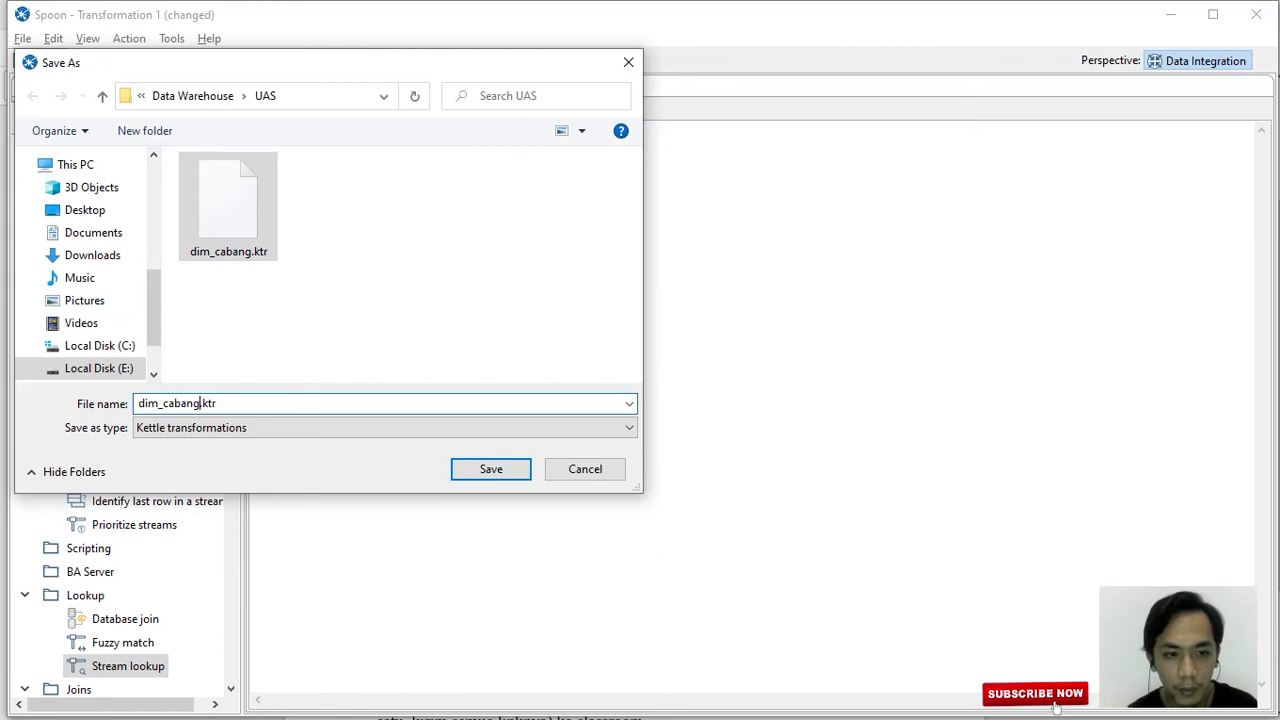
{"action": "key", "text": "BackSpace"}
{"action": "key", "text": "BackSpace"}
{"action": "key", "text": "BackSpace"}
{"action": "key", "text": "BackSpace"}
{"action": "key", "text": "BackSpace"}
{"action": "key", "text": "BackSpace"}
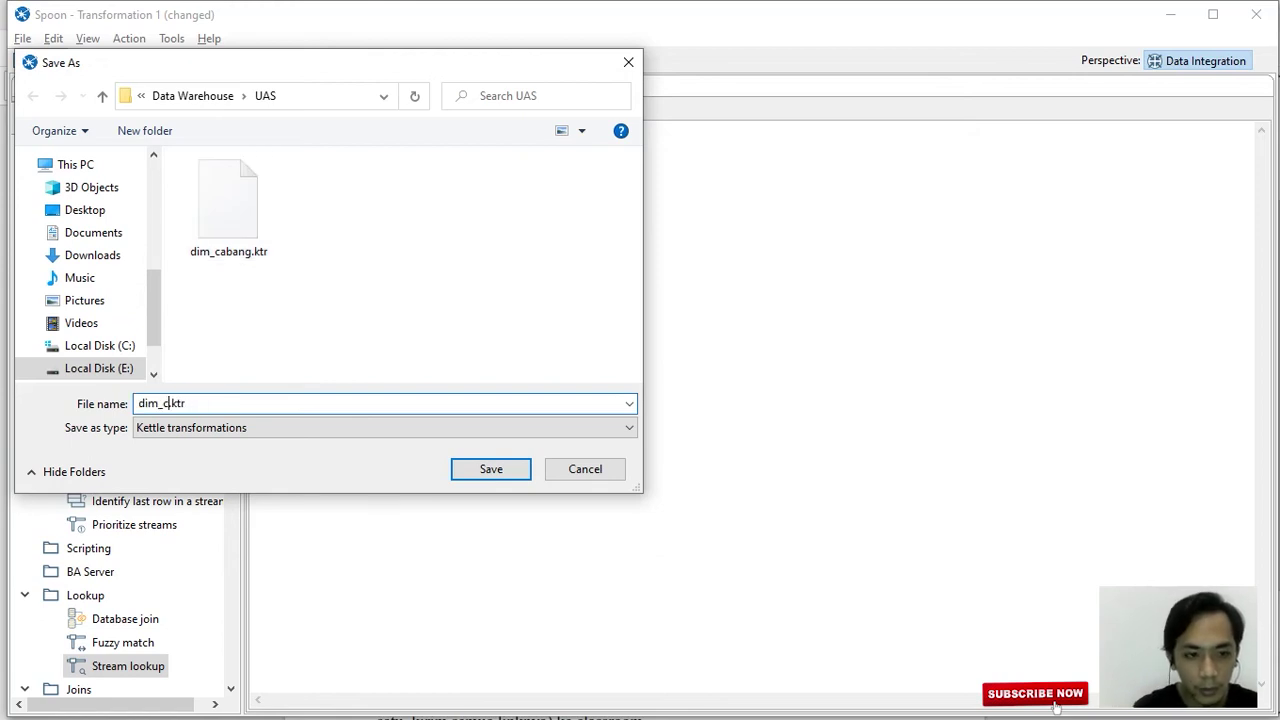
{"action": "type", "text": "produk"}
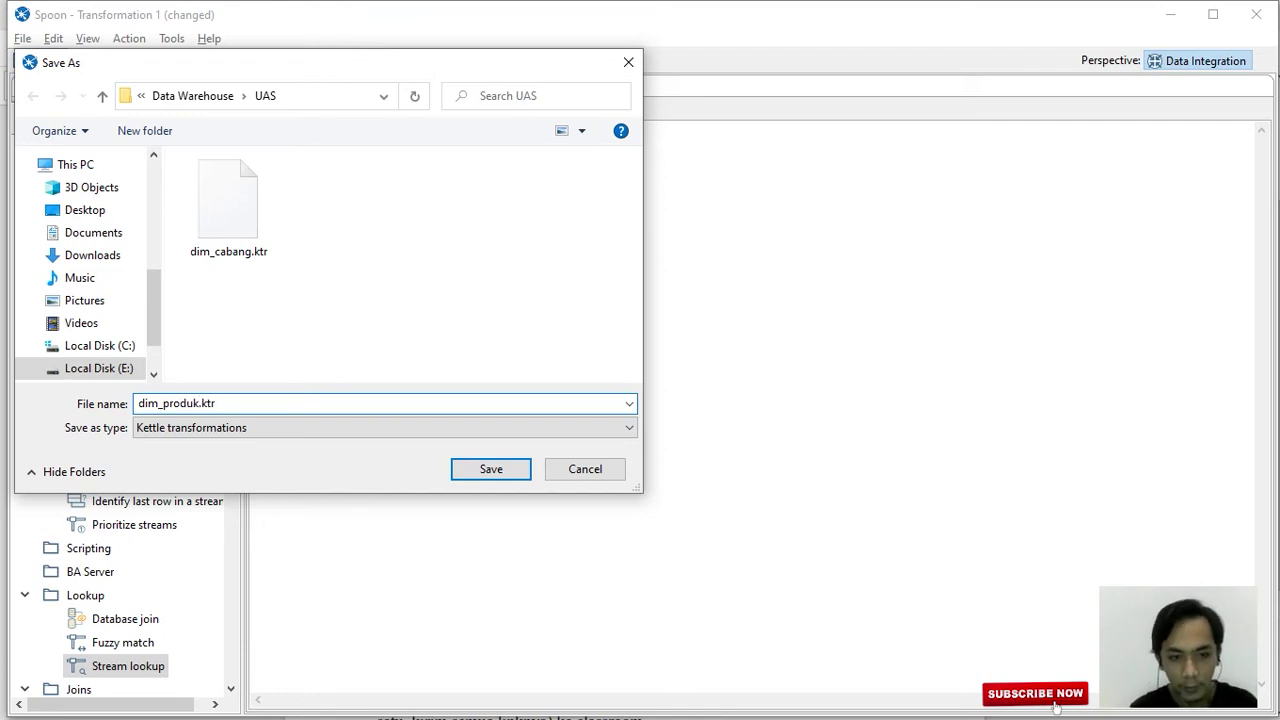
{"action": "key", "text": "Return"}
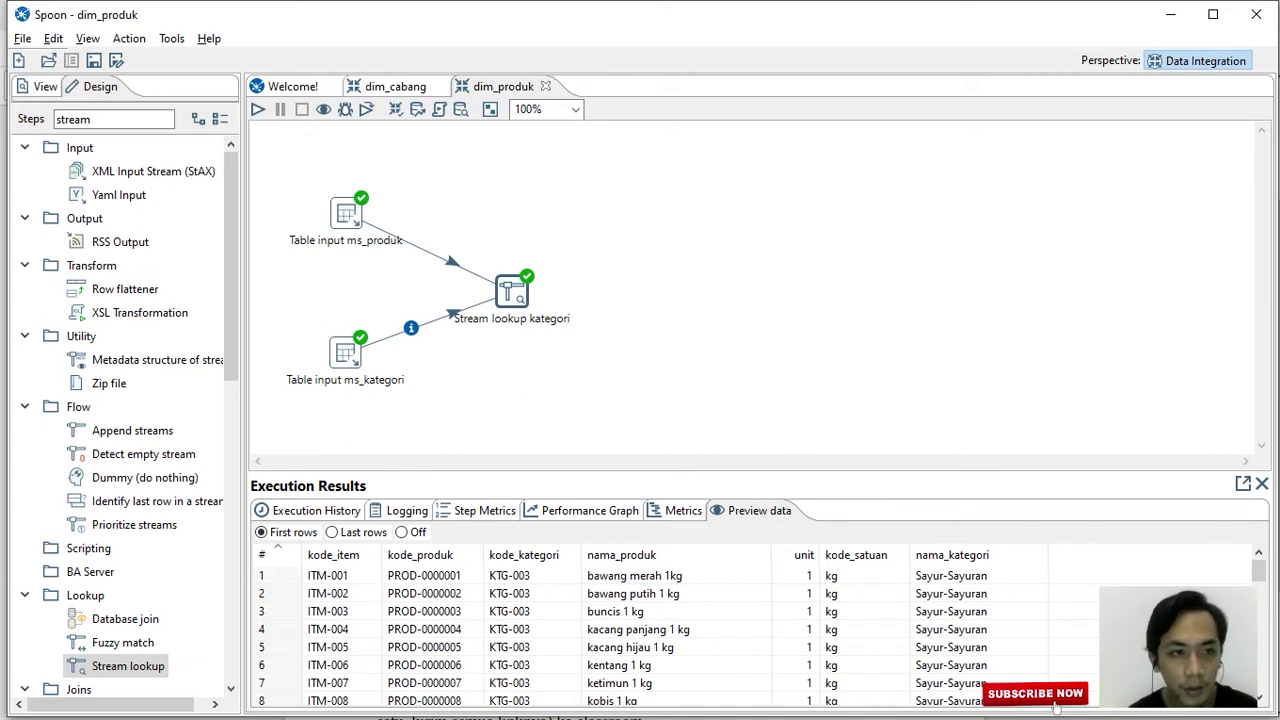
Find the Add sequence step and add it after Stream lookup kategori, with its settings open.
{"action": "left_click", "coordinate": [113, 119]}
{"action": "key", "text": "BackSpace"}
{"action": "key", "text": "BackSpace"}
{"action": "key", "text": "BackSpace"}
{"action": "key", "text": "BackSpace"}
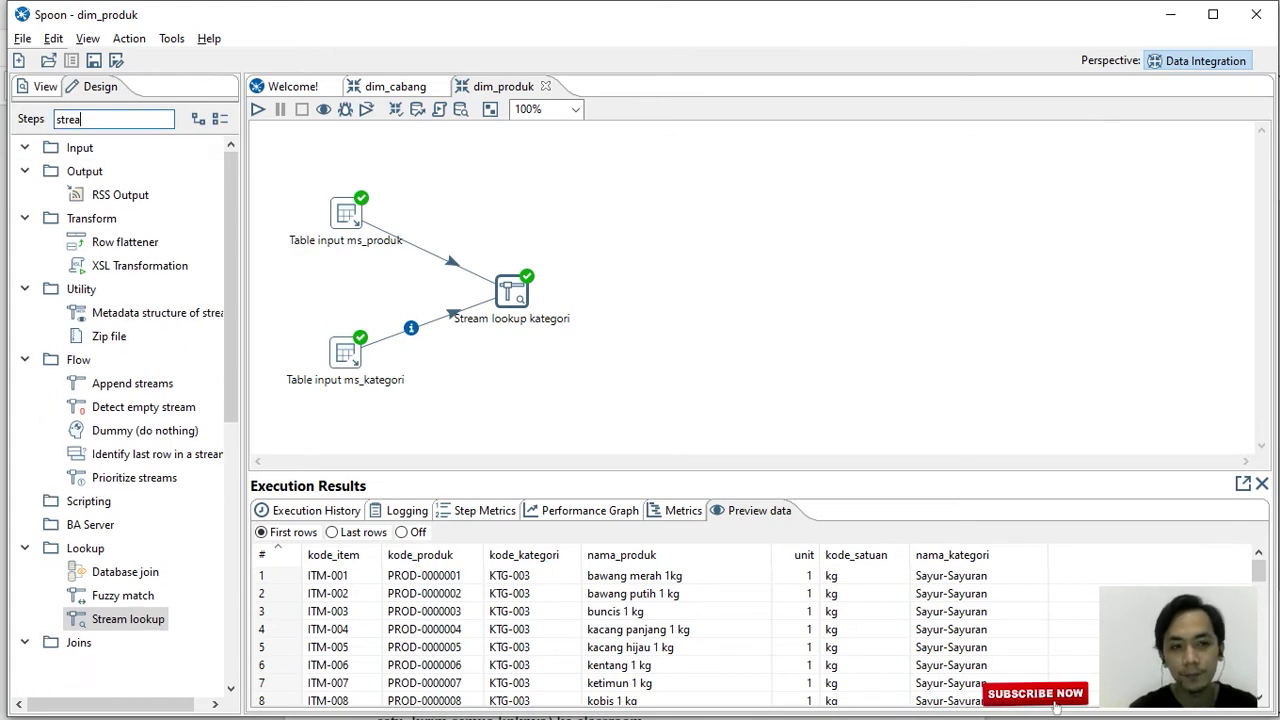
{"action": "key", "text": "BackSpace"}
{"action": "key", "text": "BackSpace"}
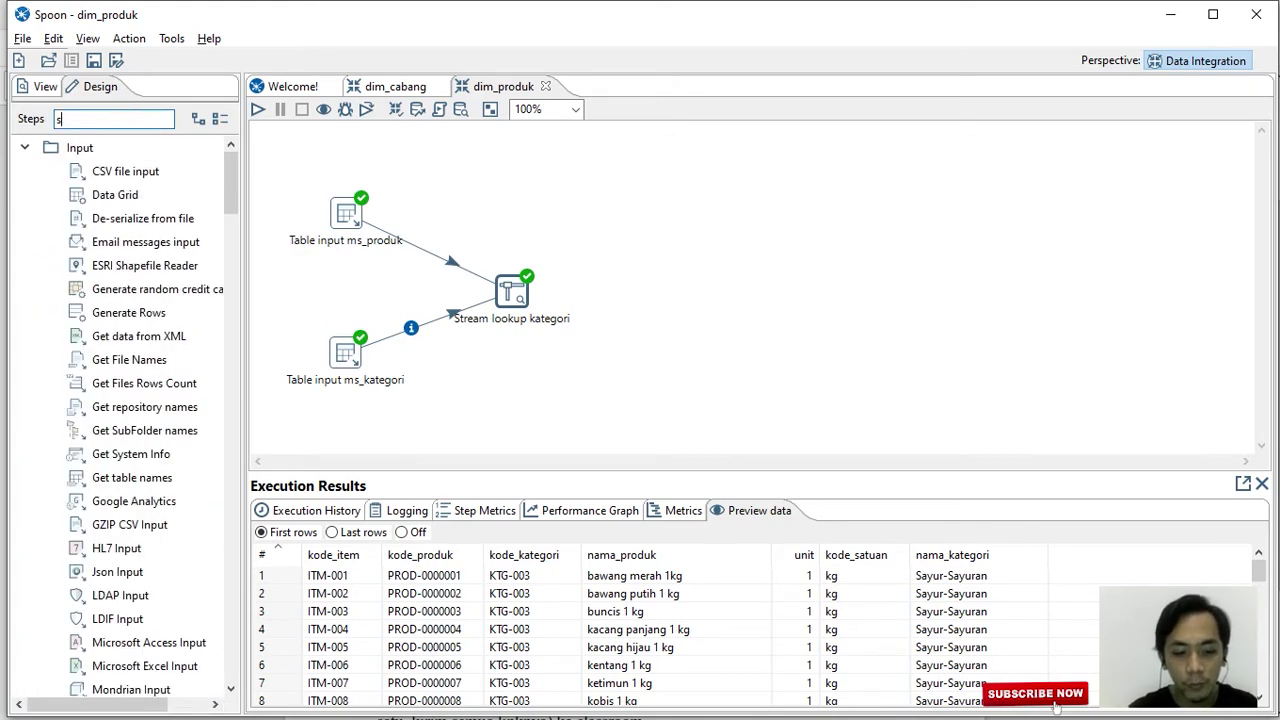
{"action": "type", "text": "add"}
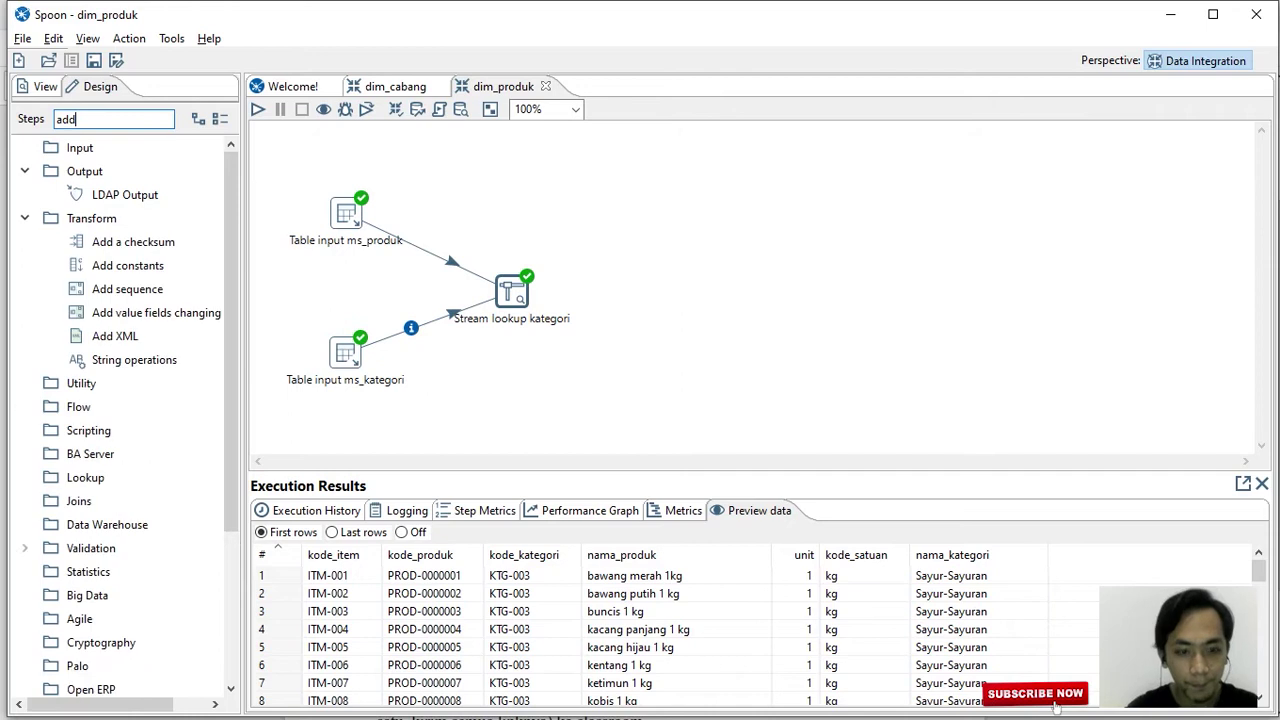
{"action": "type", "text": " sequ"}
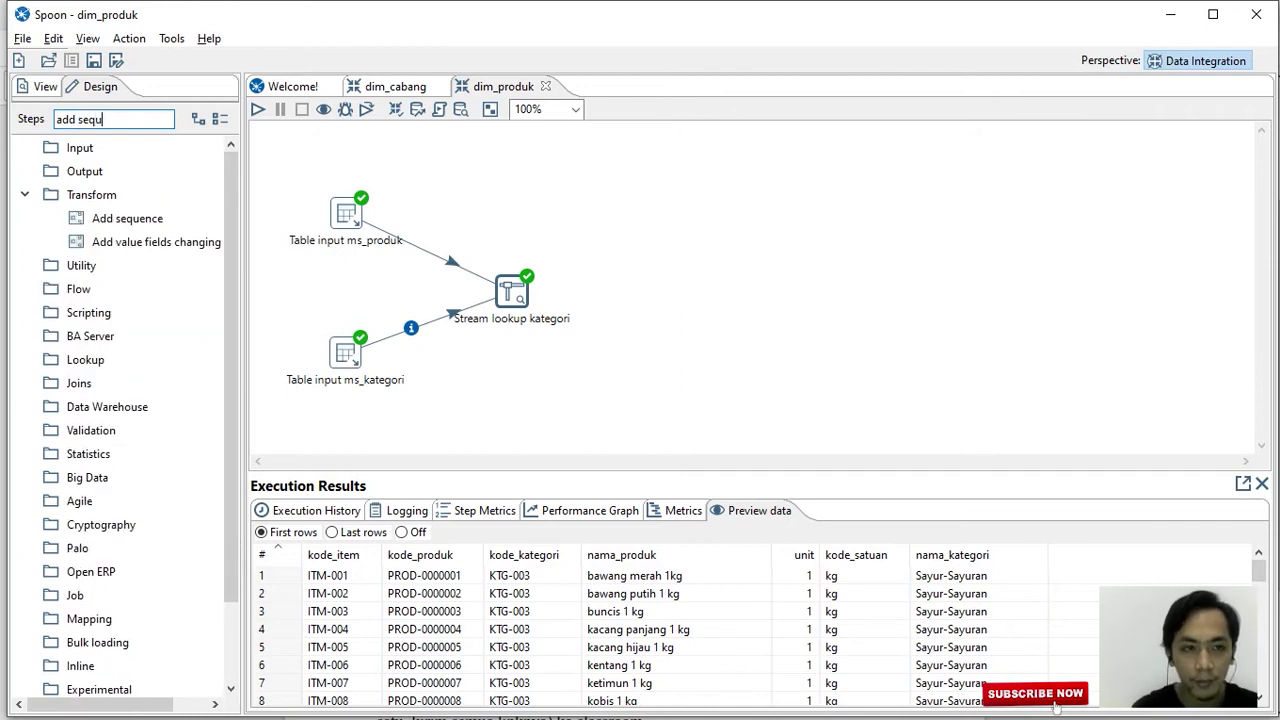
{"action": "key", "text": "Down"}
{"action": "key", "text": "Down"}
{"action": "key", "text": "Return"}
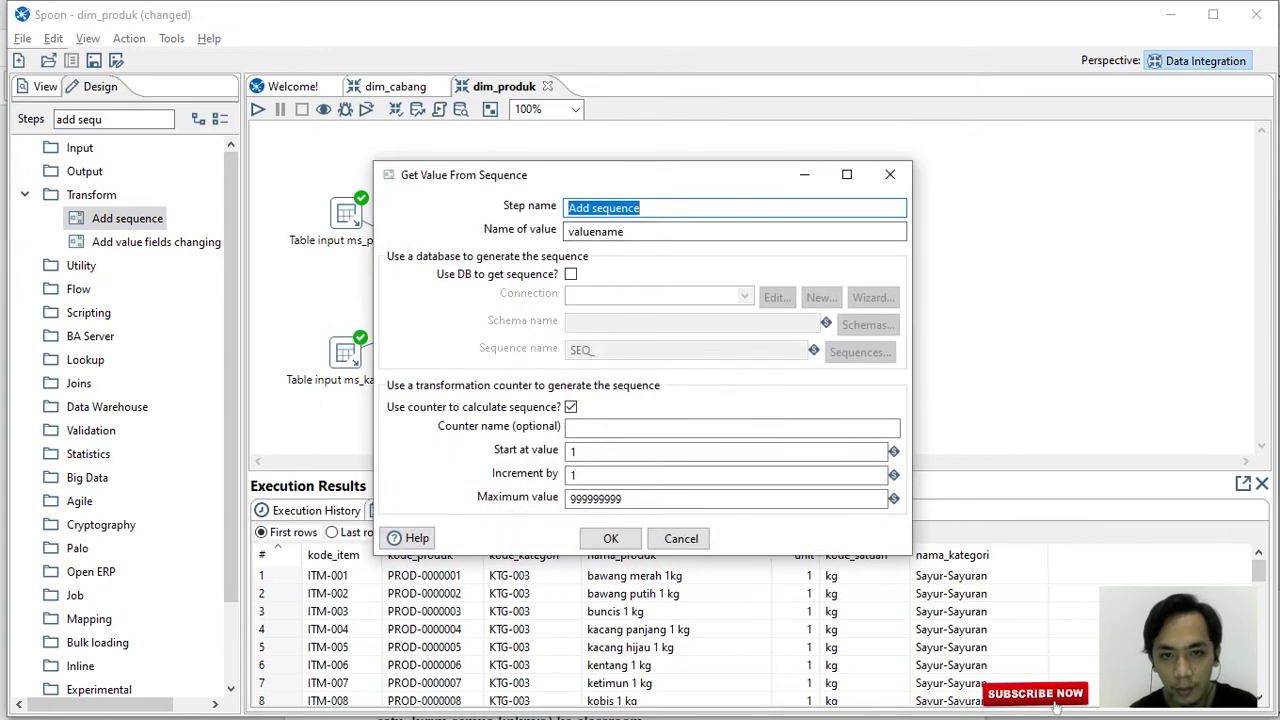
Name the sequence step "Add sequence sk_prosuk", set its value name to sk_produk, and apply the settings.
{"action": "key", "text": "End"}
{"action": "type", "text": "sk_prosuk"}
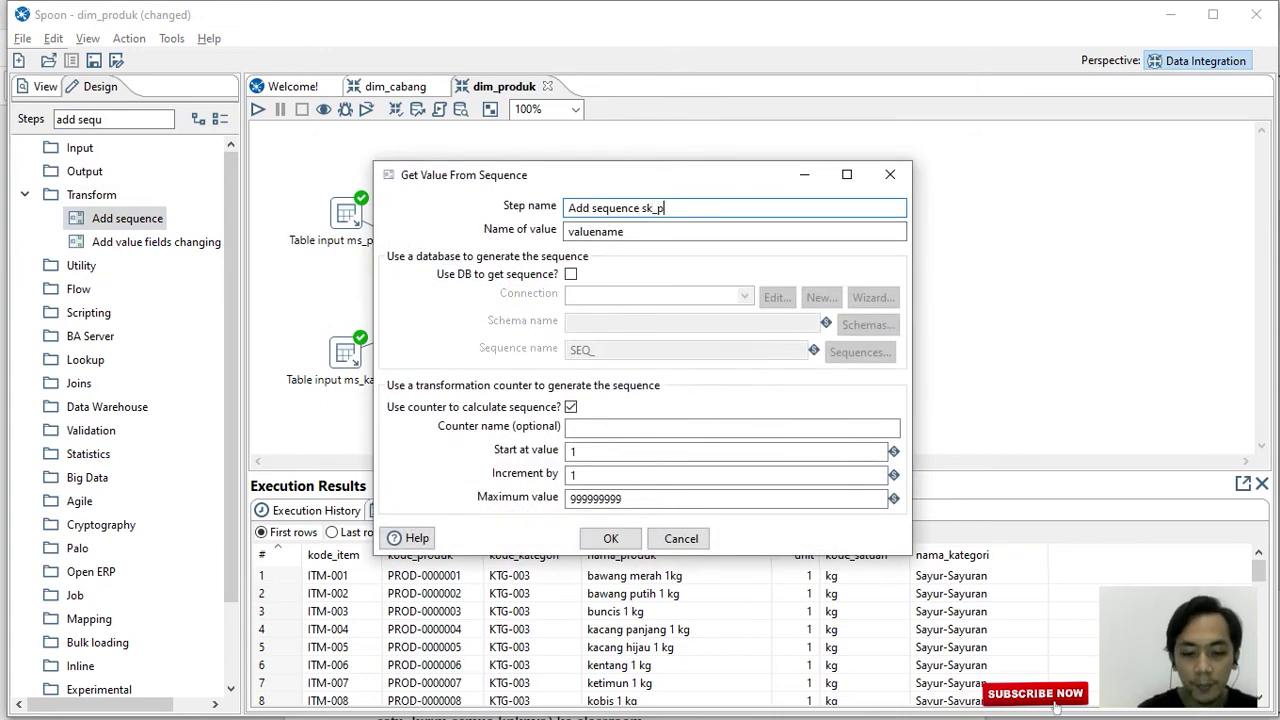
{"action": "key", "text": "Tab"}
{"action": "key", "text": "End"}
{"action": "key", "text": "BackSpace"}
{"action": "key", "text": "BackSpace"}
{"action": "key", "text": "BackSpace"}
{"action": "key", "text": "BackSpace"}
{"action": "key", "text": "BackSpace"}
{"action": "key", "text": "BackSpace"}
{"action": "key", "text": "BackSpace"}
{"action": "key", "text": "BackSpace"}
{"action": "key", "text": "BackSpace"}
{"action": "type", "text": "sk_produk"}
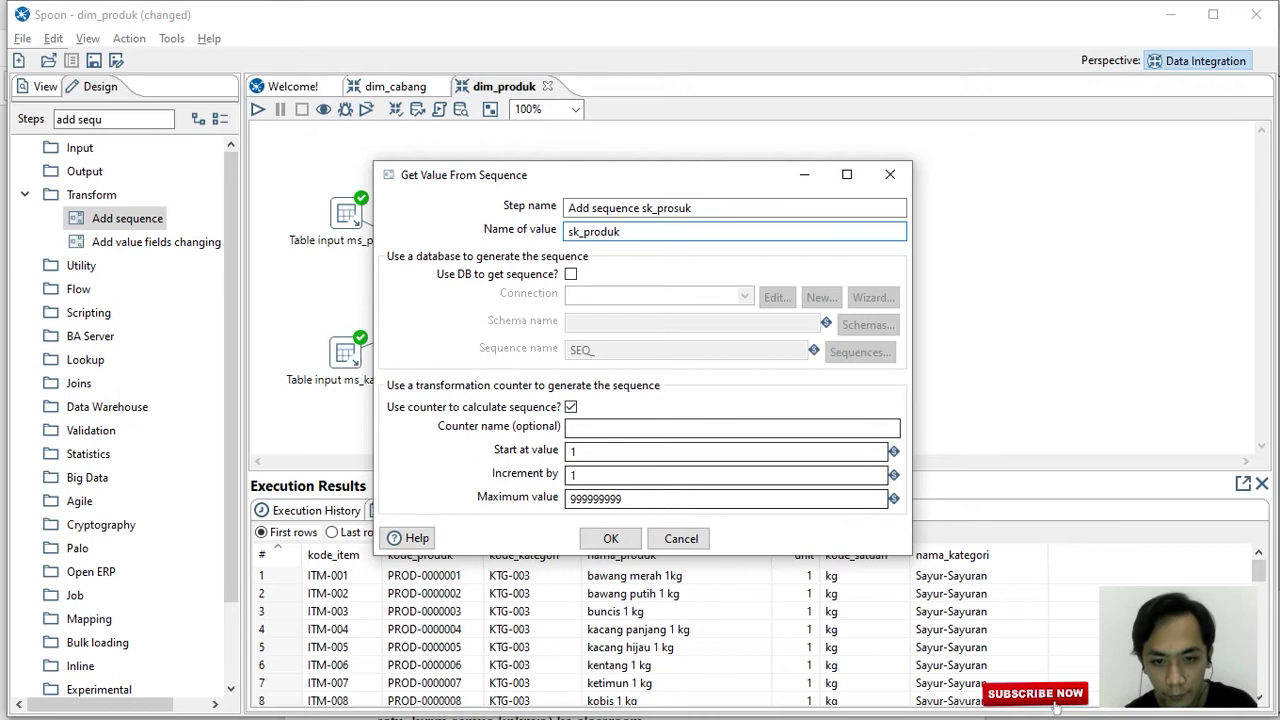
{"action": "left_click", "coordinate": [610, 538]}
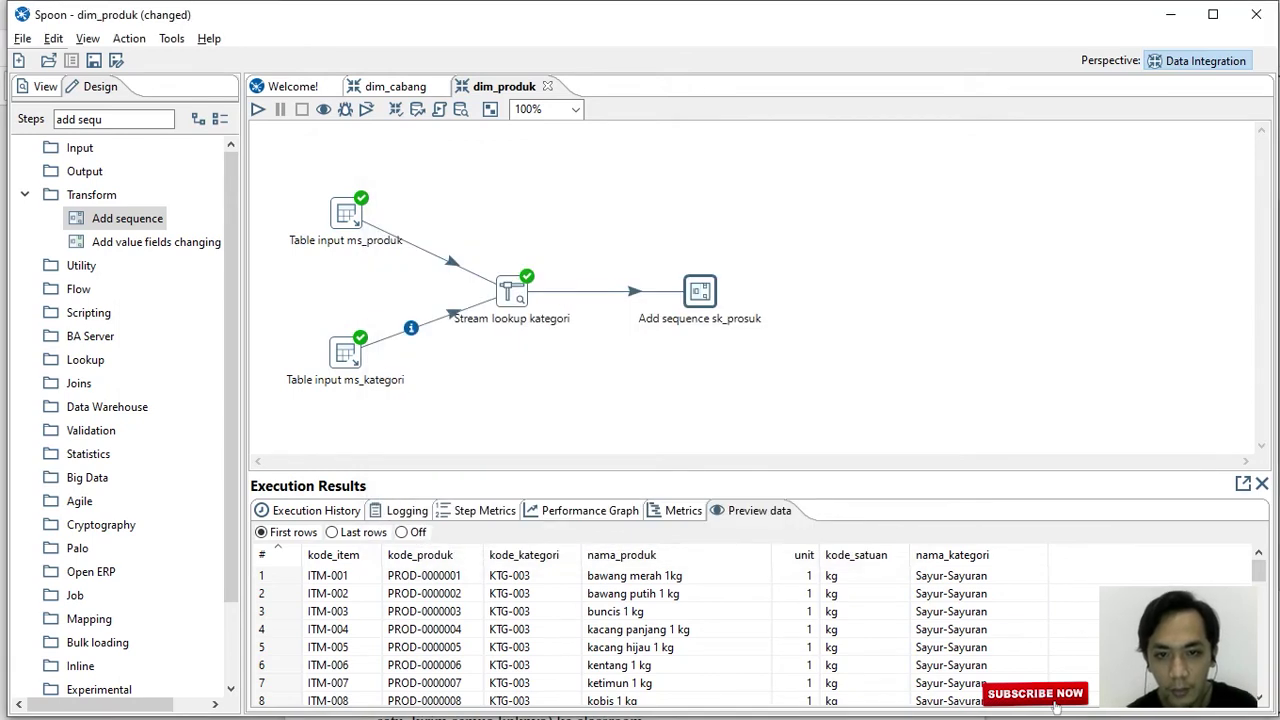
Run the transformation locally and check the sk_produk column in the preview data of the sequence step.
{"action": "key", "text": "F9"}
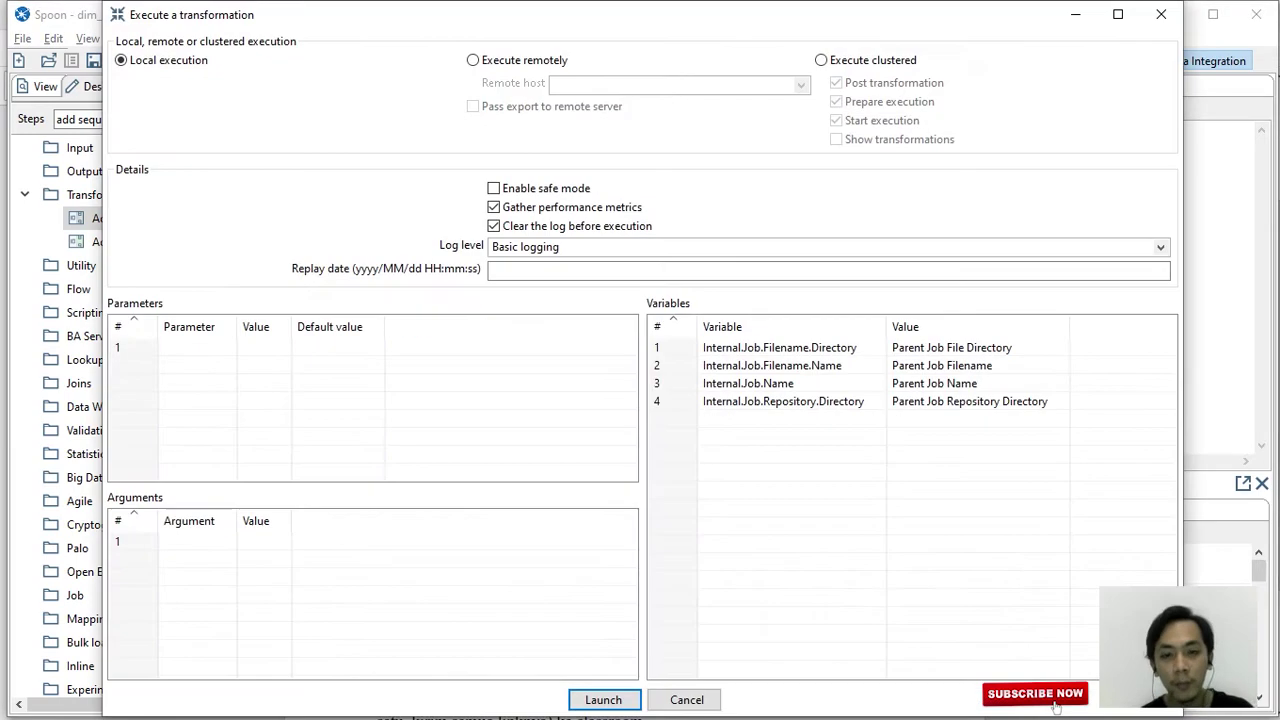
{"action": "key", "text": "Return"}
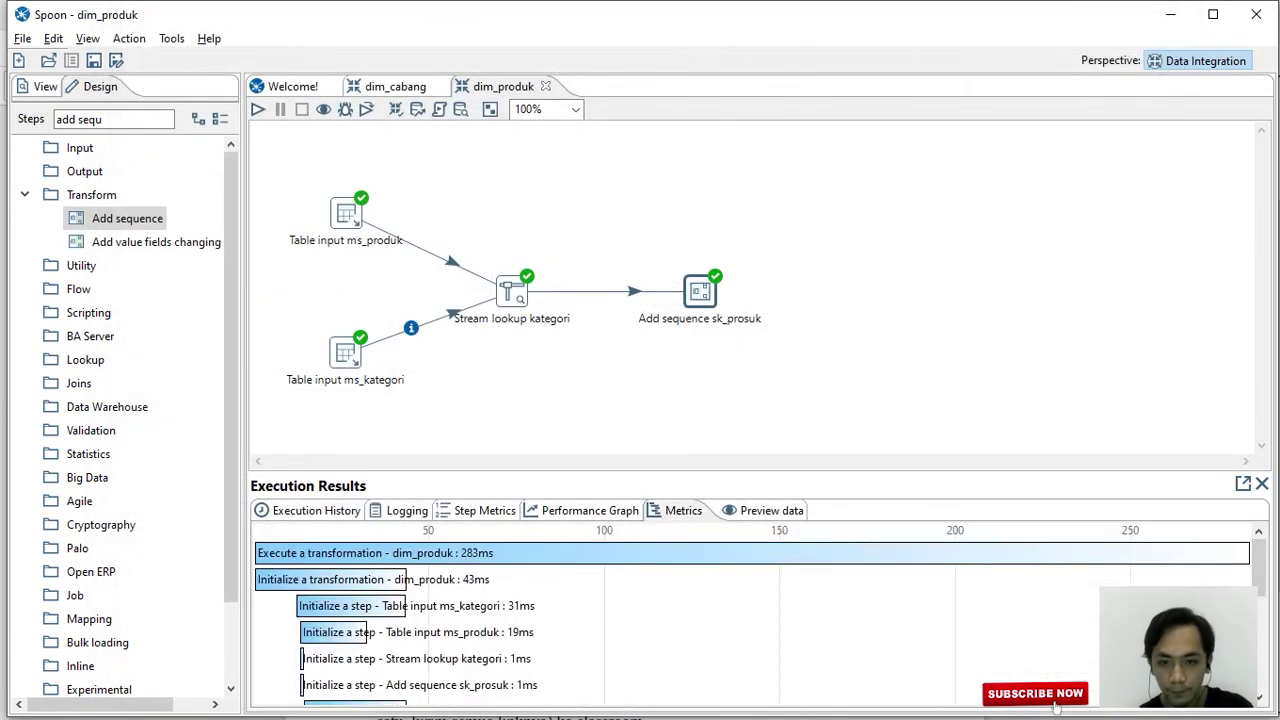
{"action": "scroll", "coordinate": [1055, 705], "scroll_direction": "down", "scroll_amount": 2}
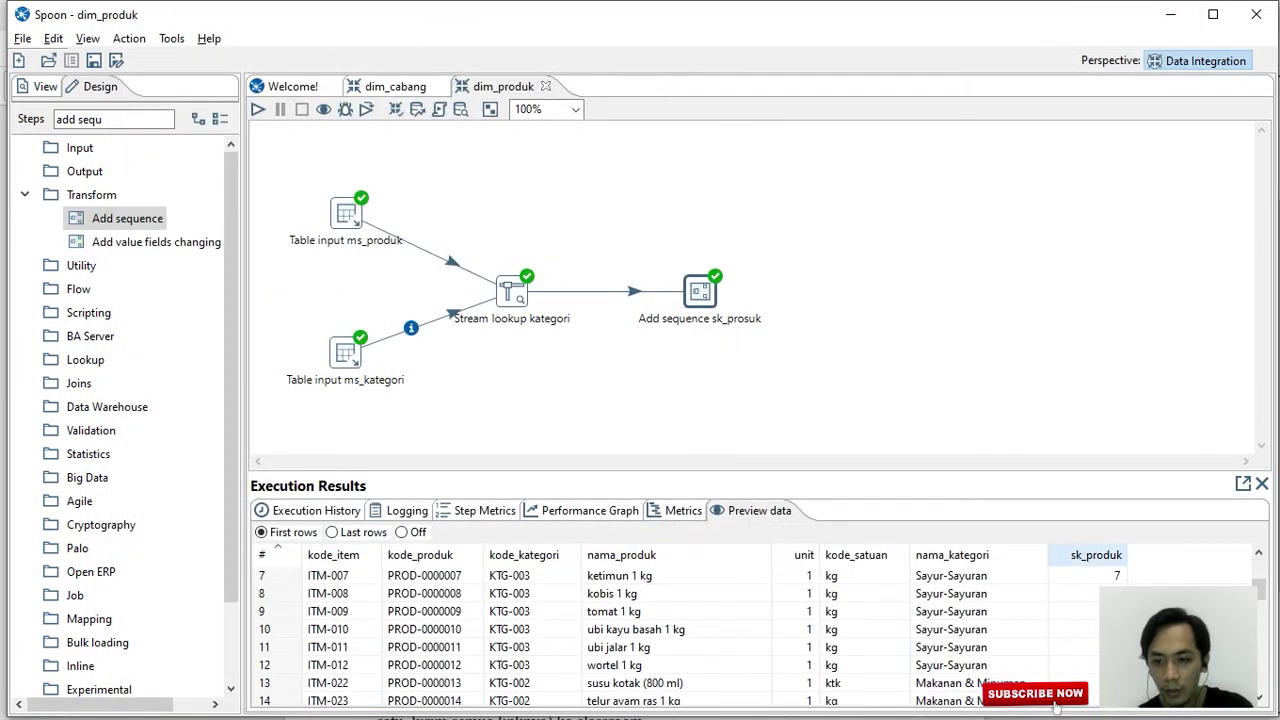
{"action": "scroll", "coordinate": [1055, 705], "scroll_direction": "up", "scroll_amount": 2}
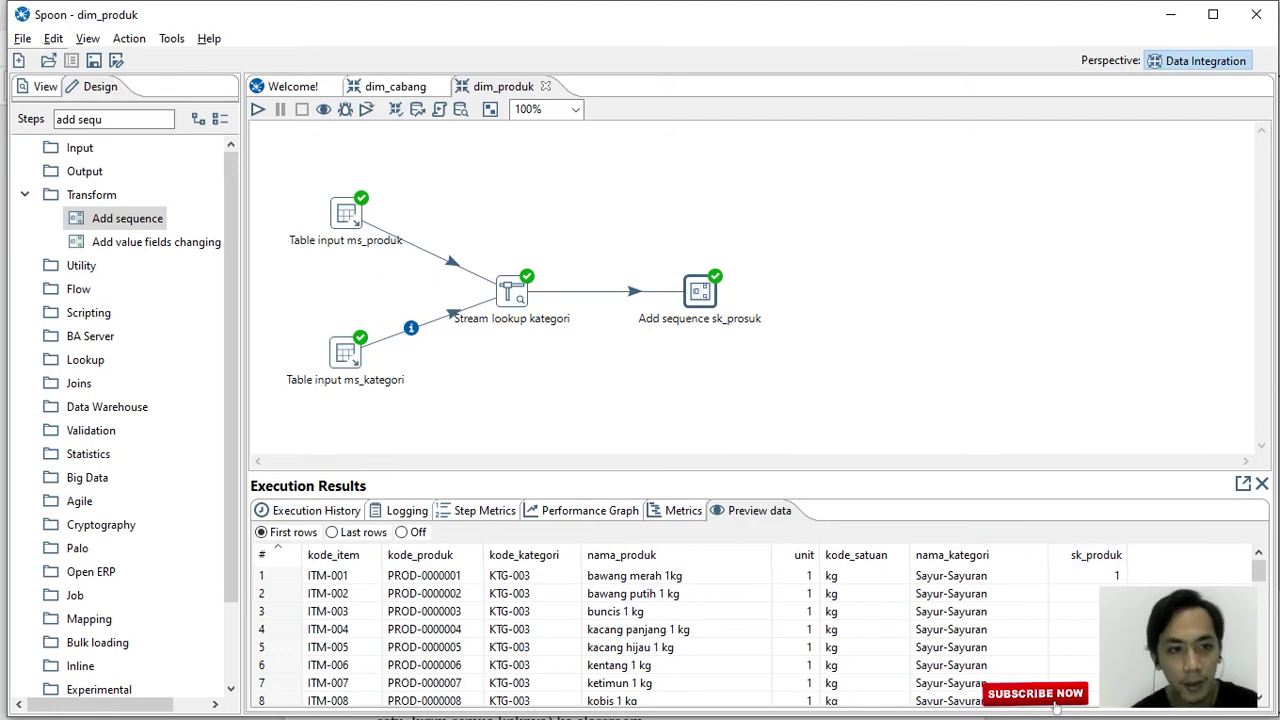
Search the steps for "select" and add a Select values step after the sequence step.
{"action": "left_click", "coordinate": [130, 119]}
{"action": "key", "text": "BackSpace"}
{"action": "key", "text": "BackSpace"}
{"action": "key", "text": "BackSpace"}
{"action": "key", "text": "BackSpace"}
{"action": "key", "text": "BackSpace"}
{"action": "key", "text": "BackSpace"}
{"action": "key", "text": "BackSpace"}
{"action": "key", "text": "BackSpace"}
{"action": "type", "text": "se"}
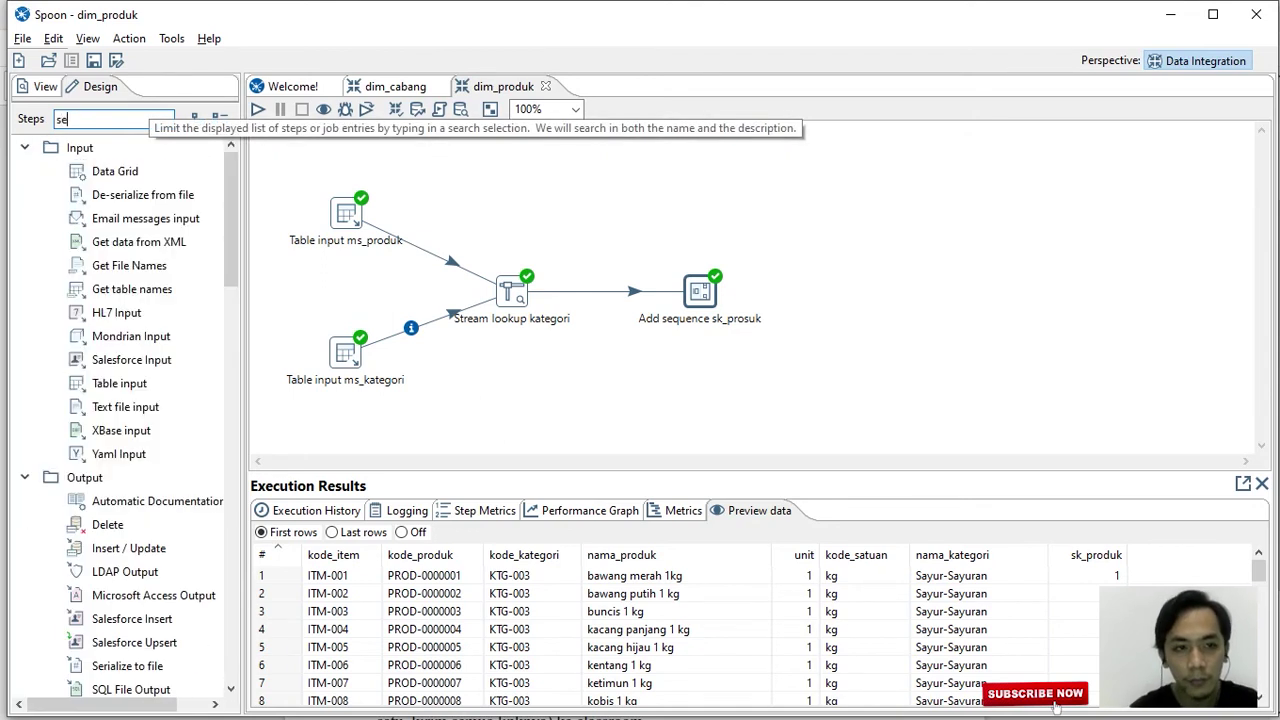
{"action": "type", "text": "lece"}
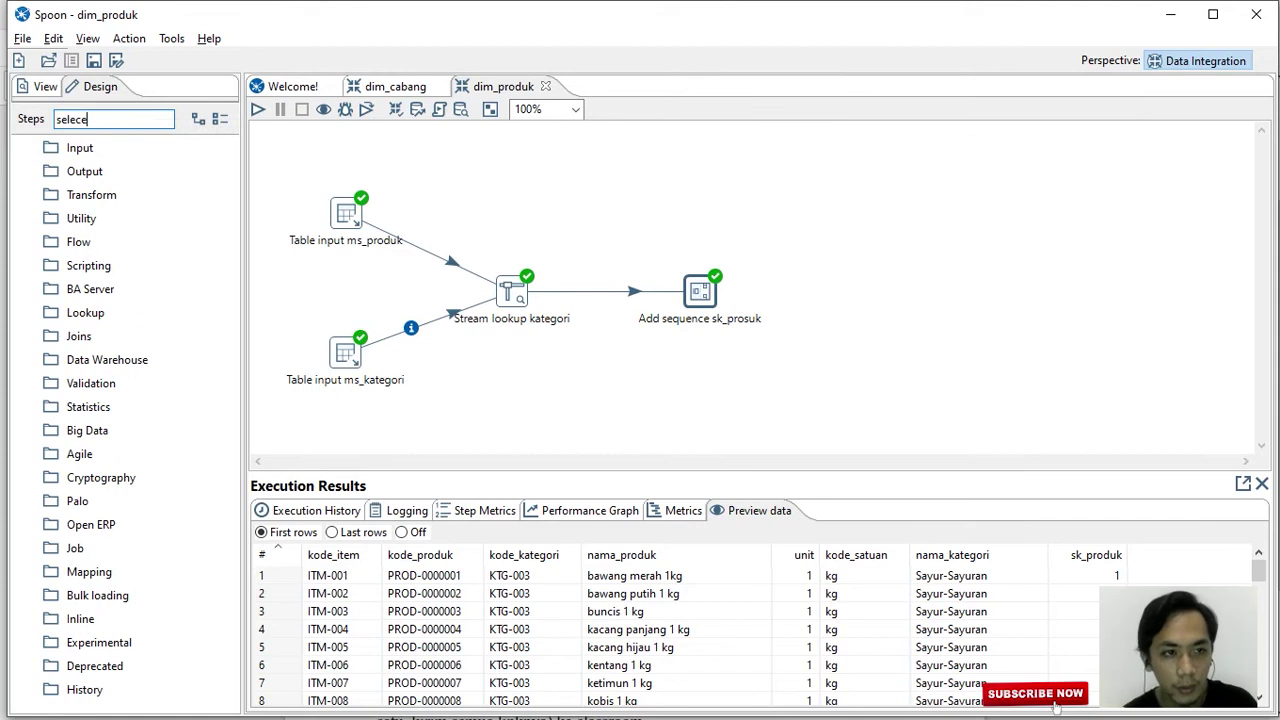
{"action": "key", "text": "BackSpace"}
{"action": "type", "text": "t"}
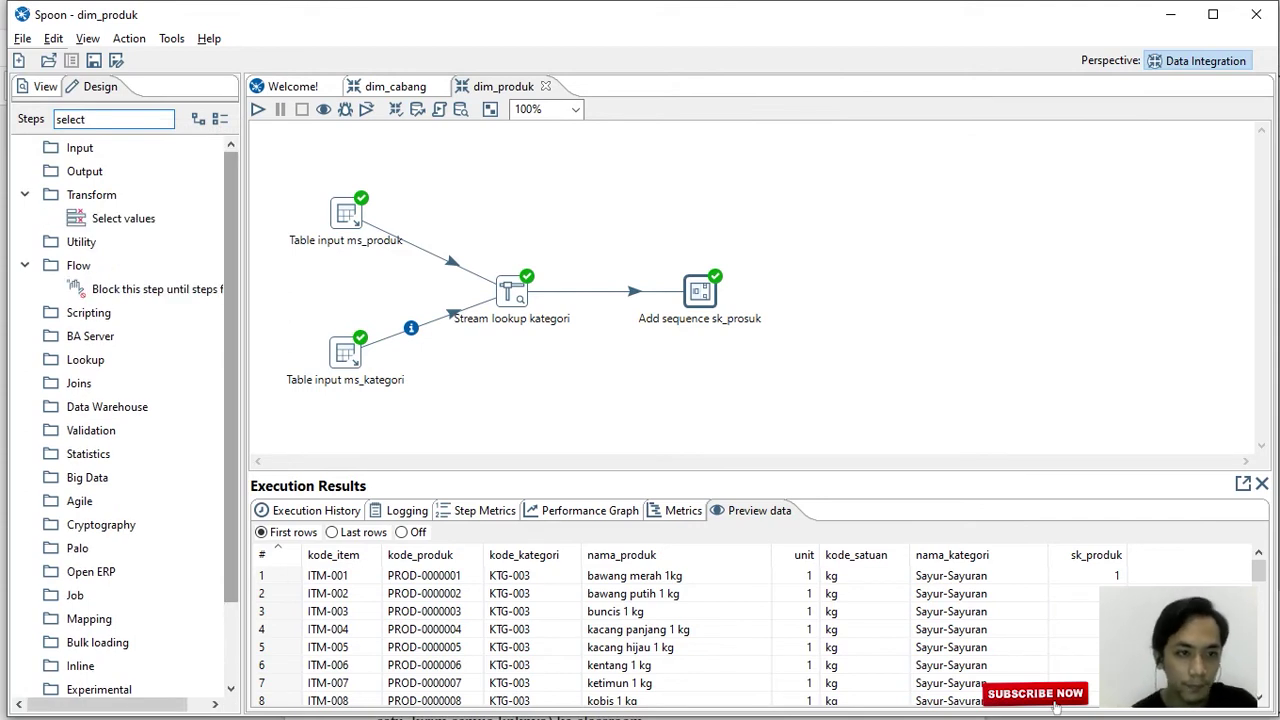
{"action": "double_click", "coordinate": [123, 218]}
Name the Select values step "urut data" and load all incoming fields into its selection list.
{"action": "double_click", "coordinate": [887, 291]}
{"action": "type", "text": "urut data"}
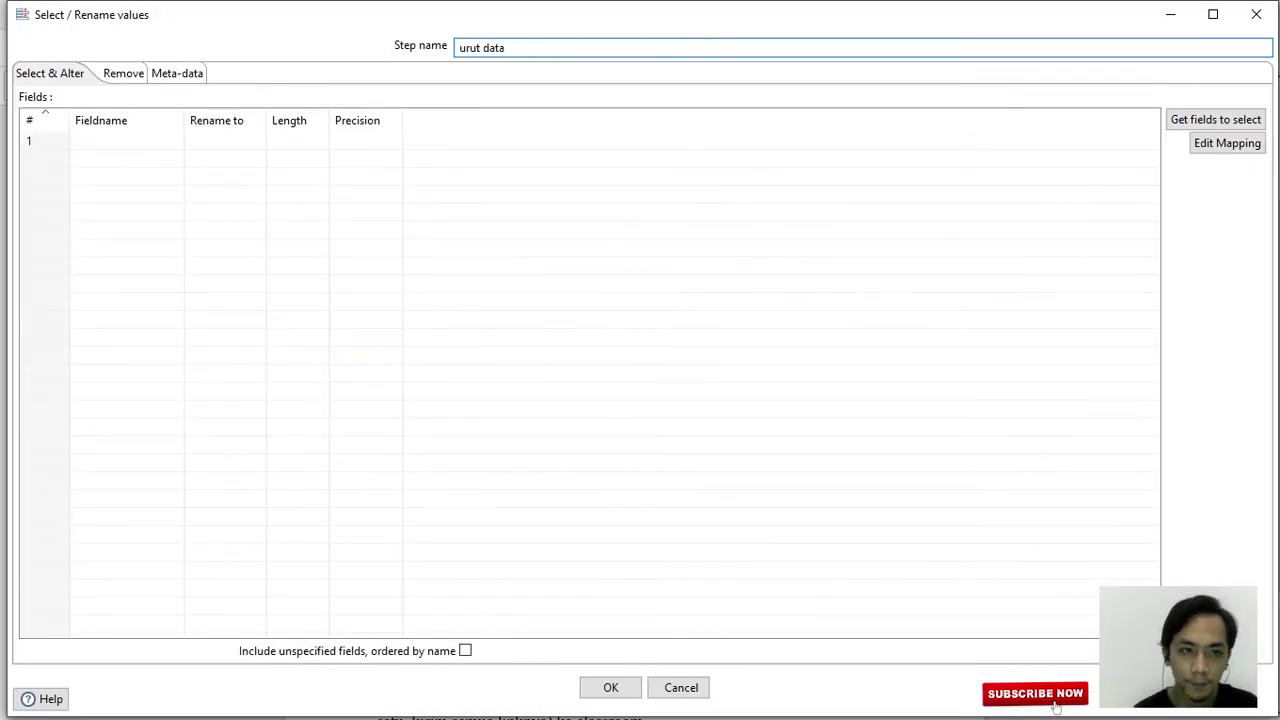
{"action": "left_click", "coordinate": [1214, 119]}
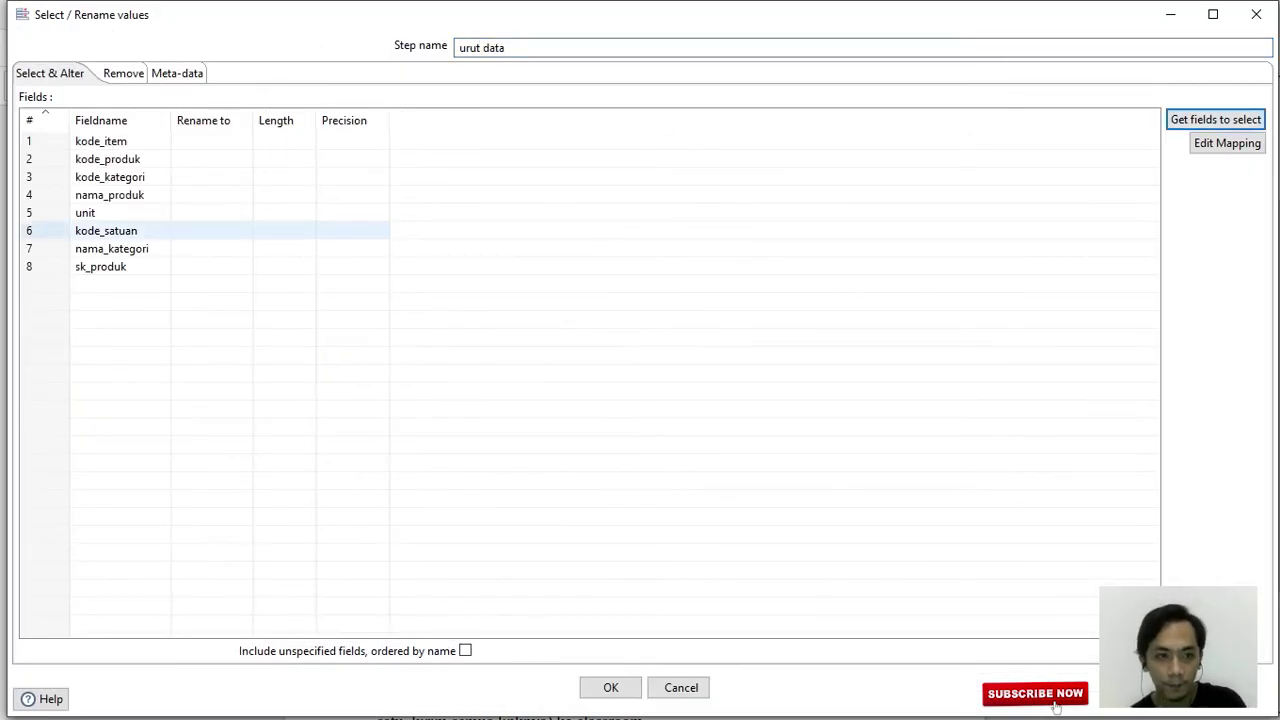
Switch to draw.io to check the dim_produk table's fields and their order in the ERD, and return to Spoon.
{"action": "key", "text": "alt+Tab"}
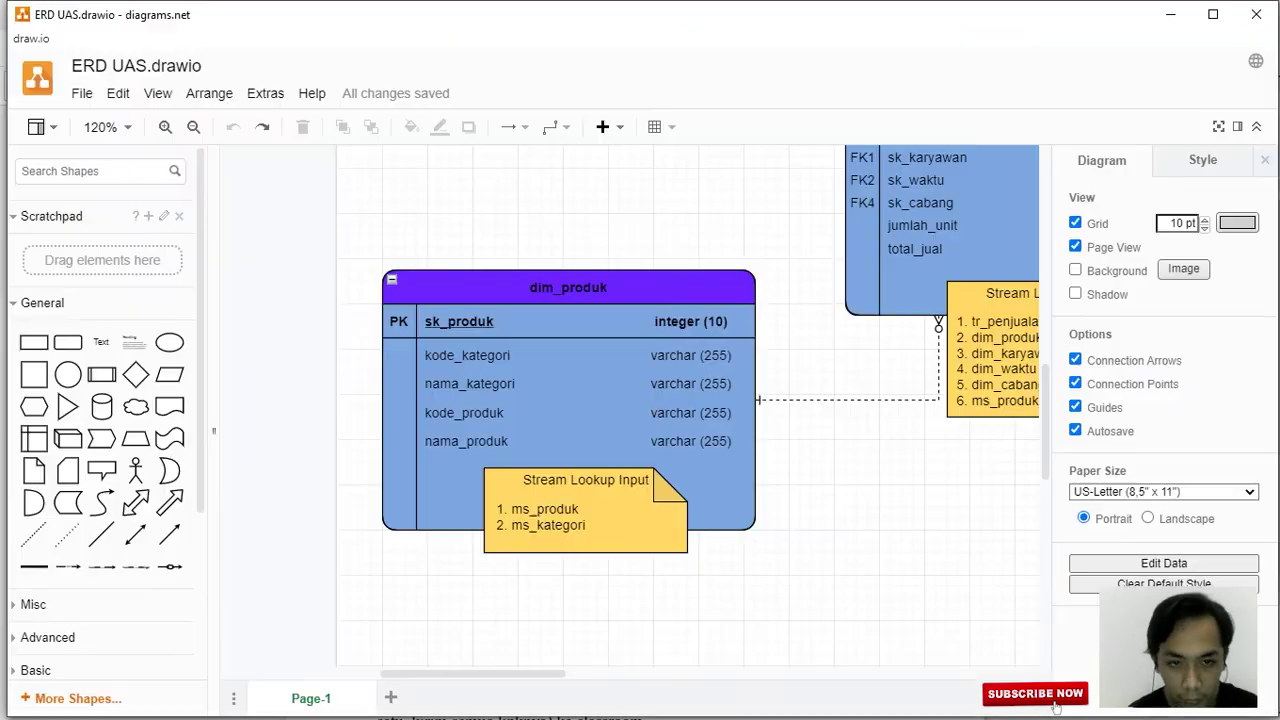
{"action": "key", "text": "Escape"}
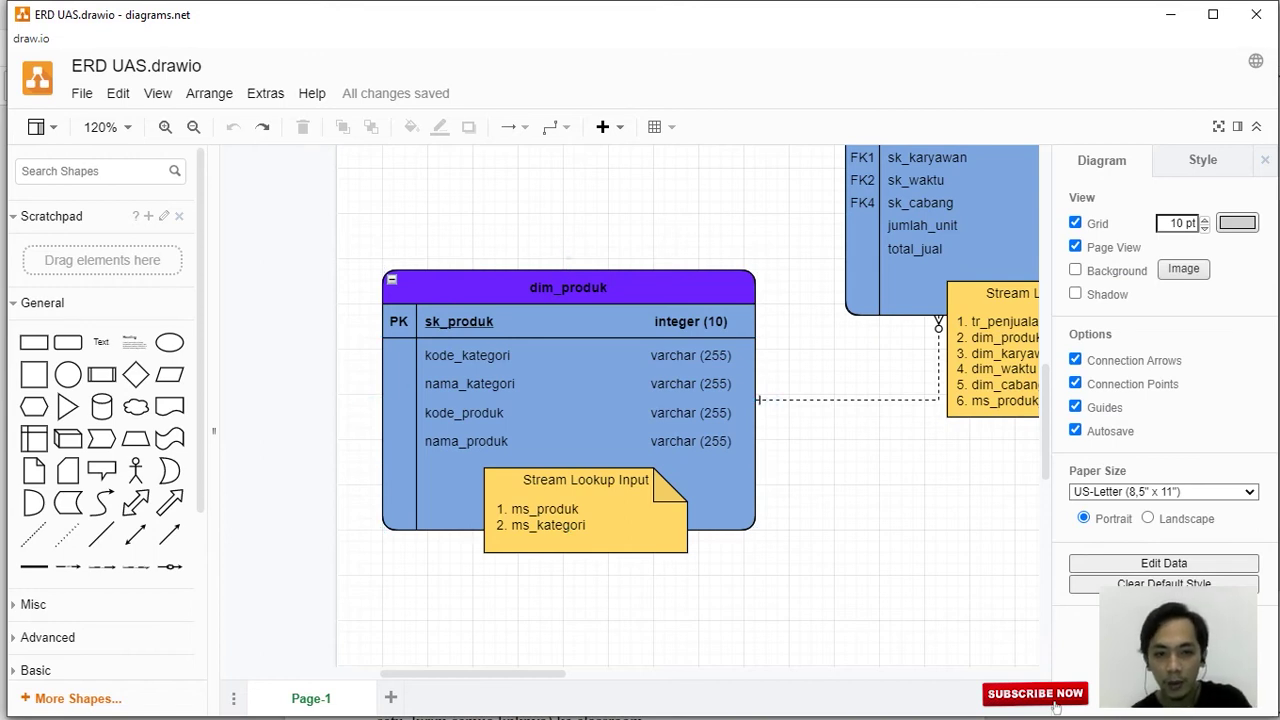
{"action": "key", "text": "alt+Tab"}
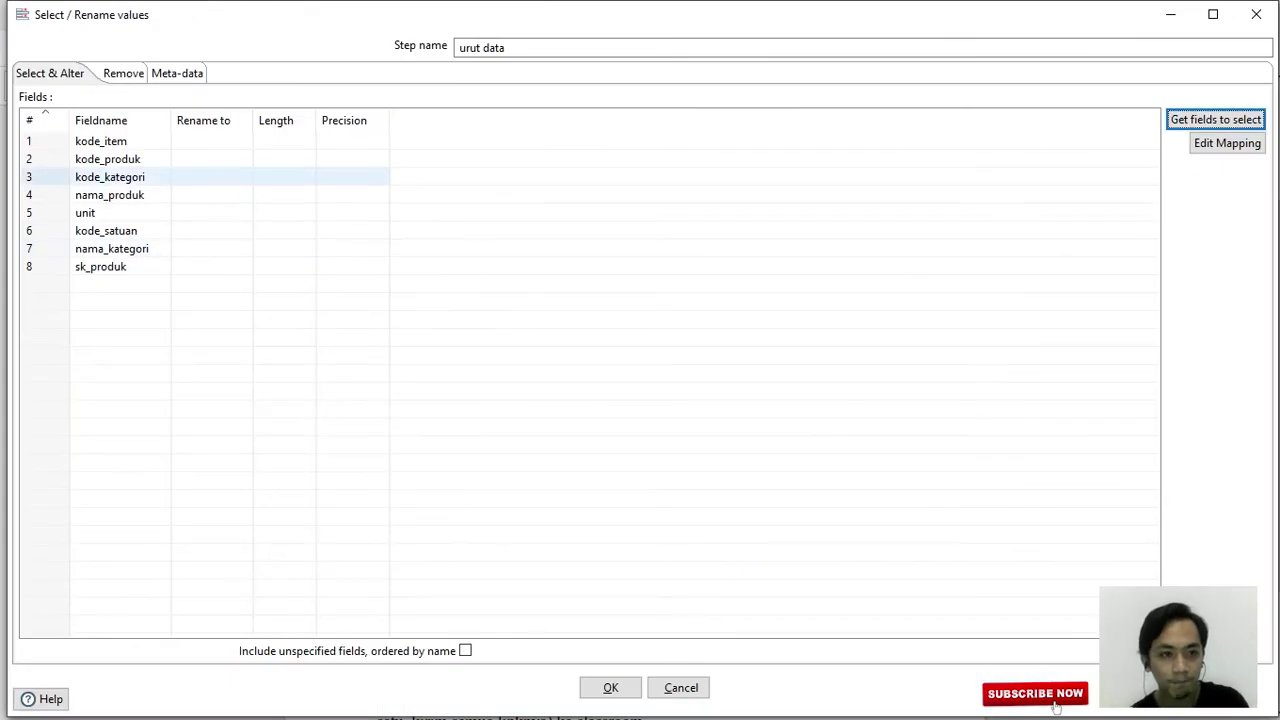
Move sk_produk to the first row of the field selection list.
{"action": "left_click", "coordinate": [101, 266]}
{"action": "key", "text": "ctrl+Up"}
{"action": "key", "text": "ctrl+Up"}
{"action": "key", "text": "ctrl+Up"}
{"action": "key", "text": "ctrl+Up"}
{"action": "key", "text": "ctrl+Up"}
{"action": "key", "text": "ctrl+Up"}
{"action": "key", "text": "ctrl+Up"}
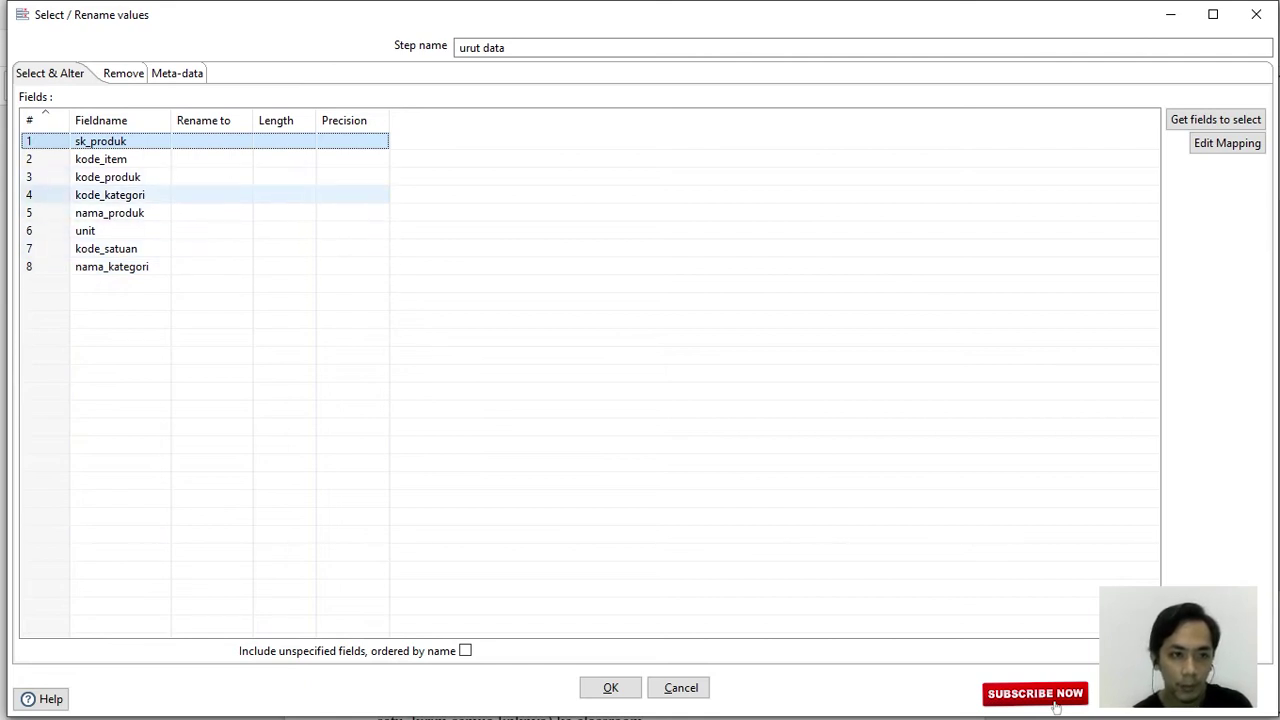
Reorder the list so kode_produk and nama_produk come directly after sk_produk.
{"action": "left_click", "coordinate": [109, 213]}
{"action": "key", "text": "ctrl+Up"}
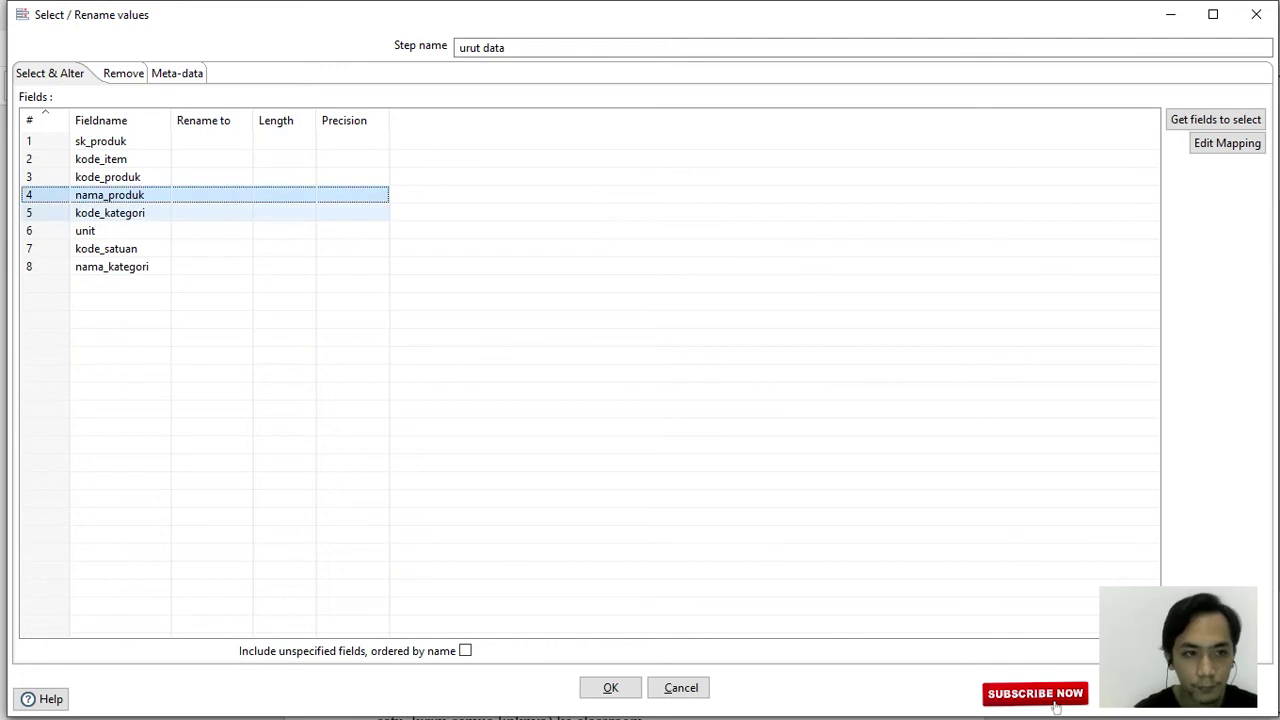
{"action": "key", "text": "Up"}
{"action": "key", "text": "shift+Down"}
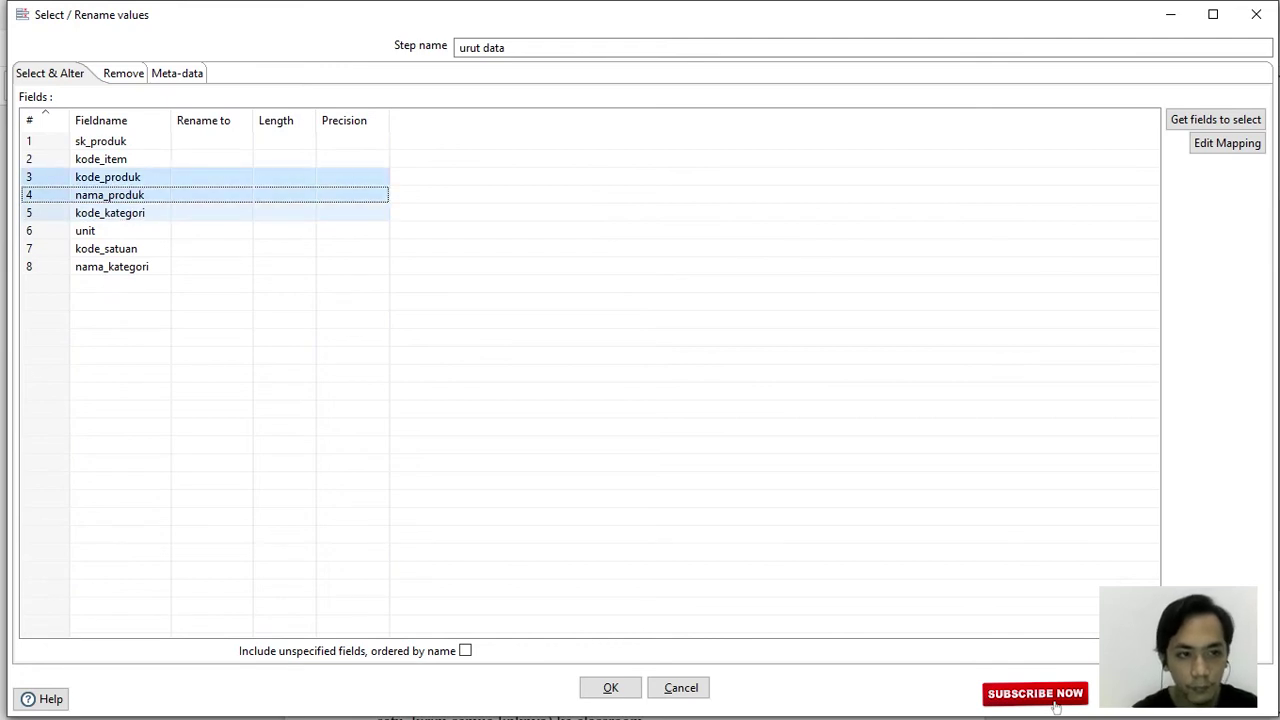
{"action": "key", "text": "ctrl+Up"}
{"action": "key", "text": "ctrl+Up"}
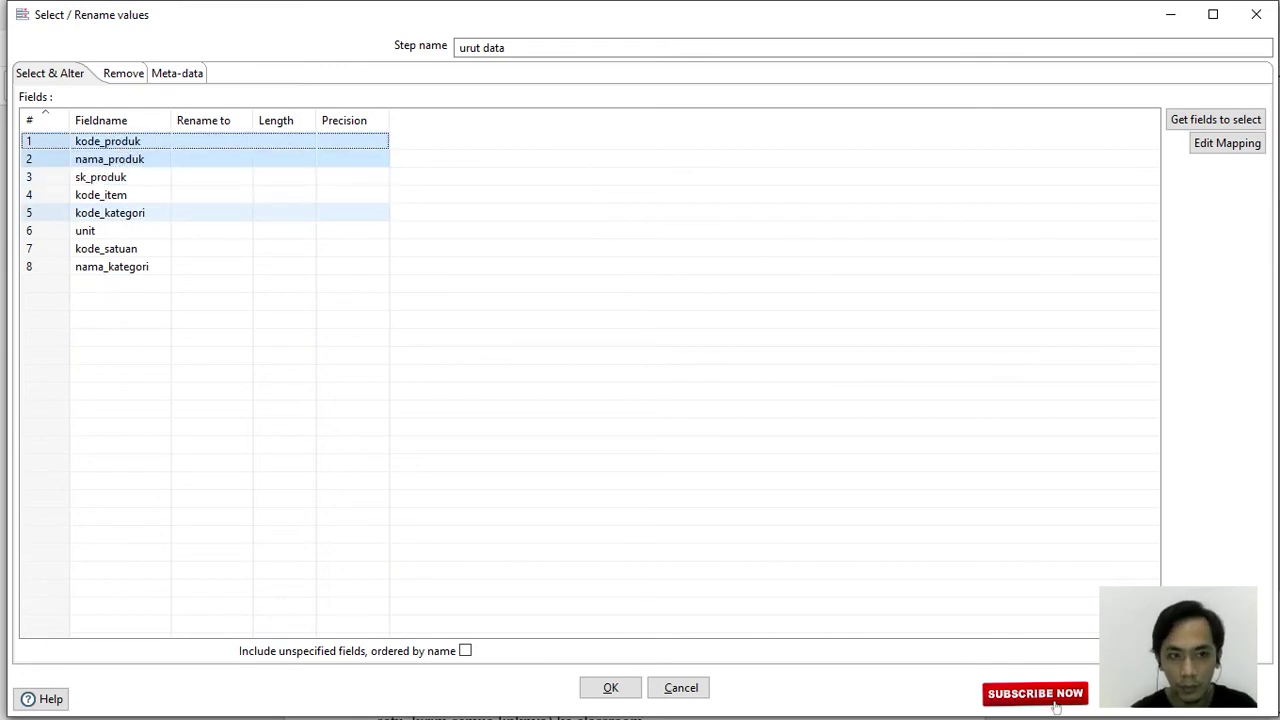
{"action": "key", "text": "ctrl+Down"}
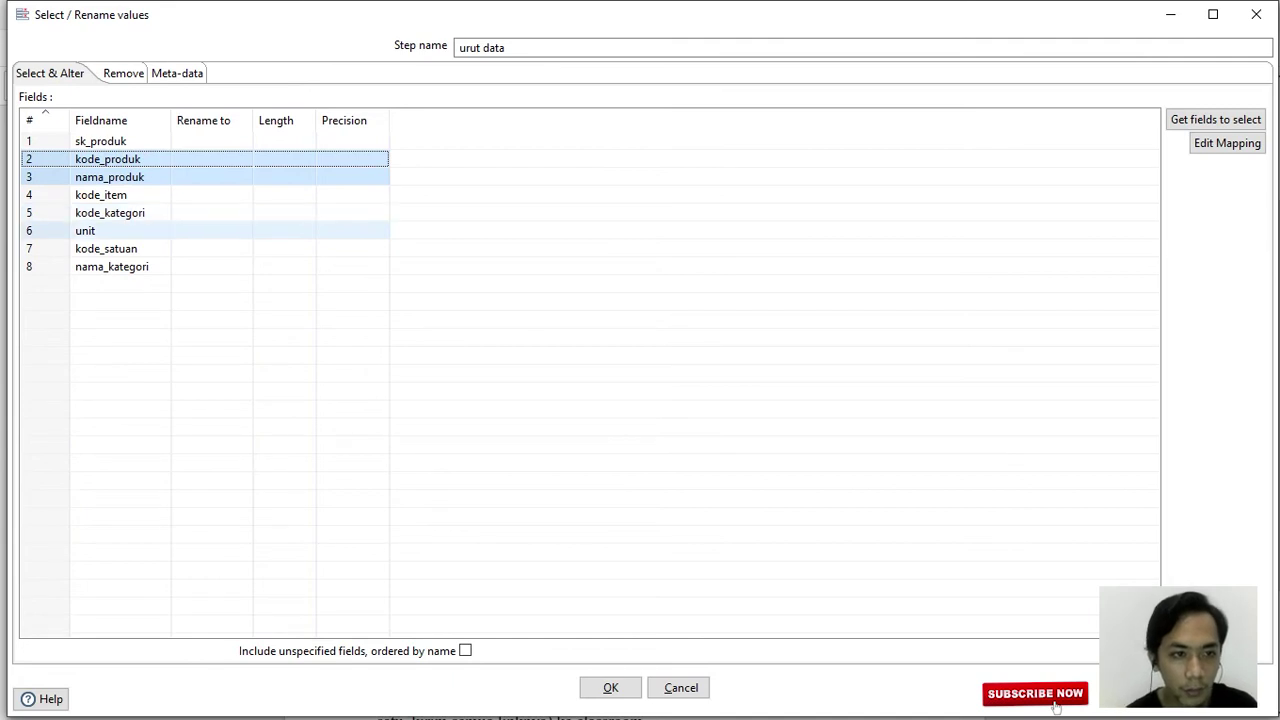
Place kode_kategori and nama_kategori together directly after nama_produk in the field list.
{"action": "left_click", "coordinate": [112, 266]}
{"action": "key", "text": "ctrl+Up"}
{"action": "key", "text": "ctrl+Up"}
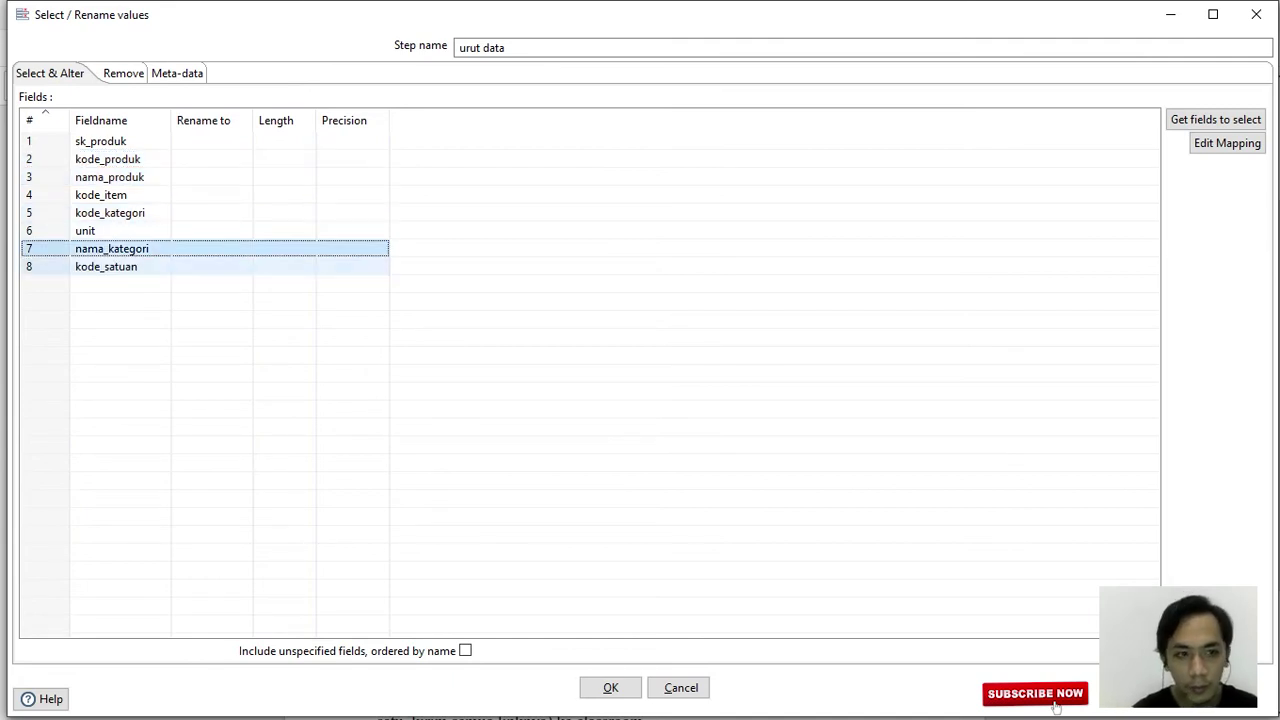
{"action": "left_click", "coordinate": [110, 212]}
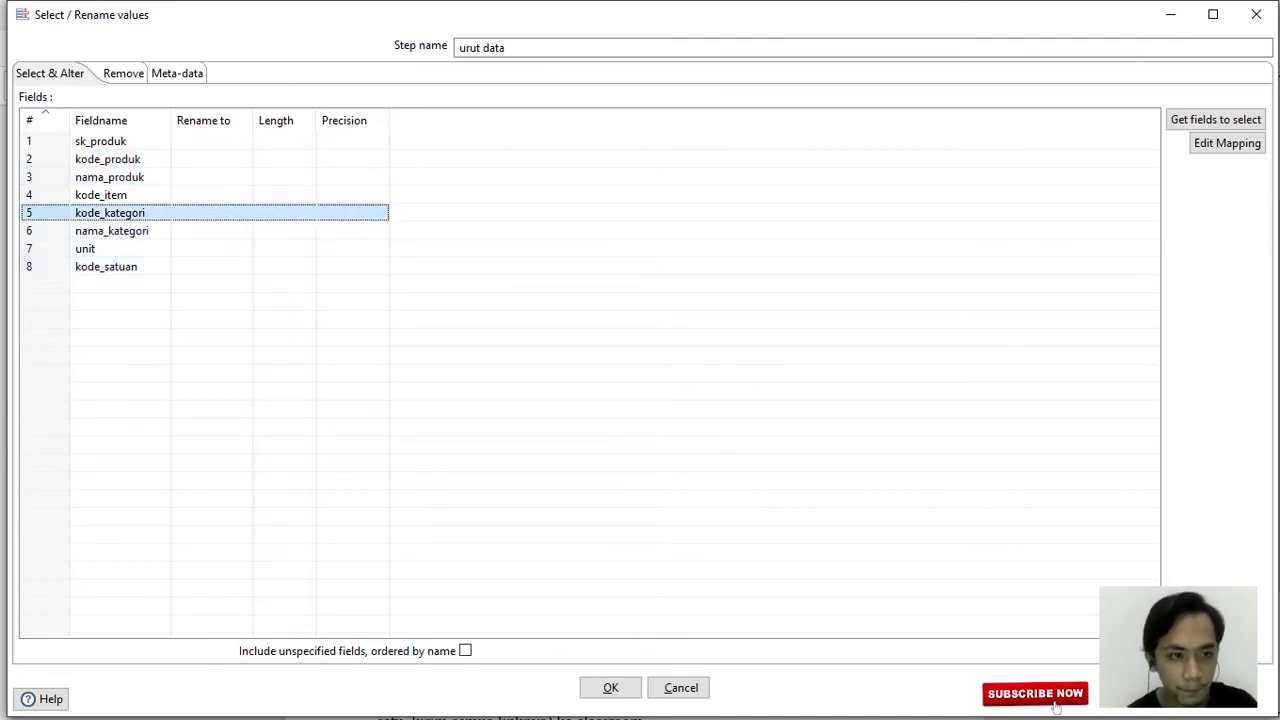
{"action": "left_click", "coordinate": [112, 230], "text": "ctrl"}
{"action": "key", "text": "ctrl+Up"}
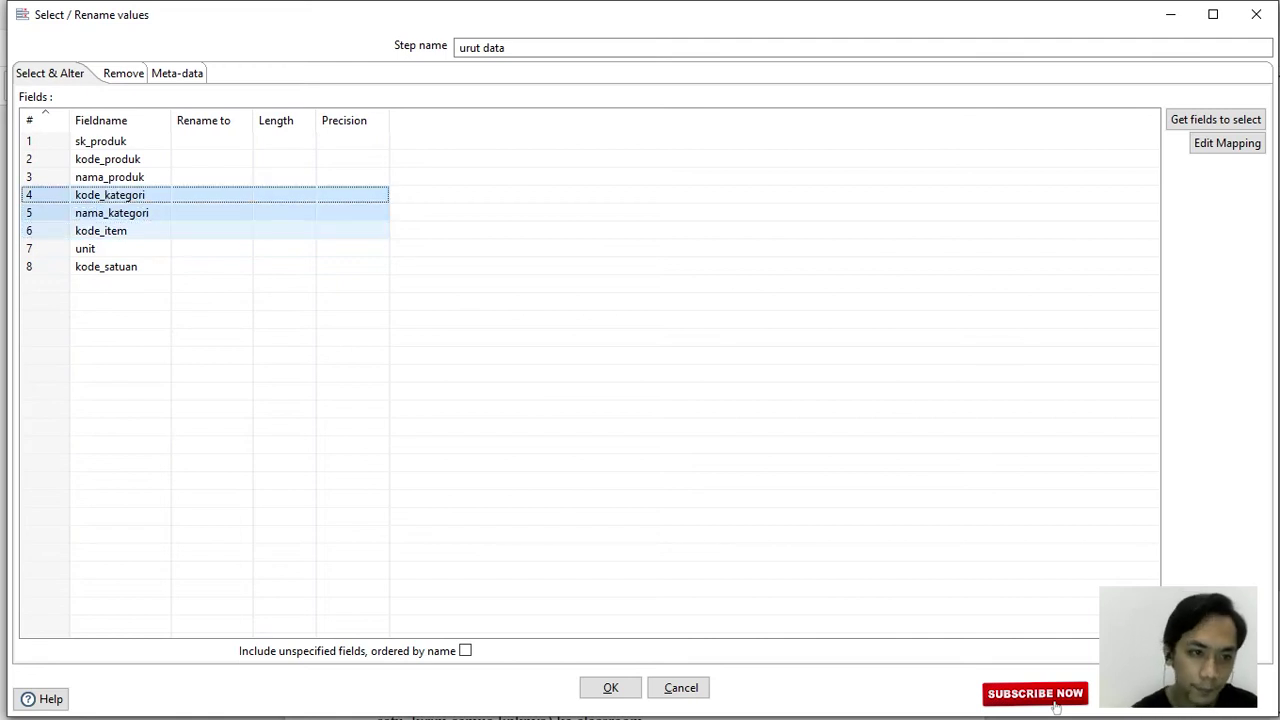
Remove kode_item, unit and kode_satuan from the selection, confirm the step, and run the transformation locally.
{"action": "key", "text": "Down"}
{"action": "key", "text": "Down"}
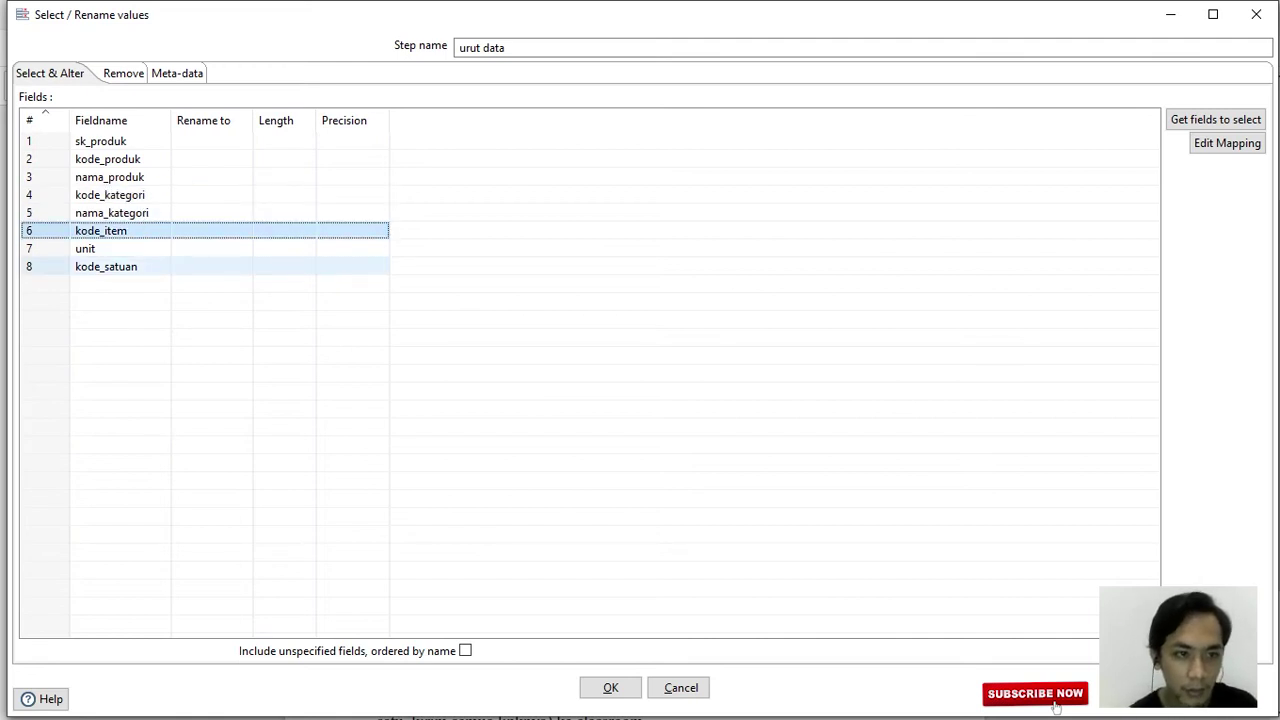
{"action": "key", "text": "shift+Down"}
{"action": "key", "text": "shift+Down"}
{"action": "key", "text": "Delete"}
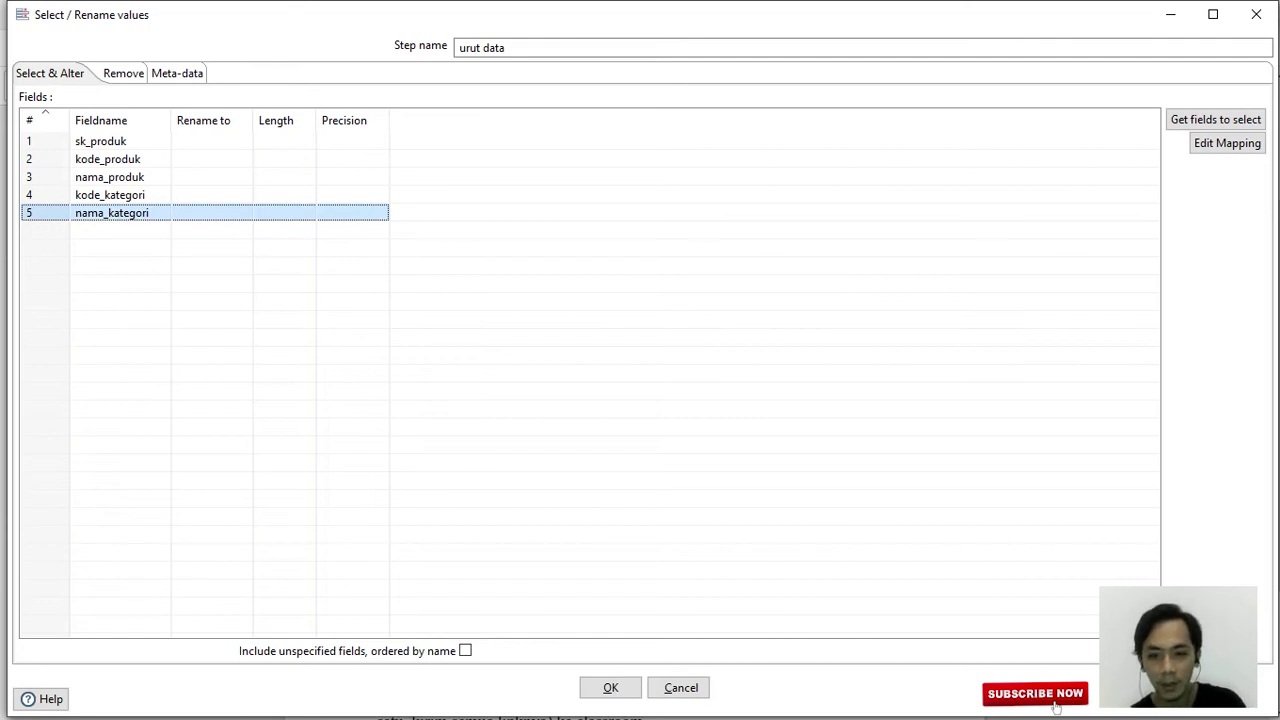
{"action": "key", "text": "Return"}
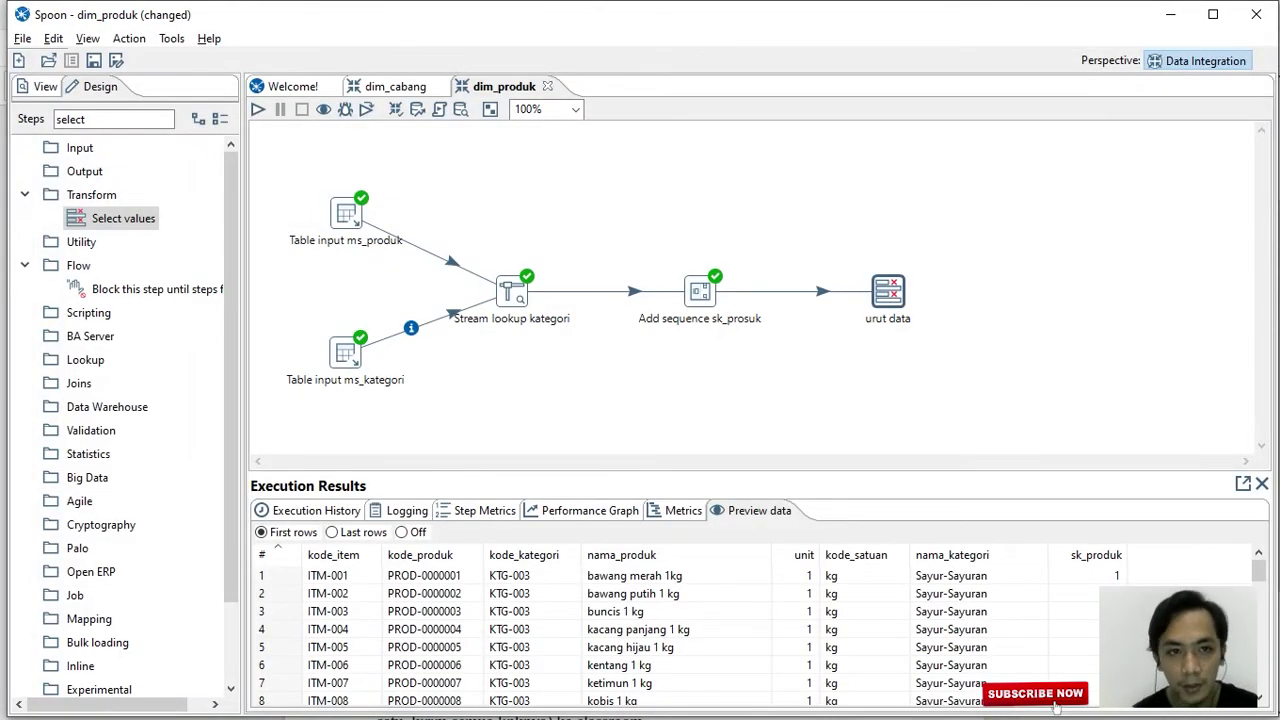
{"action": "left_click", "coordinate": [258, 109]}
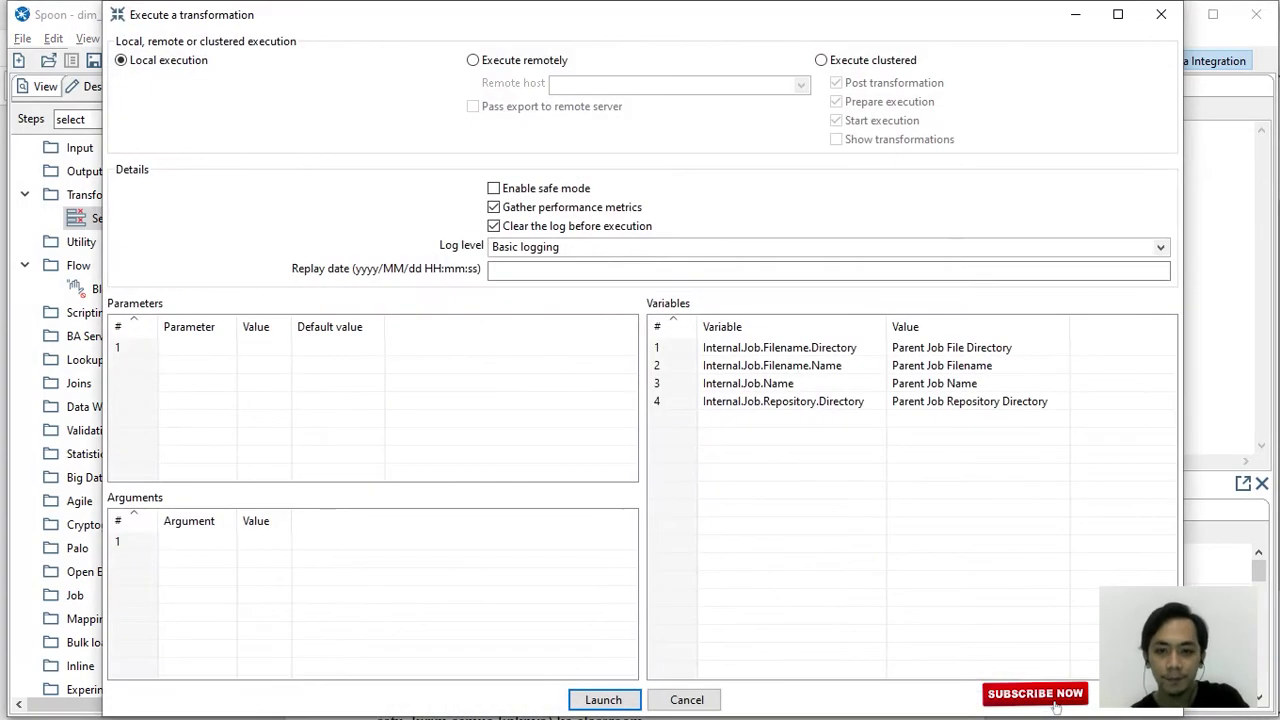
{"action": "key", "text": "Return"}
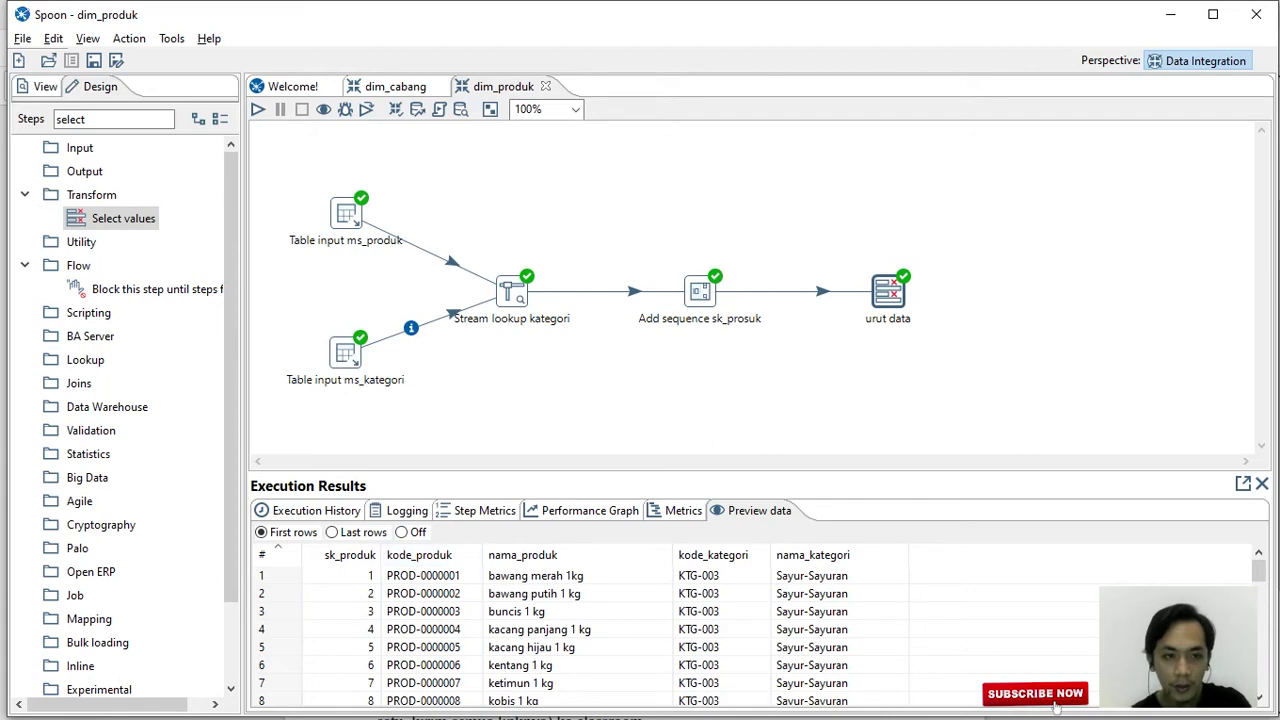
Search the steps for "out" and add a Table output step after the urut data step.
{"action": "left_click", "coordinate": [115, 120]}
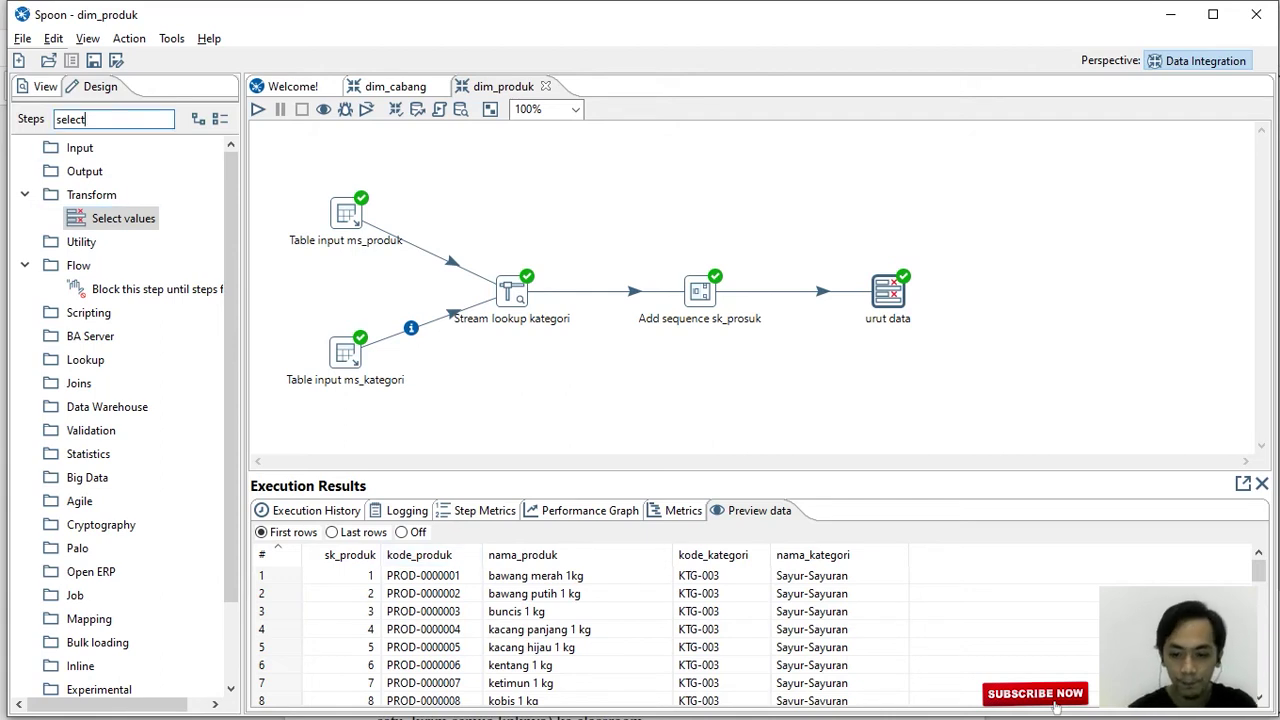
{"action": "key", "text": "BackSpace"}
{"action": "key", "text": "BackSpace"}
{"action": "key", "text": "BackSpace"}
{"action": "key", "text": "BackSpace"}
{"action": "key", "text": "BackSpace"}
{"action": "key", "text": "BackSpace"}
{"action": "type", "text": "out"}
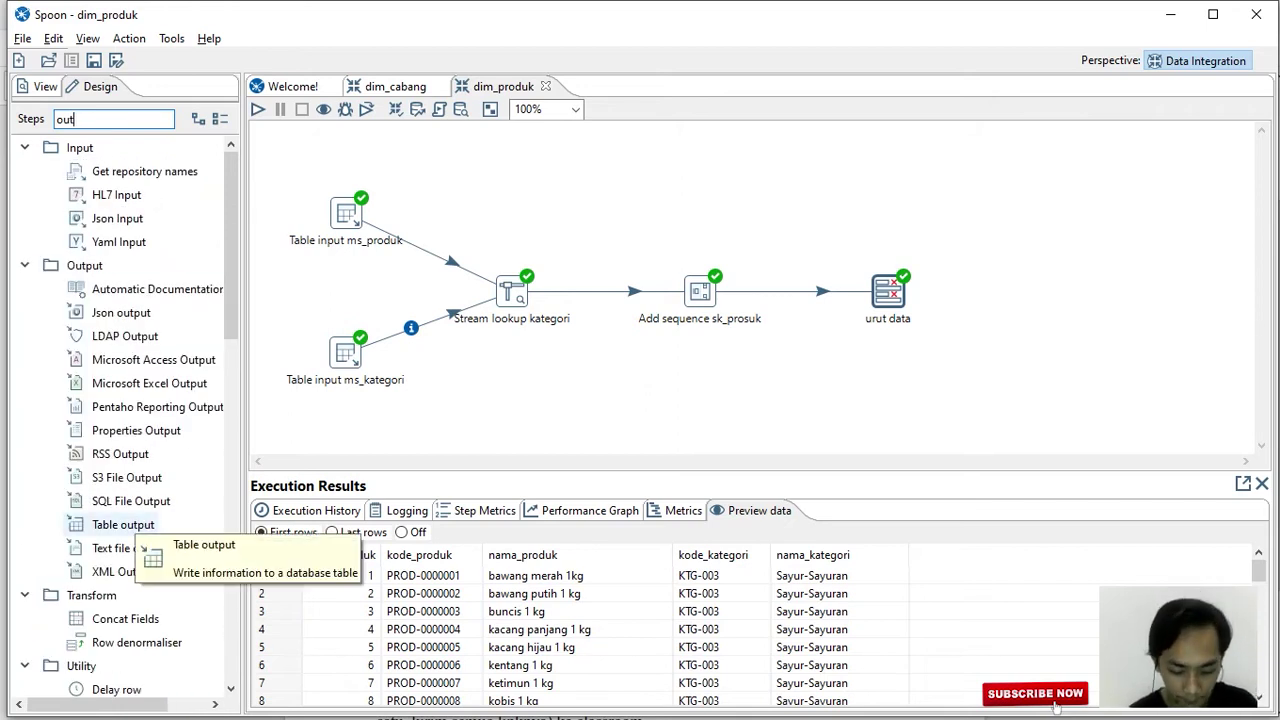
{"action": "double_click", "coordinate": [123, 524]}
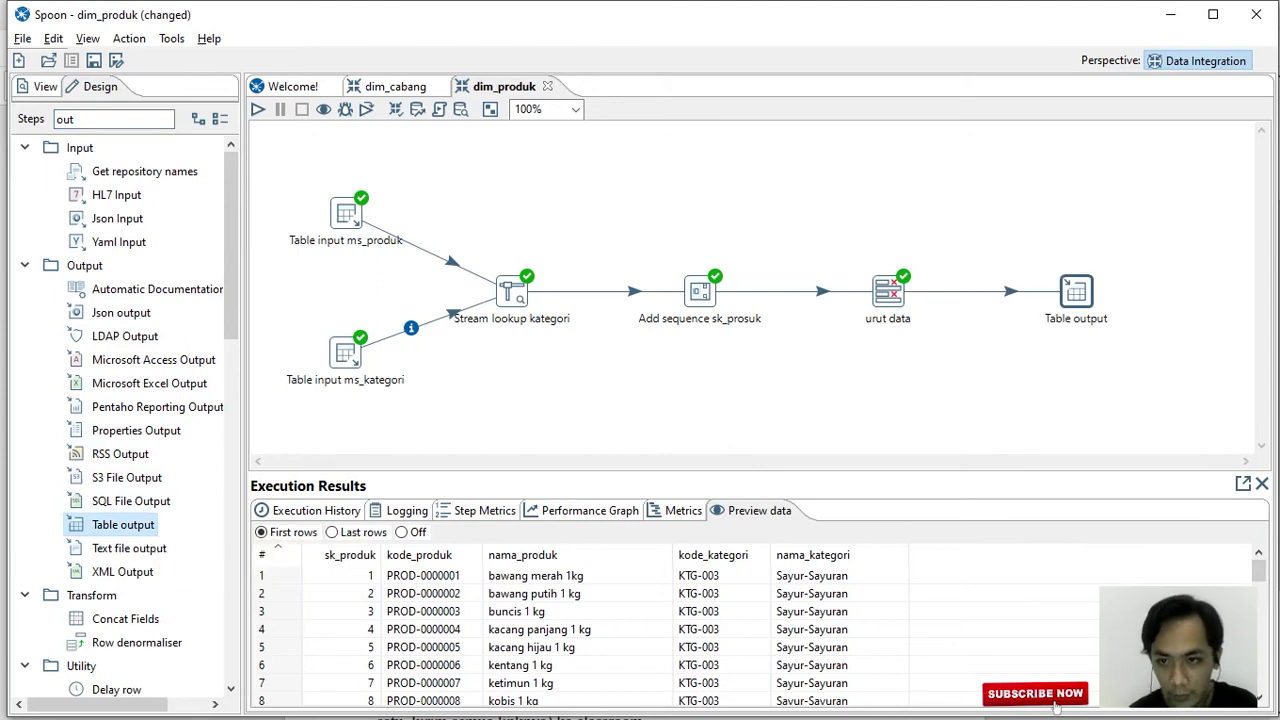
Name the output step "Table output dim_produk" and set its connection to phi_olap_2021.
{"action": "double_click", "coordinate": [1076, 291]}
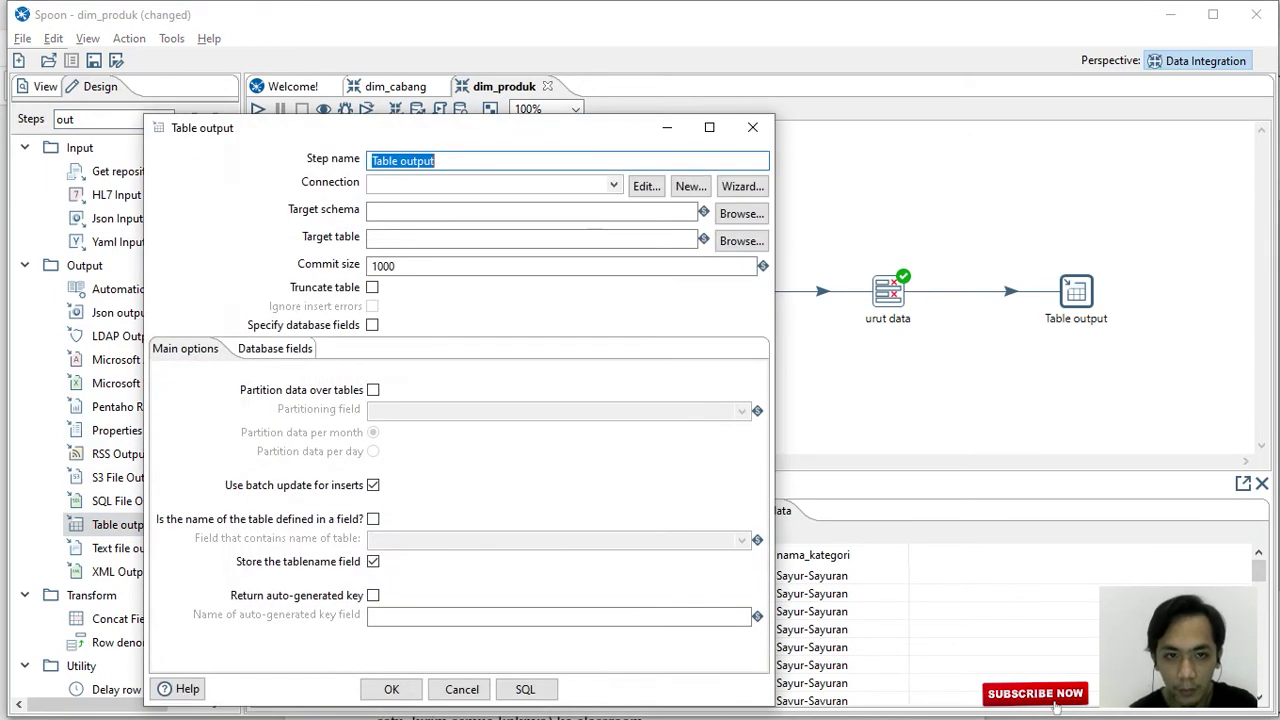
{"action": "key", "text": "End"}
{"action": "type", "text": "dim"}
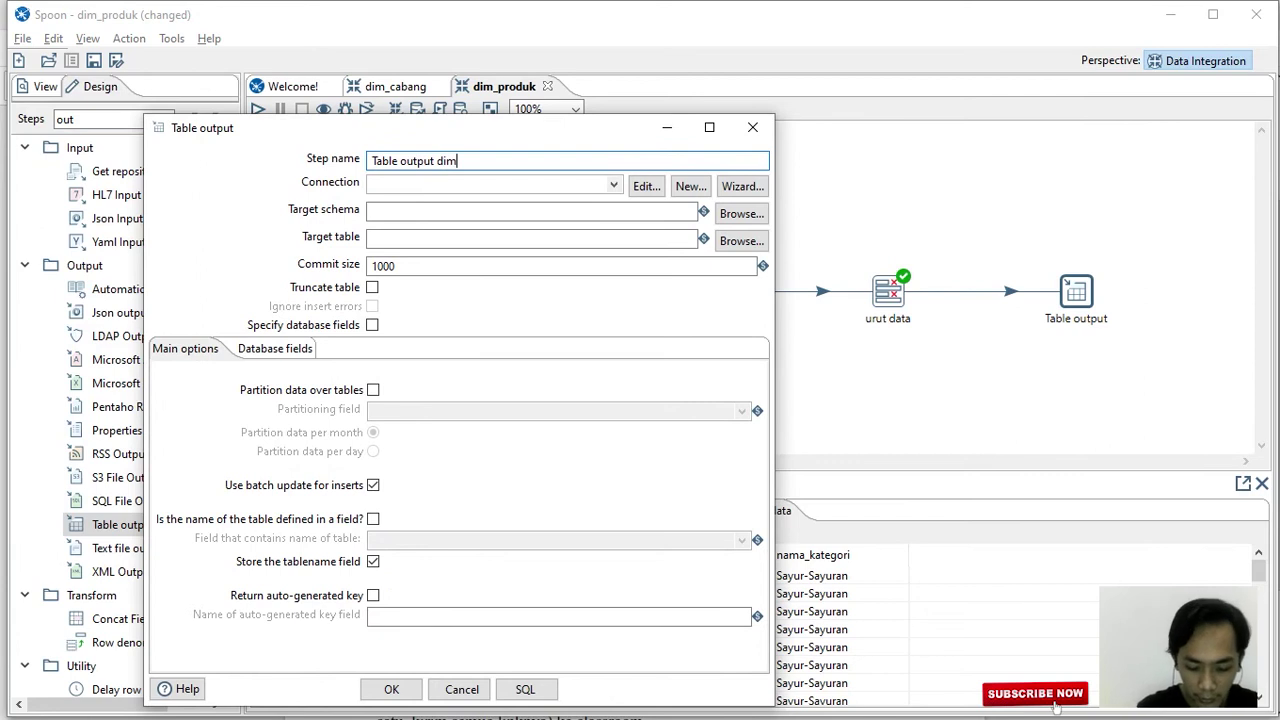
{"action": "type", "text": "_produk"}
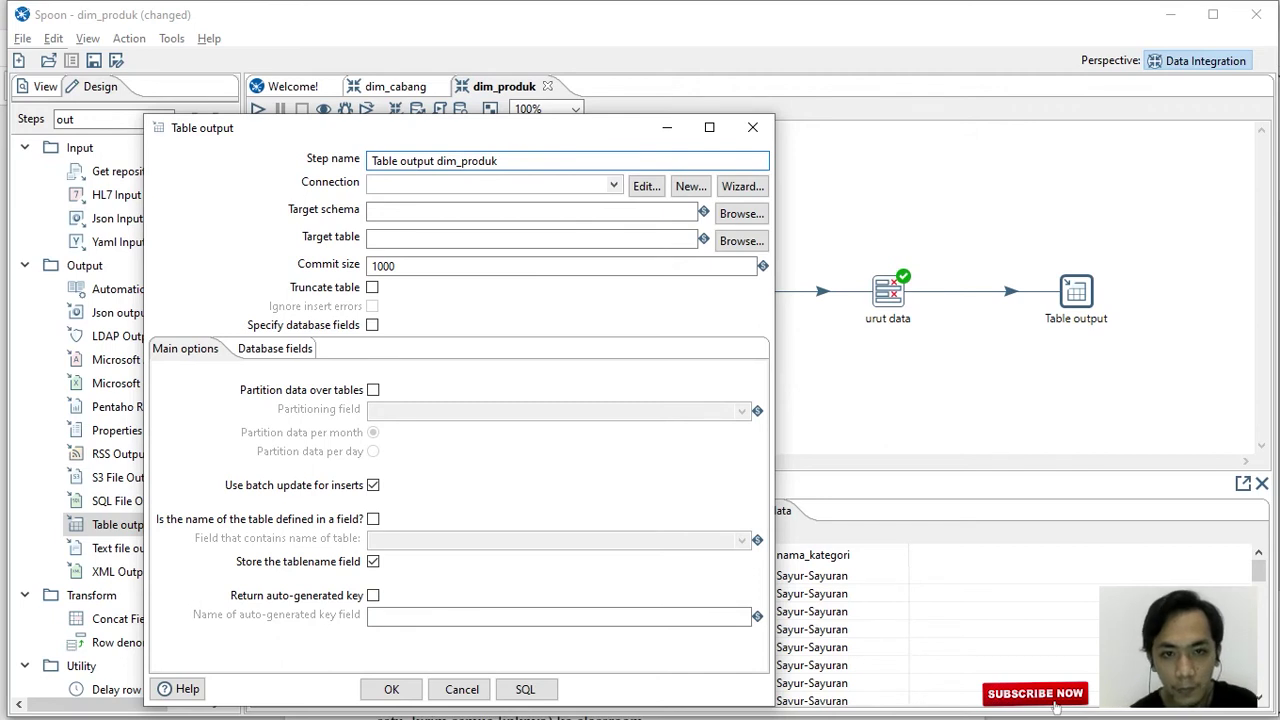
{"action": "left_click", "coordinate": [613, 184]}
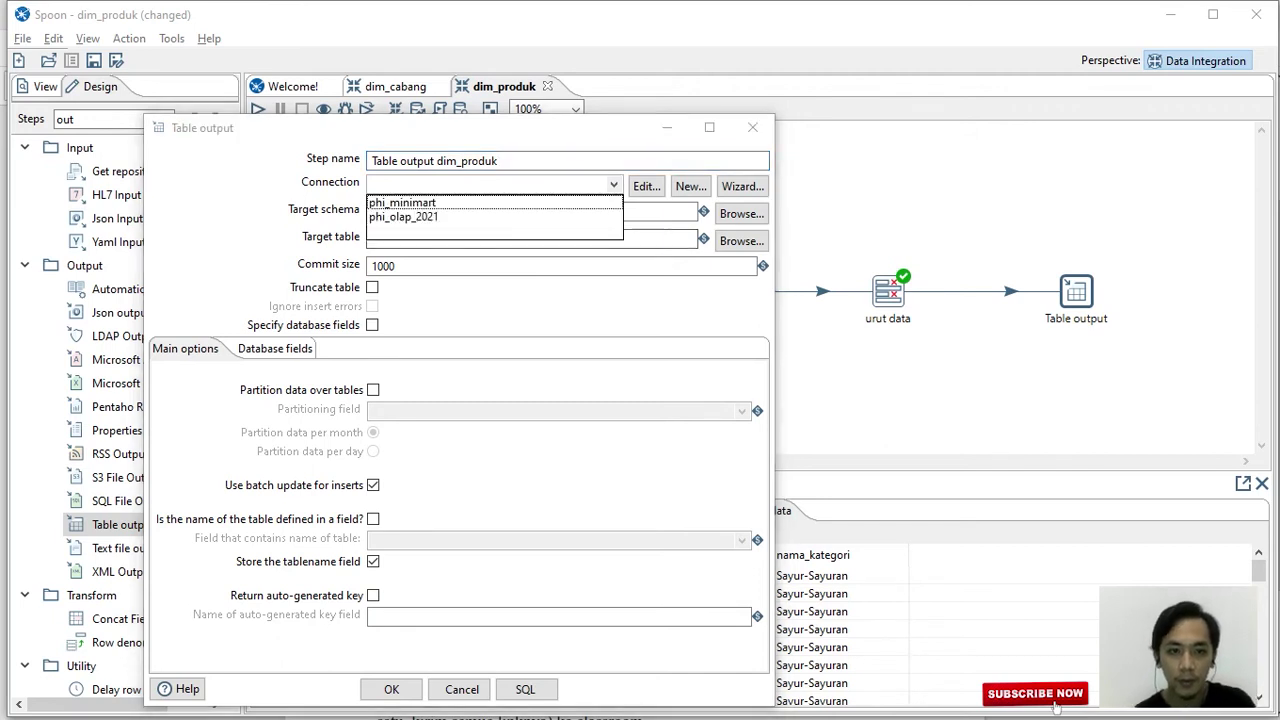
{"action": "key", "text": "Down"}
{"action": "key", "text": "Return"}
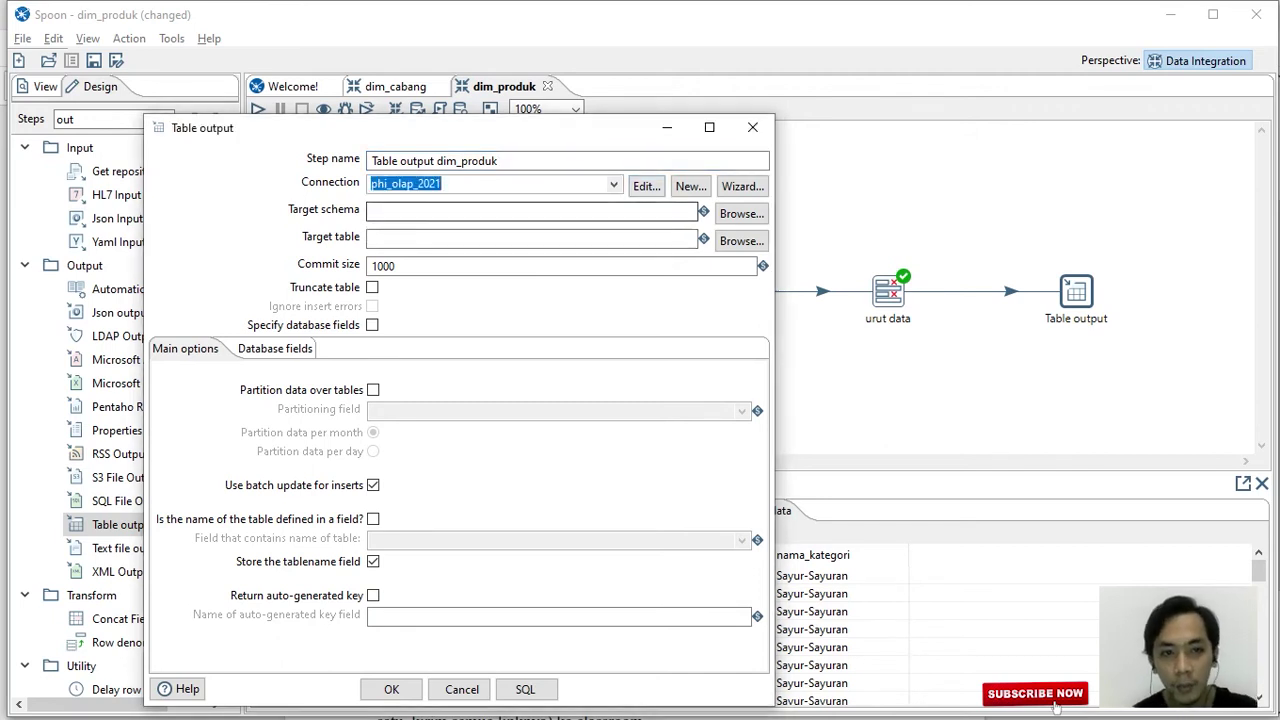
Set the target table to olap_dim_produk, checking the existing table's naming in SQLyog along the way.
{"action": "left_click", "coordinate": [372, 238]}
{"action": "type", "text": "olap_"}
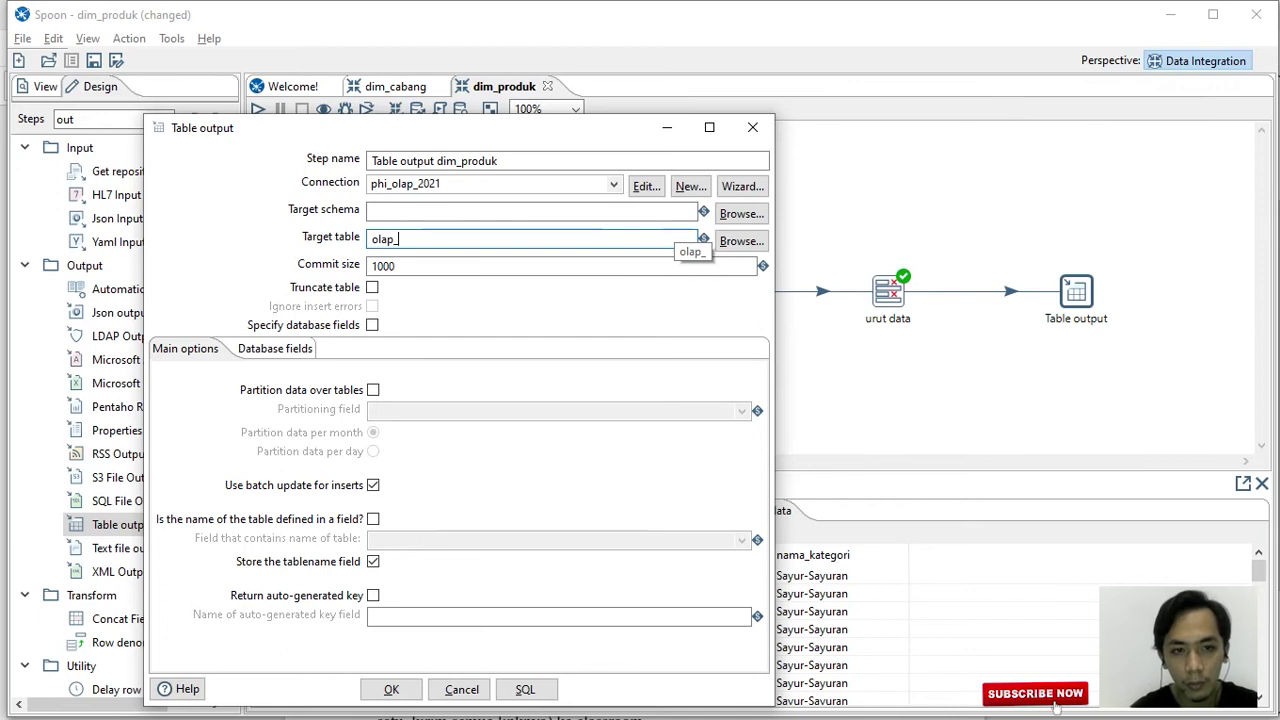
{"action": "key", "text": "alt+Tab"}
{"action": "key", "text": "alt+Tab"}
{"action": "key", "text": "alt+Tab"}
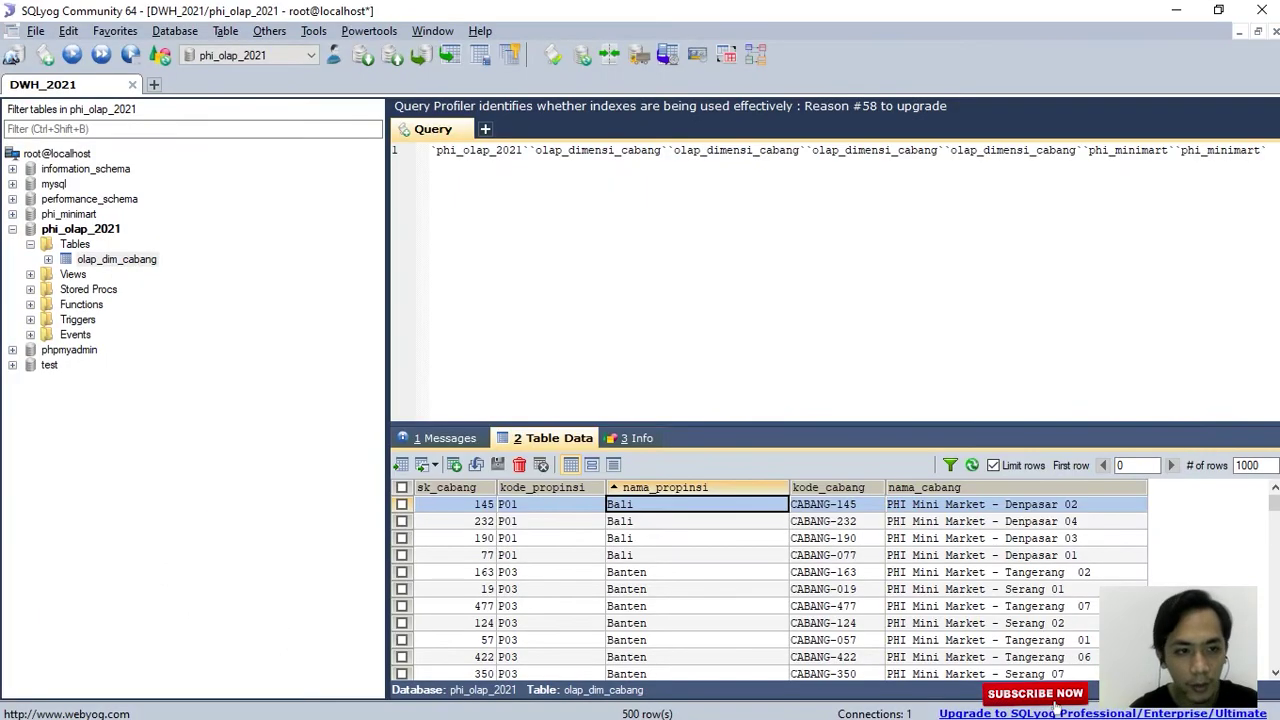
{"action": "key", "text": "alt+Tab"}
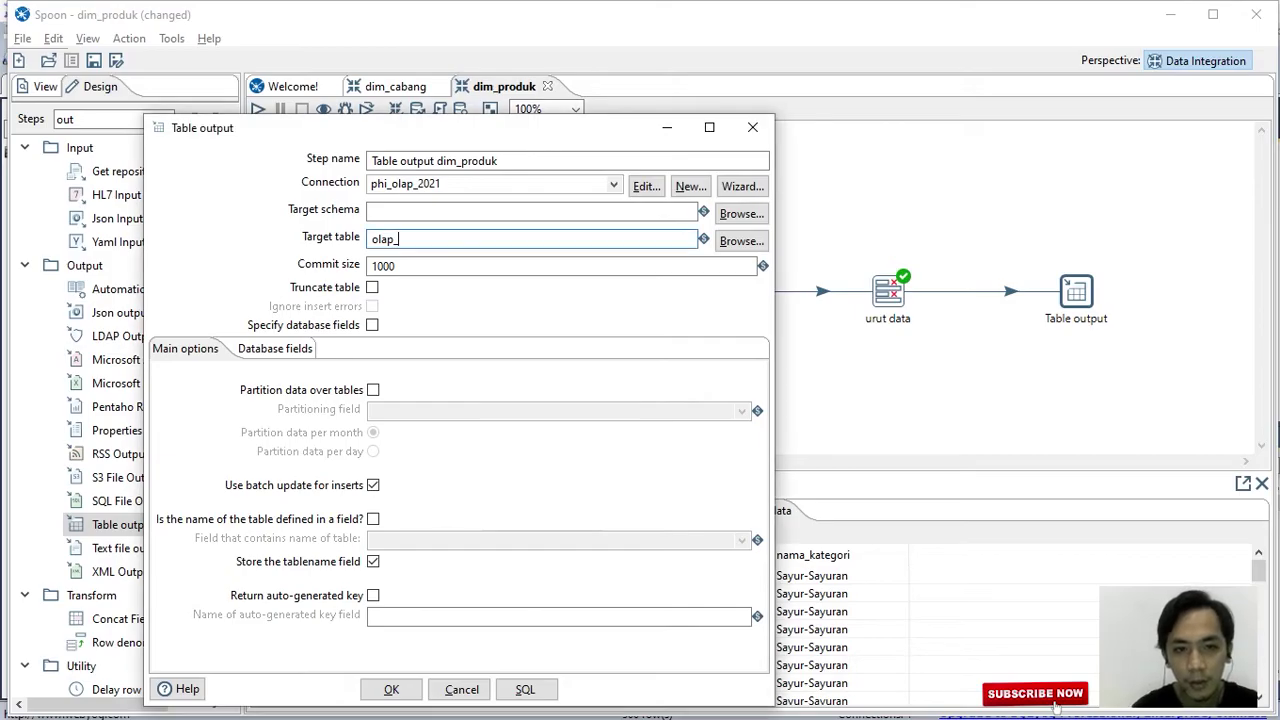
{"action": "type", "text": "dim_"}
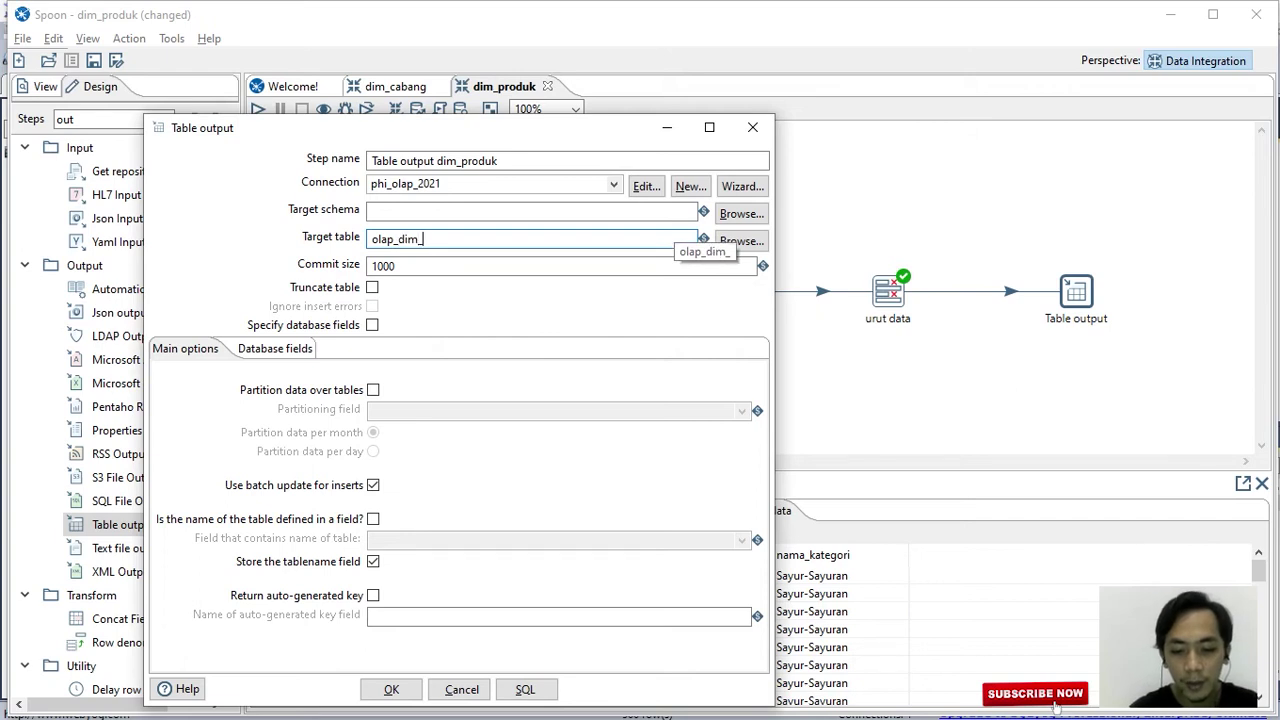
{"action": "type", "text": "produk"}
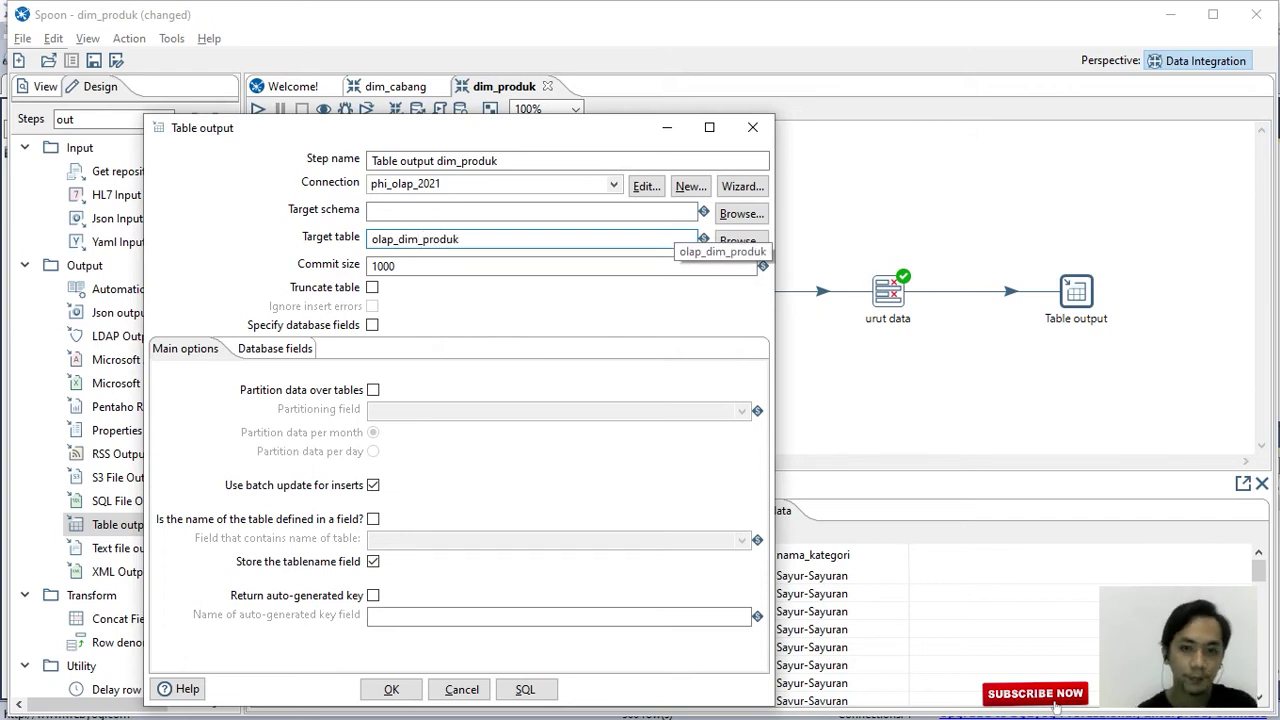
Generate the CREATE TABLE statement for olap_dim_produk, review its columns, and close the SQL editor.
{"action": "key", "text": "Tab"}
{"action": "key", "text": "Tab"}
{"action": "key", "text": "Tab"}
{"action": "key", "text": "Tab"}
{"action": "key", "text": "Tab"}
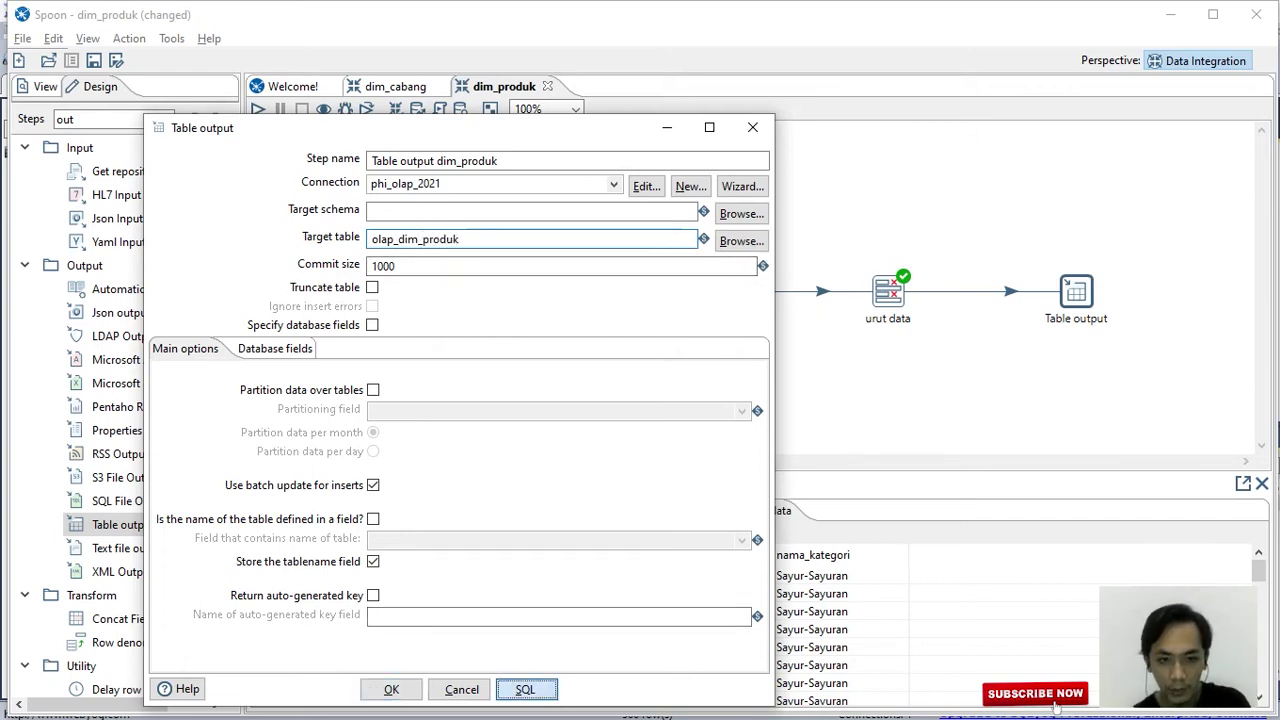
{"action": "key", "text": "Return"}
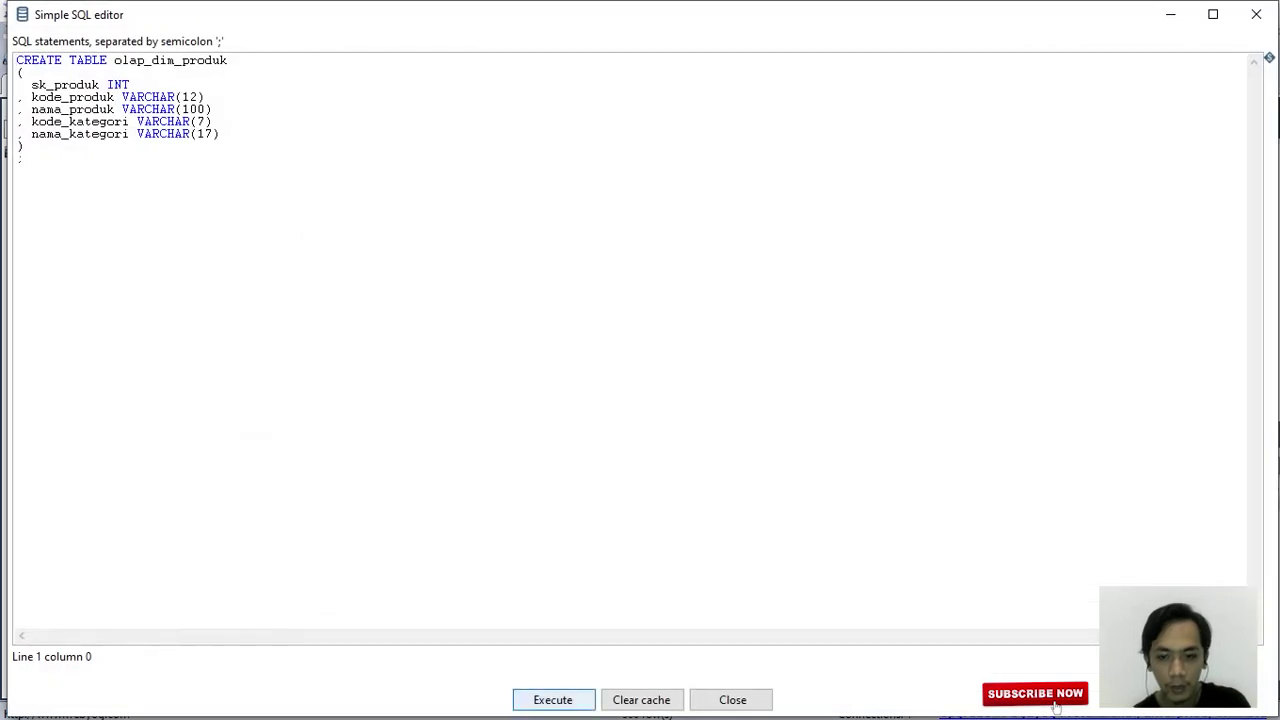
{"action": "key", "text": "Tab"}
{"action": "key", "text": "Tab"}
{"action": "key", "text": "Return"}
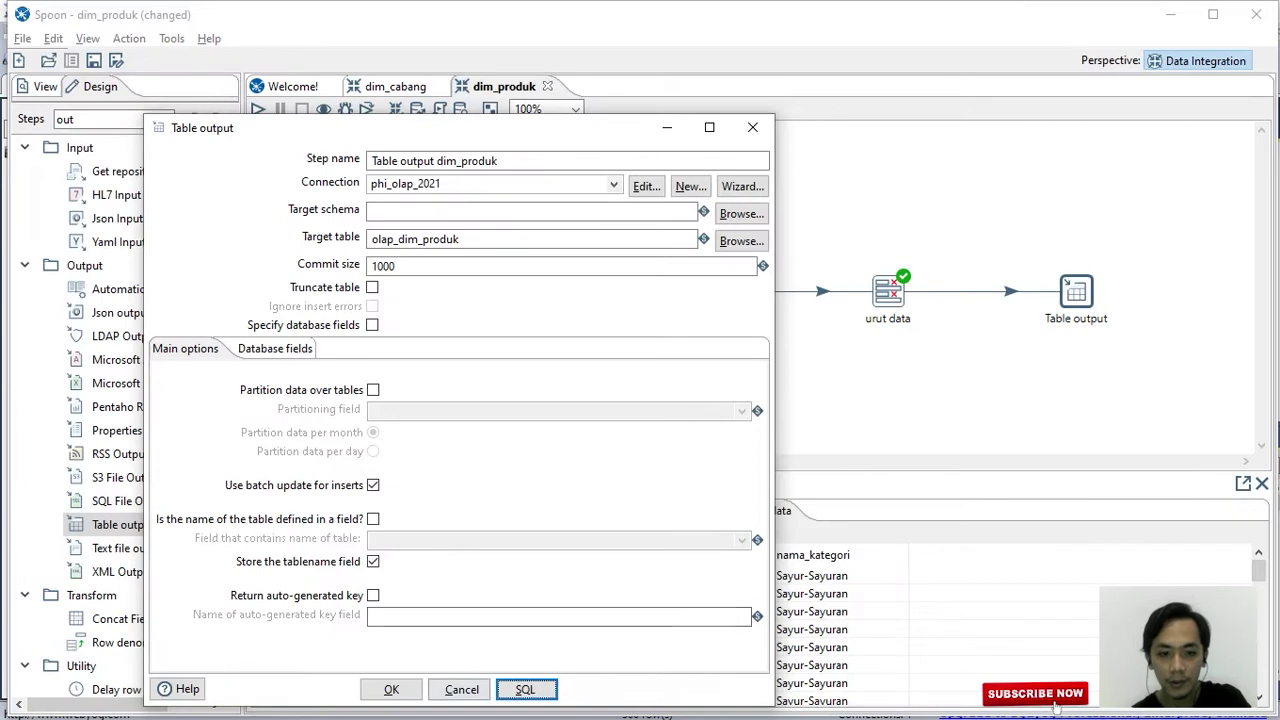
Confirm the Table output settings and try to run the transformation locally.
{"action": "left_click", "coordinate": [391, 689]}
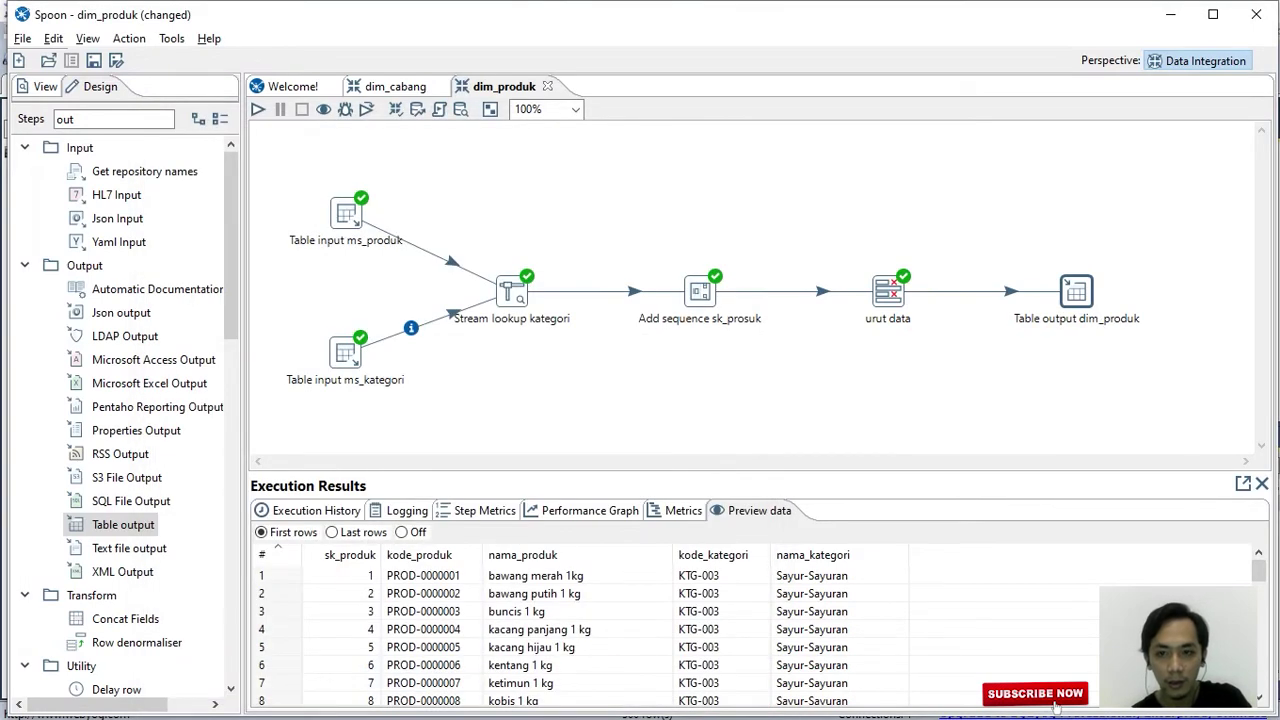
{"action": "key", "text": "F9"}
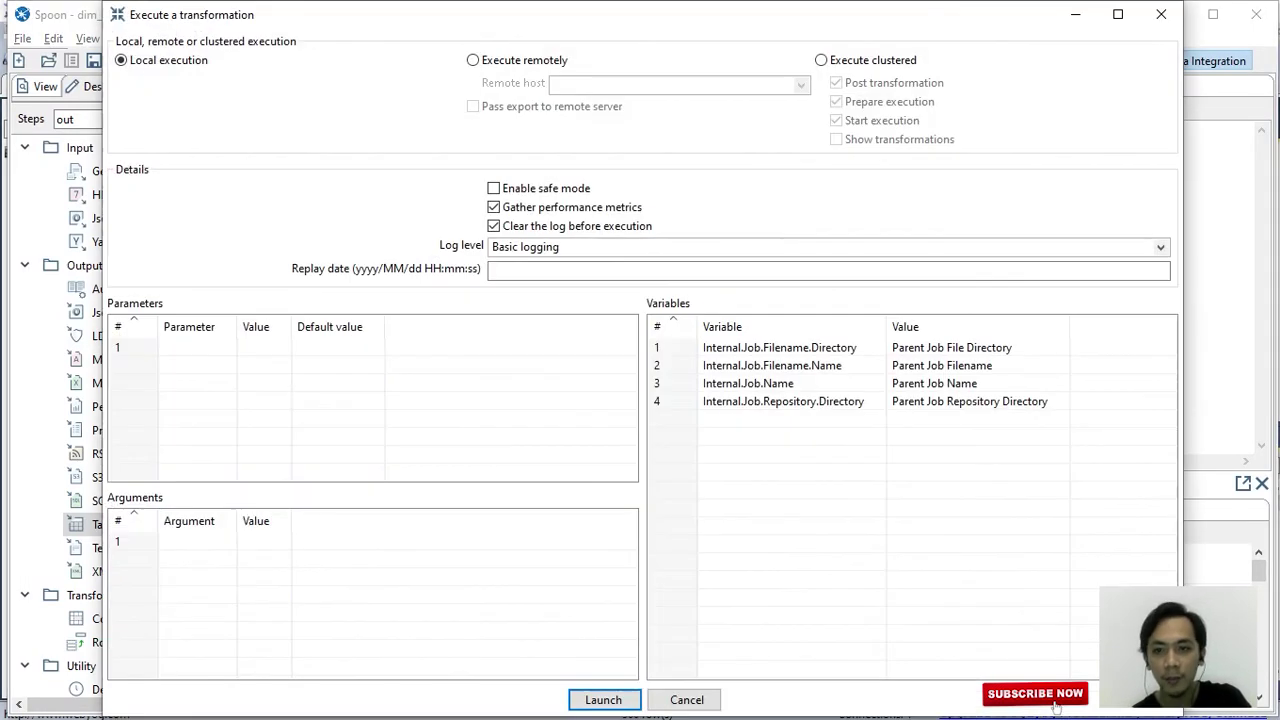
{"action": "key", "text": "Return"}
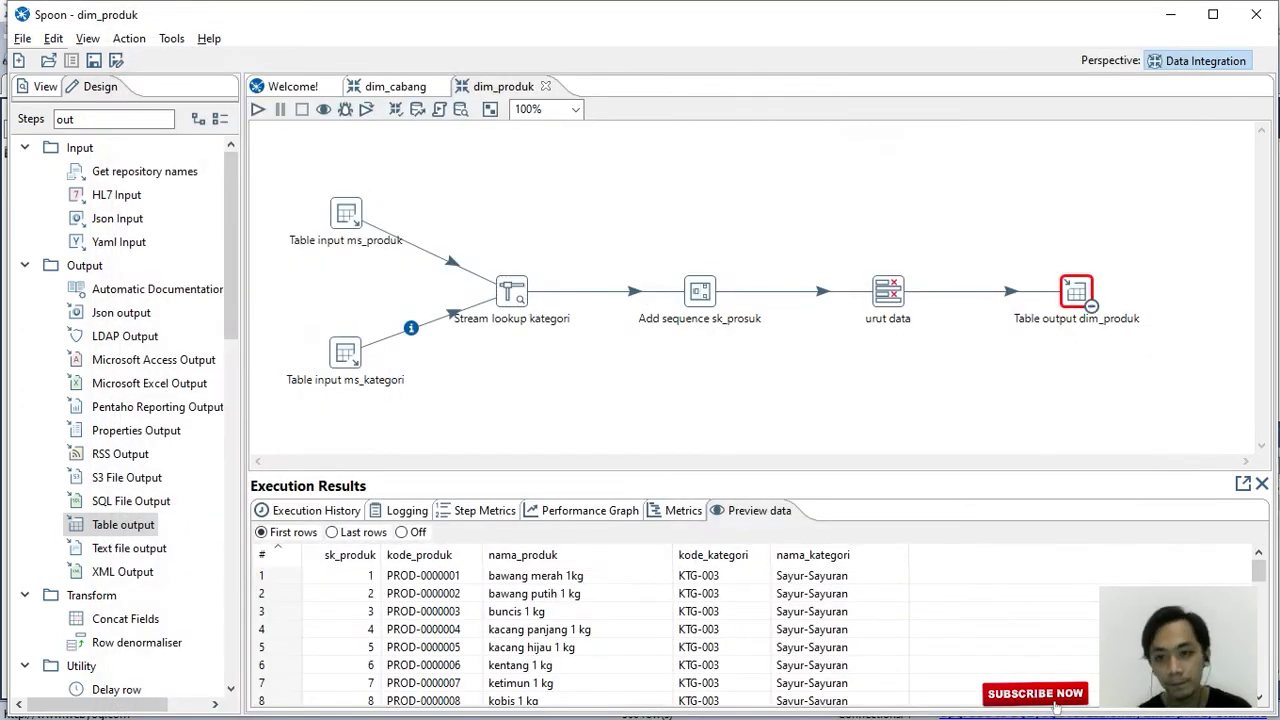
Reopen the Table output step, execute the generated SQL that creates olap_dim_produk, and close the SQL editor.
{"action": "double_click", "coordinate": [1077, 291]}
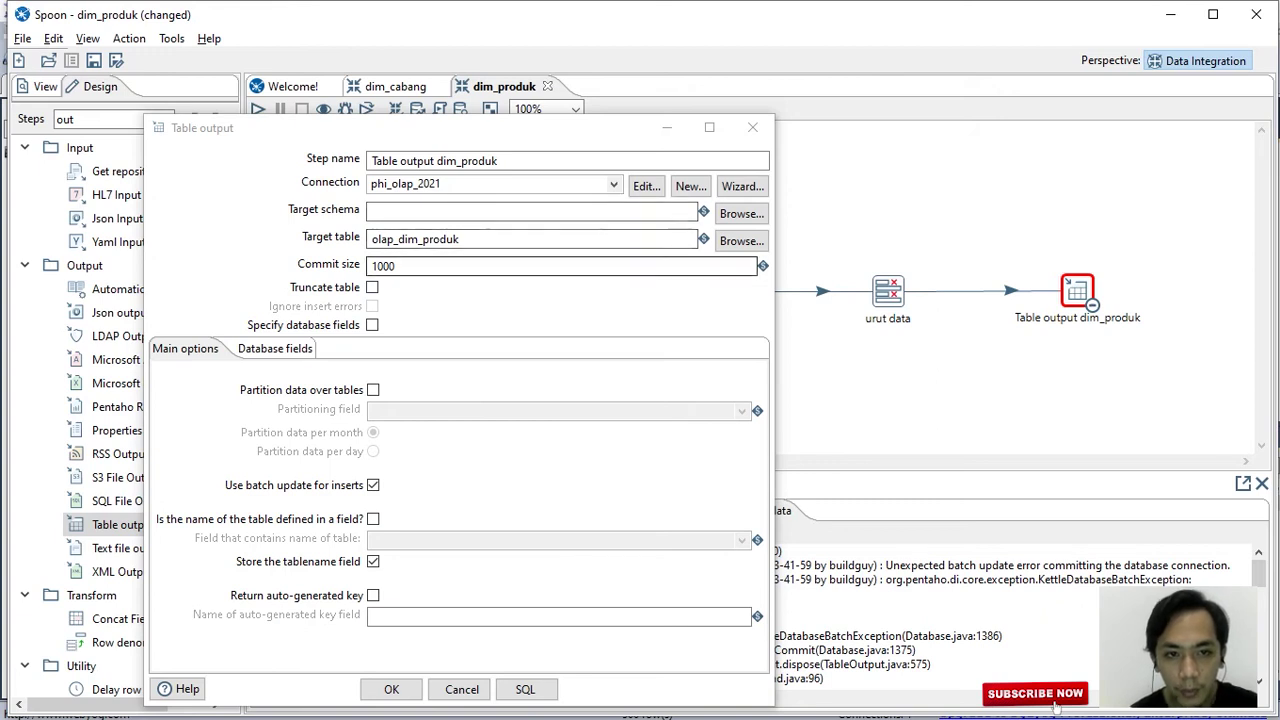
{"action": "left_click", "coordinate": [525, 689]}
{"action": "left_click", "coordinate": [553, 699]}
{"action": "left_click", "coordinate": [720, 688]}
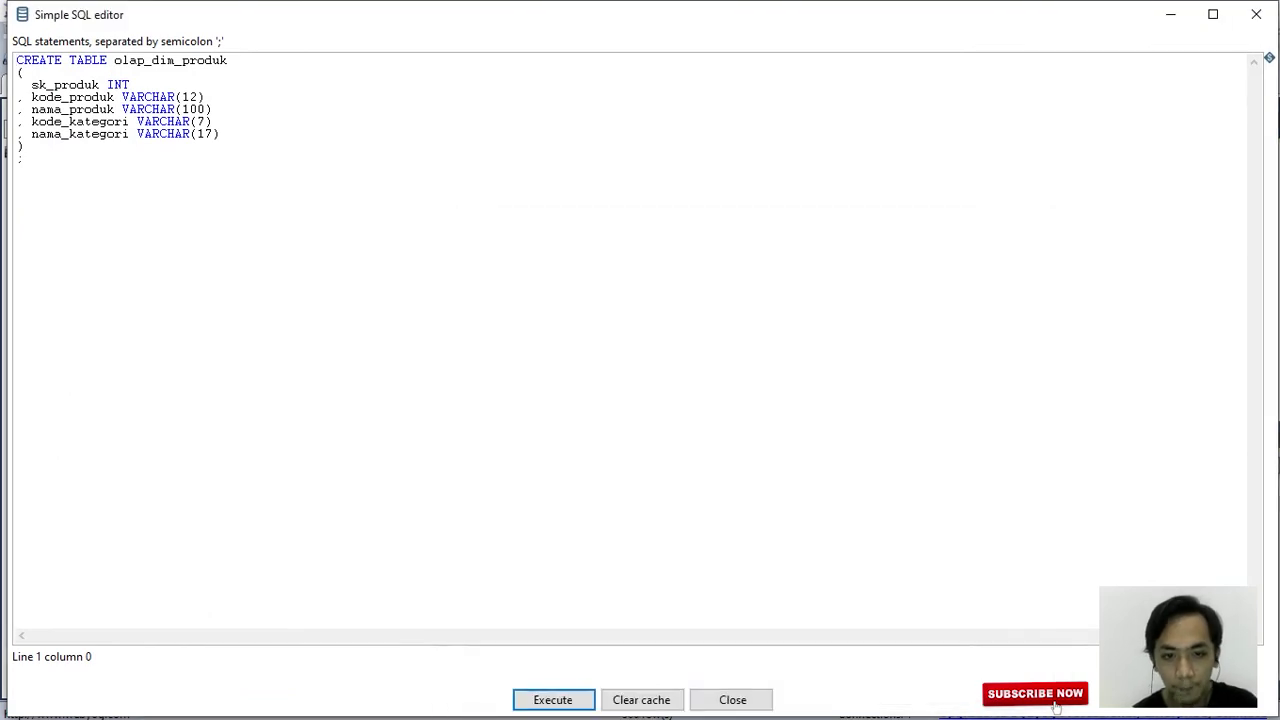
{"action": "key", "text": "alt+c"}
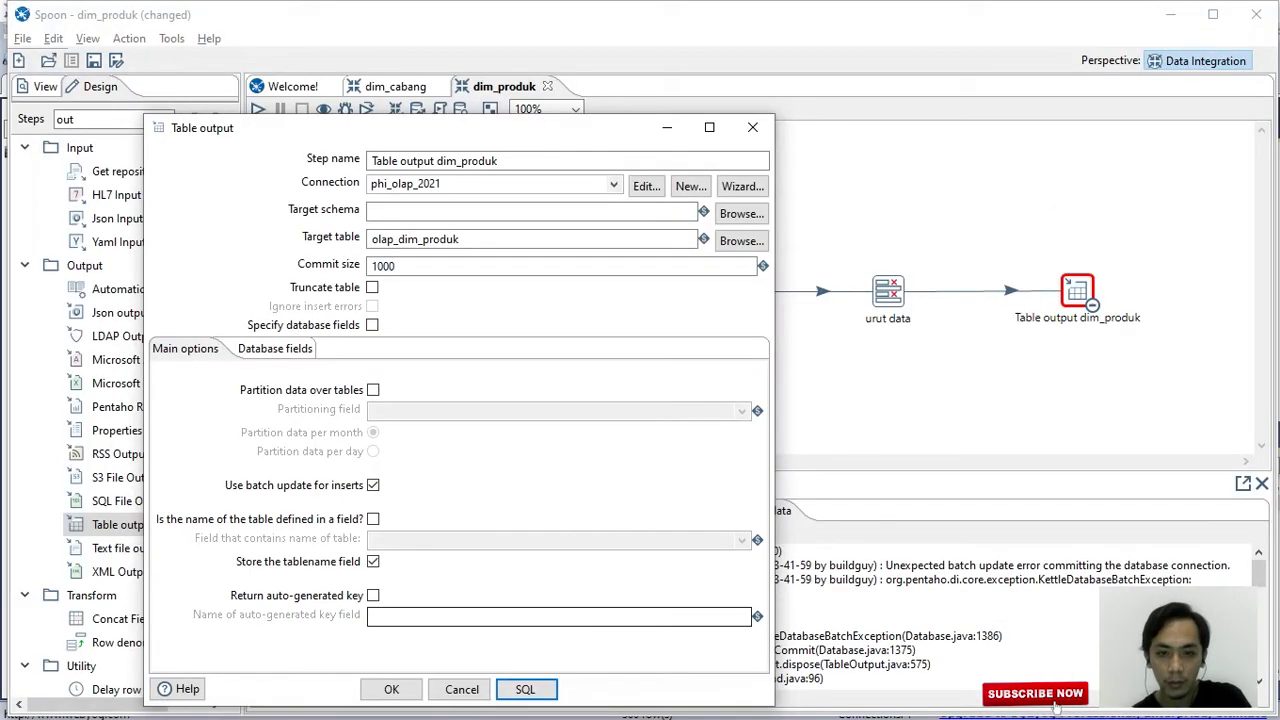
Confirm the Table output settings and run the dim_produk transformation locally.
{"action": "key", "text": "Return"}
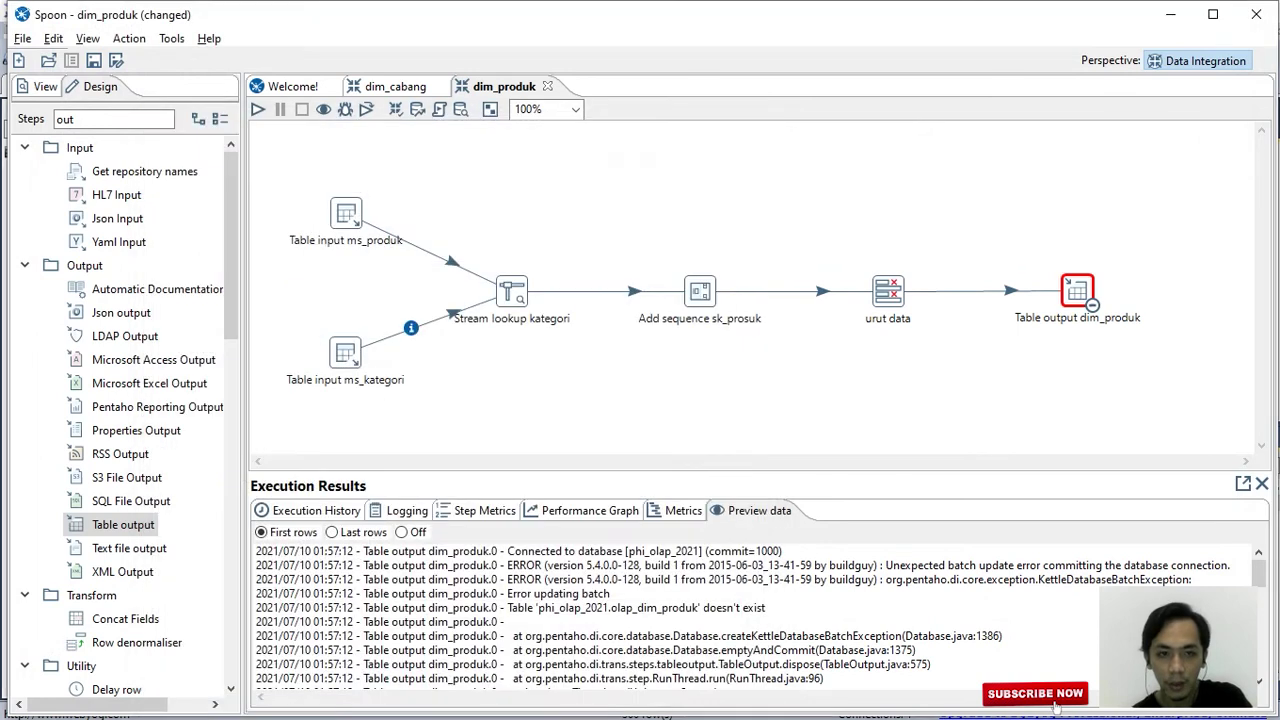
{"action": "key", "text": "F9"}
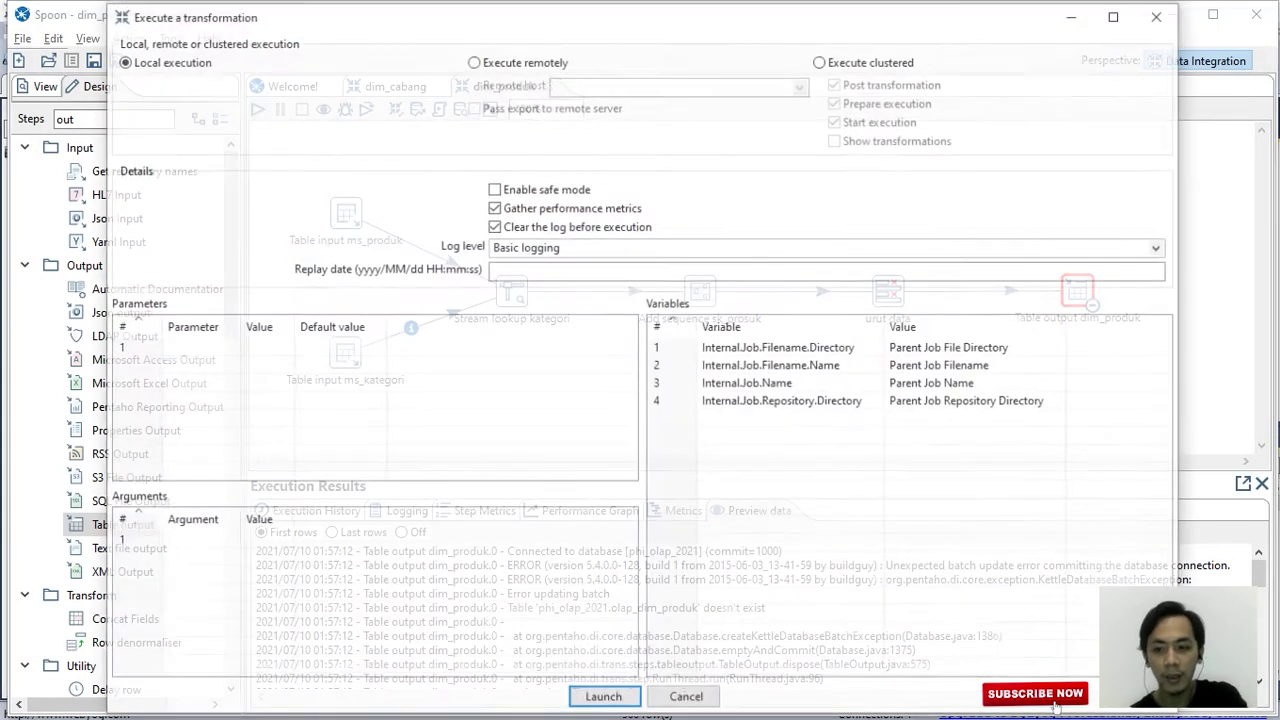
{"action": "key", "text": "Return"}
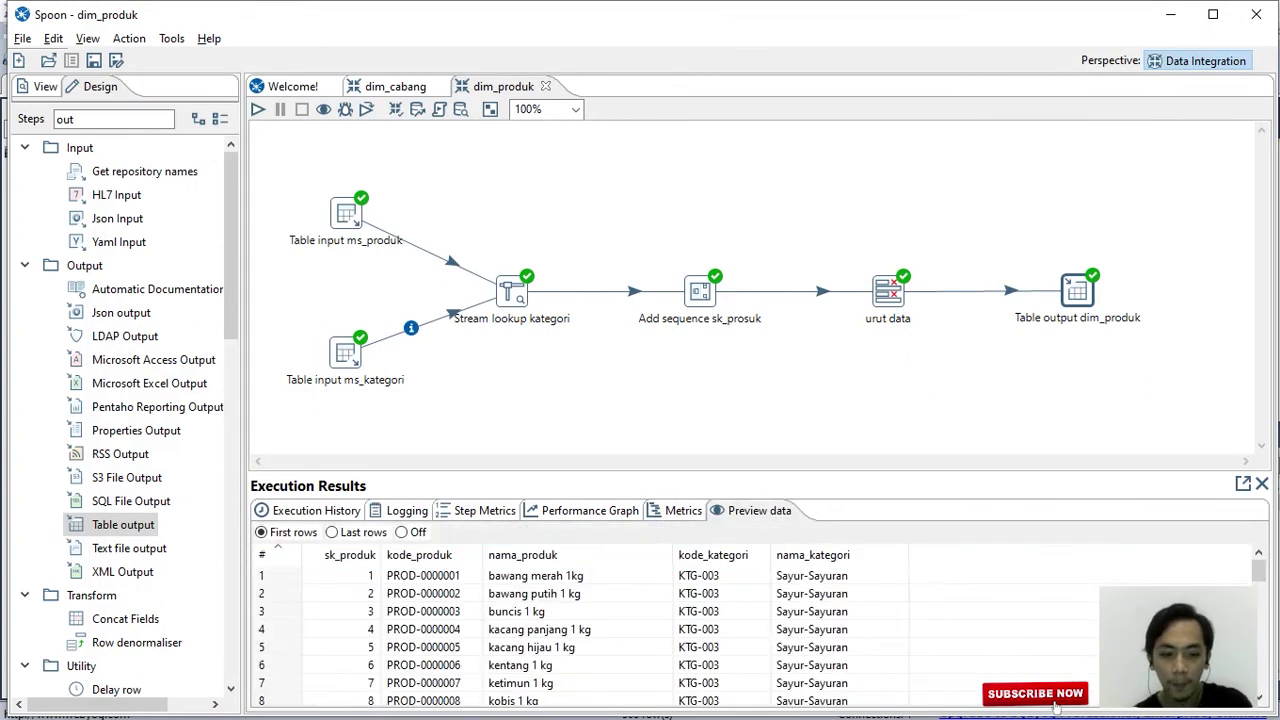
Switch to SQLyog, refresh the phi_olap_2021 tables, and view the data in olap_dim_produk.
{"action": "key", "text": "alt+Tab"}
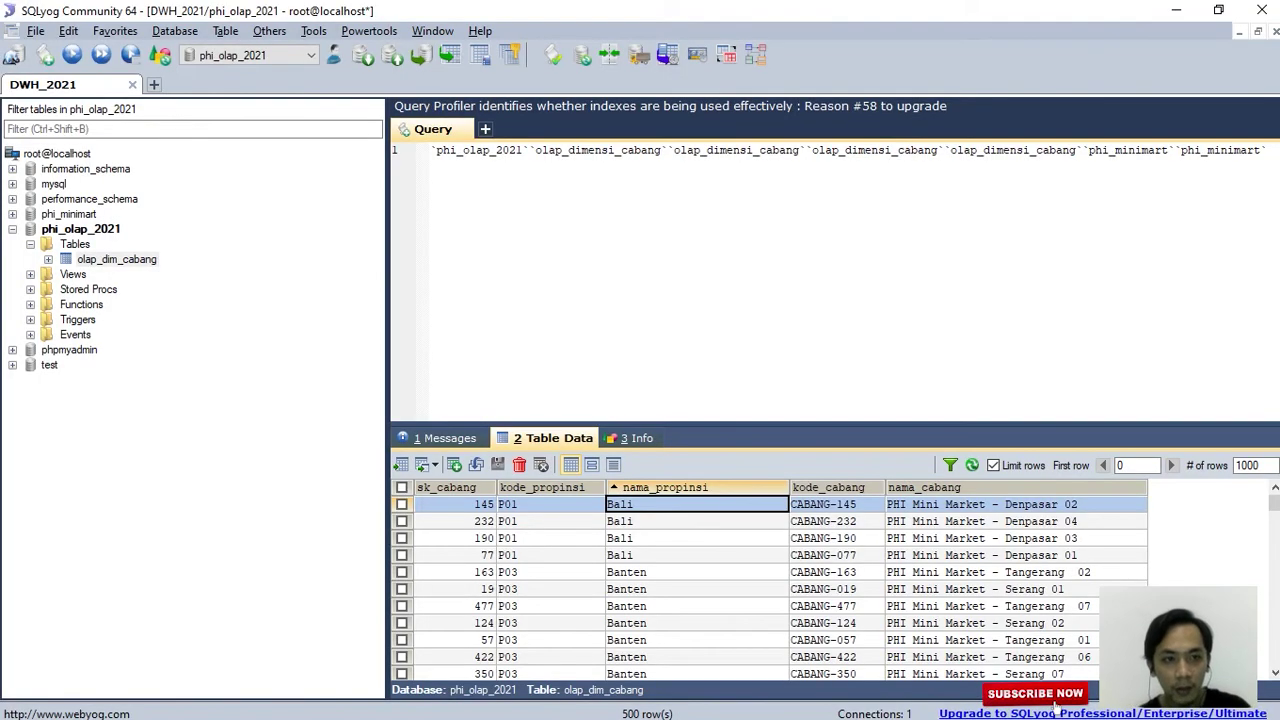
{"action": "left_click", "coordinate": [159, 55]}
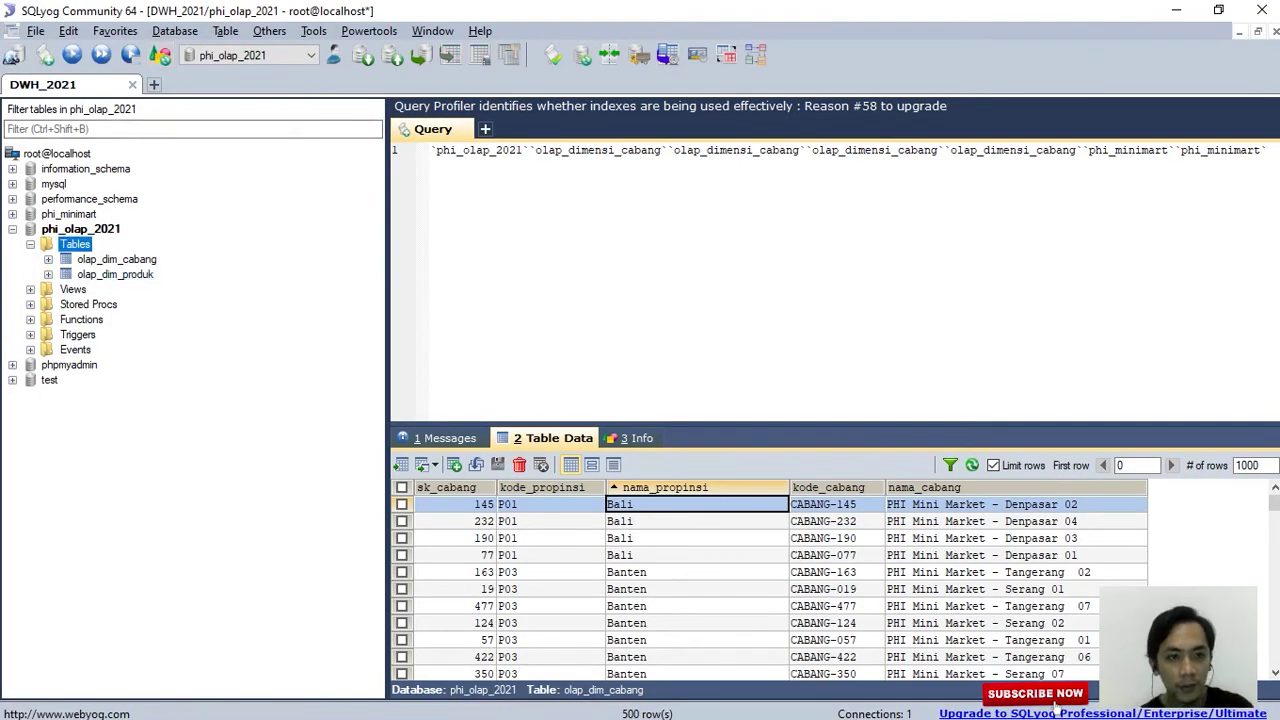
{"action": "left_click", "coordinate": [115, 274]}
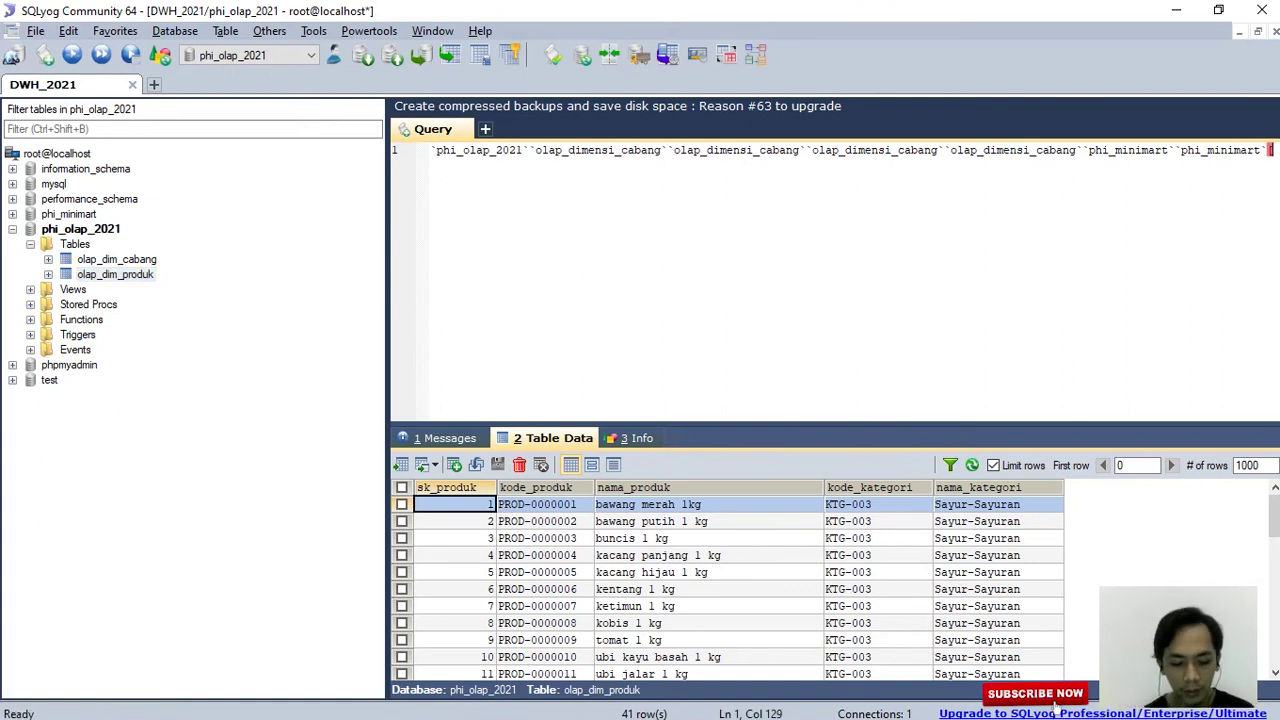
Check the assignment PDF for the exercise after Dimensi Produk, marking Dimensi Karyawan, and return to Spoon.
{"action": "key", "text": "alt+Tab"}
{"action": "key", "text": "alt+Tab"}
{"action": "key", "text": "alt+Tab"}
{"action": "key", "text": "alt+Tab"}
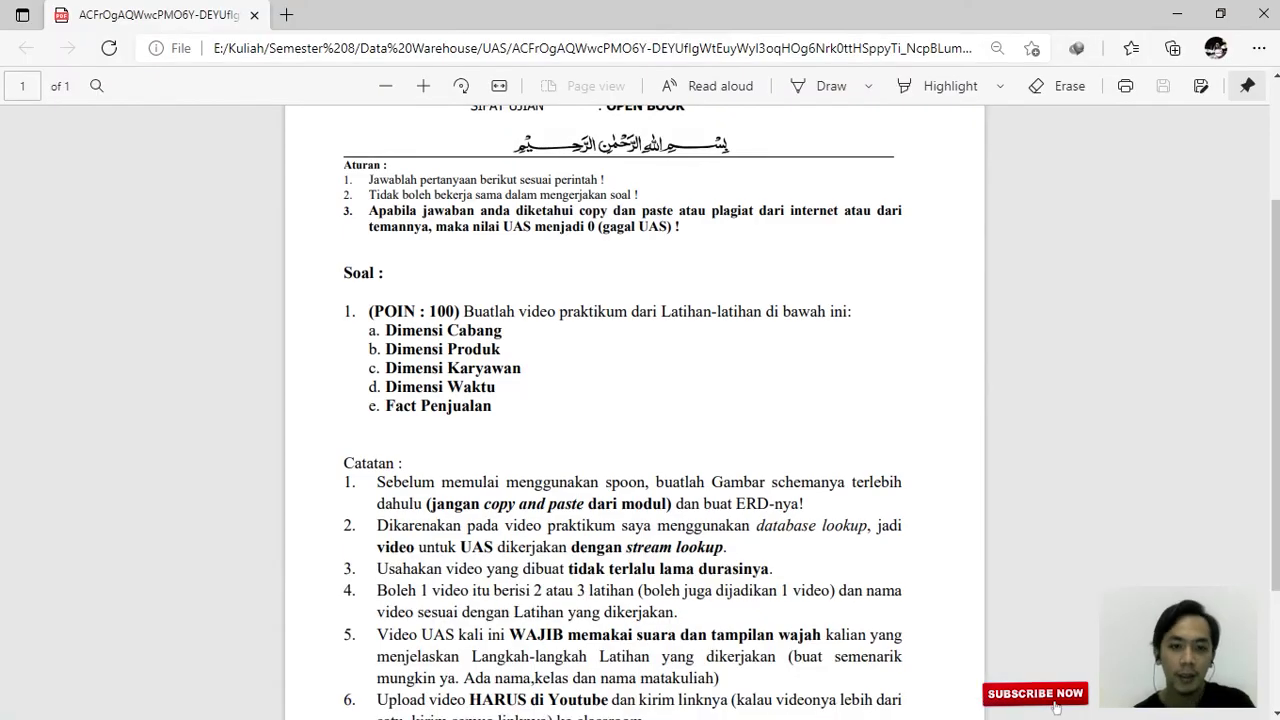
{"action": "left_click_drag", "start_coordinate": [386, 368], "coordinate": [512, 368]}
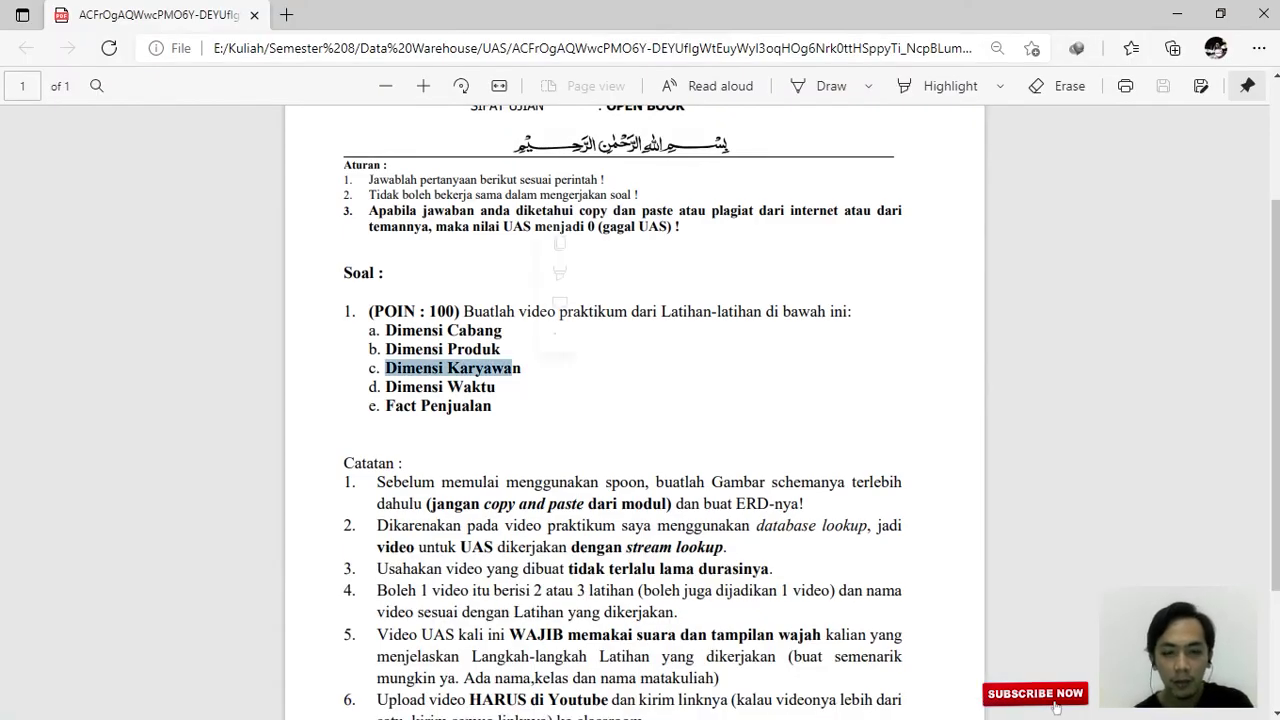
{"action": "key", "text": "alt+Tab"}
{"action": "key", "text": "alt+Tab"}
{"action": "key", "text": "alt+Tab"}
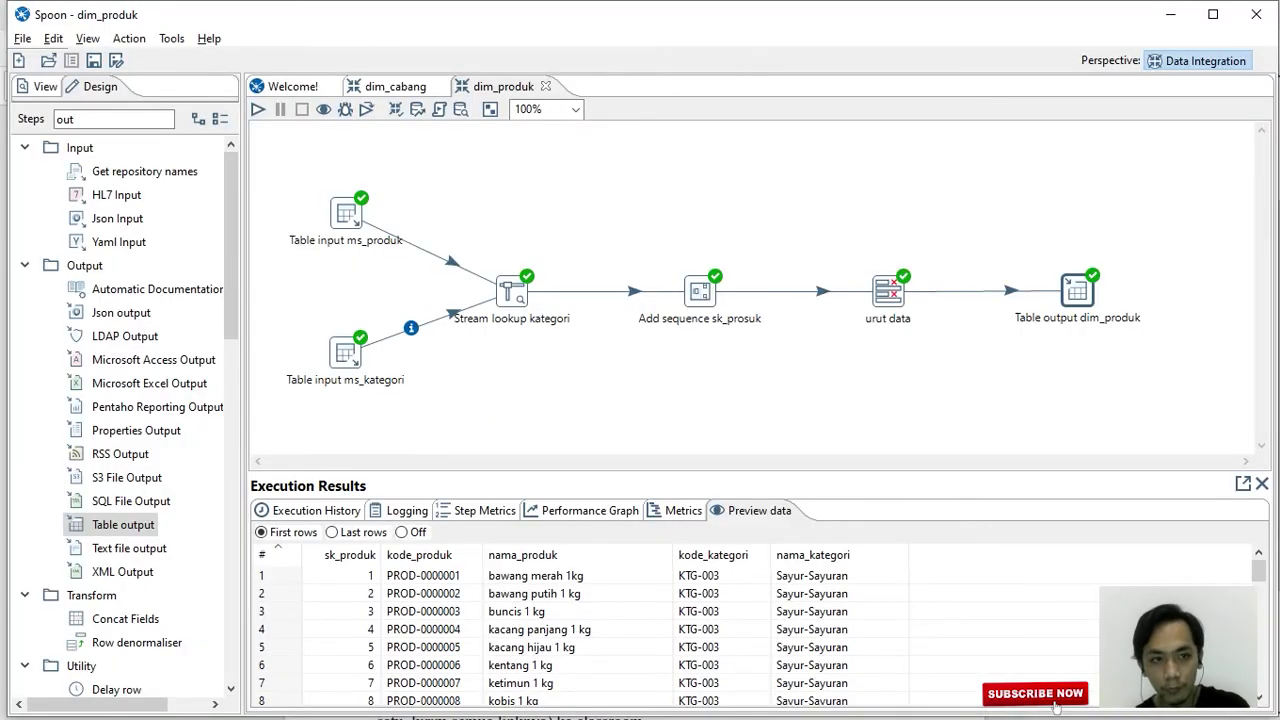
{"action": "key", "text": "alt+Tab"}
{"action": "key", "text": "alt+Tab"}
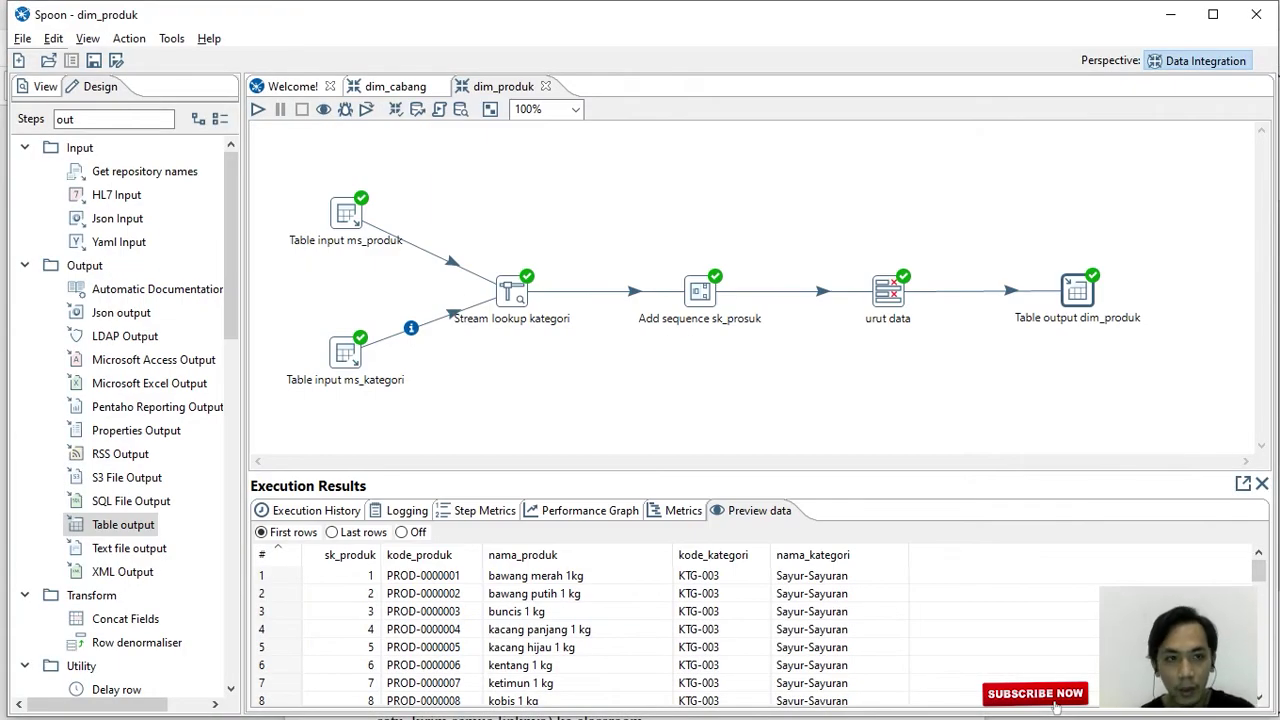
Create a new transformation and filter the available design steps by "table".
{"action": "left_click", "coordinate": [18, 60]}
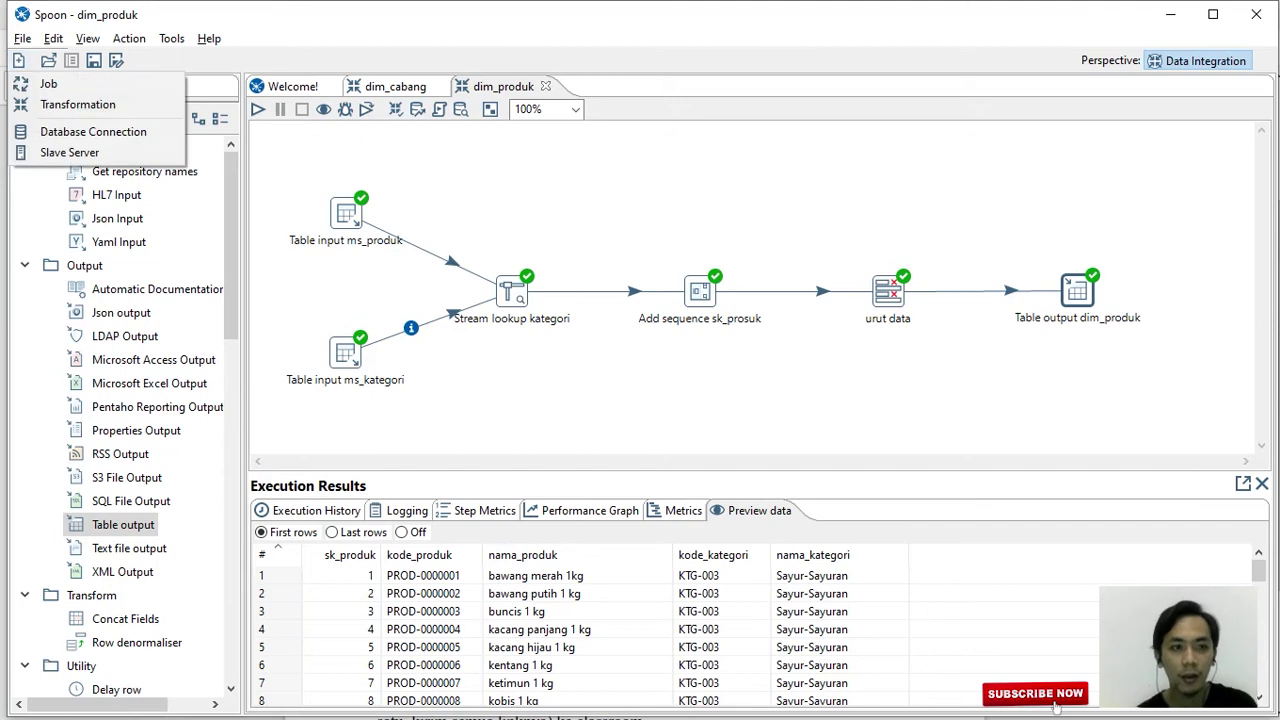
{"action": "left_click", "coordinate": [50, 105]}
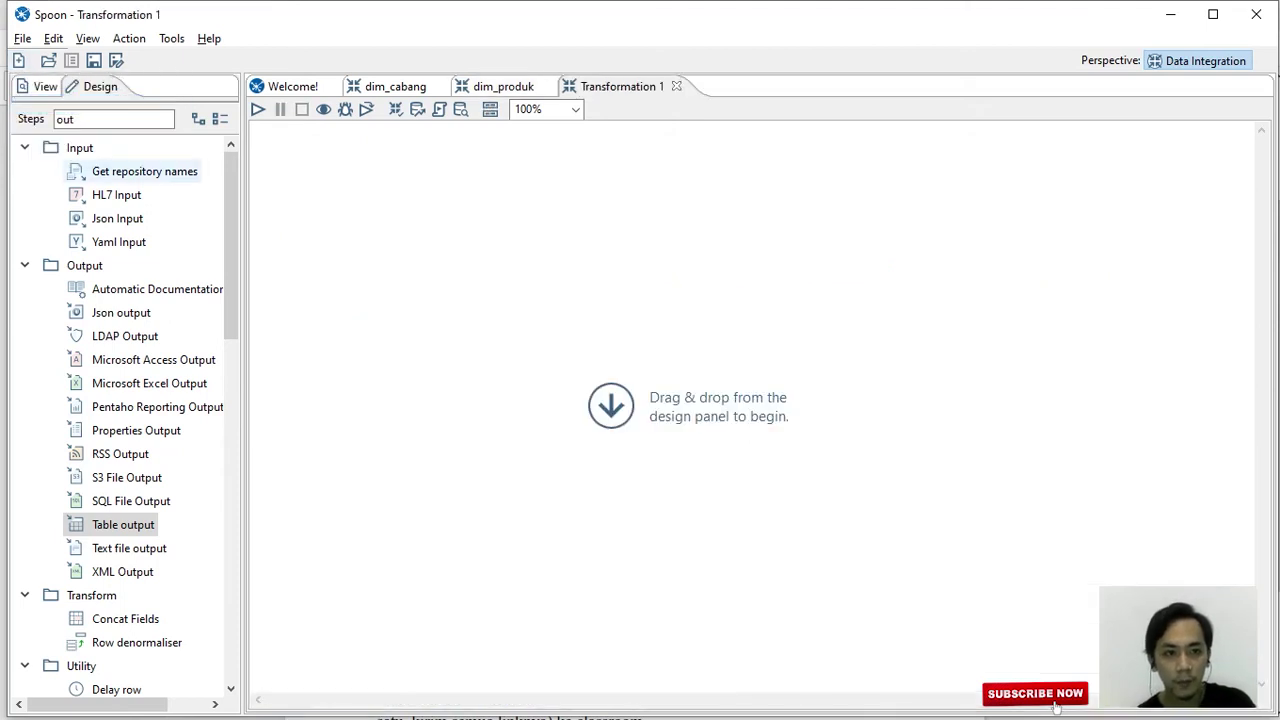
{"action": "left_click", "coordinate": [76, 119]}
{"action": "key", "text": "BackSpace"}
{"action": "key", "text": "BackSpace"}
{"action": "key", "text": "BackSpace"}
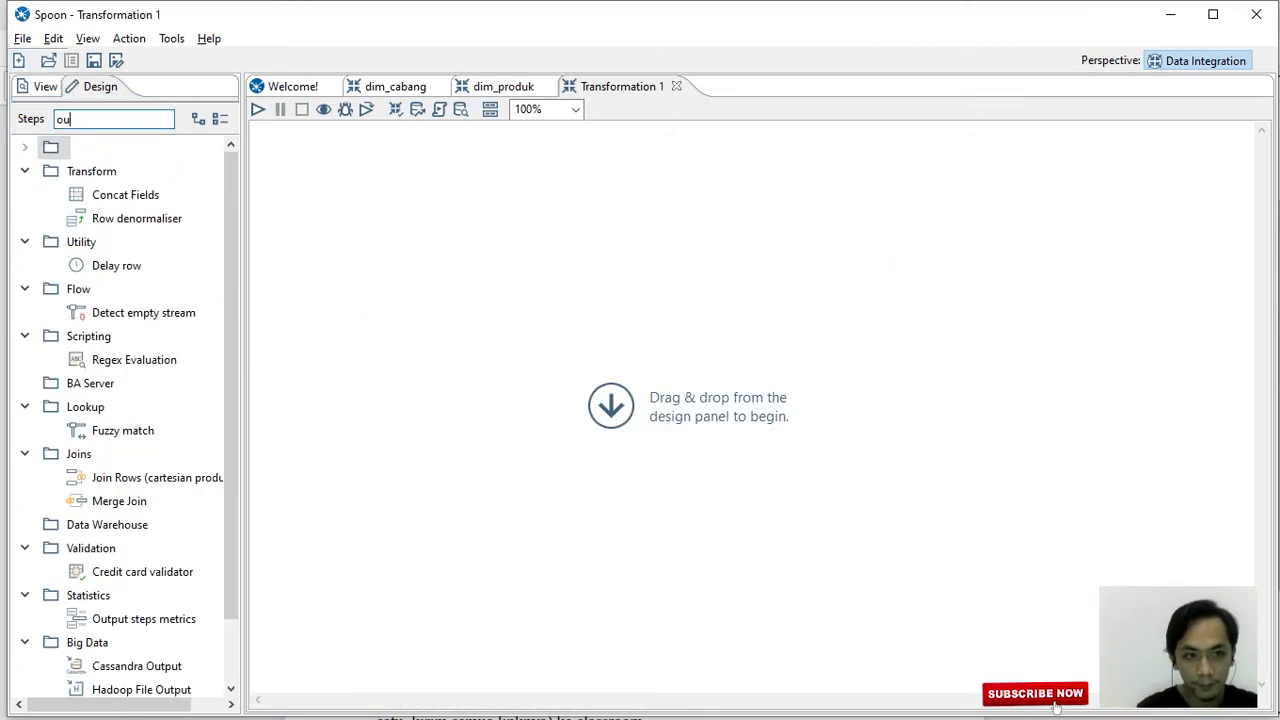
{"action": "type", "text": "t"}
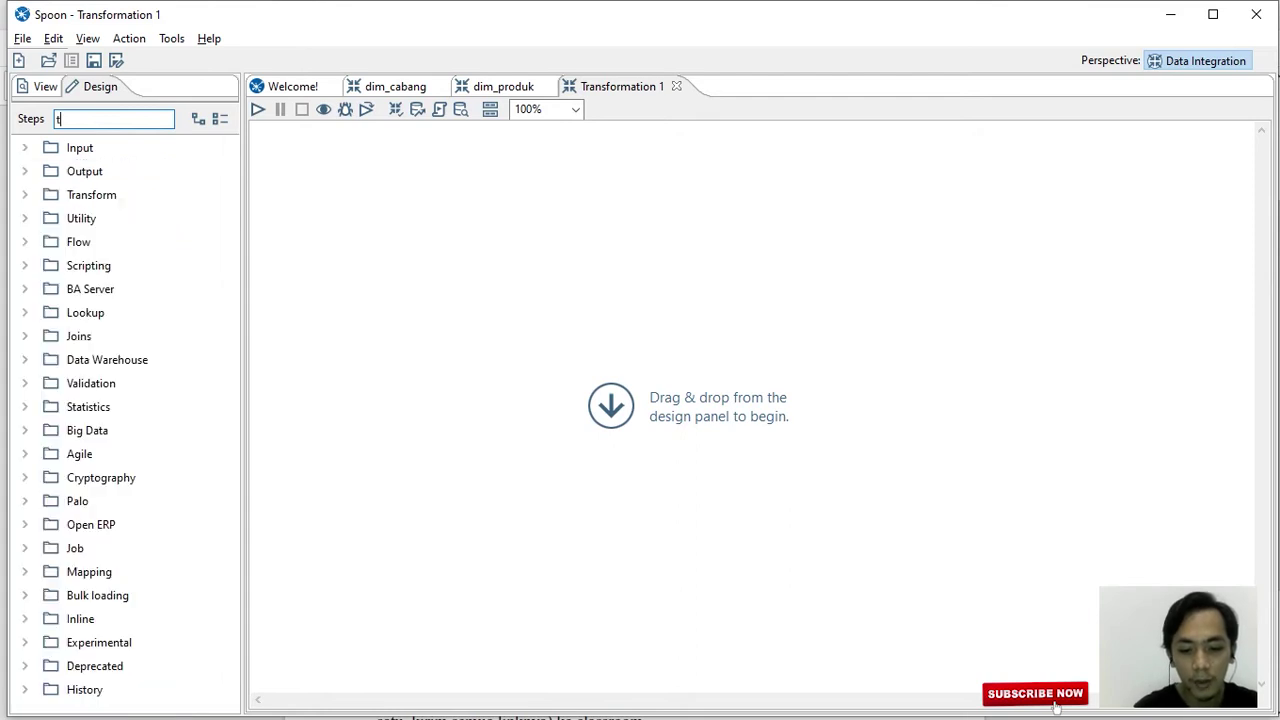
{"action": "type", "text": "able"}
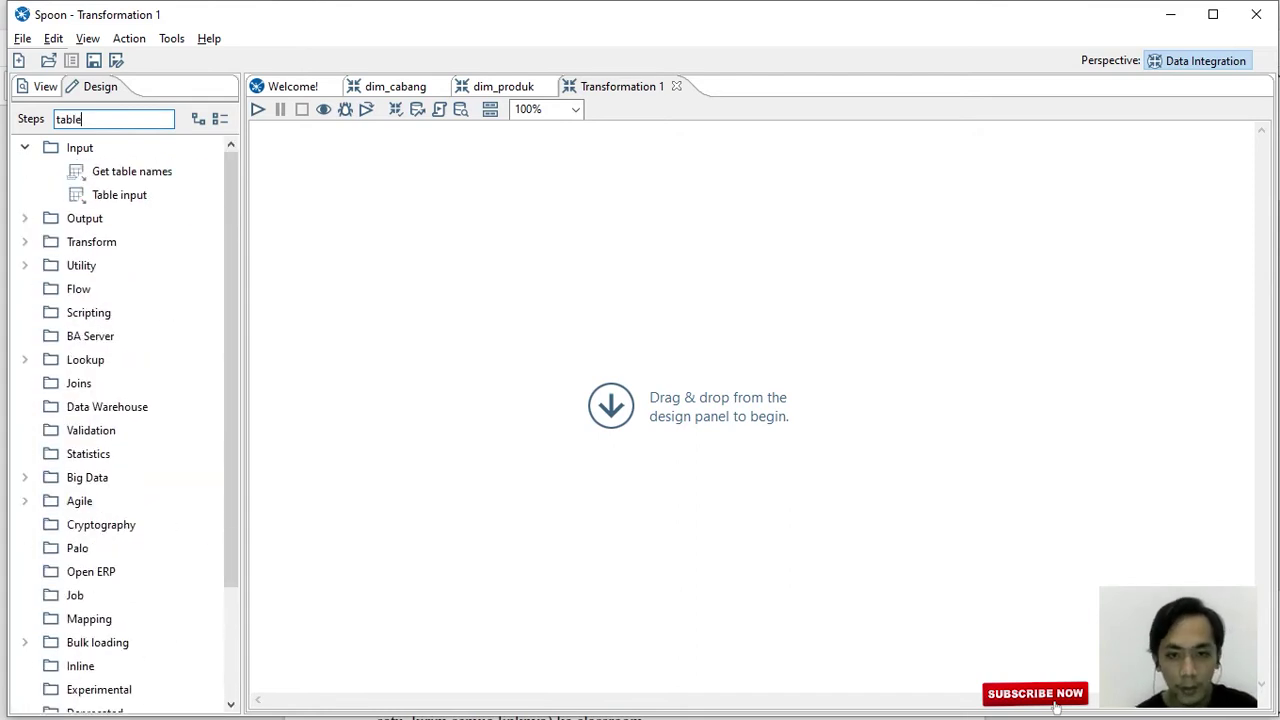
Switch to the ERD in draw.io, examine dim_karyawan's fields and stream lookup inputs, and return to Spoon.
{"action": "key", "text": "alt+Tab"}
{"action": "key", "text": "alt+Tab"}
{"action": "key", "text": "alt+Tab"}
{"action": "key", "text": "alt+Tab"}
{"action": "key", "text": "alt+Tab"}
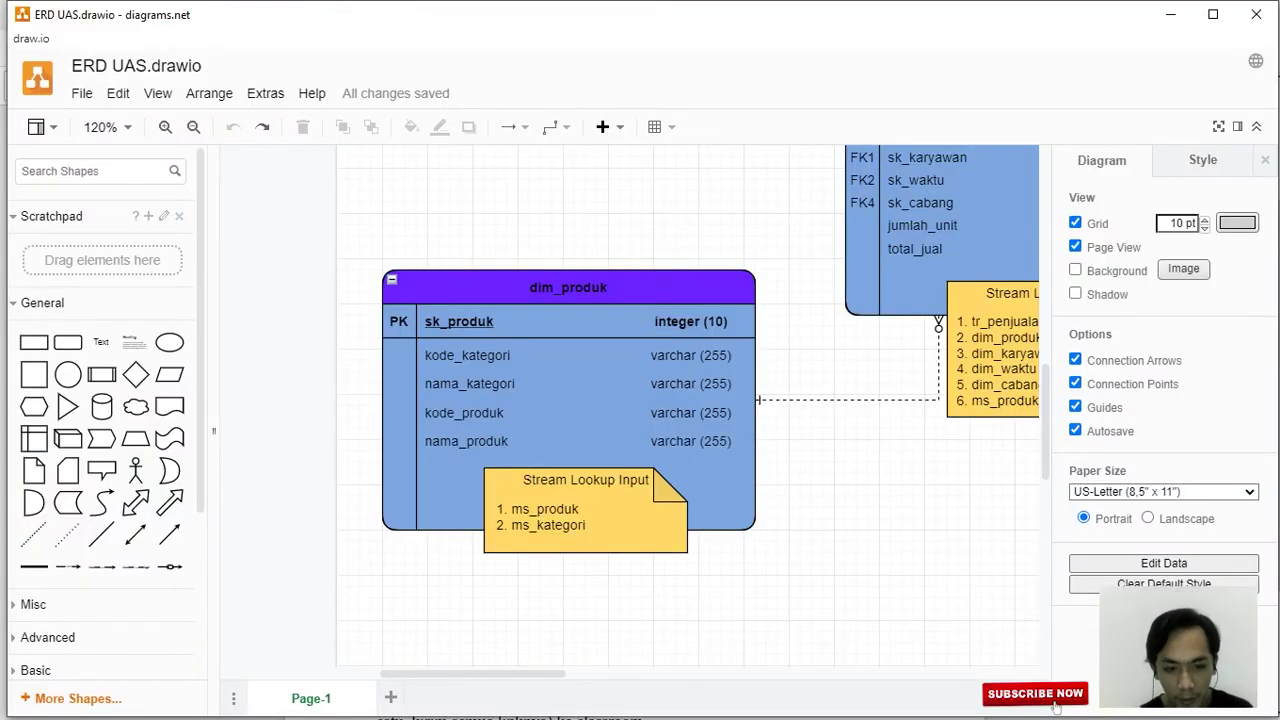
{"action": "scroll", "coordinate": [660, 400], "scroll_direction": "up", "scroll_amount": 5}
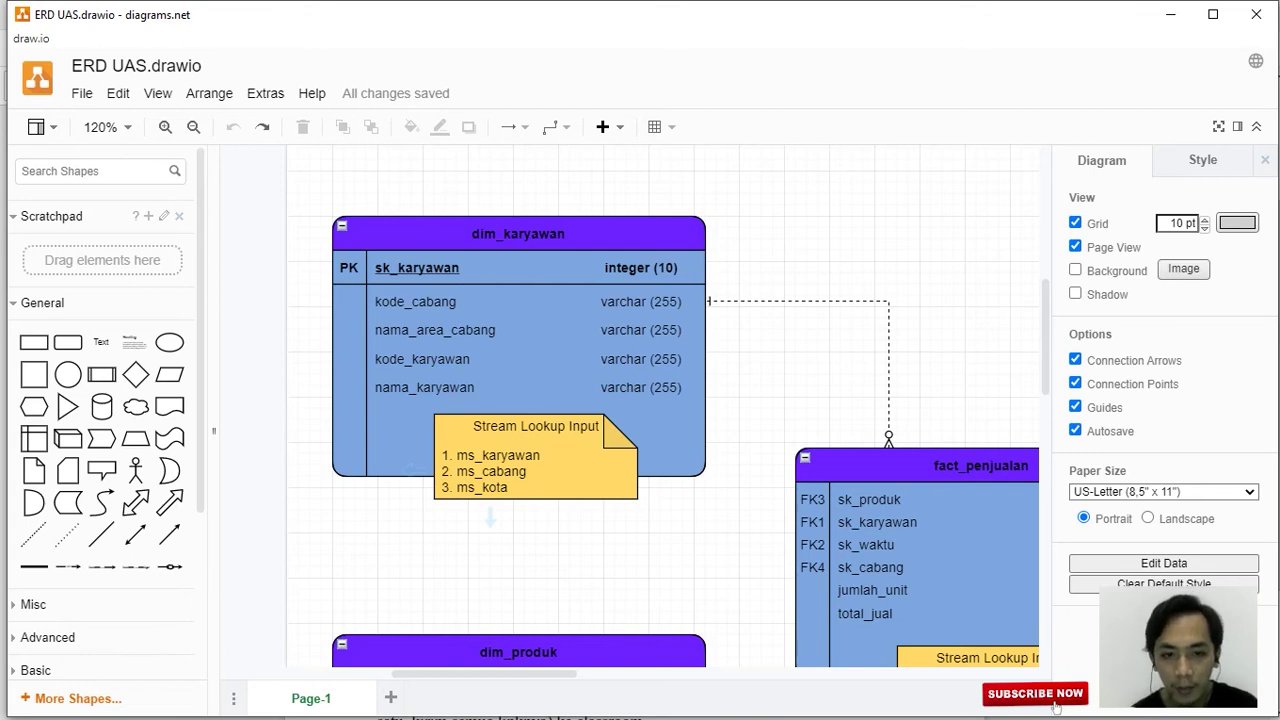
{"action": "key", "text": "alt+Tab"}
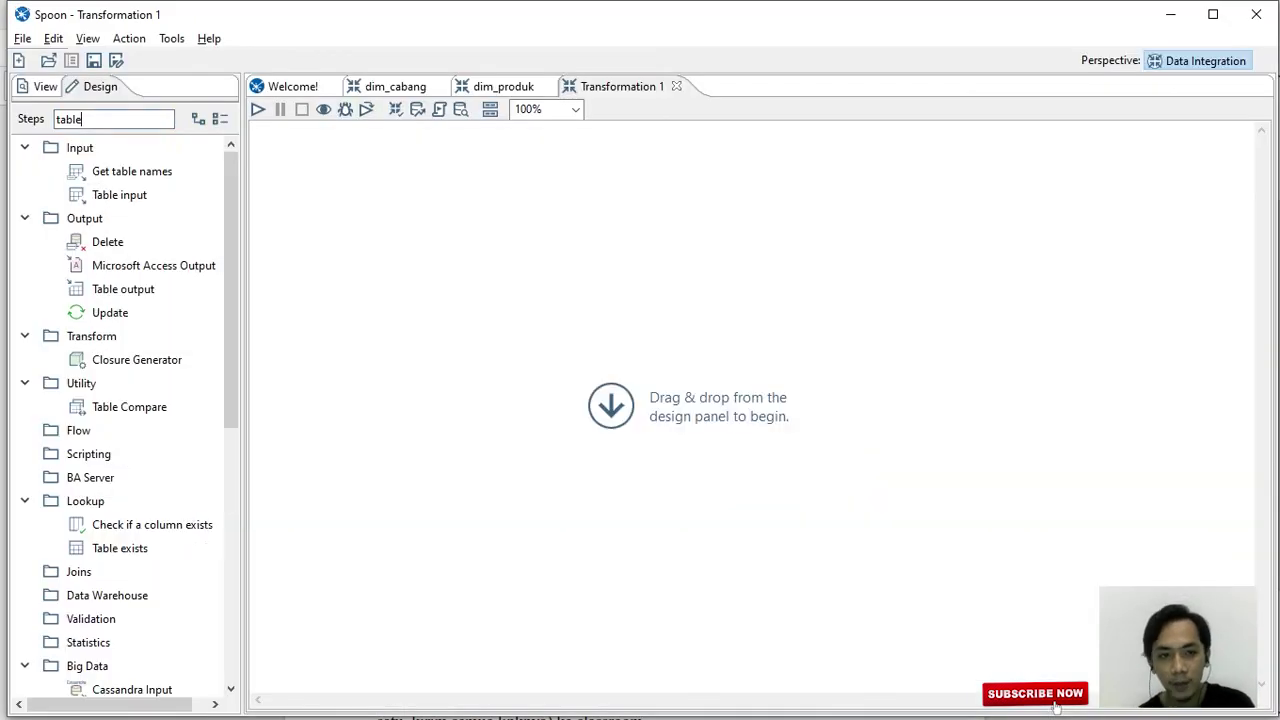
Add a Table input step to the empty canvas and name it table input ms_karyawan.
{"action": "left_click_drag", "start_coordinate": [119, 195], "coordinate": [320, 205]}
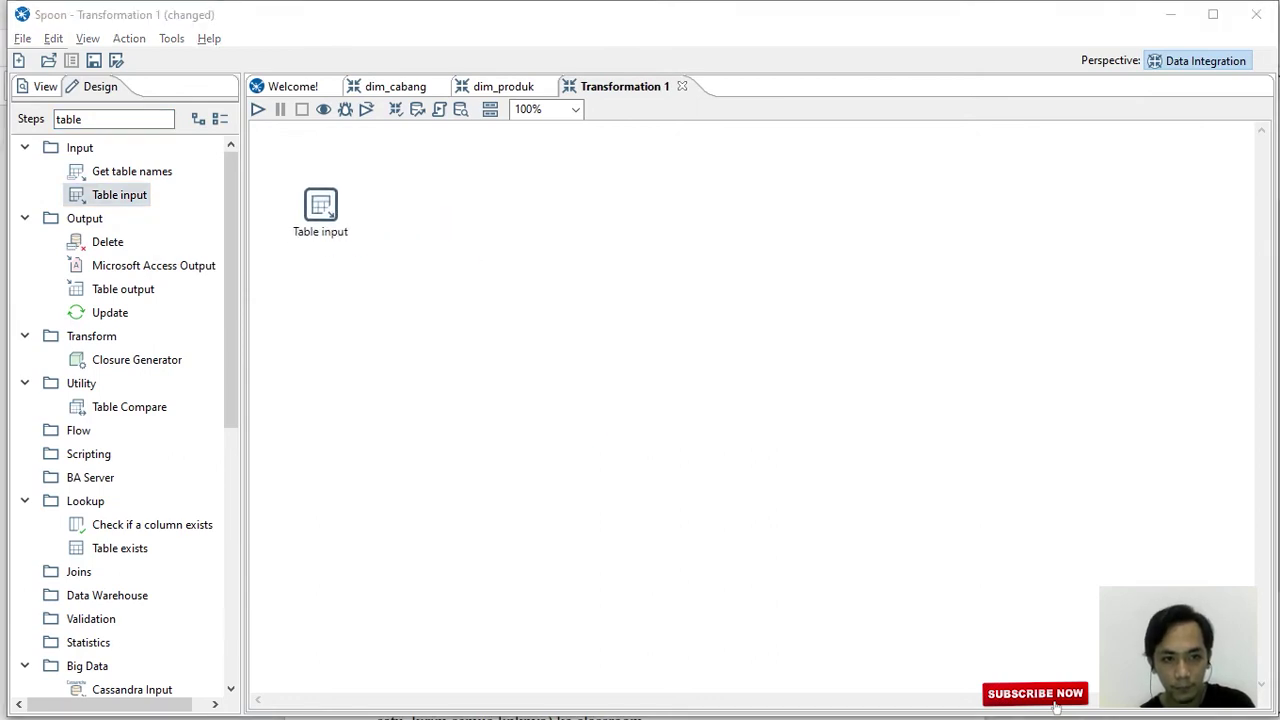
{"action": "double_click", "coordinate": [320, 205]}
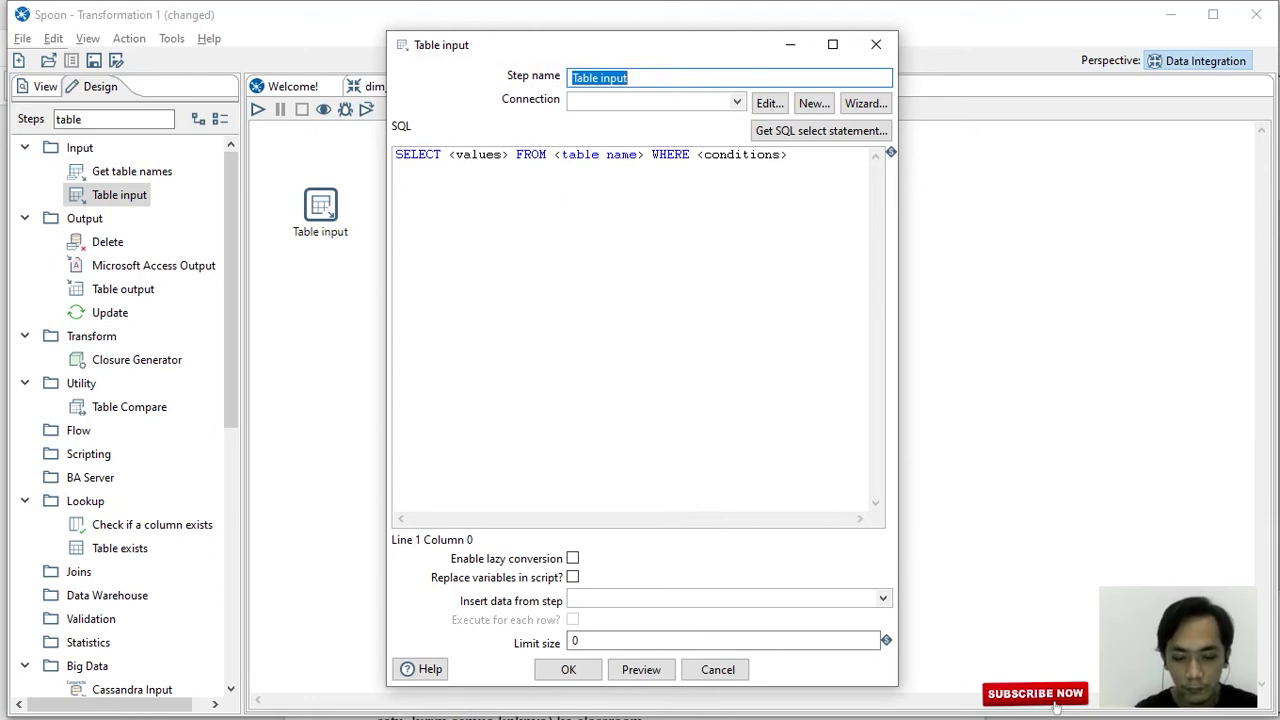
{"action": "type", "text": "tab"}
{"action": "key", "text": "BackSpace"}
{"action": "key", "text": "BackSpace"}
{"action": "type", "text": "table input"}
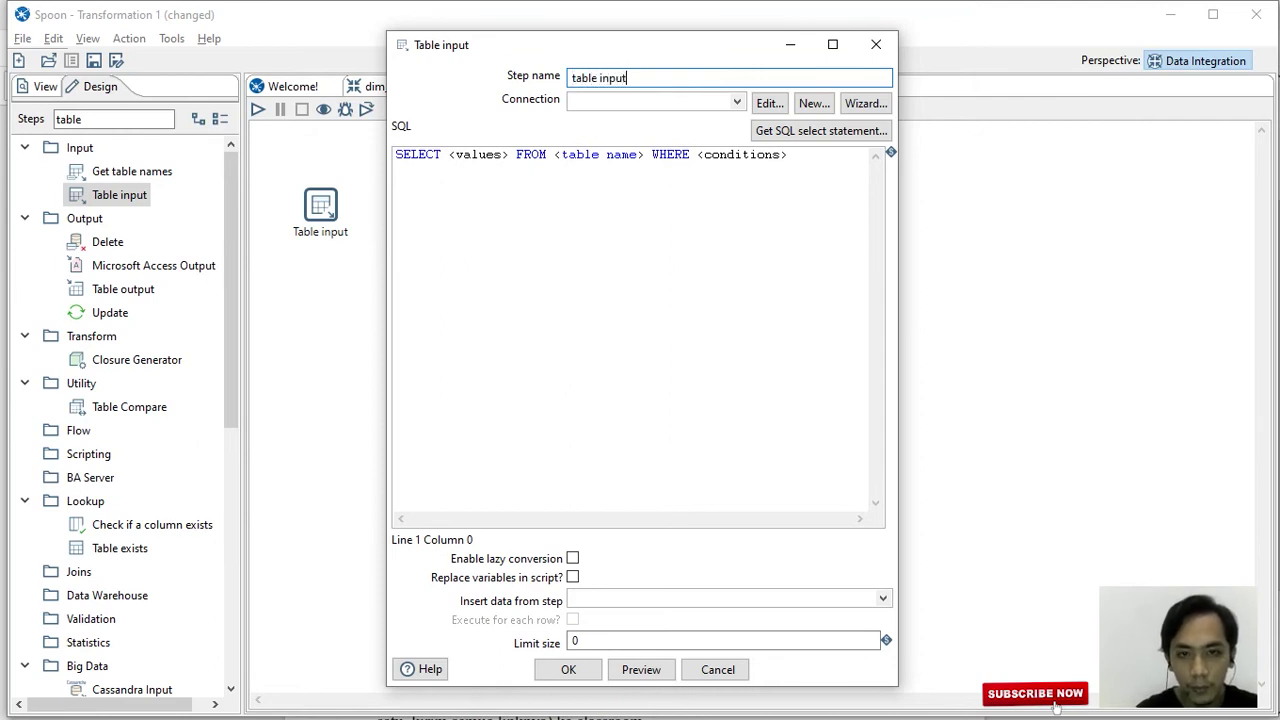
{"action": "type", "text": " ms_"}
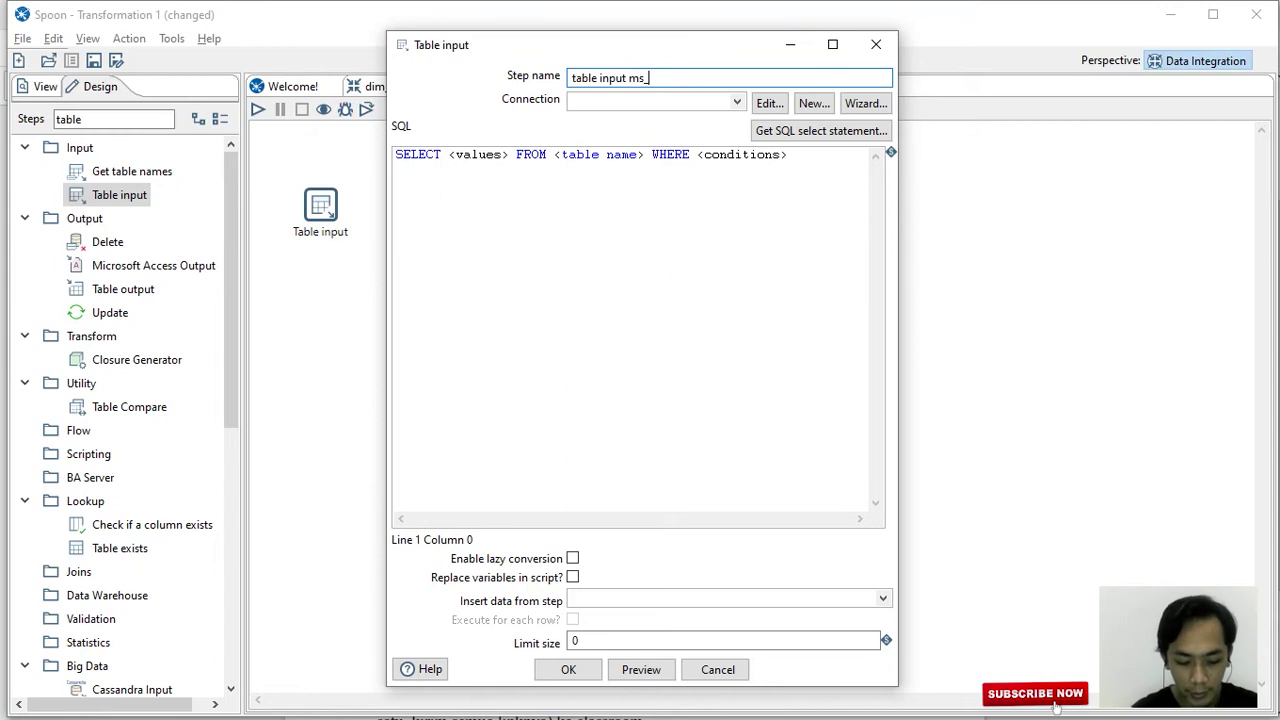
{"action": "type", "text": "karyawan"}
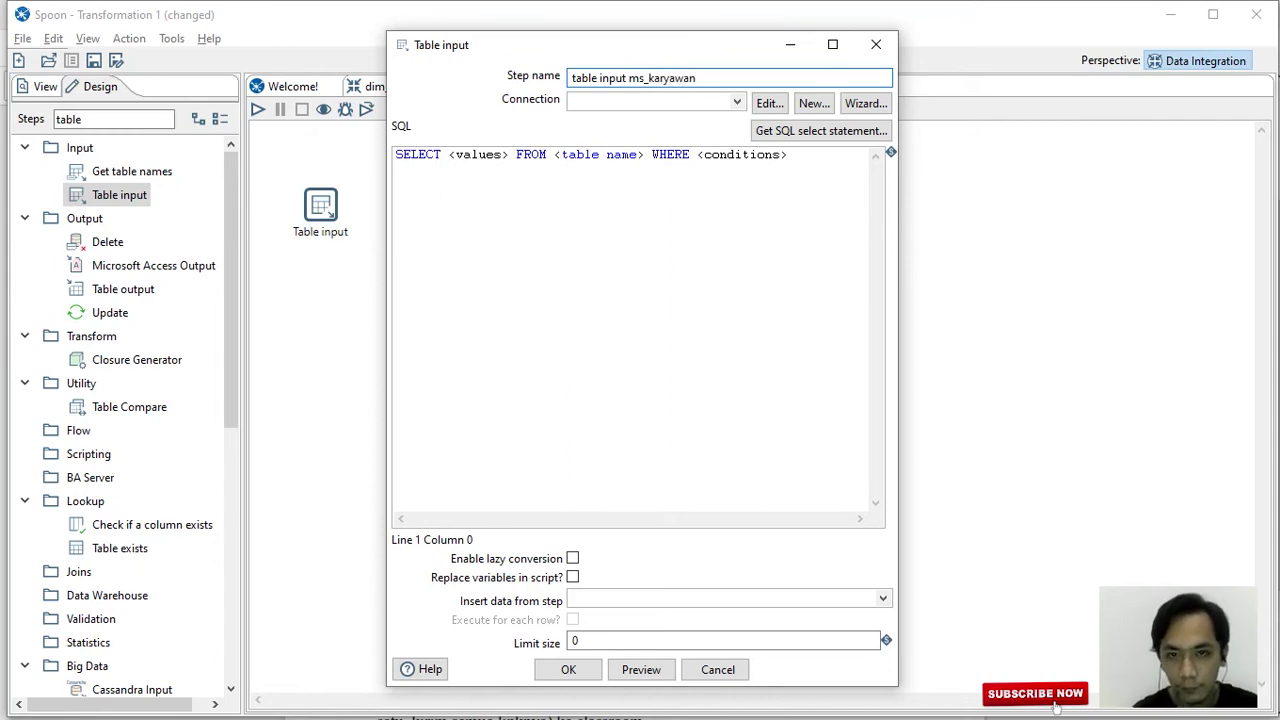
Set the ms_karyawan input's database connection to phi_minimart.
{"action": "key", "text": "alt+Tab"}
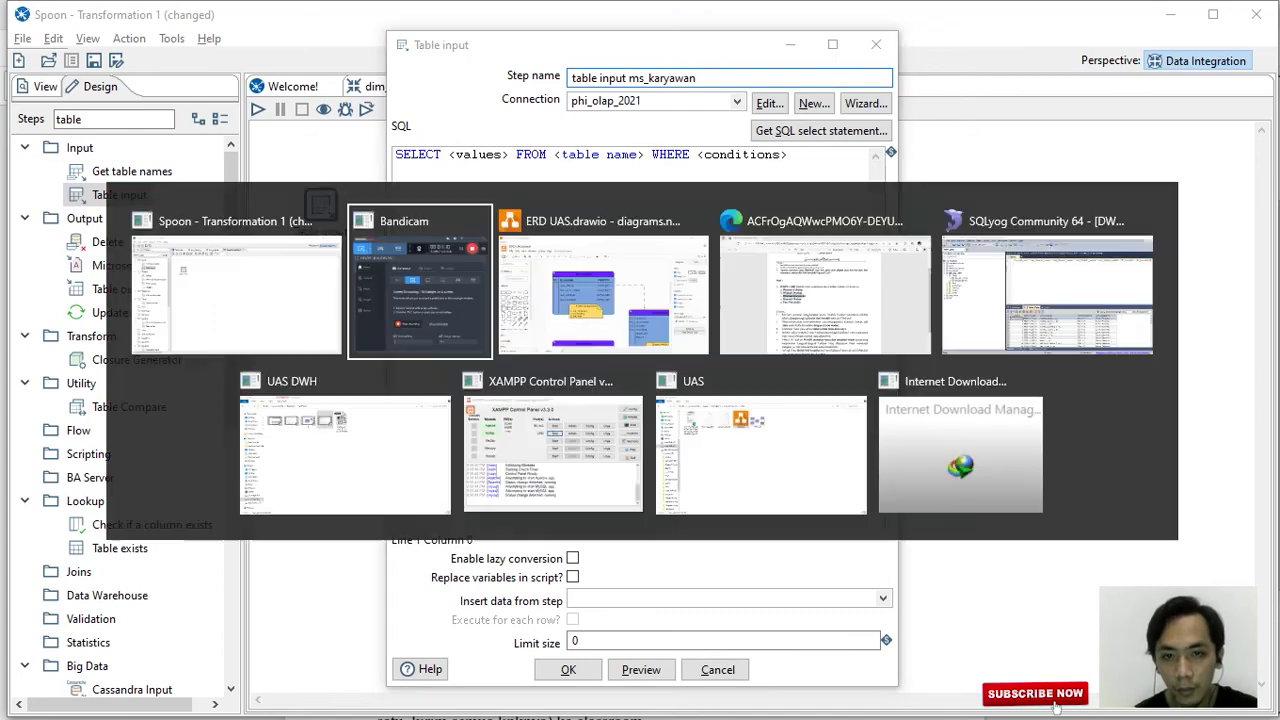
{"action": "key", "text": "alt+Tab"}
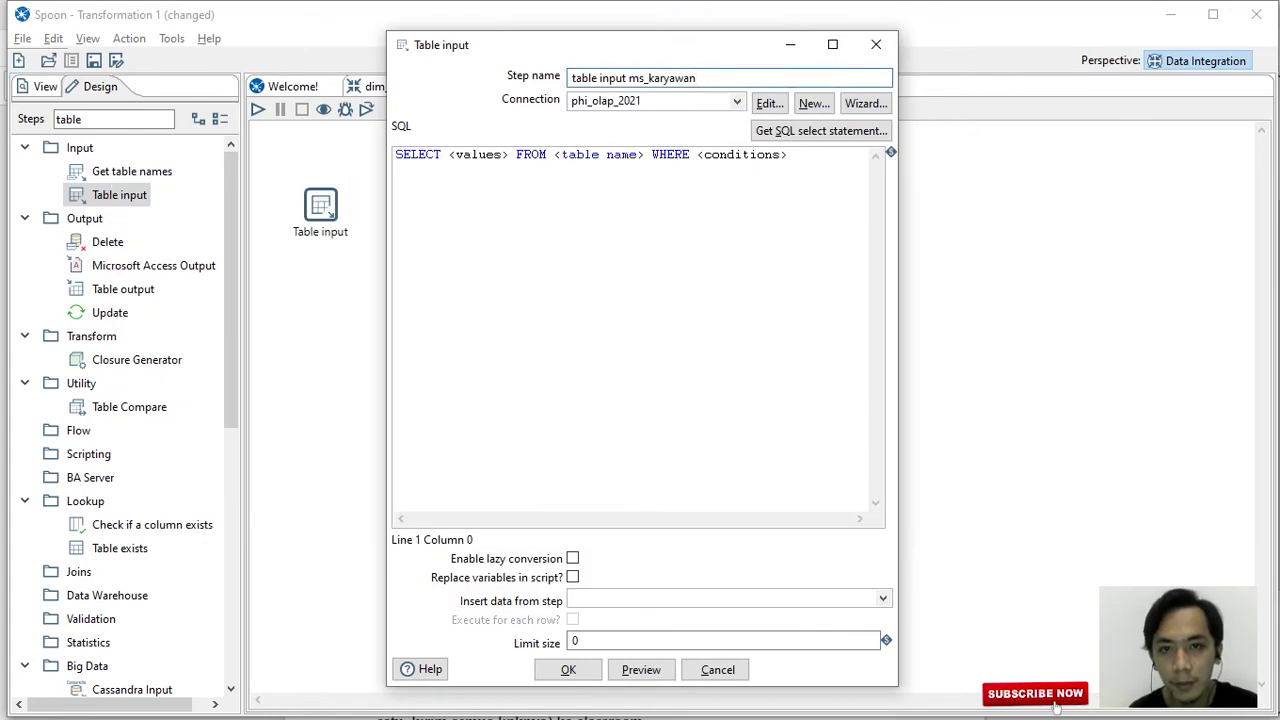
{"action": "left_click", "coordinate": [736, 101]}
{"action": "left_click", "coordinate": [605, 119]}
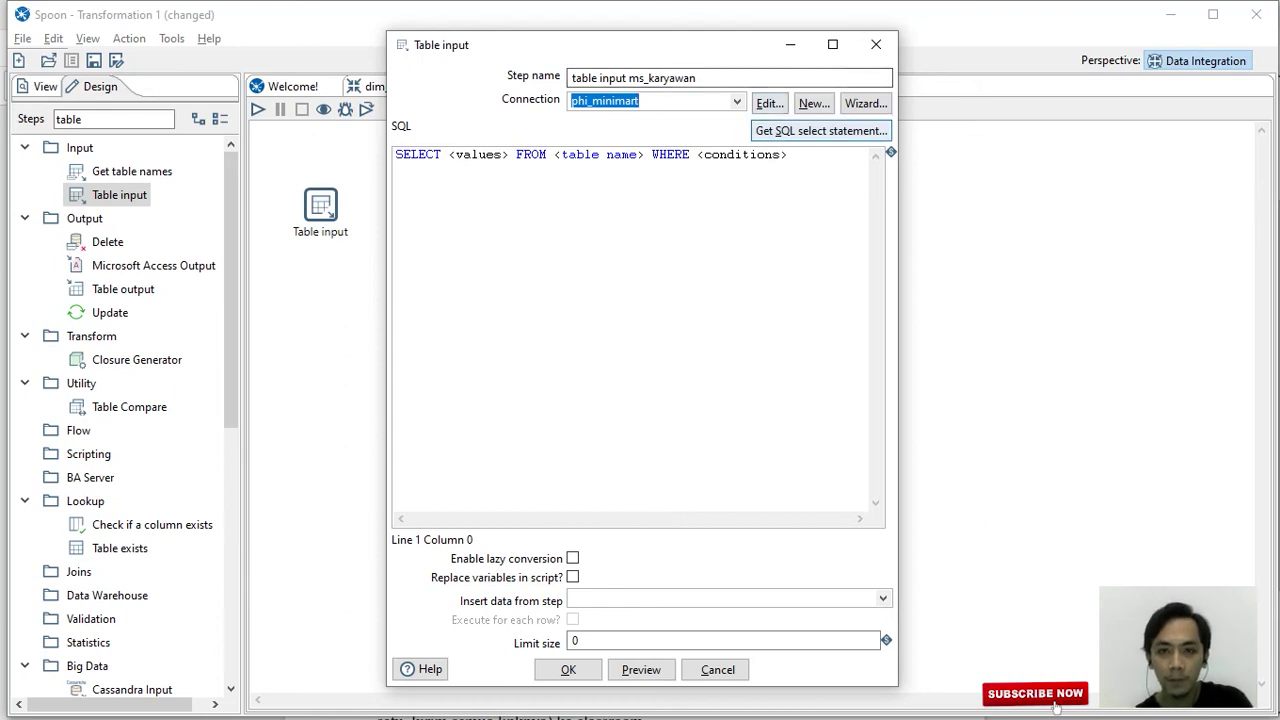
Generate the SELECT statement with all fields of the ms_karyawan table and confirm the Table input settings.
{"action": "left_click", "coordinate": [820, 130]}
{"action": "key", "text": "Right"}
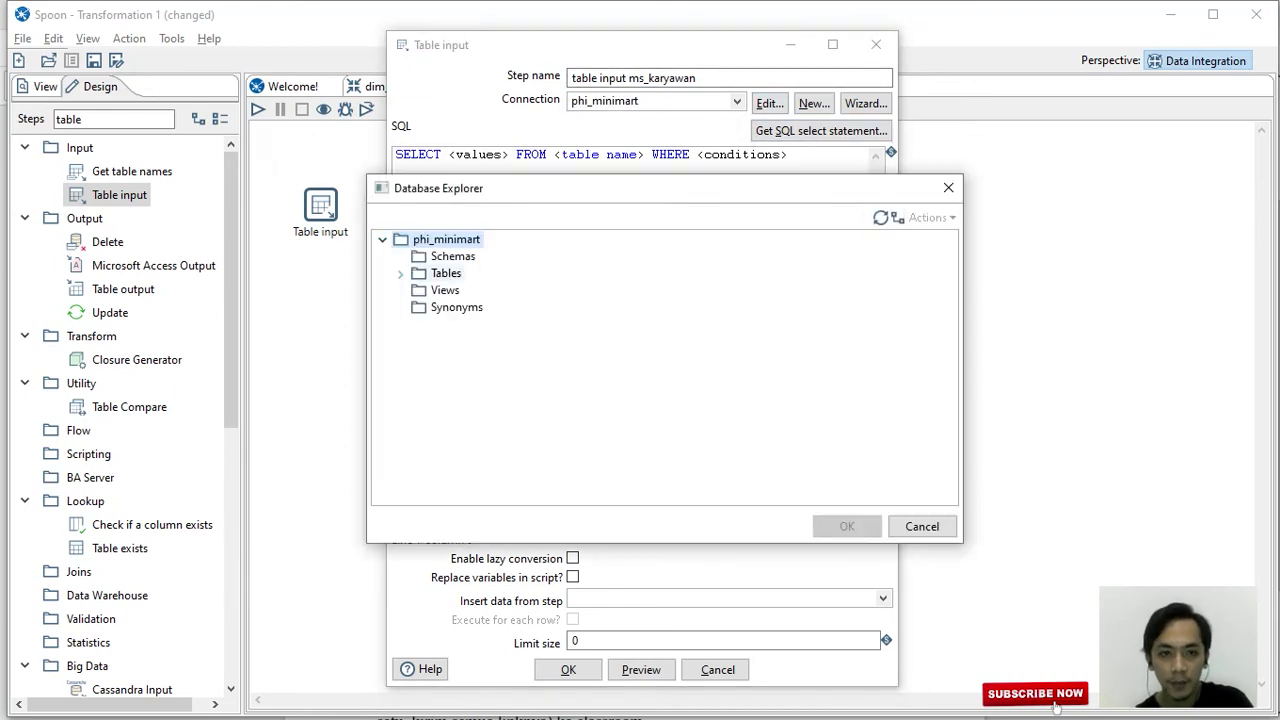
{"action": "key", "text": "Down"}
{"action": "key", "text": "Down"}
{"action": "key", "text": "Right"}
{"action": "key", "text": "Down"}
{"action": "key", "text": "Down"}
{"action": "key", "text": "Down"}
{"action": "key", "text": "Down"}
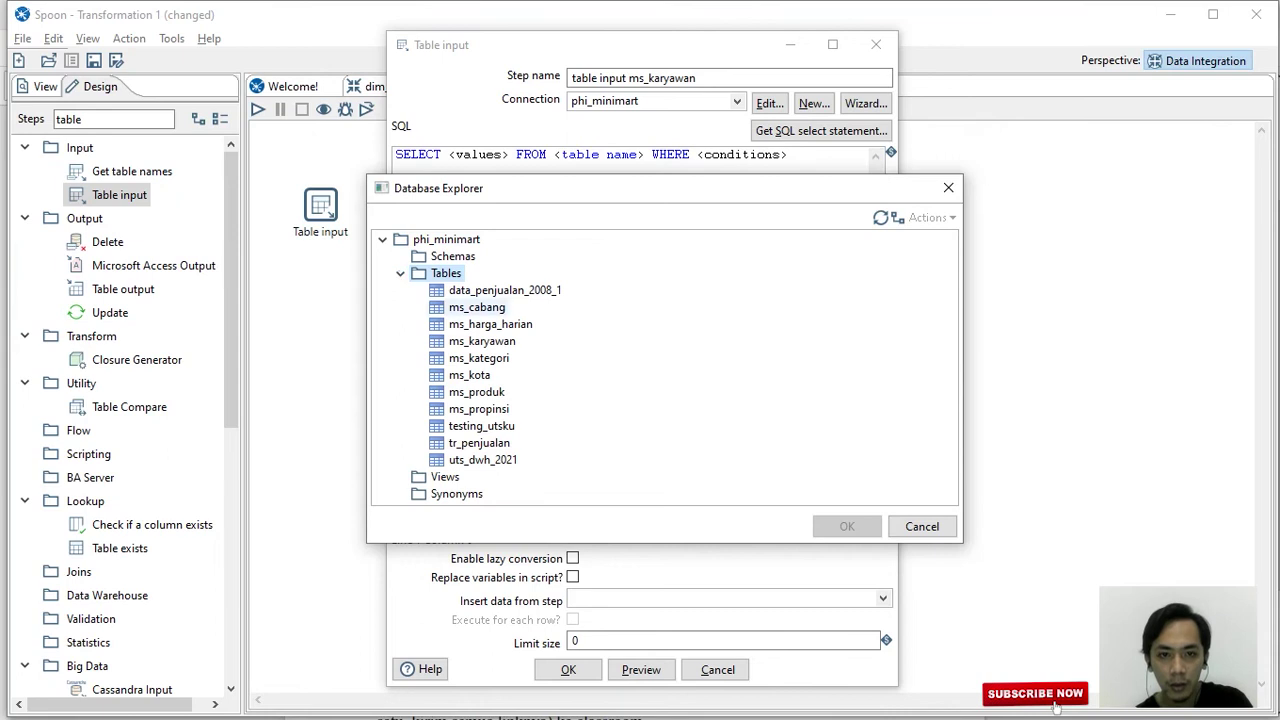
{"action": "key", "text": "Return"}
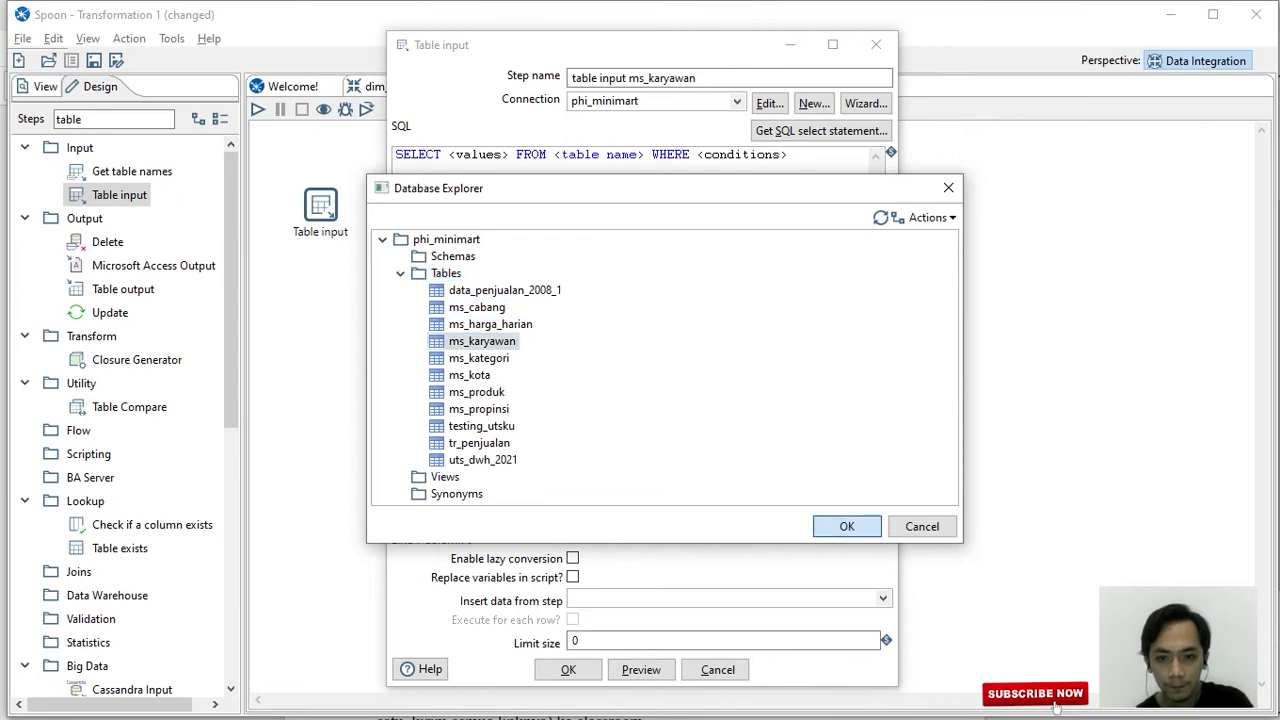
{"action": "key", "text": "Return"}
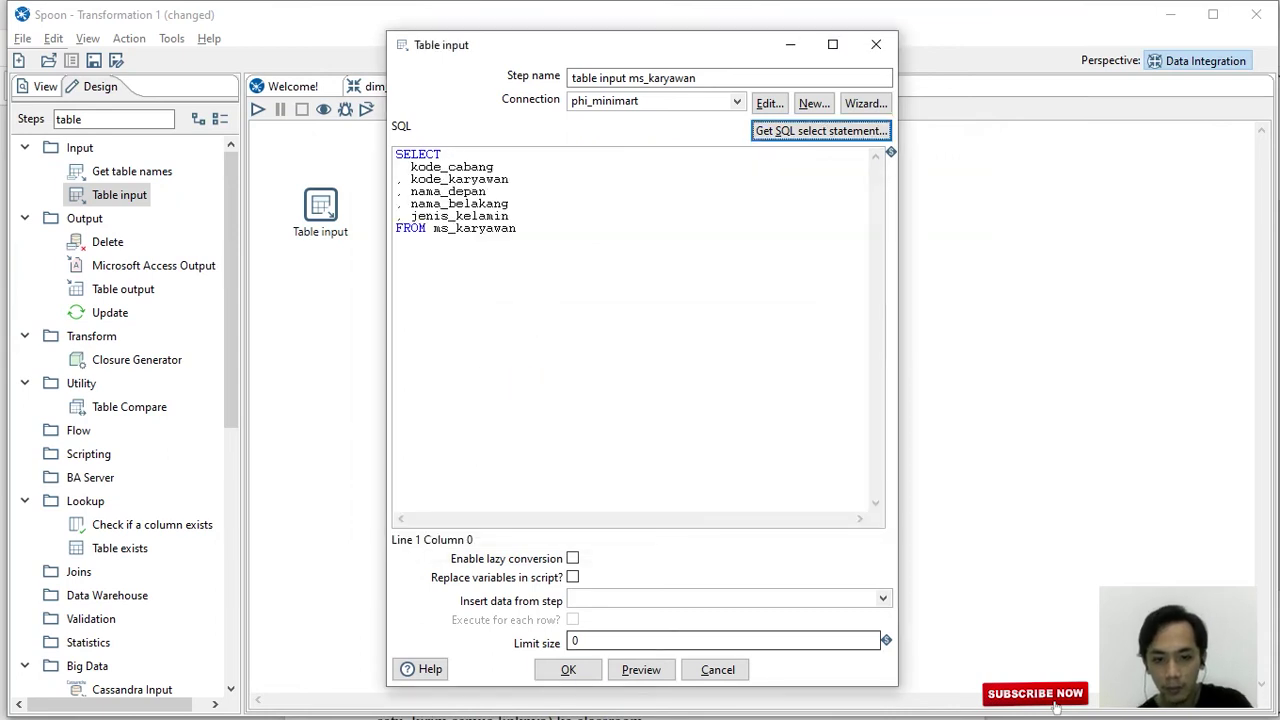
{"action": "key", "text": "Return"}
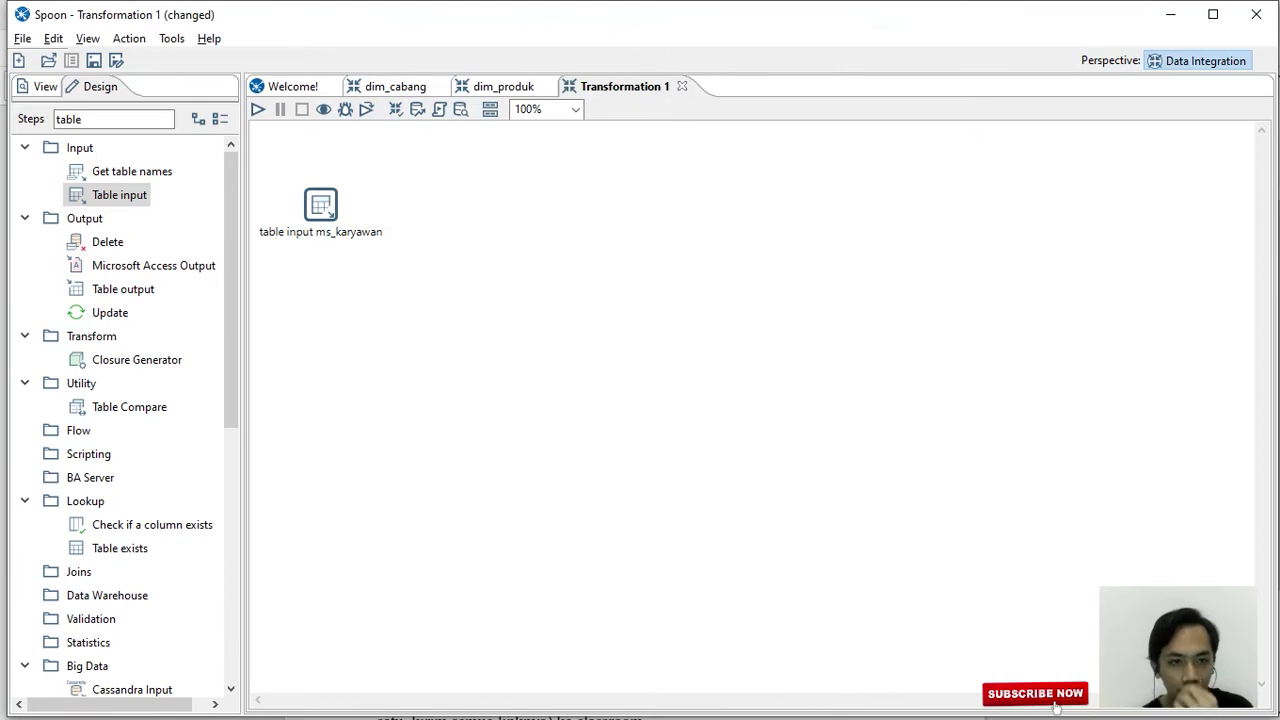
Add a second Table input step below the ms_karyawan input, named Table input ms_cabang, using the phi_minimart connection.
{"action": "left_click_drag", "start_coordinate": [119, 195], "coordinate": [324, 356]}
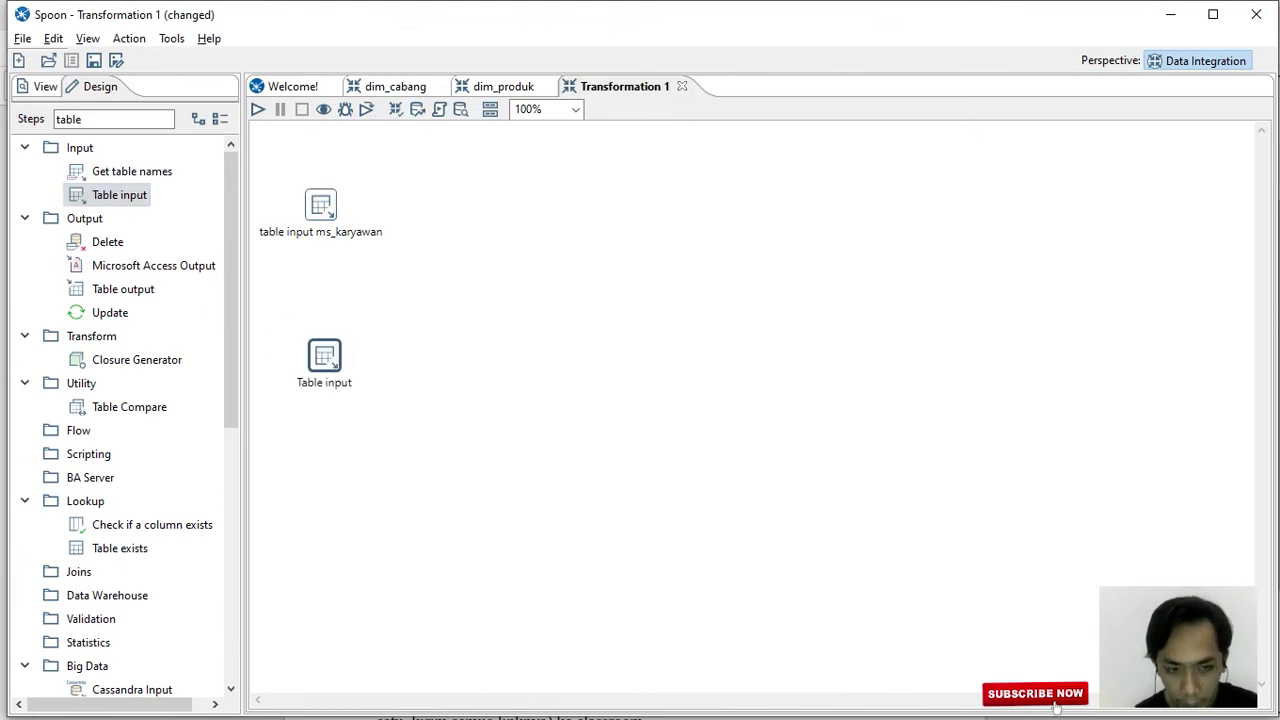
{"action": "double_click", "coordinate": [324, 356]}
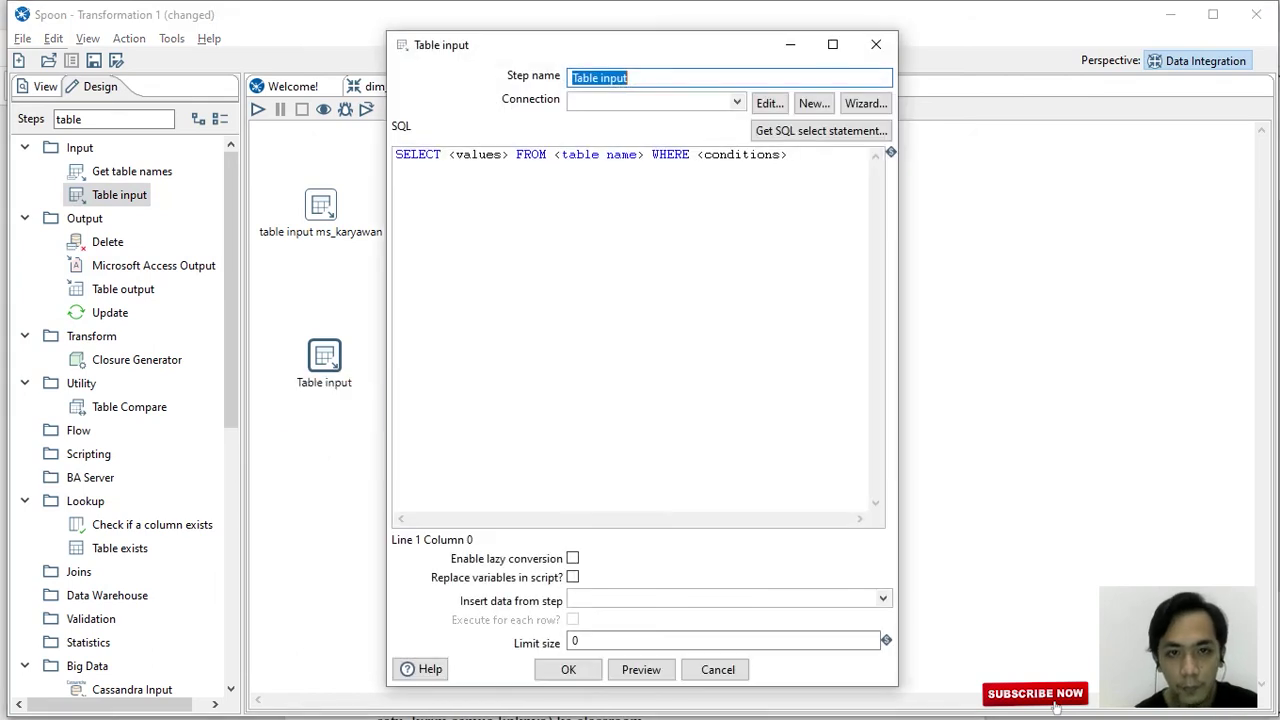
{"action": "key", "text": "End"}
{"action": "type", "text": "ms"}
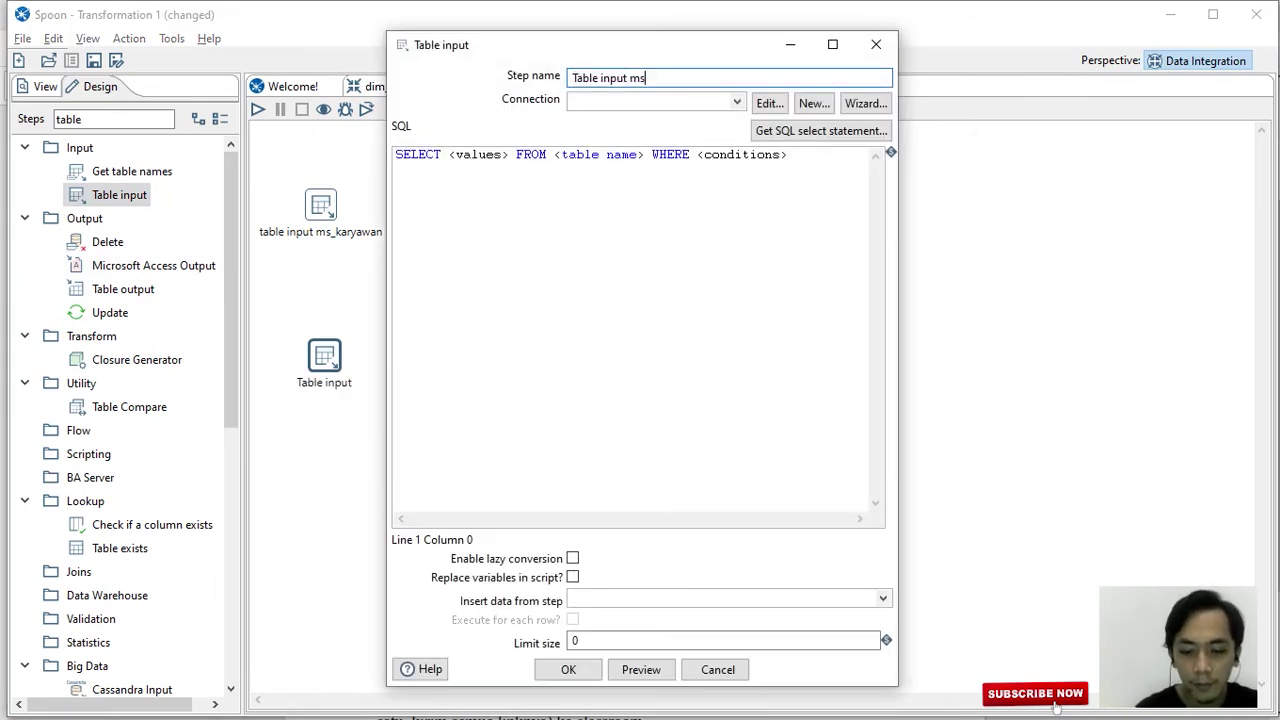
{"action": "type", "text": "_caban"}
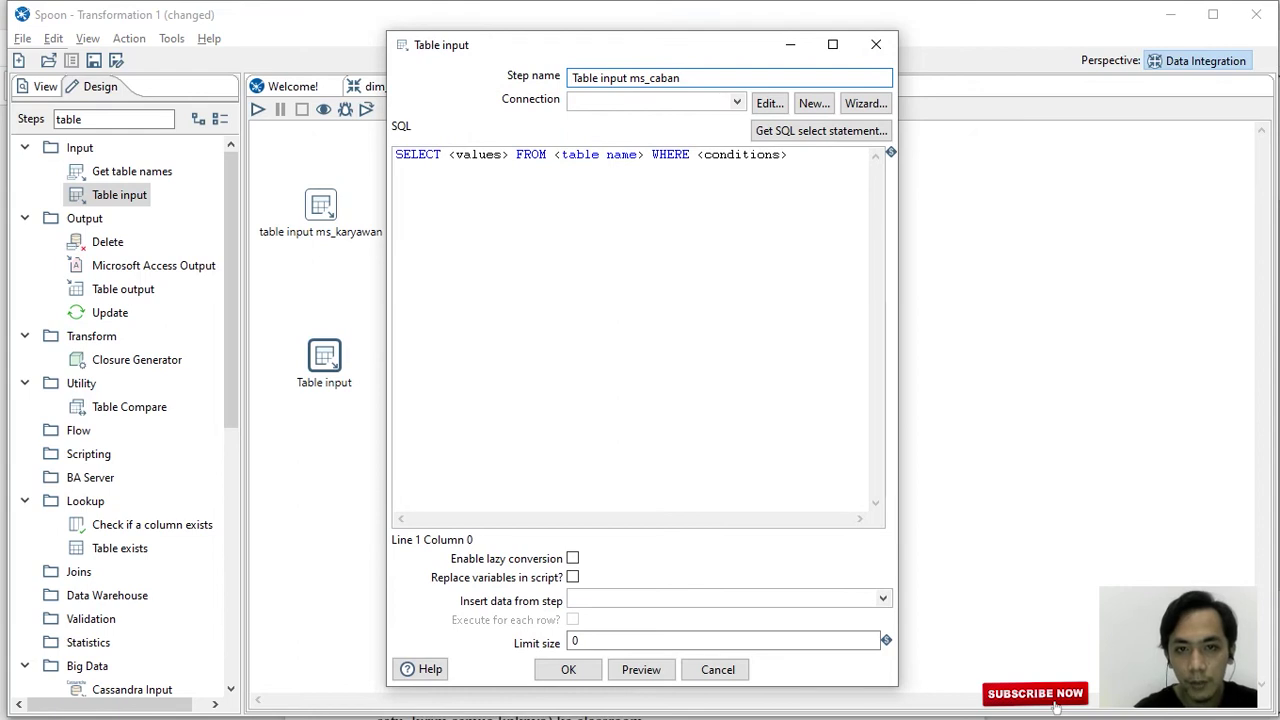
{"action": "type", "text": "g"}
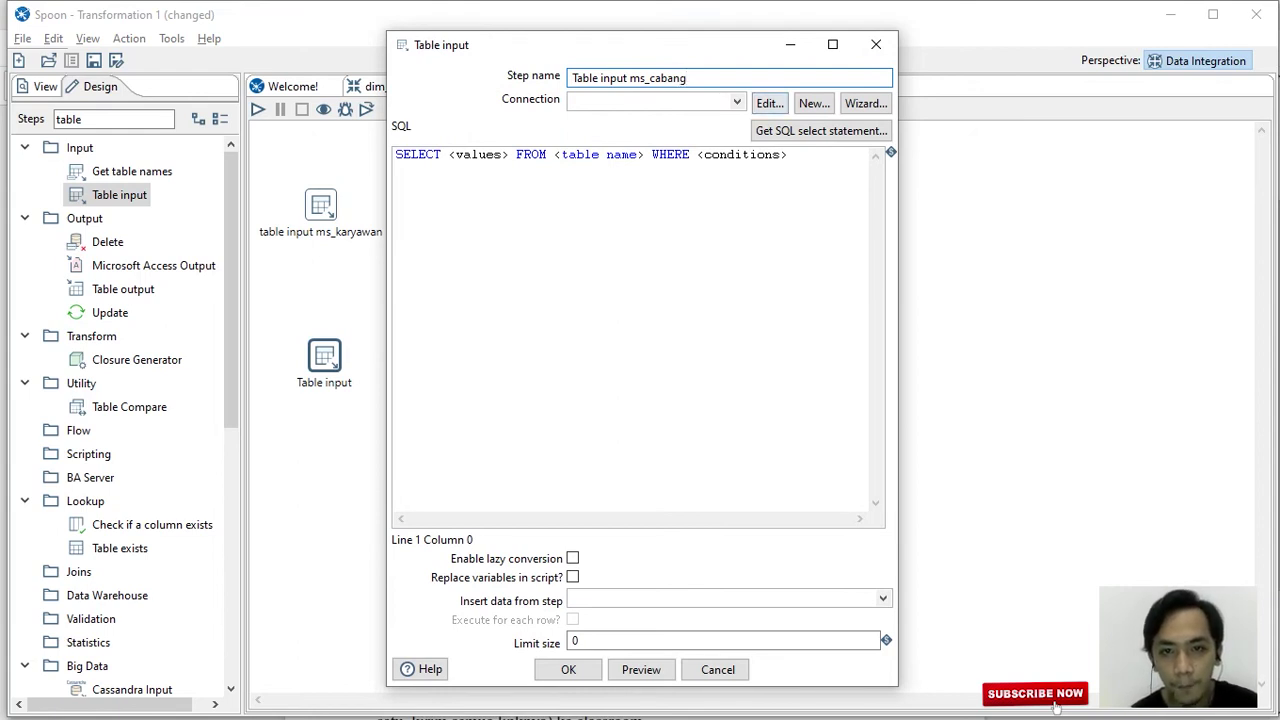
{"action": "left_click", "coordinate": [737, 101]}
{"action": "left_click", "coordinate": [603, 119]}
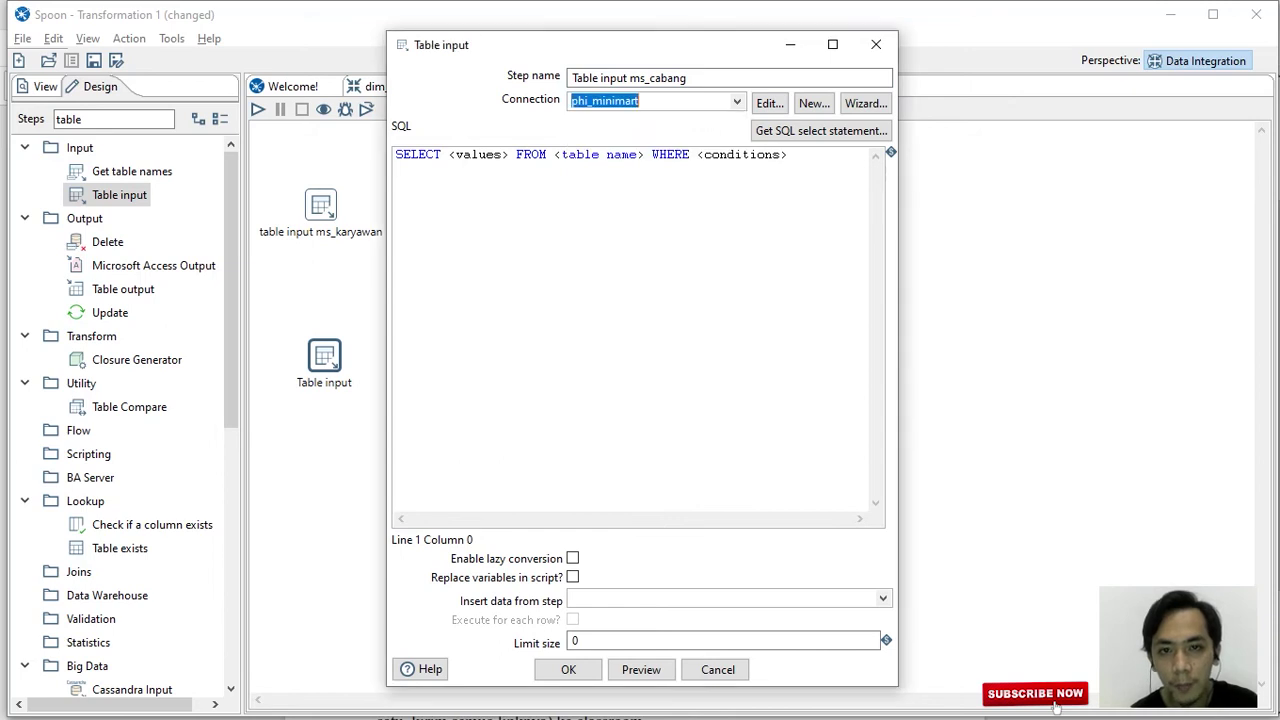
Generate the SELECT statement with all field names of the ms_cabang table, confirm it, and align the step beneath the ms_karyawan input.
{"action": "left_click", "coordinate": [820, 130]}
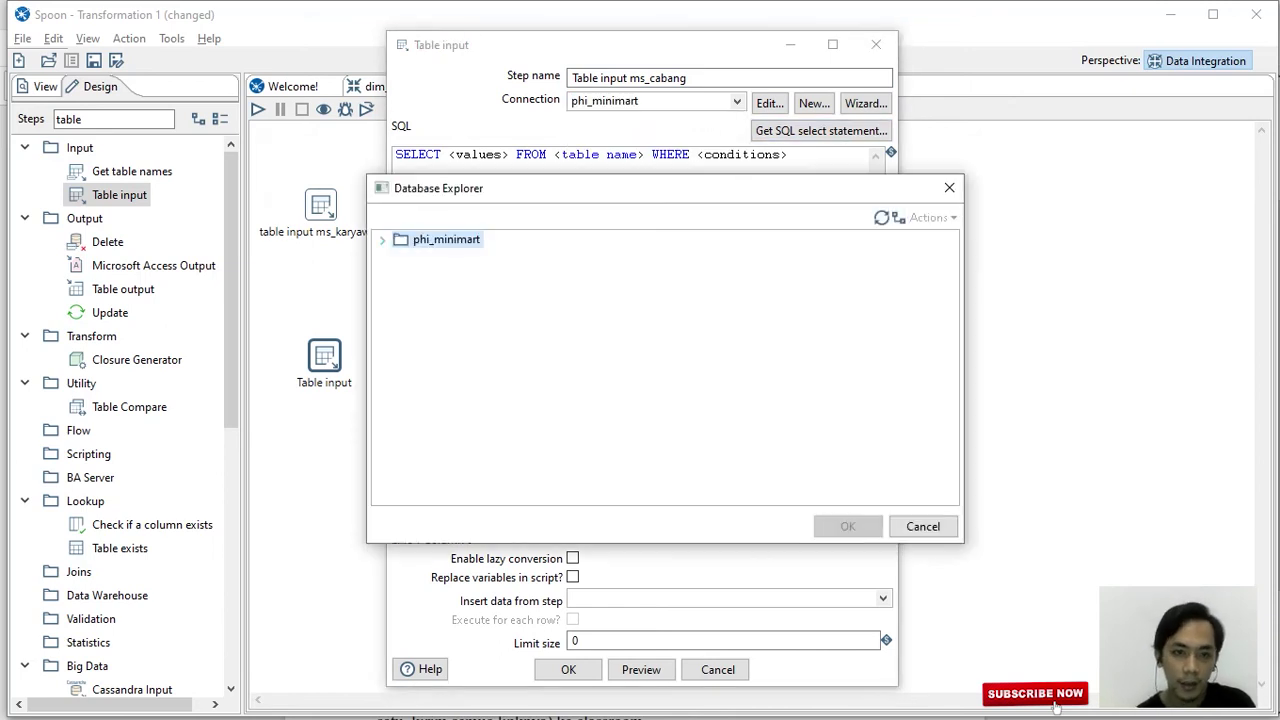
{"action": "left_click", "coordinate": [382, 239]}
{"action": "key", "text": "Down"}
{"action": "key", "text": "Down"}
{"action": "key", "text": "Right"}
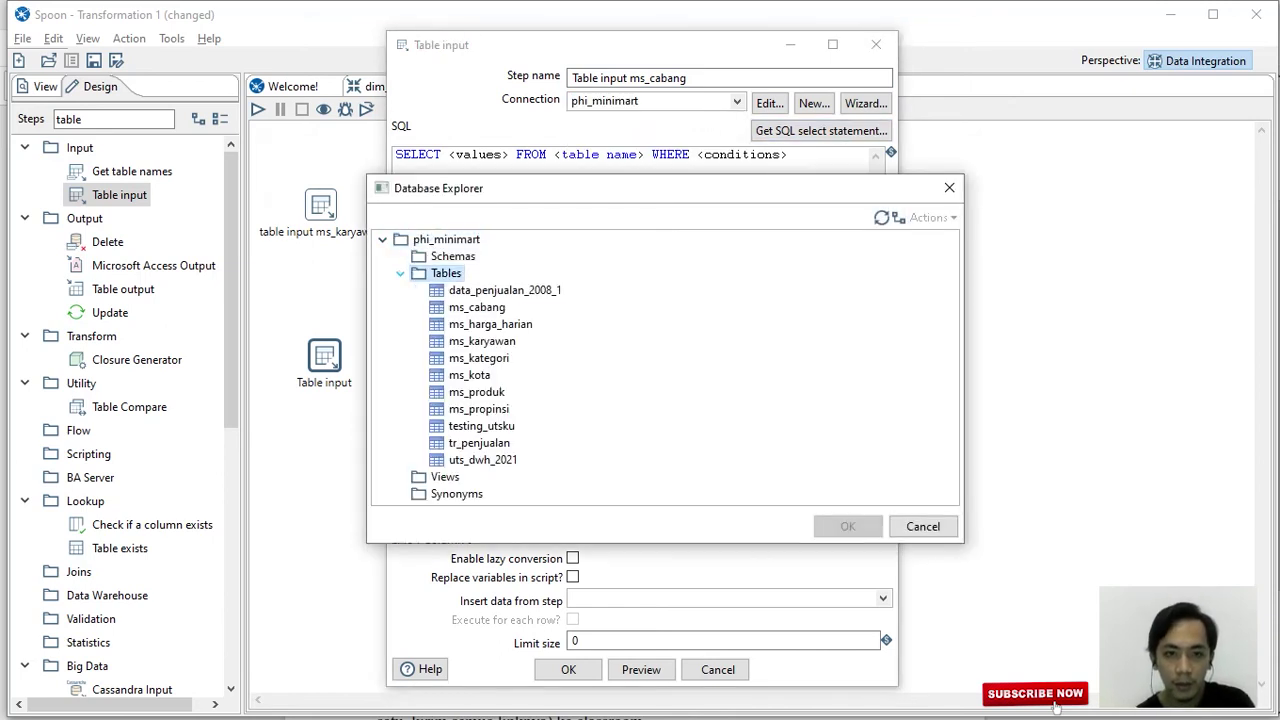
{"action": "key", "text": "Down"}
{"action": "key", "text": "Down"}
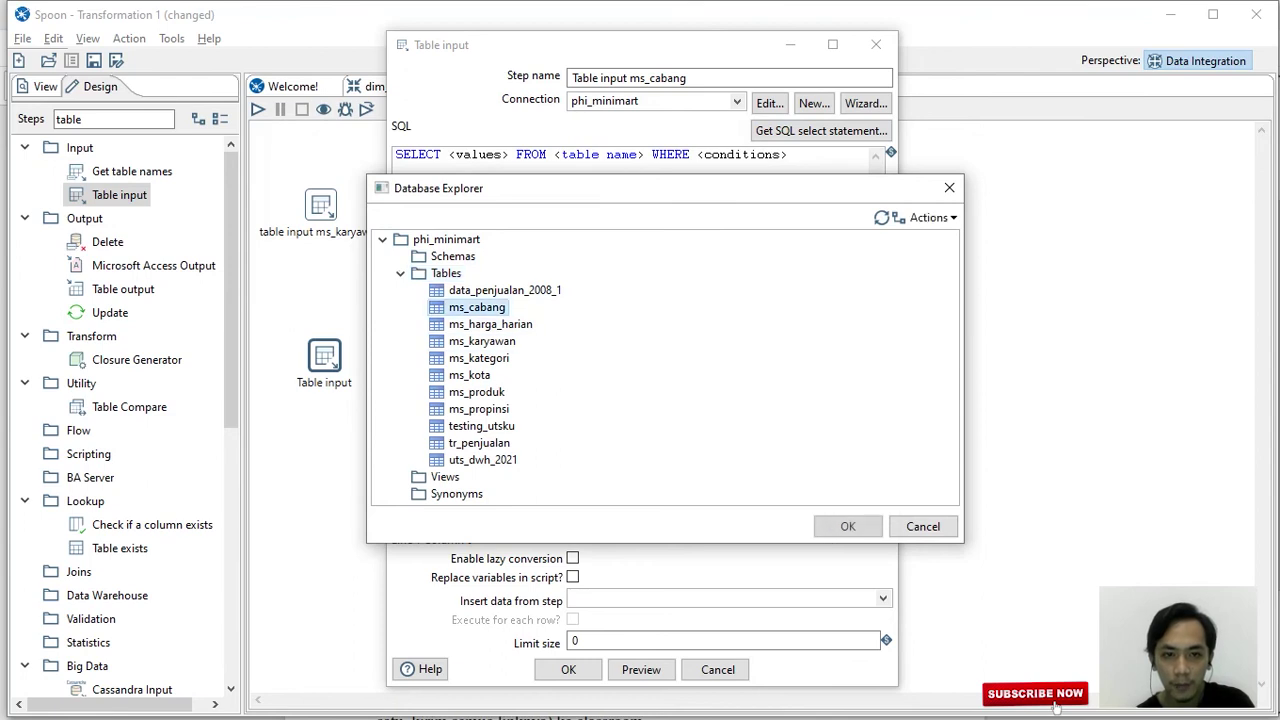
{"action": "key", "text": "Return"}
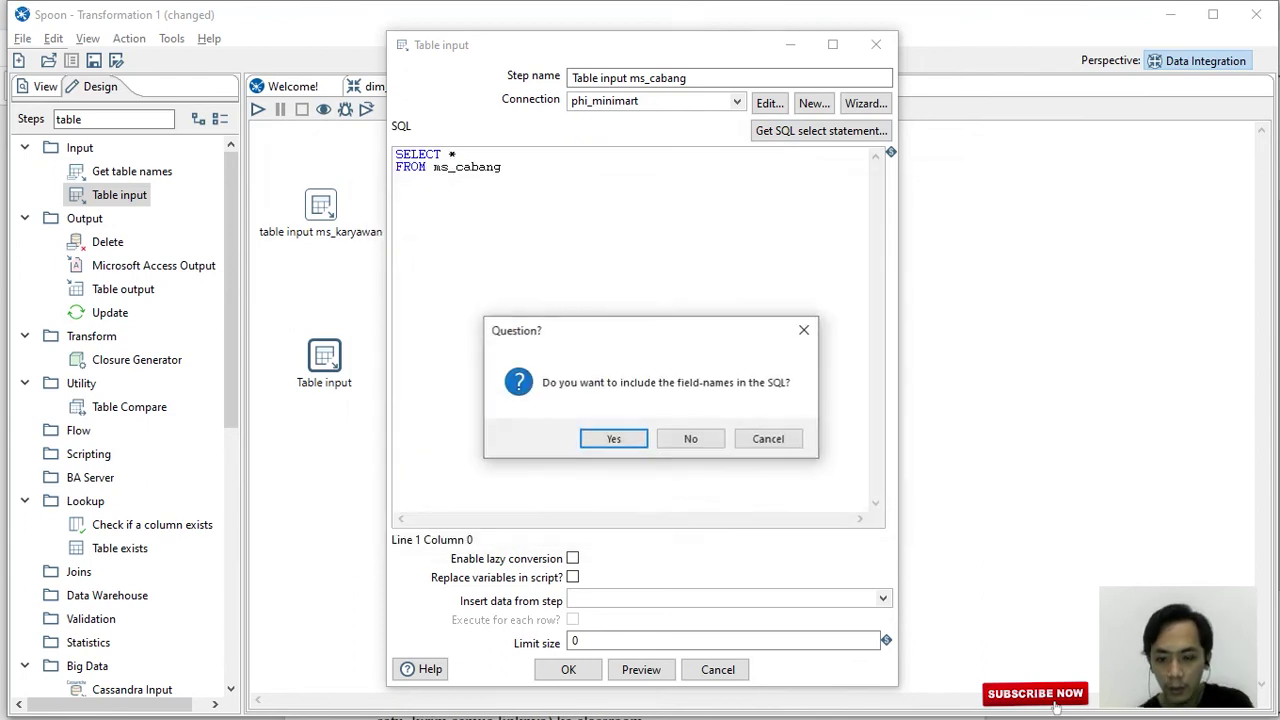
{"action": "key", "text": "Return"}
{"action": "key", "text": "Return"}
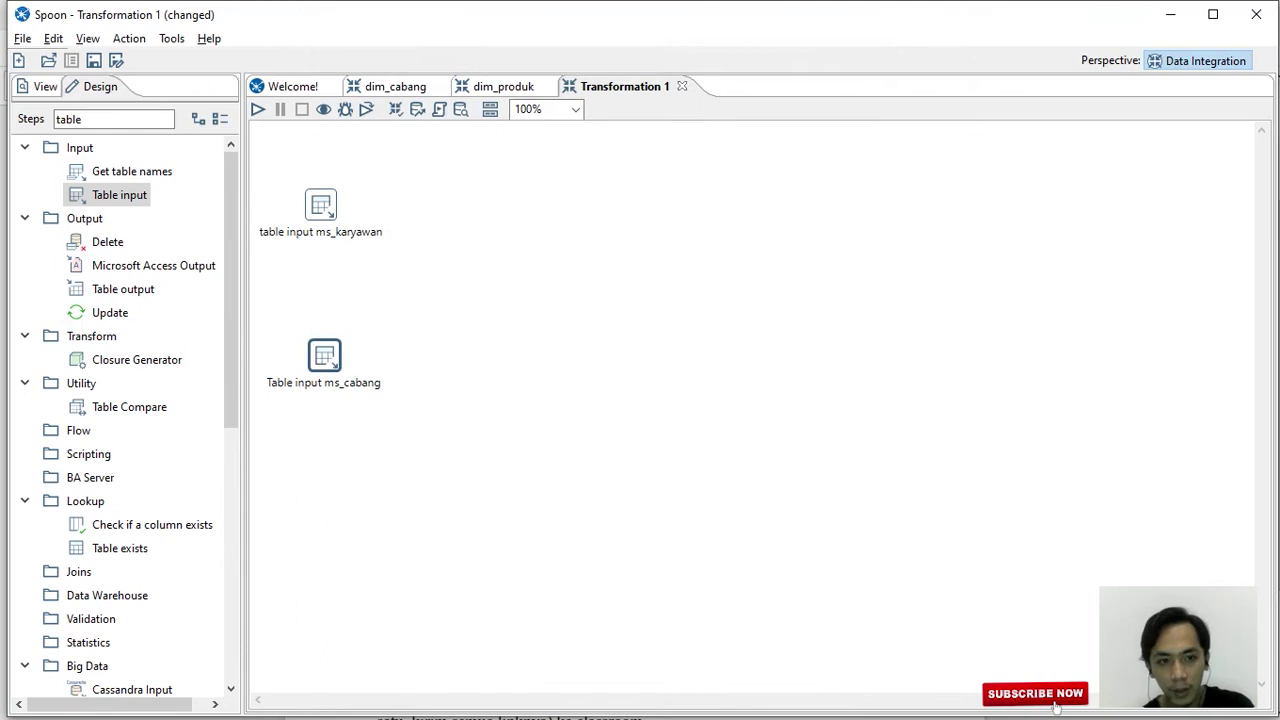
{"action": "left_click_drag", "start_coordinate": [324, 355], "coordinate": [321, 329]}
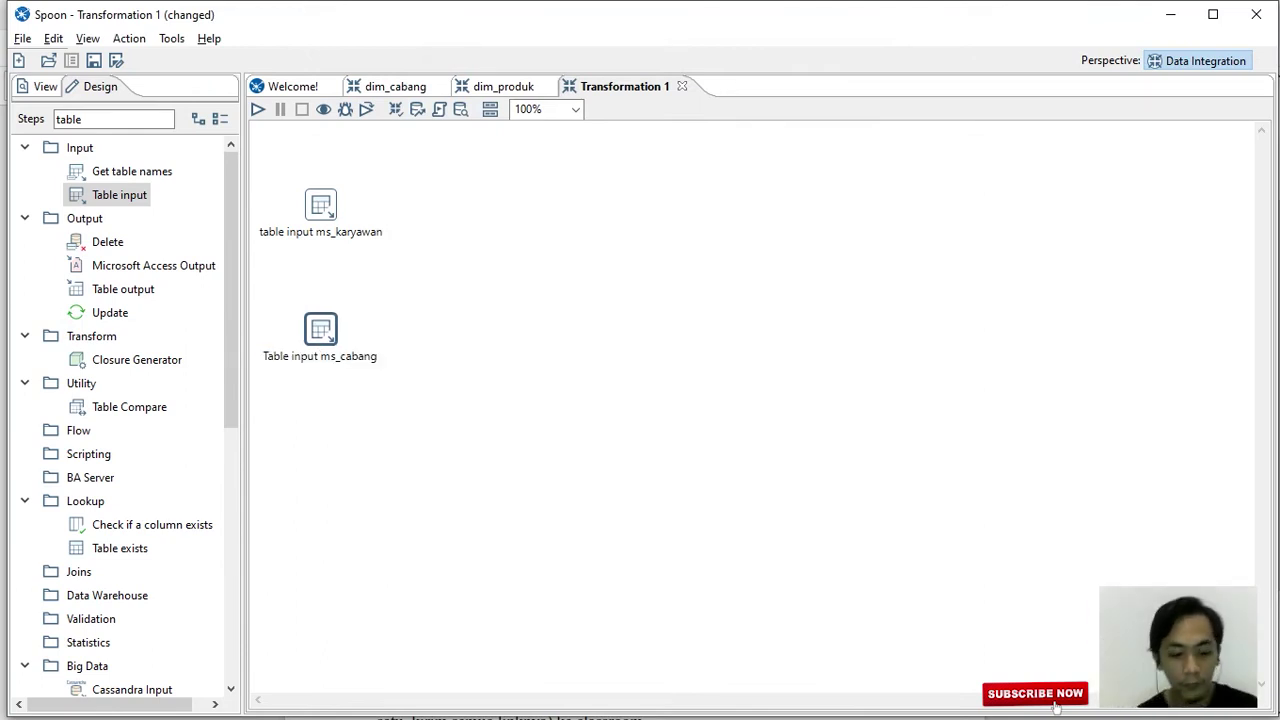
Switch to the ERD in draw.io, check dim_karyawan's fields and stream lookup inputs again, and return to Spoon.
{"action": "key", "text": "alt+Tab"}
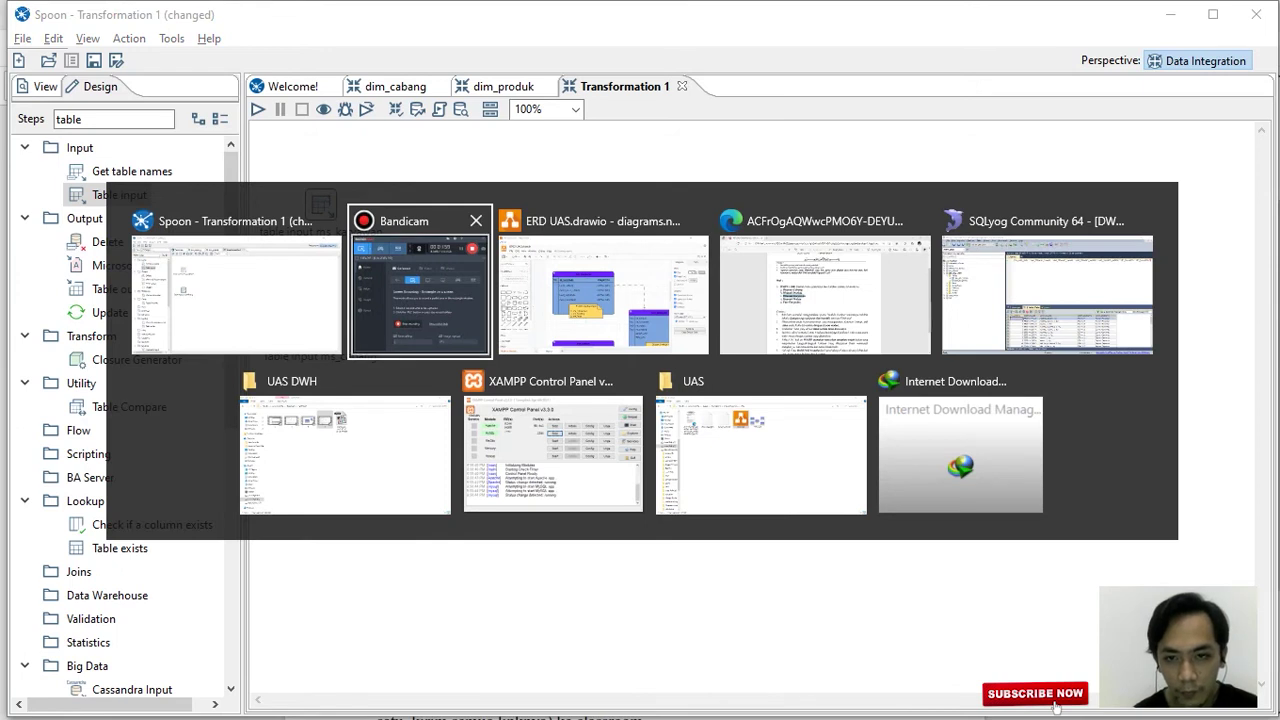
{"action": "key", "text": "Tab"}
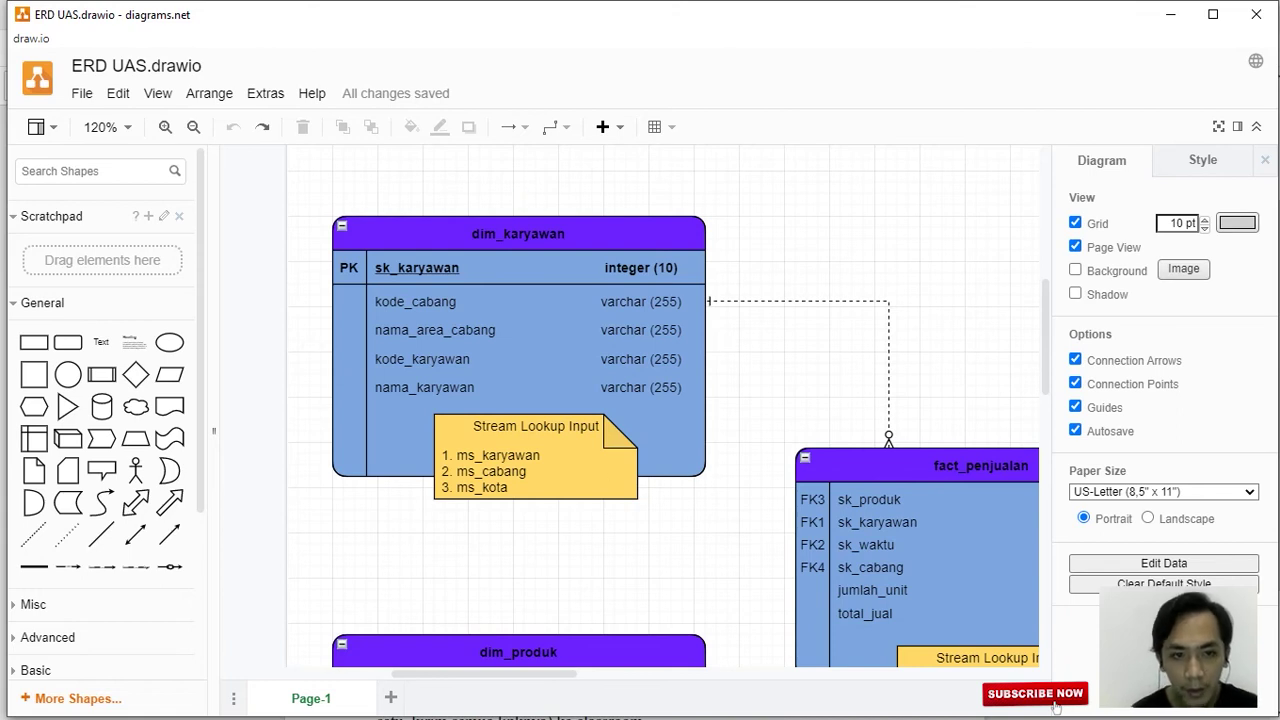
{"action": "key", "text": "alt+Tab"}
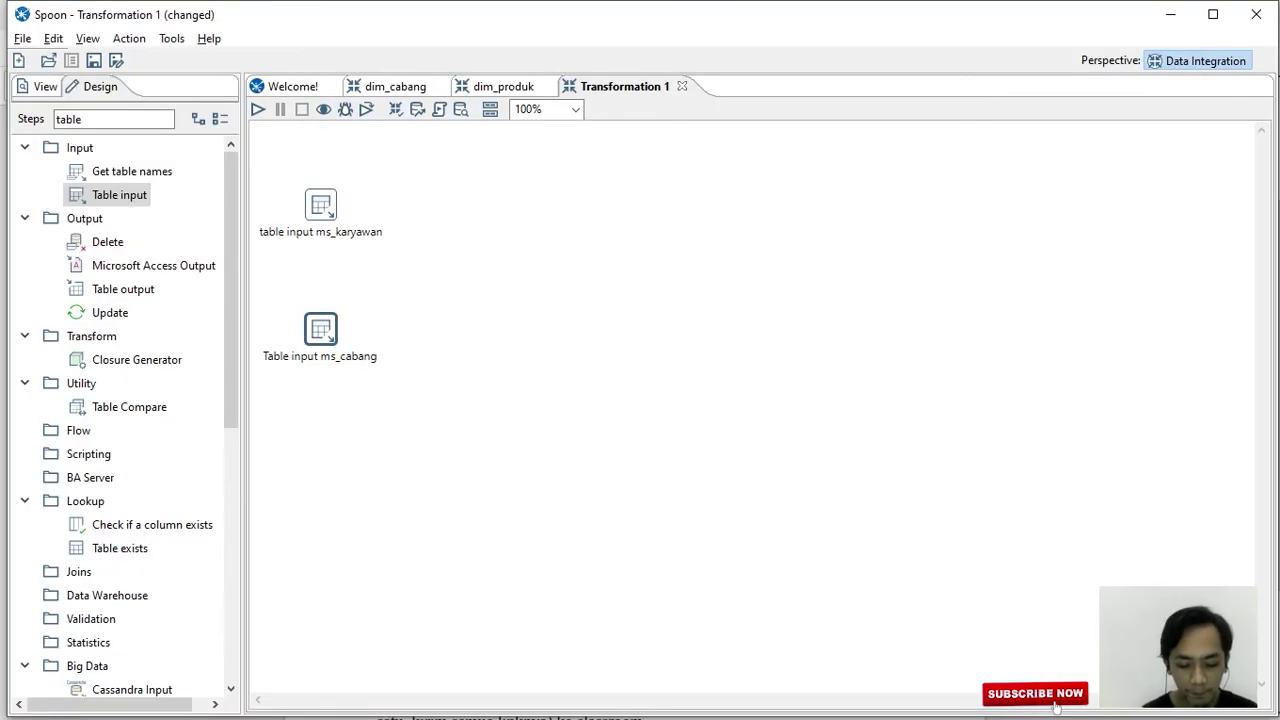
Find the Modified Java Script Value step by searching for java and place it on the canvas beside the two table inputs.
{"action": "left_click", "coordinate": [82, 119]}
{"action": "key", "text": "BackSpace"}
{"action": "key", "text": "BackSpace"}
{"action": "key", "text": "BackSpace"}
{"action": "key", "text": "BackSpace"}
{"action": "key", "text": "BackSpace"}
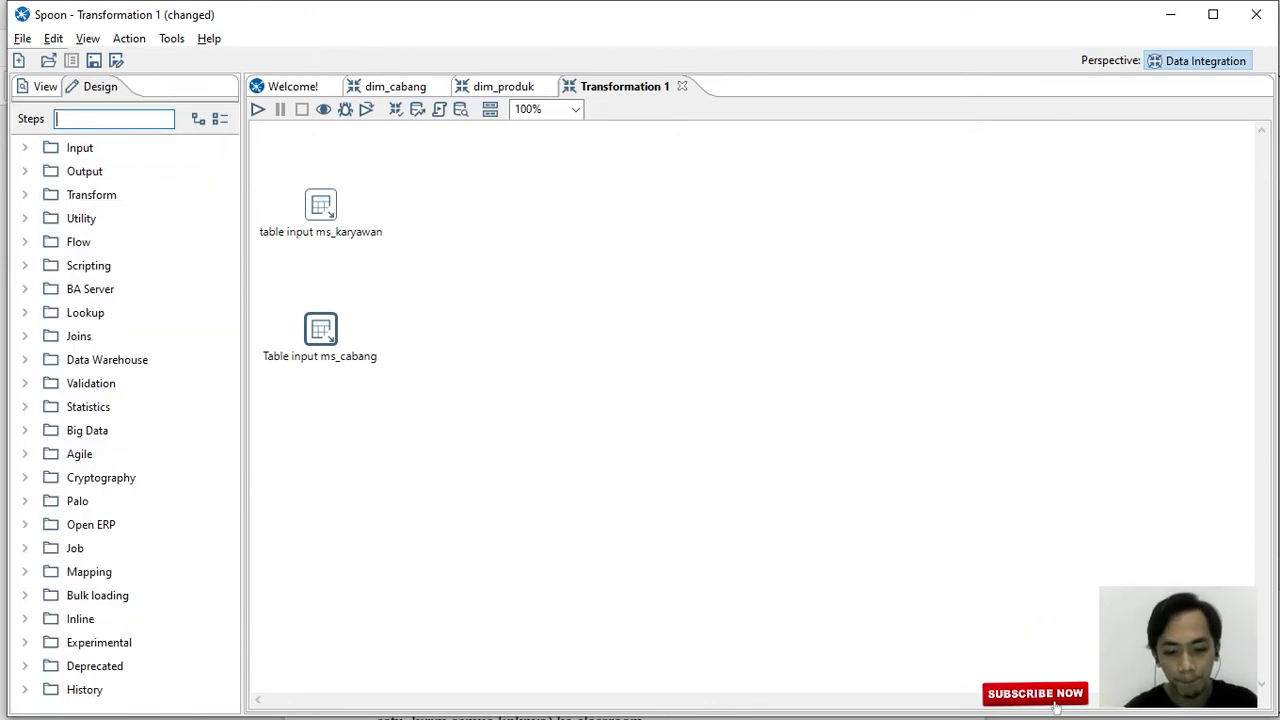
{"action": "type", "text": "java"}
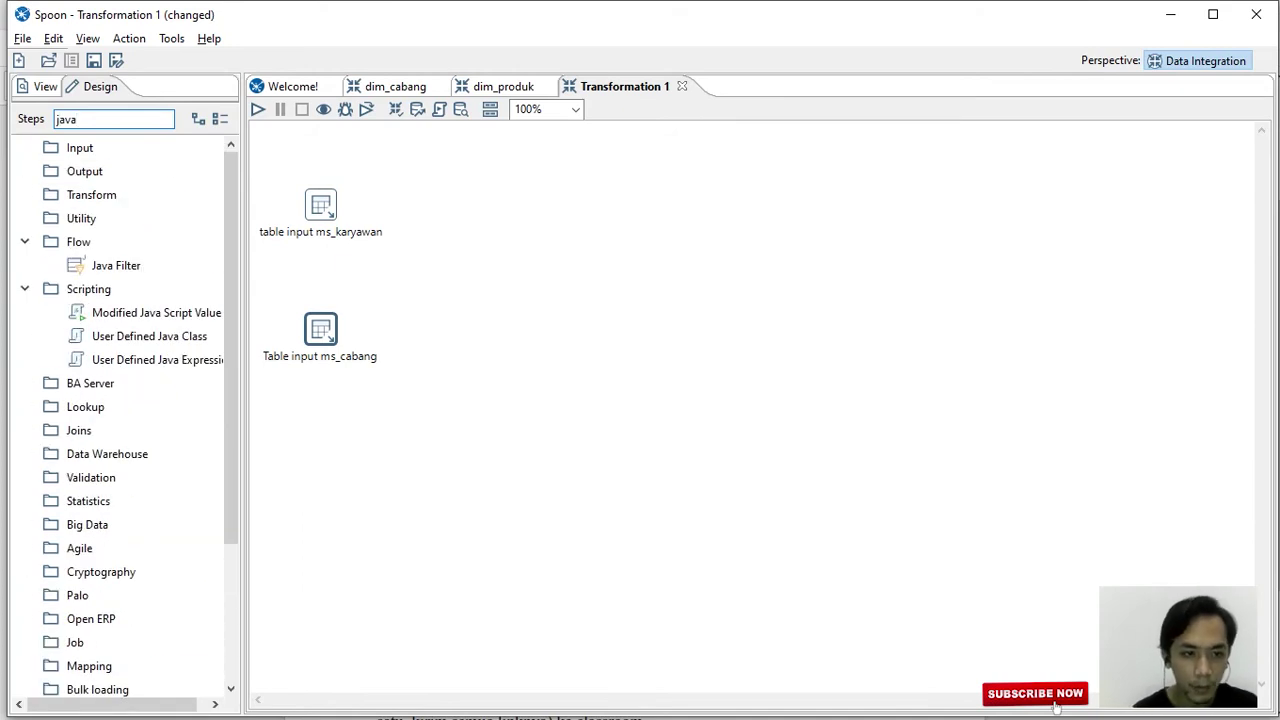
{"action": "left_click", "coordinate": [156, 312]}
{"action": "left_click_drag", "start_coordinate": [156, 312], "coordinate": [471, 277]}
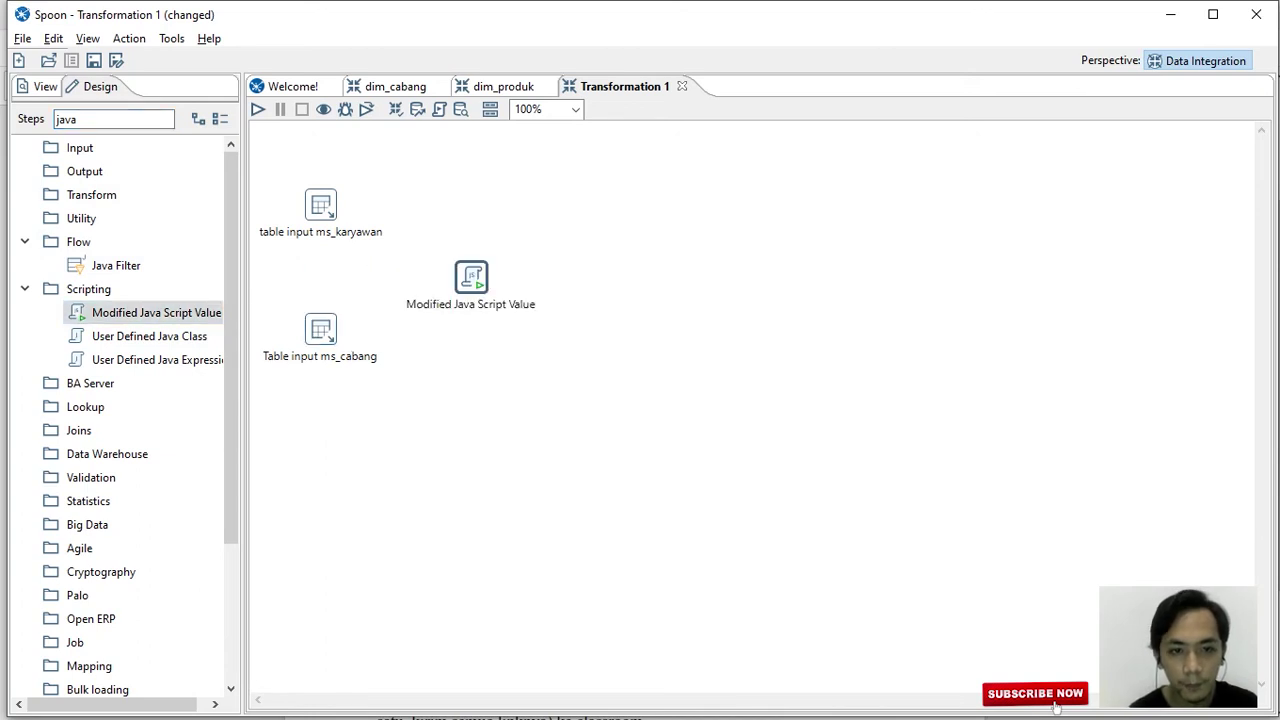
{"action": "mouse_move", "coordinate": [471, 277]}
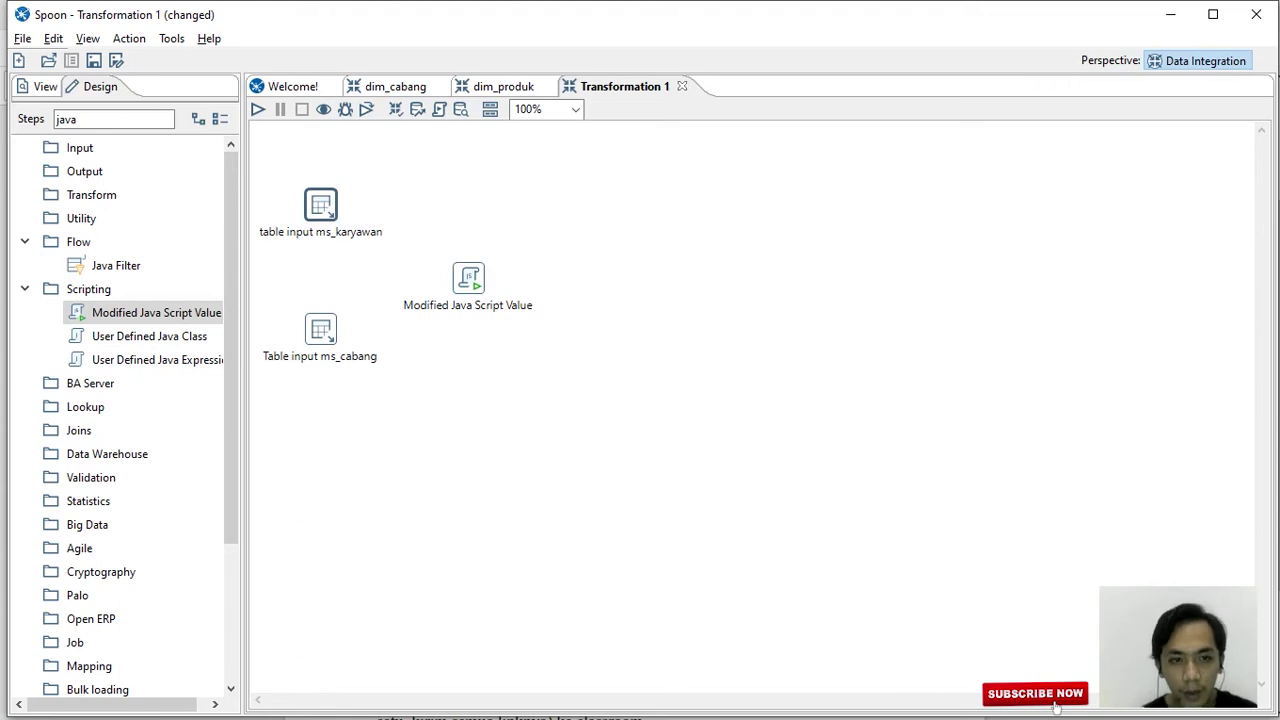
Connect both the ms_karyawan and ms_cabang table inputs to the Modified Java Script Value step.
{"action": "mouse_move", "coordinate": [320, 205]}
{"action": "left_click_drag", "start_coordinate": [343, 263], "coordinate": [468, 278]}
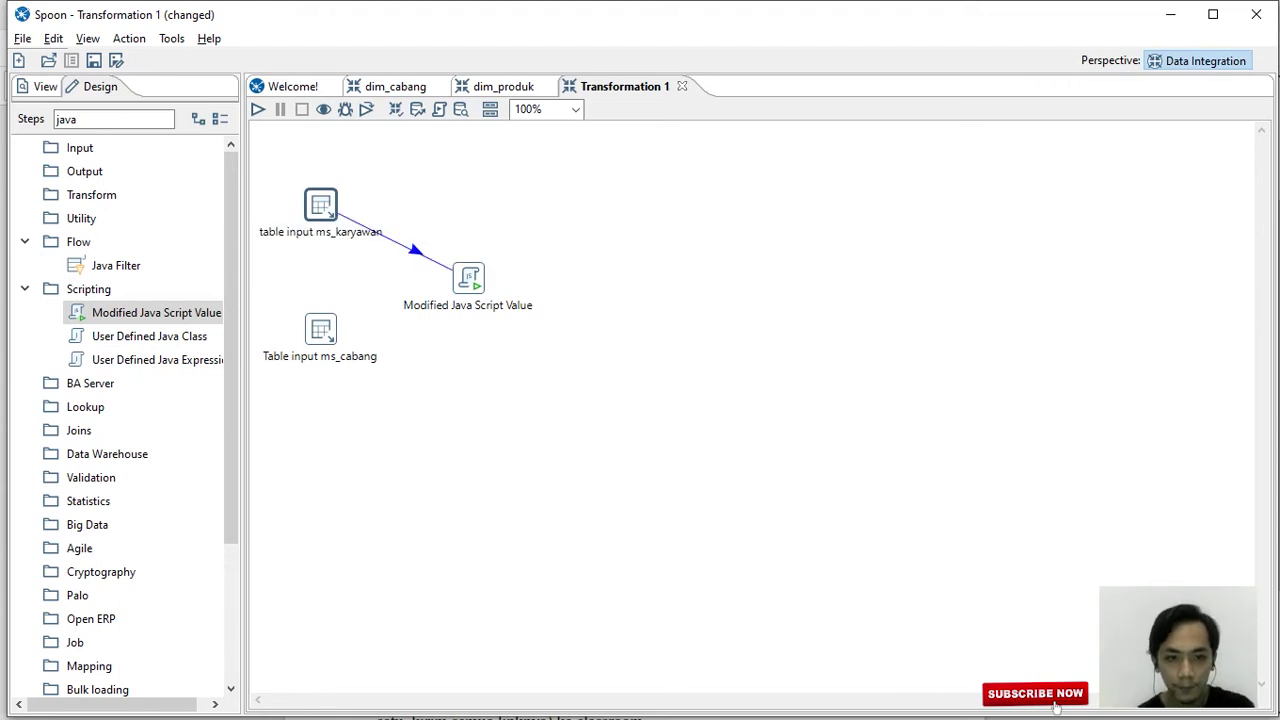
{"action": "mouse_move", "coordinate": [320, 330]}
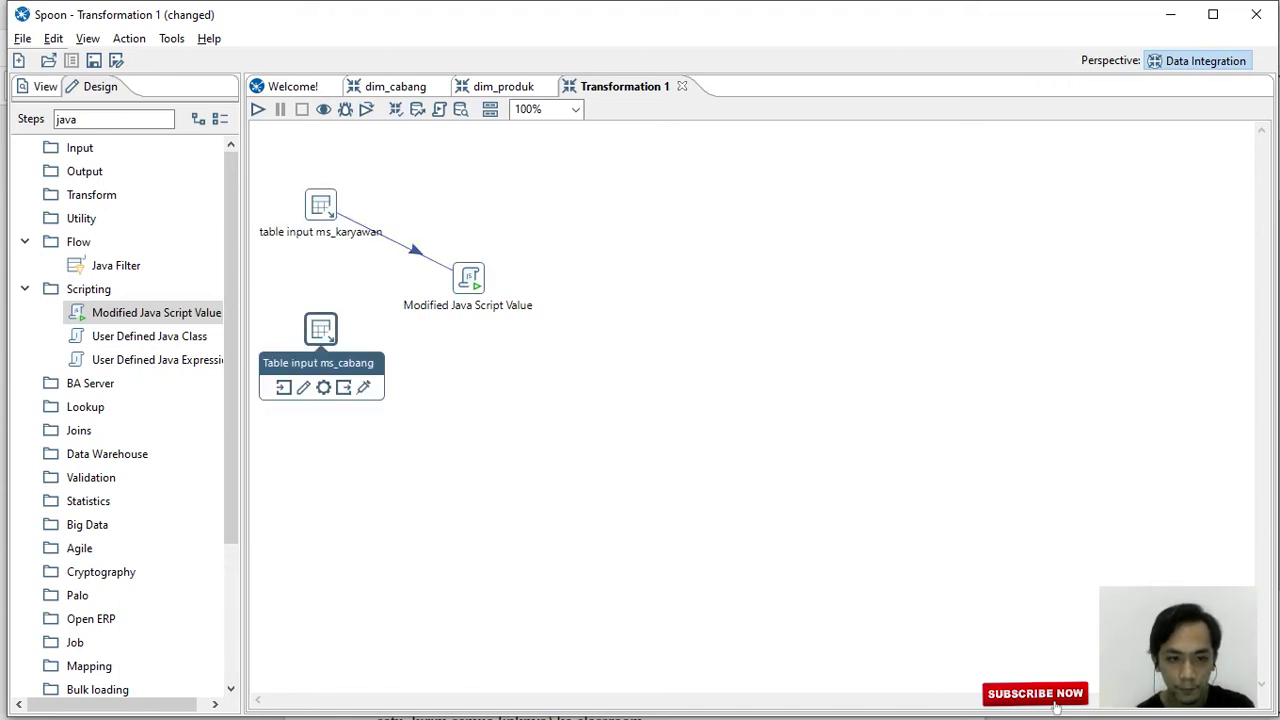
{"action": "mouse_move", "coordinate": [343, 387]}
{"action": "left_mouse_down"}
{"action": "mouse_move", "coordinate": [400, 312]}
{"action": "mouse_move", "coordinate": [468, 278]}
{"action": "left_mouse_up"}
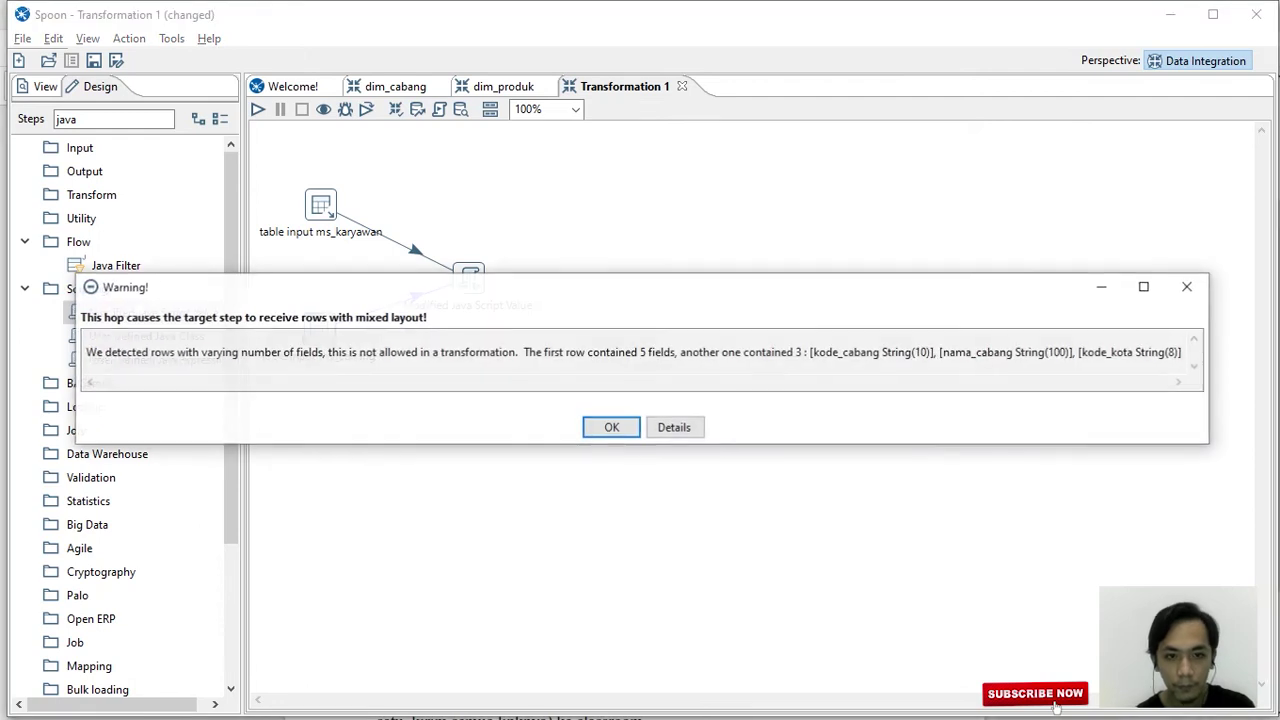
{"action": "key", "text": "Return"}
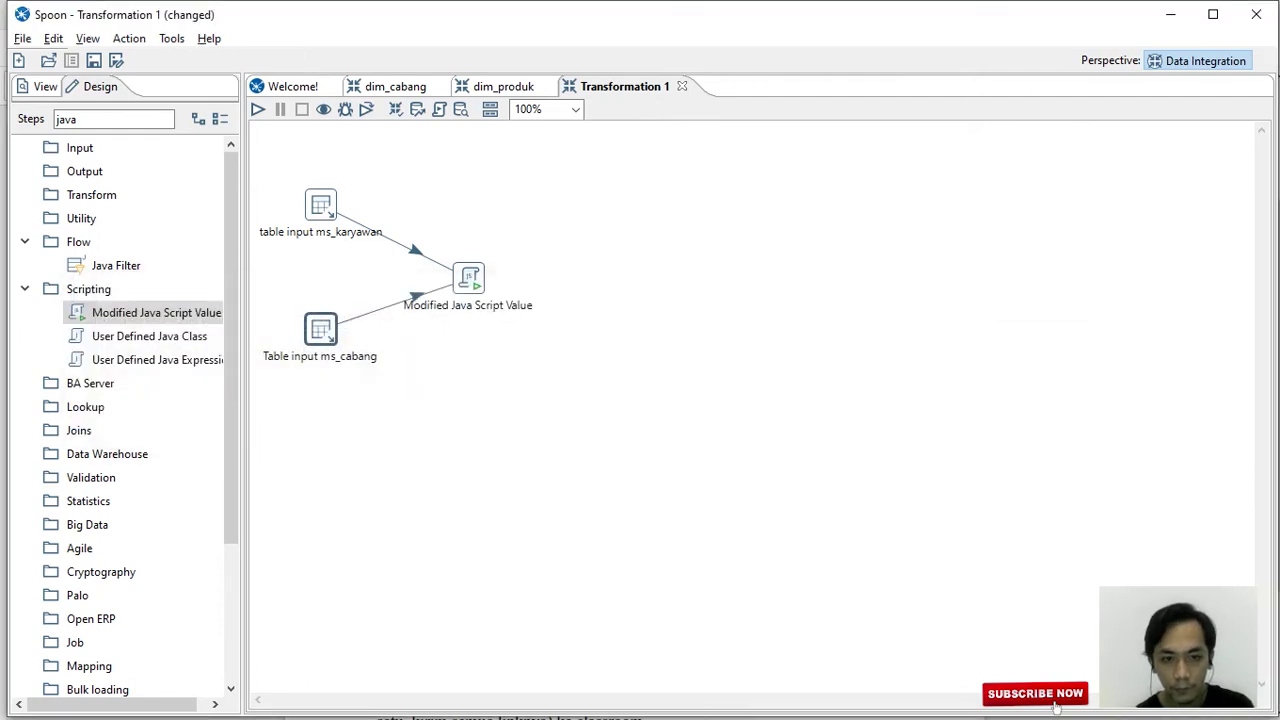
Rename the Modified Java Script Value step as java scrip nama_karyawan.
{"action": "double_click", "coordinate": [468, 278]}
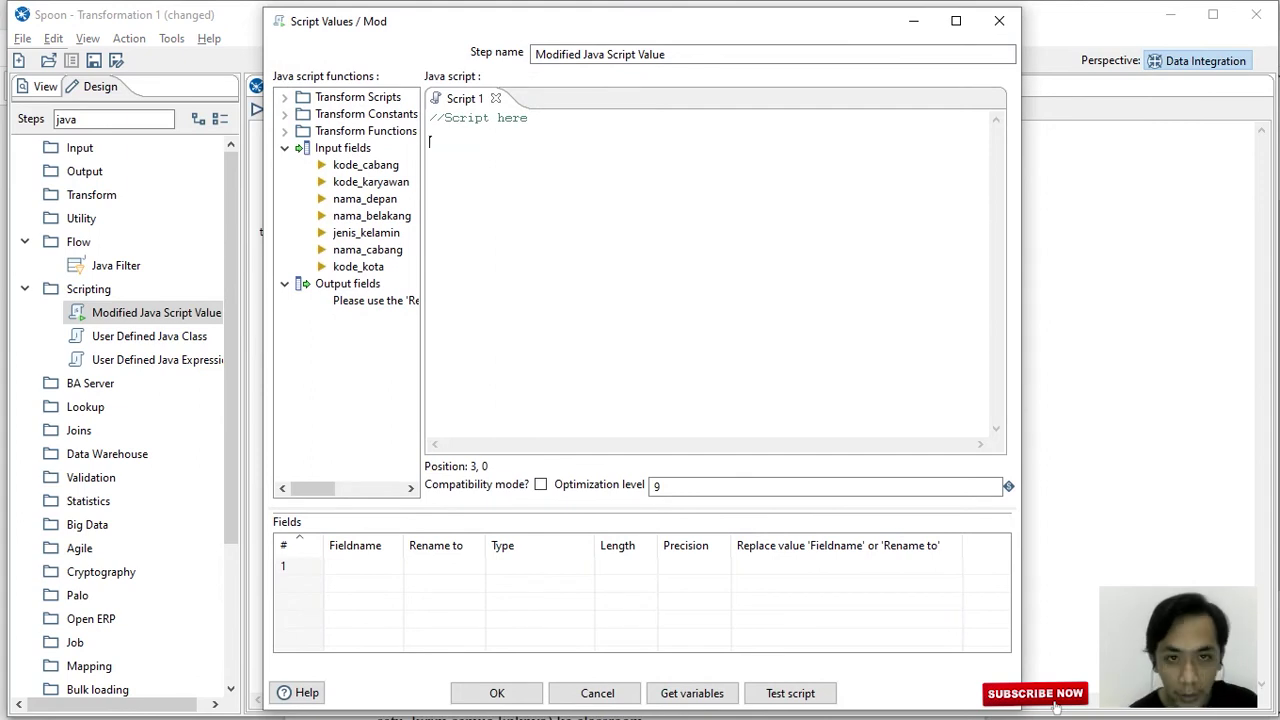
{"action": "left_click", "coordinate": [666, 54]}
{"action": "key", "text": "BackSpace"}
{"action": "key", "text": "BackSpace"}
{"action": "key", "text": "BackSpace"}
{"action": "key", "text": "BackSpace"}
{"action": "key", "text": "BackSpace"}
{"action": "key", "text": "BackSpace"}
{"action": "key", "text": "BackSpace"}
{"action": "key", "text": "BackSpace"}
{"action": "key", "text": "BackSpace"}
{"action": "key", "text": "BackSpace"}
{"action": "key", "text": "BackSpace"}
{"action": "key", "text": "BackSpace"}
{"action": "key", "text": "BackSpace"}
{"action": "key", "text": "BackSpace"}
{"action": "key", "text": "BackSpace"}
{"action": "key", "text": "BackSpace"}
{"action": "key", "text": "BackSpace"}
{"action": "key", "text": "BackSpace"}
{"action": "key", "text": "BackSpace"}
{"action": "key", "text": "BackSpace"}
{"action": "key", "text": "BackSpace"}
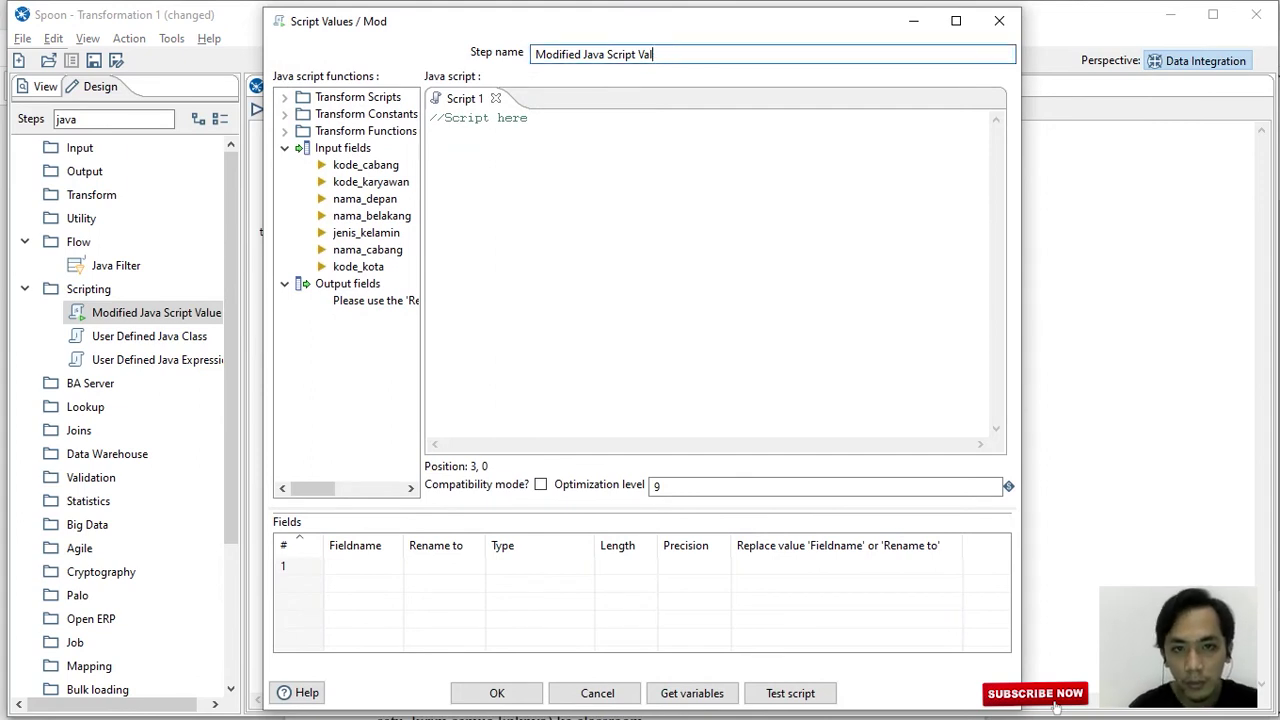
{"action": "type", "text": "java scrip nama"}
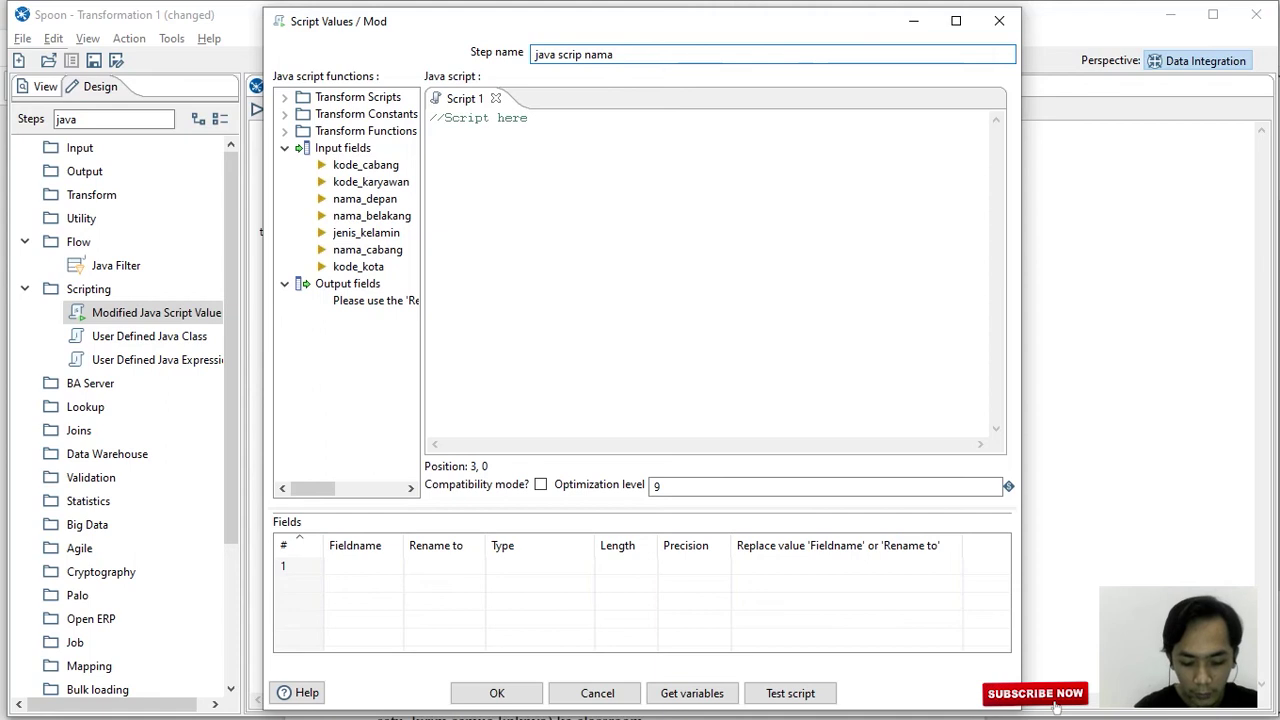
{"action": "type", "text": " kar"}
{"action": "key", "text": "BackSpace"}
{"action": "key", "text": "BackSpace"}
{"action": "key", "text": "BackSpace"}
{"action": "key", "text": "BackSpace"}
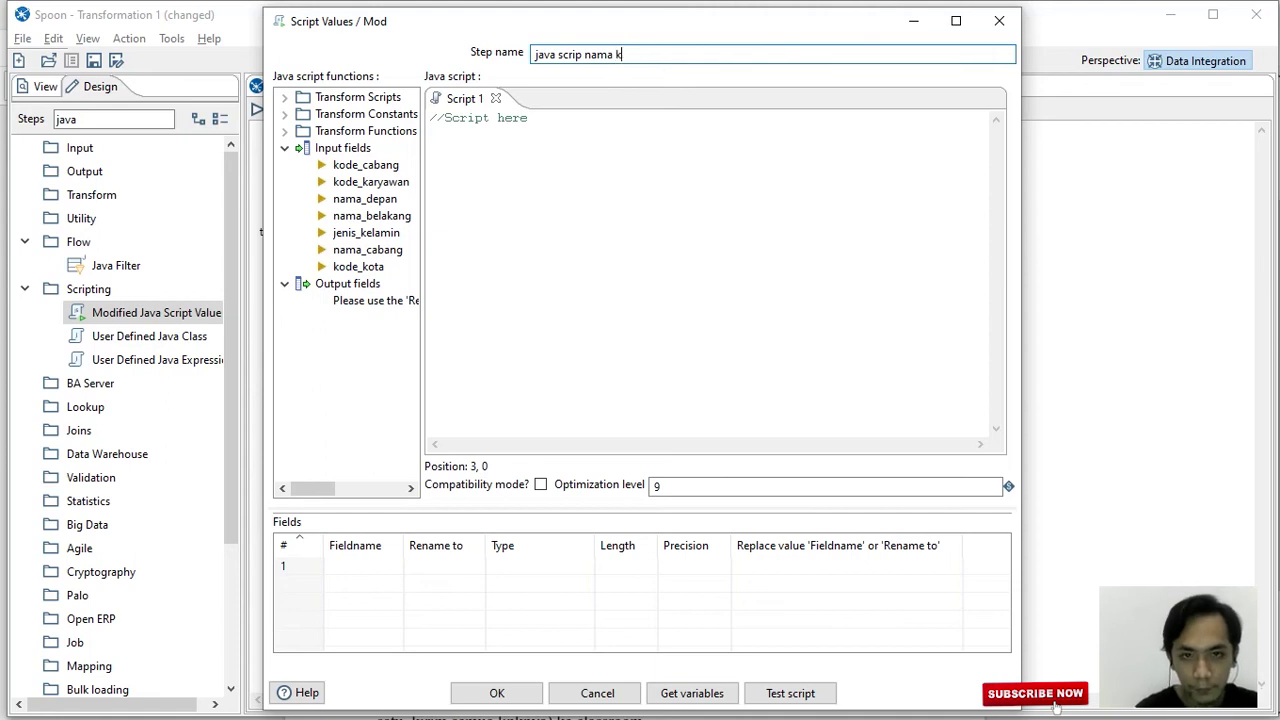
{"action": "type", "text": "_karyawan"}
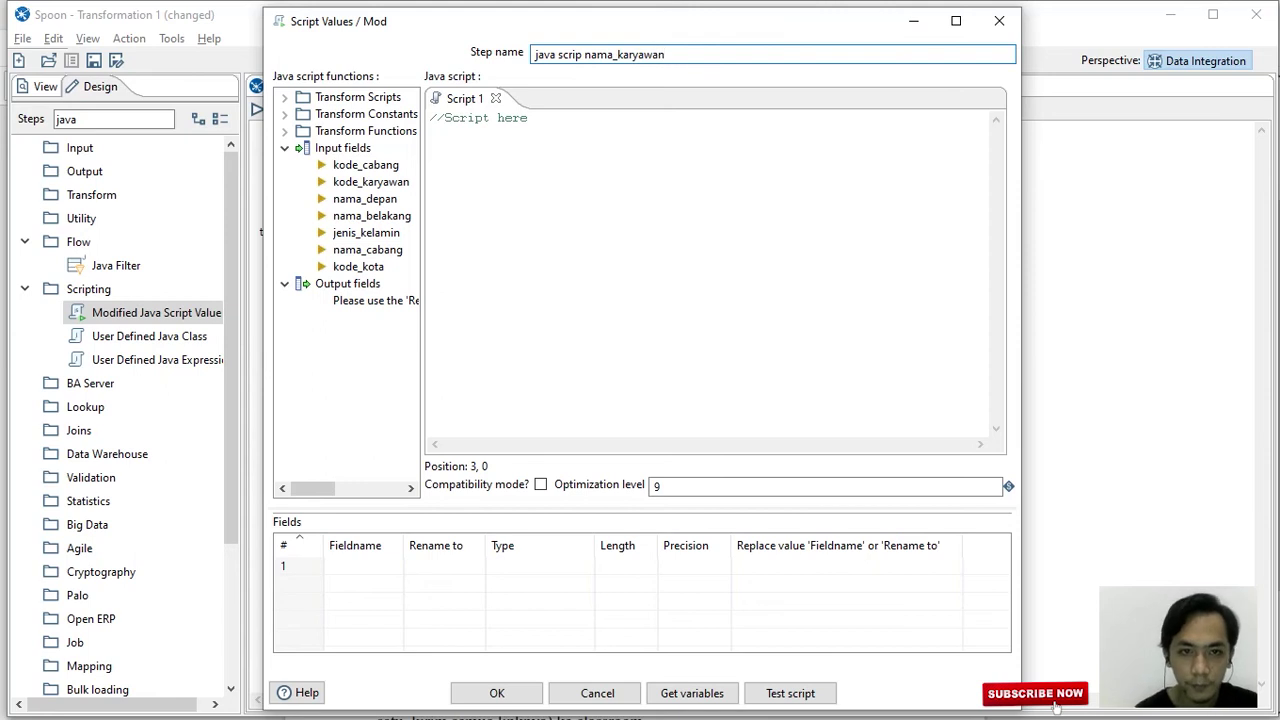
Write the script line var nama_karyawan = nama_depan + " " + nama_belakang; below the comment in Script 1.
{"action": "left_click", "coordinate": [430, 129]}
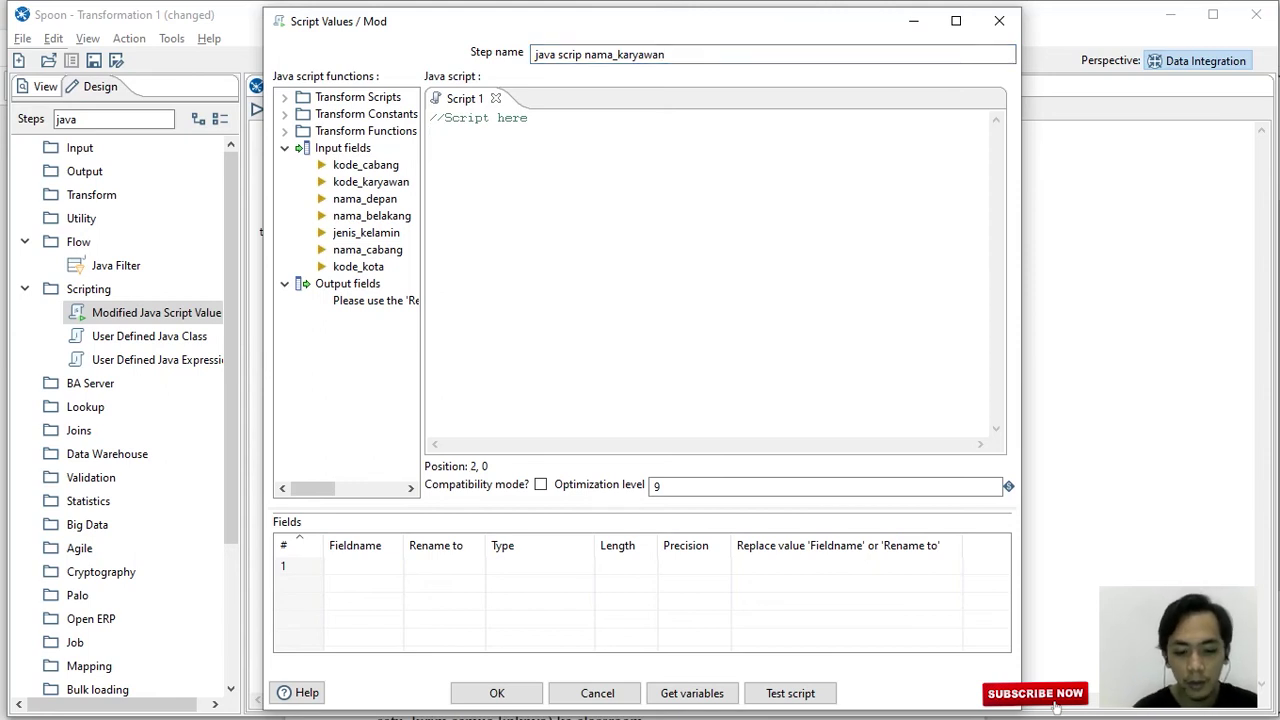
{"action": "key", "text": "Return"}
{"action": "type", "text": "var"}
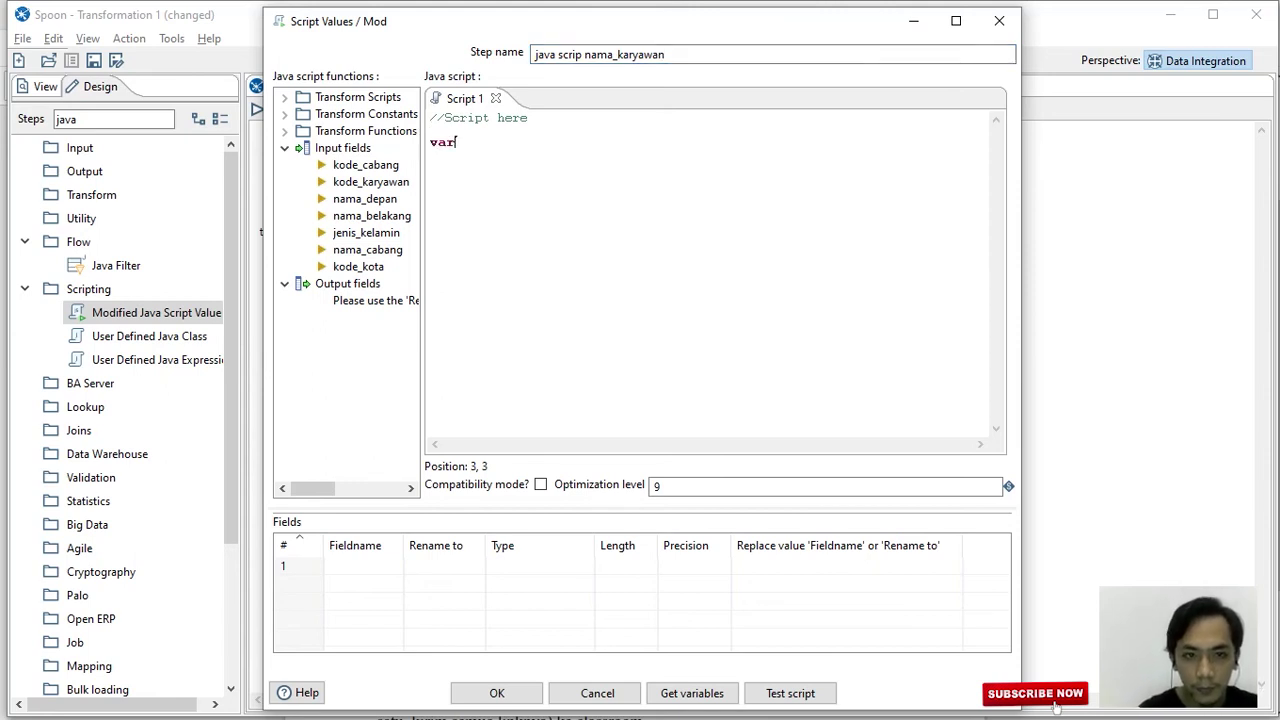
{"action": "type", "text": " nama_karyawan"}
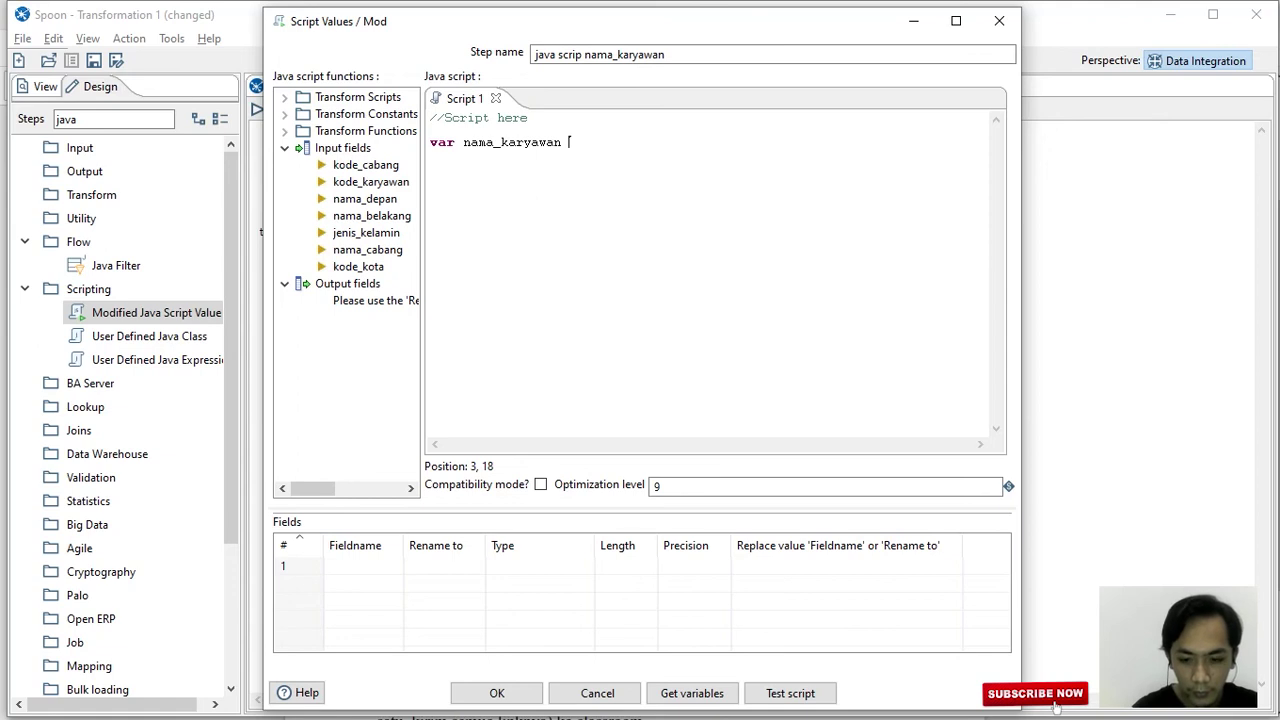
{"action": "type", "text": " = "}
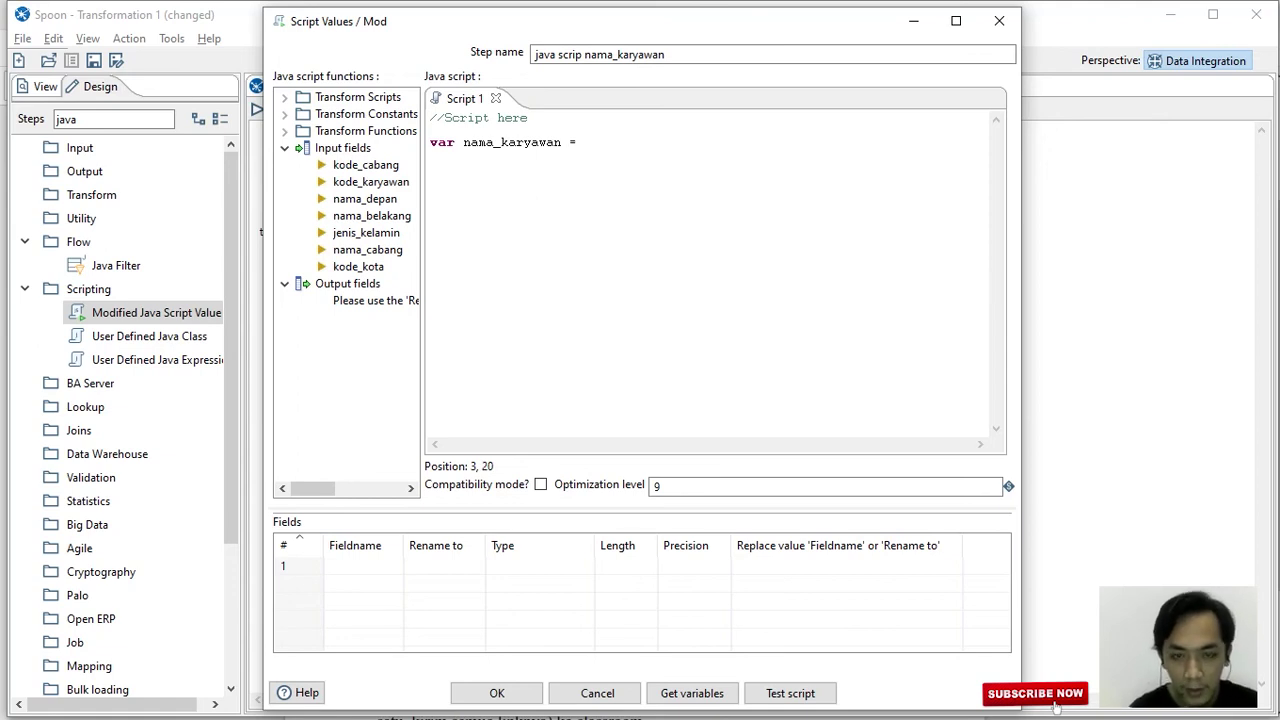
{"action": "type", "text": "[nama_d"}
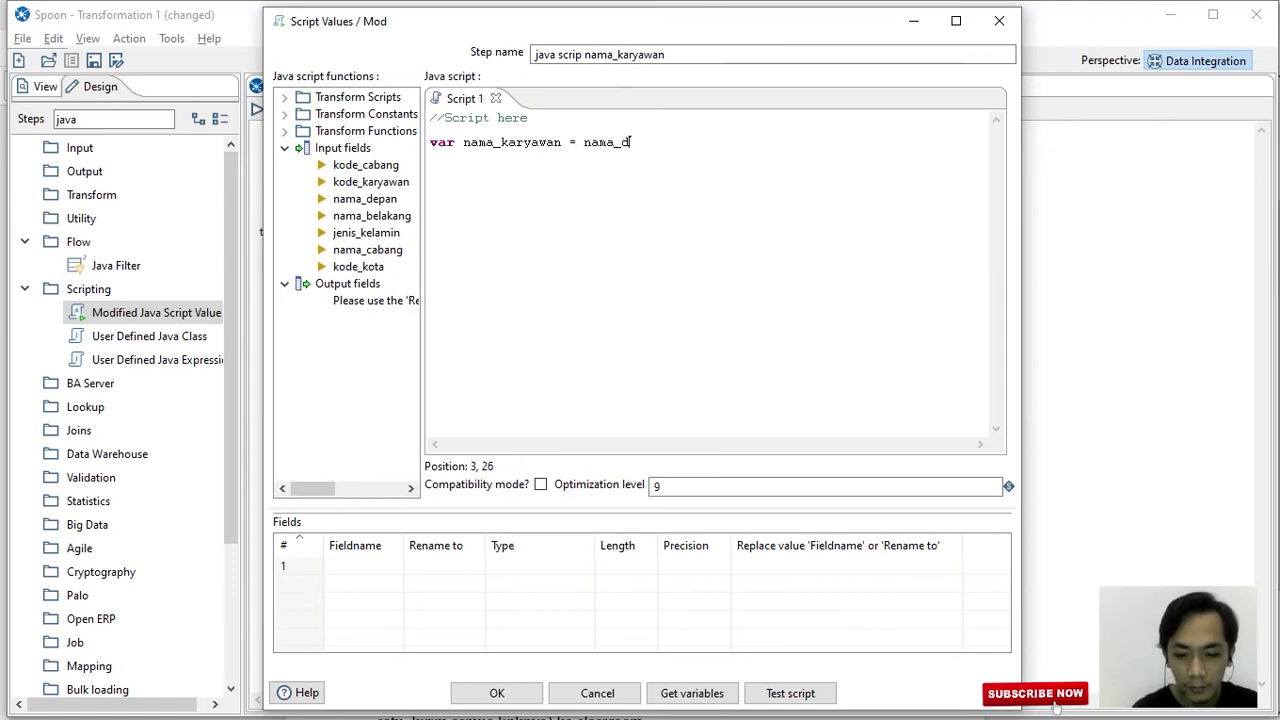
{"action": "type", "text": "epan"}
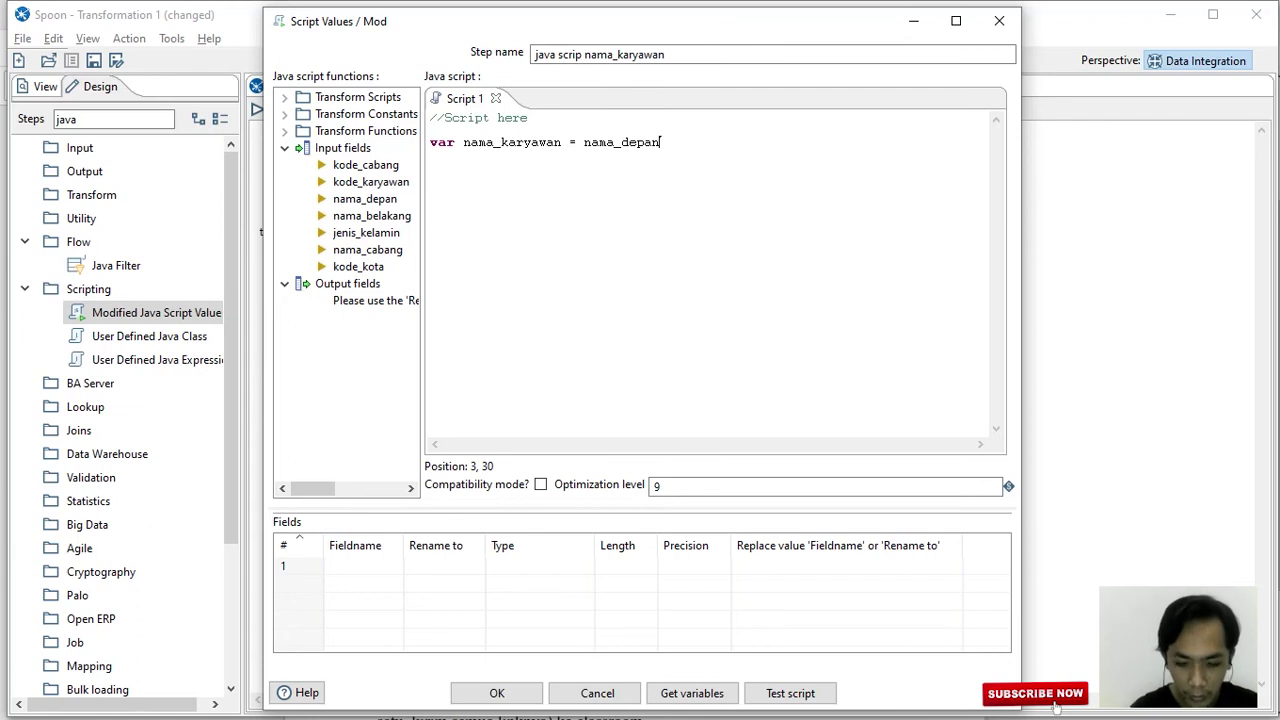
{"action": "type", "text": " + \" \""}
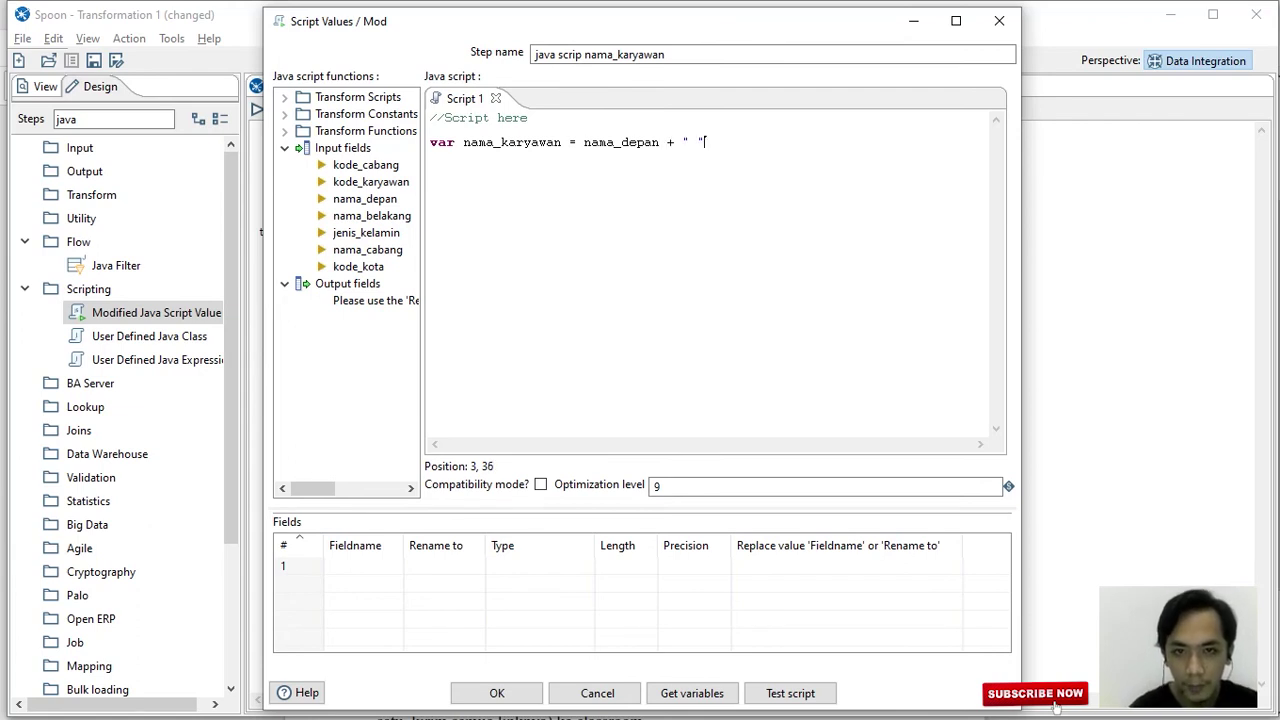
{"action": "type", "text": " + nama_be"}
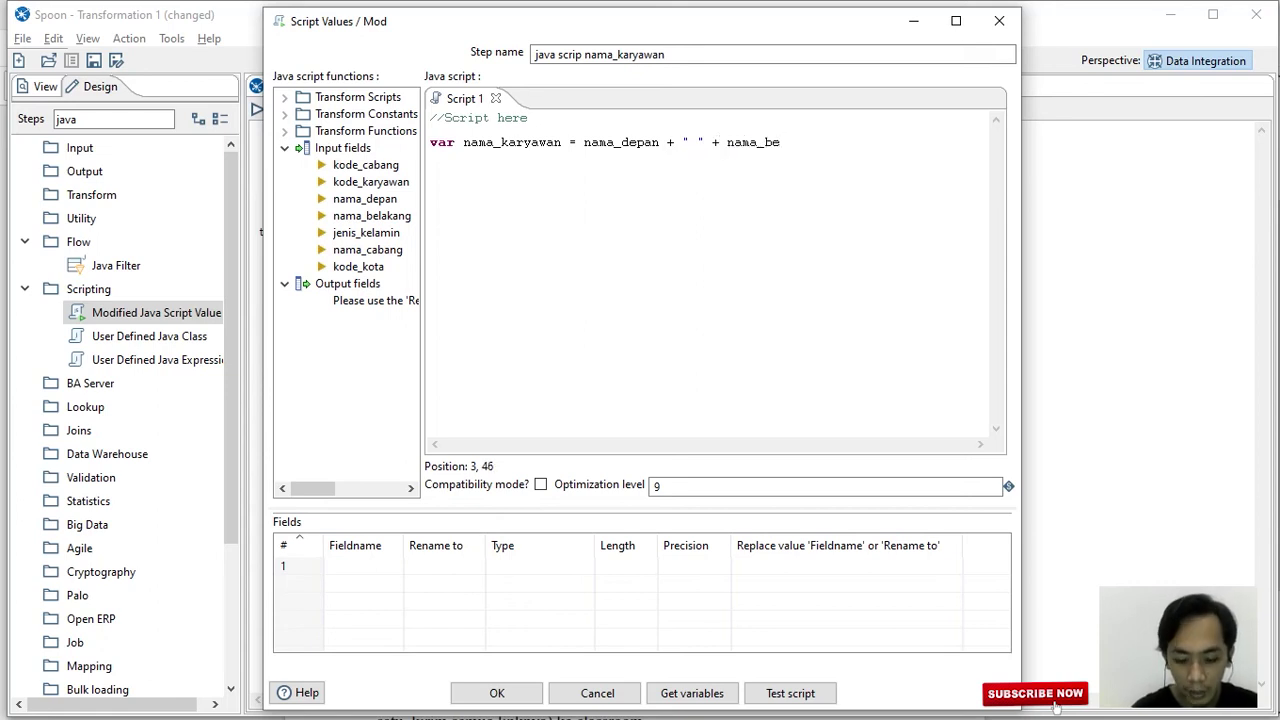
{"action": "type", "text": "lakang;"}
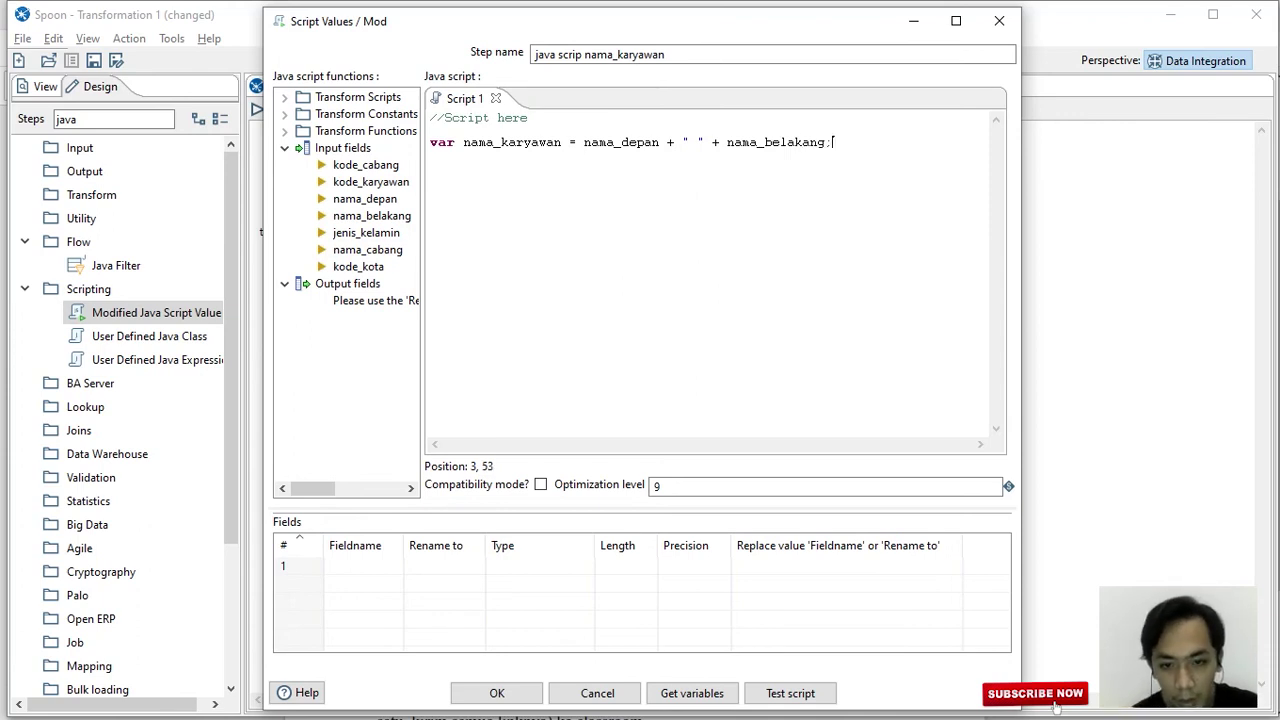
Test the script with the generated test data rows and examine the preview.
{"action": "left_click", "coordinate": [790, 693]}
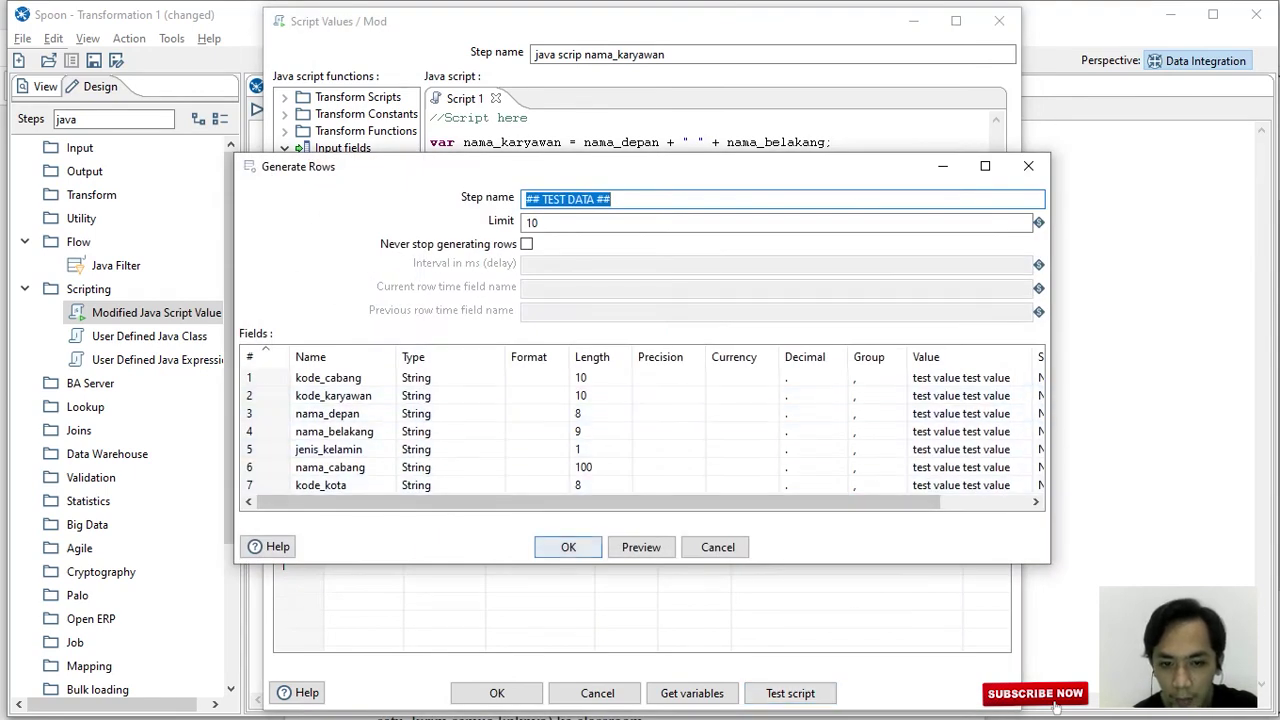
{"action": "left_click", "coordinate": [568, 547]}
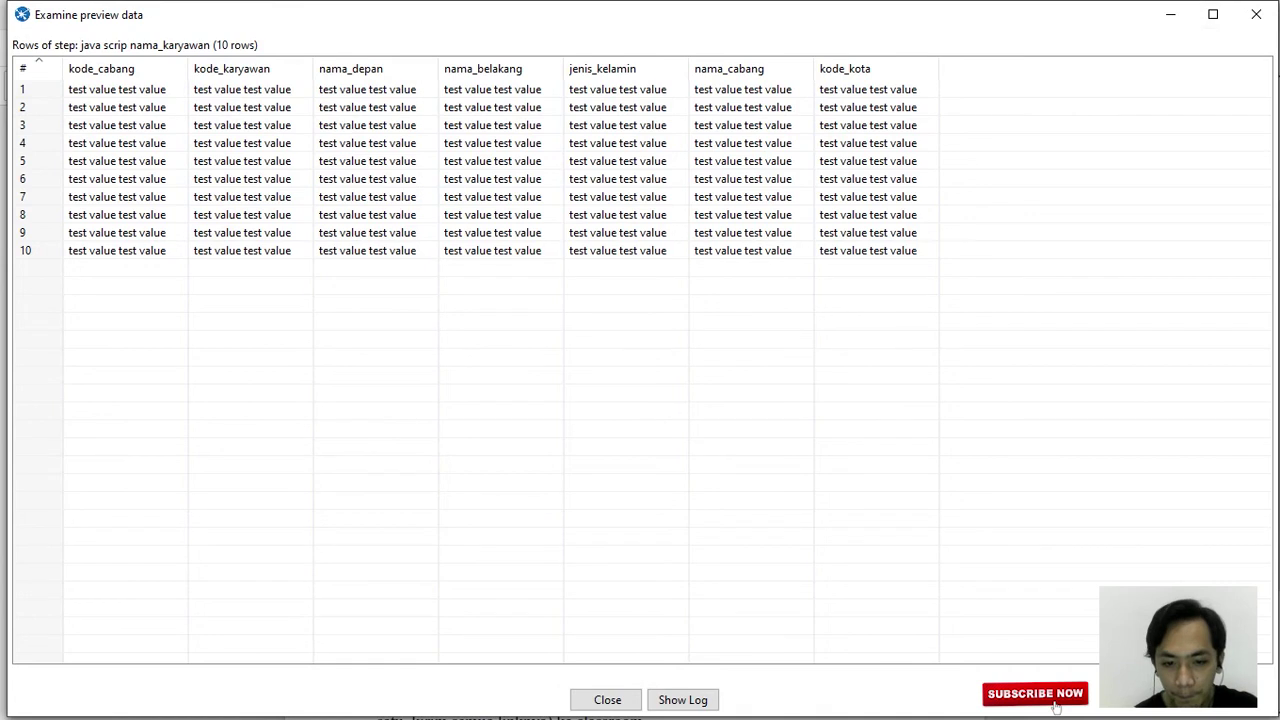
{"action": "left_click", "coordinate": [606, 699]}
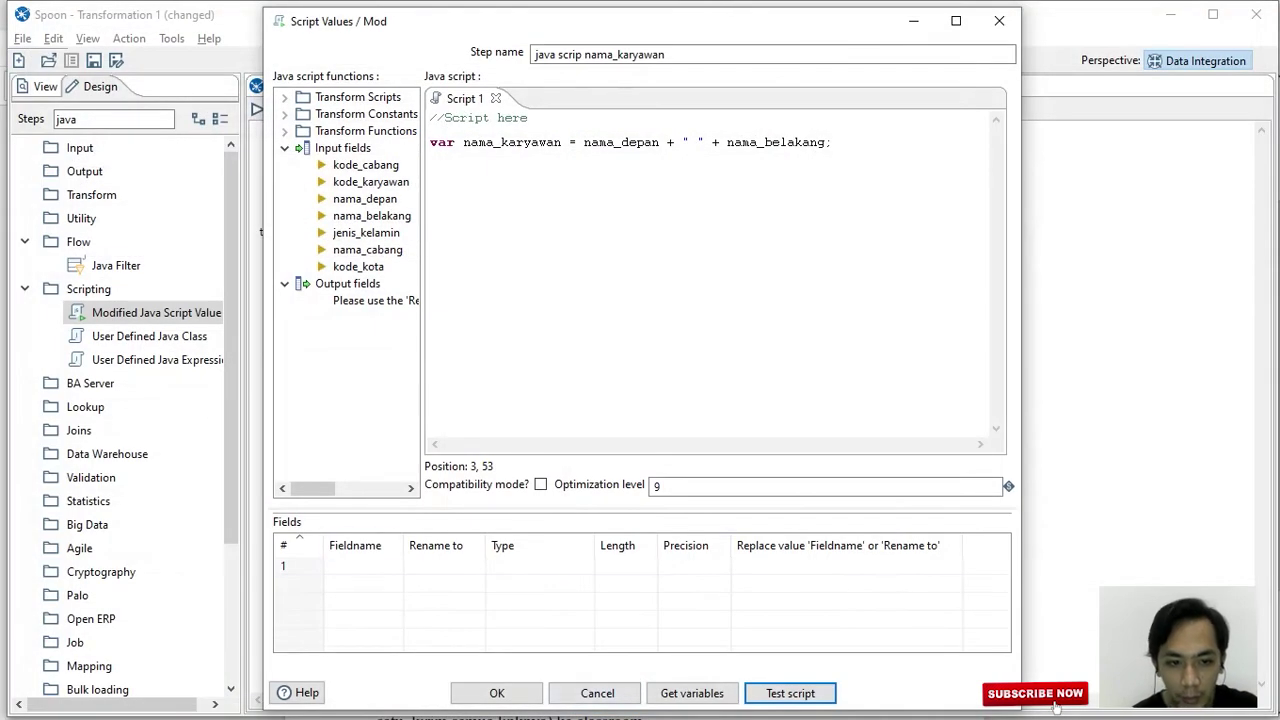
Add nama_karyawan as an output field of type String in the script step and confirm its settings.
{"action": "left_click", "coordinate": [363, 565]}
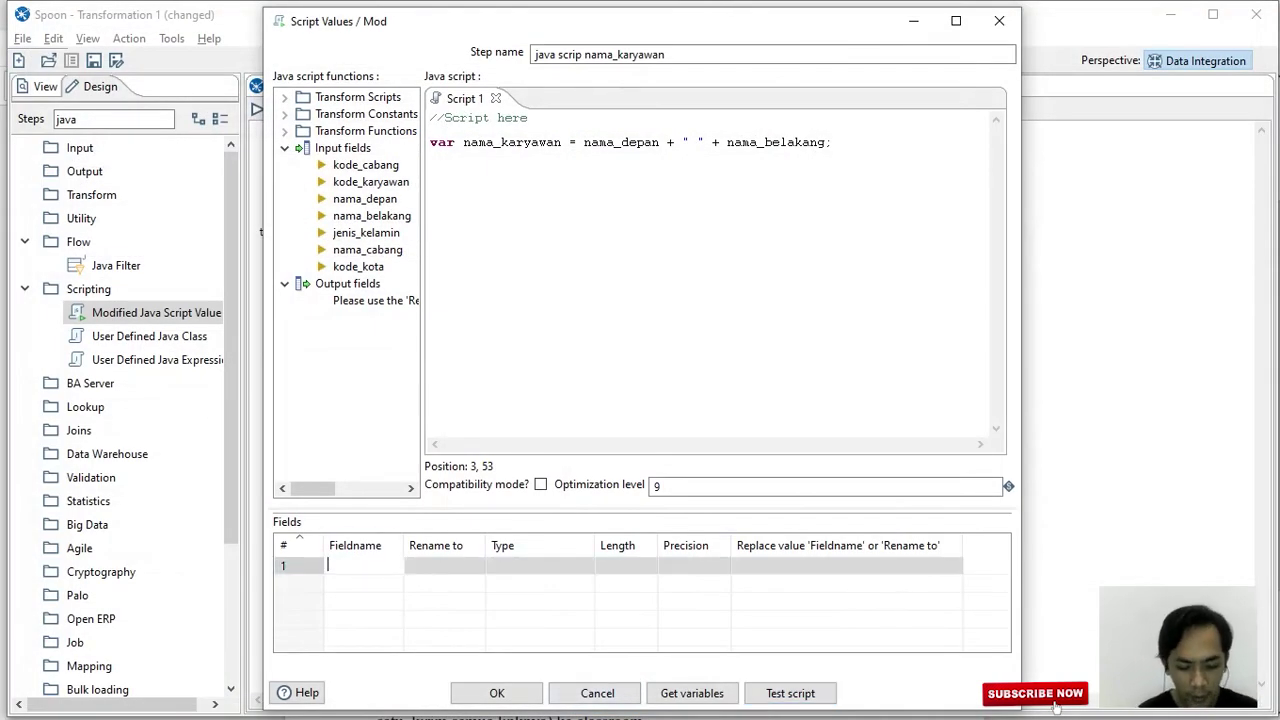
{"action": "type", "text": "nama_karyawan"}
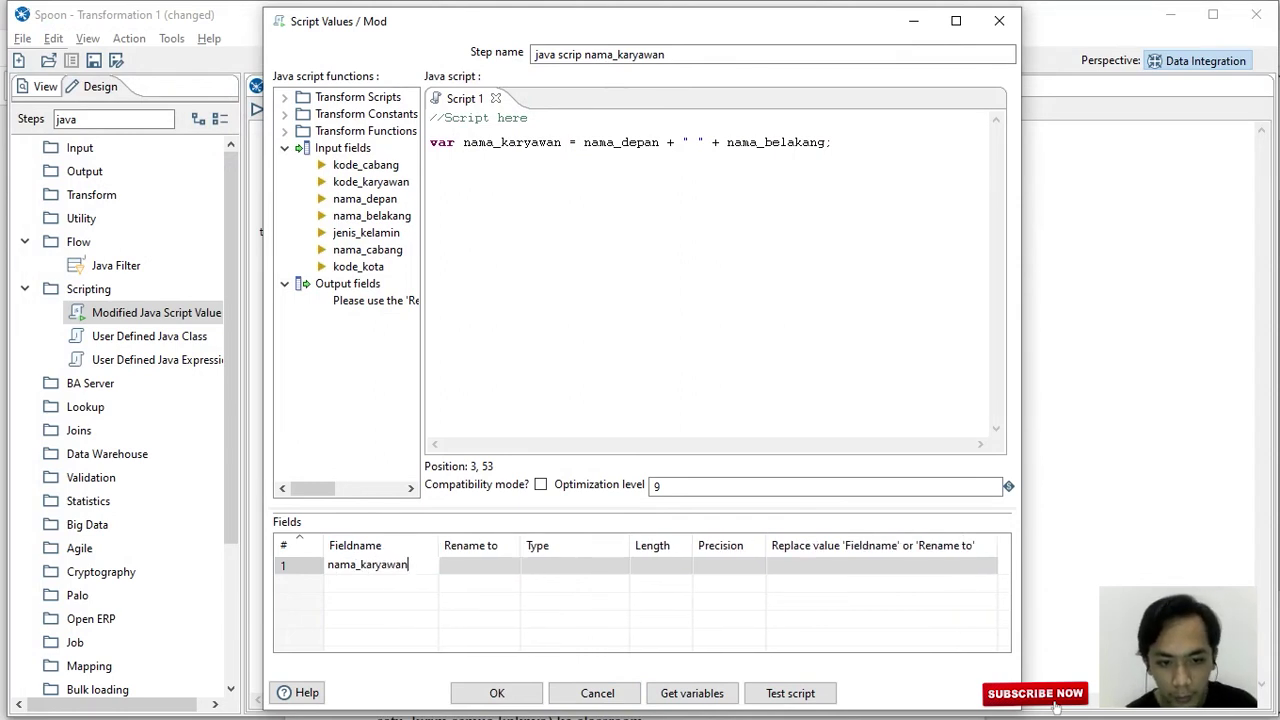
{"action": "left_click", "coordinate": [573, 565]}
{"action": "left_click", "coordinate": [620, 565]}
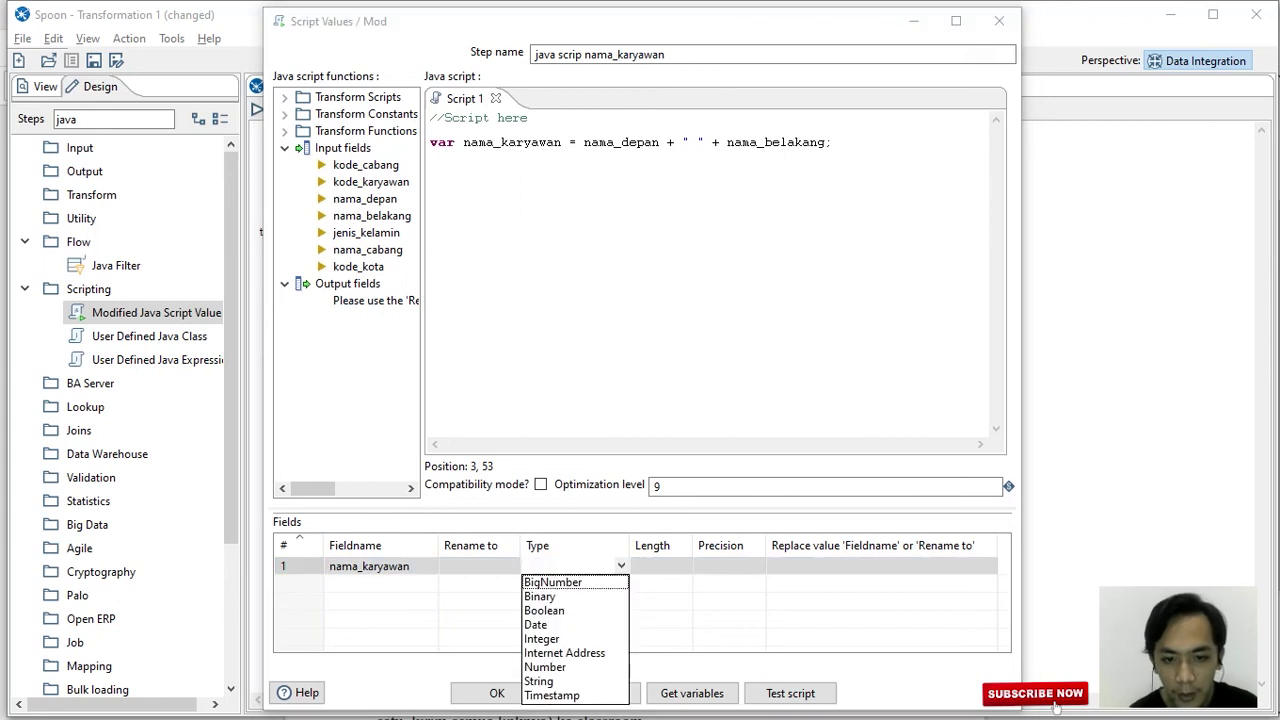
{"action": "left_click", "coordinate": [575, 681]}
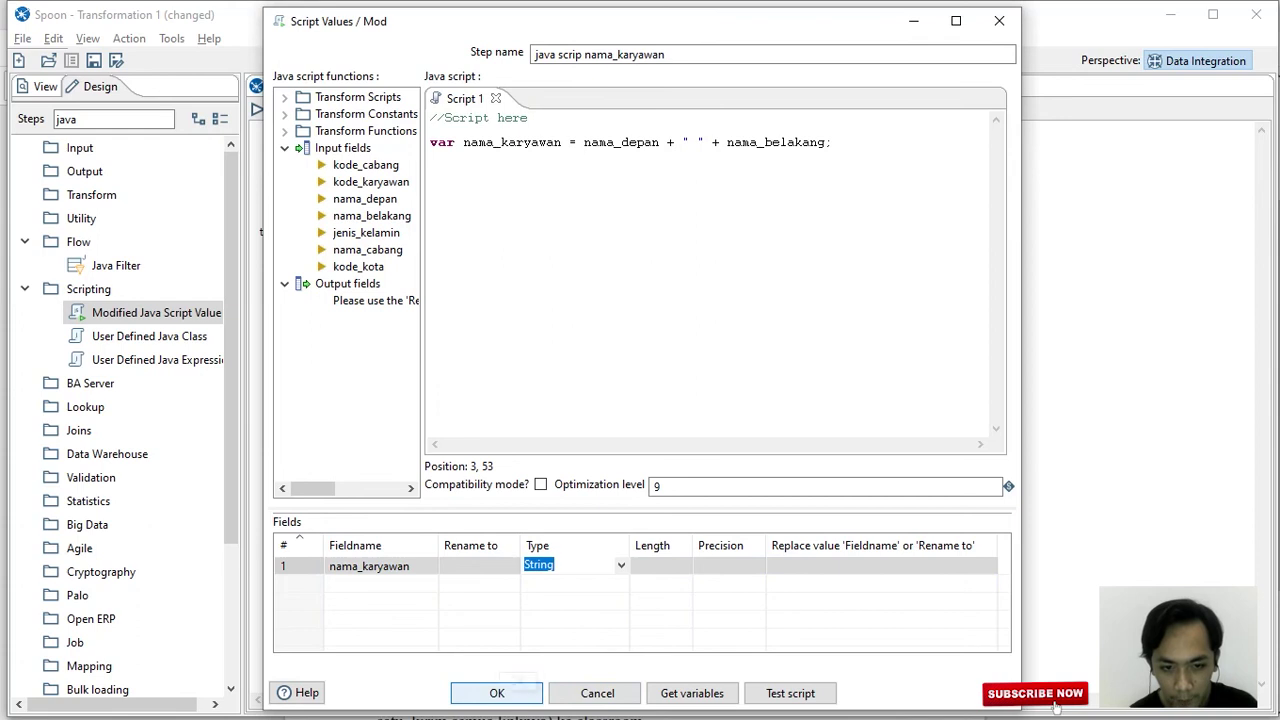
{"action": "key", "text": "Return"}
Run the transformation locally, saving it as dim_karyawan.ktr in the UAS folder.
{"action": "mouse_move", "coordinate": [468, 278]}
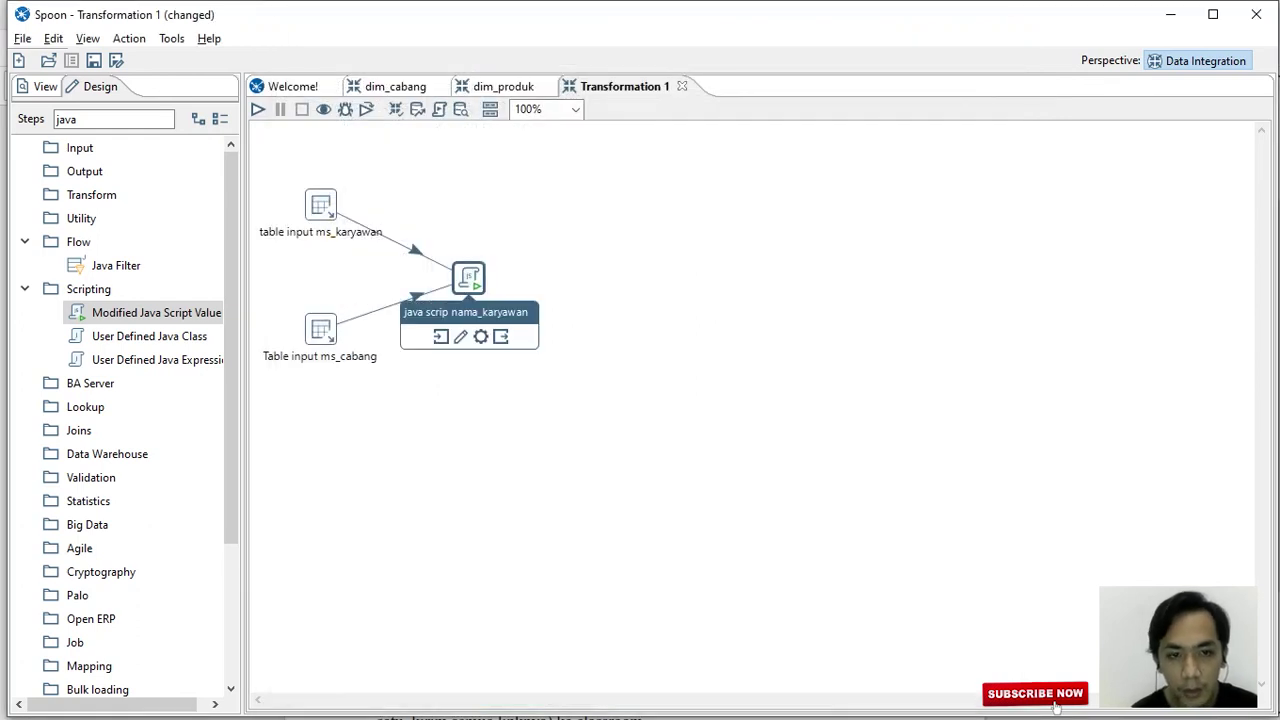
{"action": "left_click", "coordinate": [258, 109]}
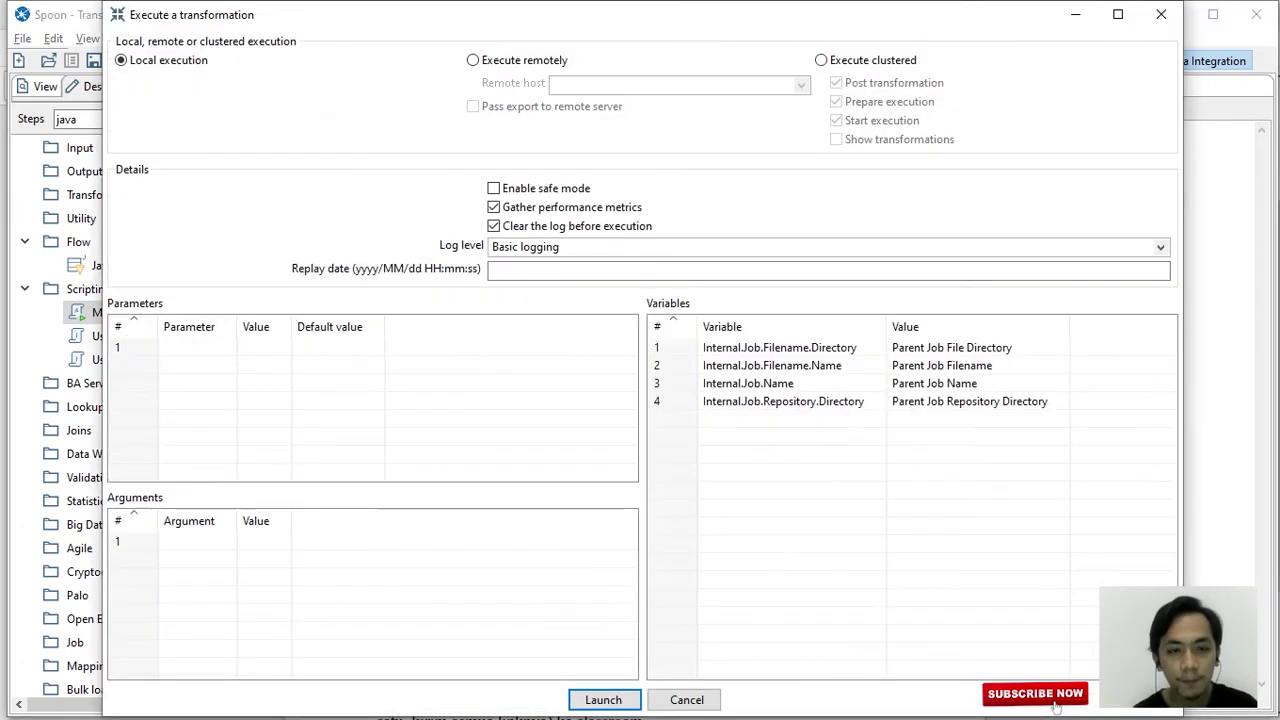
{"action": "key", "text": "Return"}
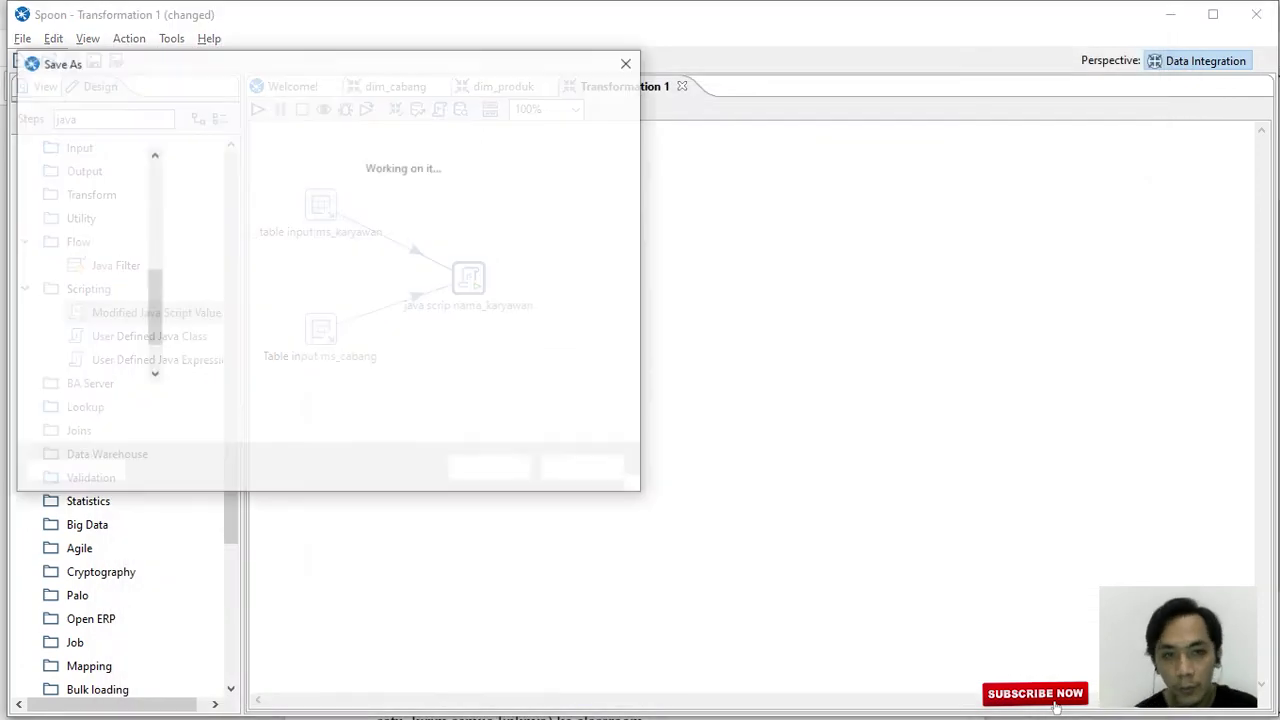
{"action": "left_click", "coordinate": [343, 206]}
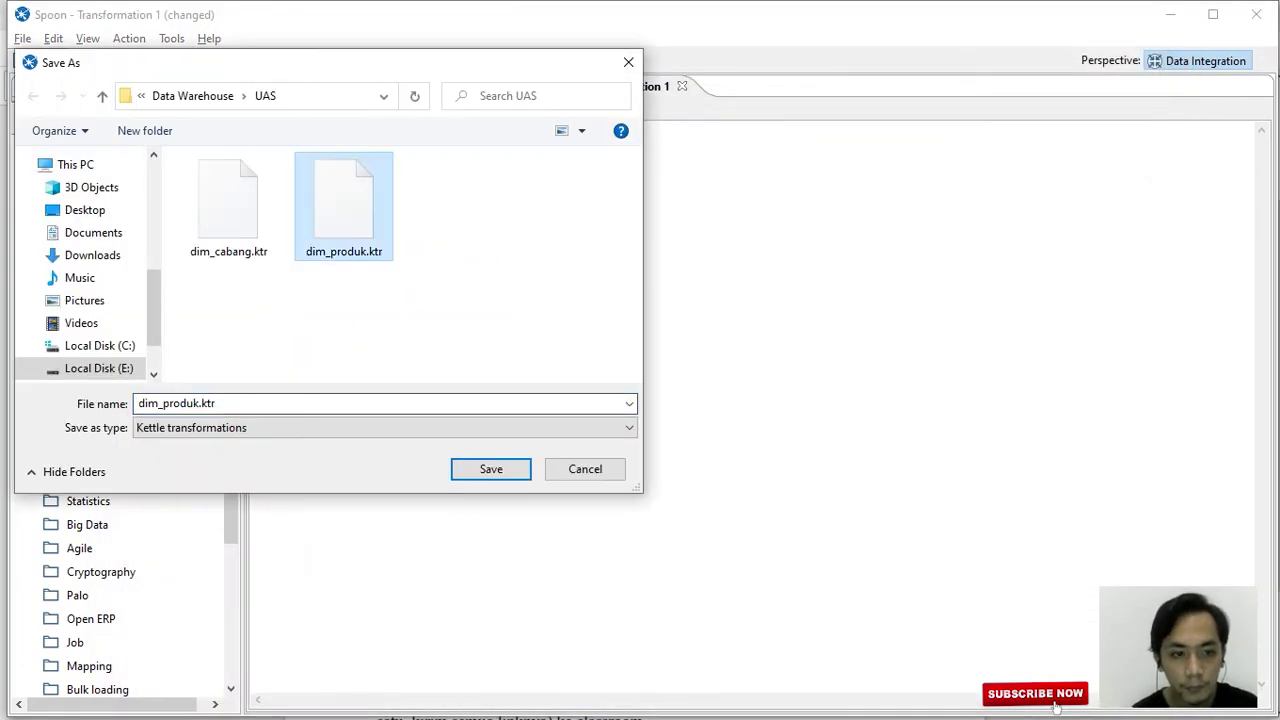
{"action": "left_click", "coordinate": [384, 403]}
{"action": "left_click", "coordinate": [199, 403]}
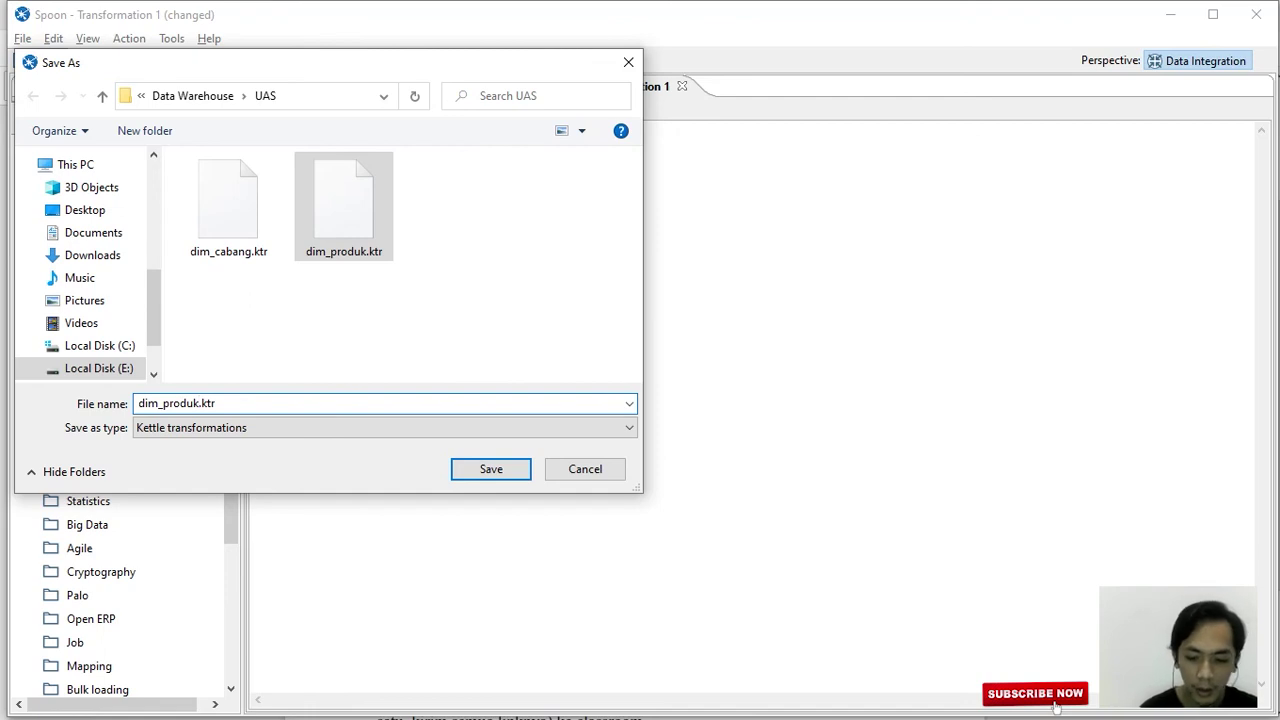
{"action": "key", "text": "BackSpace"}
{"action": "key", "text": "BackSpace"}
{"action": "key", "text": "BackSpace"}
{"action": "key", "text": "BackSpace"}
{"action": "key", "text": "BackSpace"}
{"action": "key", "text": "BackSpace"}
{"action": "type", "text": "karyawan"}
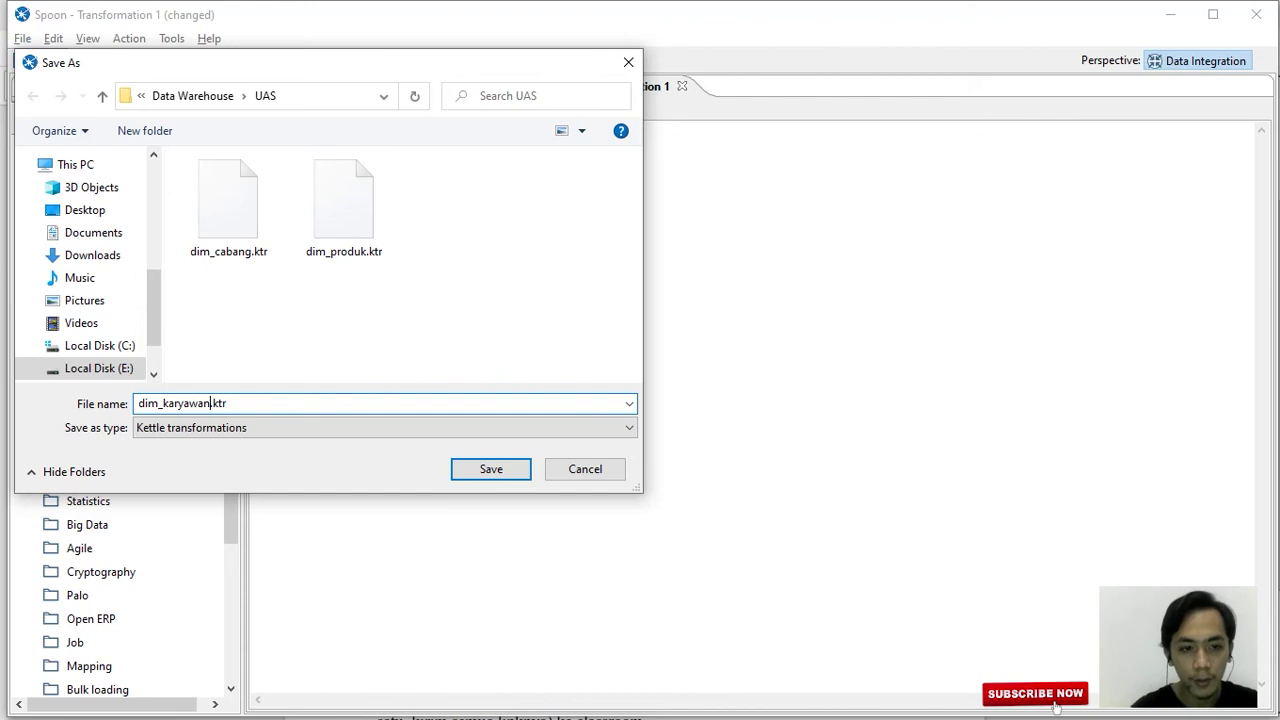
{"action": "key", "text": "Return"}
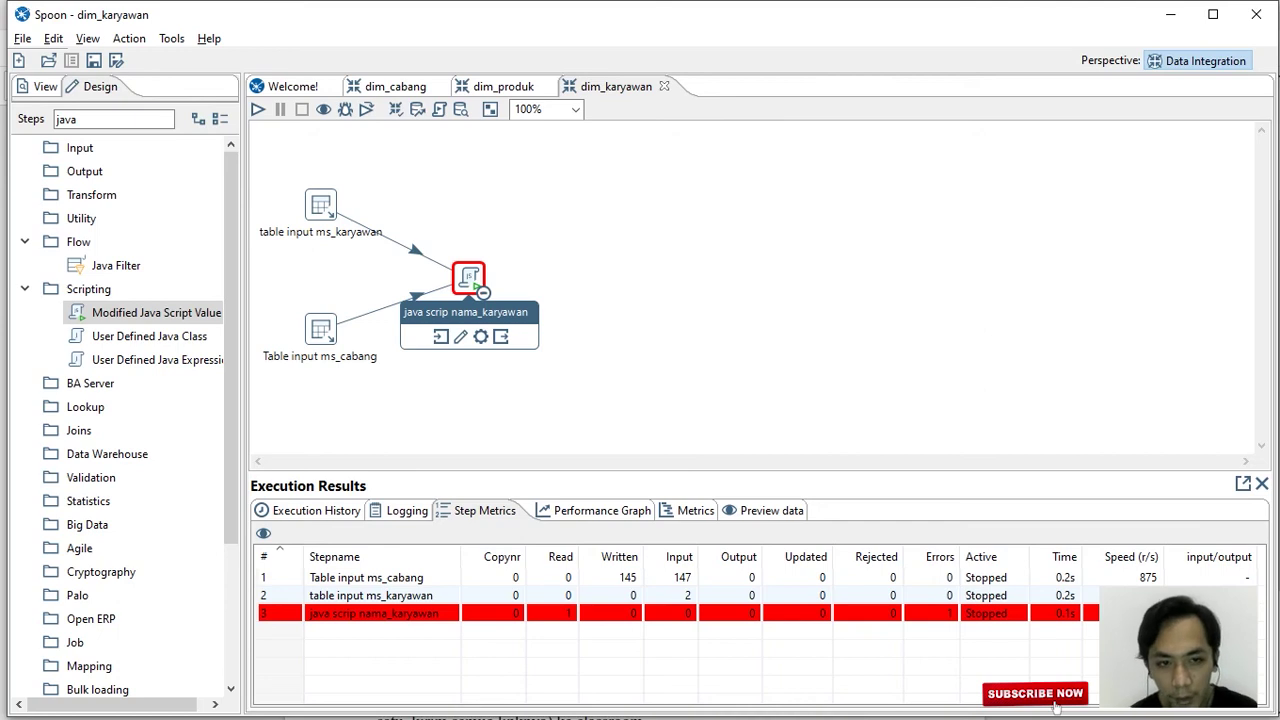
Reopen the java scrip nama_karyawan step to review its script and output field, and close it discarding changes.
{"action": "key", "text": "Return"}
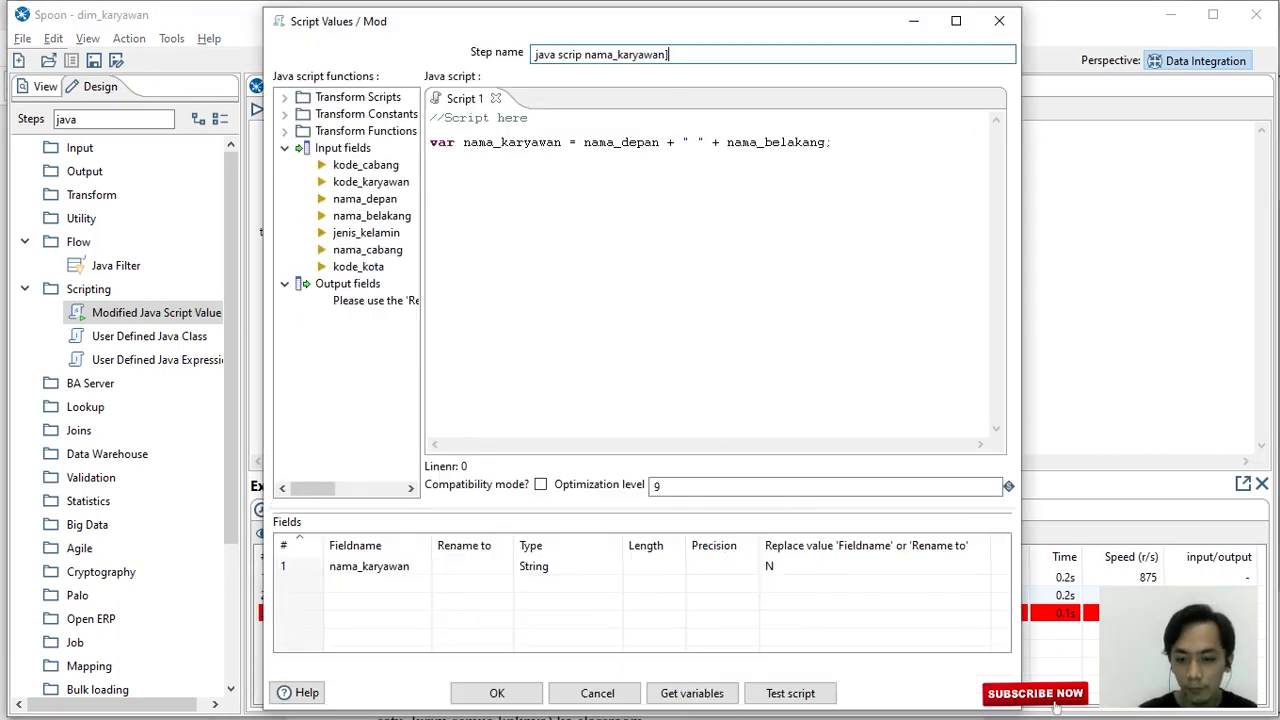
{"action": "key", "text": "alt+Tab"}
{"action": "key", "text": "alt+Tab"}
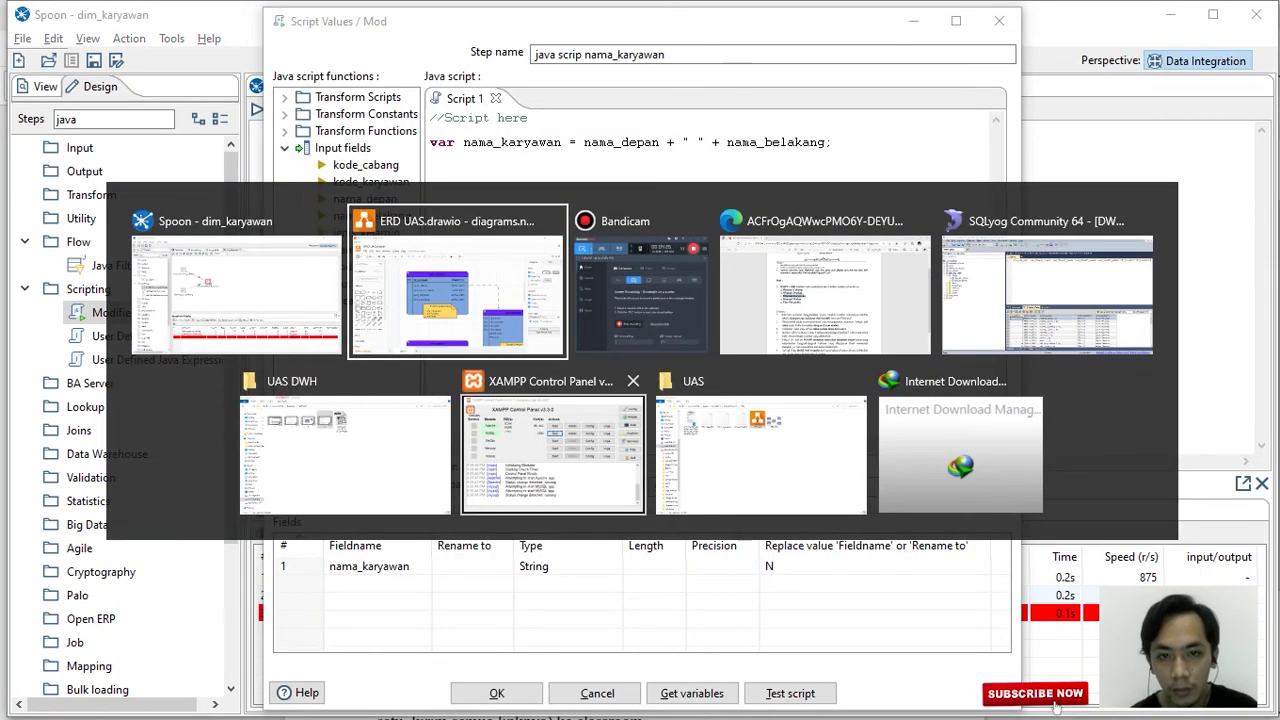
{"action": "key", "text": "alt+Tab"}
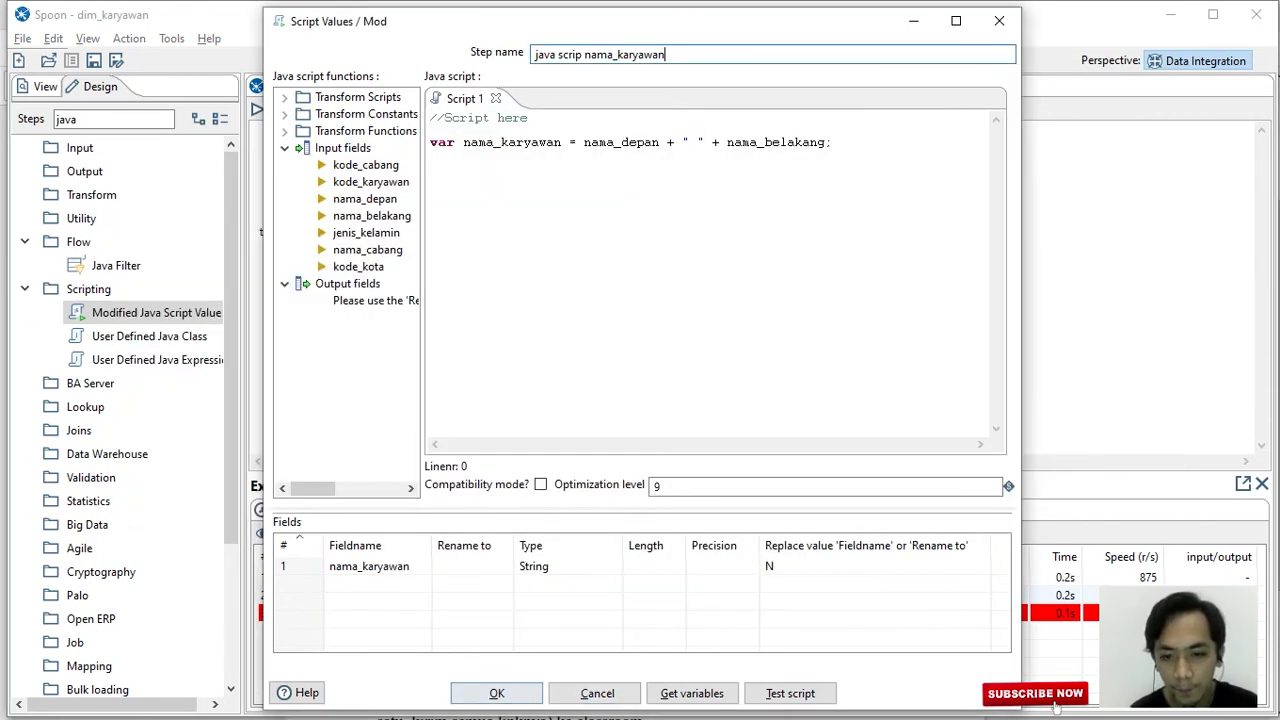
{"action": "left_click", "coordinate": [999, 20]}
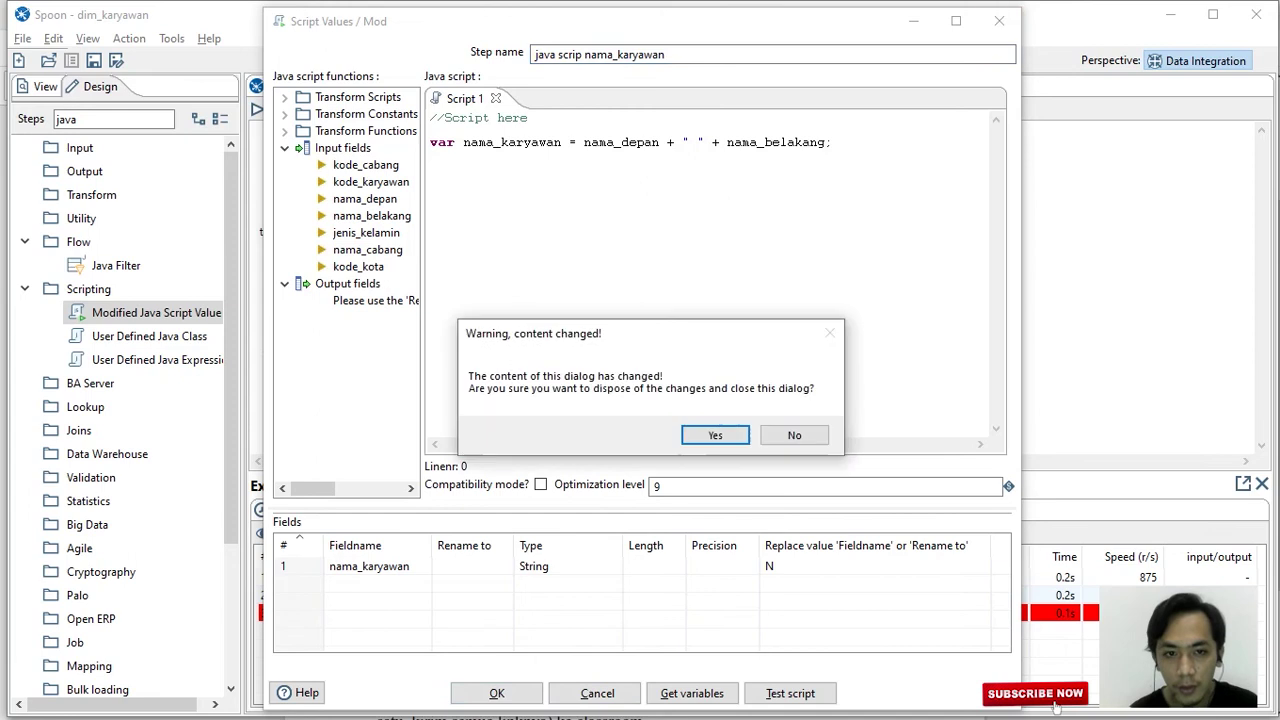
{"action": "key", "text": "Return"}
Delete the Table input ms_cabang step from the dim_karyawan transformation.
{"action": "left_click", "coordinate": [320, 329]}
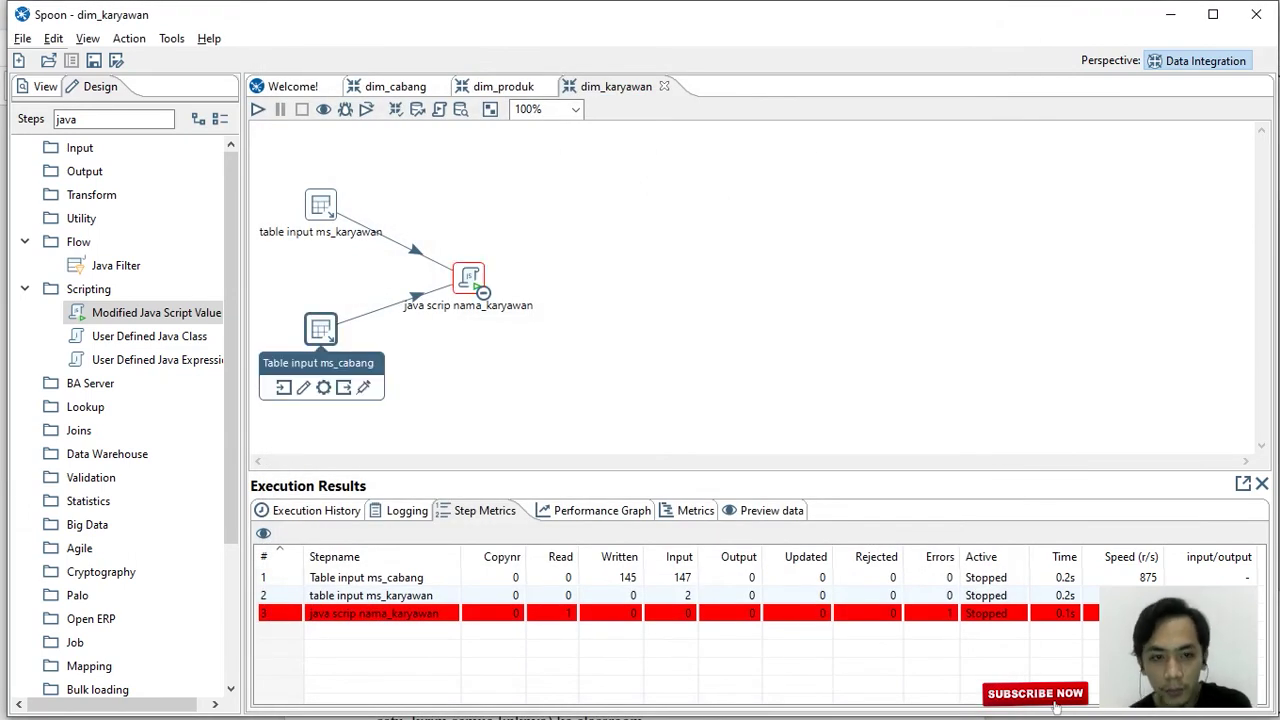
{"action": "key", "text": "Delete"}
{"action": "key", "text": "Return"}
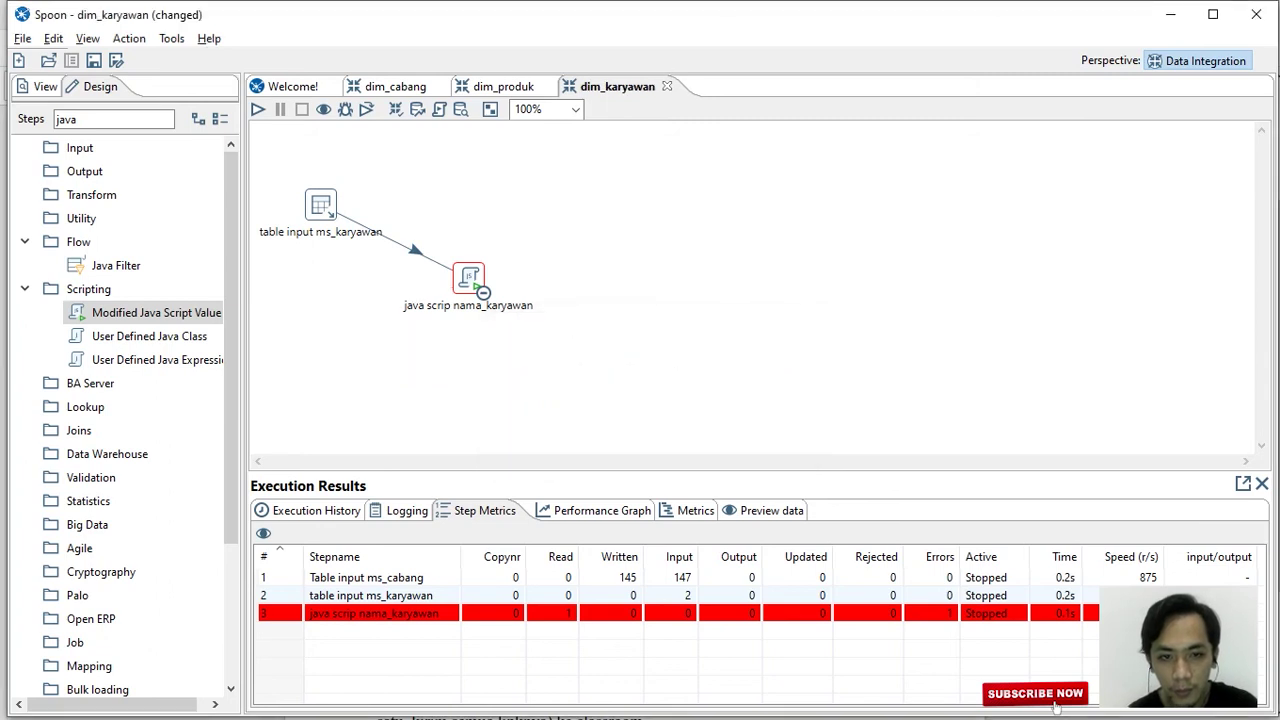
Run the dim_karyawan transformation again and preview the rows of the java scrip nama_karyawan step.
{"action": "left_click", "coordinate": [468, 278]}
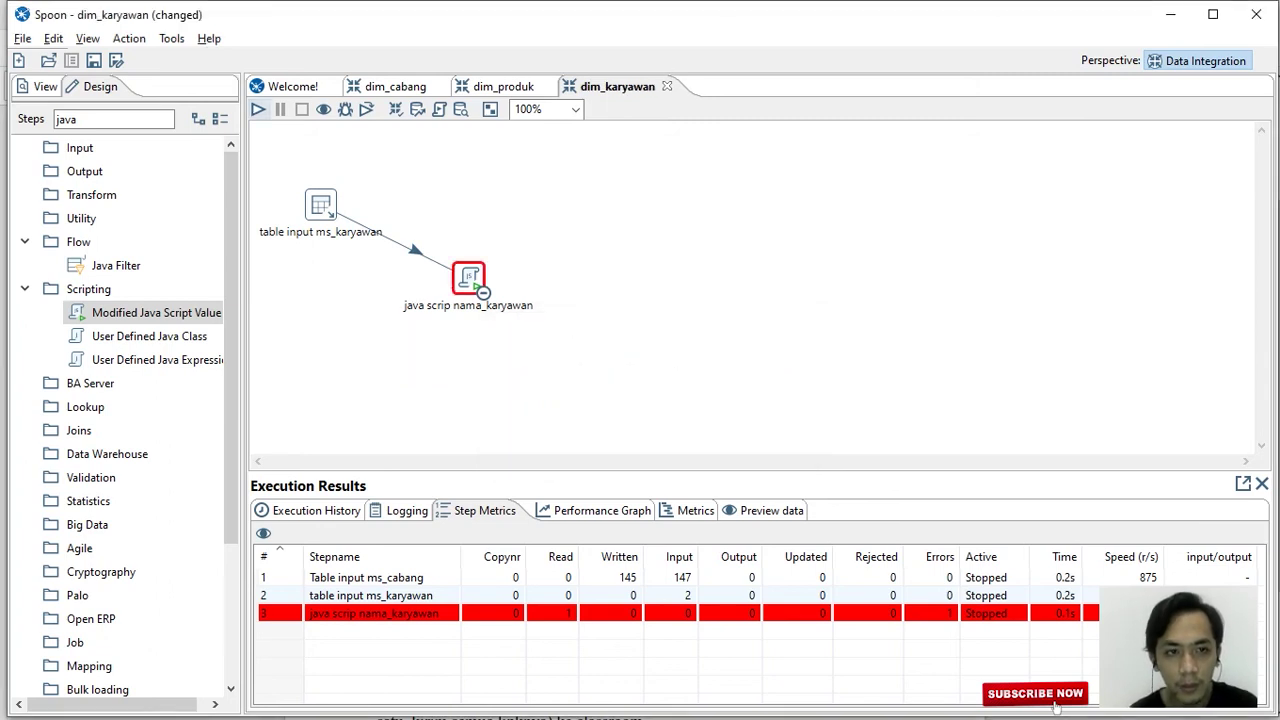
{"action": "left_click", "coordinate": [258, 109]}
{"action": "key", "text": "Return"}
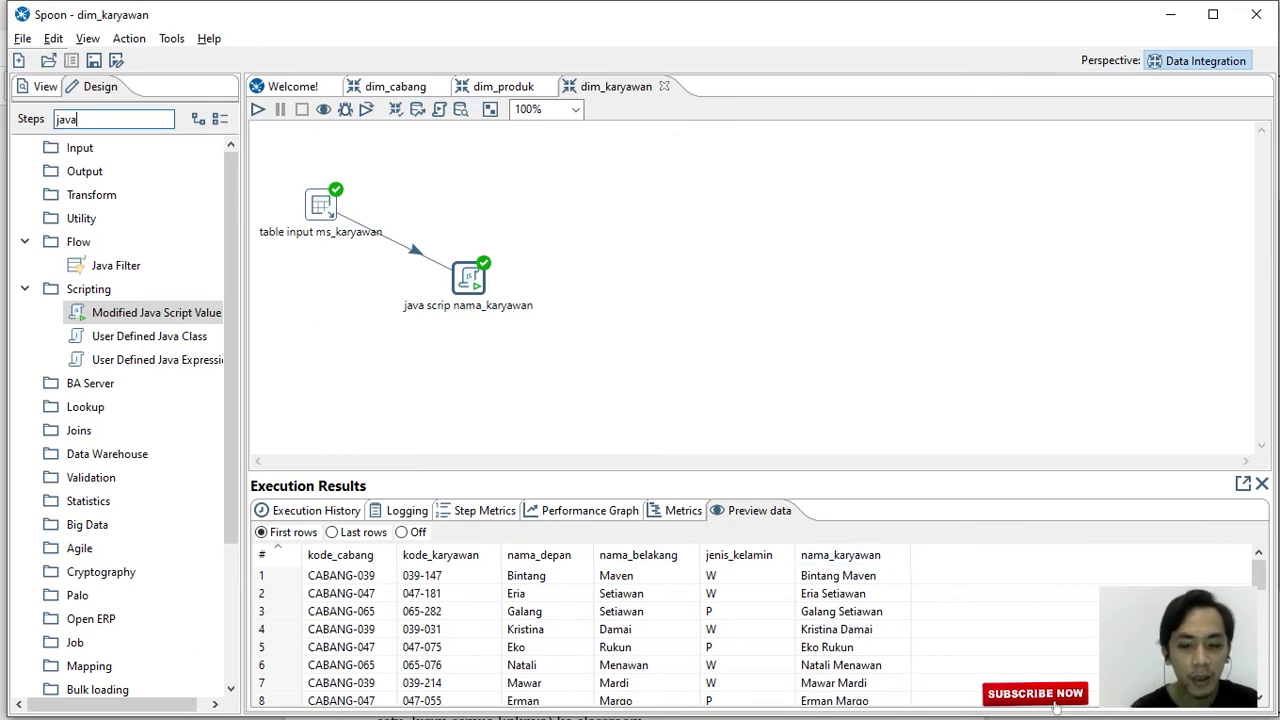
Add a Table input step to the dim_karyawan canvas, above the java scrip nama_karyawan step and slightly to its right.
{"action": "key", "text": "BackSpace"}
{"action": "key", "text": "BackSpace"}
{"action": "key", "text": "BackSpace"}
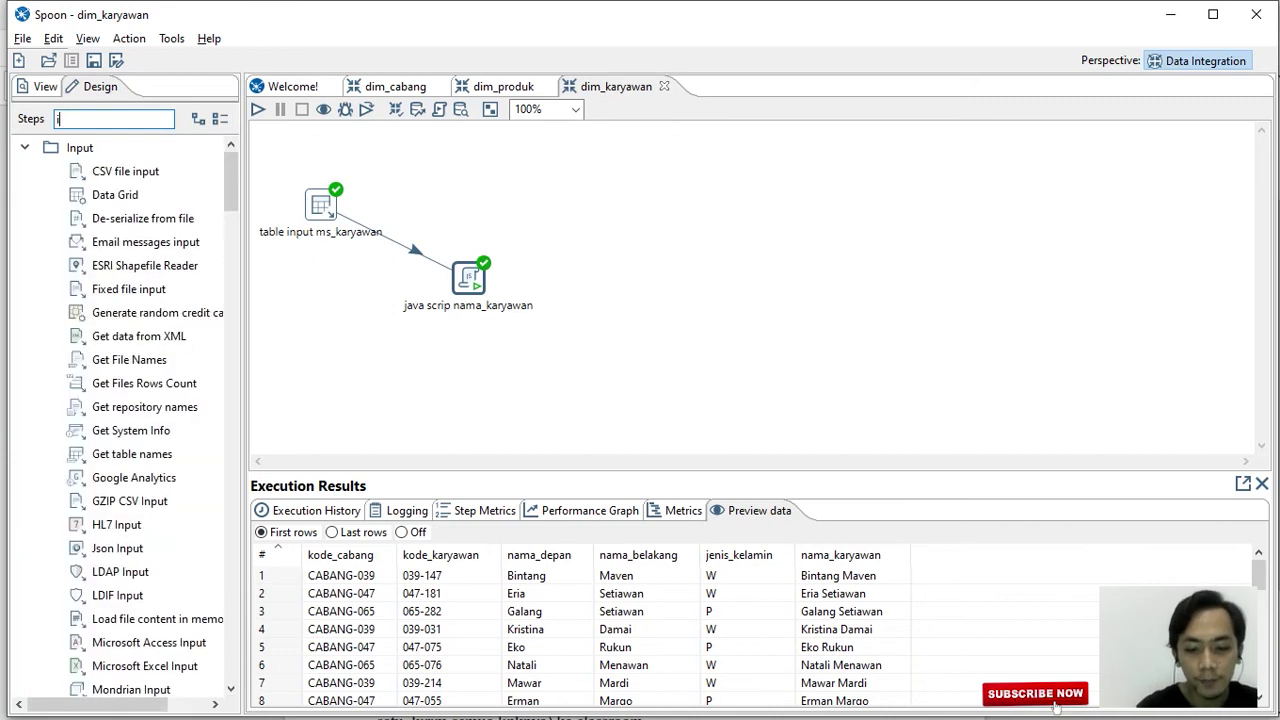
{"action": "type", "text": "nput"}
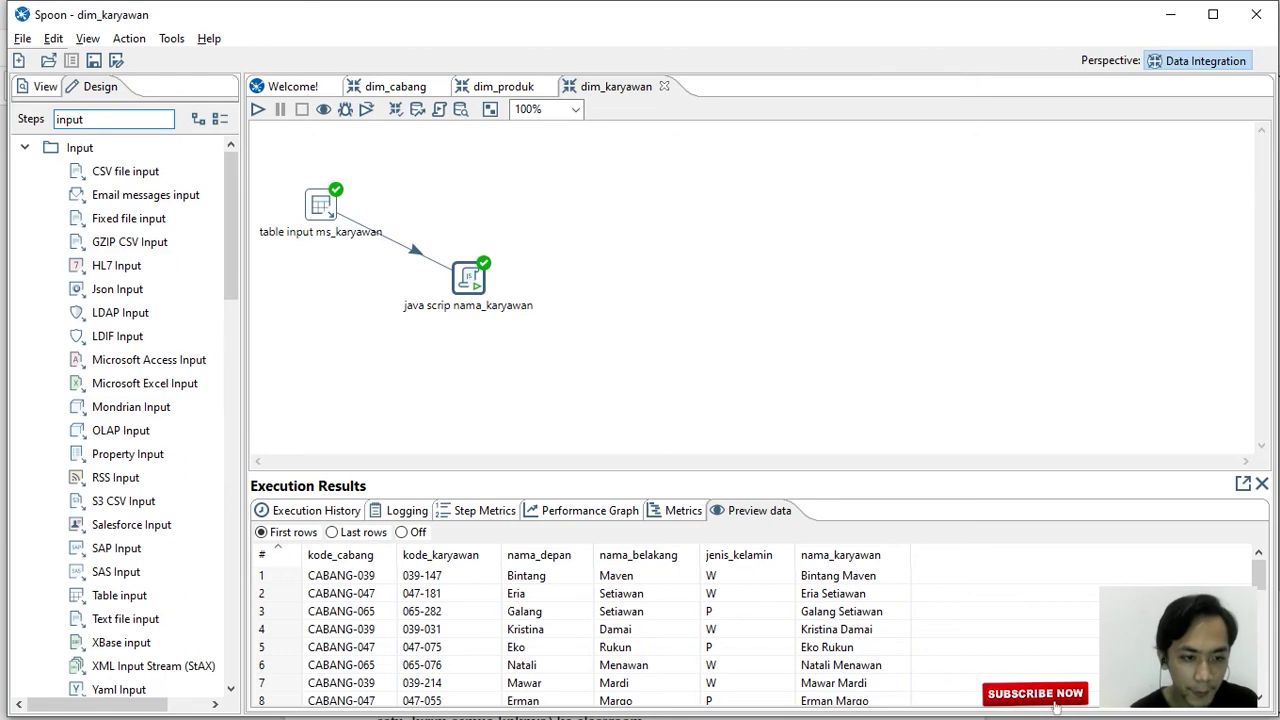
{"action": "left_click_drag", "start_coordinate": [119, 595], "coordinate": [541, 184]}
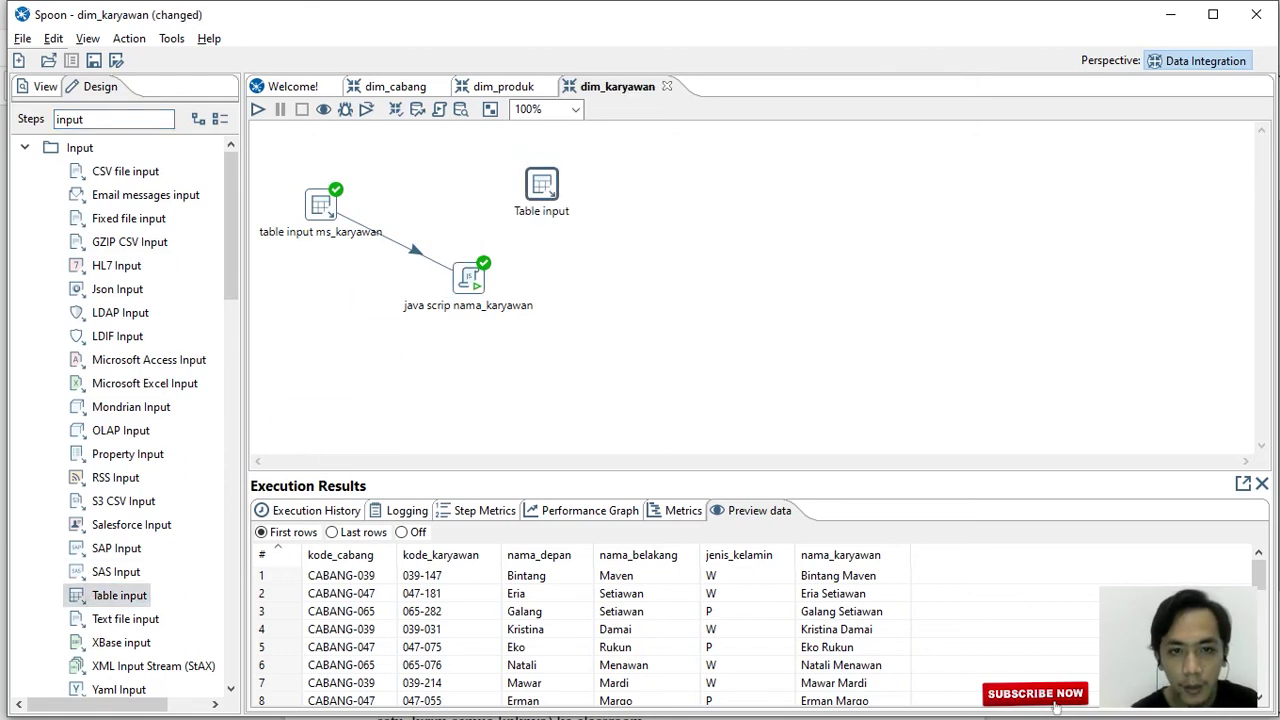
Rename the new table input step as Table input ms_cabang and set its connection to phi_minimart.
{"action": "double_click", "coordinate": [540, 184]}
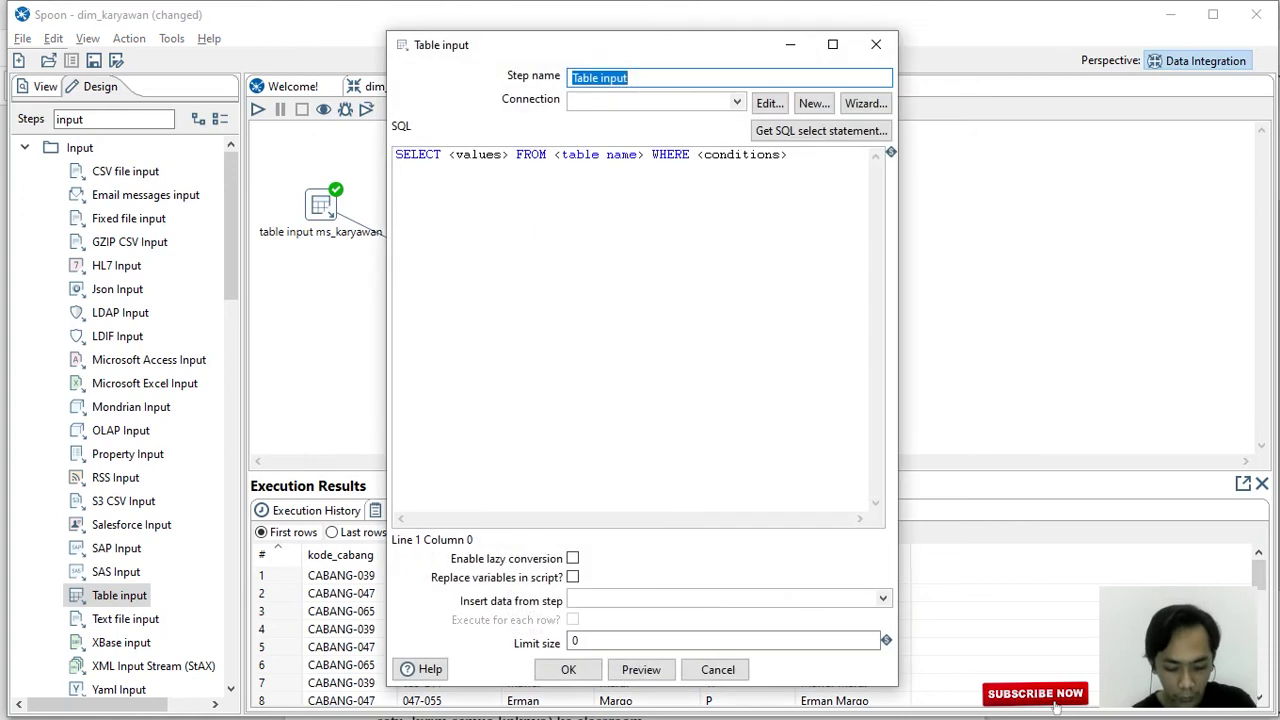
{"action": "key", "text": "End"}
{"action": "type", "text": "ms_cabang"}
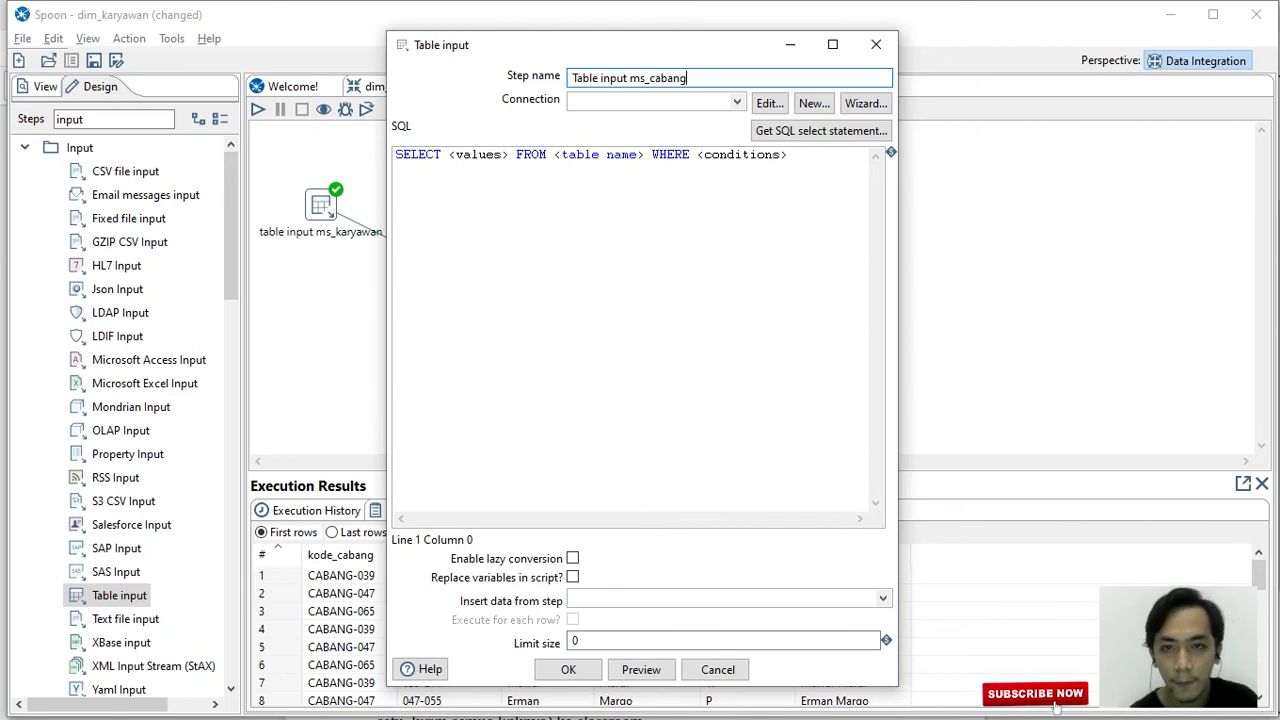
{"action": "left_click", "coordinate": [737, 101]}
{"action": "left_click", "coordinate": [605, 114]}
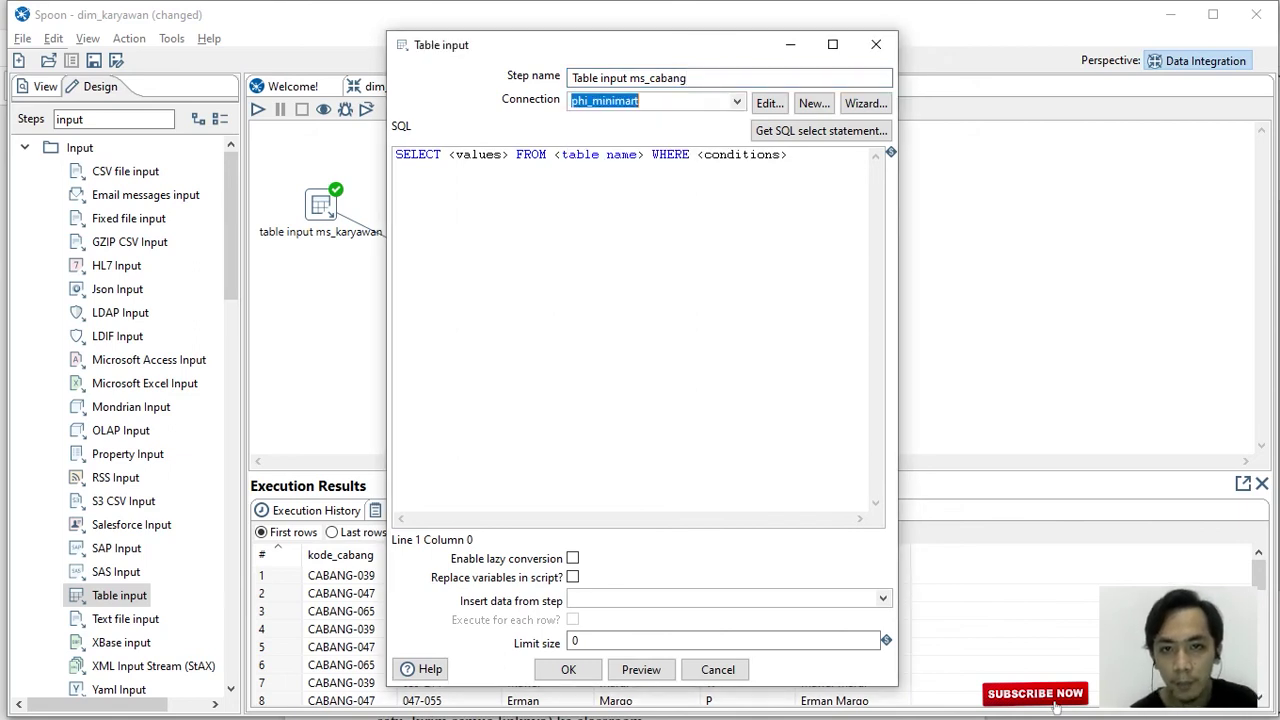
Generate the SQL select statement for the ms_cabang table with field names included, and accept the table input settings.
{"action": "left_click", "coordinate": [821, 131]}
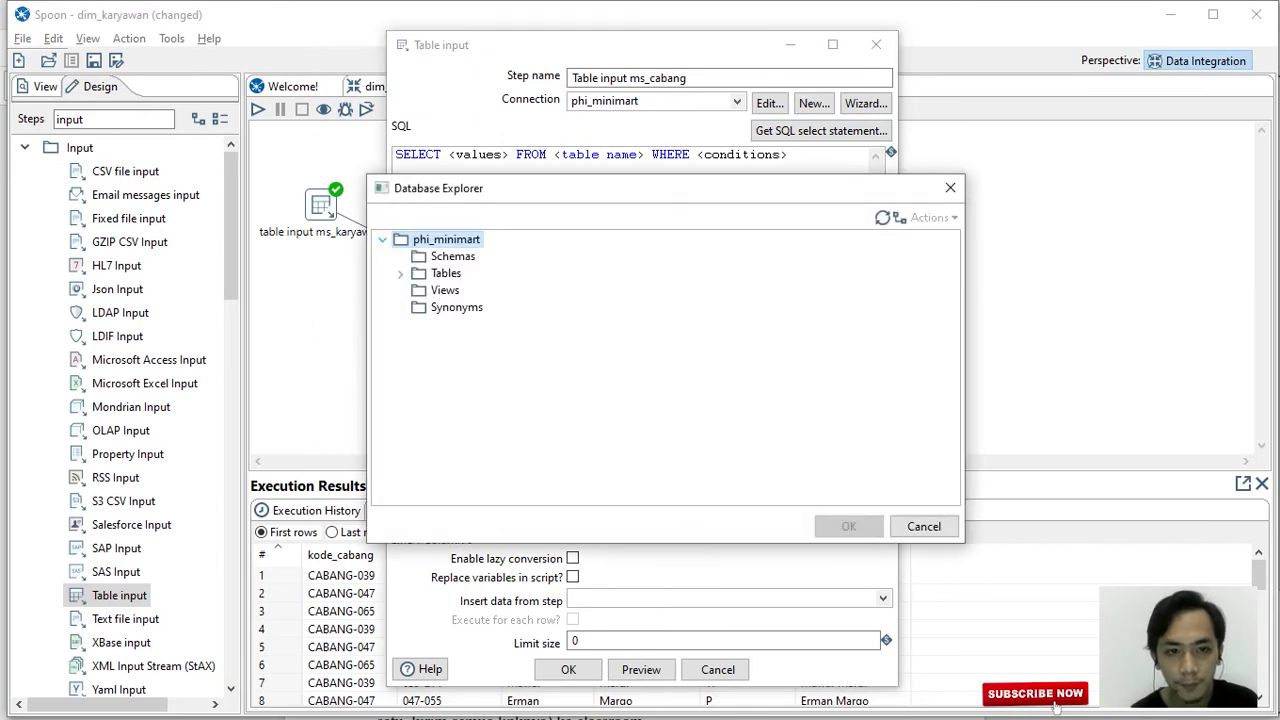
{"action": "left_click", "coordinate": [400, 273]}
{"action": "left_click", "coordinate": [477, 307]}
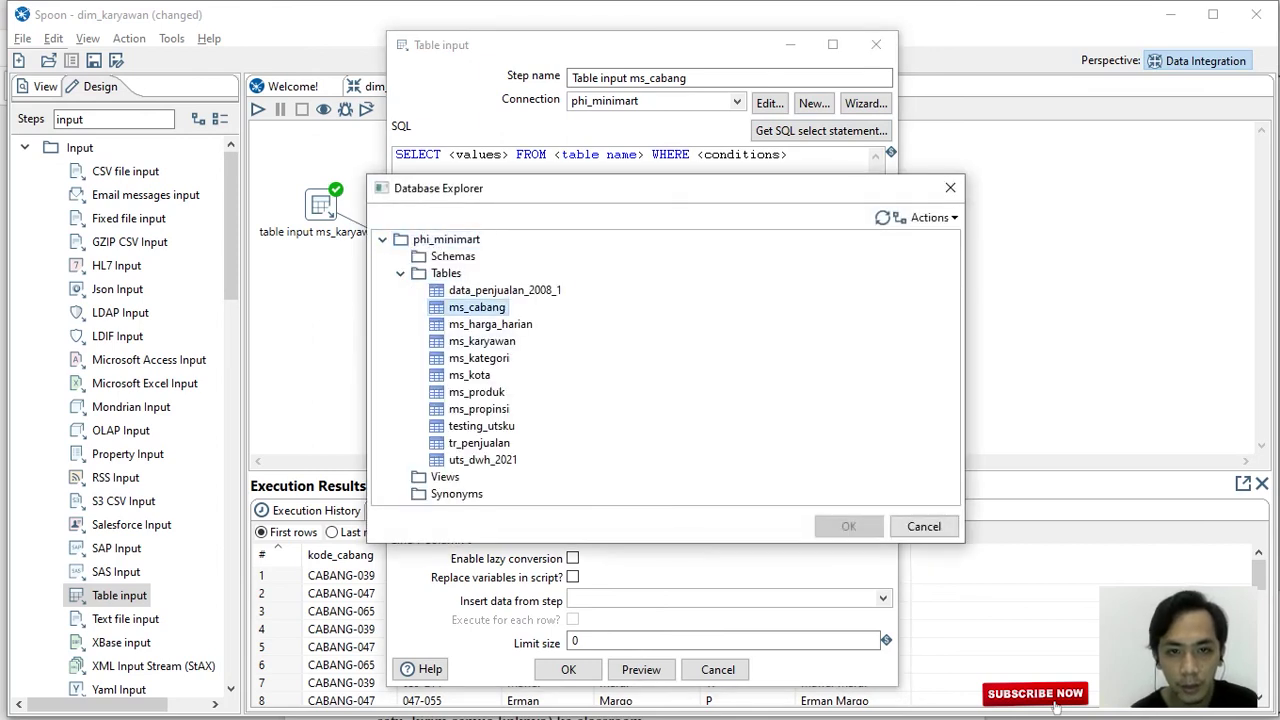
{"action": "left_click", "coordinate": [848, 526]}
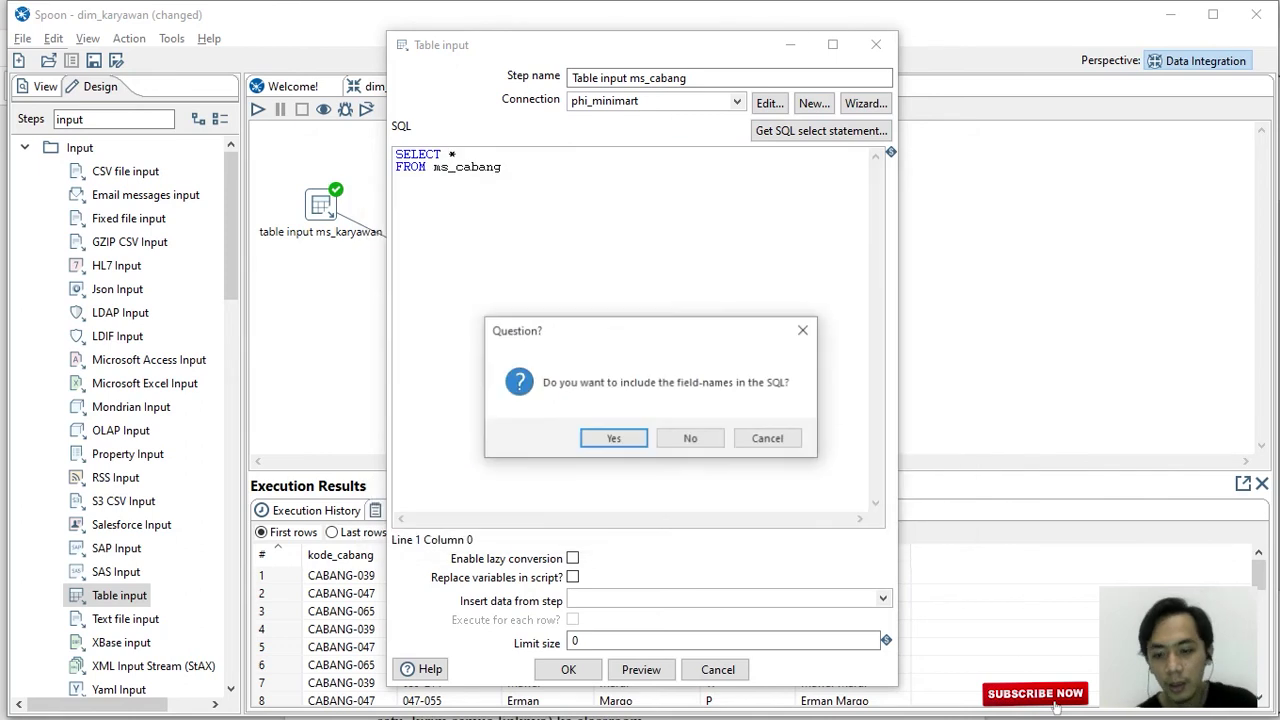
{"action": "left_click", "coordinate": [613, 437]}
{"action": "left_click", "coordinate": [568, 669]}
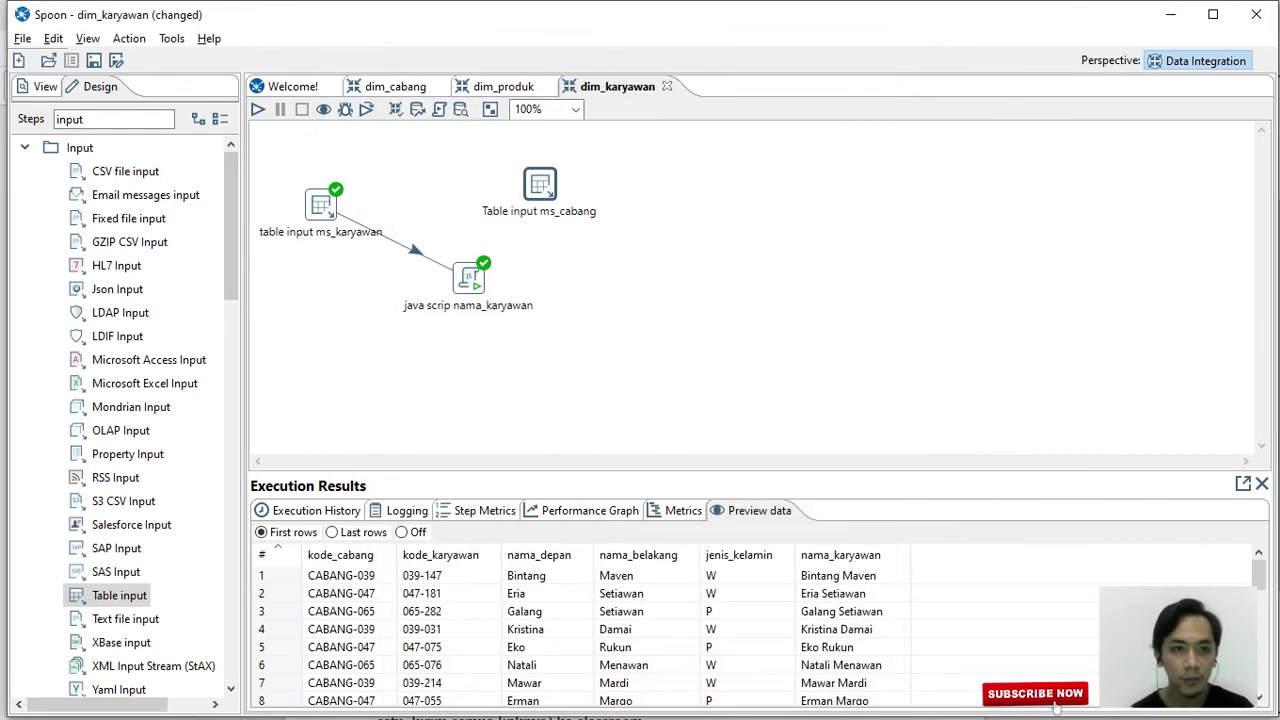
Find the Stream lookup step type and place one to the right of the java scrip nama_karyawan step.
{"action": "key", "text": "BackSpace"}
{"action": "key", "text": "BackSpace"}
{"action": "key", "text": "BackSpace"}
{"action": "key", "text": "BackSpace"}
{"action": "key", "text": "BackSpace"}
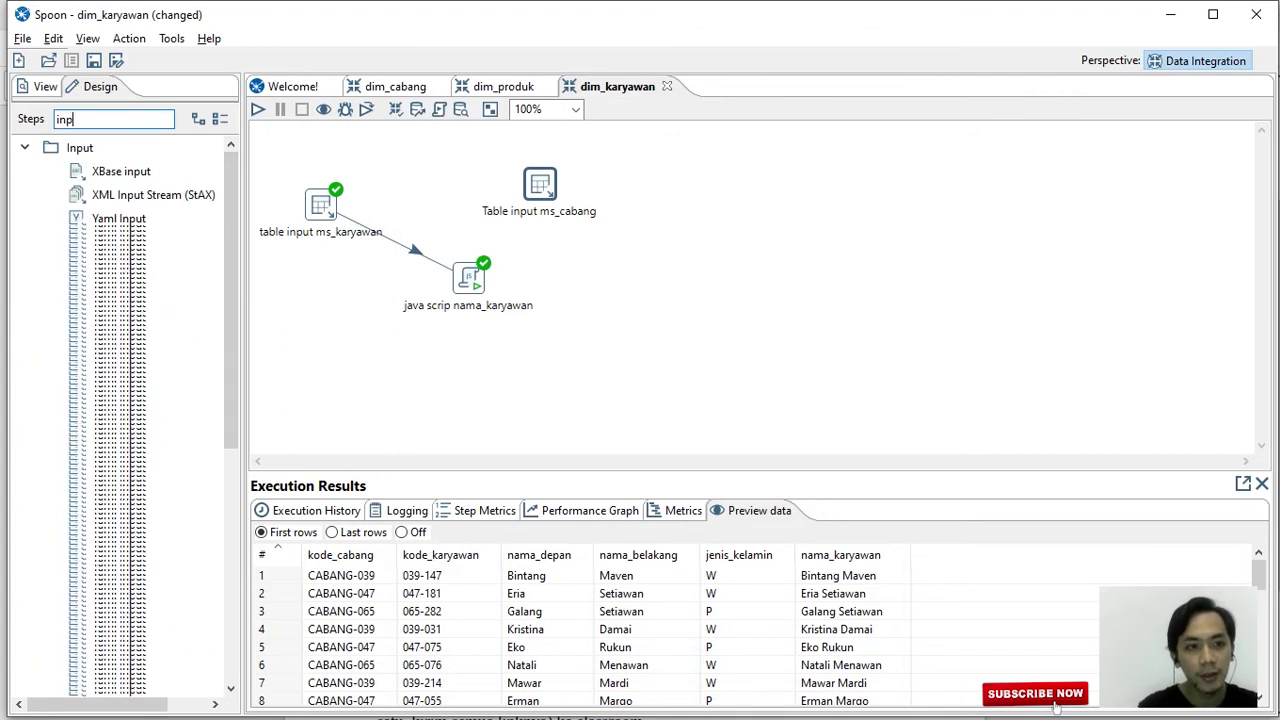
{"action": "type", "text": "i"}
{"action": "key", "text": "BackSpace"}
{"action": "type", "text": "stream"}
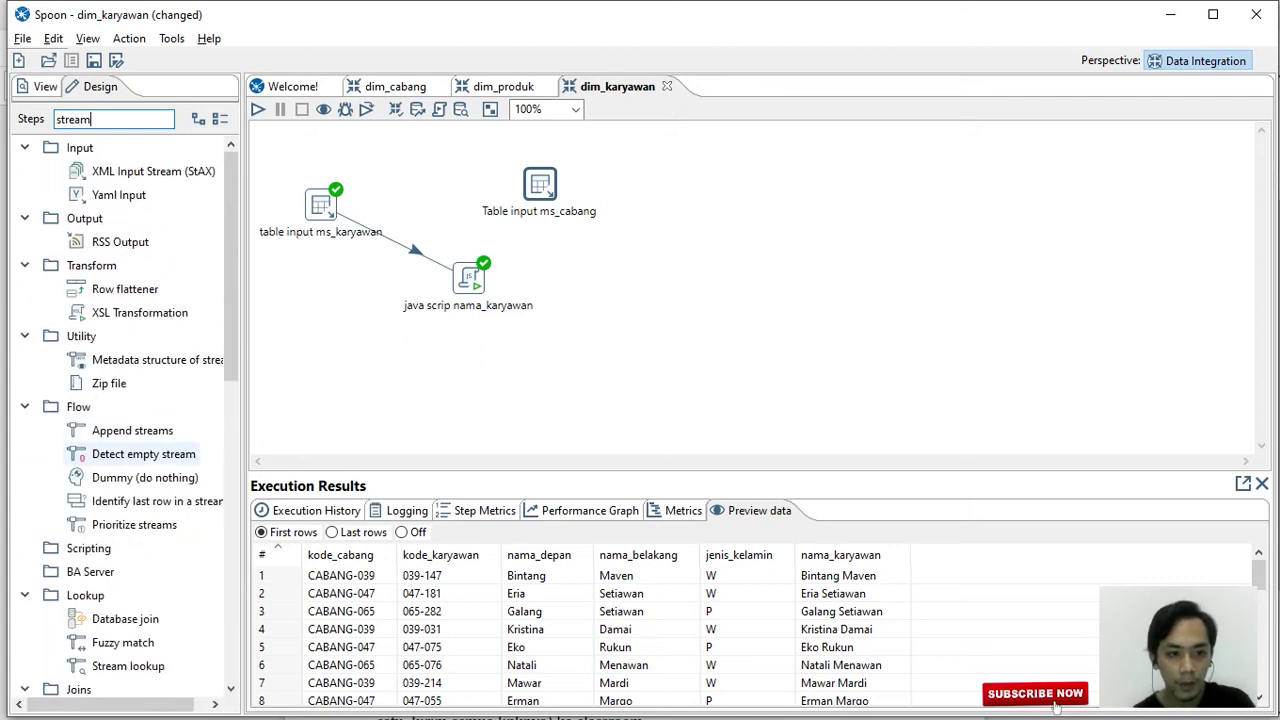
{"action": "left_click_drag", "start_coordinate": [128, 666], "coordinate": [644, 276]}
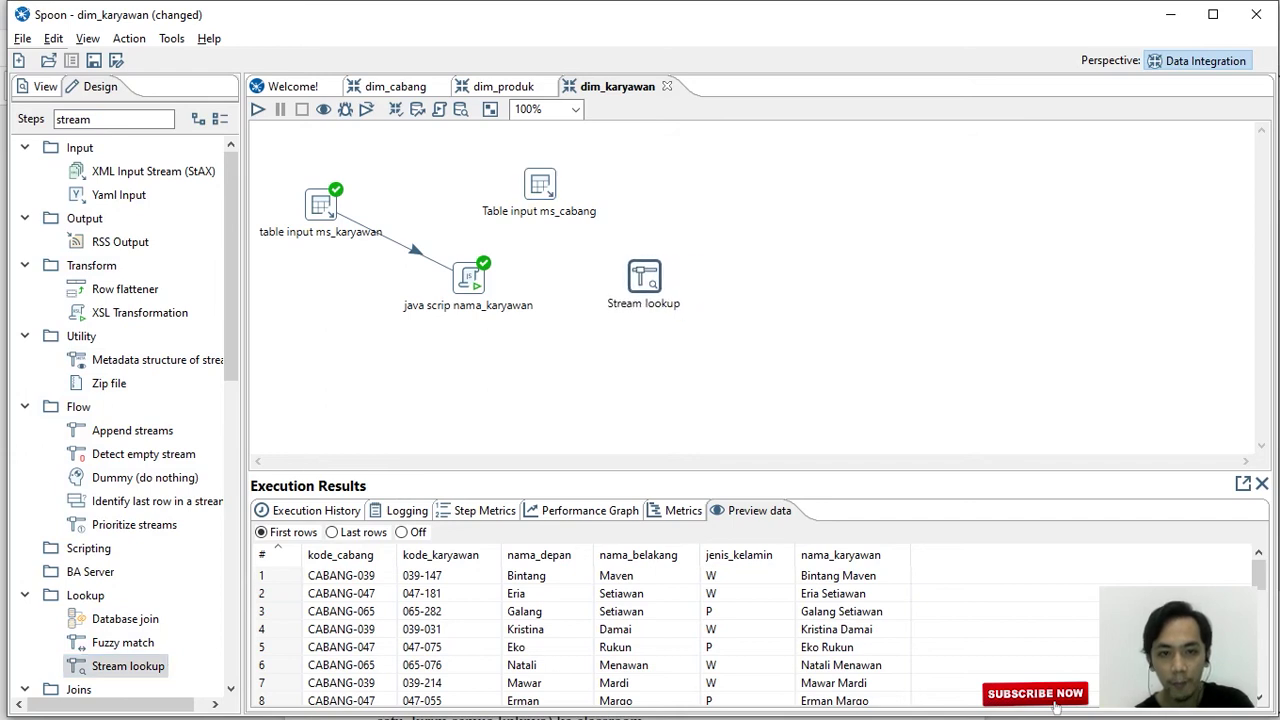
Connect Table input ms_cabang and the main output of java scrip nama_karyawan to the Stream lookup step.
{"action": "left_click", "coordinate": [468, 277]}
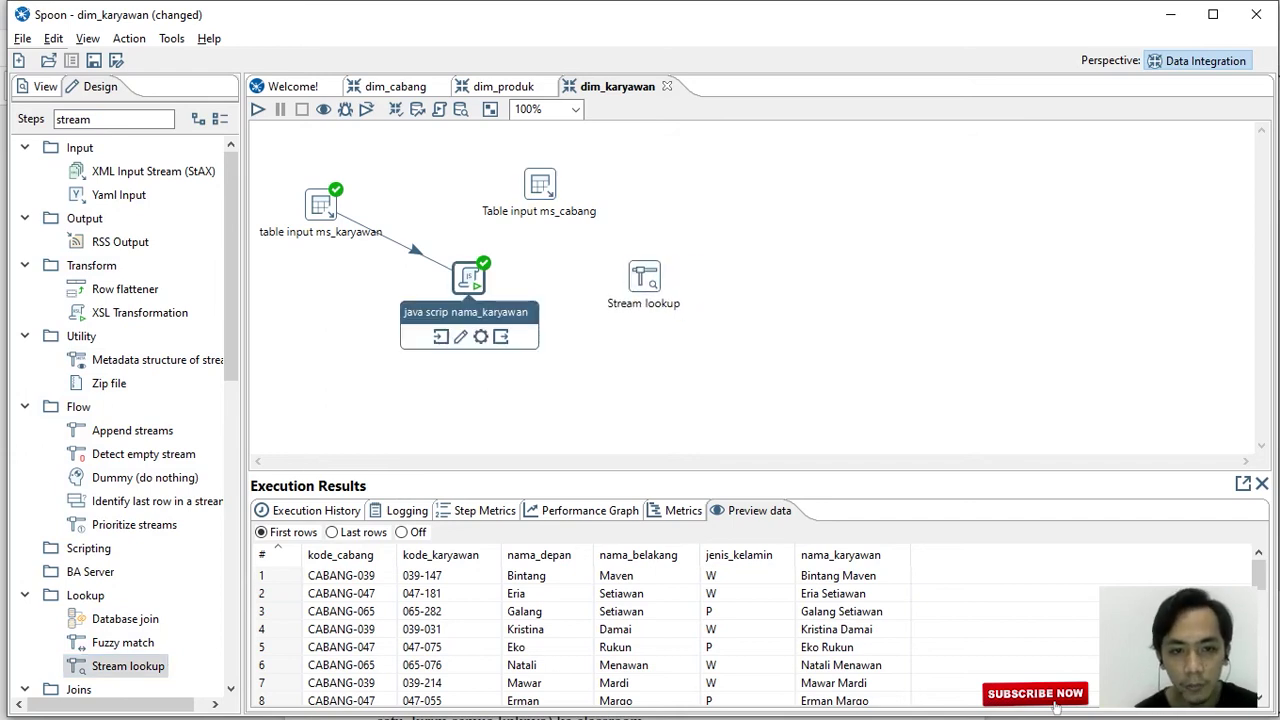
{"action": "left_click_drag", "start_coordinate": [500, 336], "coordinate": [645, 278]}
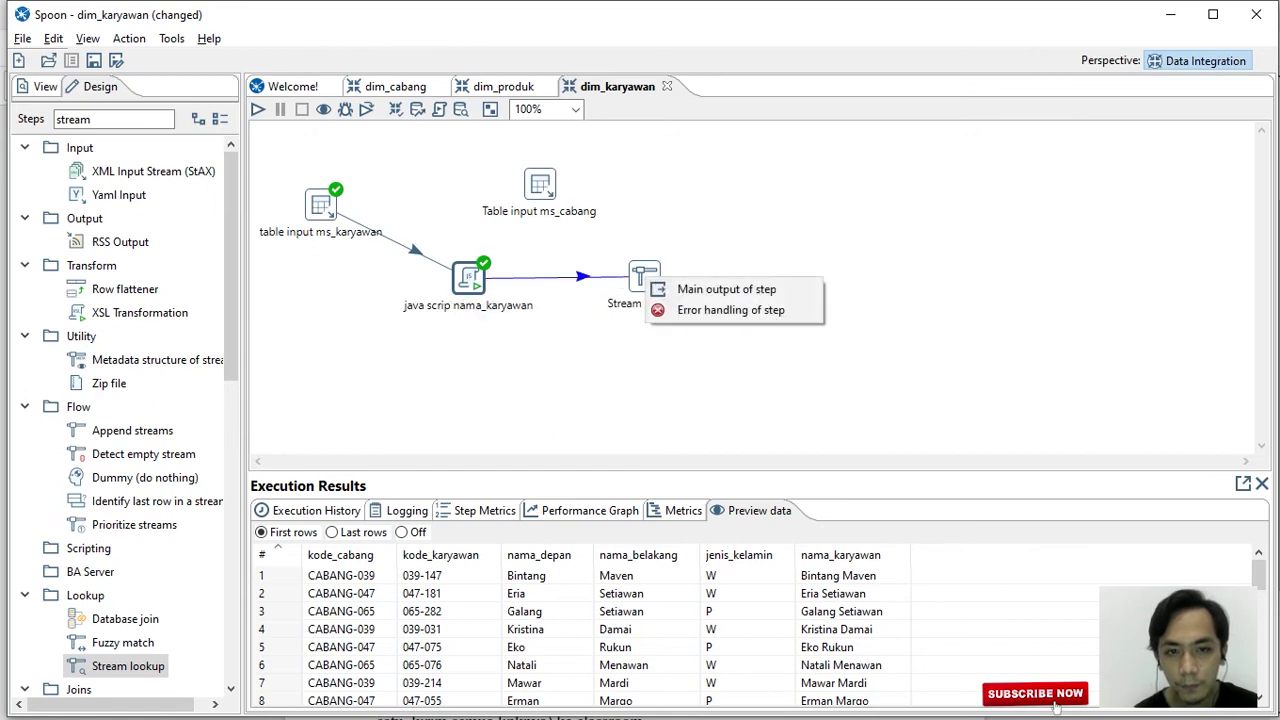
{"action": "left_click", "coordinate": [726, 289]}
{"action": "mouse_move", "coordinate": [540, 184]}
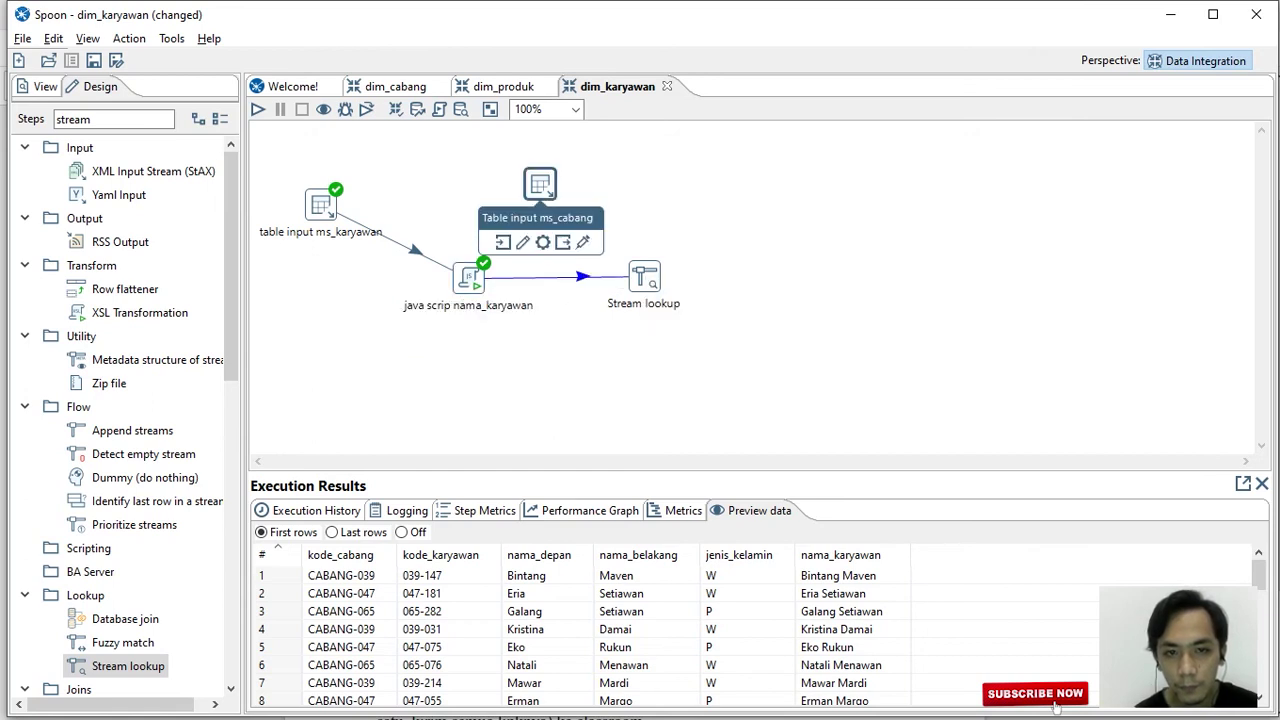
{"action": "left_click_drag", "start_coordinate": [614, 278], "coordinate": [644, 277]}
{"action": "mouse_move", "coordinate": [468, 277]}
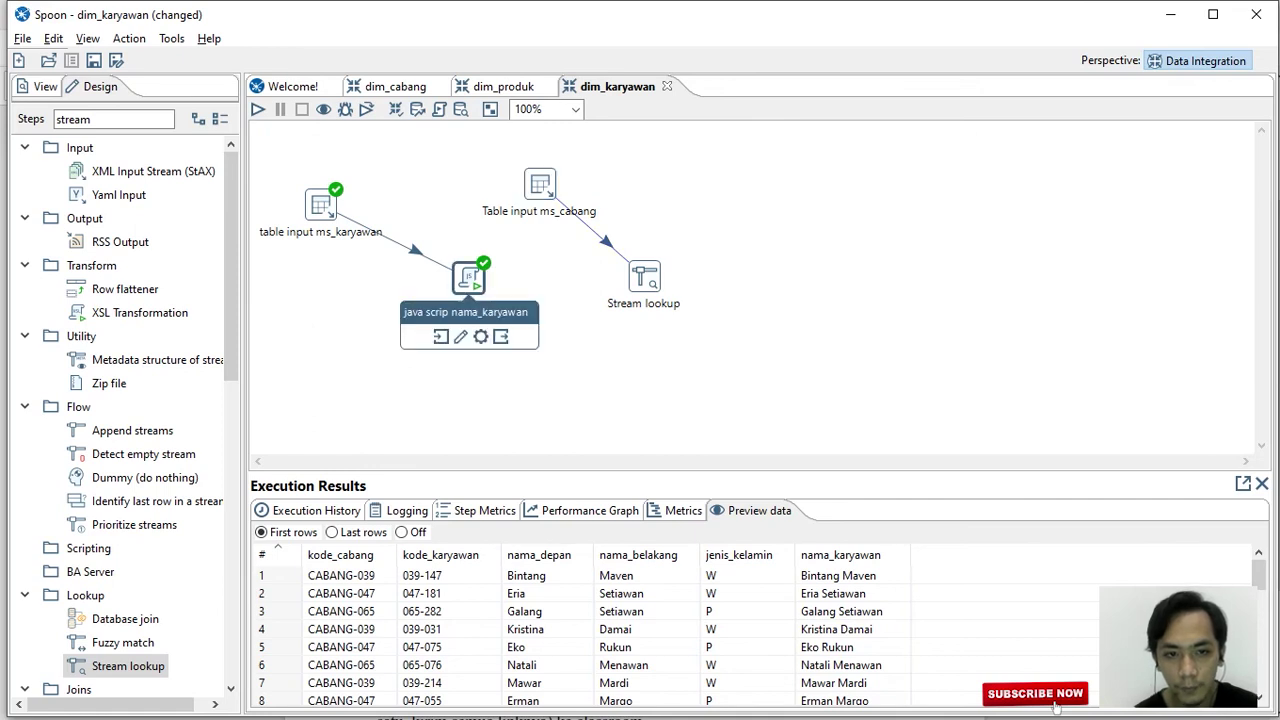
{"action": "left_click_drag", "start_coordinate": [500, 336], "coordinate": [644, 278]}
{"action": "left_click", "coordinate": [720, 299]}
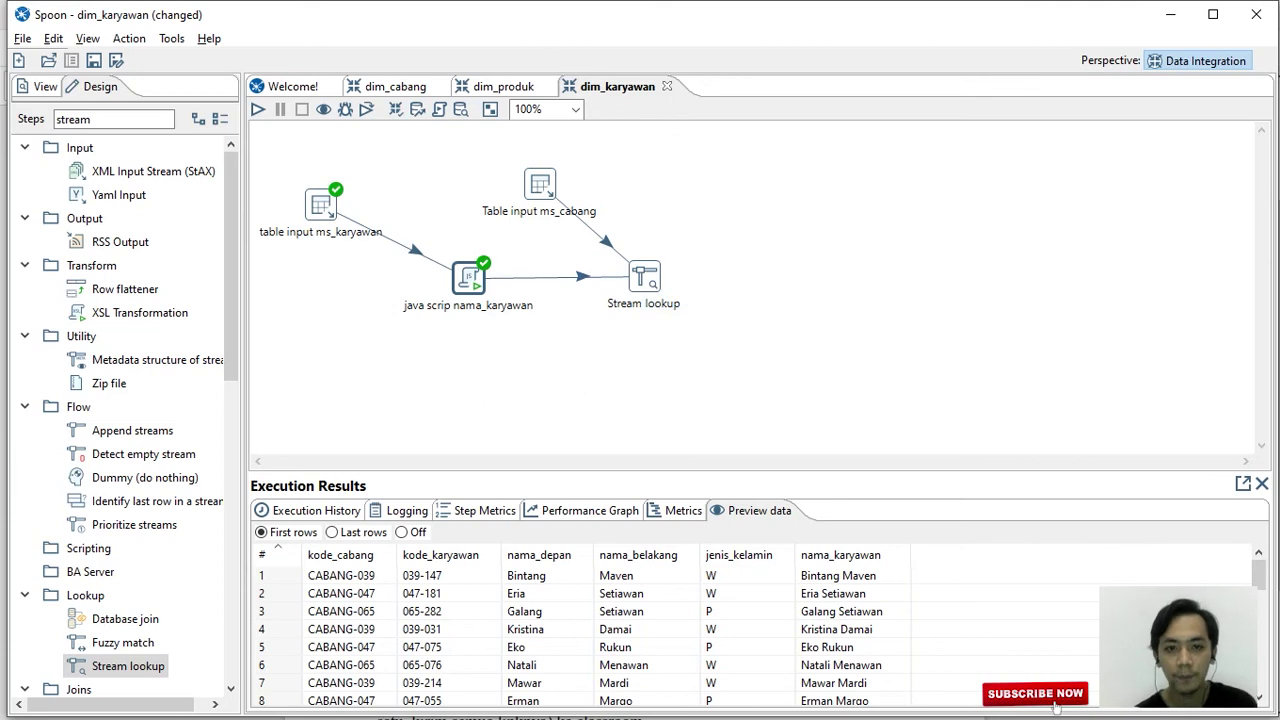
Rename the stream lookup as Stream lookup kode_kota and set its lookup step to Table input ms_cabang.
{"action": "double_click", "coordinate": [644, 276]}
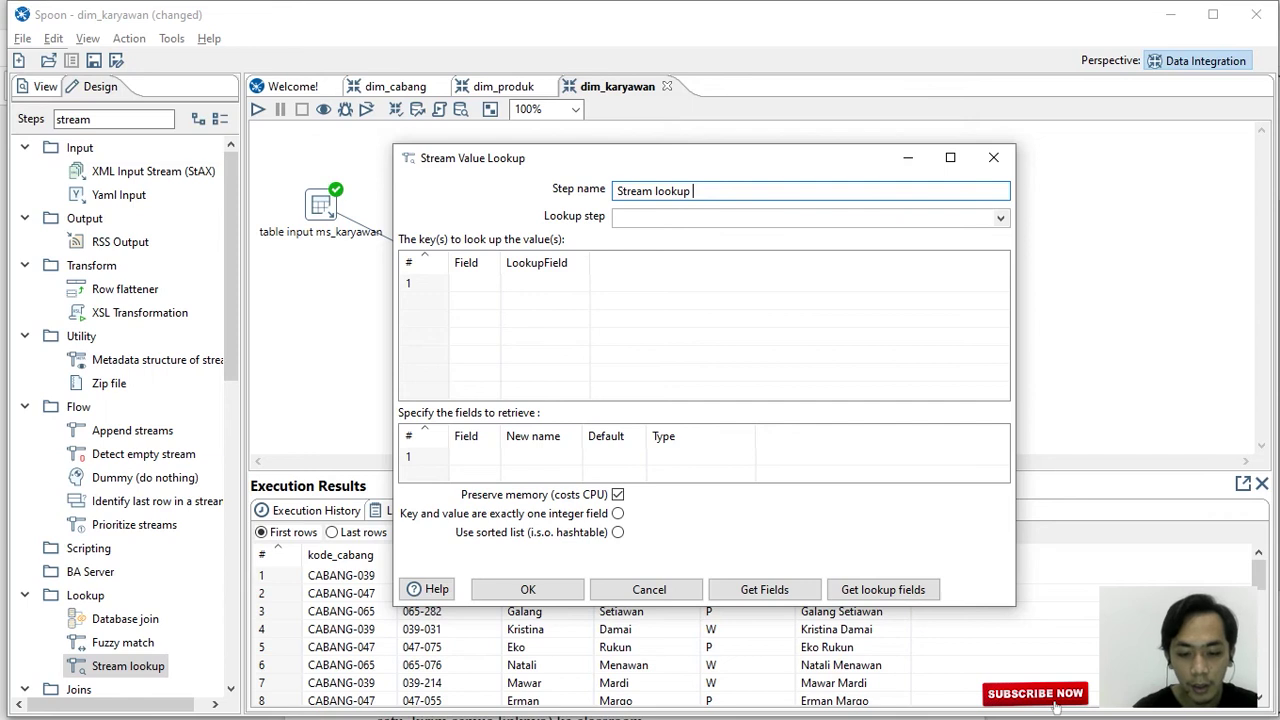
{"action": "type", "text": "kode"}
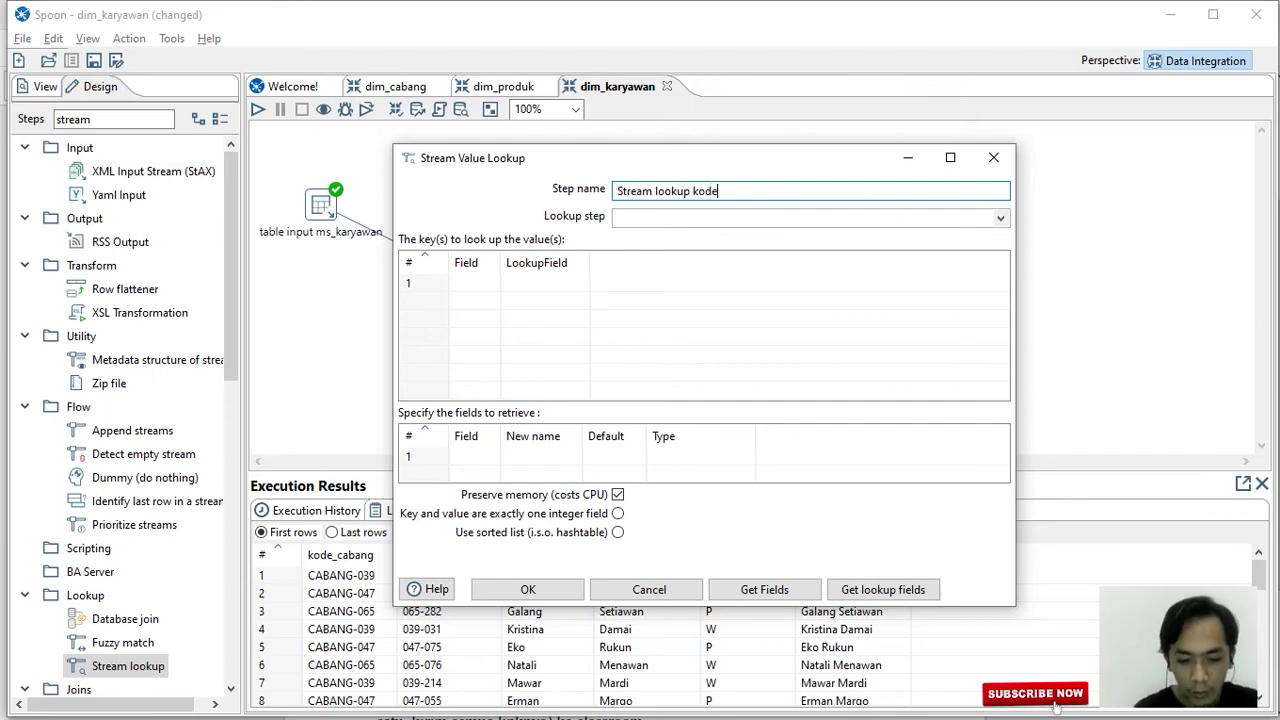
{"action": "type", "text": " c"}
{"action": "key", "text": "BackSpace"}
{"action": "key", "text": "BackSpace"}
{"action": "type", "text": "_"}
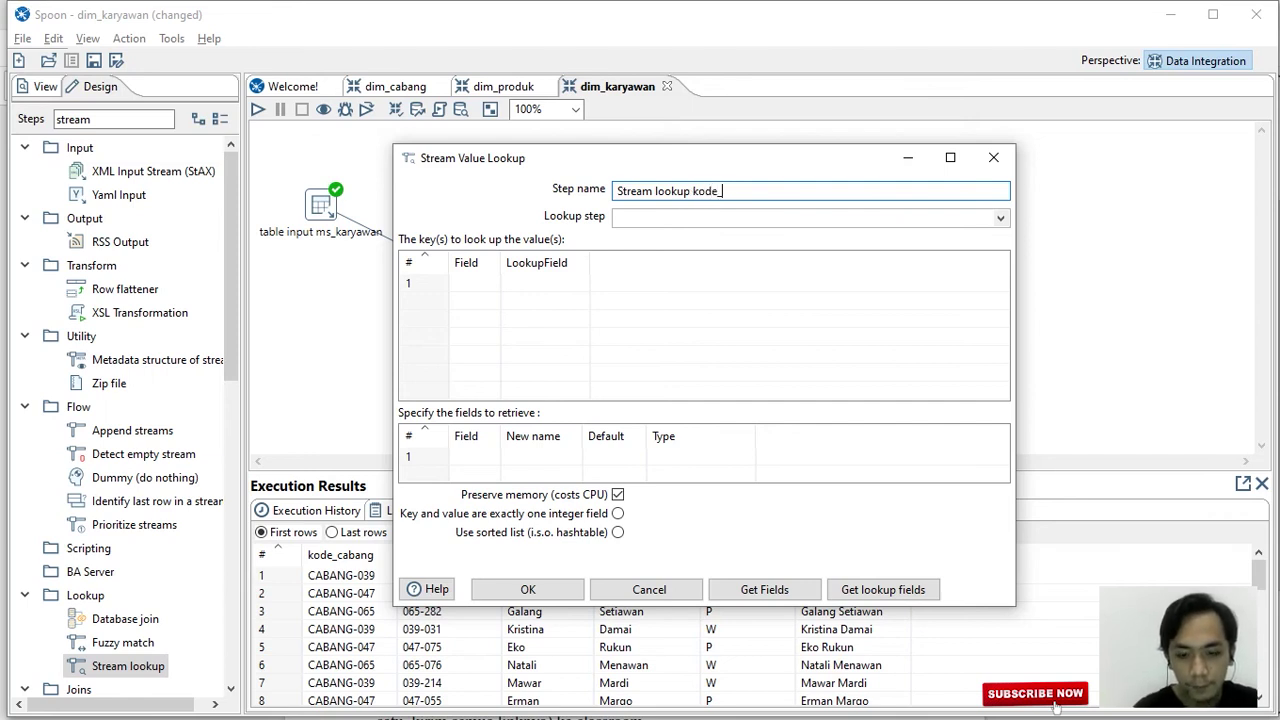
{"action": "type", "text": "kota"}
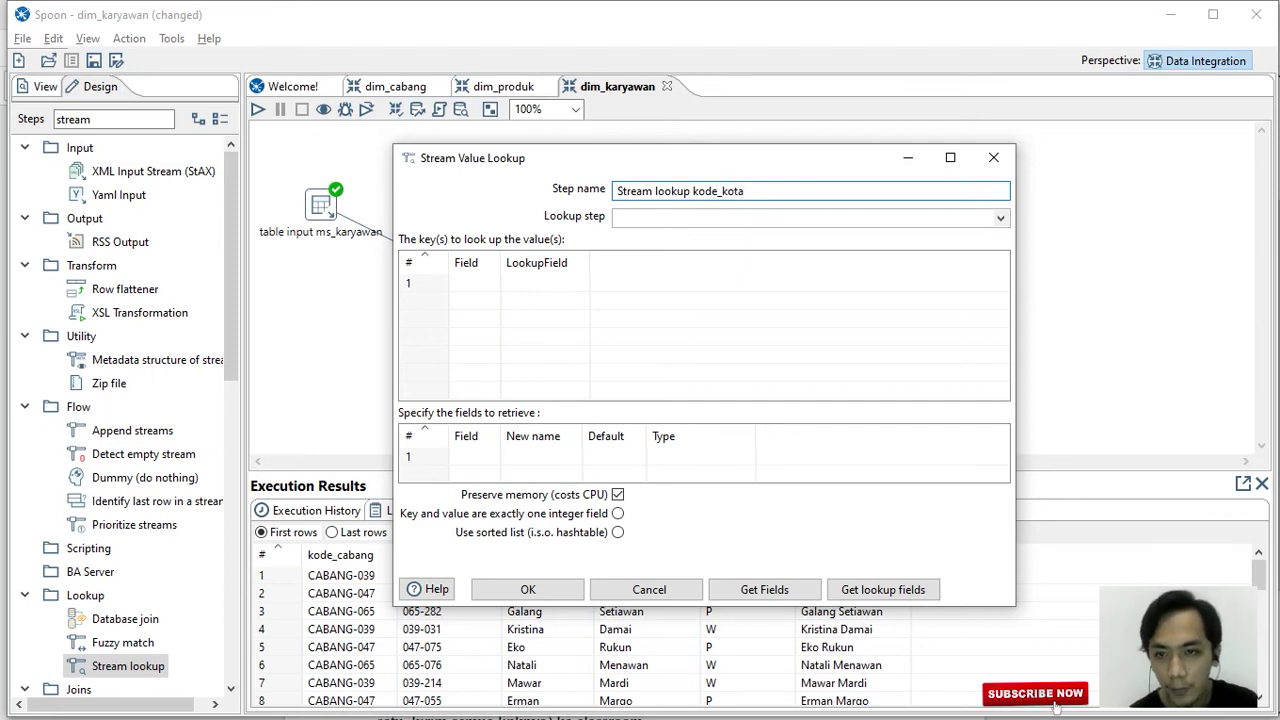
{"action": "left_click", "coordinate": [1000, 217]}
{"action": "key", "text": "Return"}
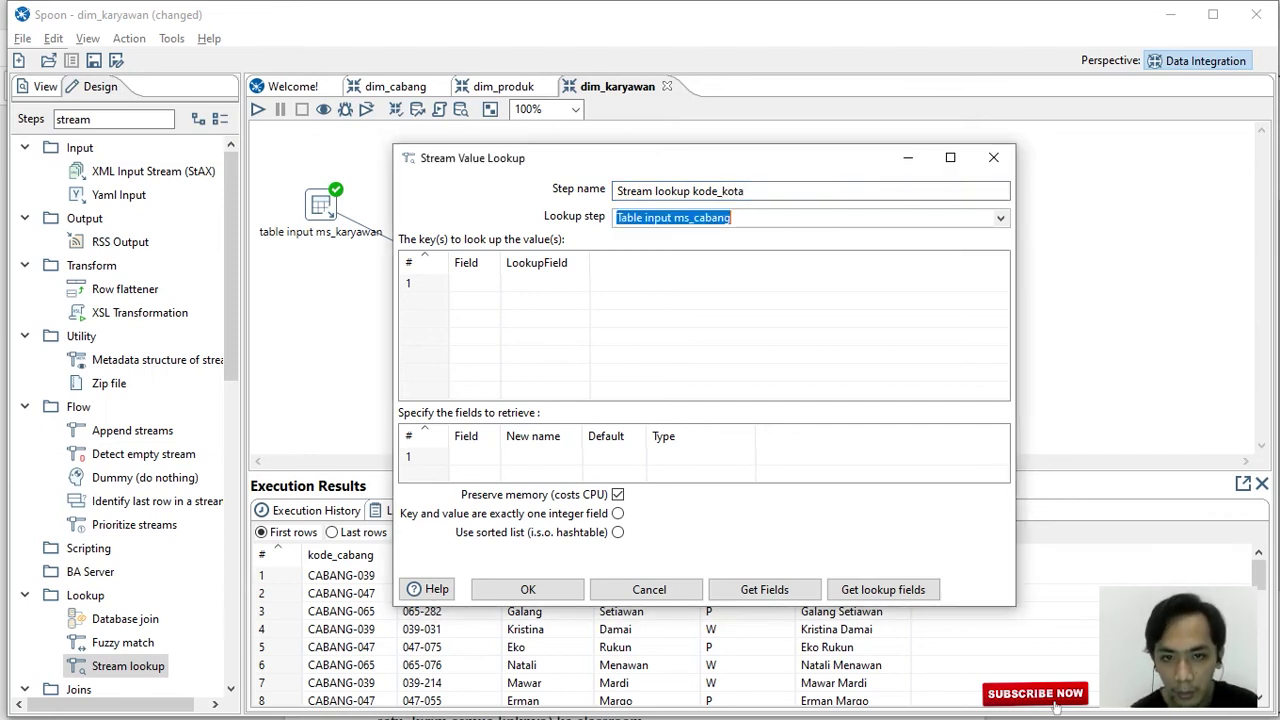
{"action": "key", "text": "Tab"}
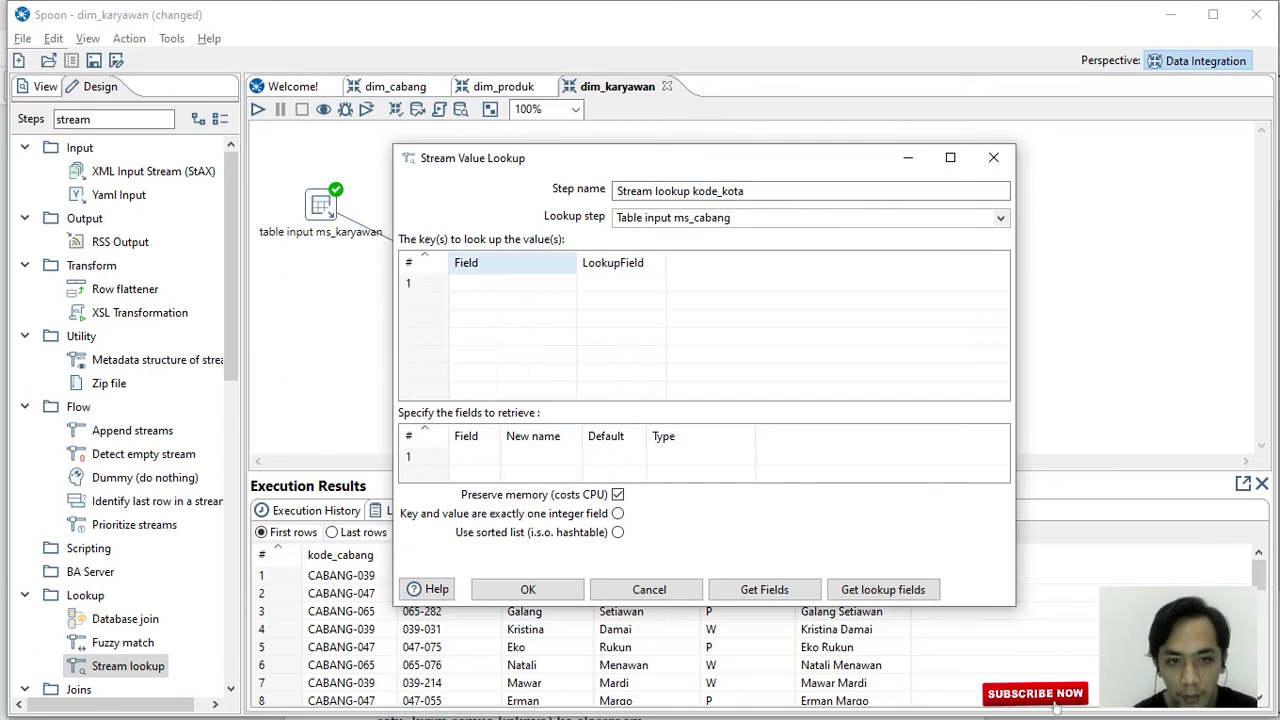
Set the lookup key to match the field kode_cabang with the lookup field kode_cabang.
{"action": "left_click", "coordinate": [511, 283]}
{"action": "left_click", "coordinate": [568, 283]}
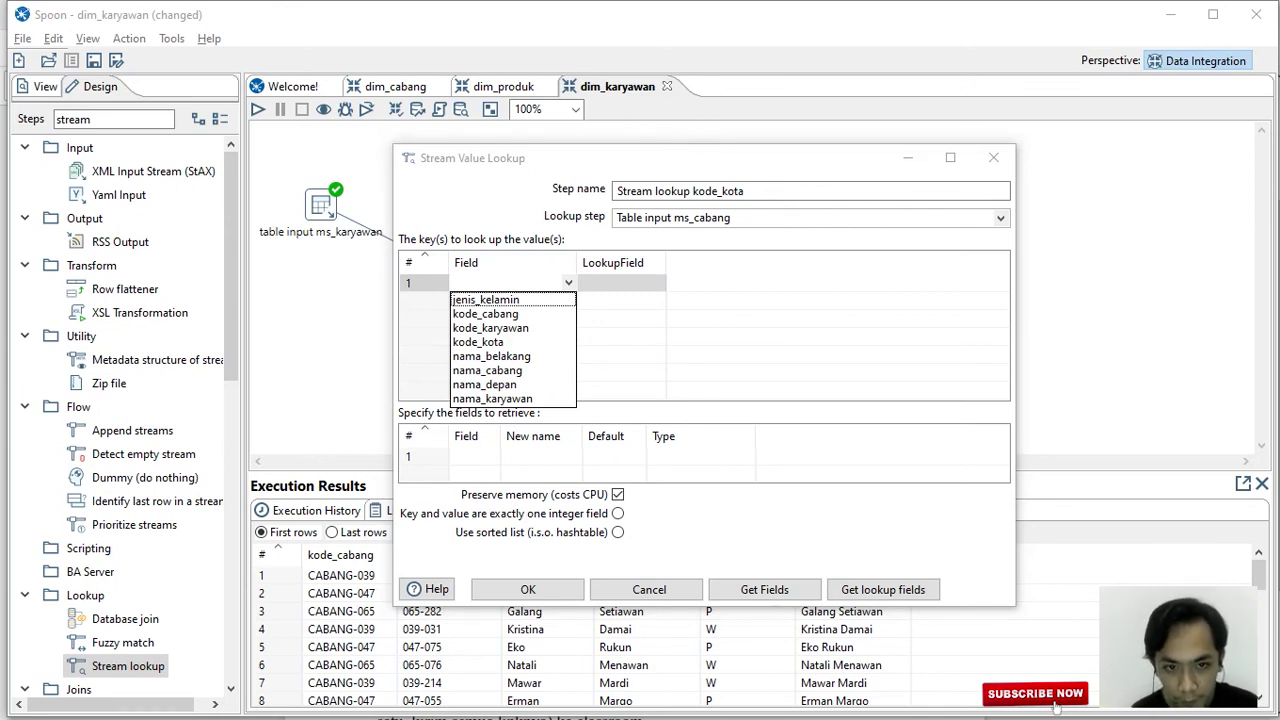
{"action": "left_click", "coordinate": [487, 370]}
{"action": "key", "text": "alt+Down"}
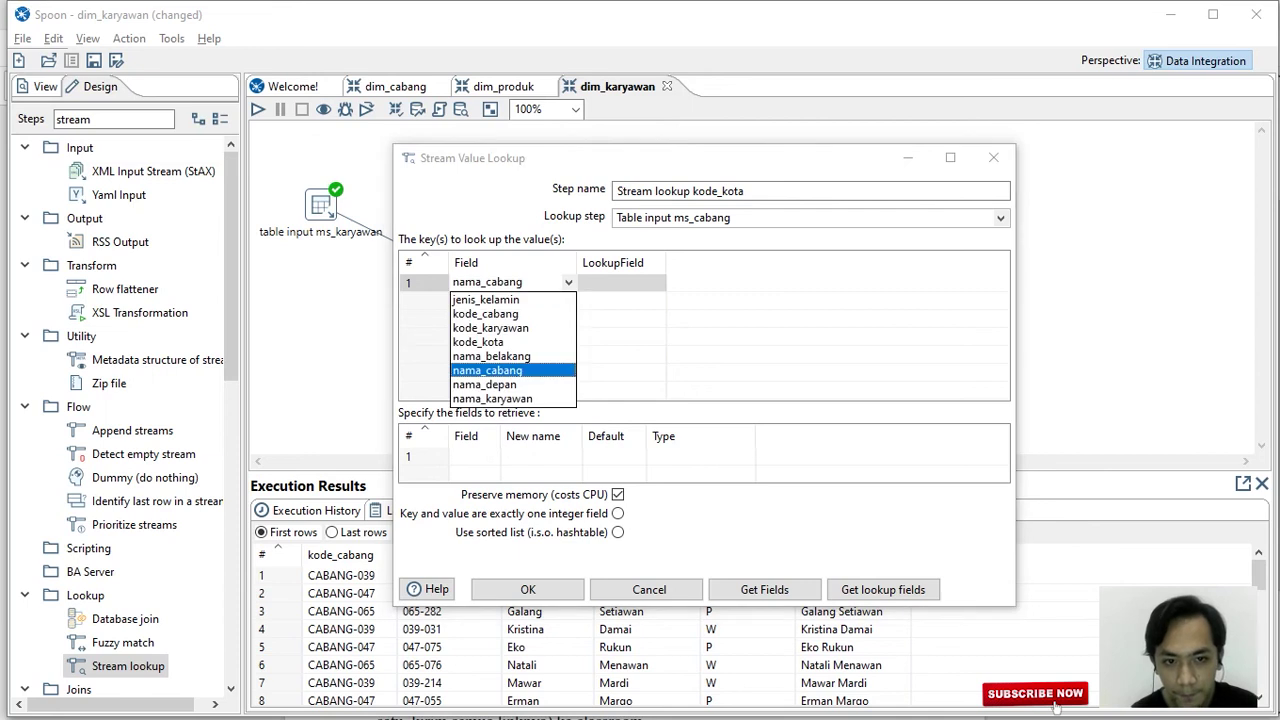
{"action": "left_click", "coordinate": [485, 314]}
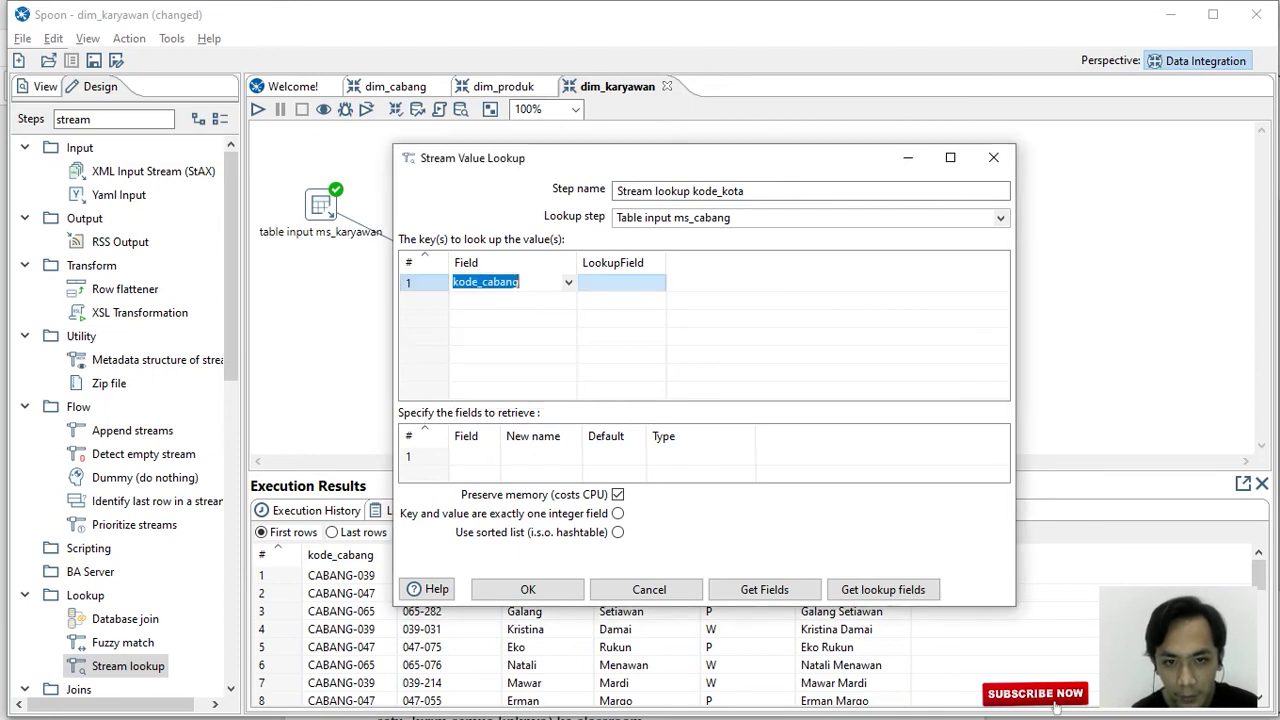
{"action": "left_click", "coordinate": [620, 283]}
{"action": "left_click", "coordinate": [657, 283]}
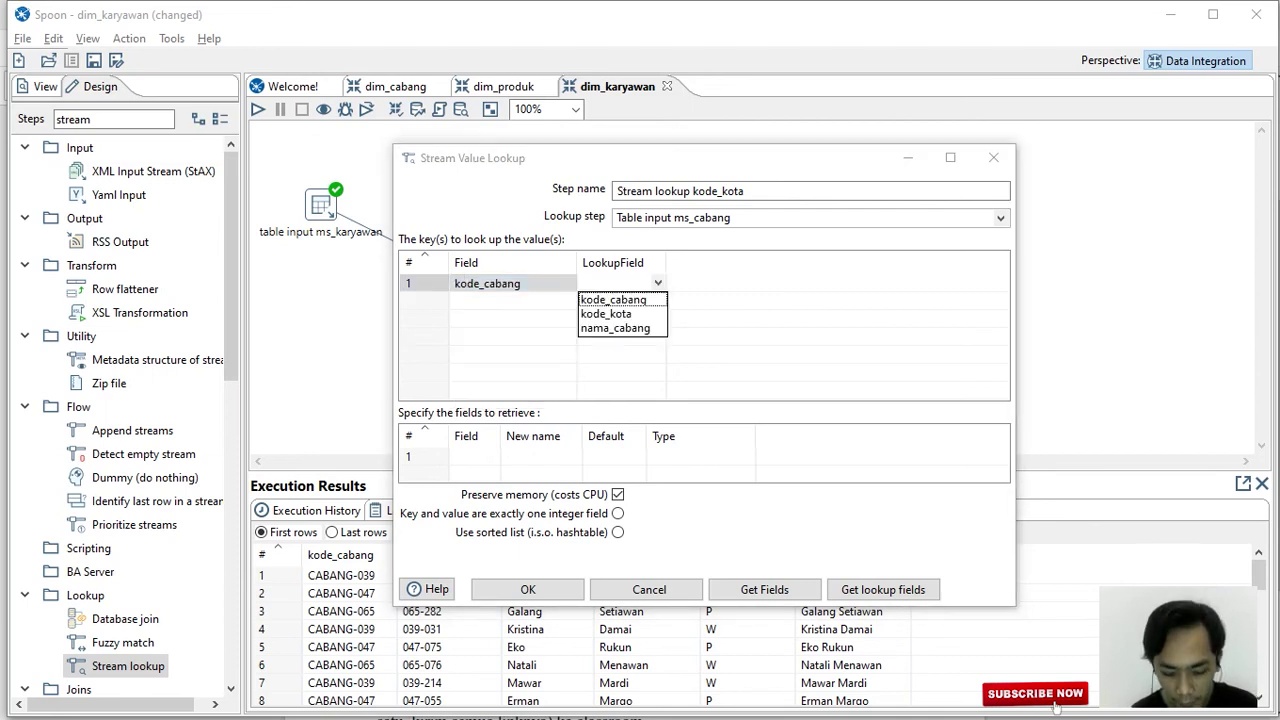
{"action": "key", "text": "Return"}
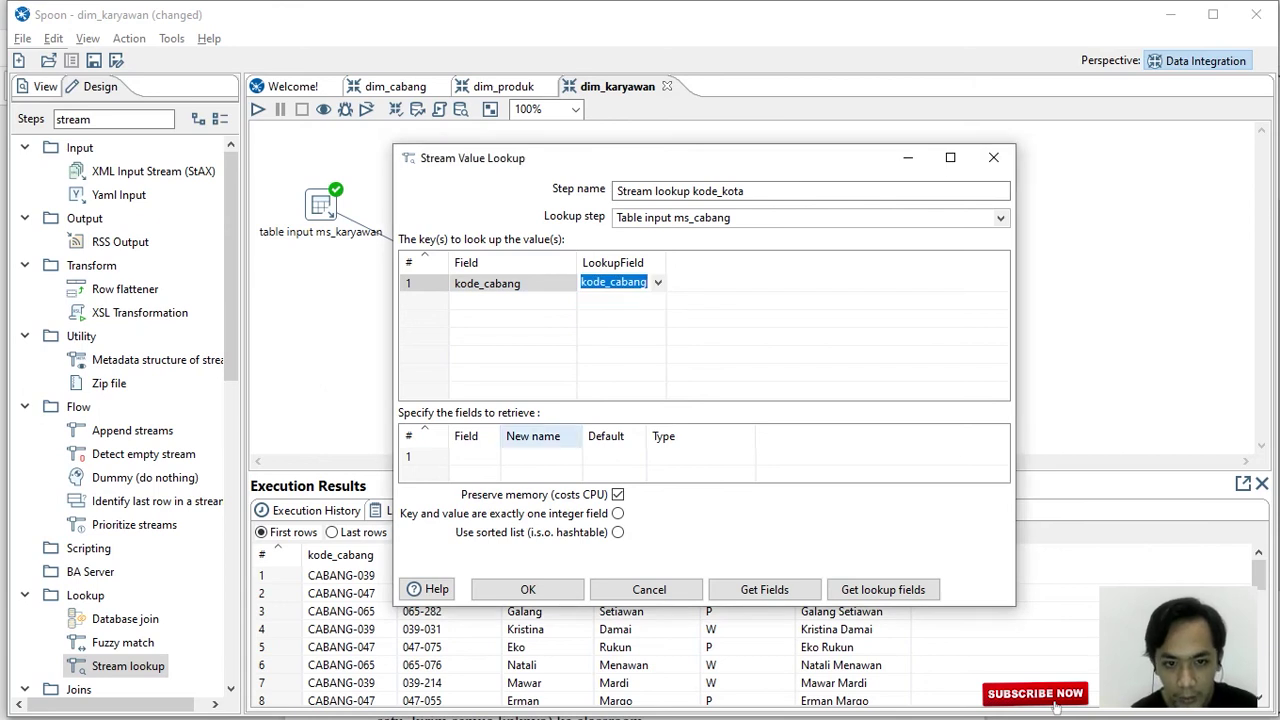
Retrieve the kode_kota field with type String in the stream lookup and accept its settings.
{"action": "left_click_drag", "start_coordinate": [501, 436], "coordinate": [576, 436]}
{"action": "key", "text": "Return"}
{"action": "key", "text": "alt+Down"}
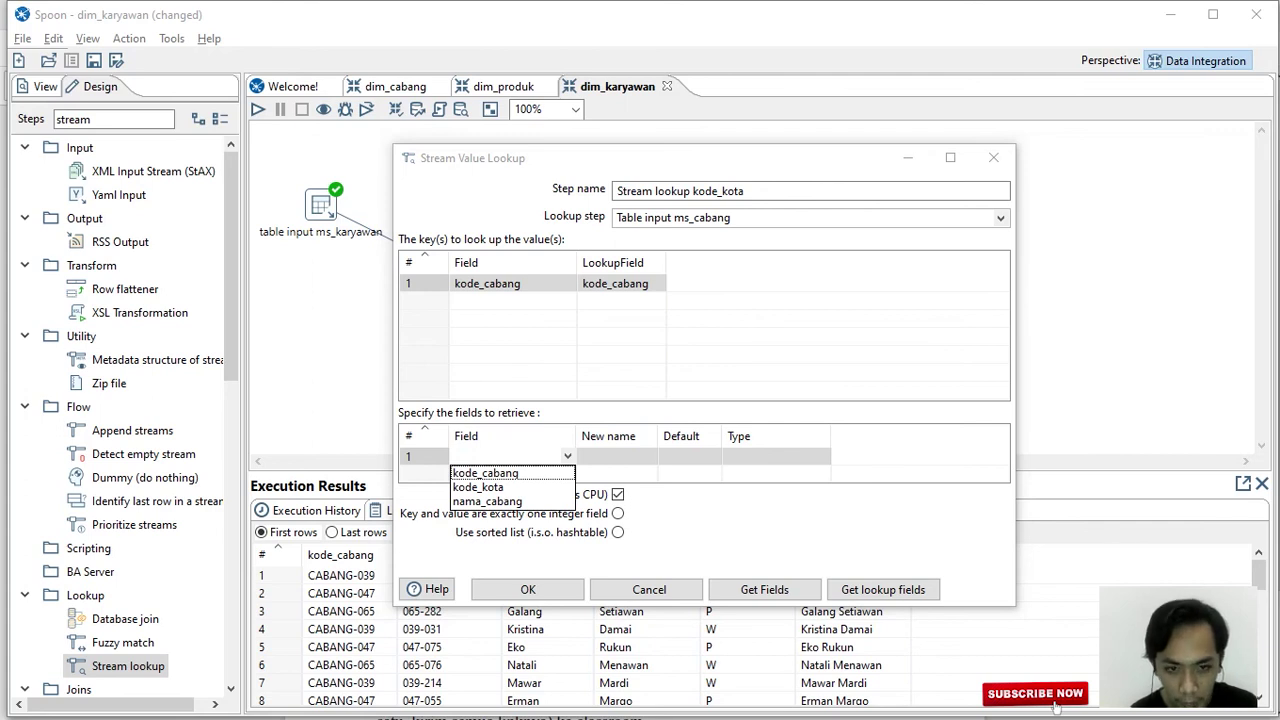
{"action": "key", "text": "Down"}
{"action": "key", "text": "Return"}
{"action": "key", "text": "Return"}
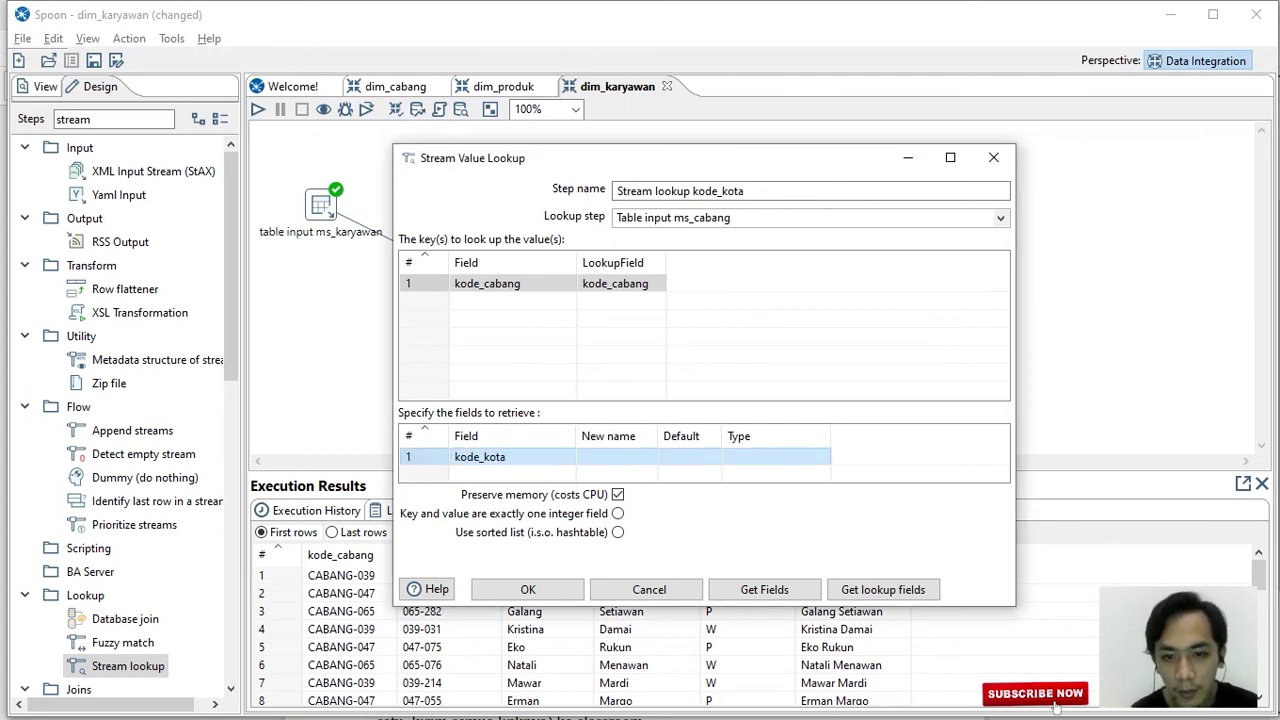
{"action": "left_click", "coordinate": [775, 456]}
{"action": "left_click", "coordinate": [822, 456]}
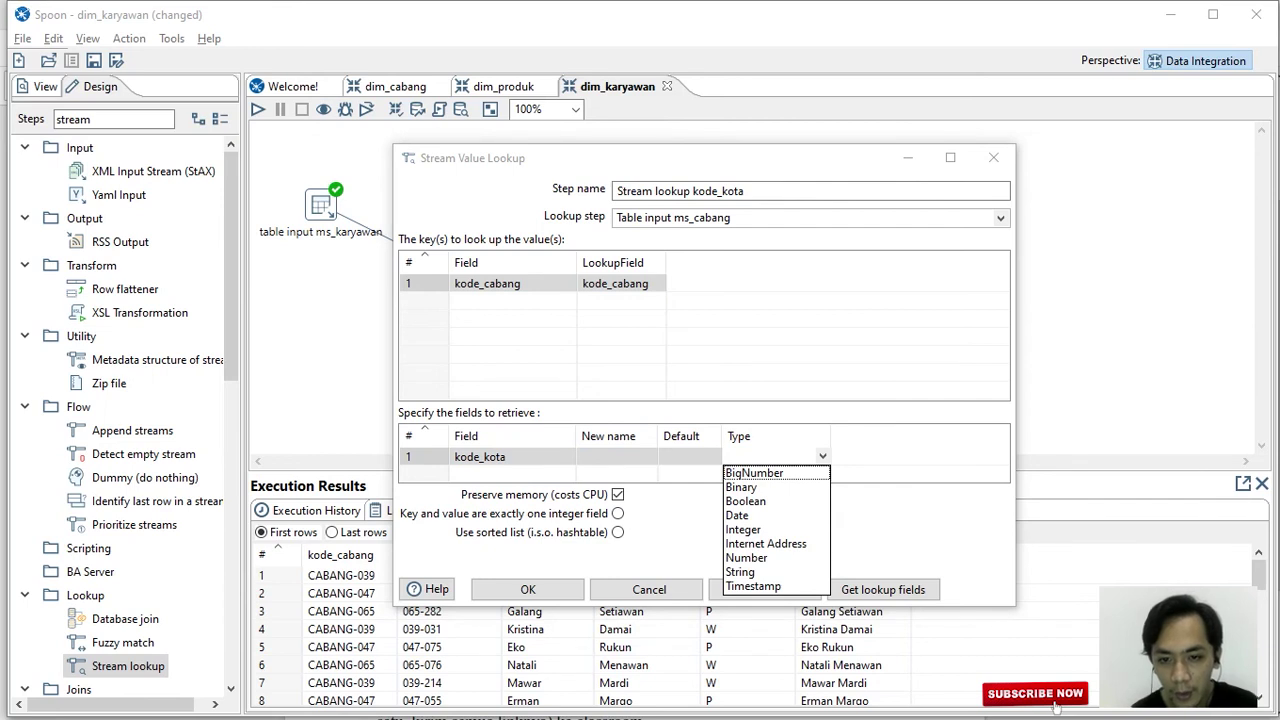
{"action": "left_click", "coordinate": [740, 571]}
{"action": "left_click", "coordinate": [528, 589]}
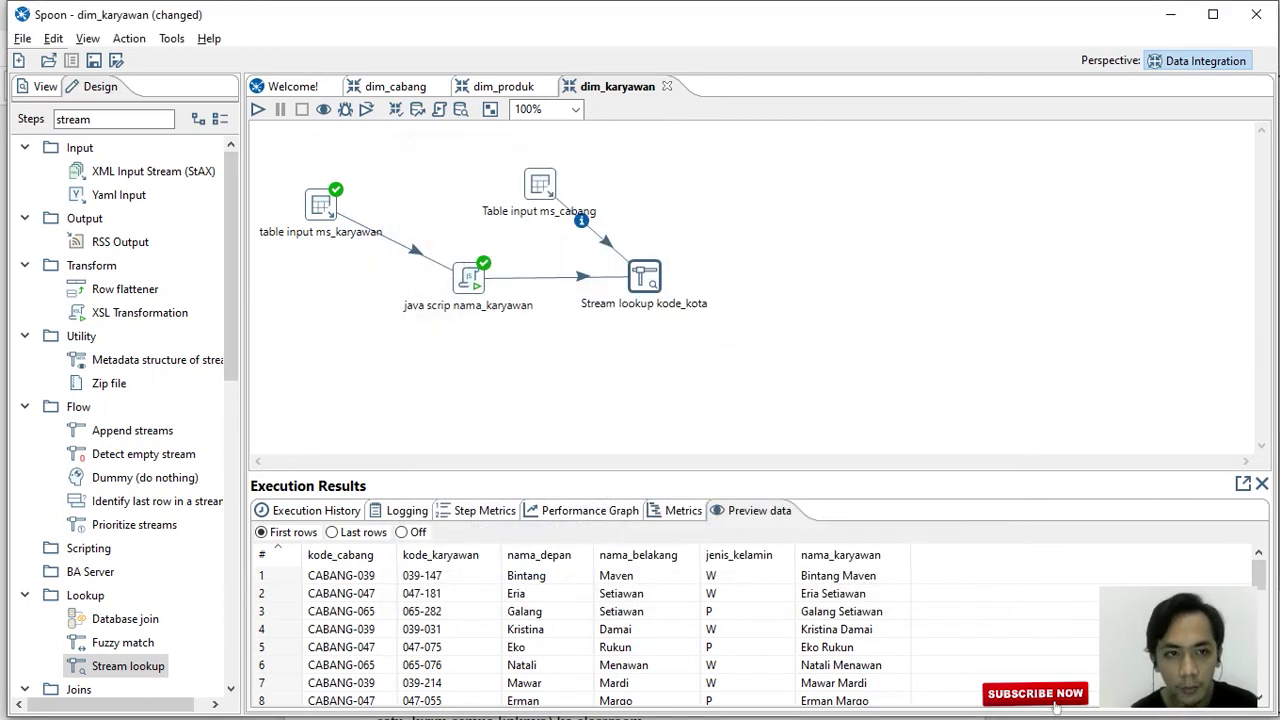
Run the dim_karyawan transformation locally with the kode_kota lookup in place.
{"action": "left_click", "coordinate": [258, 109]}
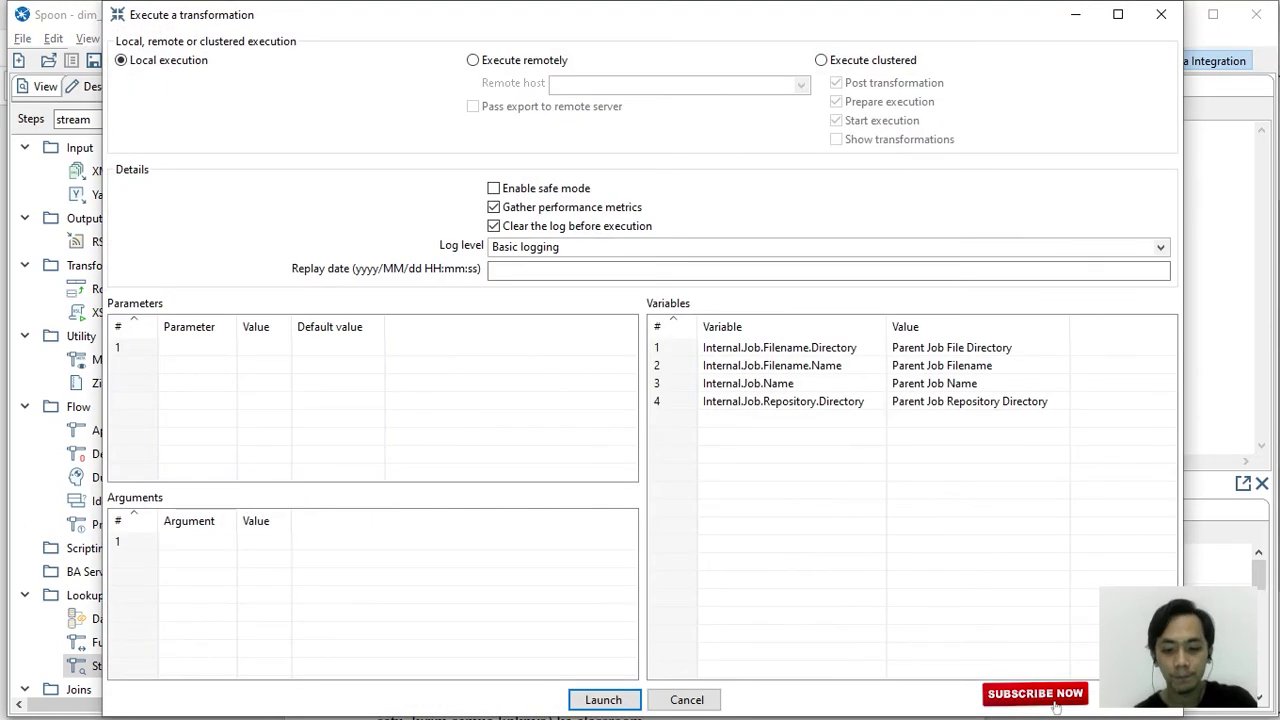
{"action": "key", "text": "Return"}
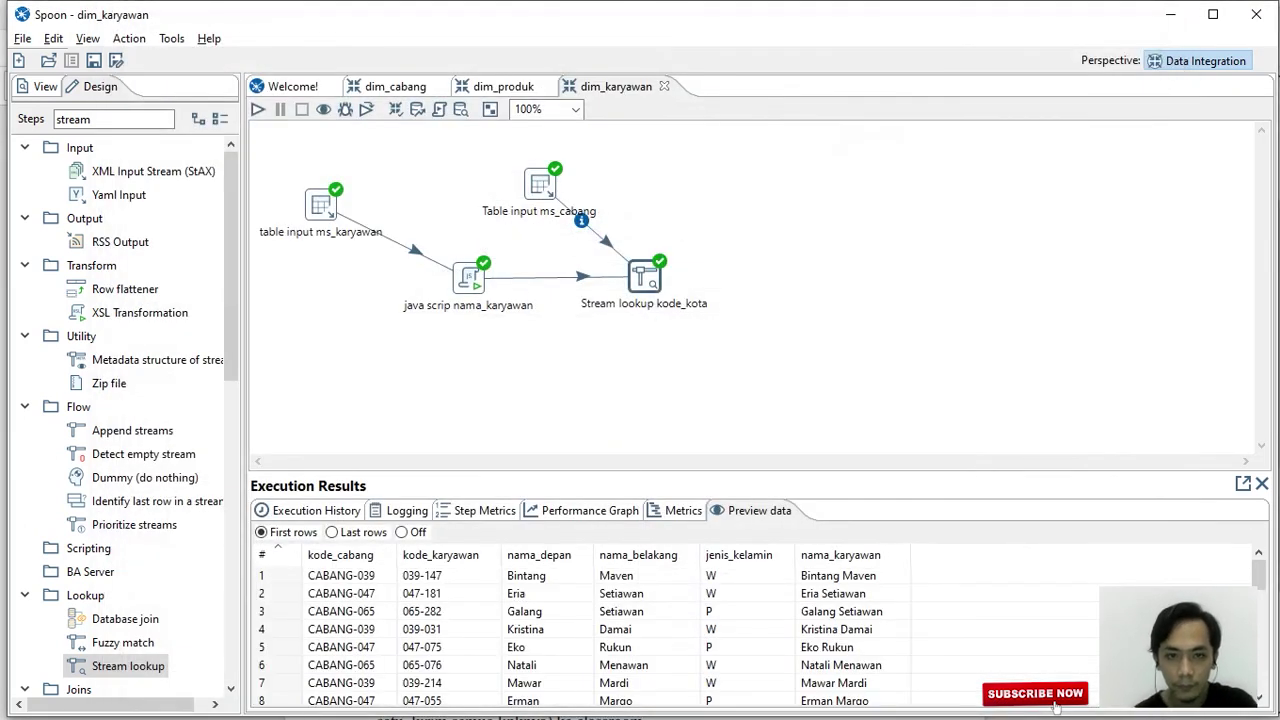
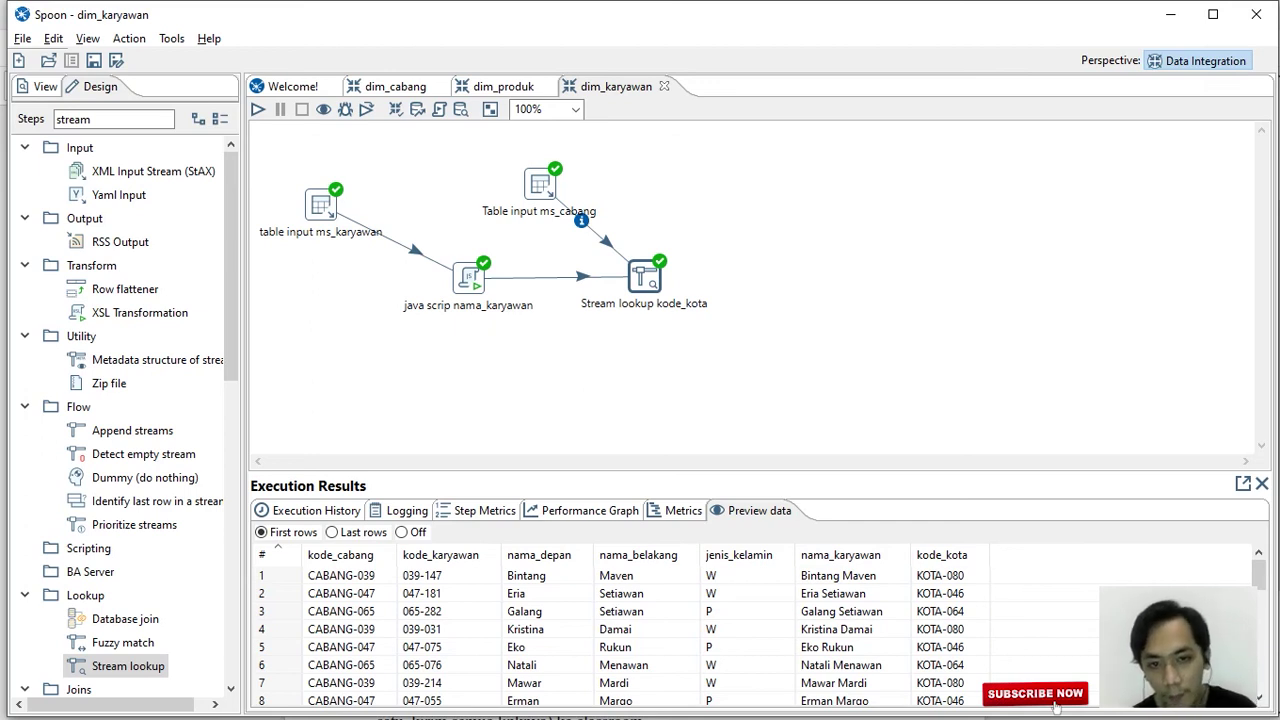
Search the step palette for table and add a Table input step to the canvas beside Table input ms_cabang.
{"action": "left_click", "coordinate": [92, 119]}
{"action": "key", "text": "BackSpace"}
{"action": "key", "text": "BackSpace"}
{"action": "key", "text": "BackSpace"}
{"action": "key", "text": "BackSpace"}
{"action": "key", "text": "BackSpace"}
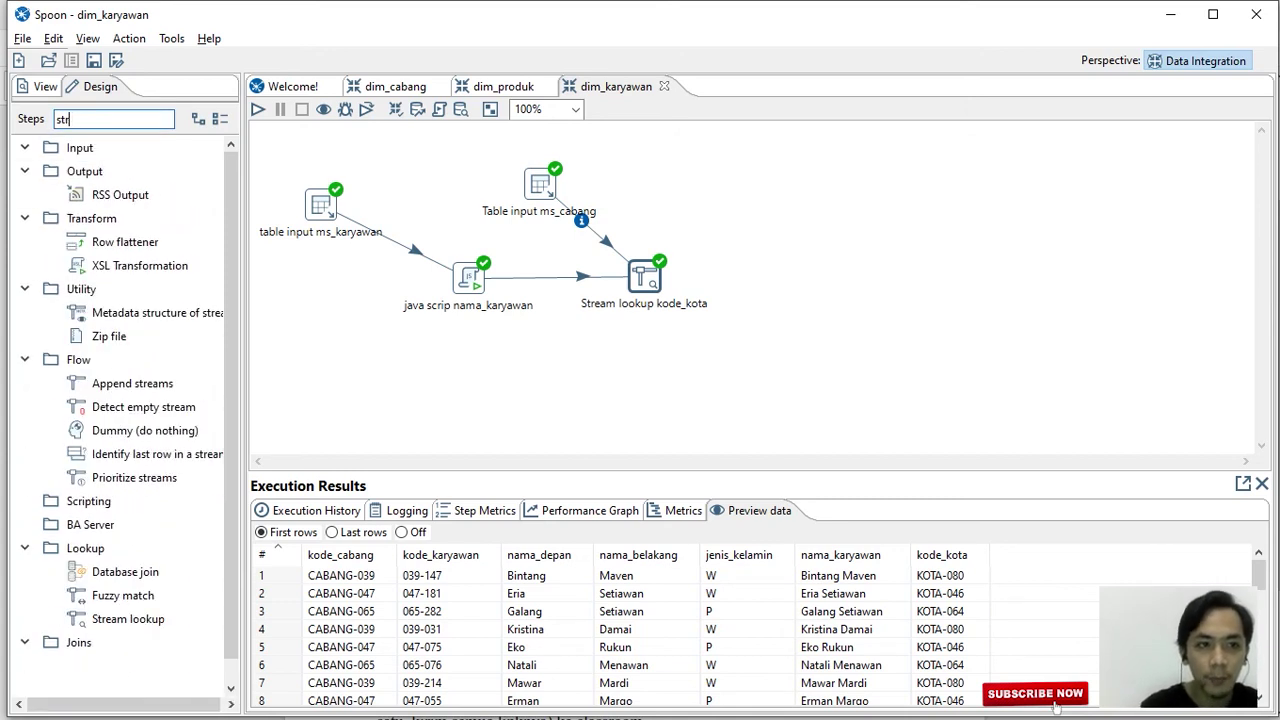
{"action": "key", "text": "BackSpace"}
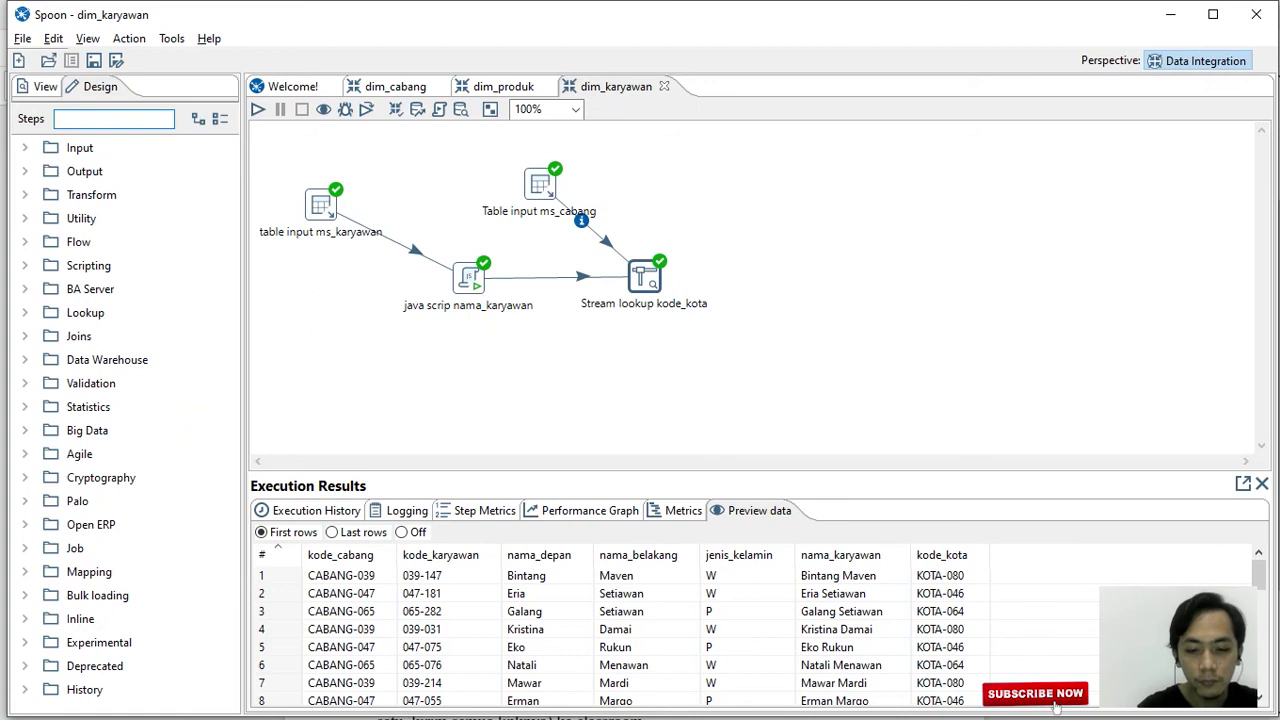
{"action": "type", "text": "t"}
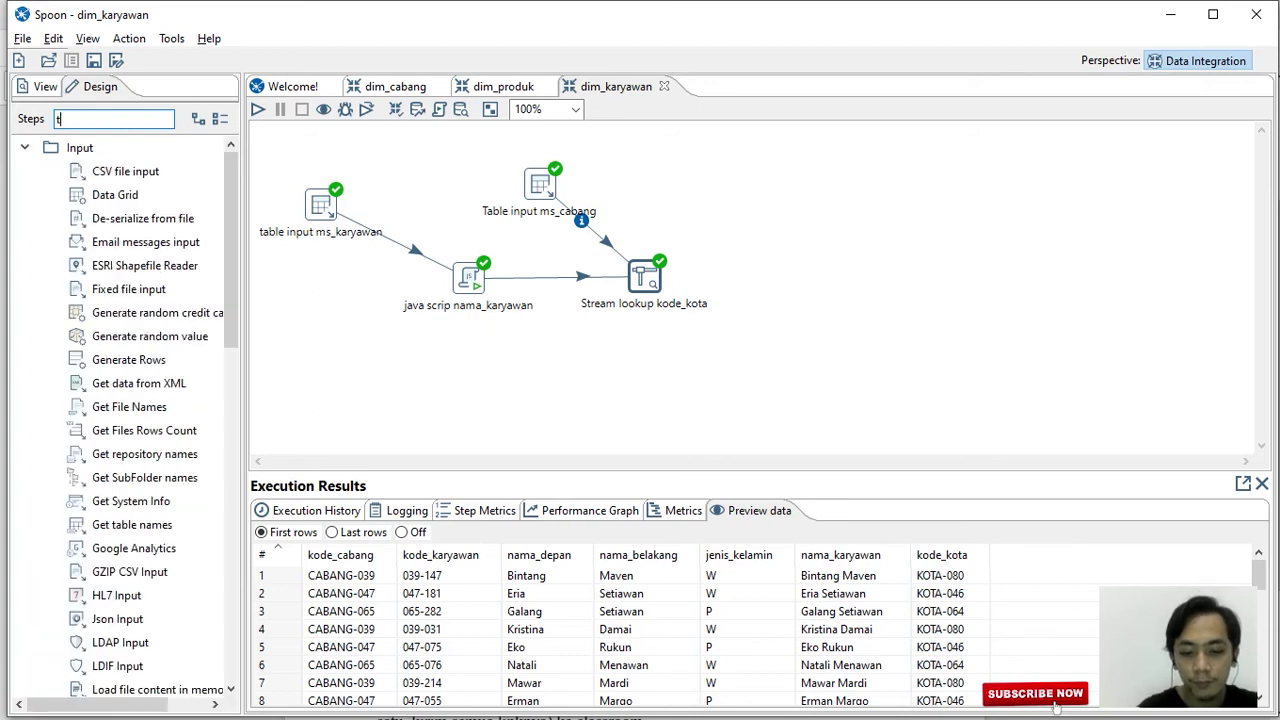
{"action": "type", "text": "able"}
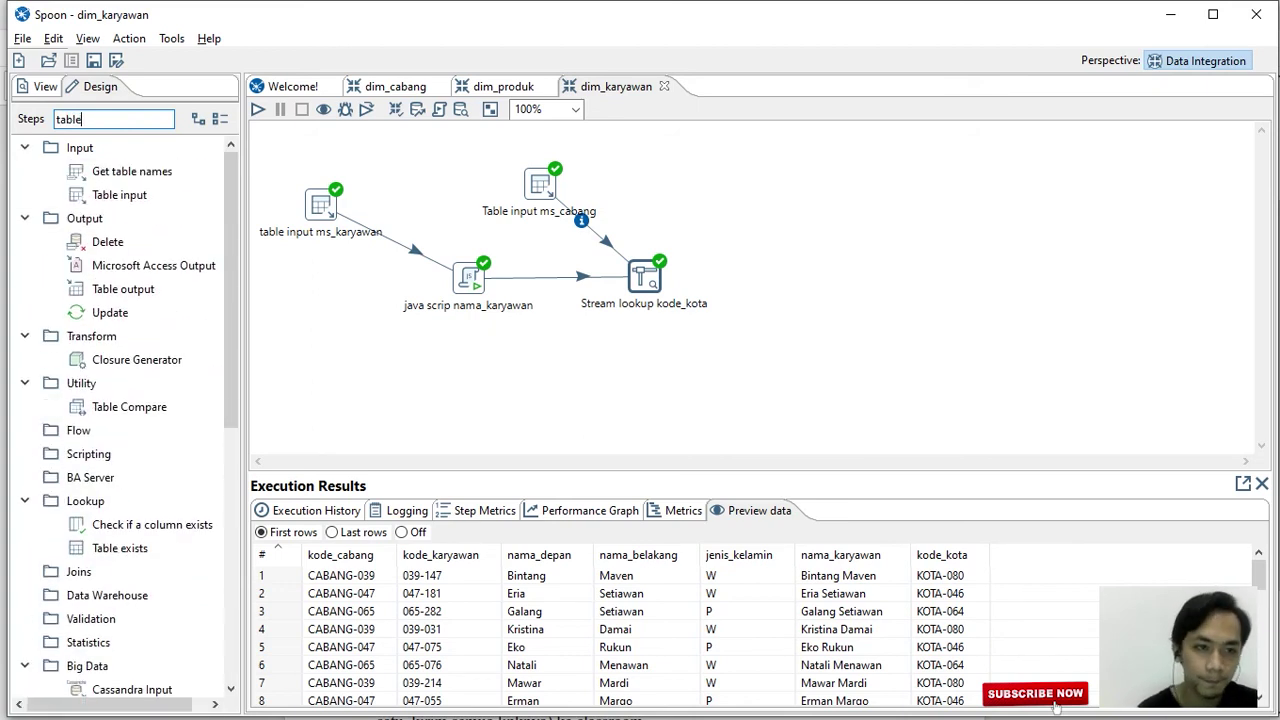
{"action": "left_click_drag", "start_coordinate": [119, 195], "coordinate": [764, 187]}
Rename the new table input as Table input ms_kota and set its connection to phi_minimart.
{"action": "double_click", "coordinate": [750, 180]}
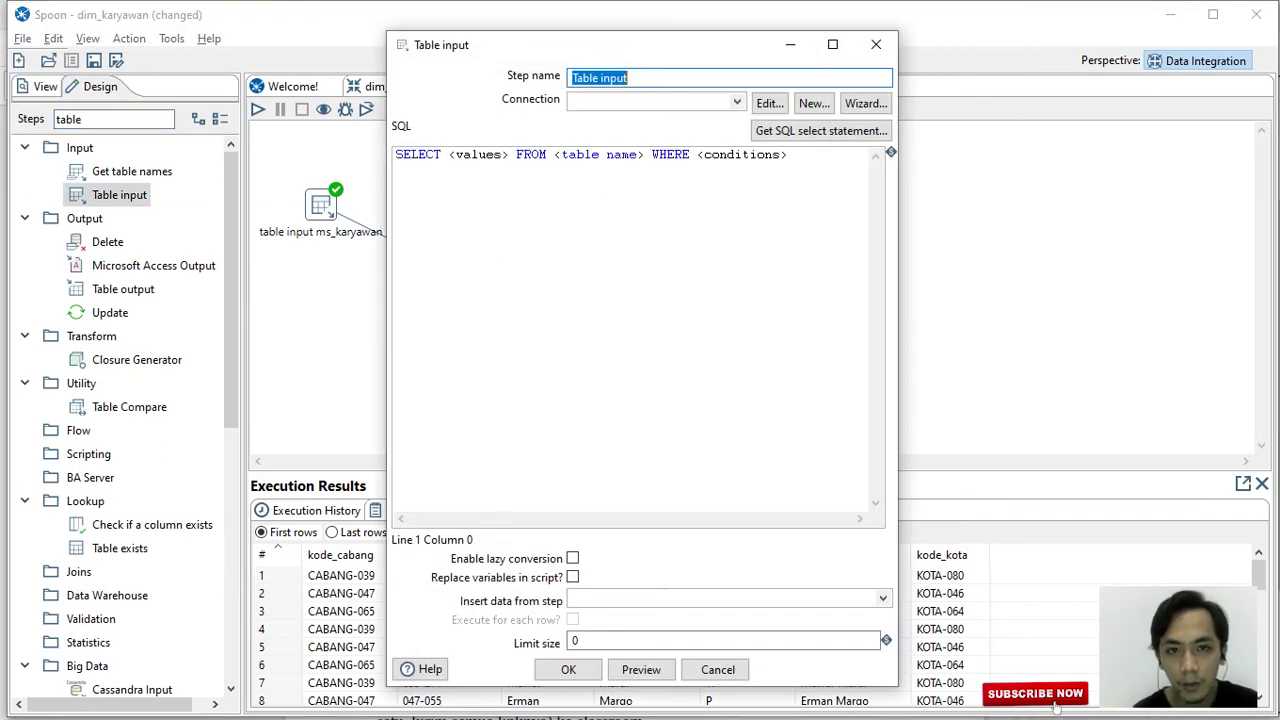
{"action": "key", "text": "Right"}
{"action": "type", "text": "ms"}
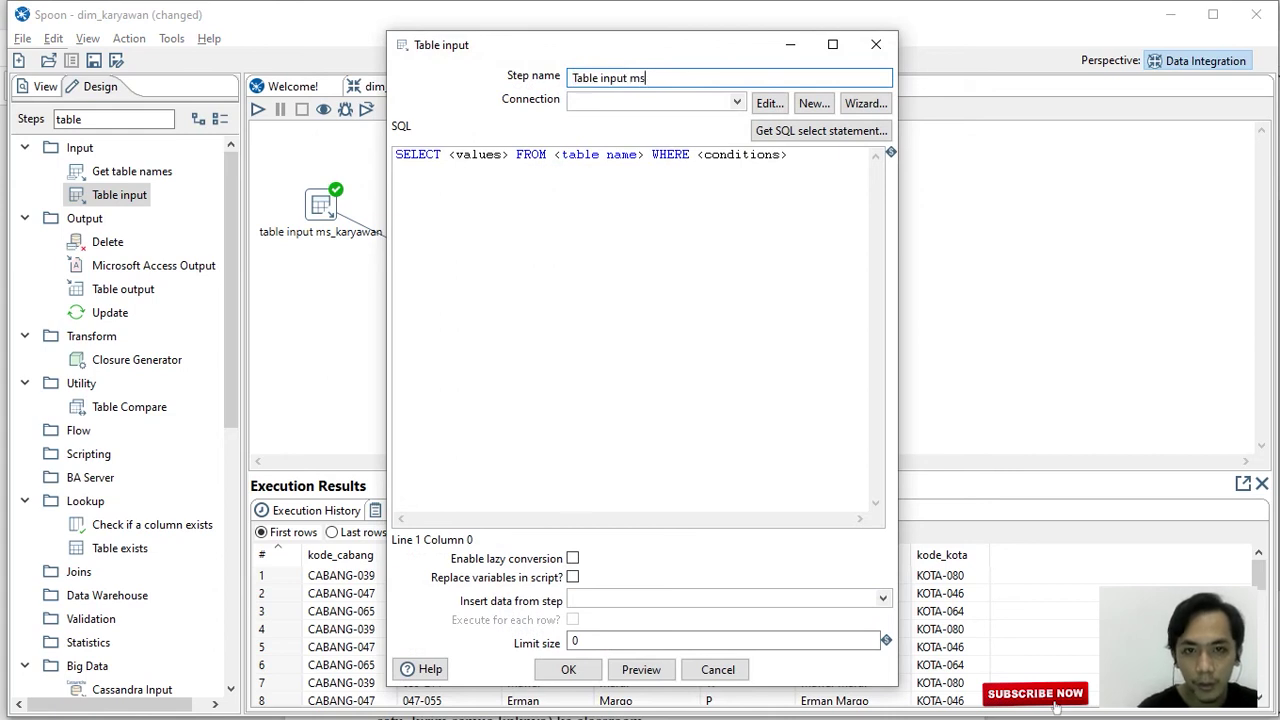
{"action": "type", "text": "_kota"}
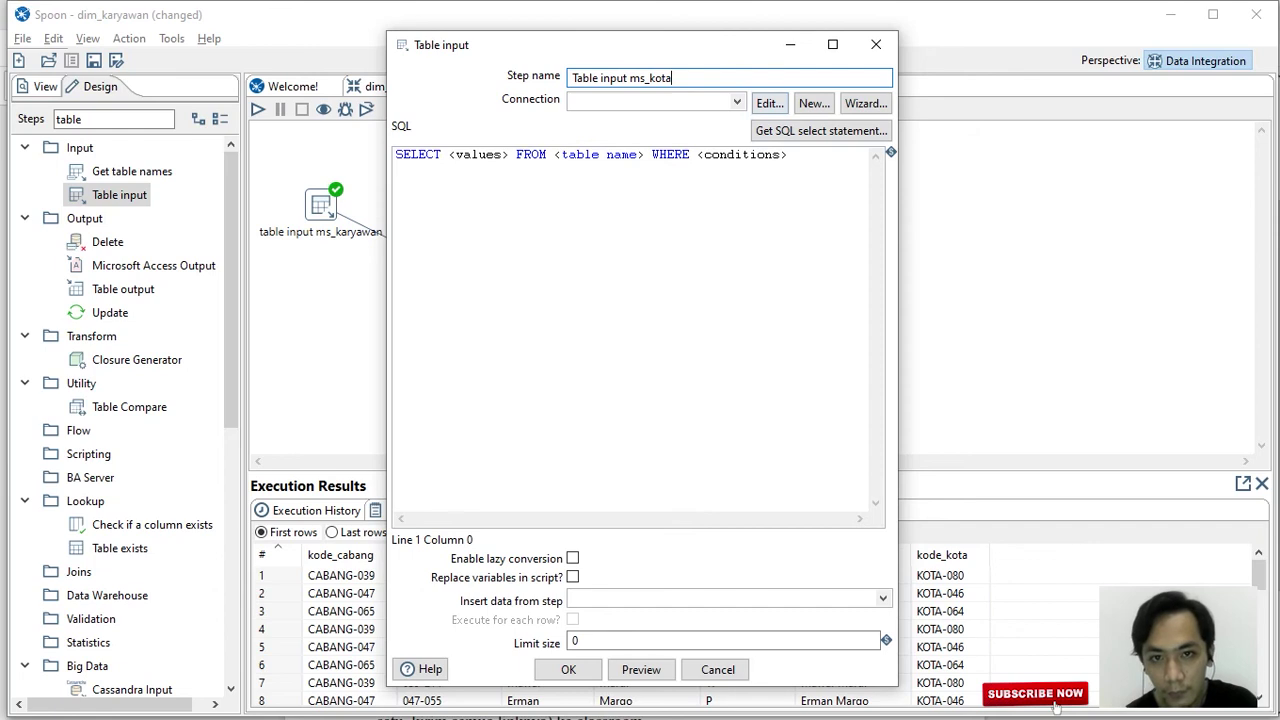
{"action": "left_click", "coordinate": [736, 101]}
{"action": "left_click", "coordinate": [610, 118]}
Generate the SQL select statement from the ms_kota table with its field names included and accept the table input.
{"action": "left_click", "coordinate": [820, 130]}
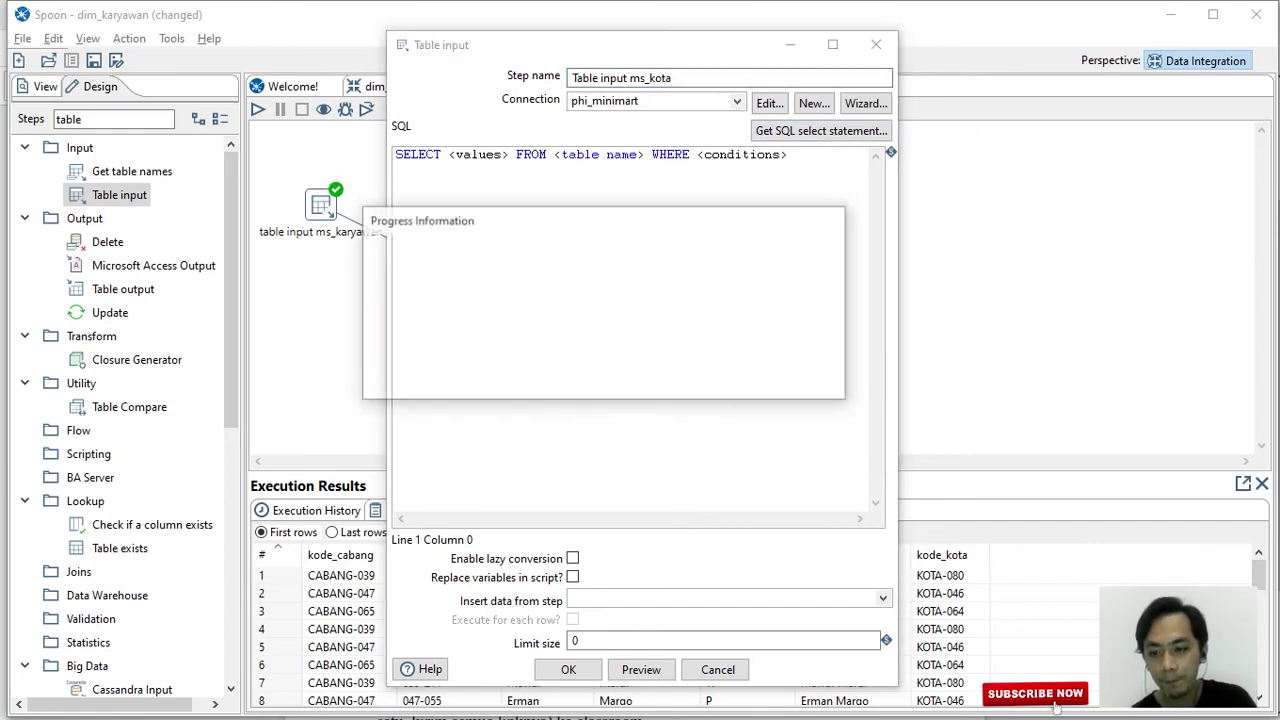
{"action": "left_click", "coordinate": [382, 240]}
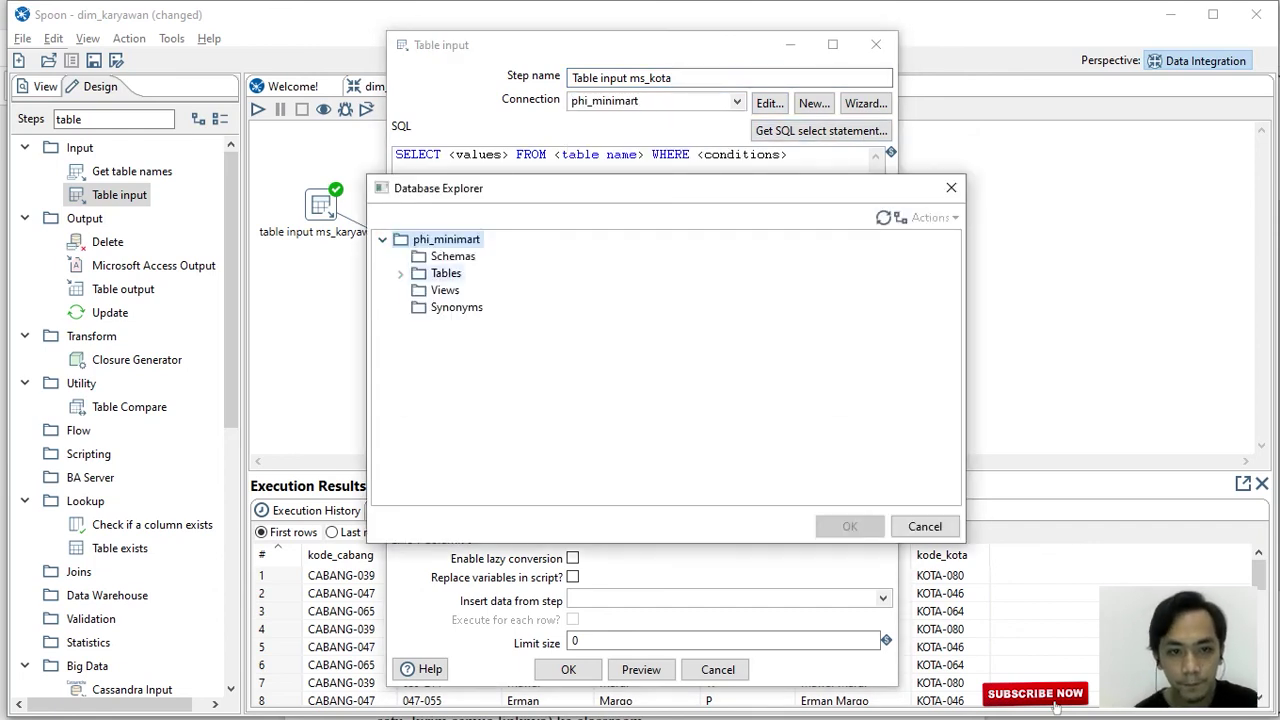
{"action": "left_click", "coordinate": [400, 273]}
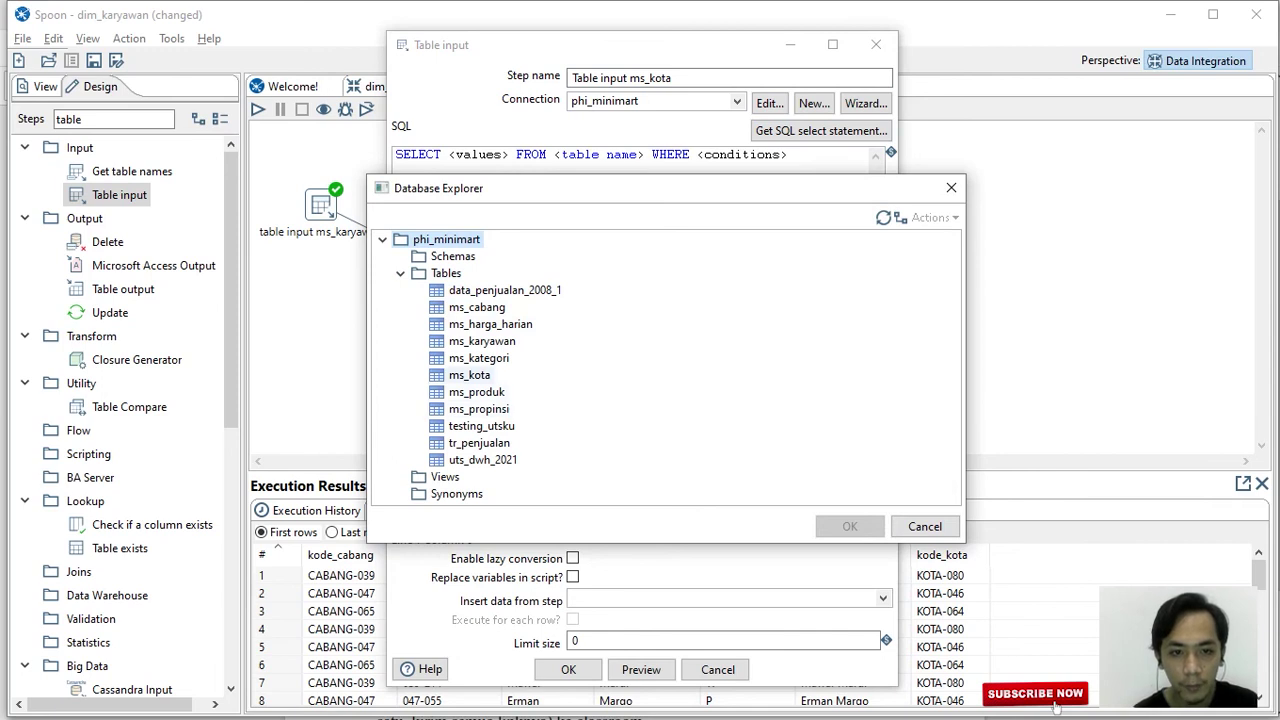
{"action": "left_click", "coordinate": [469, 375]}
{"action": "left_click", "coordinate": [849, 526]}
{"action": "left_click", "coordinate": [615, 435]}
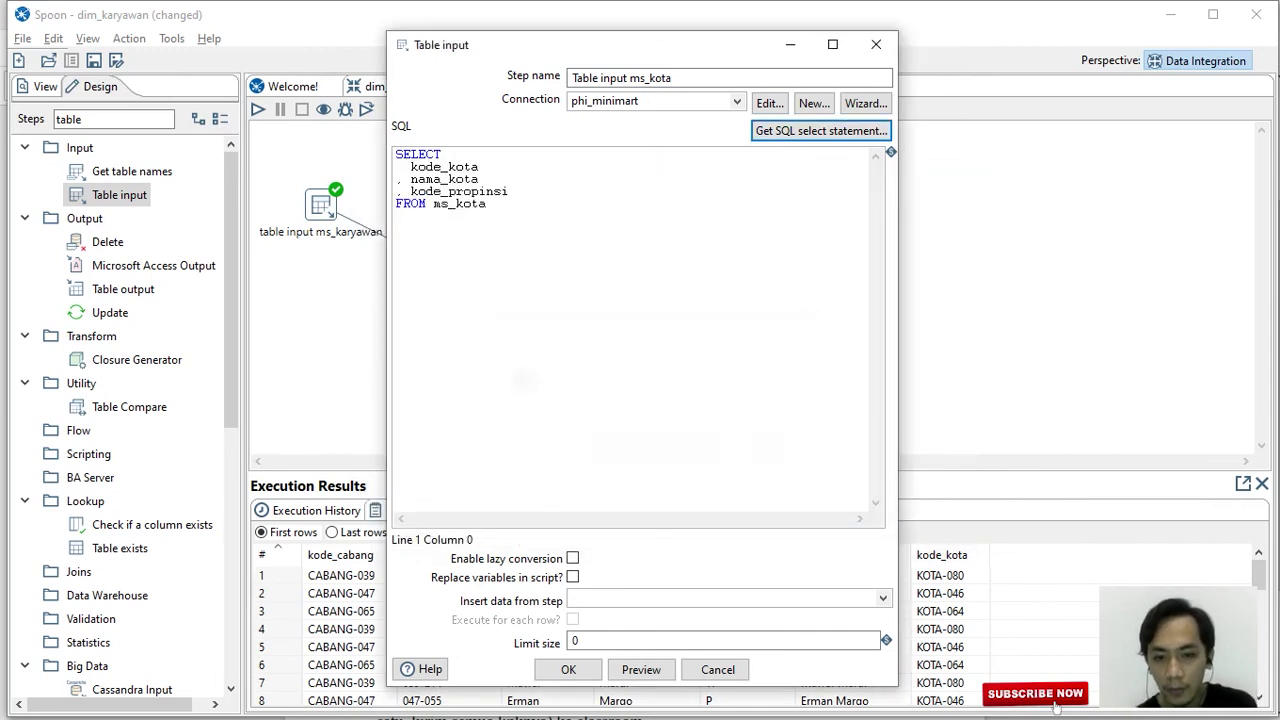
{"action": "left_click", "coordinate": [568, 669]}
{"action": "key", "text": "Return"}
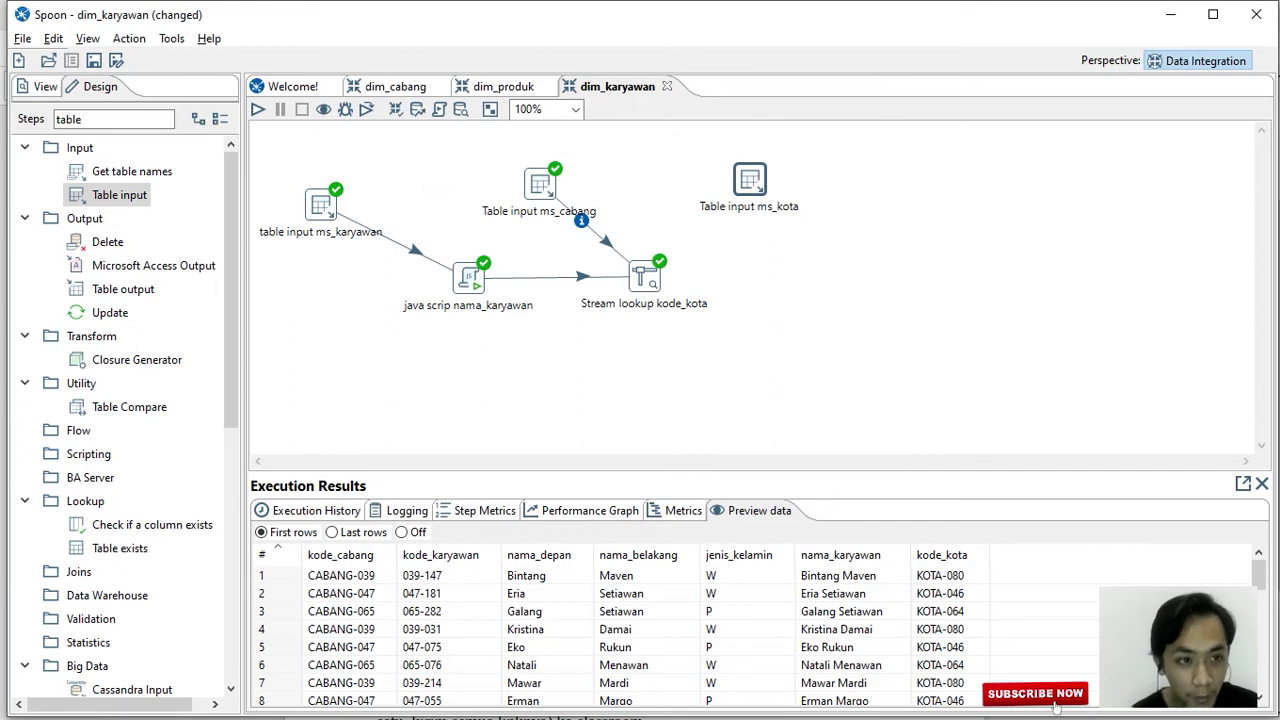
Search the step palette for strea and add a Stream lookup step to the canvas below Table input ms_kota.
{"action": "key", "text": "BackSpace"}
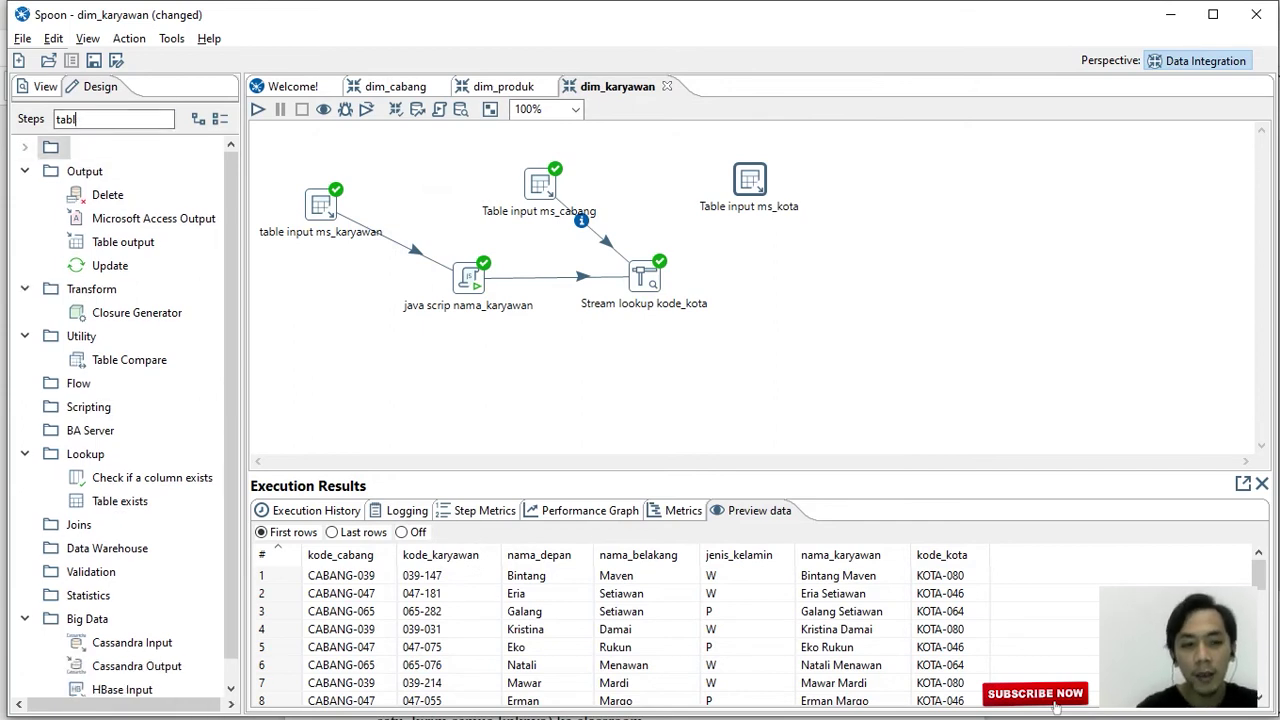
{"action": "key", "text": "BackSpace"}
{"action": "key", "text": "BackSpace"}
{"action": "key", "text": "BackSpace"}
{"action": "key", "text": "BackSpace"}
{"action": "type", "text": "s"}
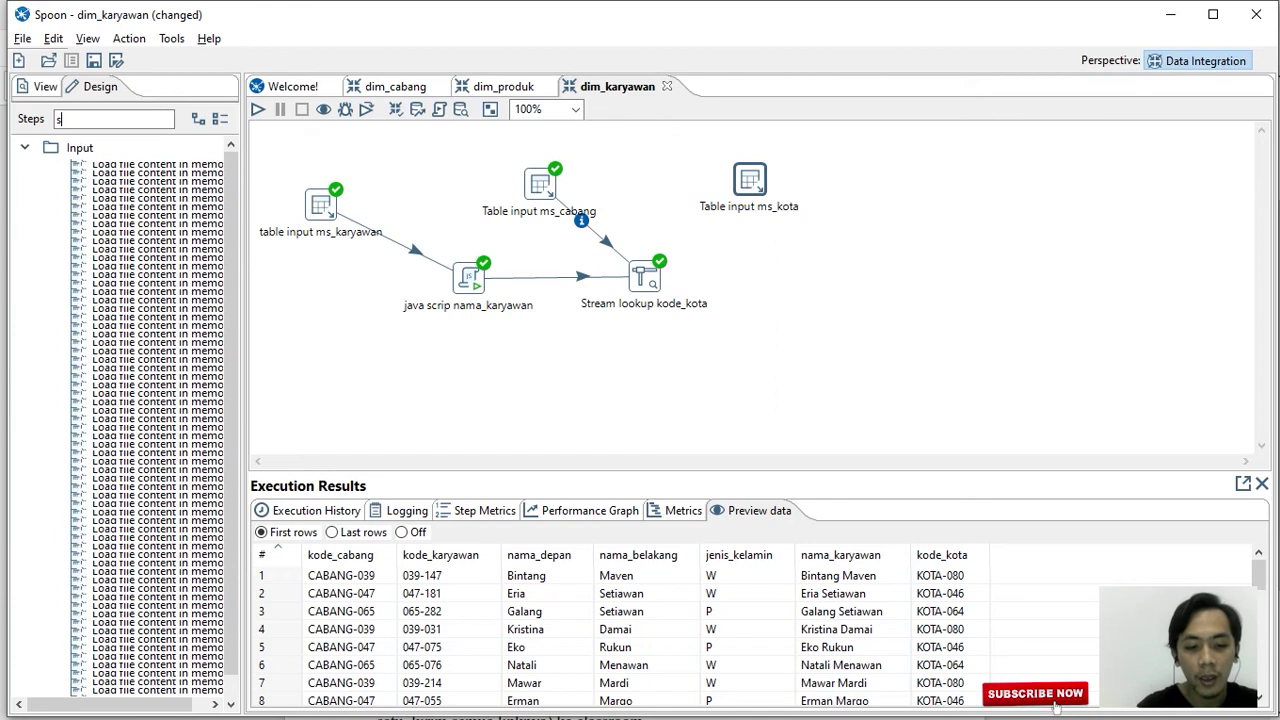
{"action": "type", "text": "trea"}
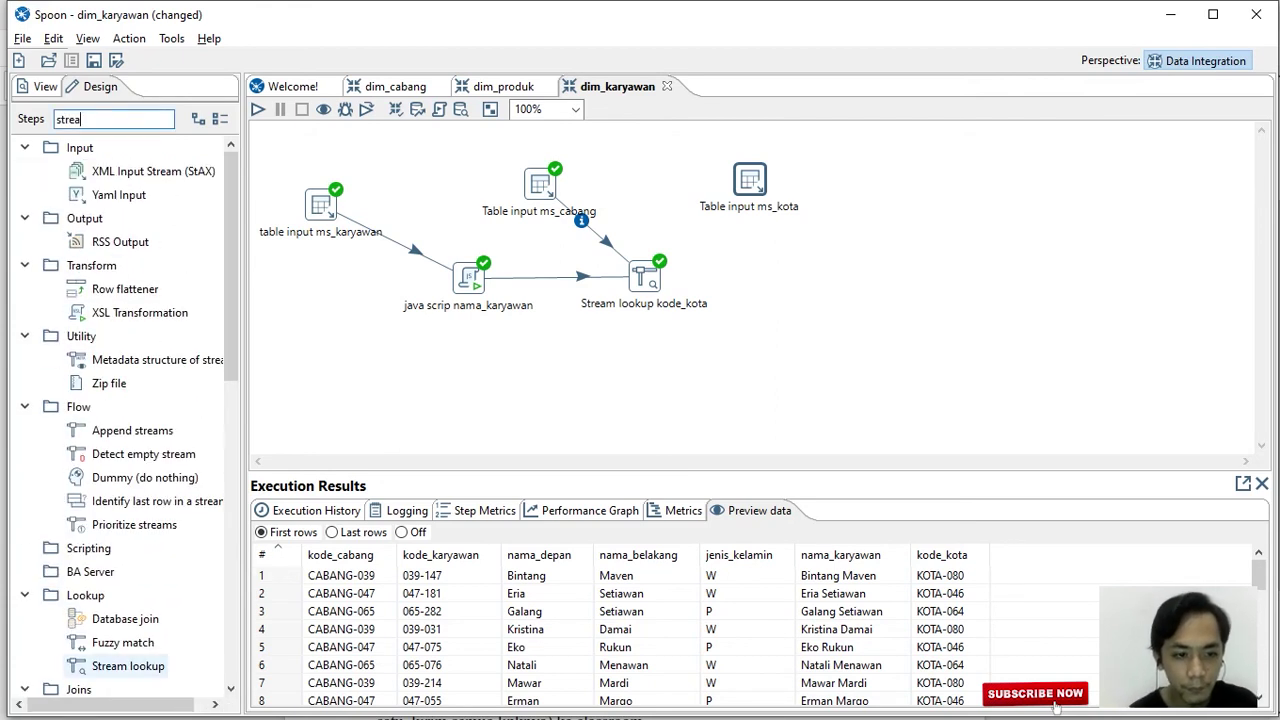
{"action": "left_click_drag", "start_coordinate": [128, 666], "coordinate": [796, 279]}
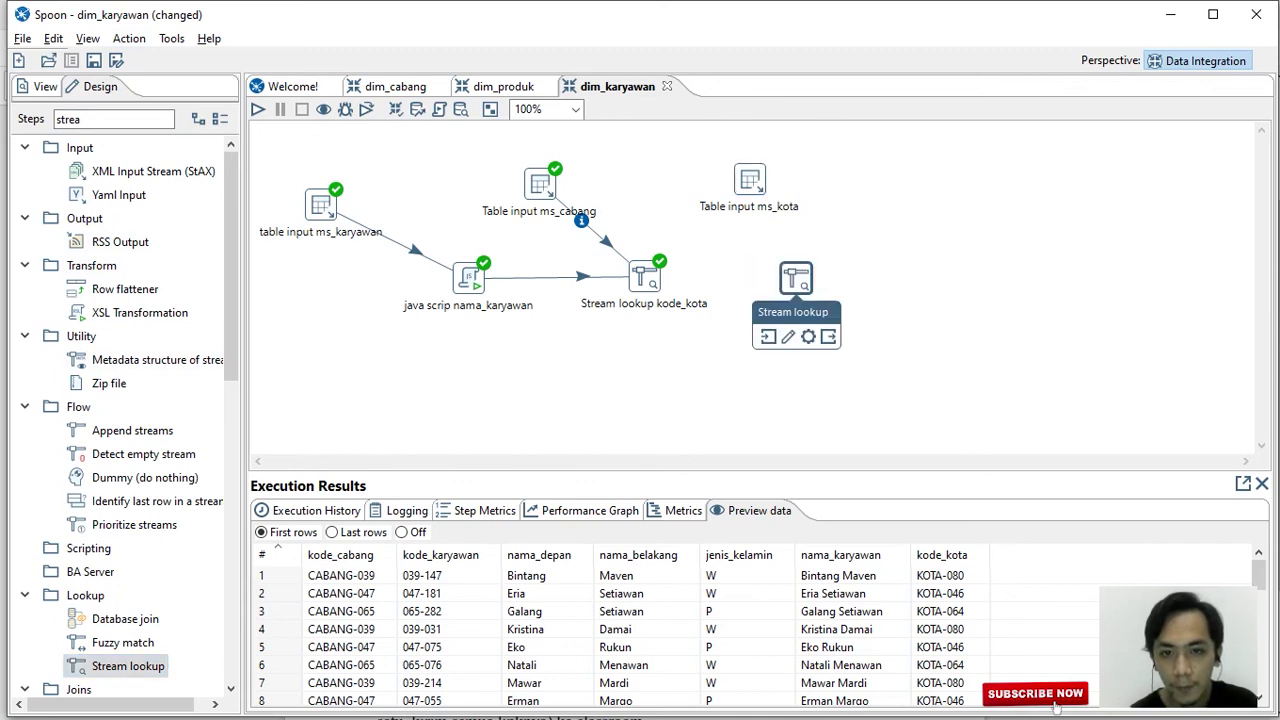
Connect Stream lookup kode_kota and Table input ms_kota to the new Stream lookup, aligning the ms_kota input on the canvas.
{"action": "mouse_move", "coordinate": [644, 276]}
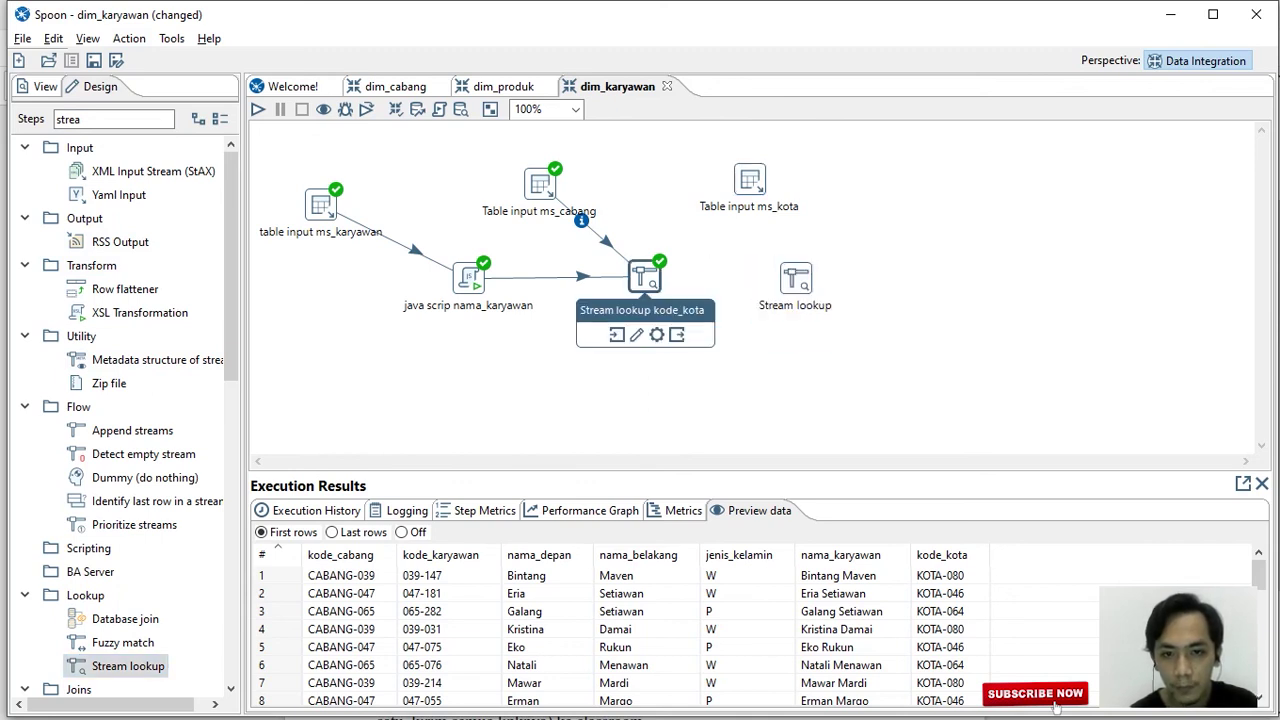
{"action": "left_click_drag", "start_coordinate": [644, 276], "coordinate": [795, 278]}
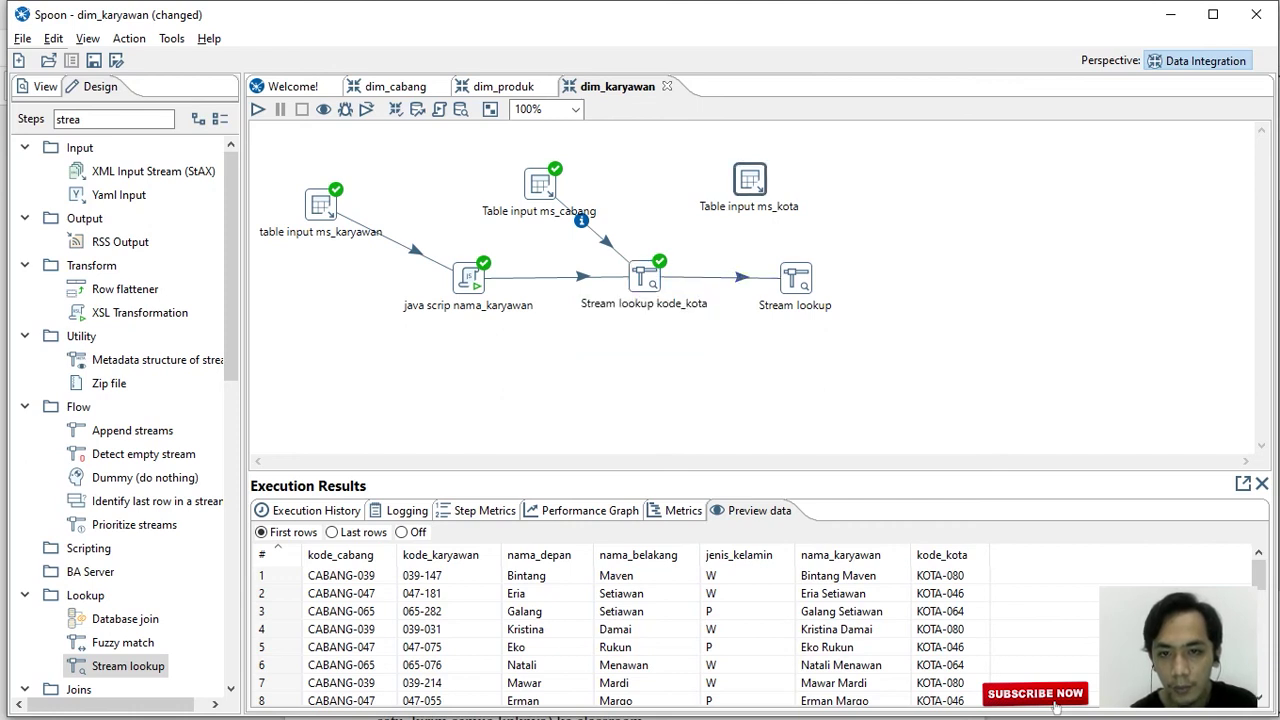
{"action": "mouse_move", "coordinate": [750, 179]}
{"action": "left_click_drag", "start_coordinate": [712, 237], "coordinate": [795, 278]}
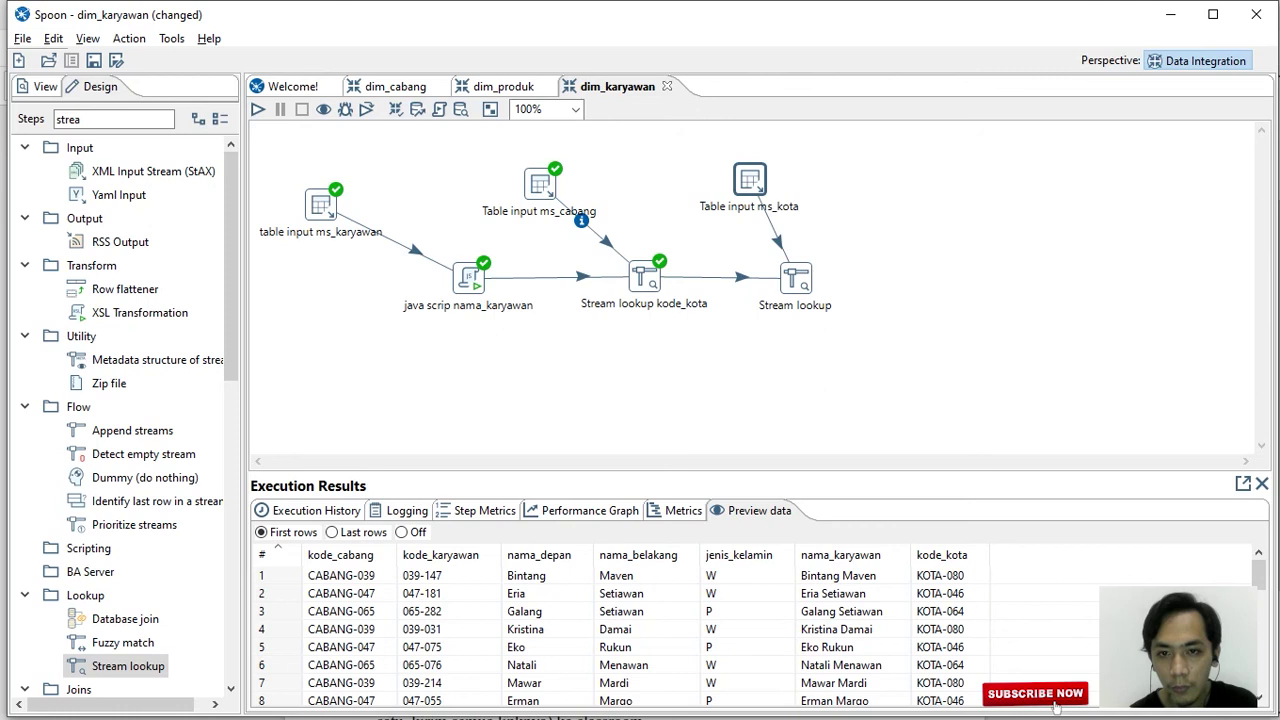
{"action": "left_click_drag", "start_coordinate": [750, 179], "coordinate": [708, 178]}
Rename the new stream lookup as Stream lookup nama kota and set its lookup step to Table input ms_kota.
{"action": "double_click", "coordinate": [795, 278]}
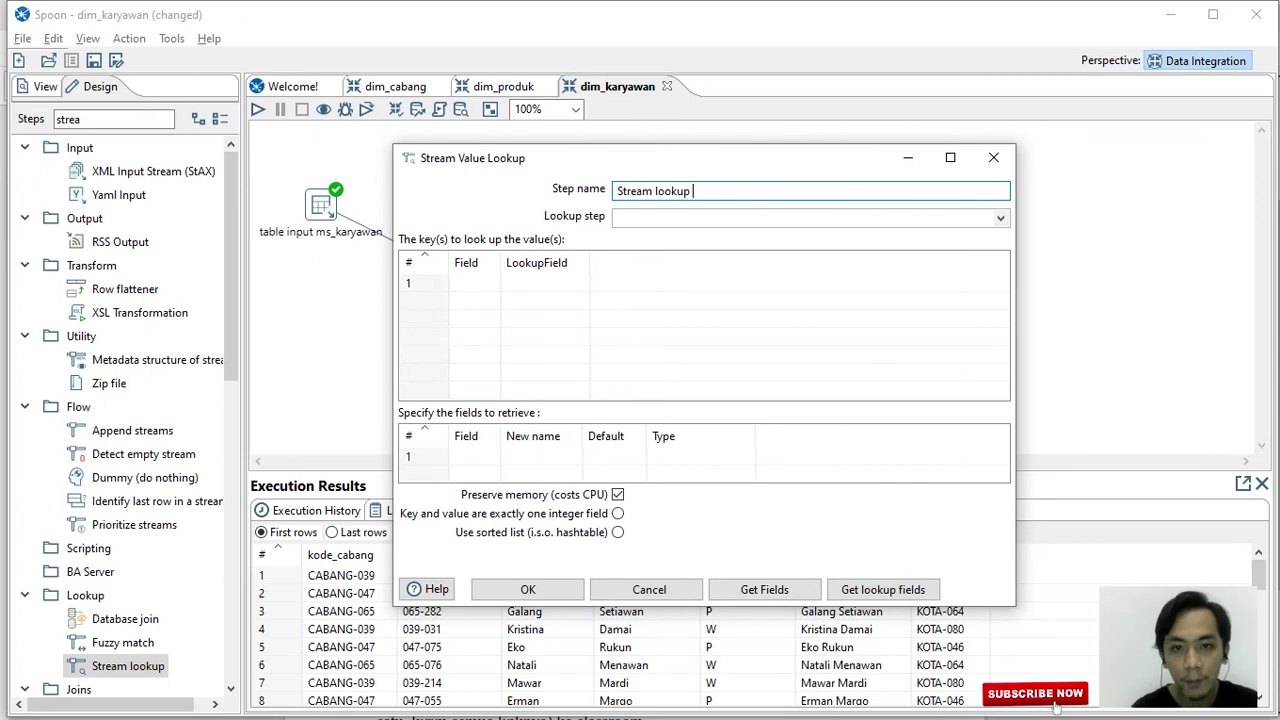
{"action": "type", "text": "nama kota"}
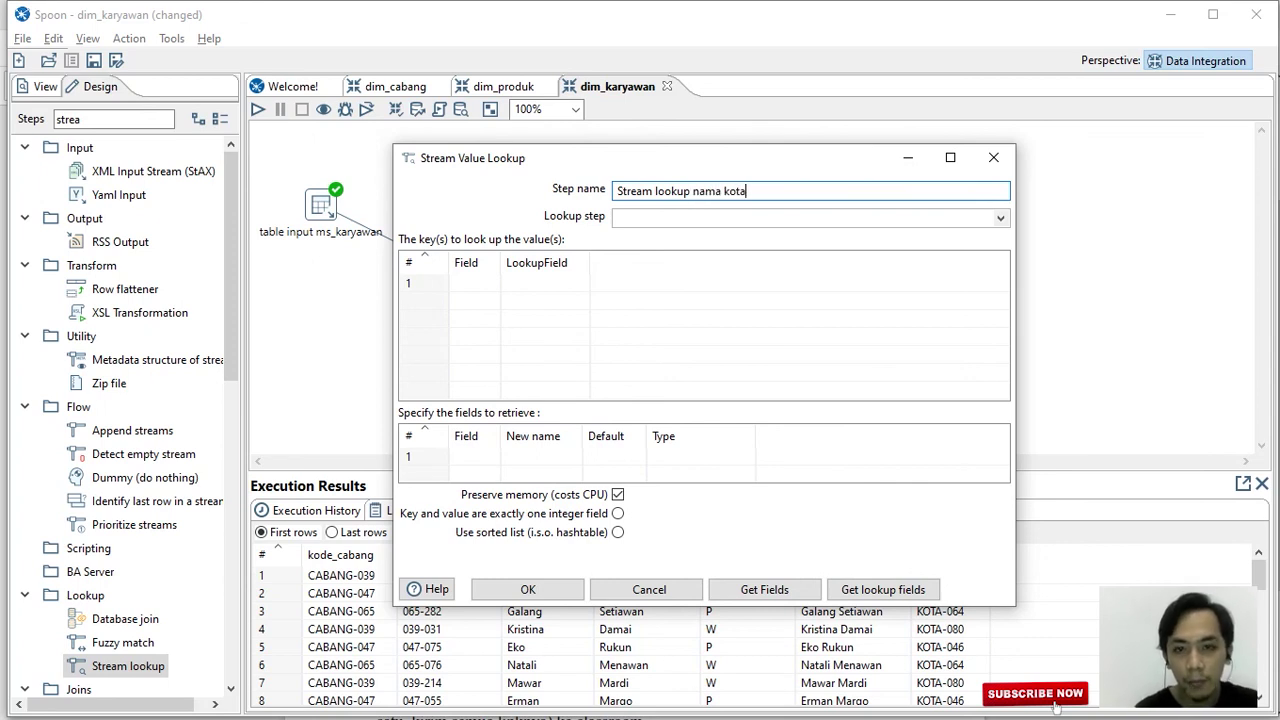
{"action": "left_click", "coordinate": [999, 217]}
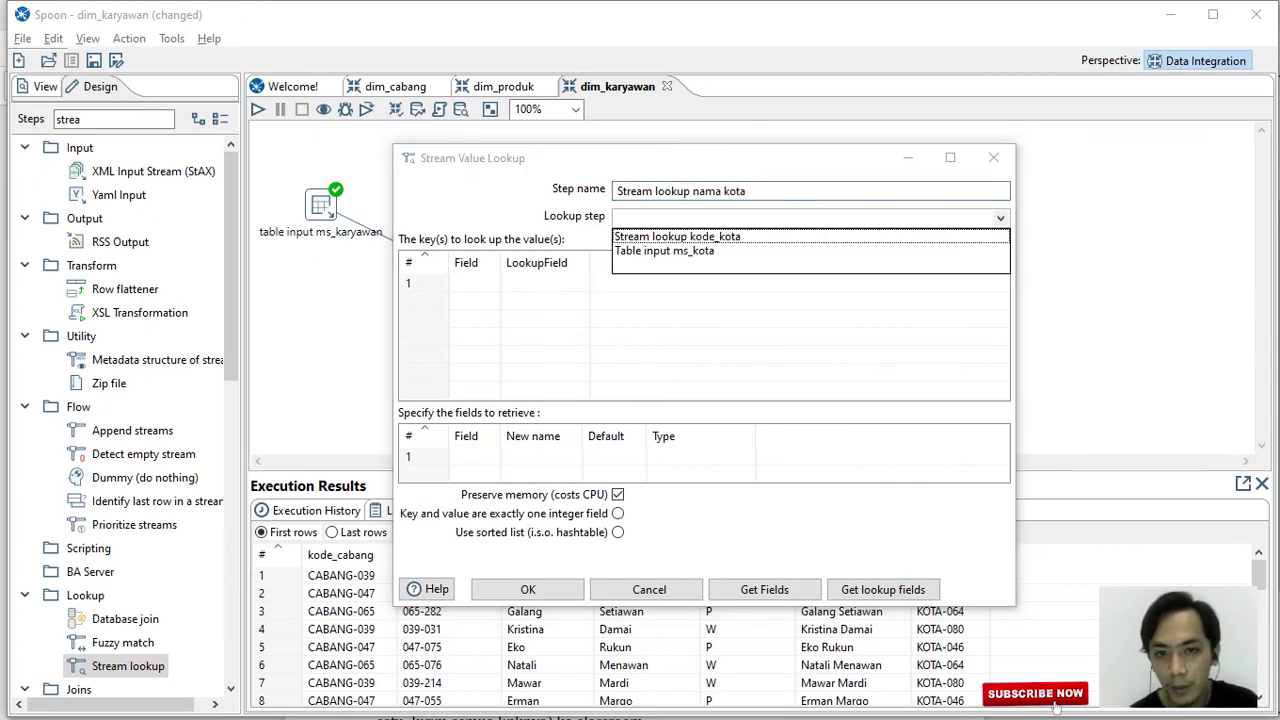
{"action": "key", "text": "Down"}
{"action": "key", "text": "Return"}
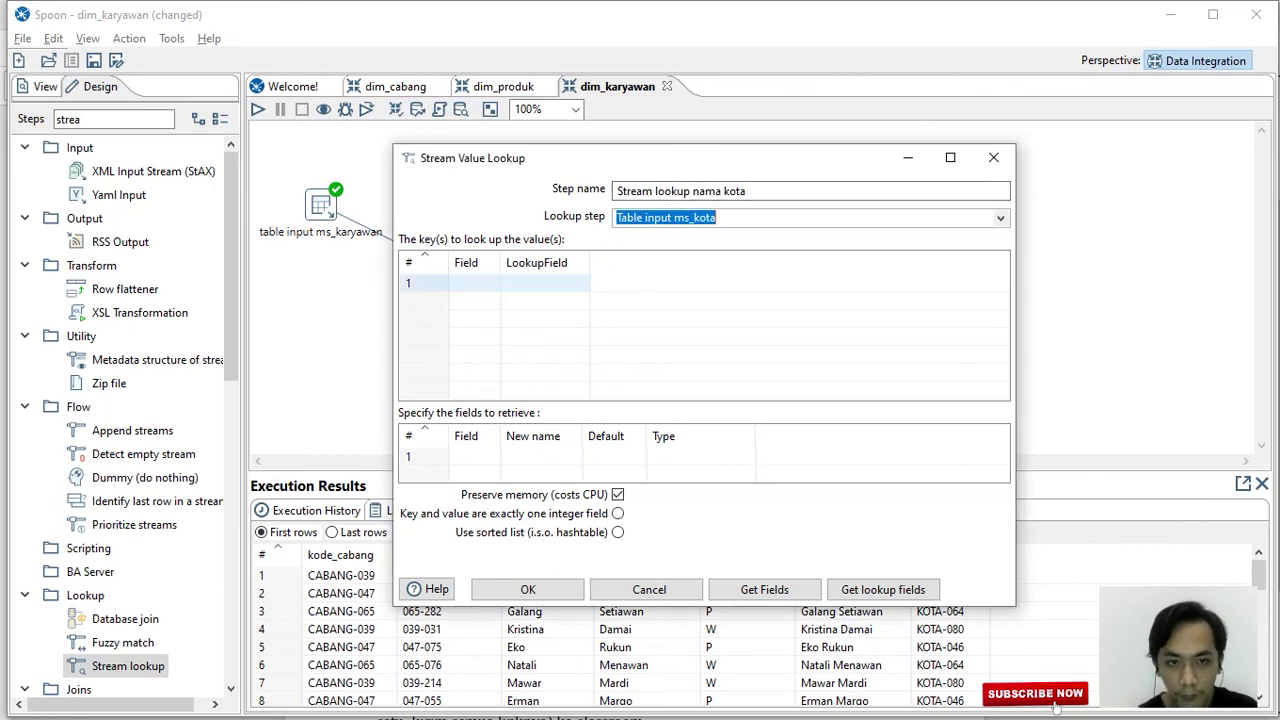
Set the lookup key to match the field kode_kota with the lookup field kode_kota.
{"action": "left_click_drag", "start_coordinate": [500, 262], "coordinate": [577, 262]}
{"action": "left_click", "coordinate": [512, 283]}
{"action": "left_click", "coordinate": [568, 283]}
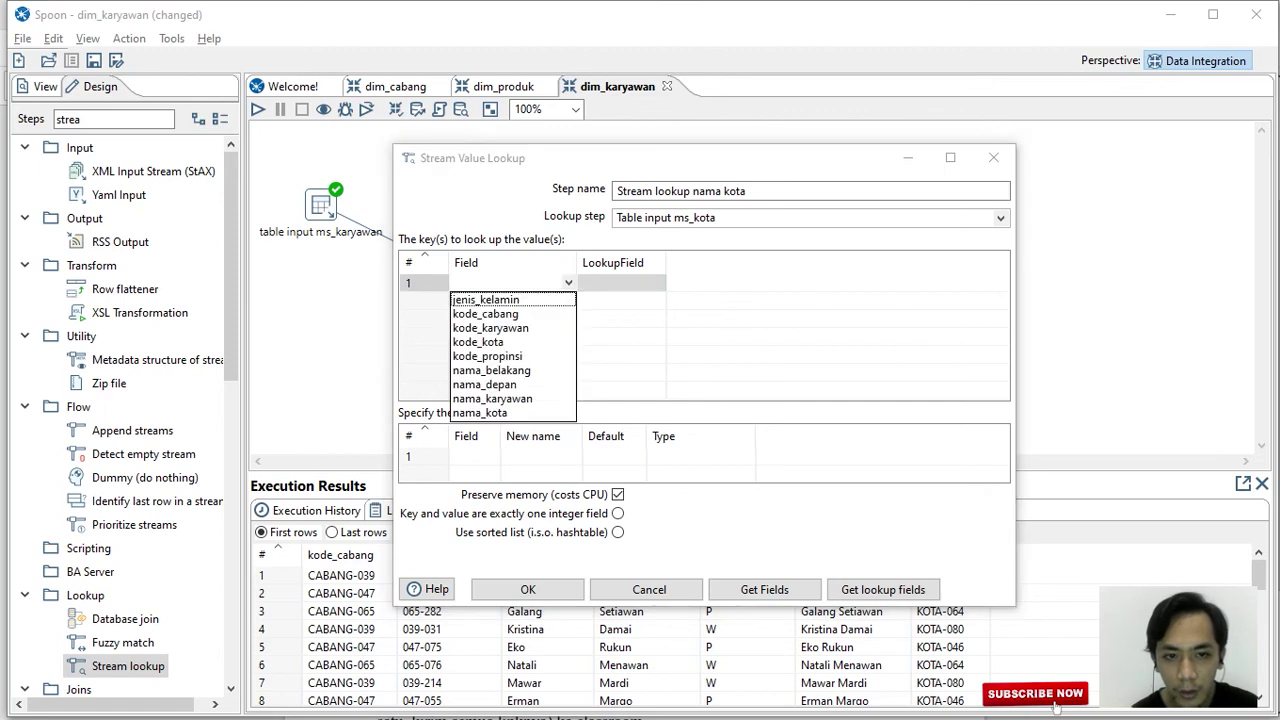
{"action": "left_click", "coordinate": [478, 342]}
{"action": "left_click", "coordinate": [620, 283]}
{"action": "key", "text": "alt+Down"}
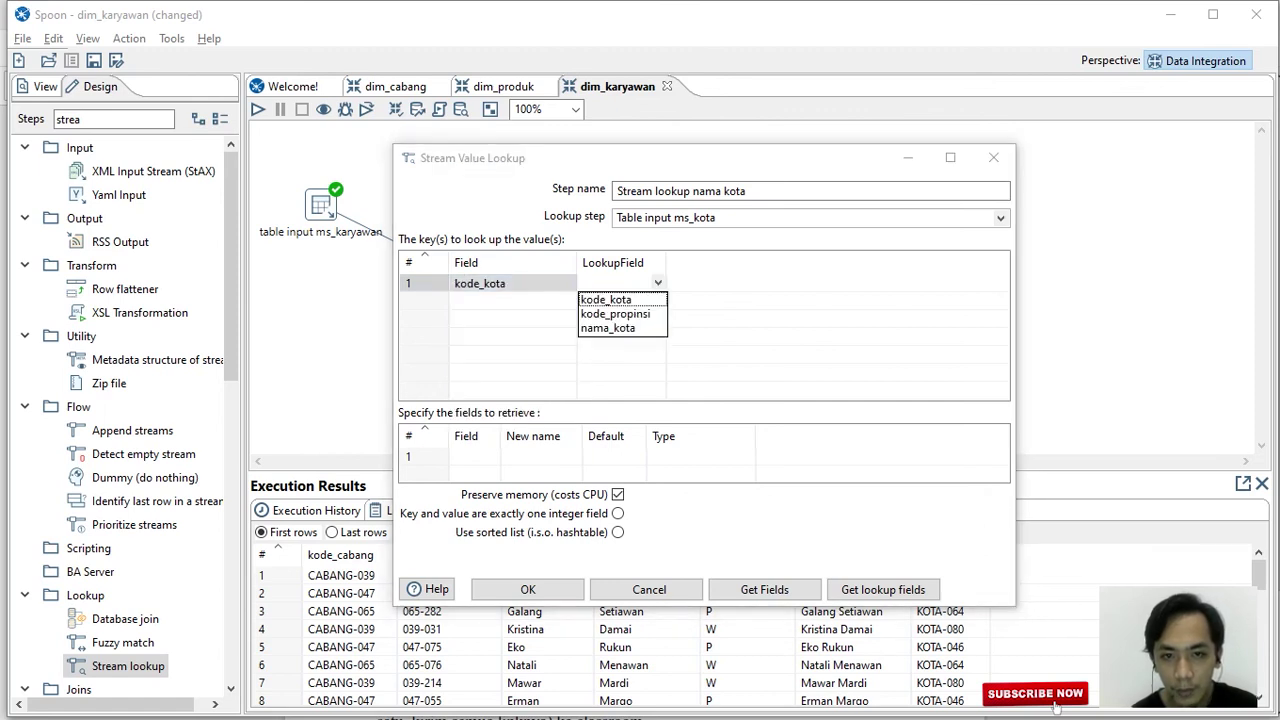
{"action": "key", "text": "Return"}
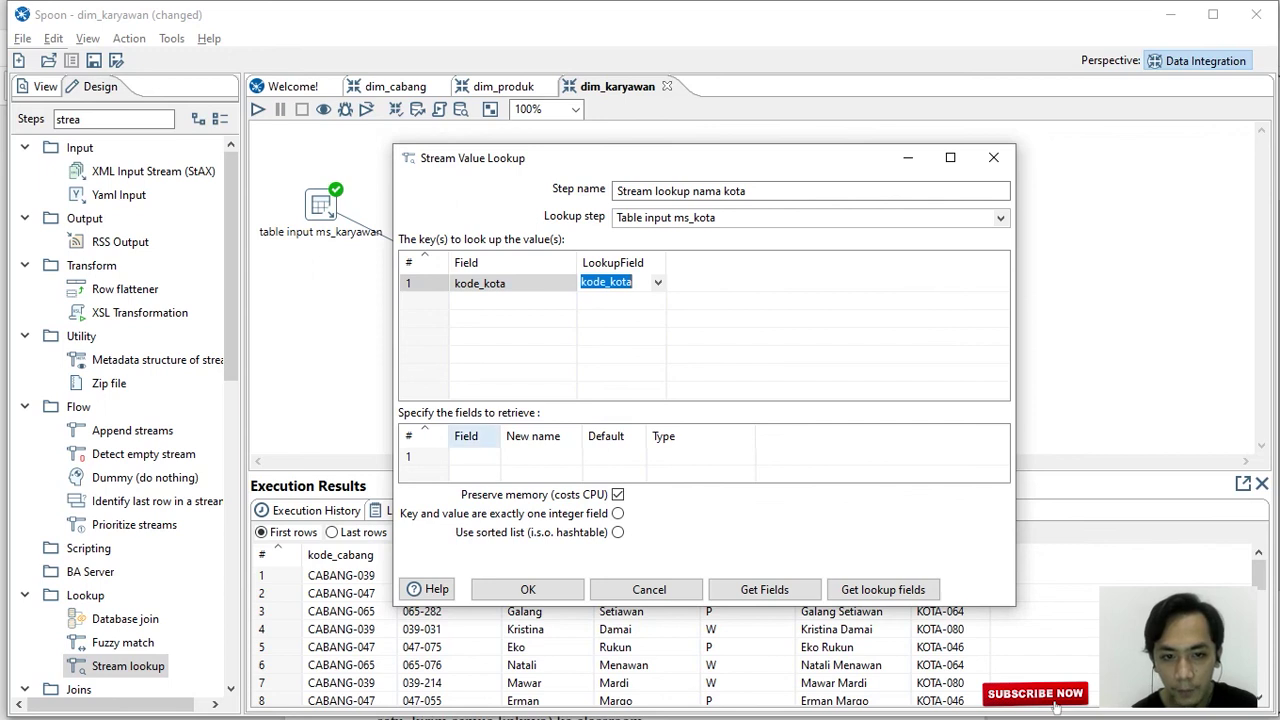
Add nama_kota as the field to retrieve in the stream lookup, with type String.
{"action": "left_click_drag", "start_coordinate": [500, 436], "coordinate": [570, 436]}
{"action": "left_click", "coordinate": [509, 456]}
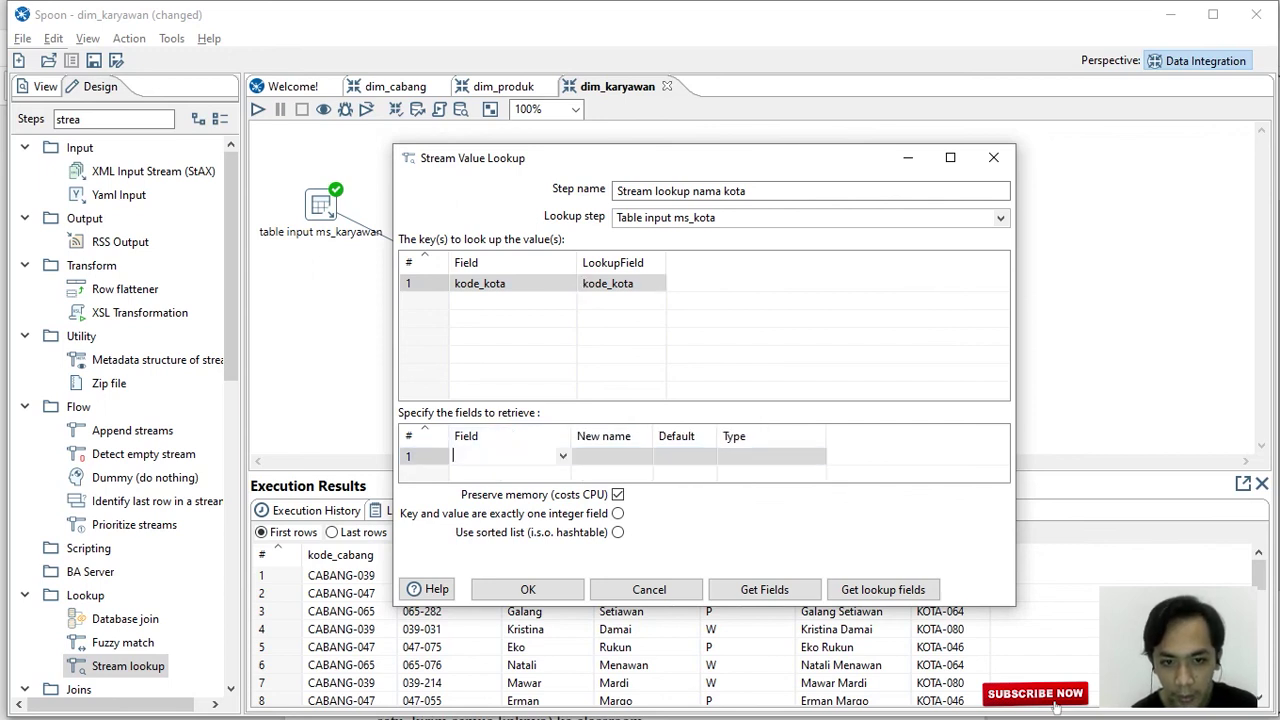
{"action": "key", "text": "alt+Down"}
{"action": "left_click", "coordinate": [480, 501]}
{"action": "left_click", "coordinate": [766, 456]}
{"action": "left_click", "coordinate": [817, 456]}
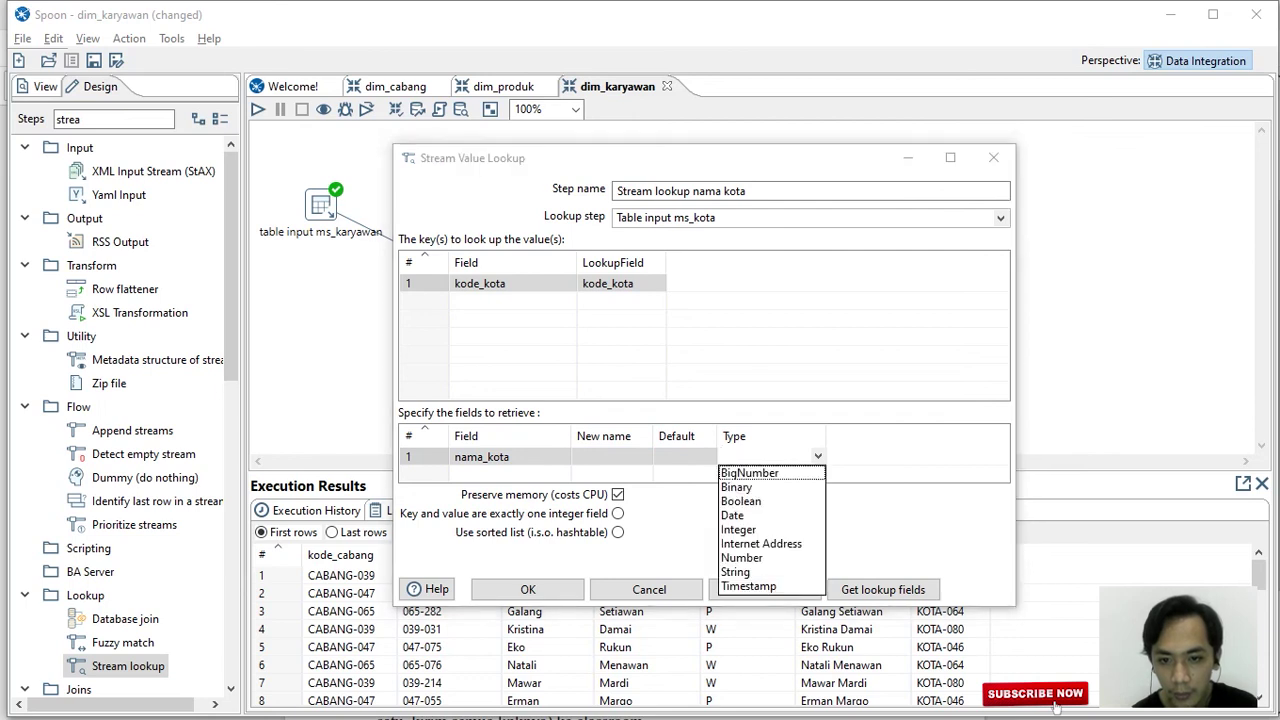
{"action": "key", "text": "s"}
{"action": "key", "text": "Return"}
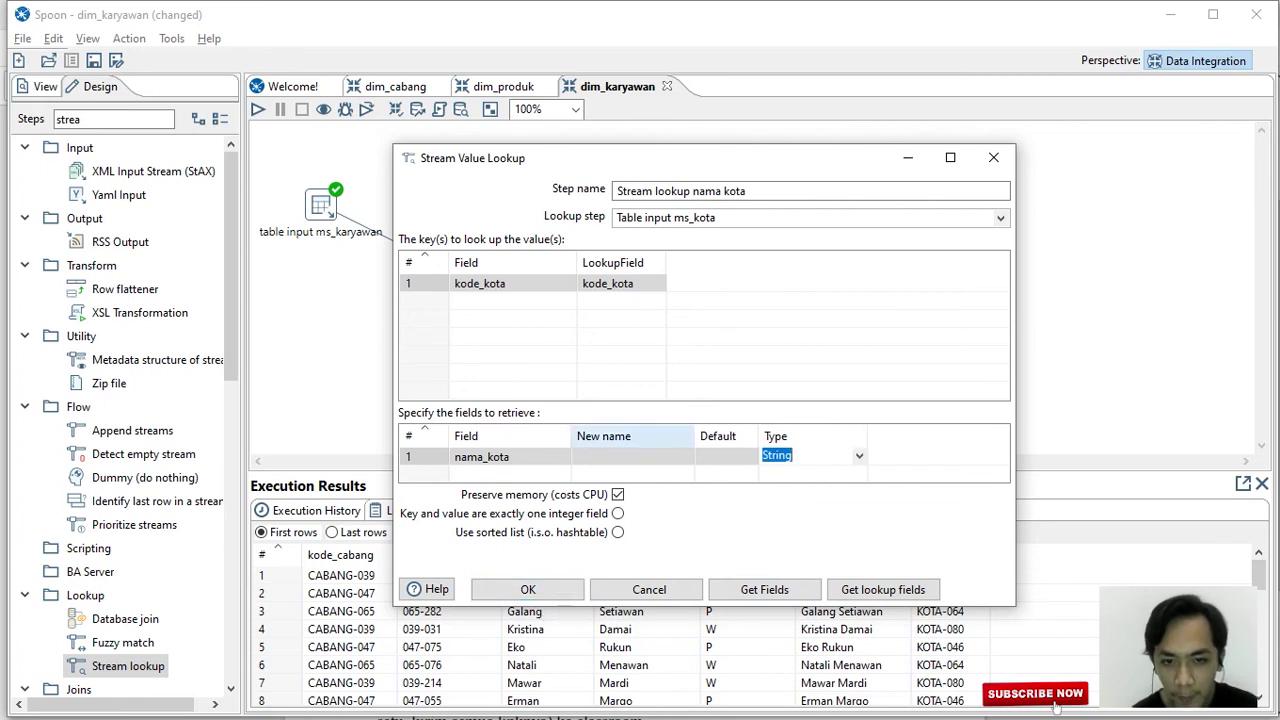
Check the dim_karyawan entity in the draw.io ERD, give nama_kota the new name nama_area_cabang in Spoon, and accept the lookup.
{"action": "key", "text": "alt+Tab"}
{"action": "key", "text": "alt+Tab"}
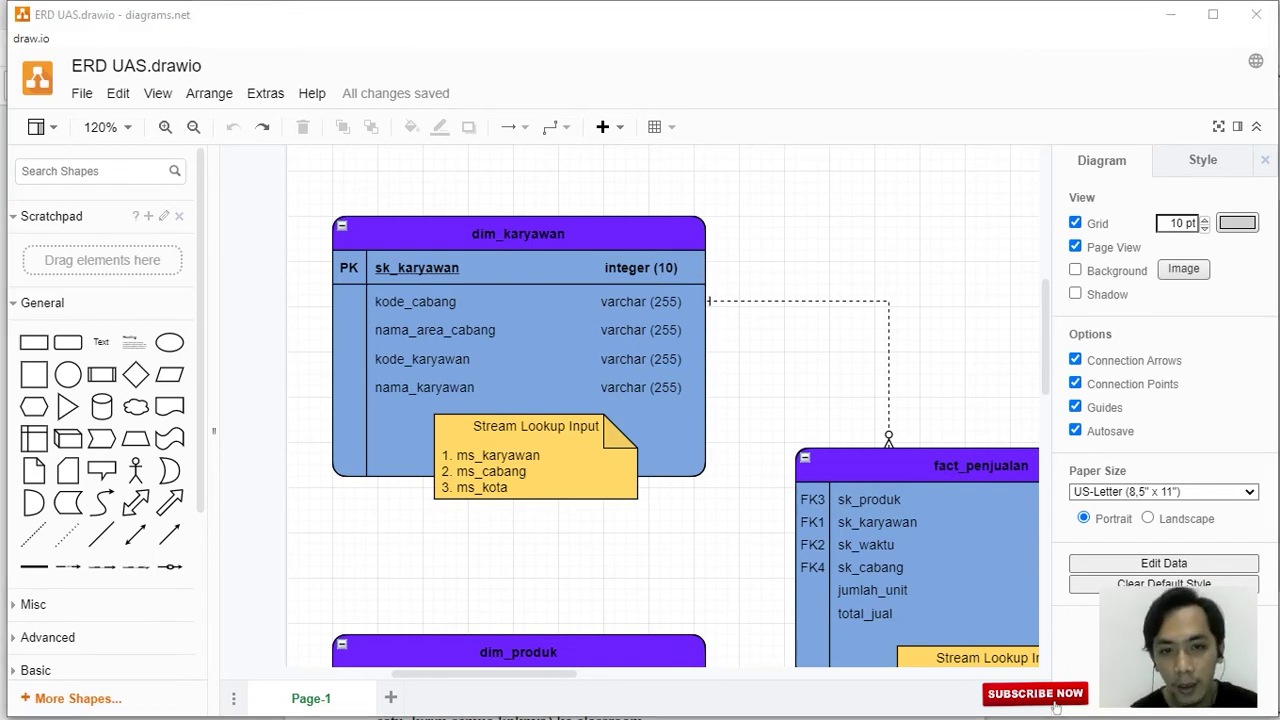
{"action": "key", "text": "alt+Tab"}
{"action": "left_click", "coordinate": [631, 456]}
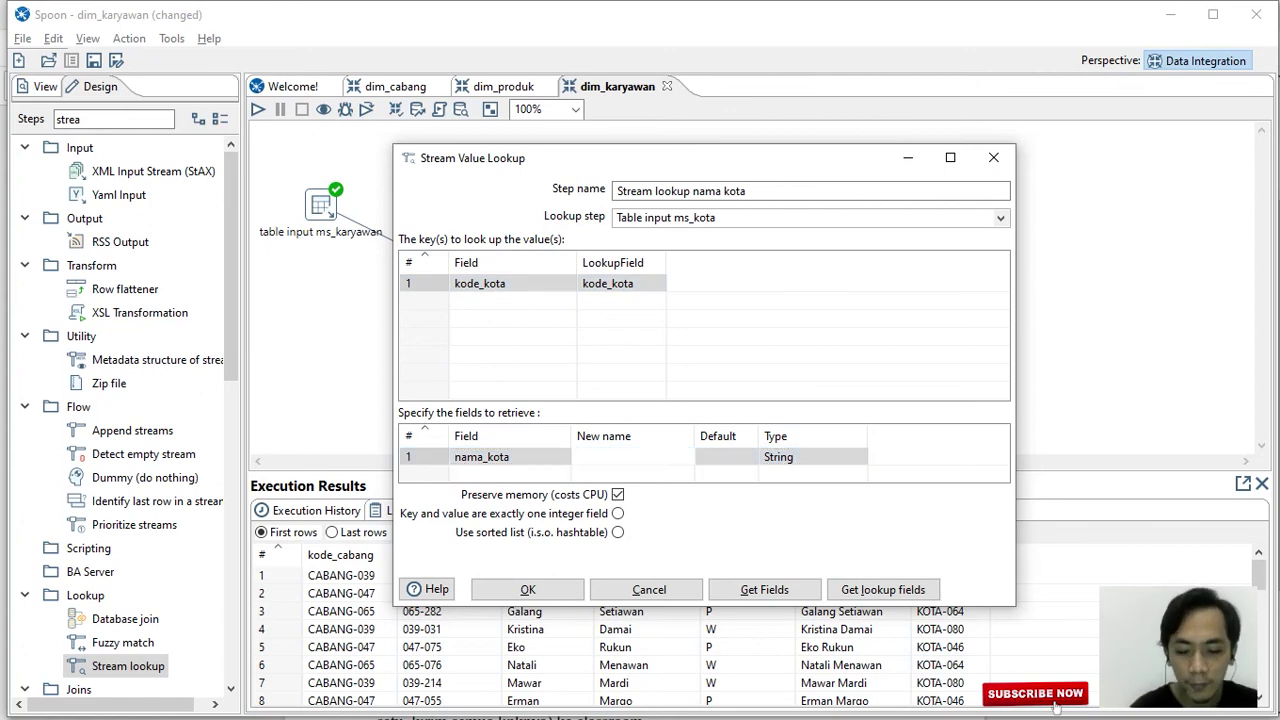
{"action": "type", "text": "nama"}
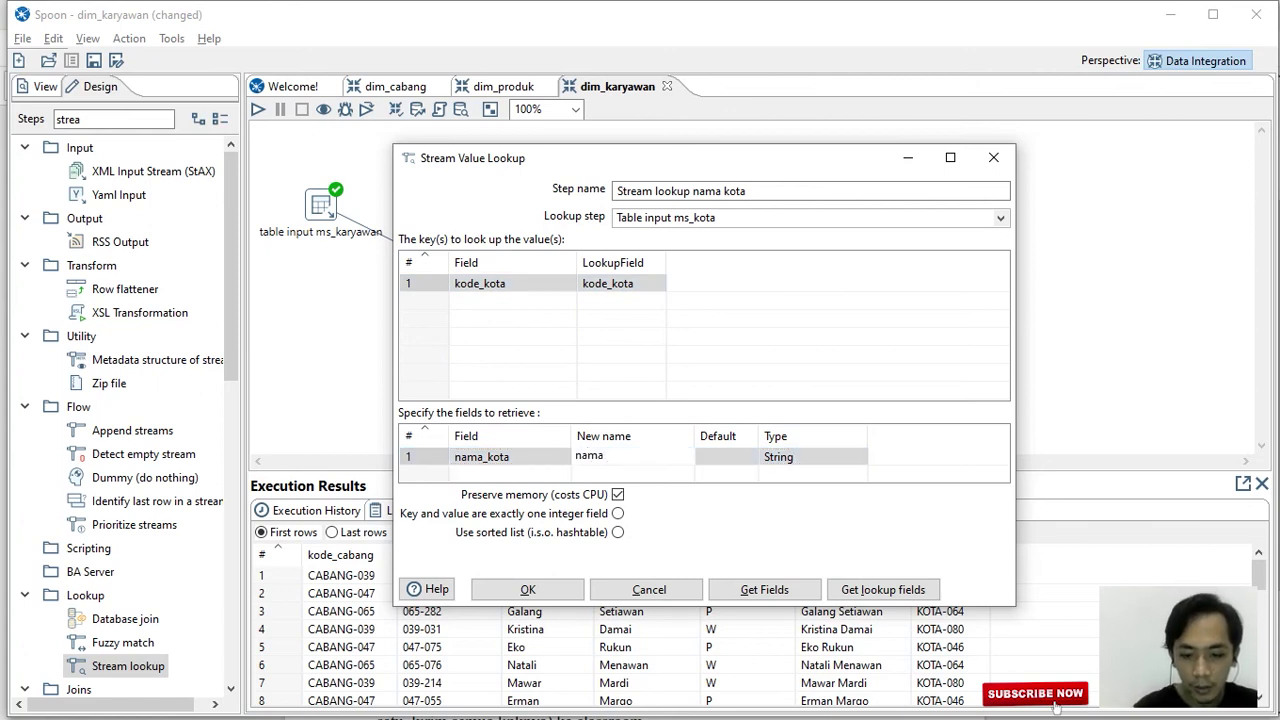
{"action": "type", "text": "_area_cabang"}
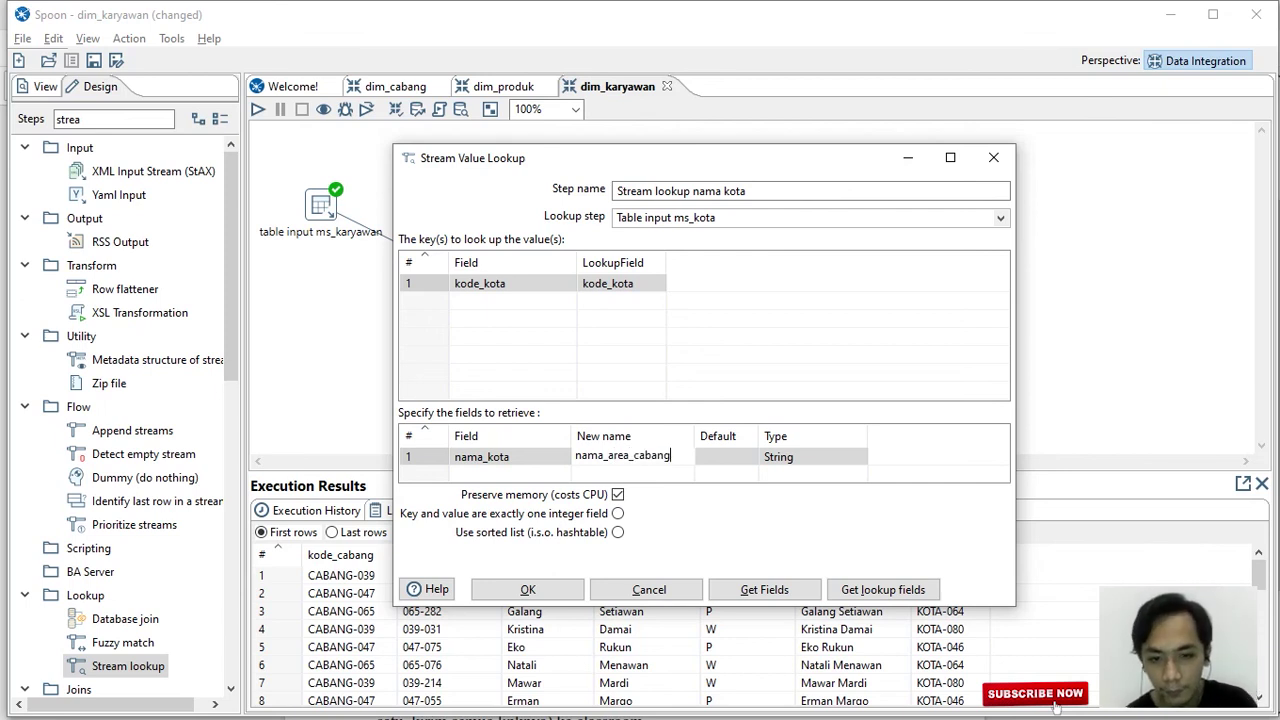
{"action": "left_click", "coordinate": [527, 589]}
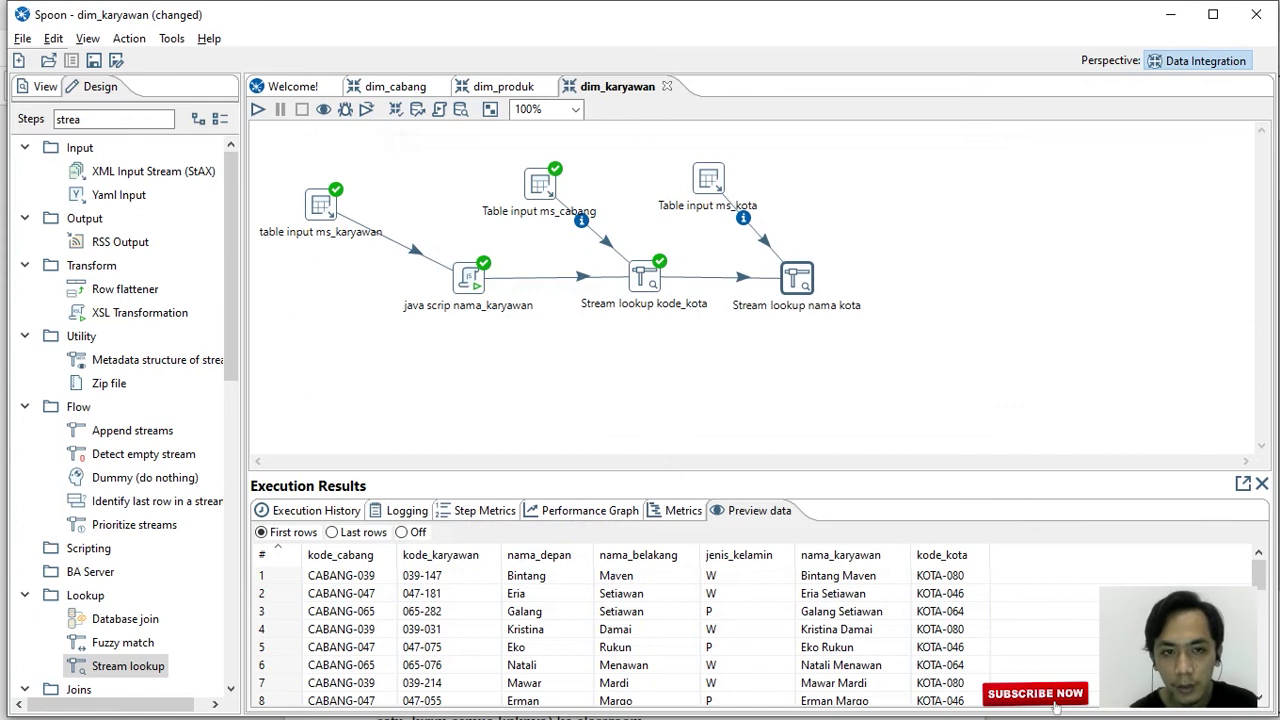
Run the transformation locally and add an Add sequence step directly after Stream lookup nama kota.
{"action": "left_click", "coordinate": [257, 109]}
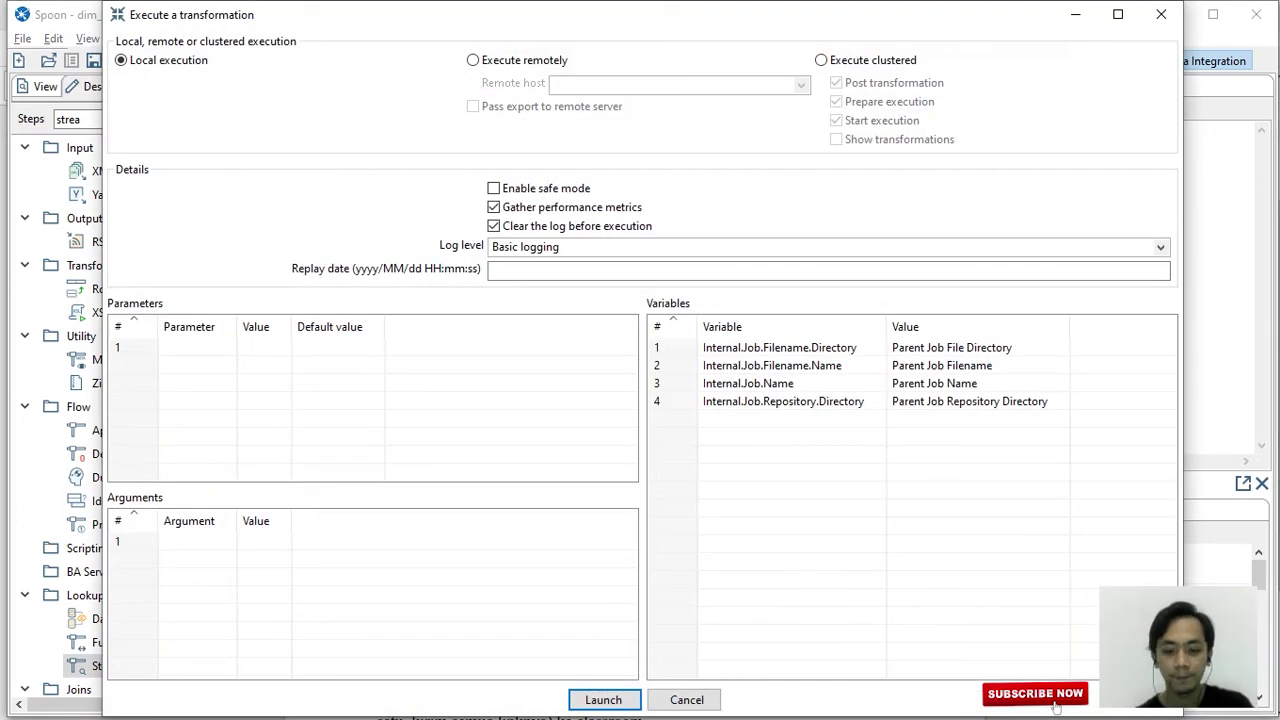
{"action": "key", "text": "Return"}
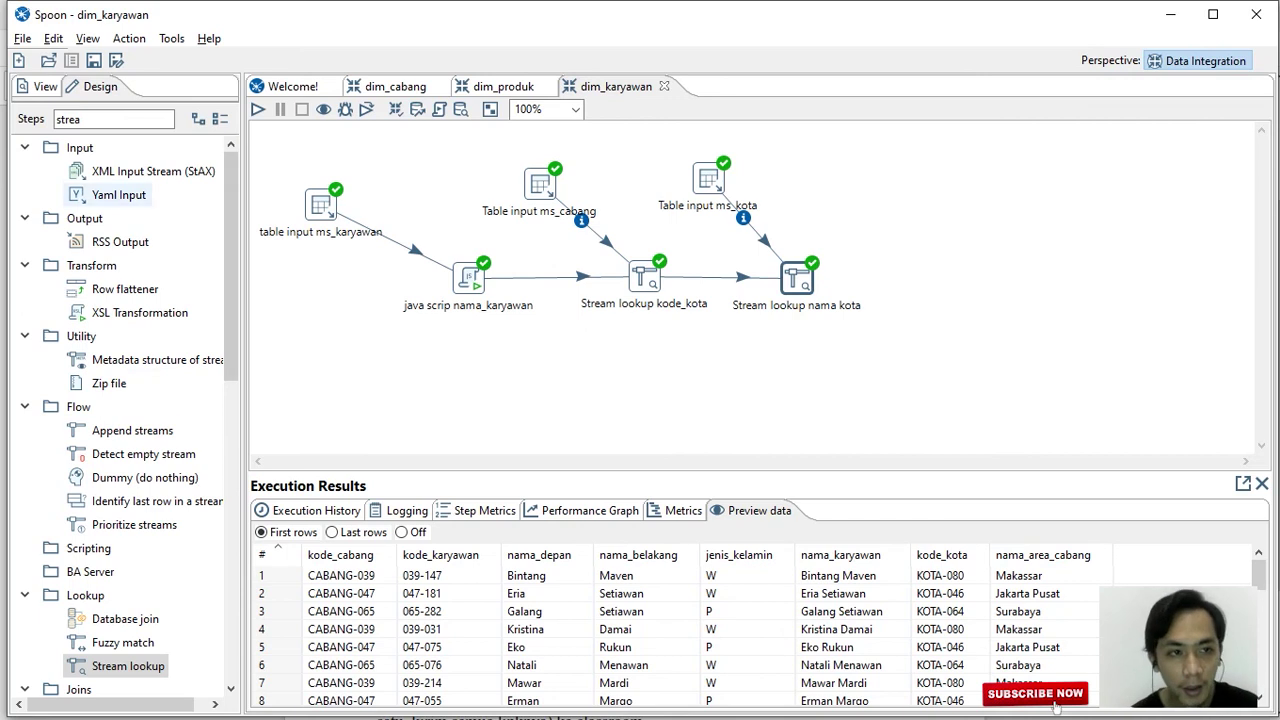
{"action": "left_click", "coordinate": [81, 119]}
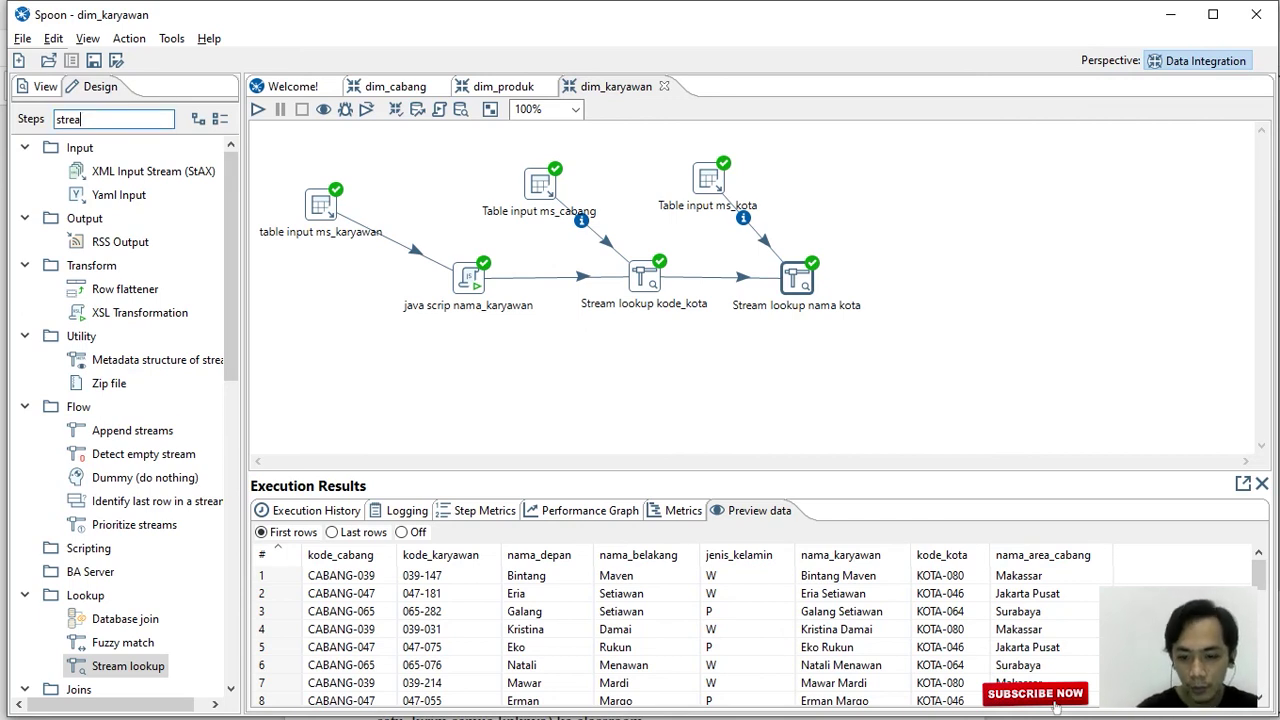
{"action": "key", "text": "BackSpace"}
{"action": "key", "text": "BackSpace"}
{"action": "key", "text": "BackSpace"}
{"action": "key", "text": "BackSpace"}
{"action": "key", "text": "BackSpace"}
{"action": "type", "text": "add"}
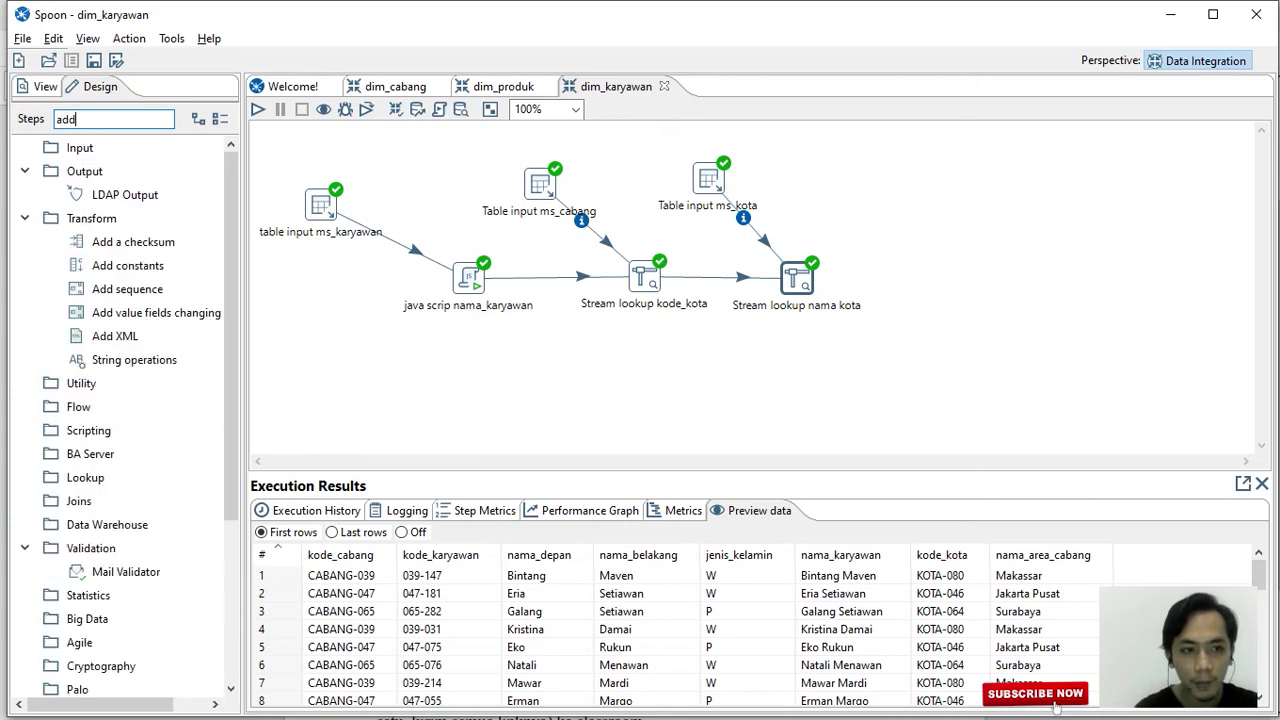
{"action": "type", "text": " sequ"}
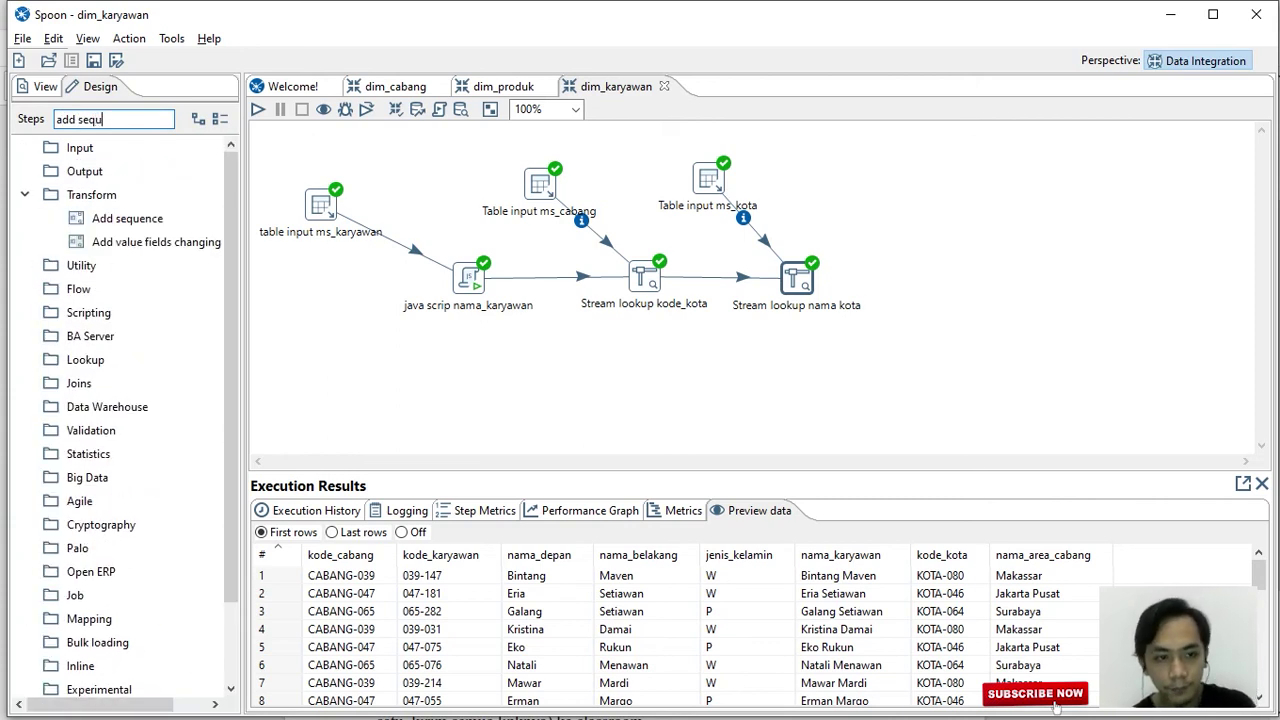
{"action": "double_click", "coordinate": [127, 218]}
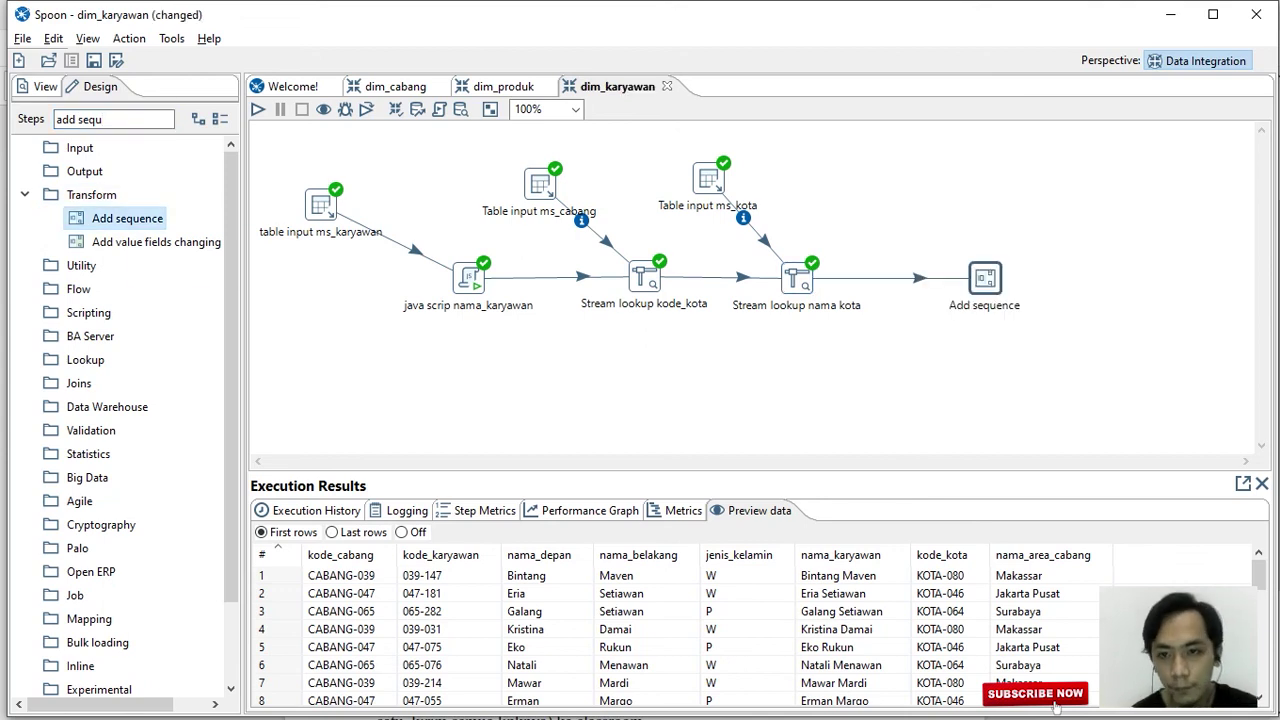
{"action": "left_click_drag", "start_coordinate": [985, 278], "coordinate": [950, 278]}
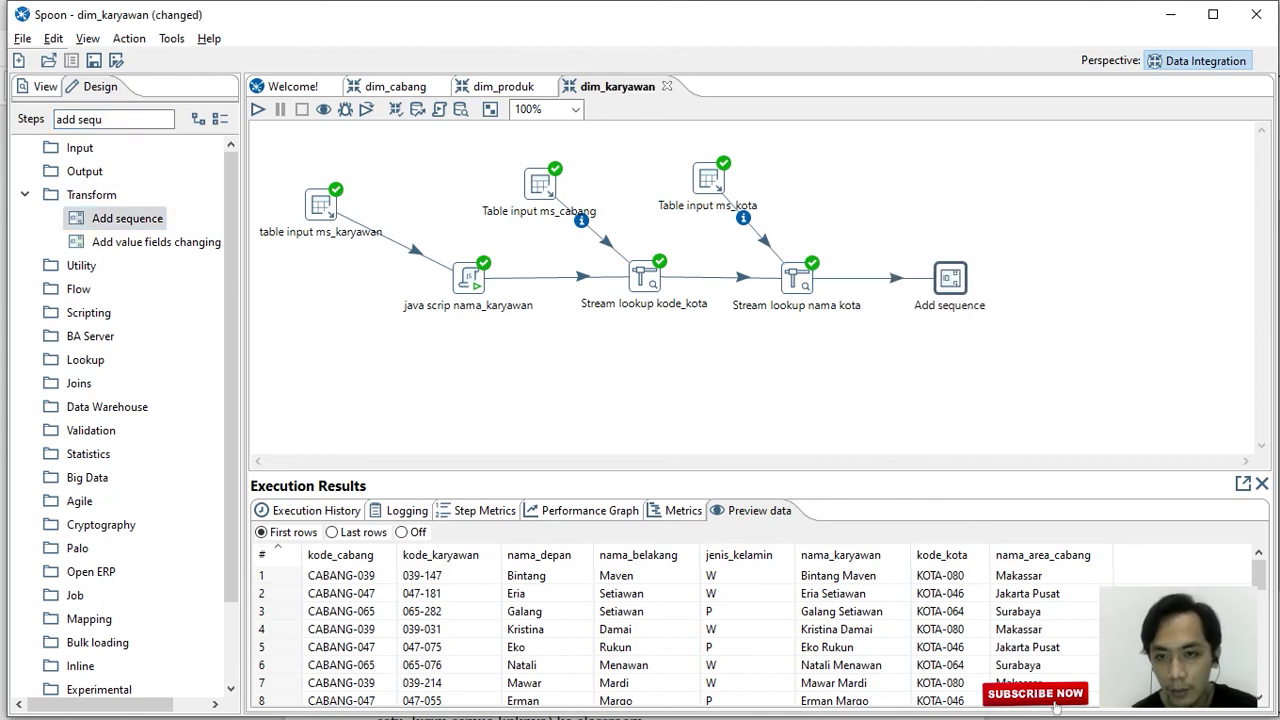
Rename the new sequence step as Add sequence sk_karyawan.
{"action": "double_click", "coordinate": [950, 278]}
{"action": "key", "text": "End"}
{"action": "type", "text": "sk"}
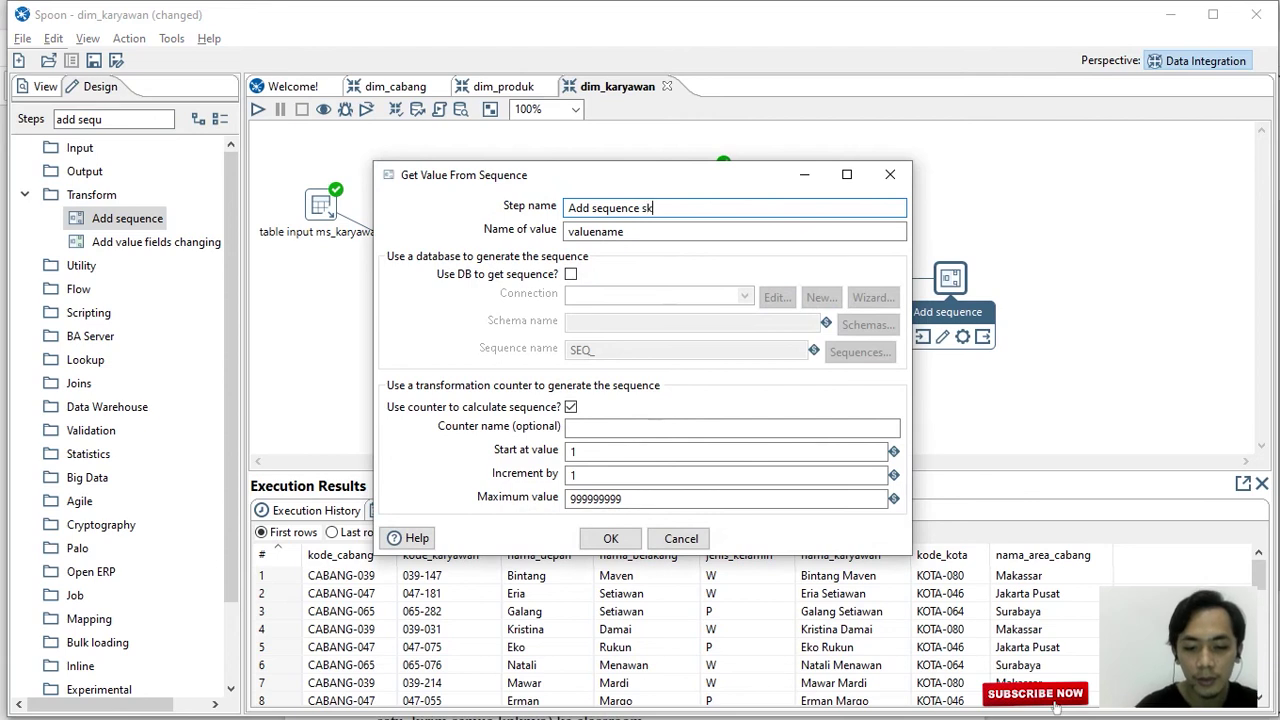
{"action": "type", "text": "_karya"}
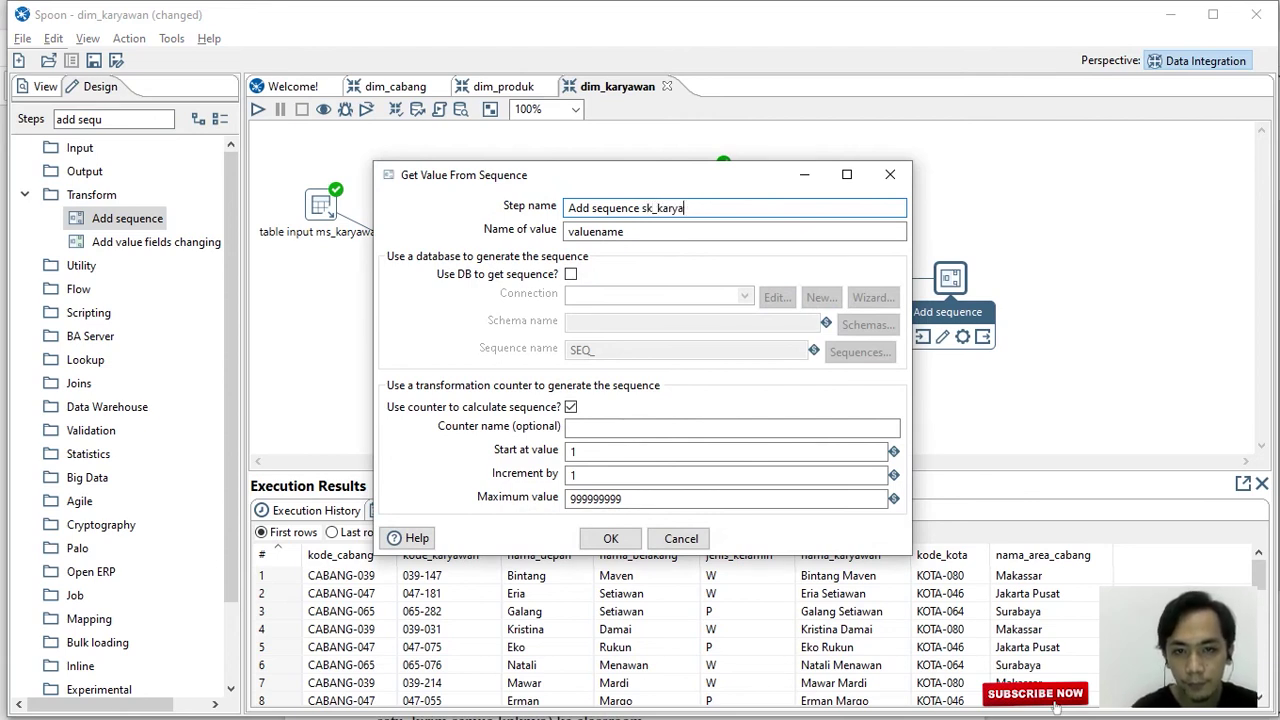
{"action": "type", "text": "wan"}
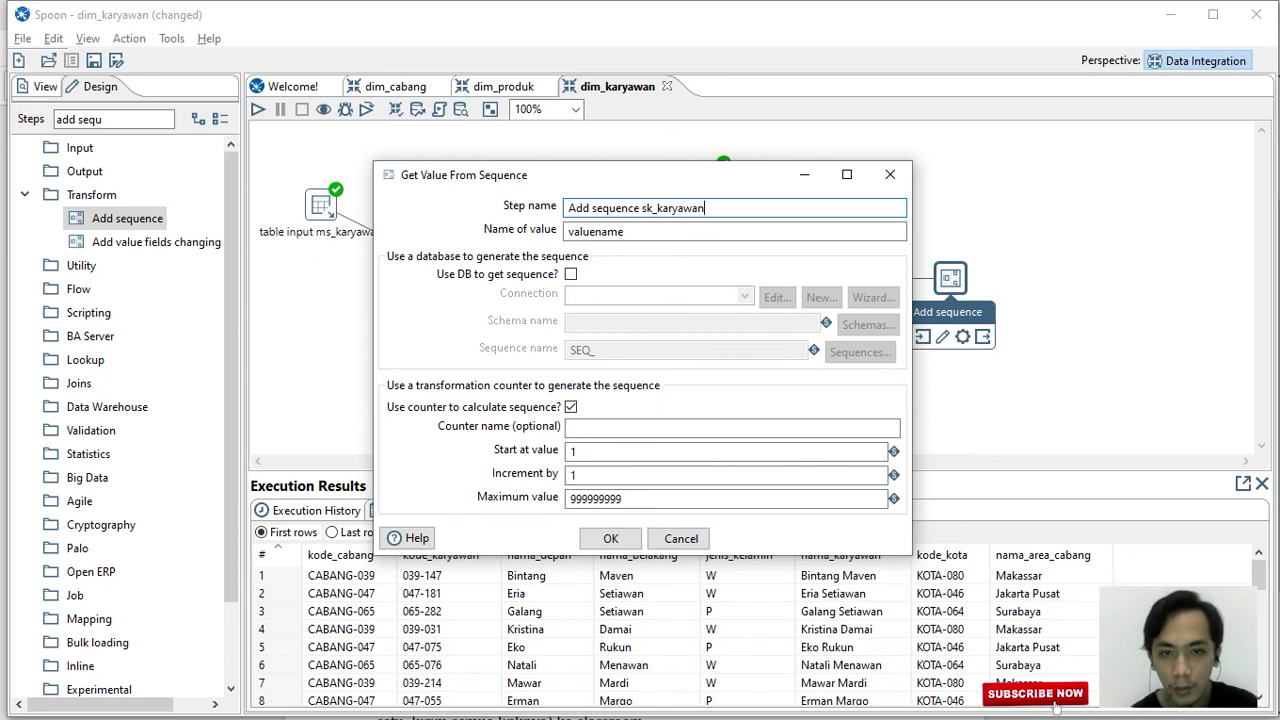
Set the sequence's name of value to sk_karyawan, accept it, and run the transformation locally.
{"action": "key", "text": "Tab"}
{"action": "key", "text": "End"}
{"action": "key", "text": "BackSpace"}
{"action": "key", "text": "BackSpace"}
{"action": "key", "text": "BackSpace"}
{"action": "key", "text": "BackSpace"}
{"action": "key", "text": "BackSpace"}
{"action": "key", "text": "BackSpace"}
{"action": "key", "text": "BackSpace"}
{"action": "key", "text": "BackSpace"}
{"action": "key", "text": "BackSpace"}
{"action": "type", "text": "sk_karyawan"}
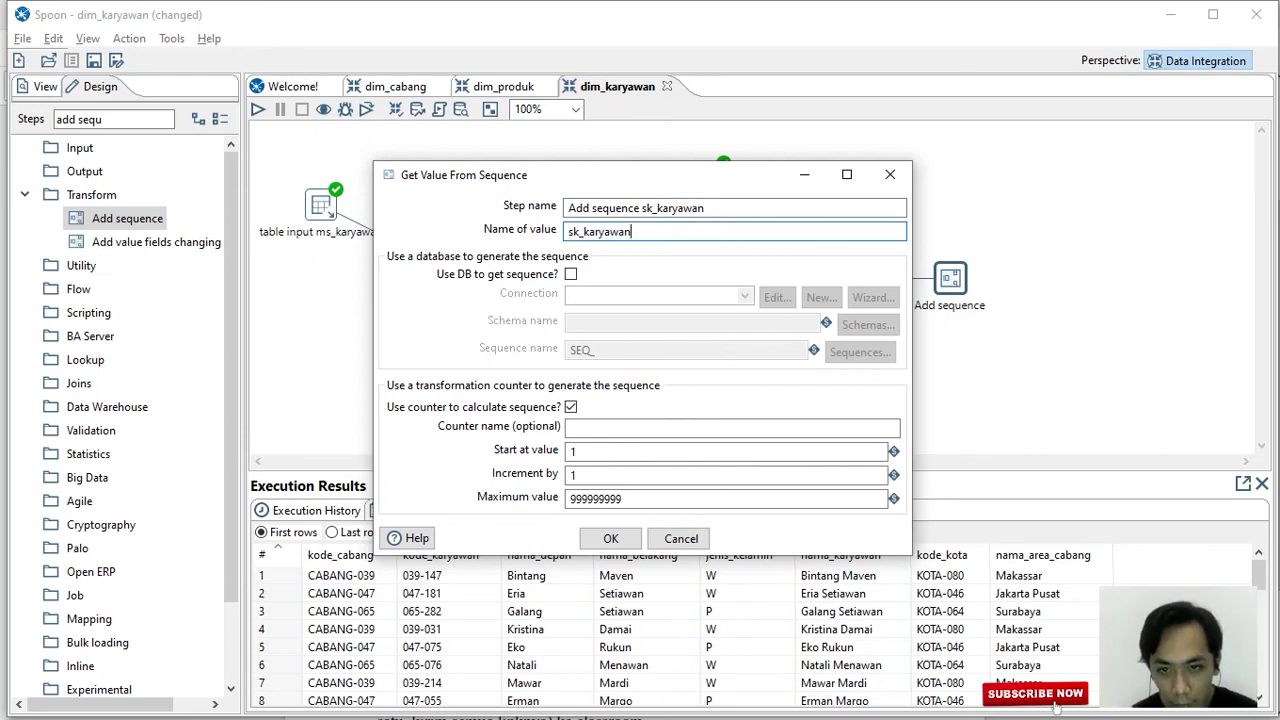
{"action": "left_click", "coordinate": [610, 538]}
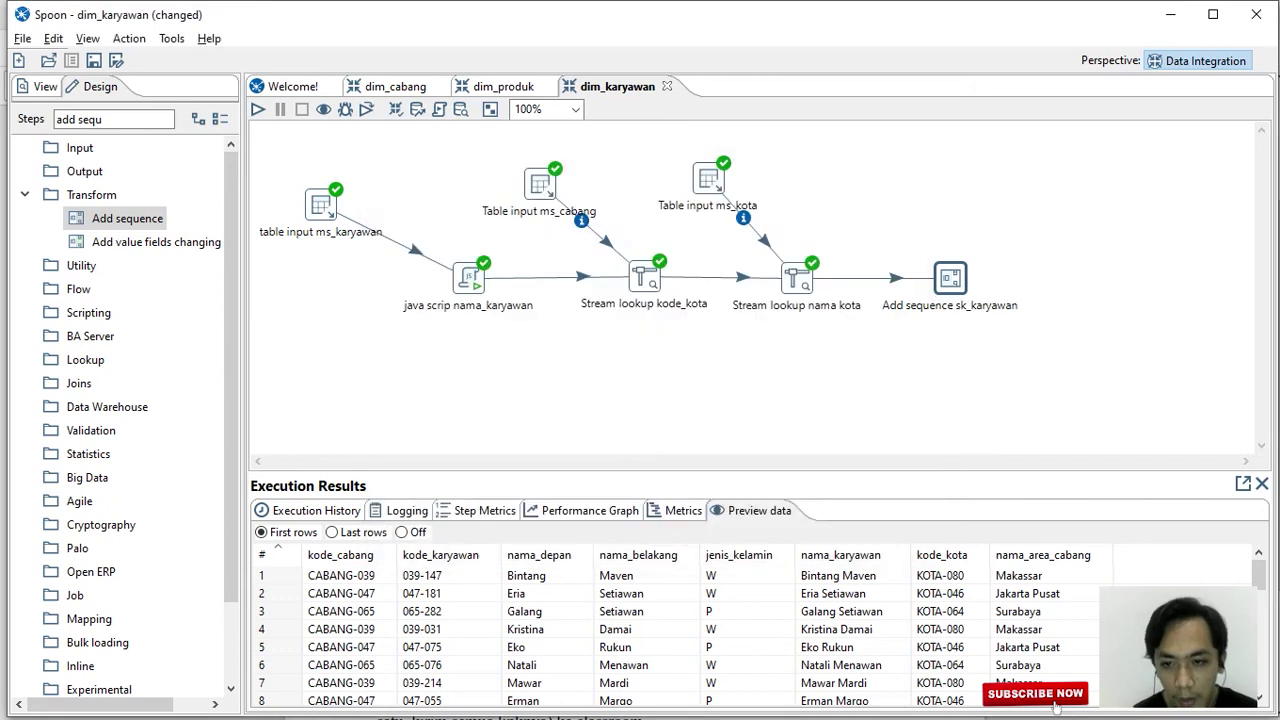
{"action": "key", "text": "F9"}
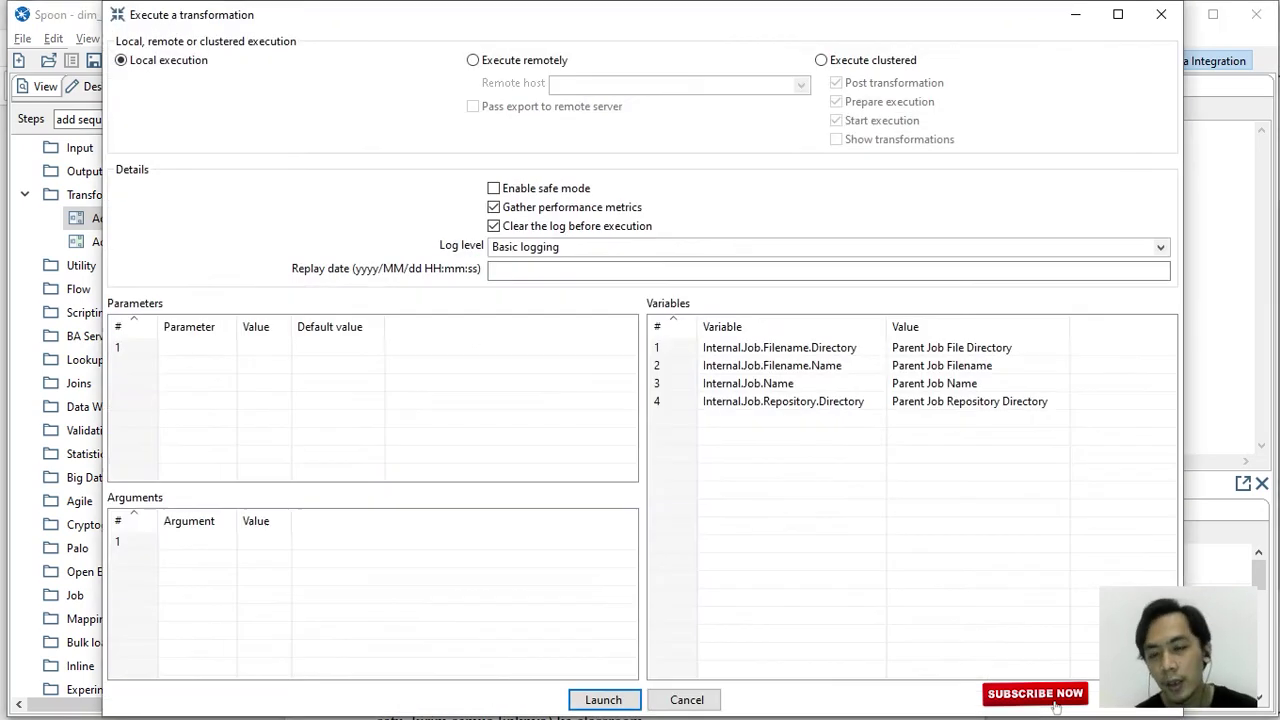
{"action": "key", "text": "Return"}
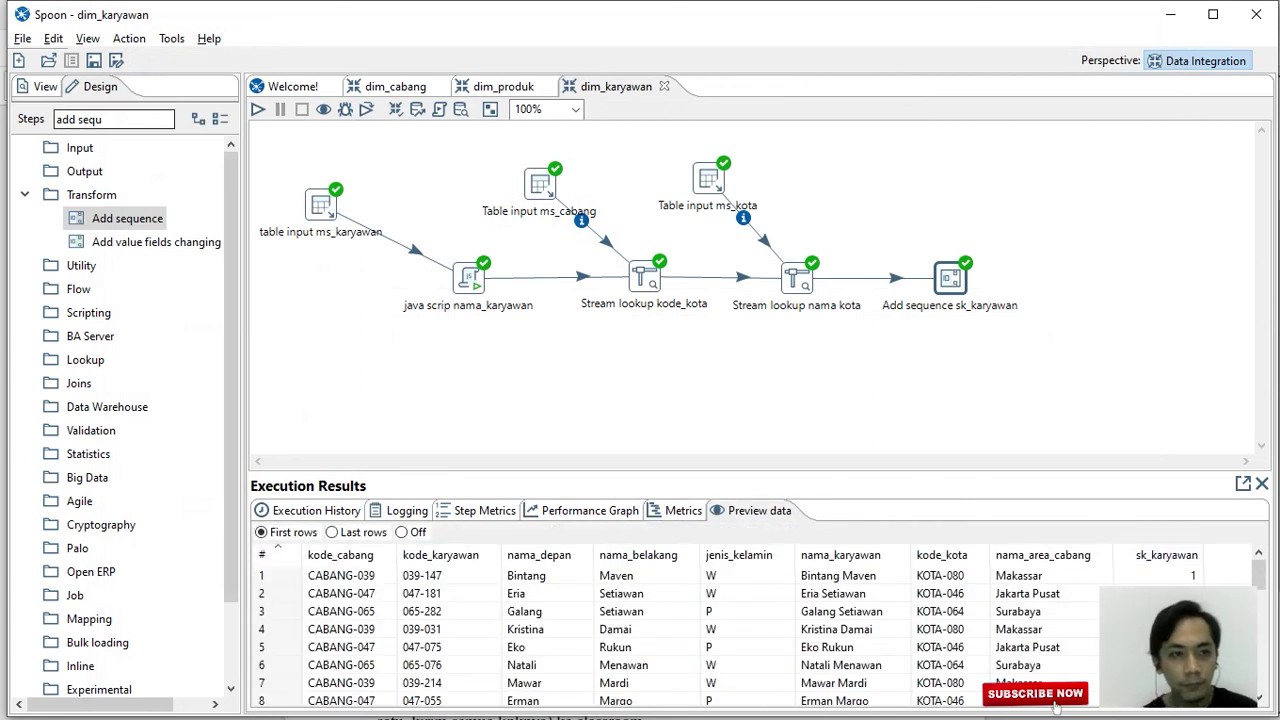
Find the Select values step and add it directly after Add sequence sk_karyawan.
{"action": "key", "text": "BackSpace"}
{"action": "key", "text": "BackSpace"}
{"action": "key", "text": "BackSpace"}
{"action": "key", "text": "BackSpace"}
{"action": "key", "text": "BackSpace"}
{"action": "key", "text": "BackSpace"}
{"action": "key", "text": "BackSpace"}
{"action": "key", "text": "BackSpace"}
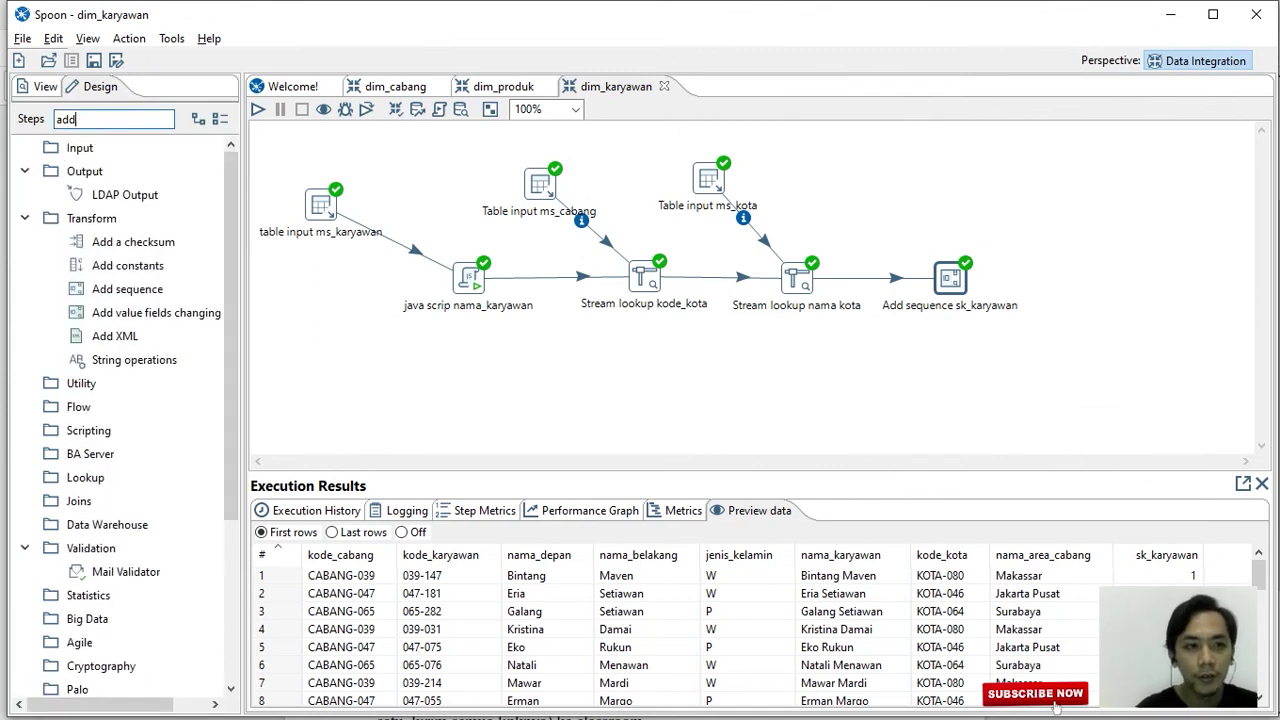
{"action": "type", "text": "se"}
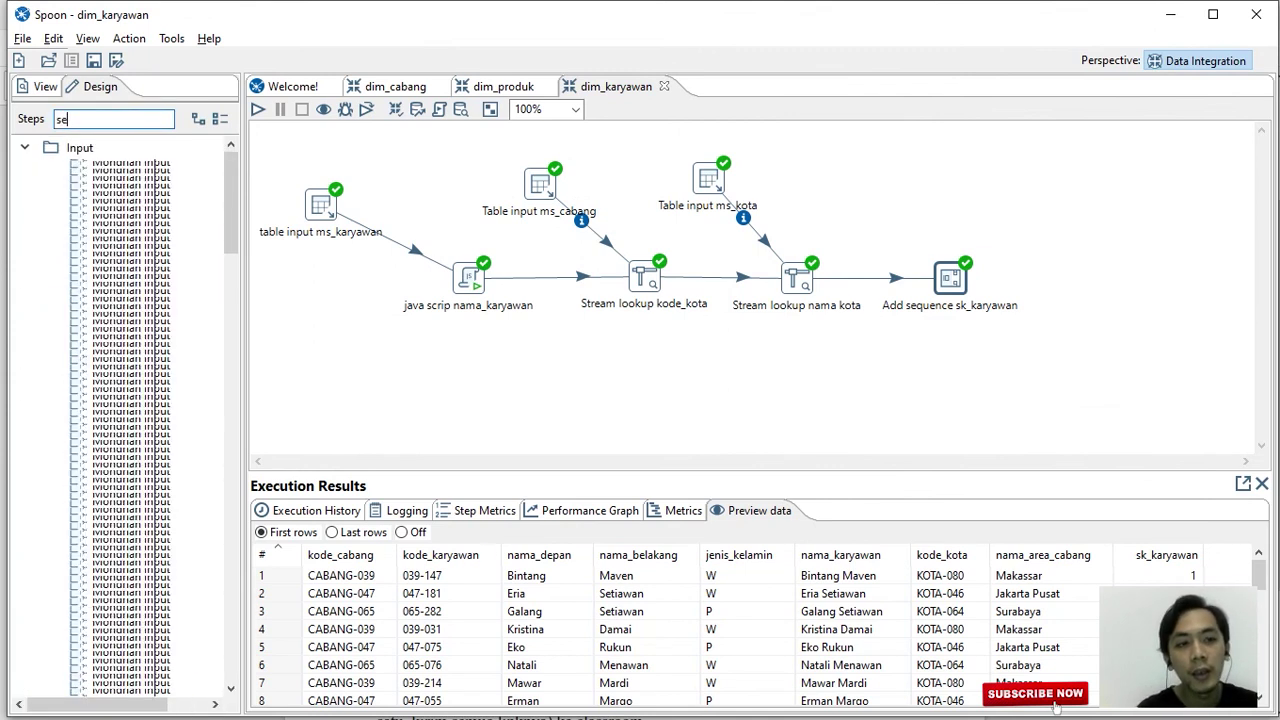
{"action": "type", "text": "lecet"}
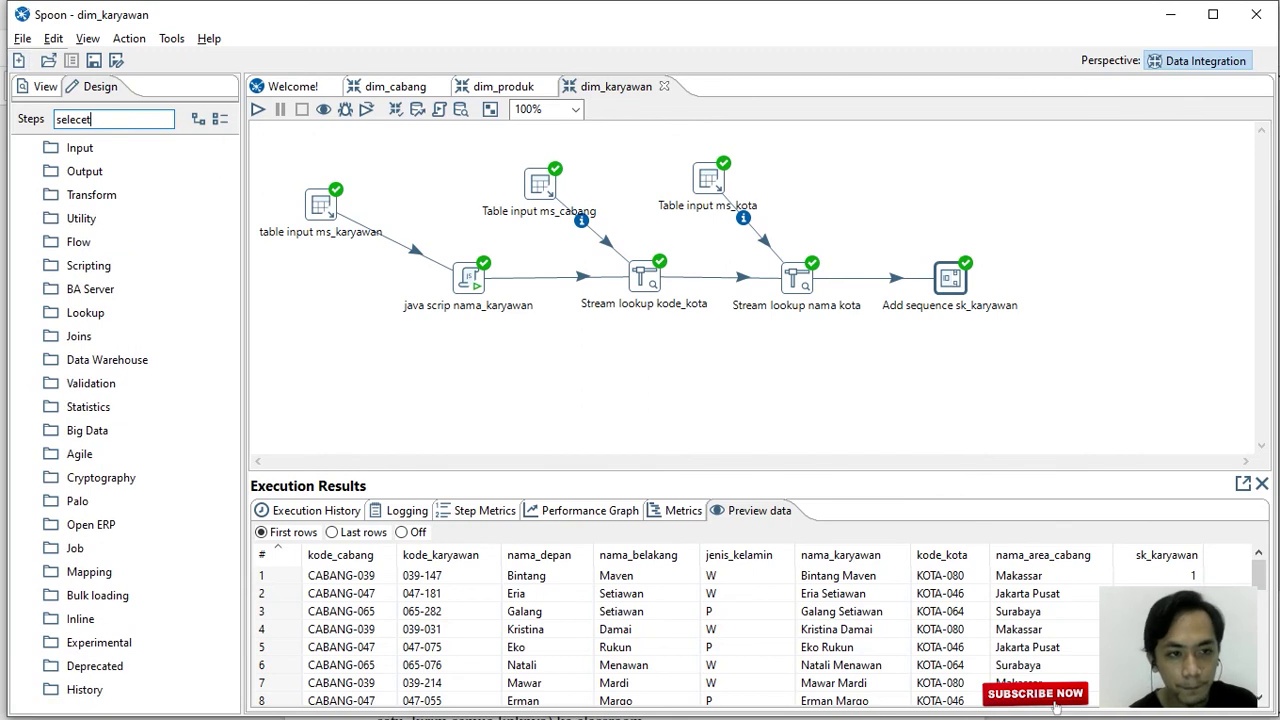
{"action": "key", "text": "BackSpace"}
{"action": "key", "text": "BackSpace"}
{"action": "type", "text": "t"}
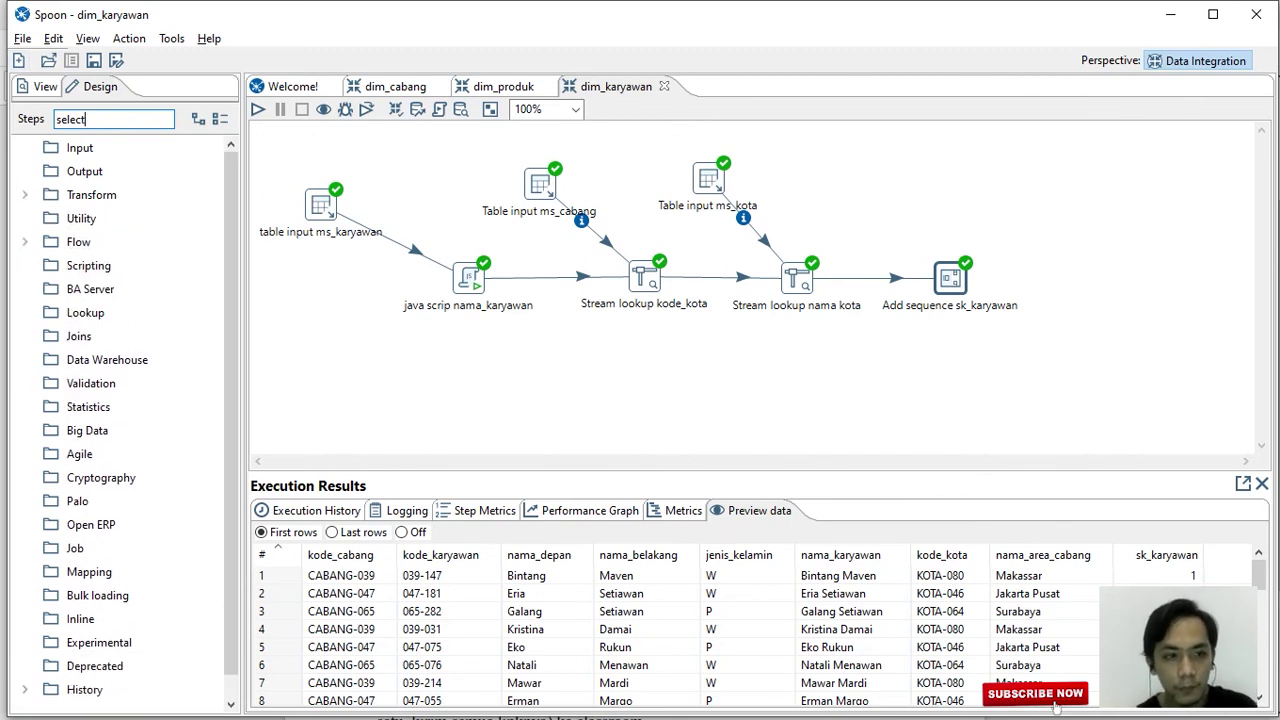
{"action": "double_click", "coordinate": [123, 218]}
{"action": "left_click_drag", "start_coordinate": [1138, 278], "coordinate": [1090, 278]}
Rename the Select values step as urut data and load all incoming fields into its field list.
{"action": "double_click", "coordinate": [1090, 278]}
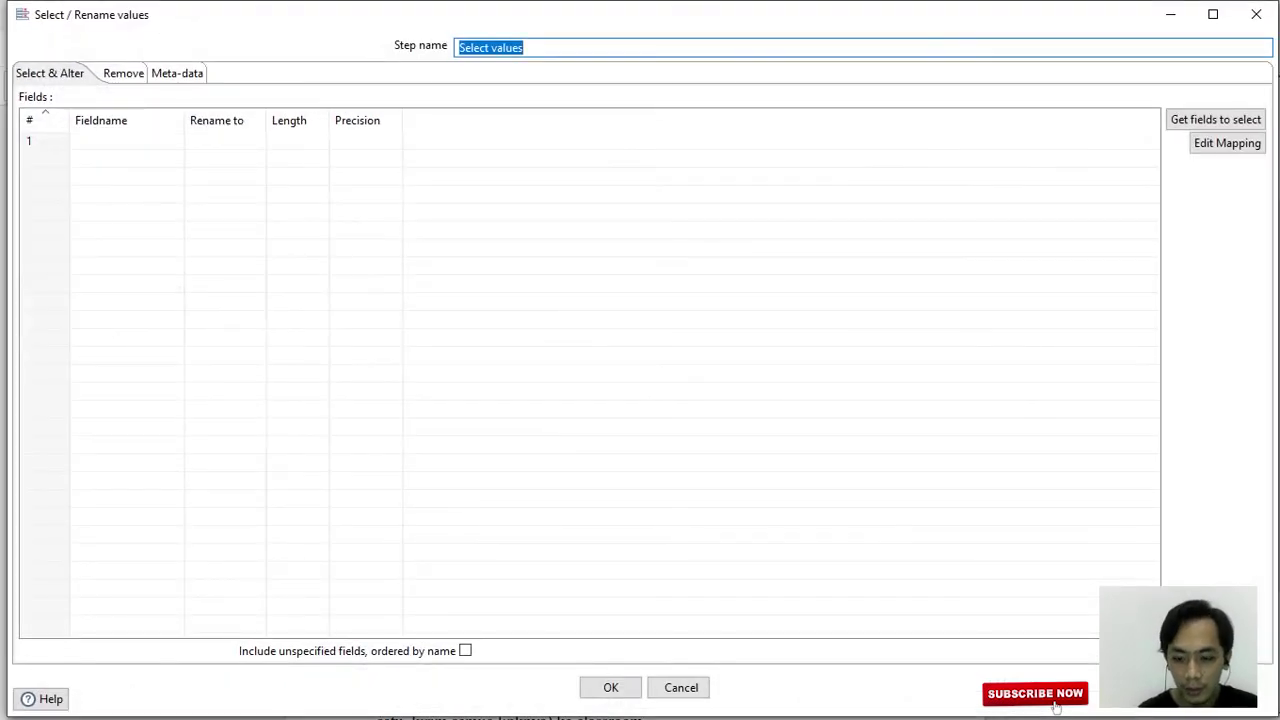
{"action": "type", "text": "urut"}
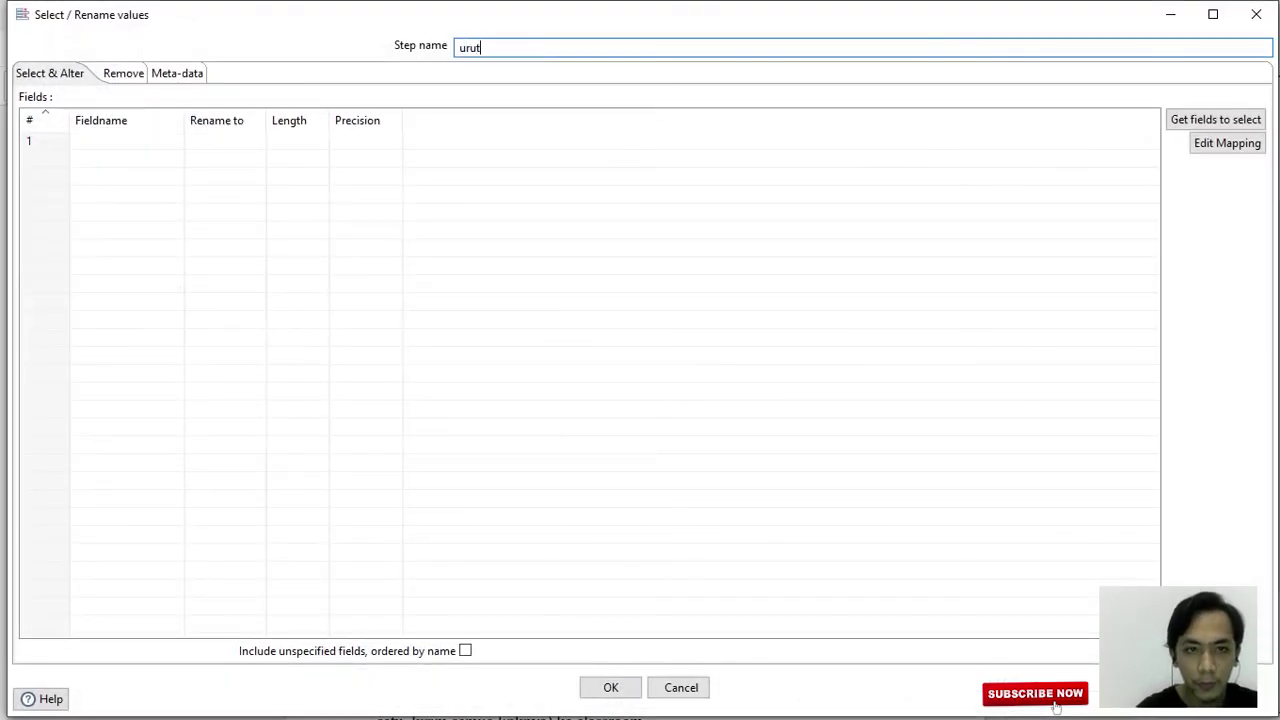
{"action": "type", "text": " data"}
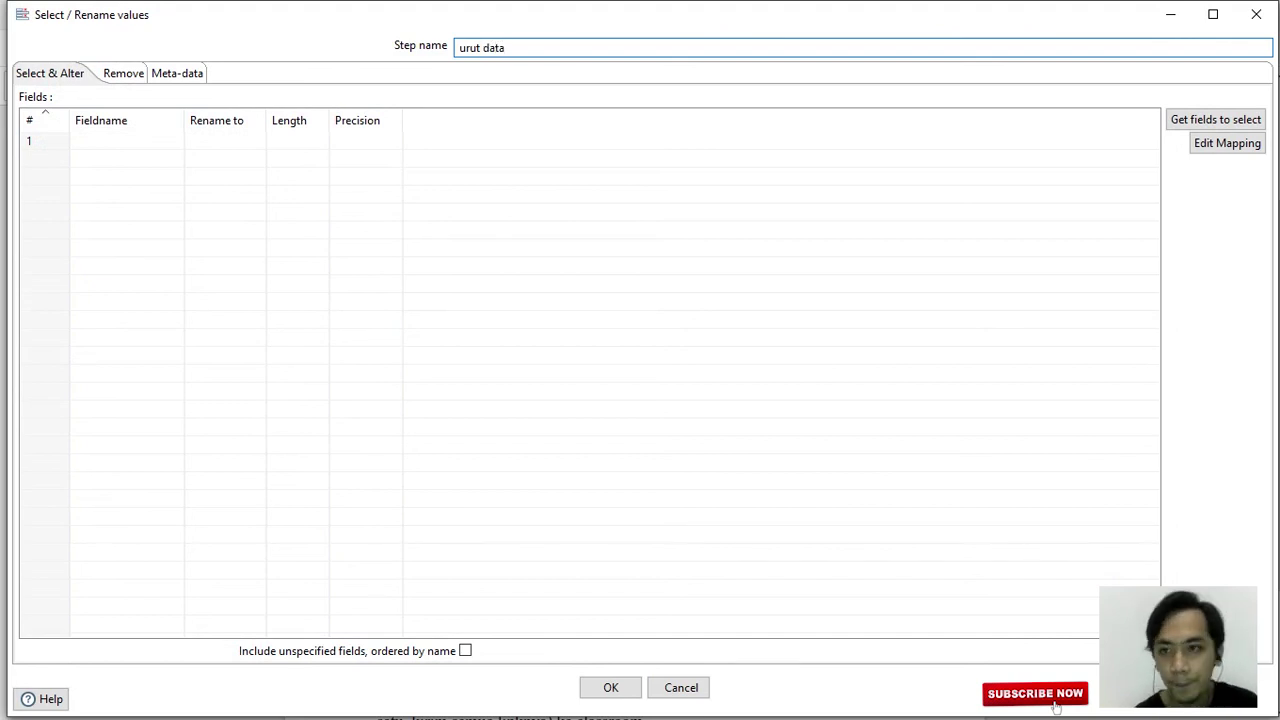
{"action": "left_click", "coordinate": [1215, 119]}
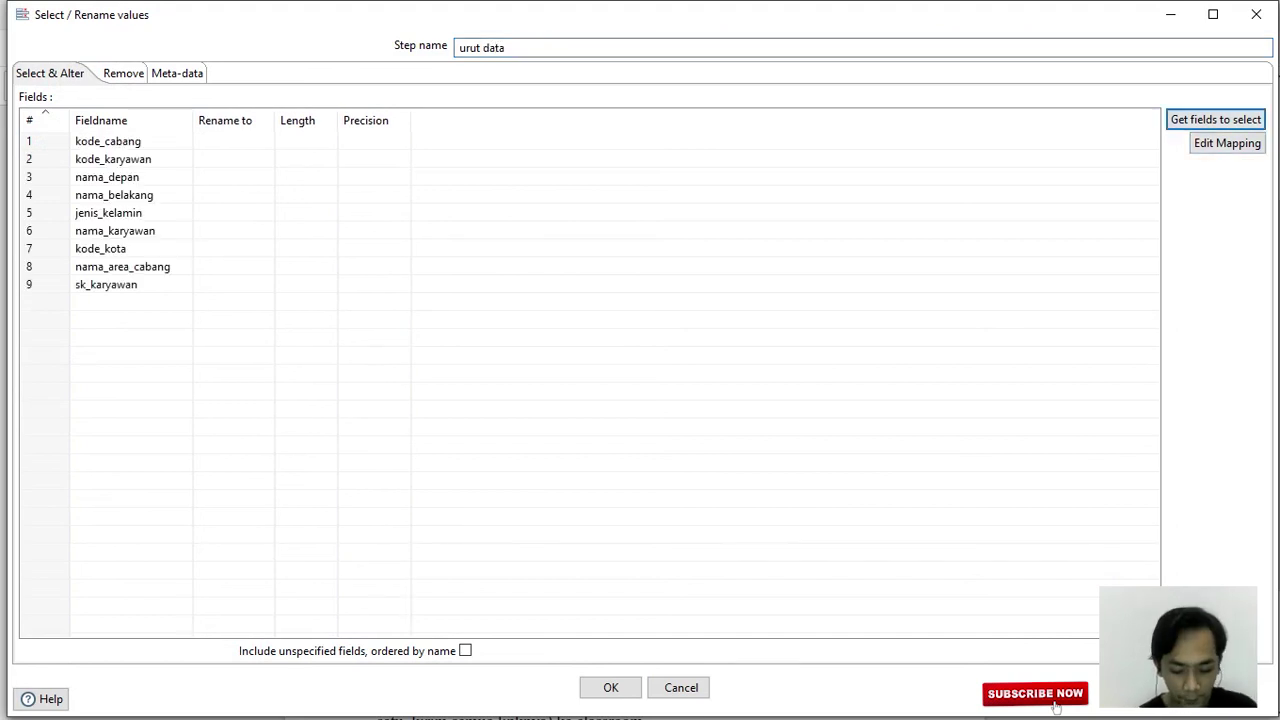
Check the dim_karyawan field order in the draw.io ERD, and move sk_karyawan to the first row of urut data in Spoon.
{"action": "key", "text": "alt+Tab"}
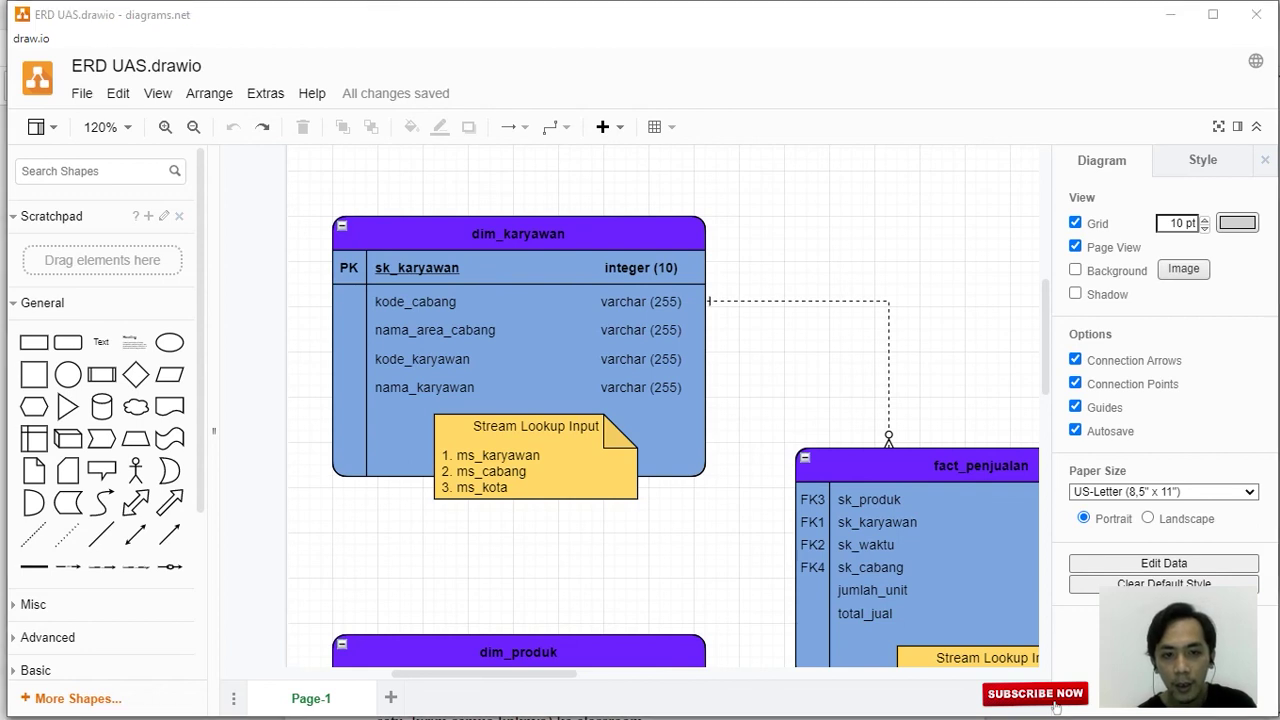
{"action": "key", "text": "alt+Tab"}
{"action": "left_click", "coordinate": [45, 284]}
{"action": "key", "text": "ctrl+Up"}
{"action": "key", "text": "ctrl+Up"}
{"action": "key", "text": "ctrl+Up"}
{"action": "key", "text": "ctrl+Up"}
{"action": "key", "text": "ctrl+Up"}
{"action": "key", "text": "ctrl+Up"}
{"action": "key", "text": "ctrl+Up"}
{"action": "key", "text": "ctrl+Up"}
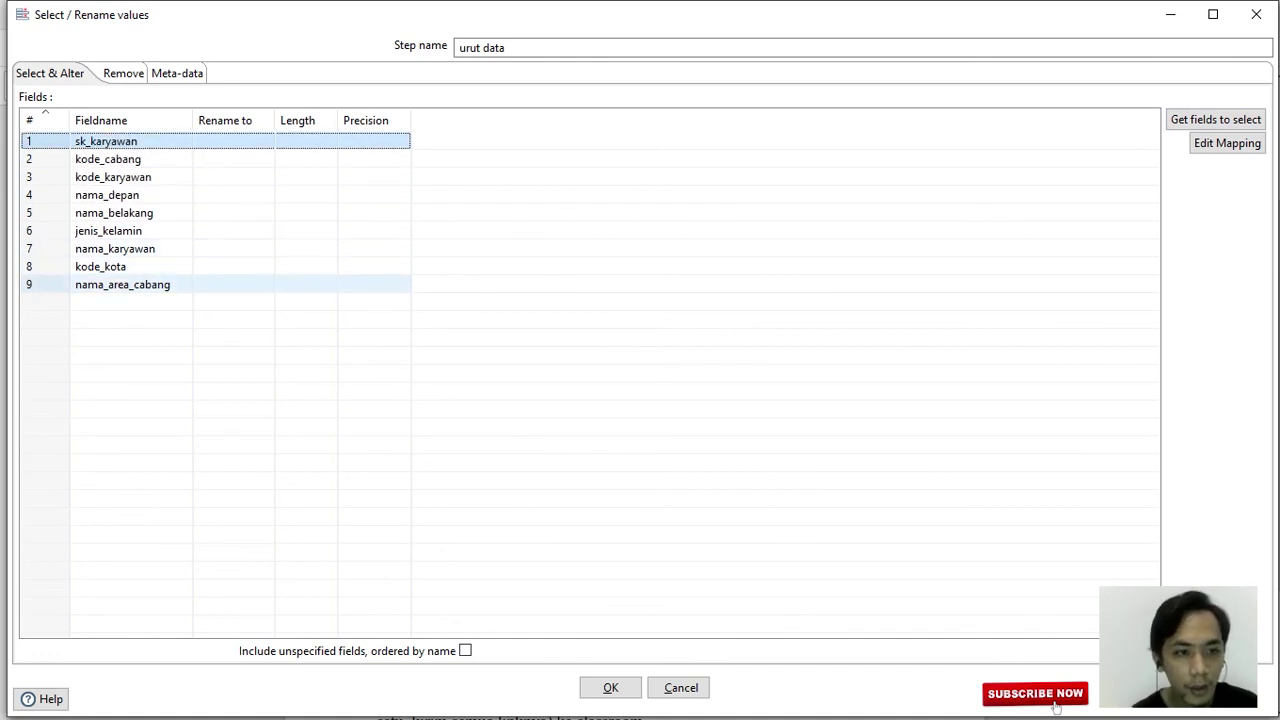
Move nama_area_cabang up to row 3 of the field list, directly below kode_cabang.
{"action": "left_click", "coordinate": [122, 284]}
{"action": "key", "text": "ctrl+Up"}
{"action": "key", "text": "ctrl+Up"}
{"action": "key", "text": "ctrl+Up"}
{"action": "key", "text": "ctrl+Up"}
{"action": "key", "text": "ctrl+Up"}
{"action": "key", "text": "ctrl+Up"}
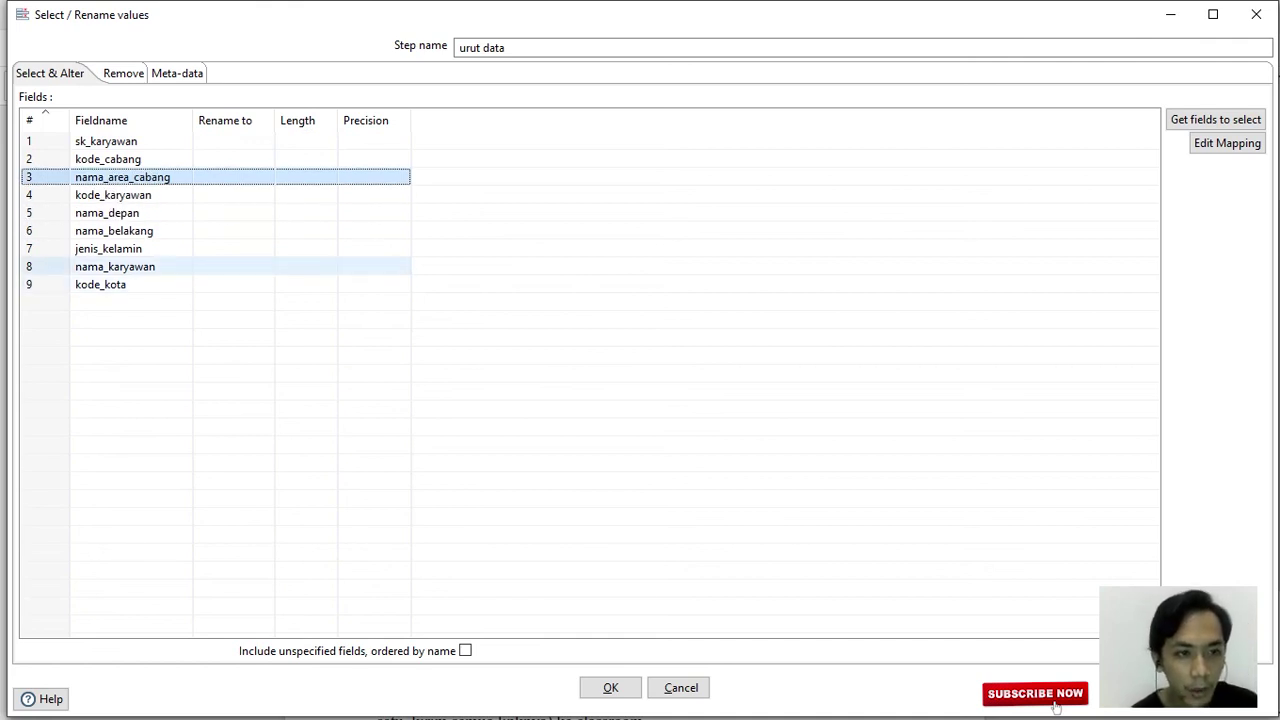
Move nama_karyawan up to row 5 of the field list, directly below kode_karyawan.
{"action": "left_click", "coordinate": [115, 266]}
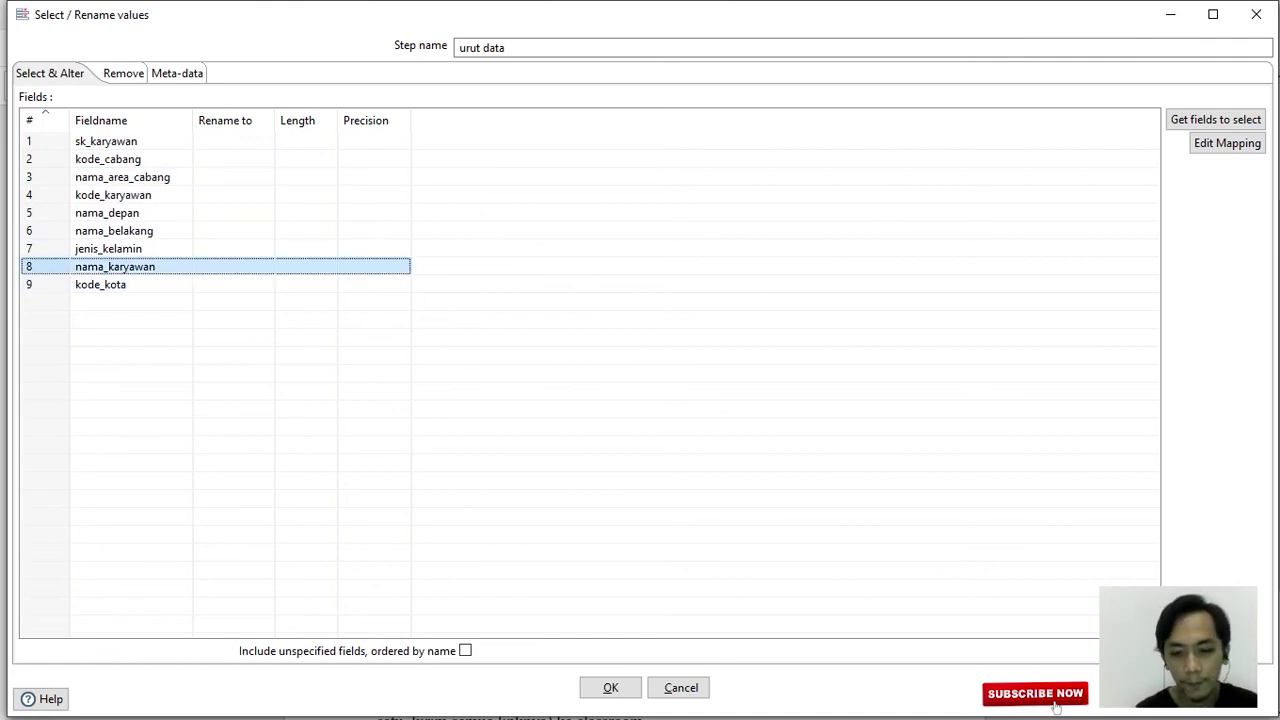
{"action": "key", "text": "ctrl+Up"}
{"action": "key", "text": "ctrl+Up"}
{"action": "key", "text": "ctrl+Up"}
{"action": "key", "text": "ctrl+Up"}
{"action": "key", "text": "ctrl+Down"}
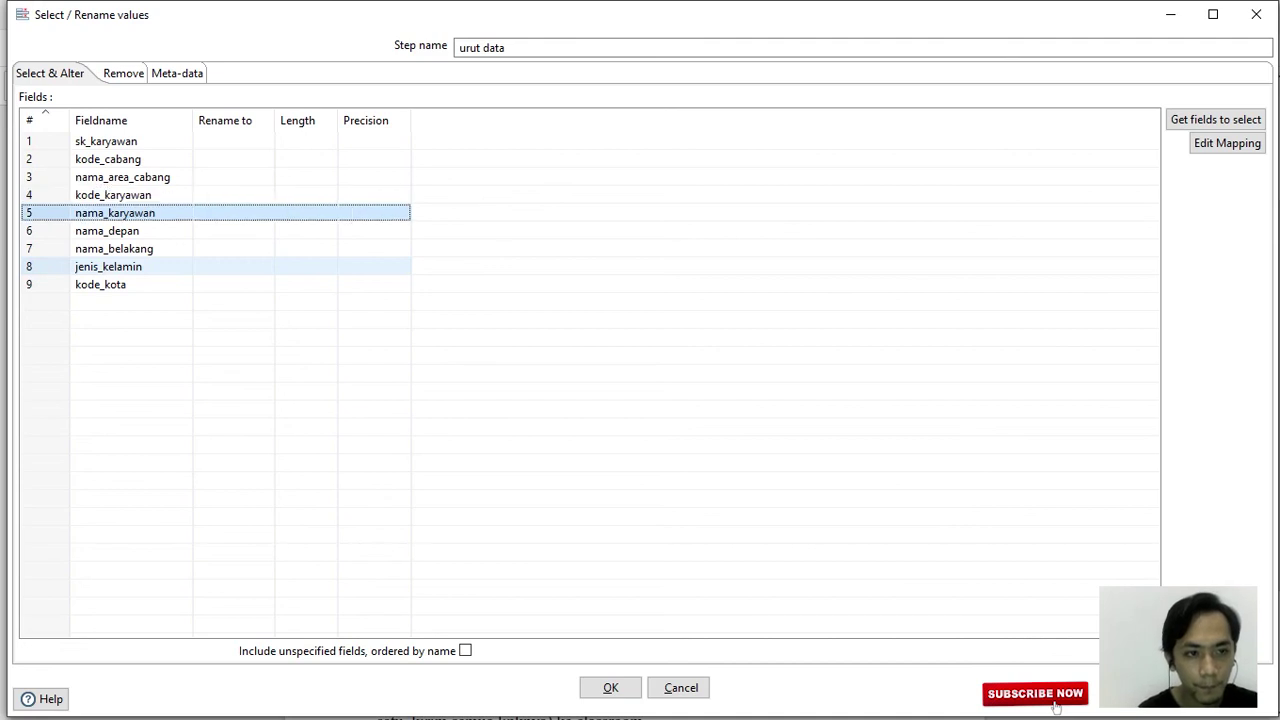
Recheck dim_karyawan in the draw.io ERD, remove nama_depan, nama_belakang, jenis_kelamin and kode_kota from urut data in Spoon, and accept the field selection.
{"action": "key", "text": "alt+Tab"}
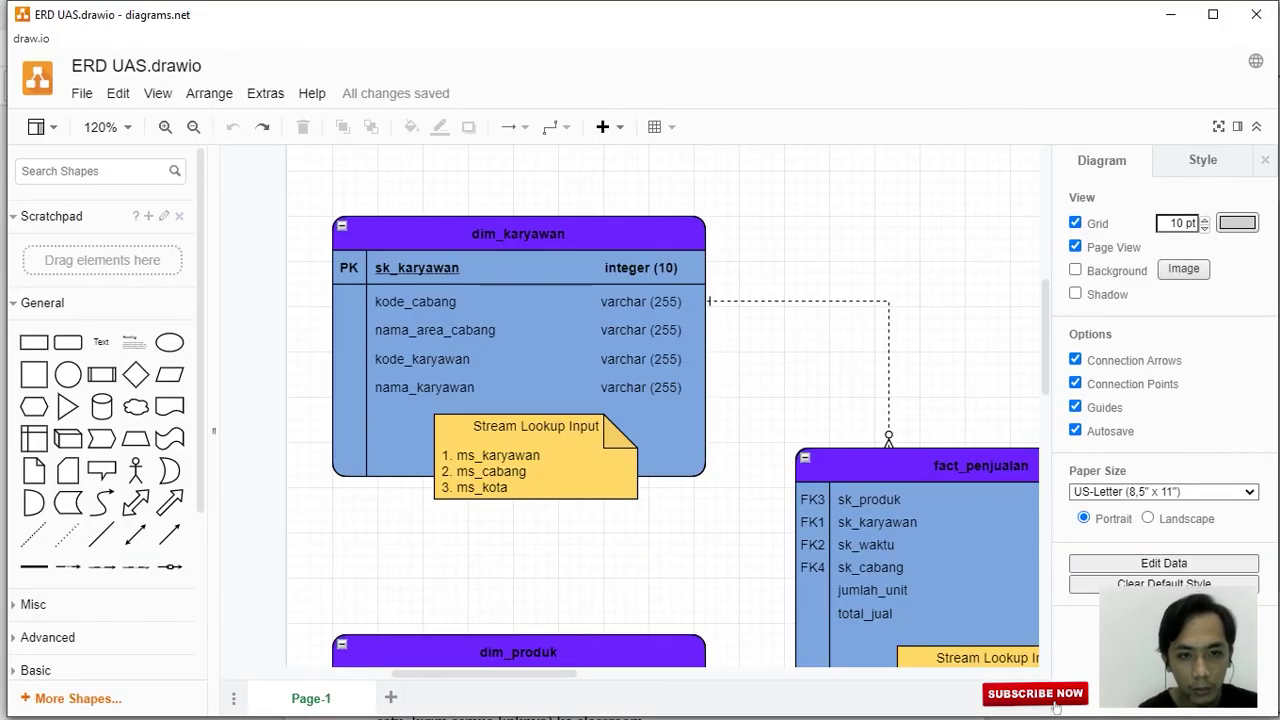
{"action": "key", "text": "alt+Tab"}
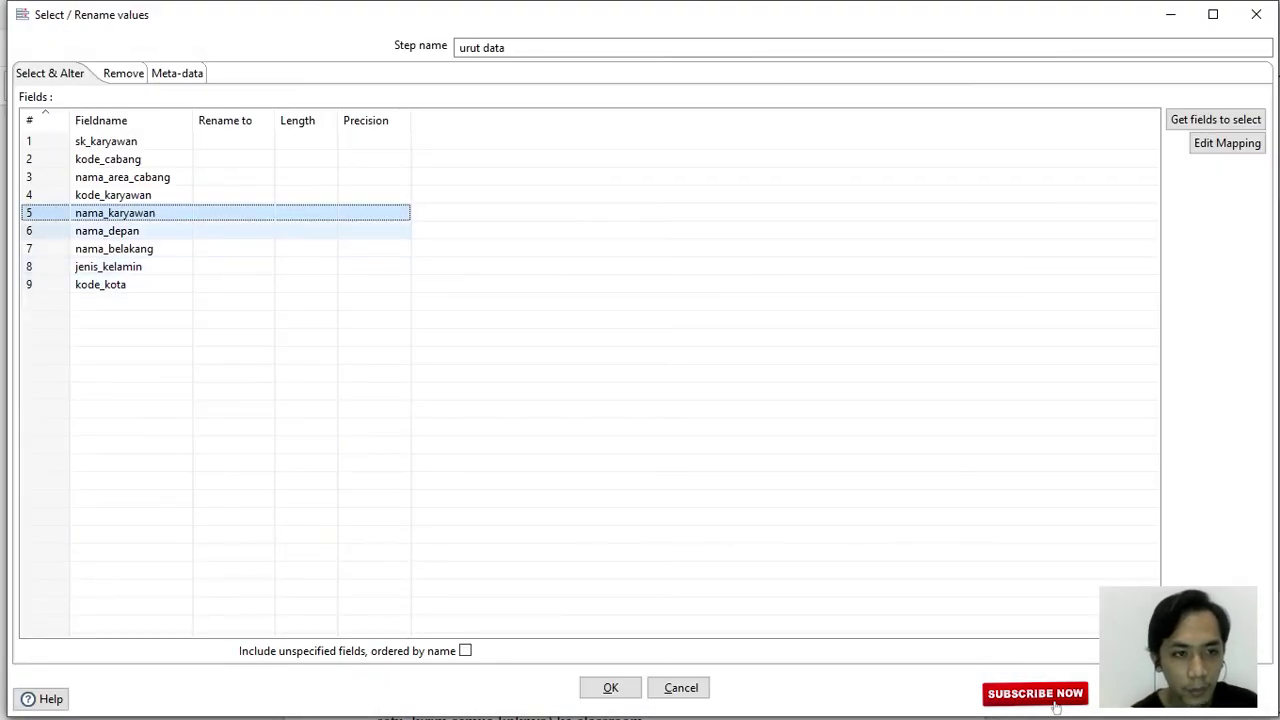
{"action": "key", "text": "Down"}
{"action": "key", "text": "shift+Down"}
{"action": "key", "text": "shift+Down"}
{"action": "key", "text": "shift+Down"}
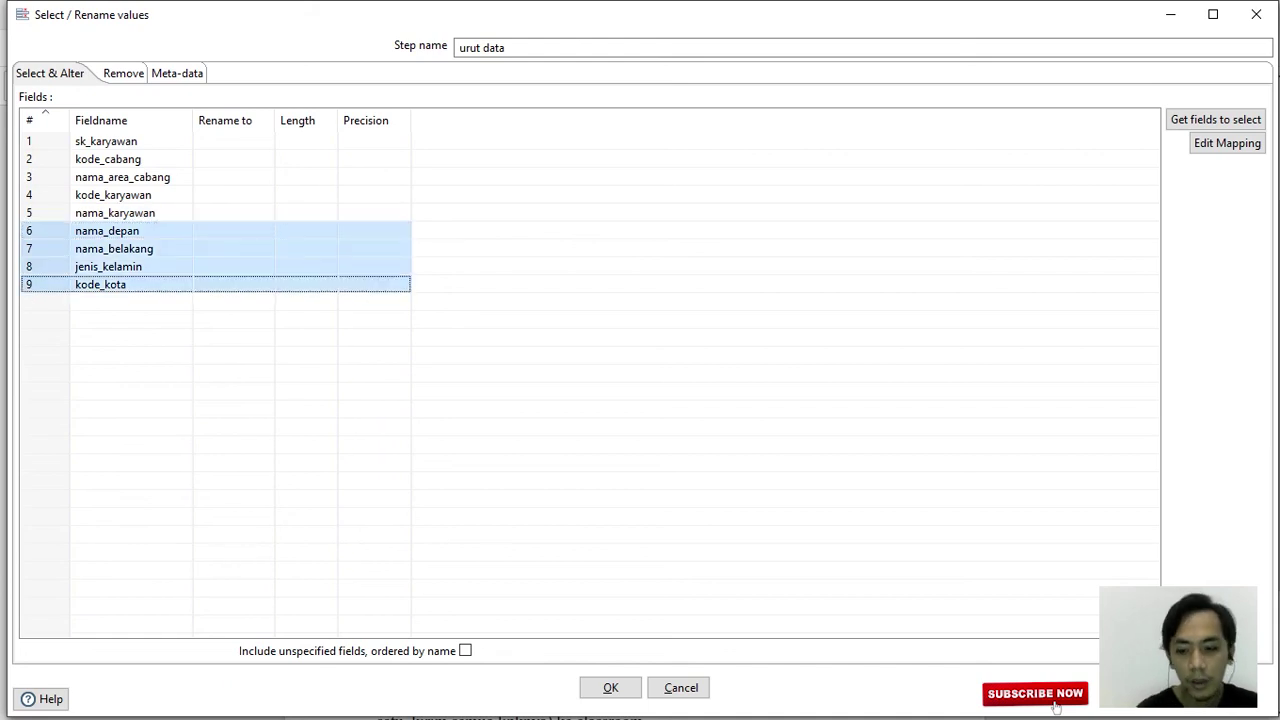
{"action": "key", "text": "Delete"}
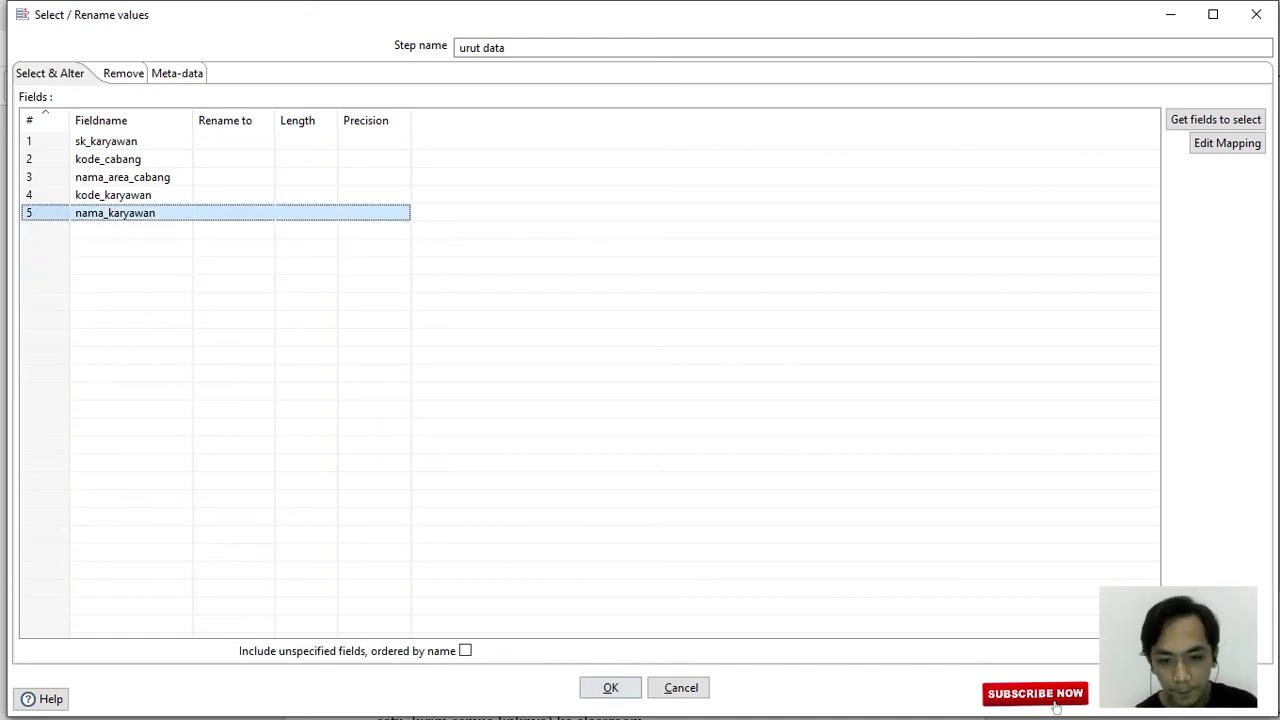
{"action": "key", "text": "Return"}
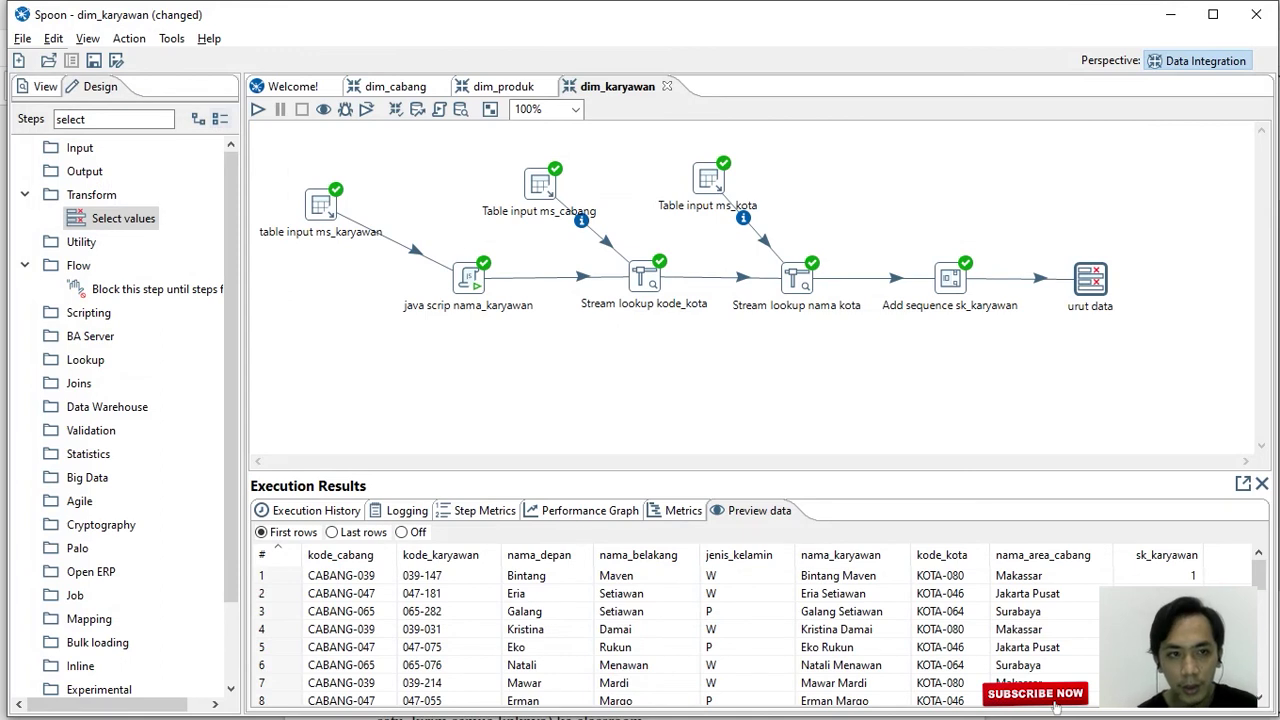
Run the dim_karyawan transformation locally with the urut data step included.
{"action": "key", "text": "F9"}
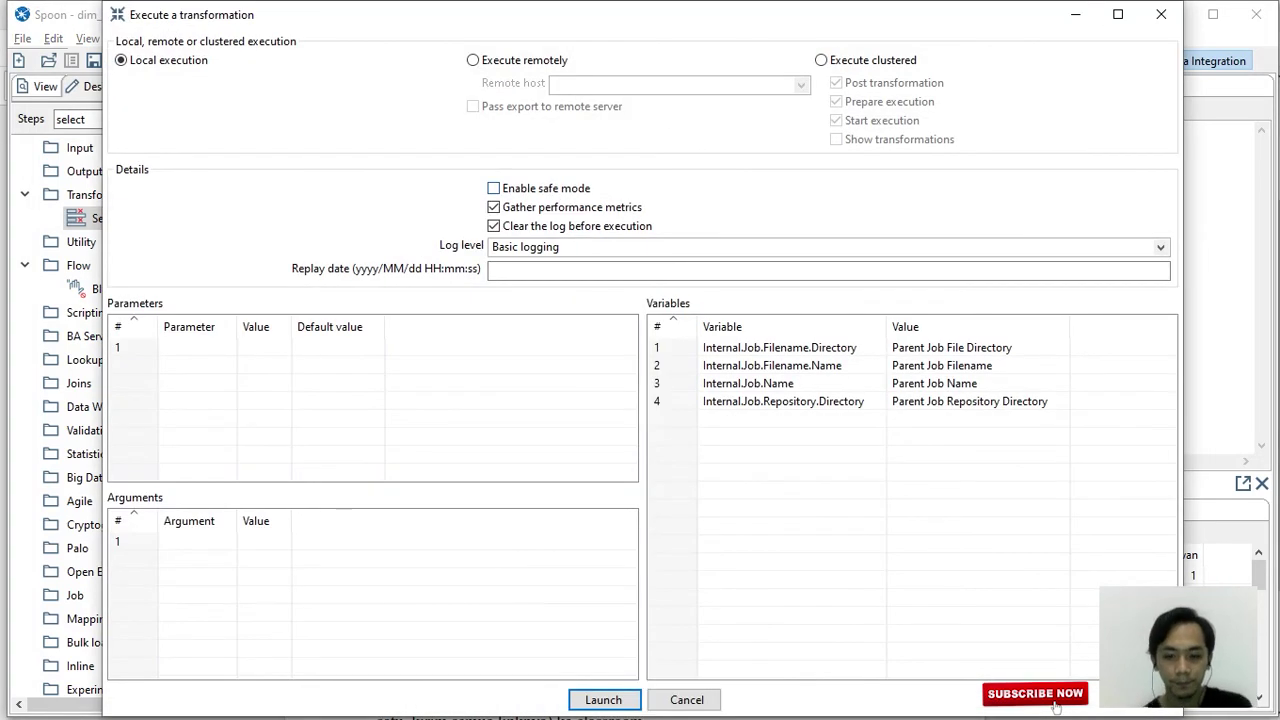
{"action": "key", "text": "Return"}
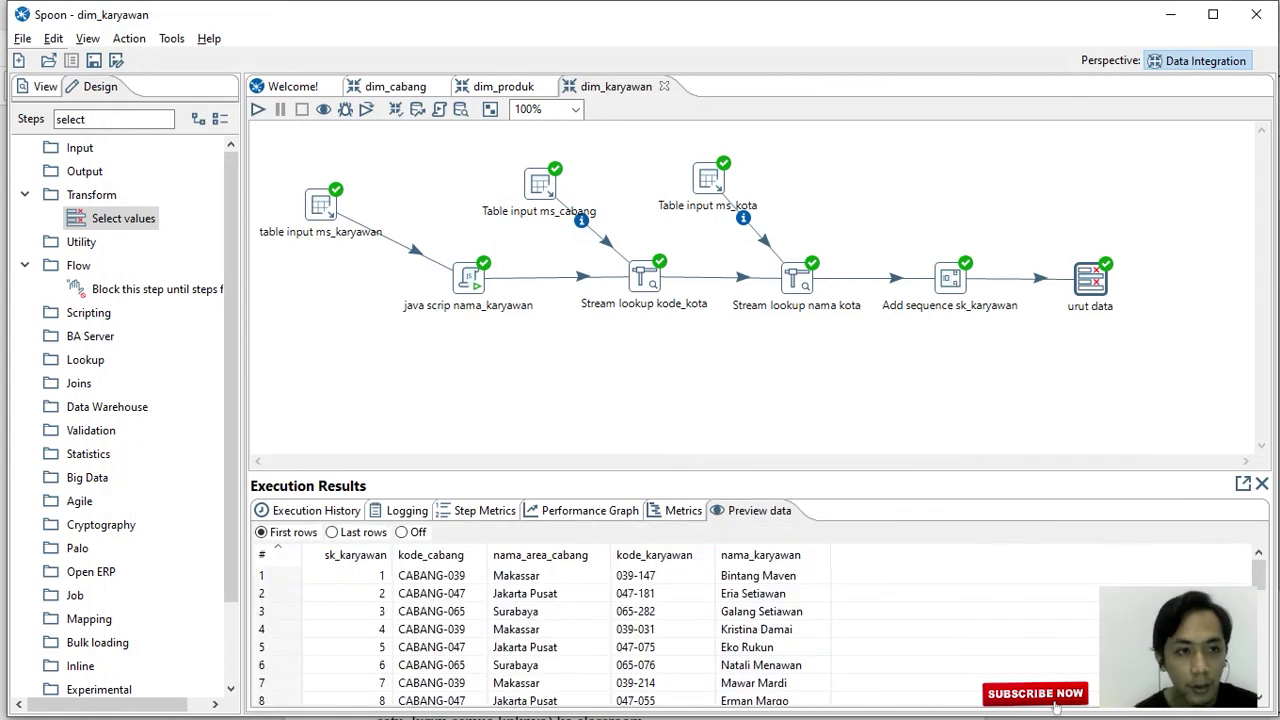
Find the Table output step in the design list, add it after urut data, and place it directly below that step.
{"action": "left_click", "coordinate": [113, 119]}
{"action": "key", "text": "BackSpace"}
{"action": "key", "text": "BackSpace"}
{"action": "key", "text": "BackSpace"}
{"action": "key", "text": "BackSpace"}
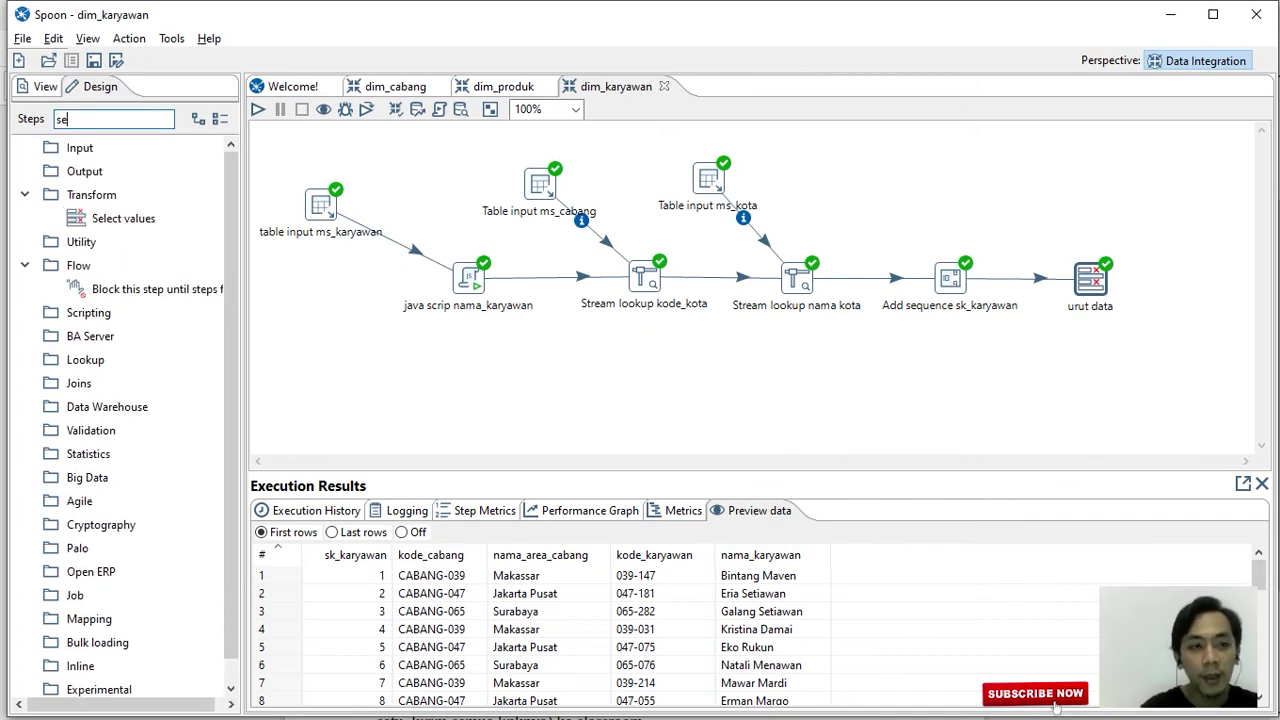
{"action": "key", "text": "BackSpace"}
{"action": "key", "text": "BackSpace"}
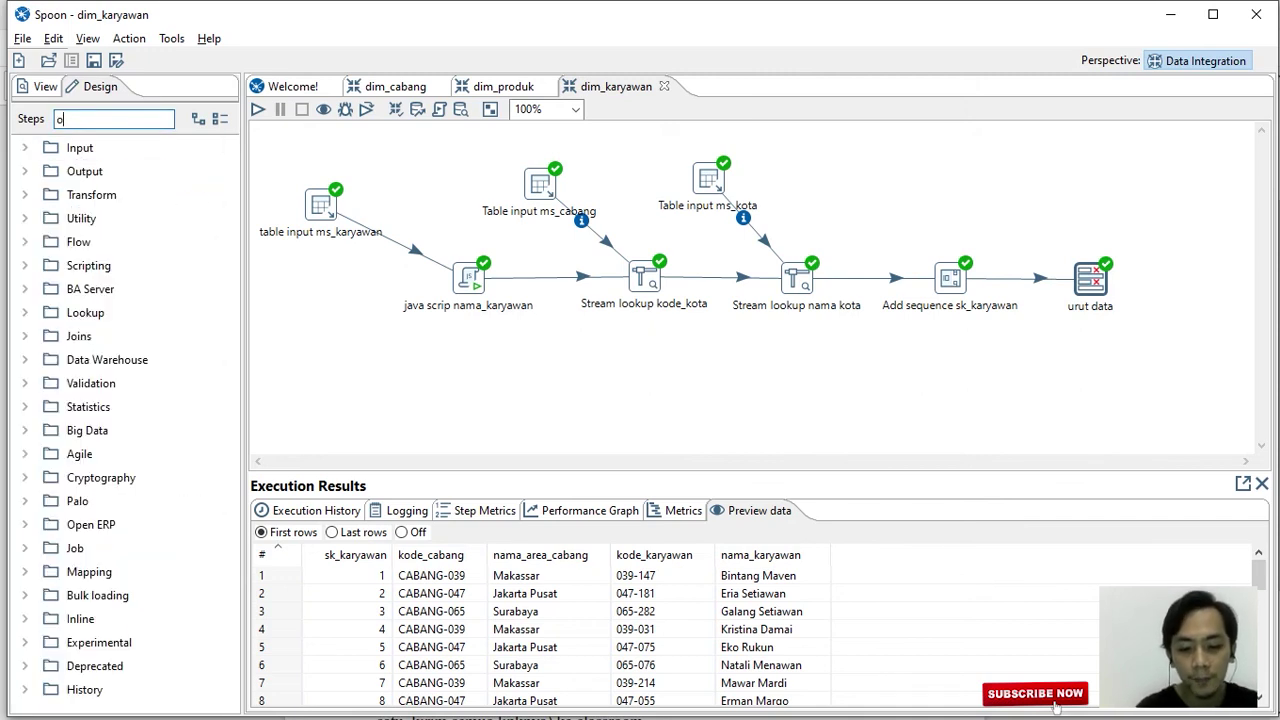
{"action": "type", "text": "utpu"}
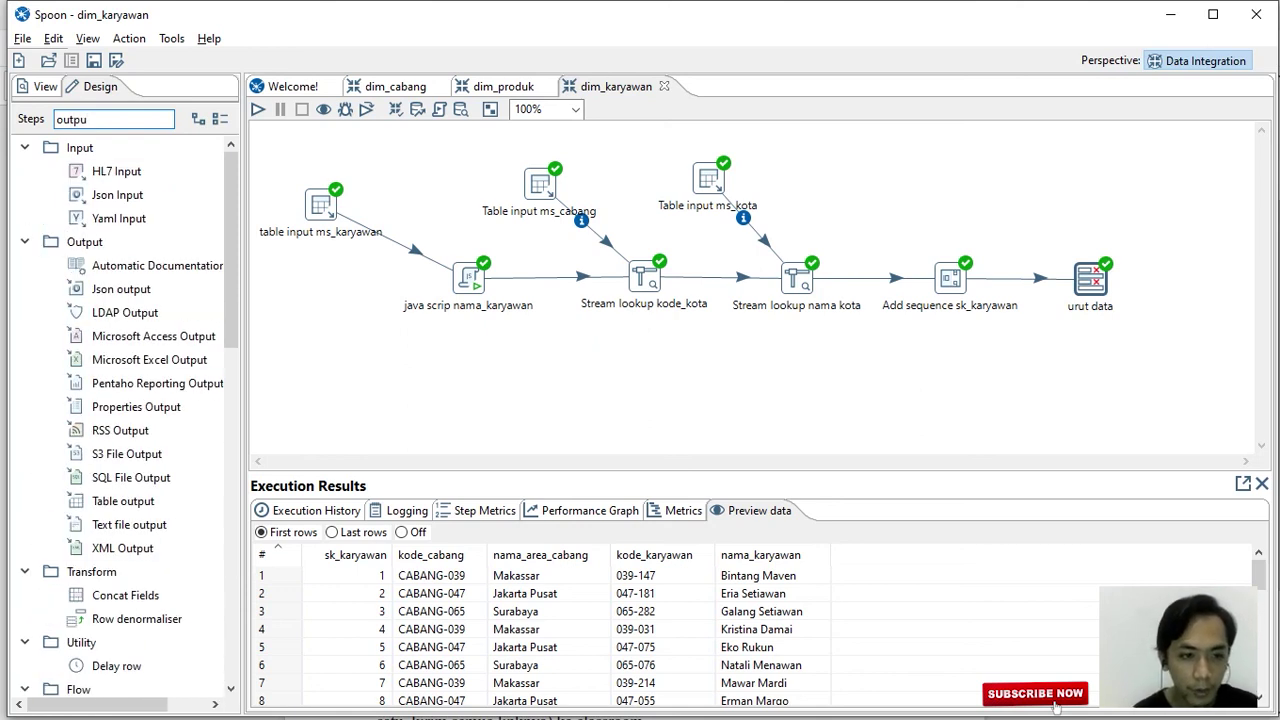
{"action": "double_click", "coordinate": [123, 501]}
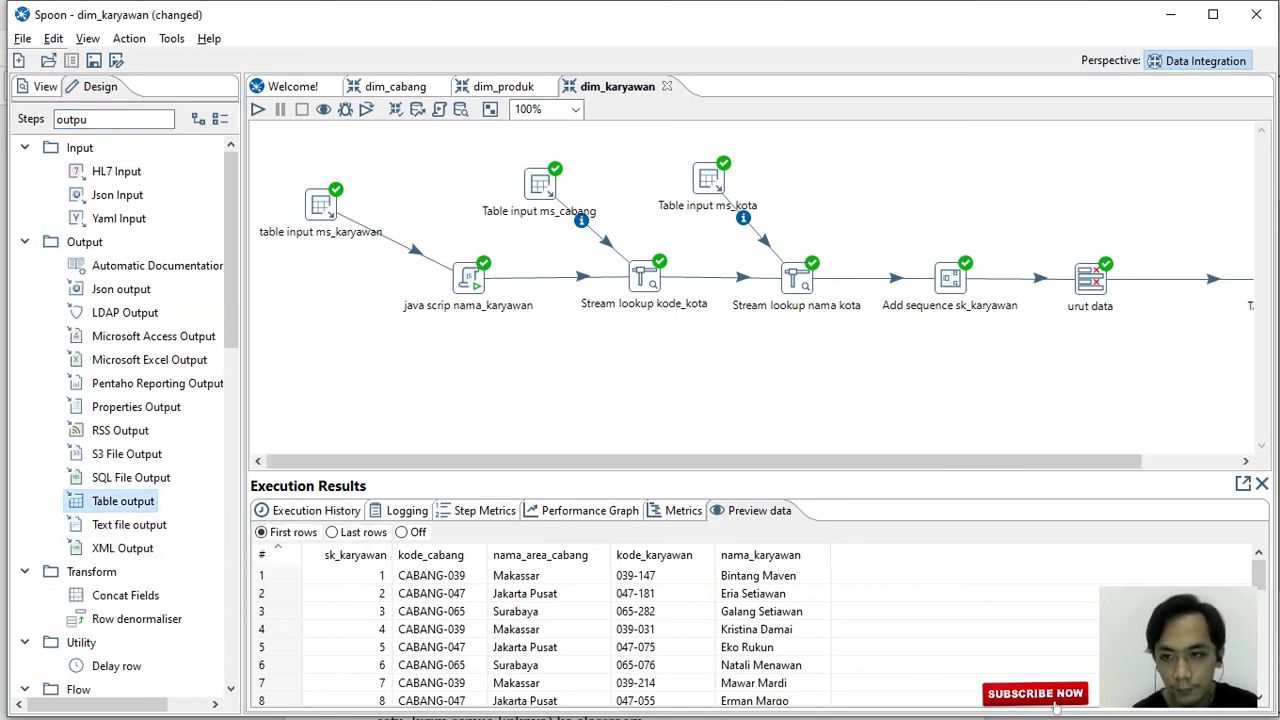
{"action": "left_click_drag", "start_coordinate": [704, 461], "coordinate": [800, 461]}
{"action": "left_click_drag", "start_coordinate": [1166, 277], "coordinate": [1091, 377]}
Open the new output step's settings and name it Table output dim_karyawan.
{"action": "double_click", "coordinate": [1091, 377]}
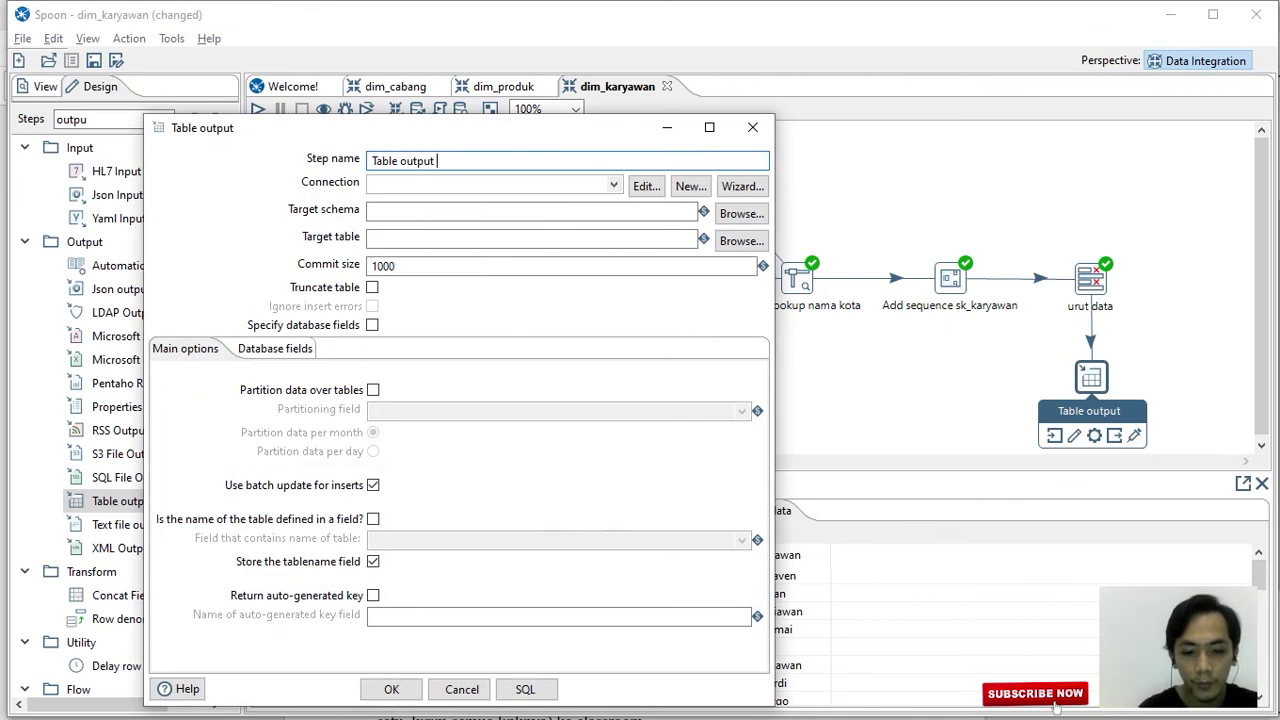
{"action": "type", "text": "sk"}
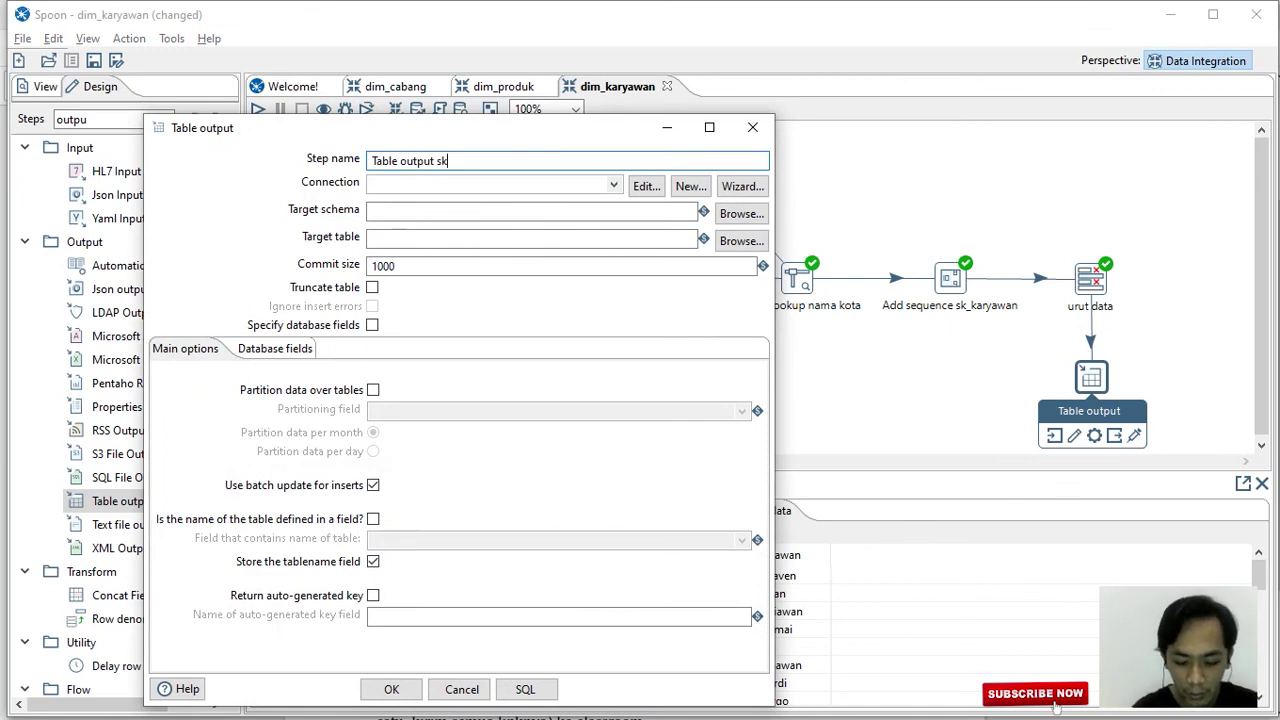
{"action": "key", "text": "BackSpace"}
{"action": "key", "text": "BackSpace"}
{"action": "type", "text": "dim"}
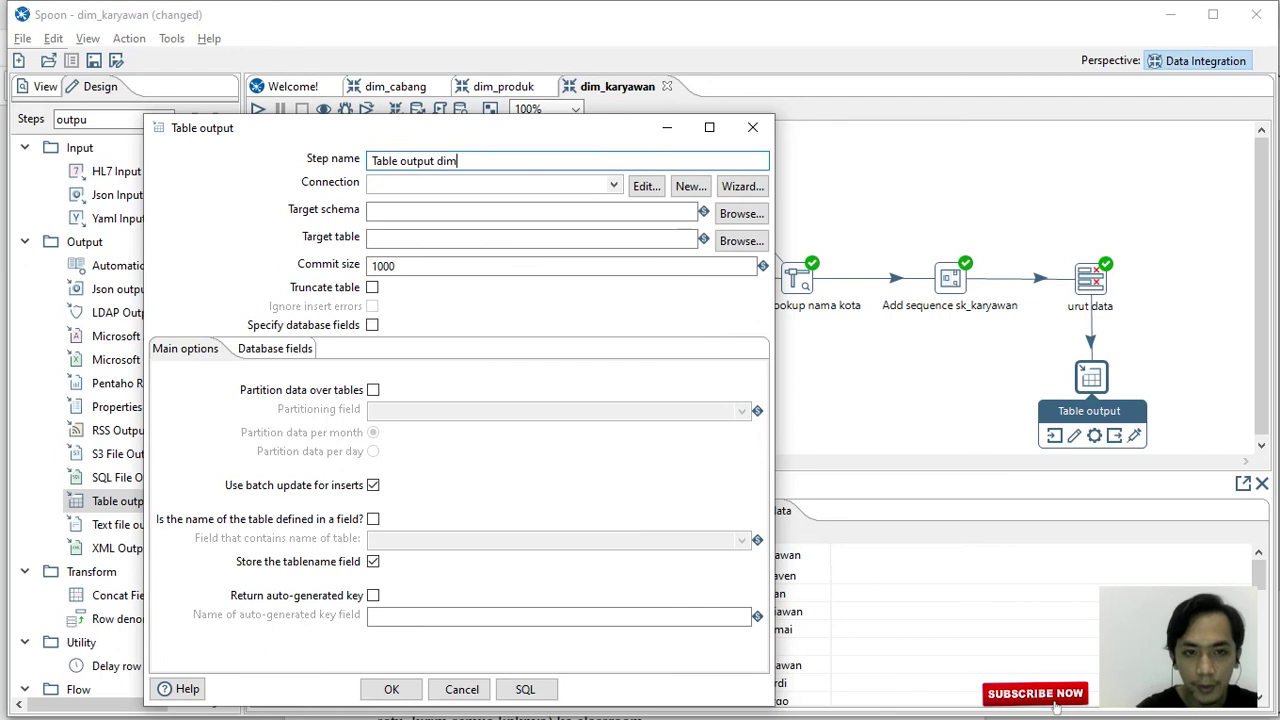
{"action": "type", "text": "_karyawan"}
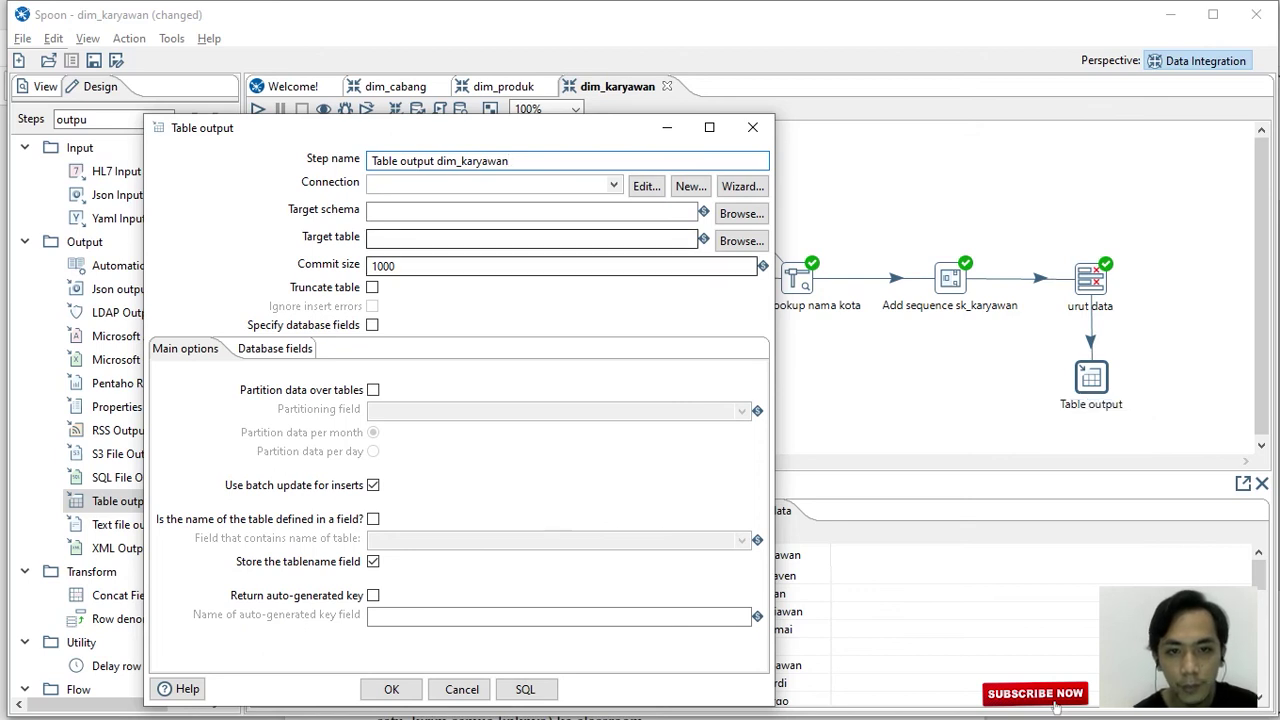
Set the output step's database connection to phi_olap_2021.
{"action": "left_click", "coordinate": [613, 185]}
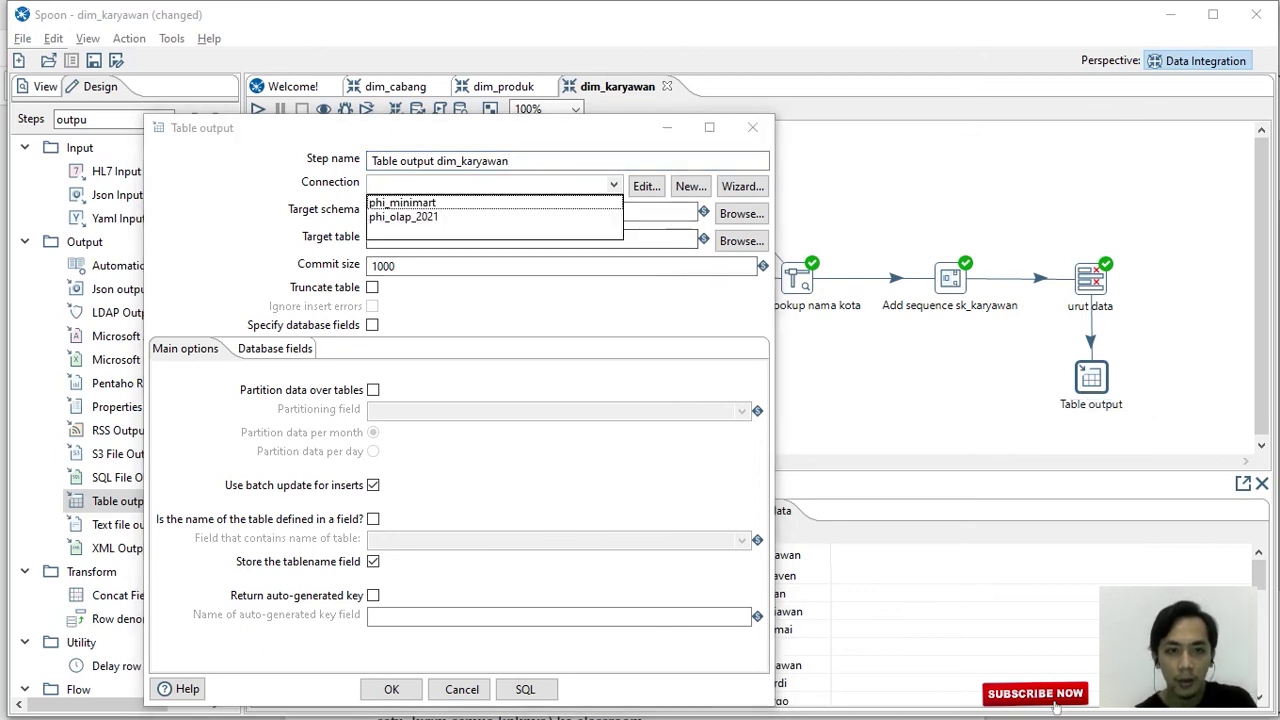
{"action": "key", "text": "Down"}
{"action": "key", "text": "Return"}
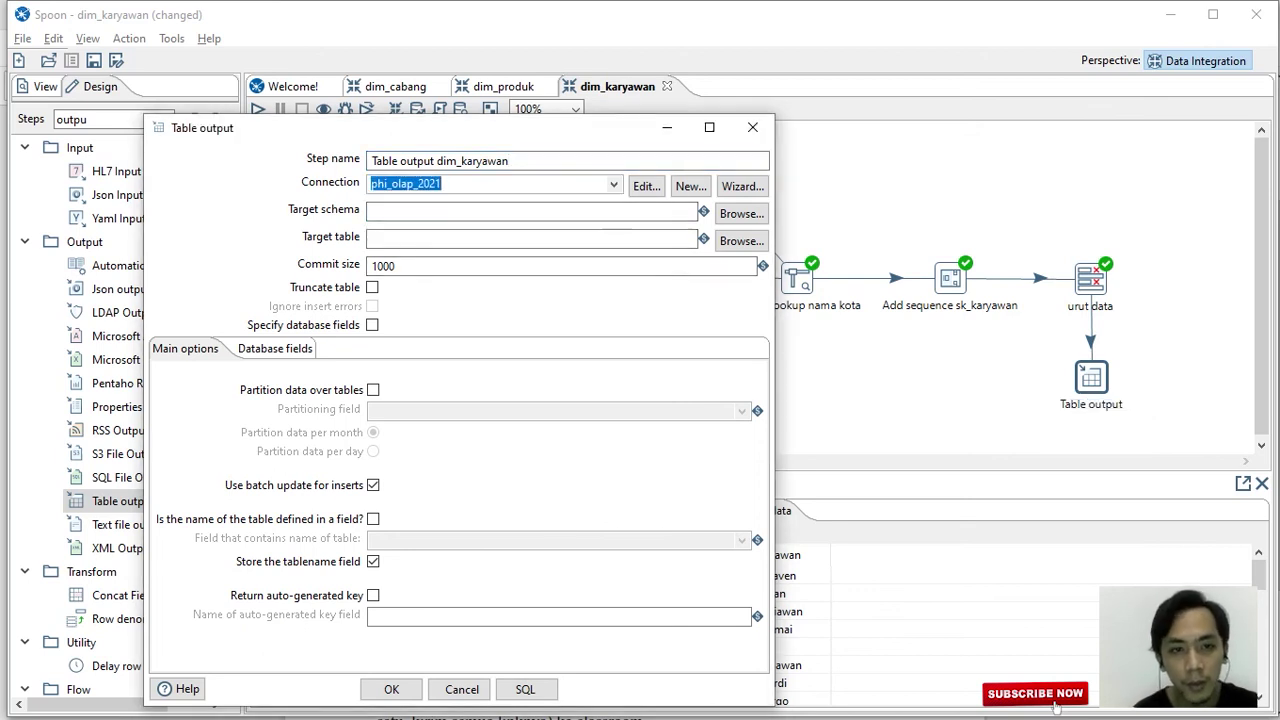
Set the target table to olap_dim_karyawan, checking the naming of the existing olap tables in SQLyog.
{"action": "key", "text": "Tab"}
{"action": "key", "text": "Tab"}
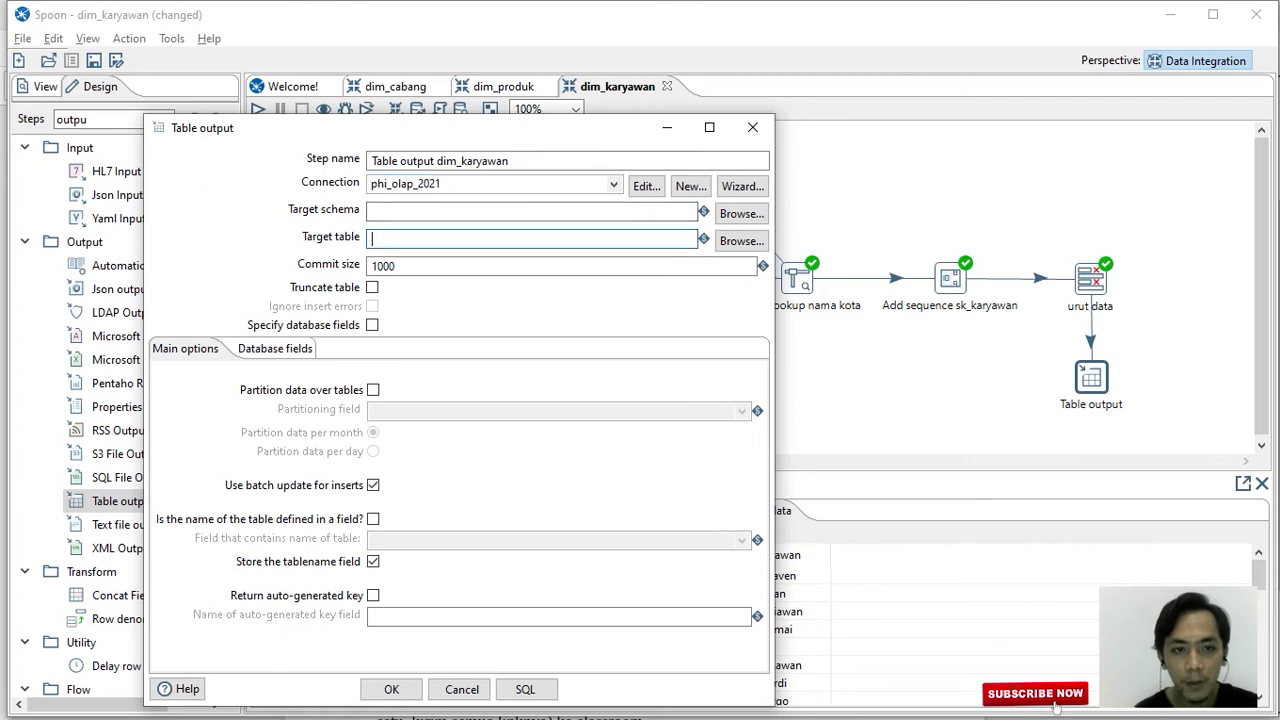
{"action": "type", "text": "olap_"}
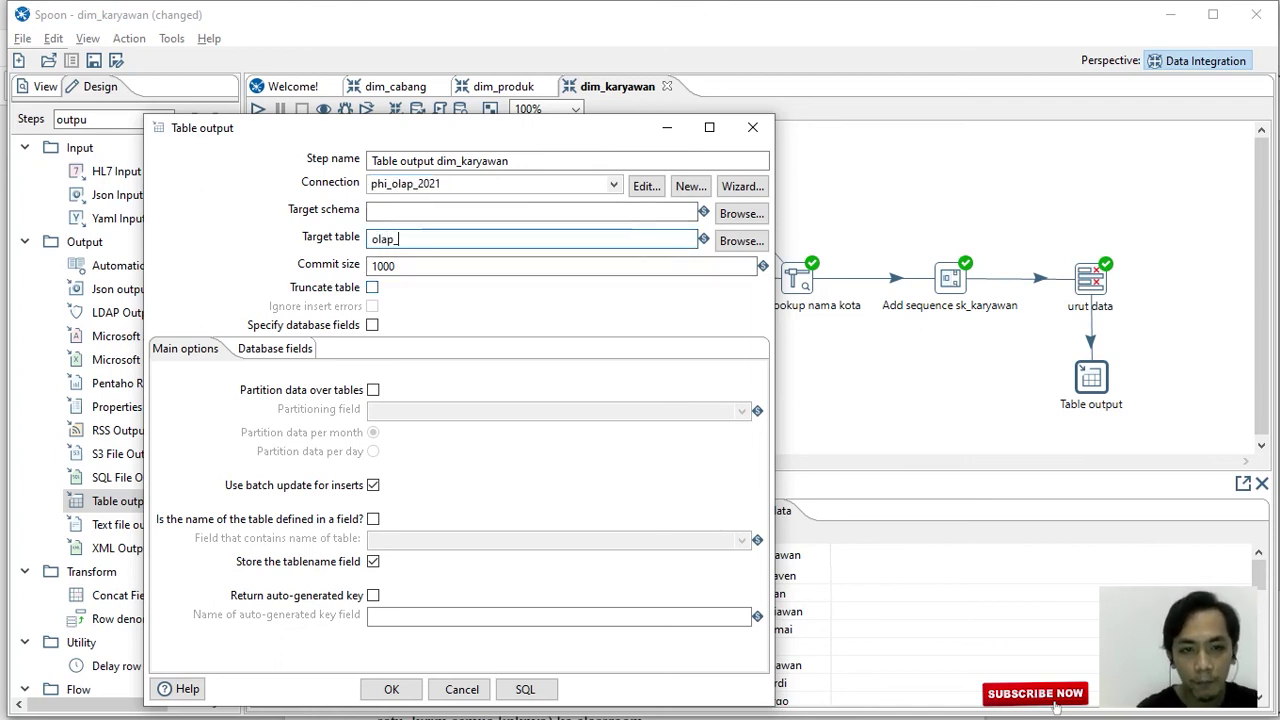
{"action": "key", "text": "alt+Tab"}
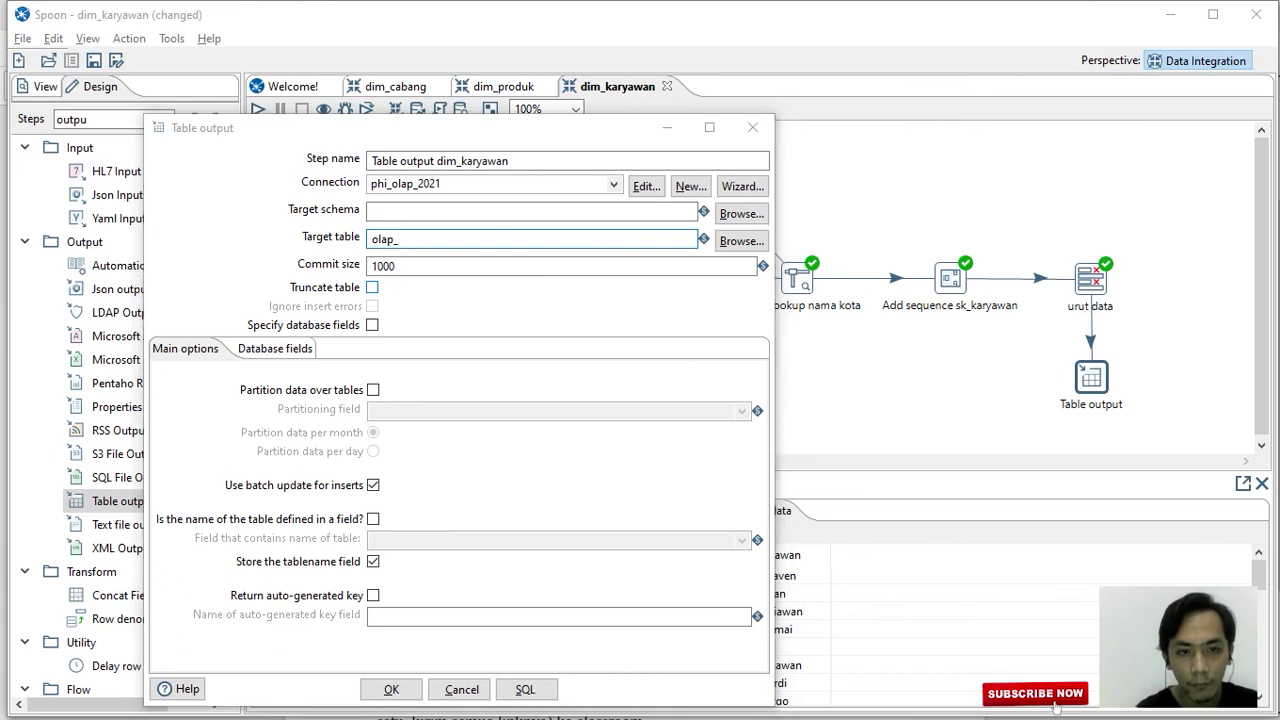
{"action": "key", "text": "alt+Tab"}
{"action": "key", "text": "alt+Tab"}
{"action": "key", "text": "alt+Tab"}
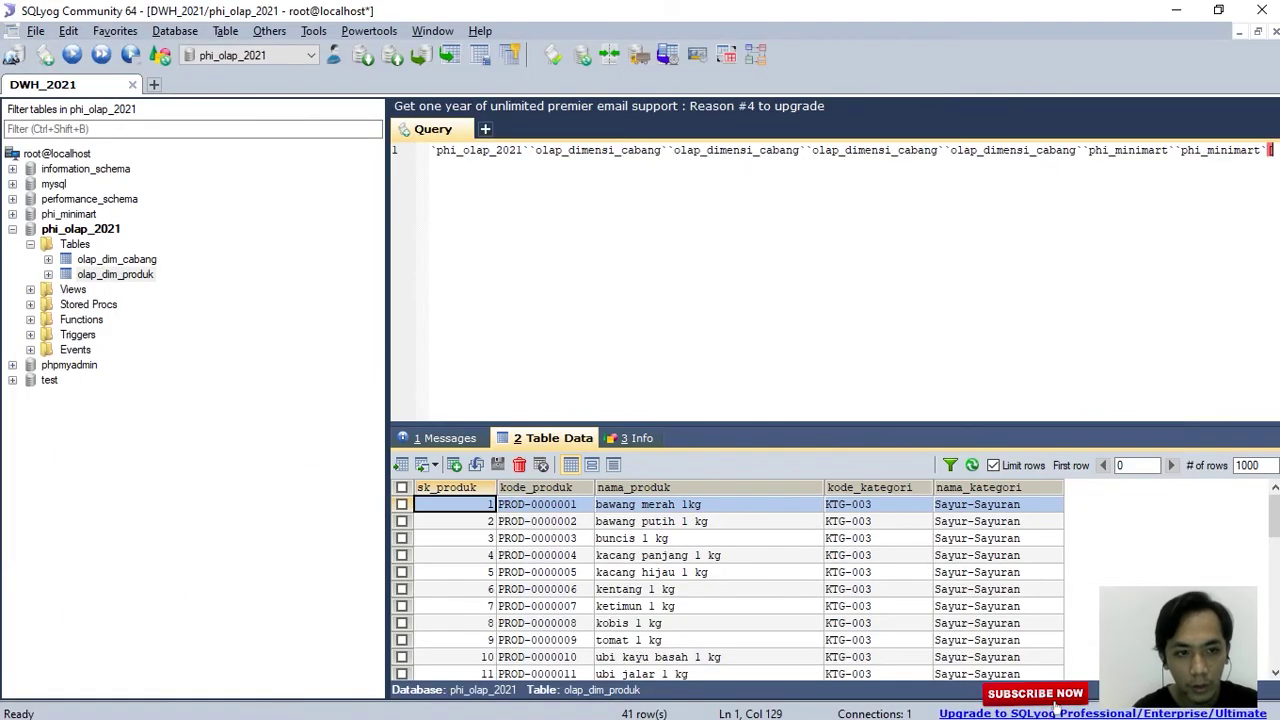
{"action": "key", "text": "alt+Tab"}
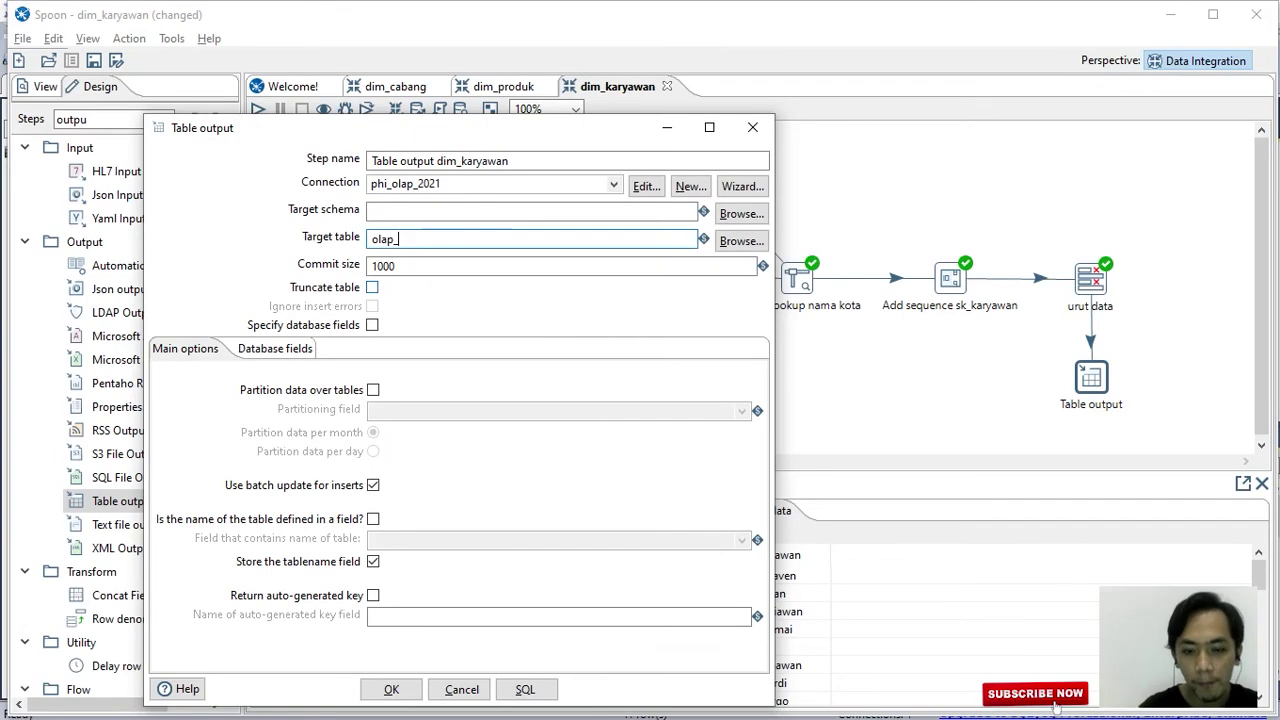
{"action": "type", "text": "_dim_karyawan"}
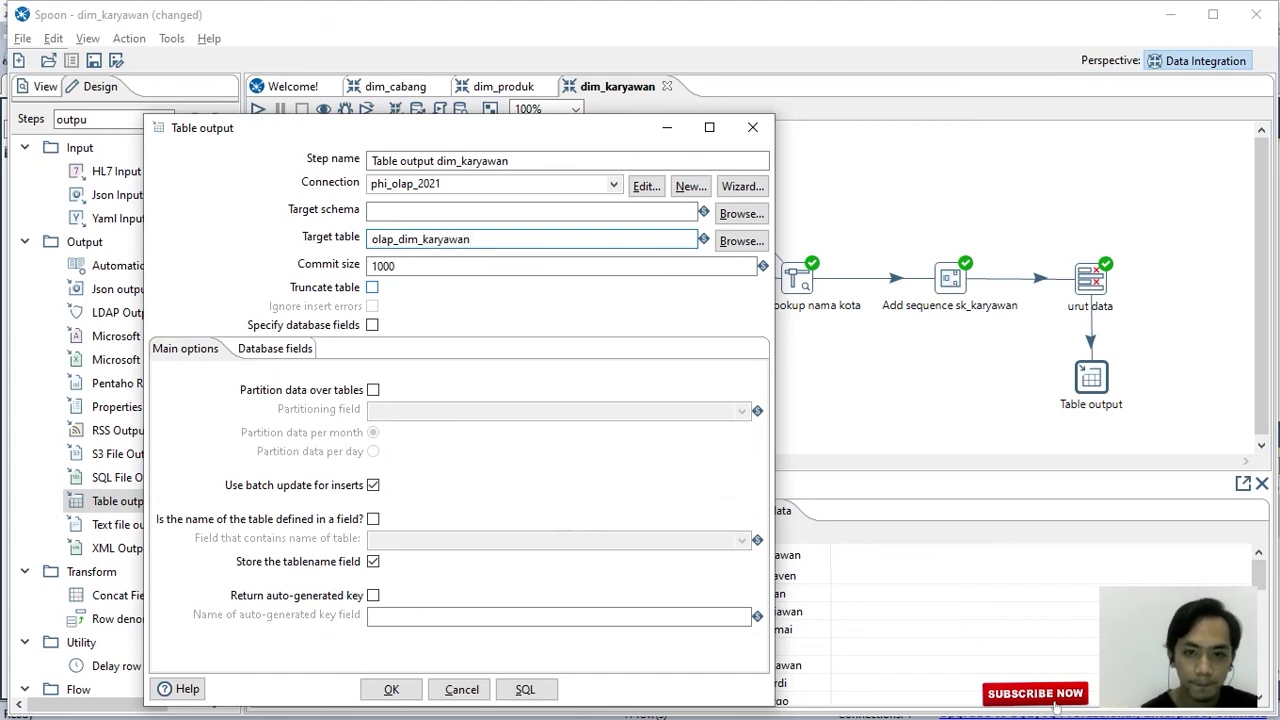
Generate the CREATE TABLE statement for olap_dim_karyawan, execute it, and close the SQL editor.
{"action": "key", "text": "Tab"}
{"action": "key", "text": "Tab"}
{"action": "key", "text": "Tab"}
{"action": "key", "text": "Tab"}
{"action": "key", "text": "Tab"}
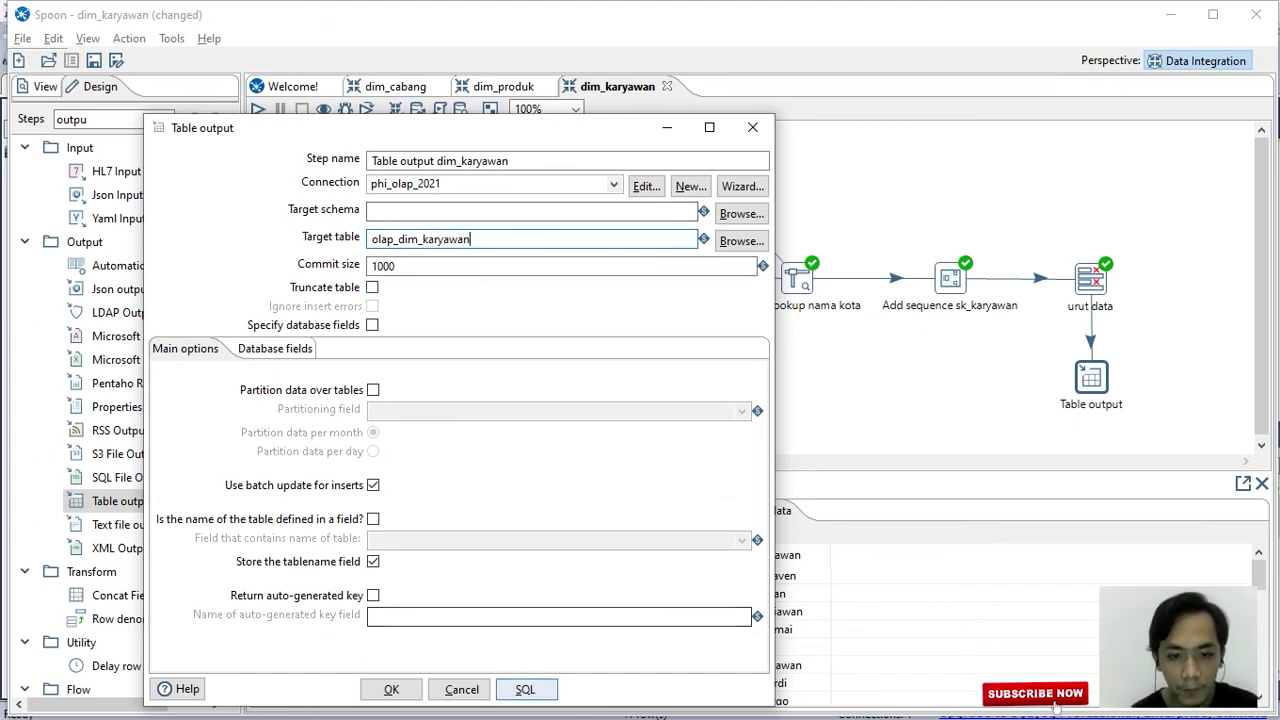
{"action": "key", "text": "Return"}
{"action": "key", "text": "Return"}
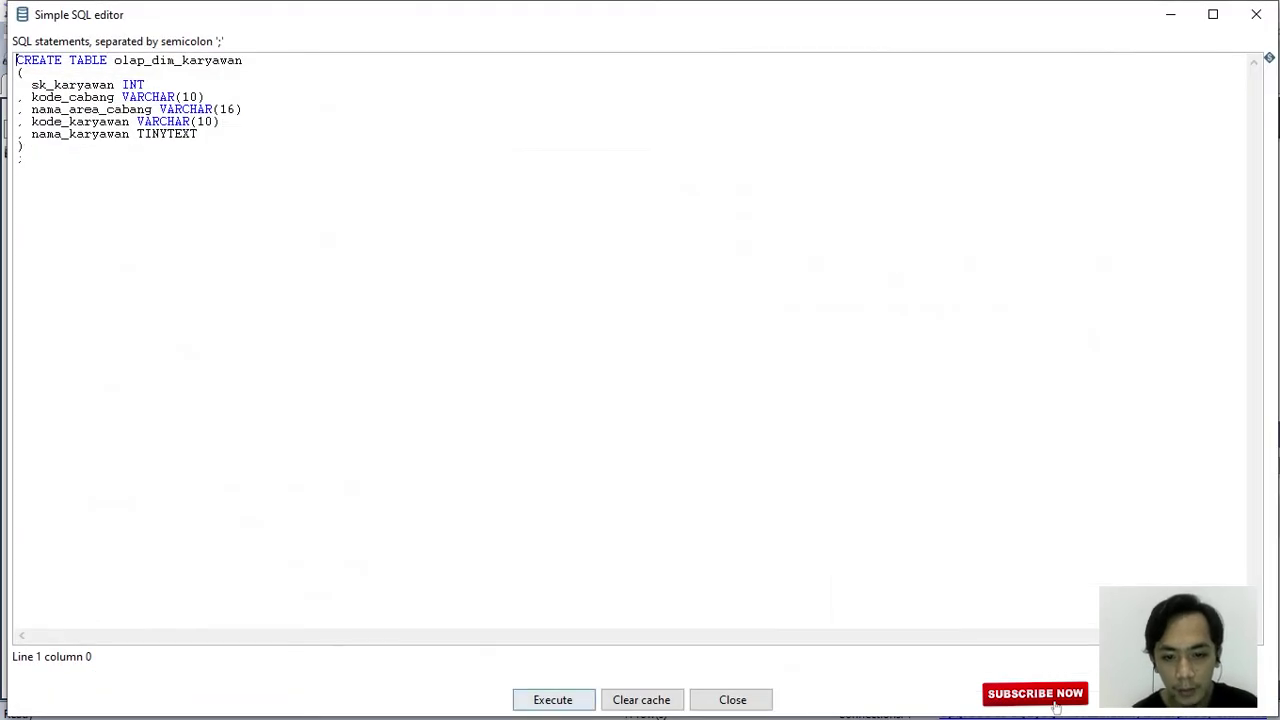
{"action": "key", "text": "Return"}
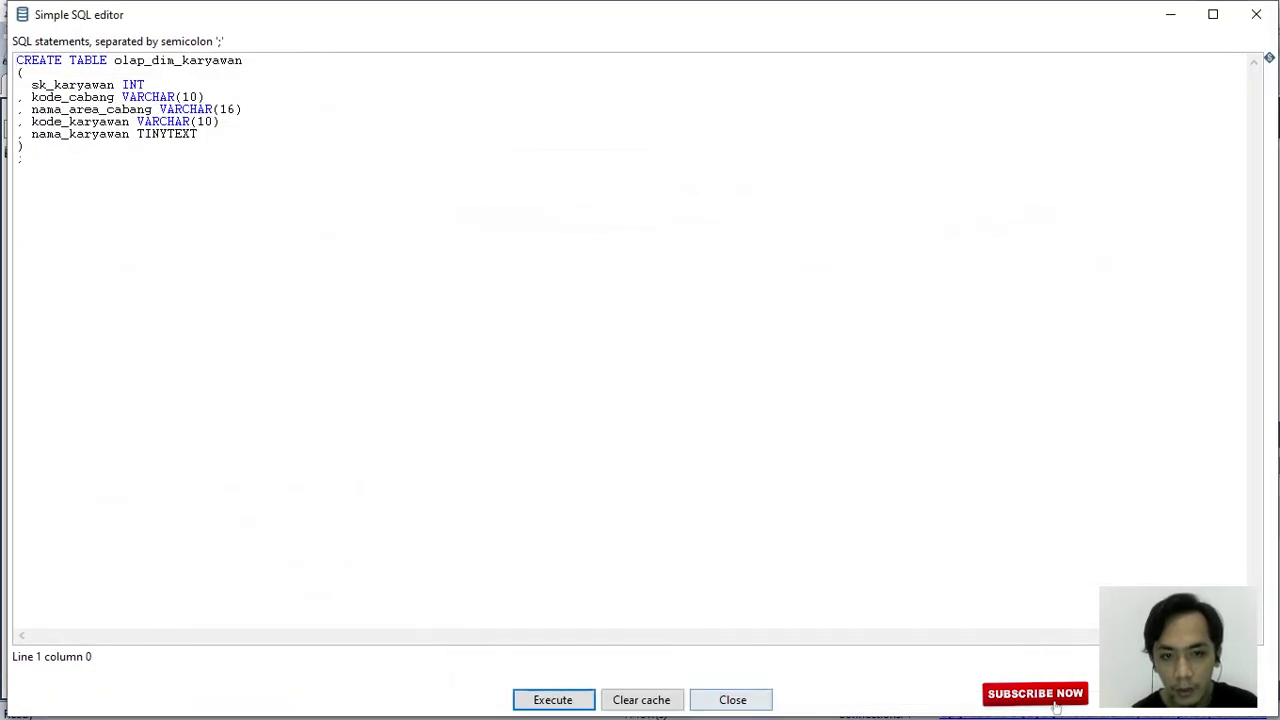
{"action": "key", "text": "Tab"}
{"action": "key", "text": "Tab"}
{"action": "key", "text": "Return"}
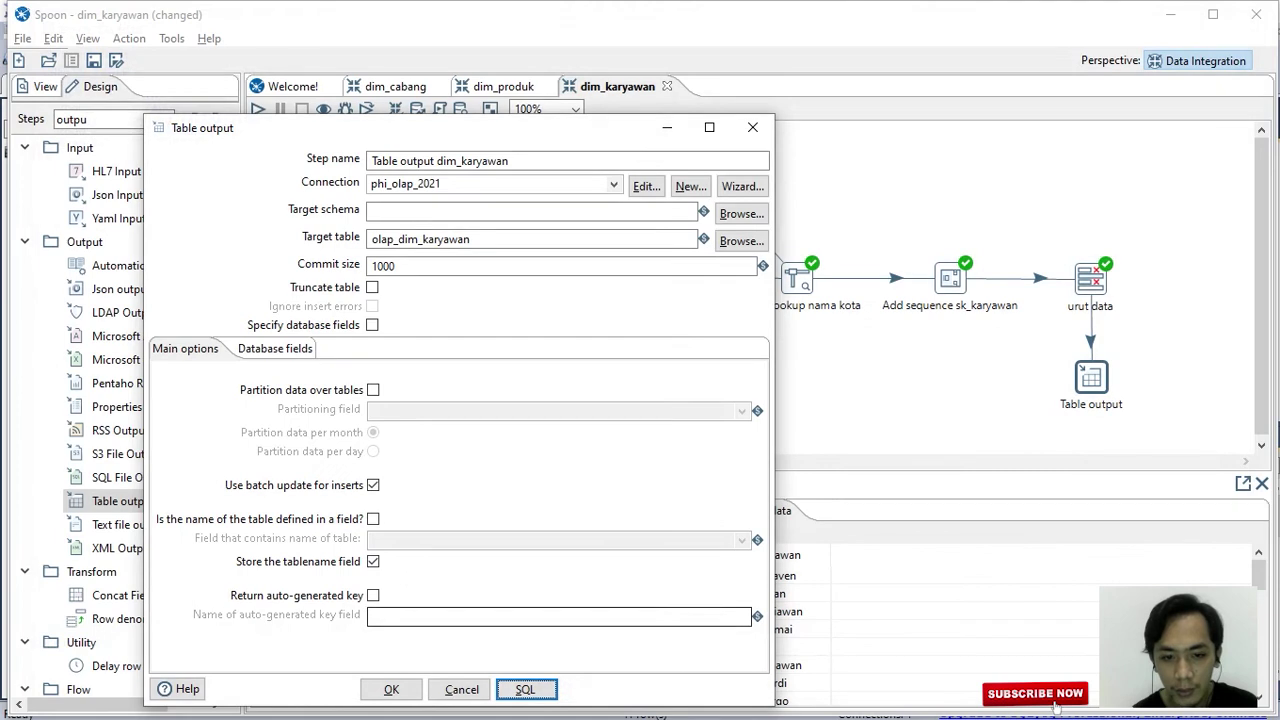
Accept the table output settings and run the dim_karyawan transformation to load the target table.
{"action": "key", "text": "Return"}
{"action": "left_click", "coordinate": [257, 109]}
{"action": "key", "text": "Return"}
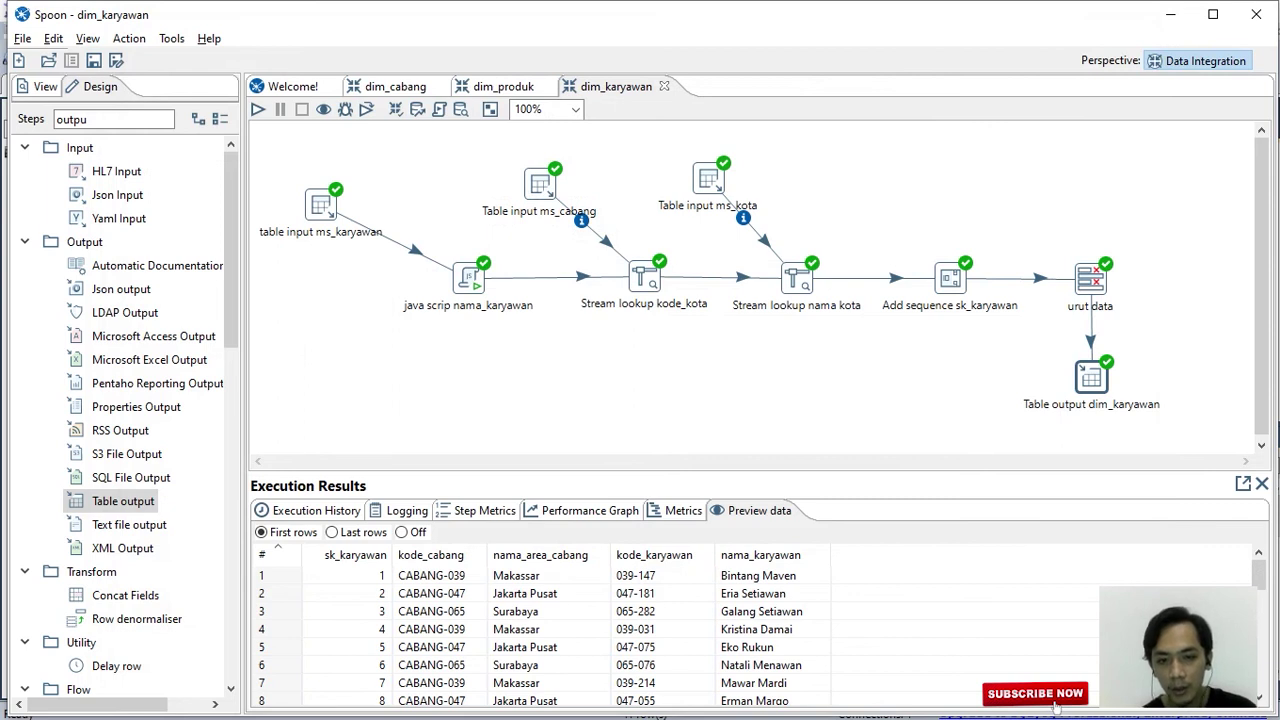
Switch to SQLyog, refresh the tables of phi_olap_2021, and view the data in olap_dim_karyawan.
{"action": "key", "text": "alt+Tab"}
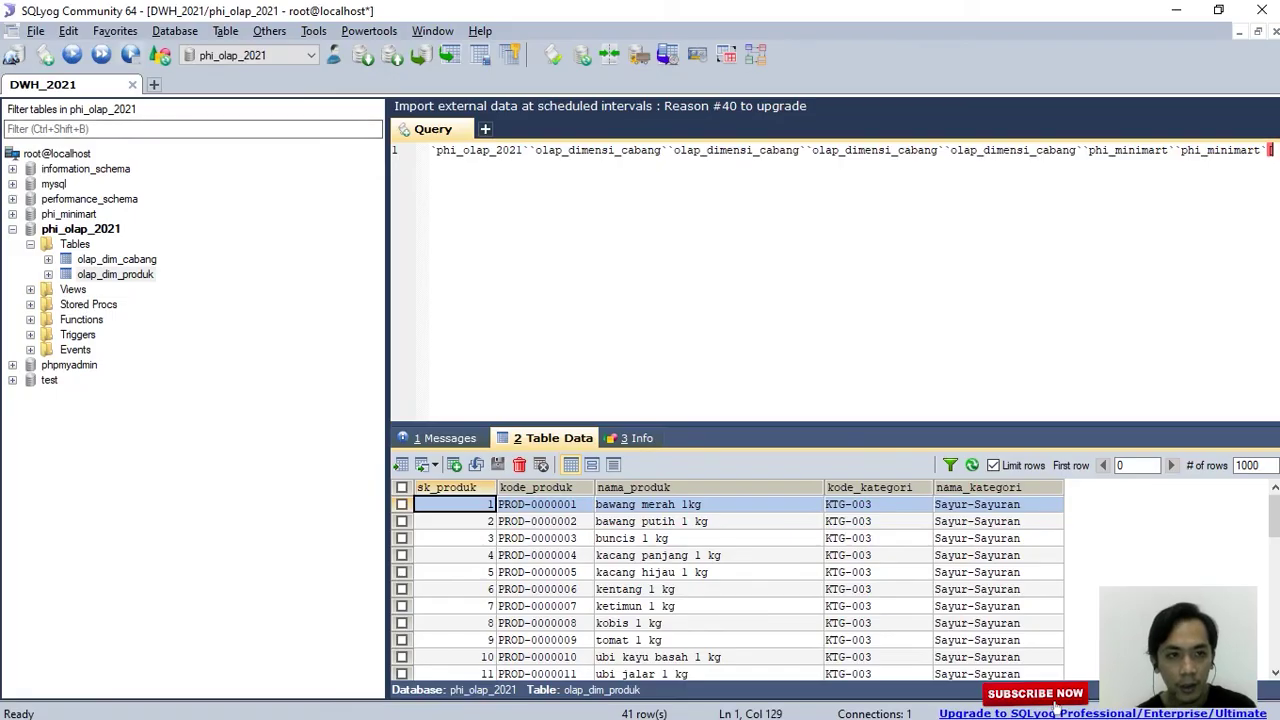
{"action": "key", "text": "F5"}
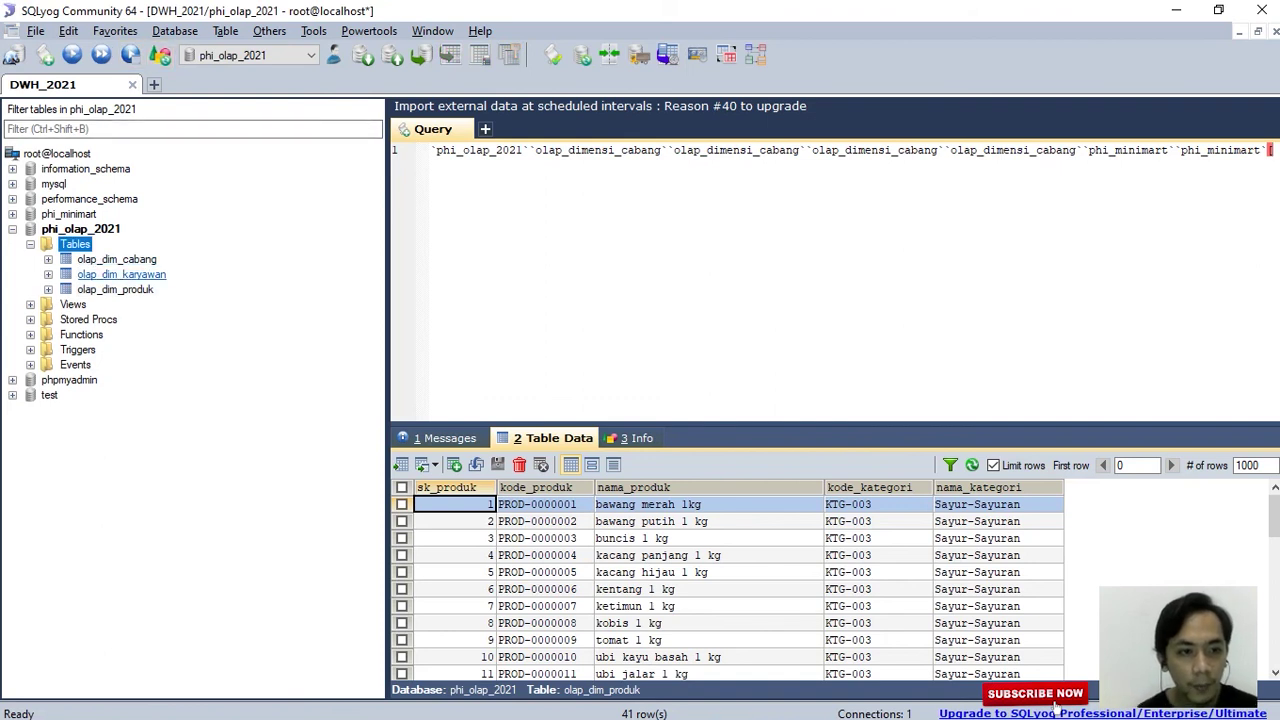
{"action": "left_click", "coordinate": [121, 274]}
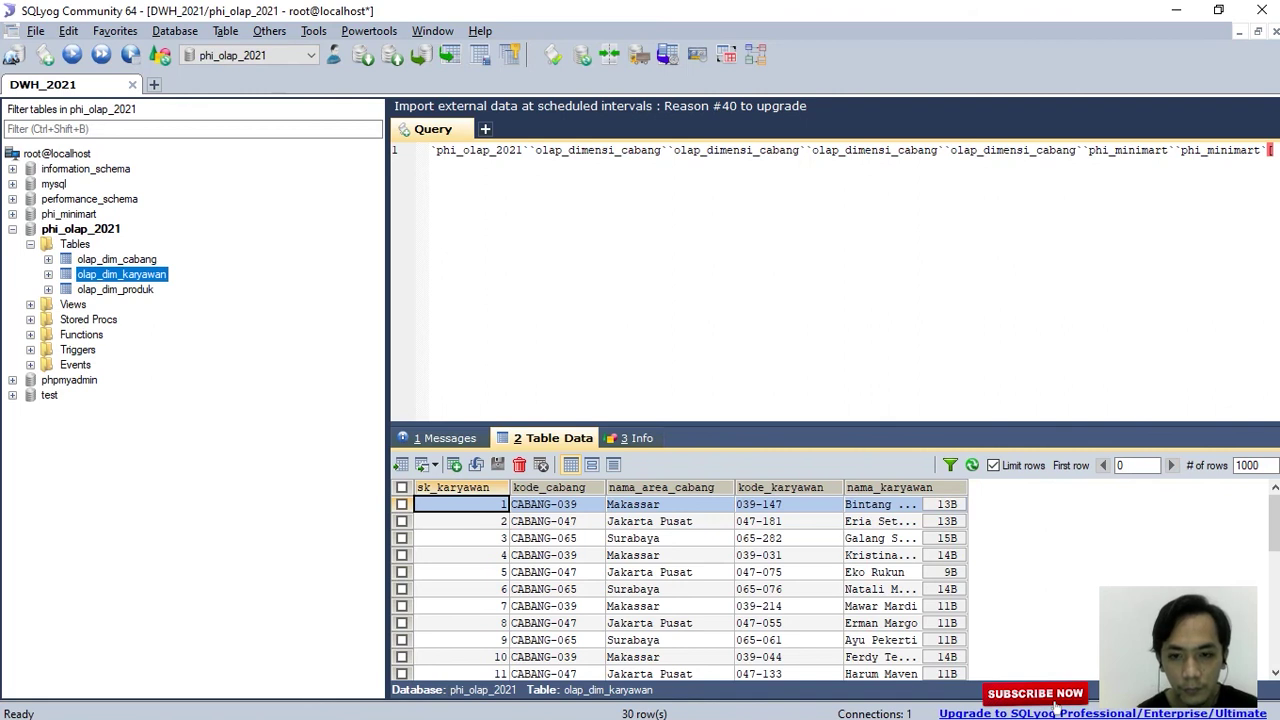